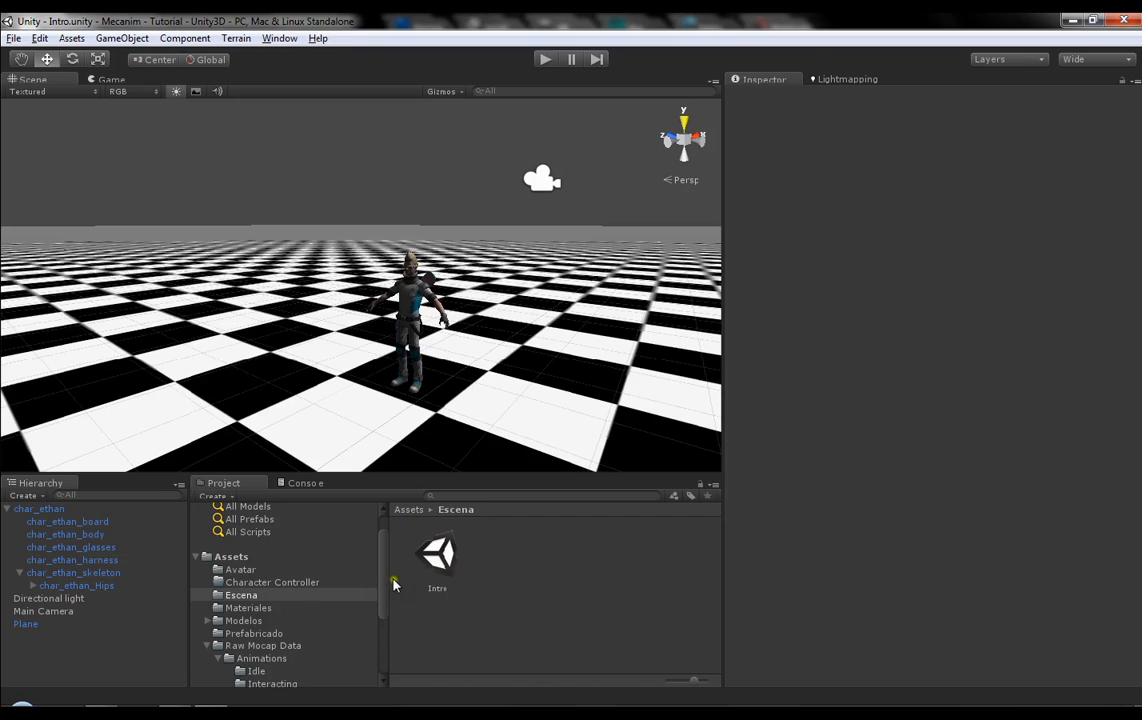
Step: Collapse the char_ethan hierarchy and select the char_ethan character in the scene
left_click_drag(384, 592, 386, 604)
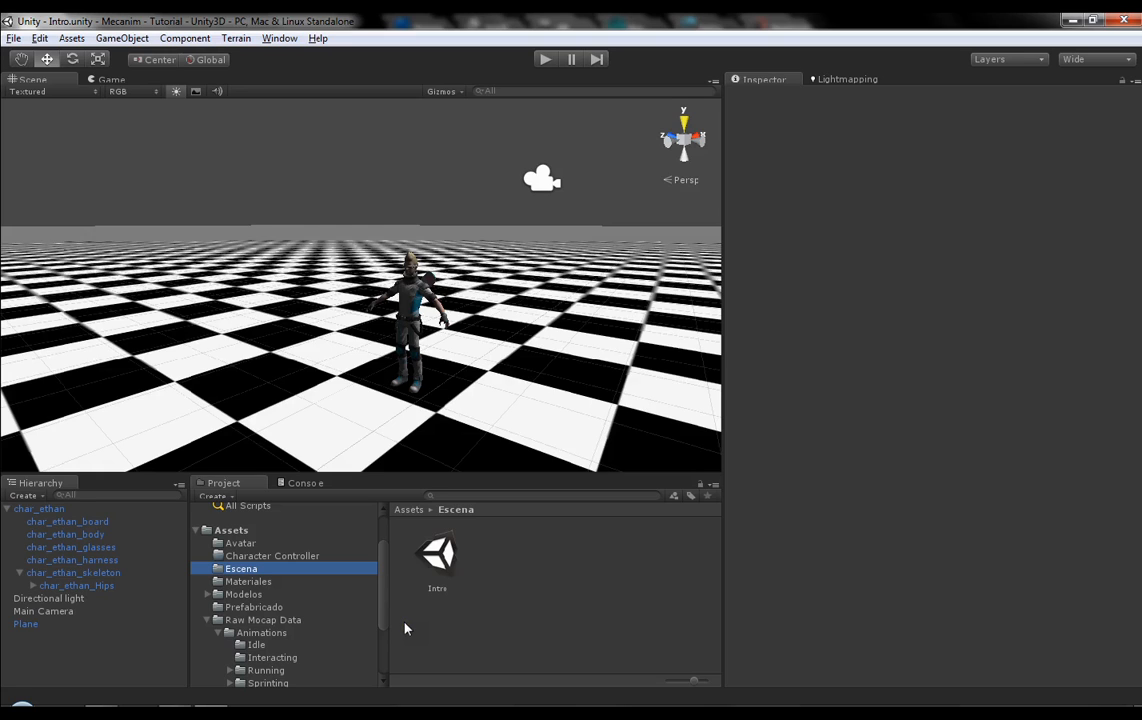
scroll(356, 615, "down", 3)
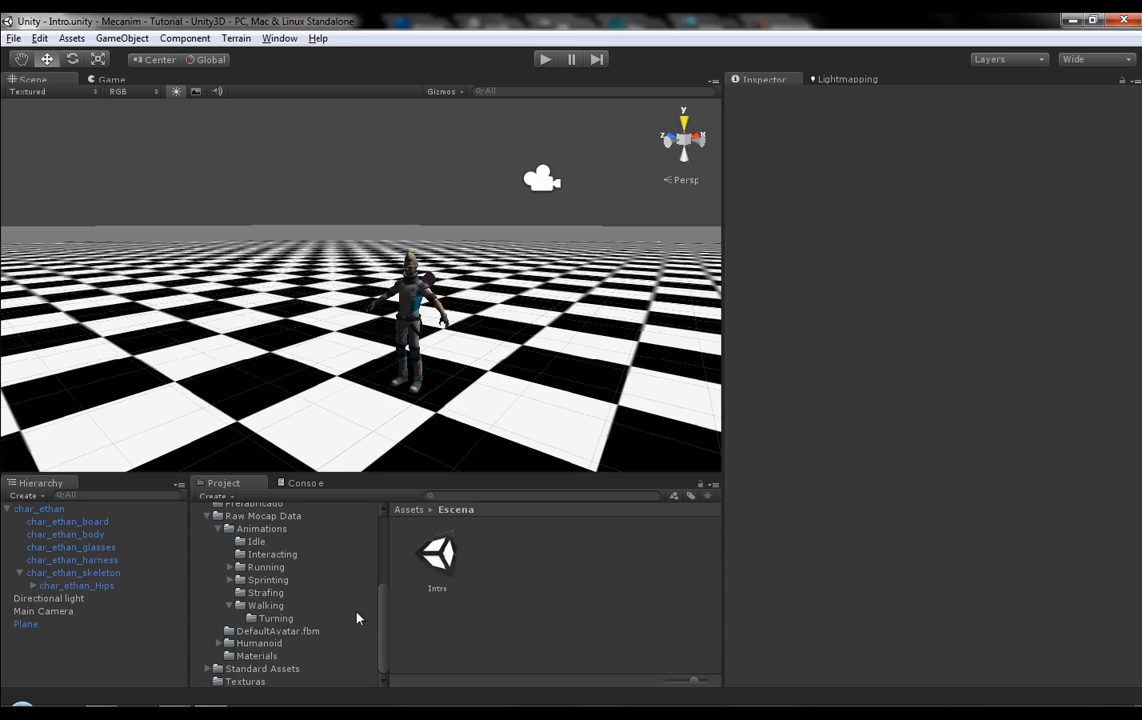
left_click(409, 627)
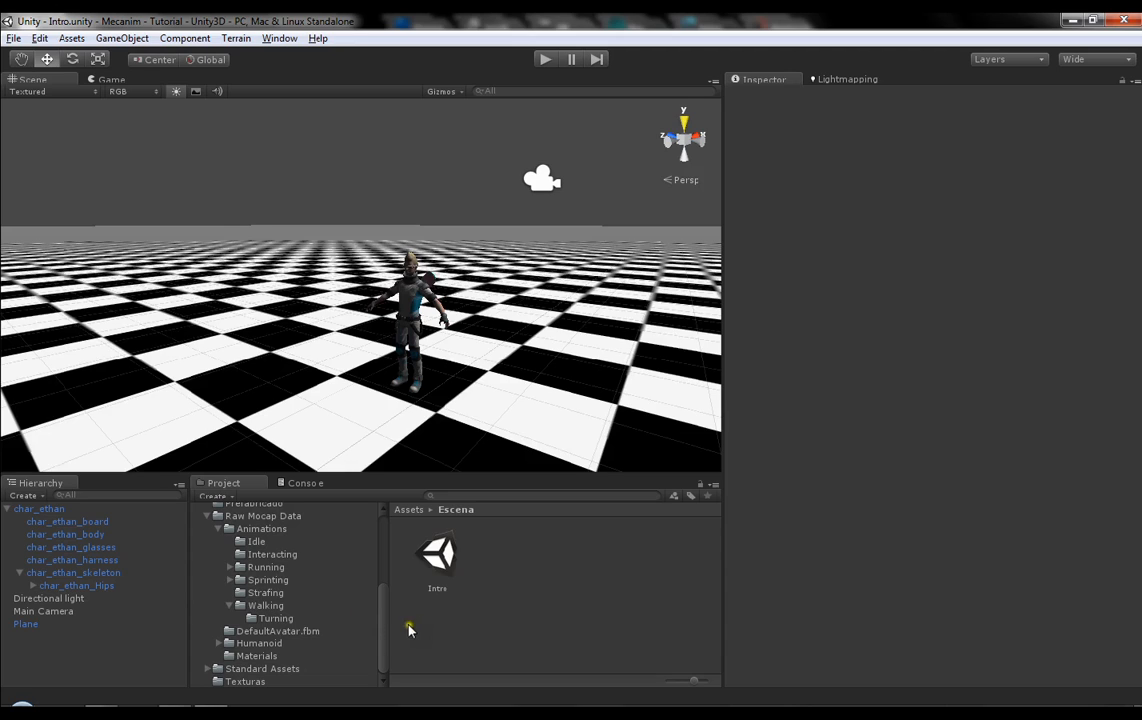
left_click(8, 509)
left_click(32, 510)
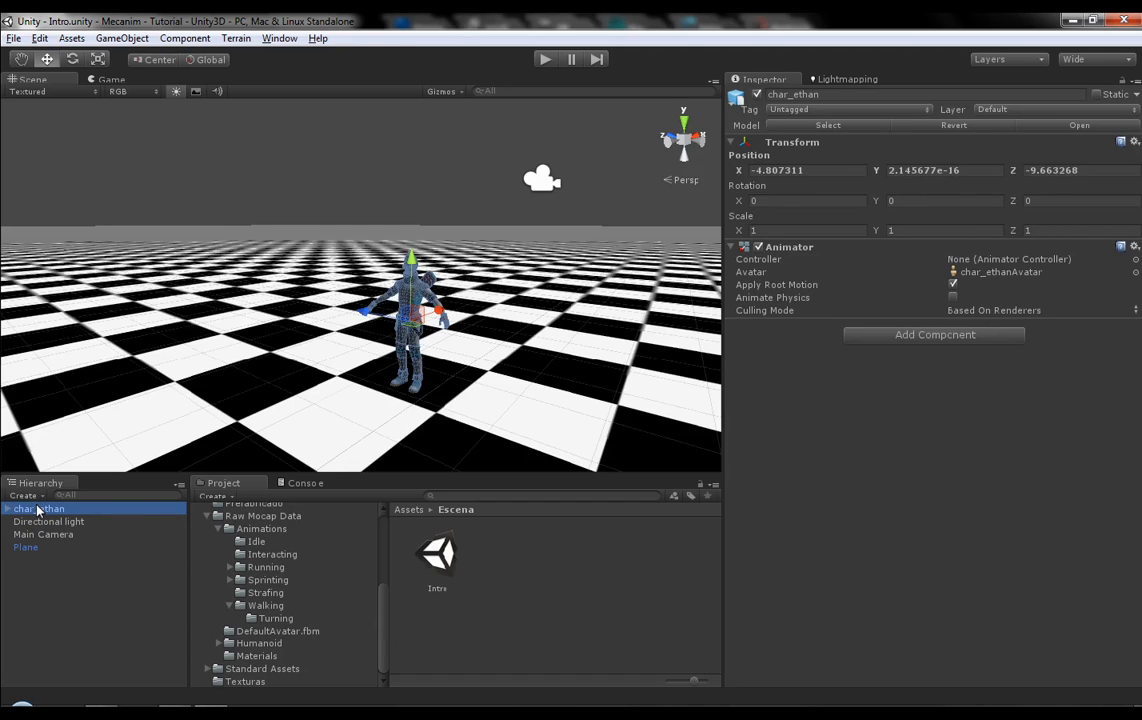
left_click(365, 562)
left_click_drag(380, 600, 381, 594)
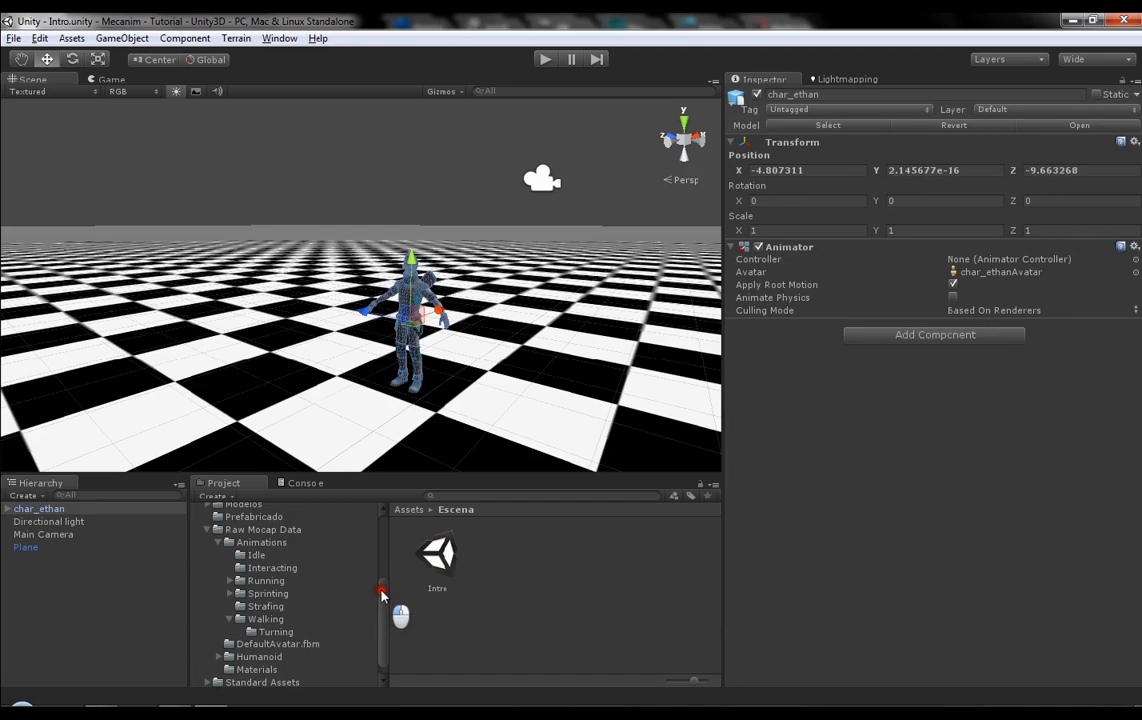
left_click(283, 41)
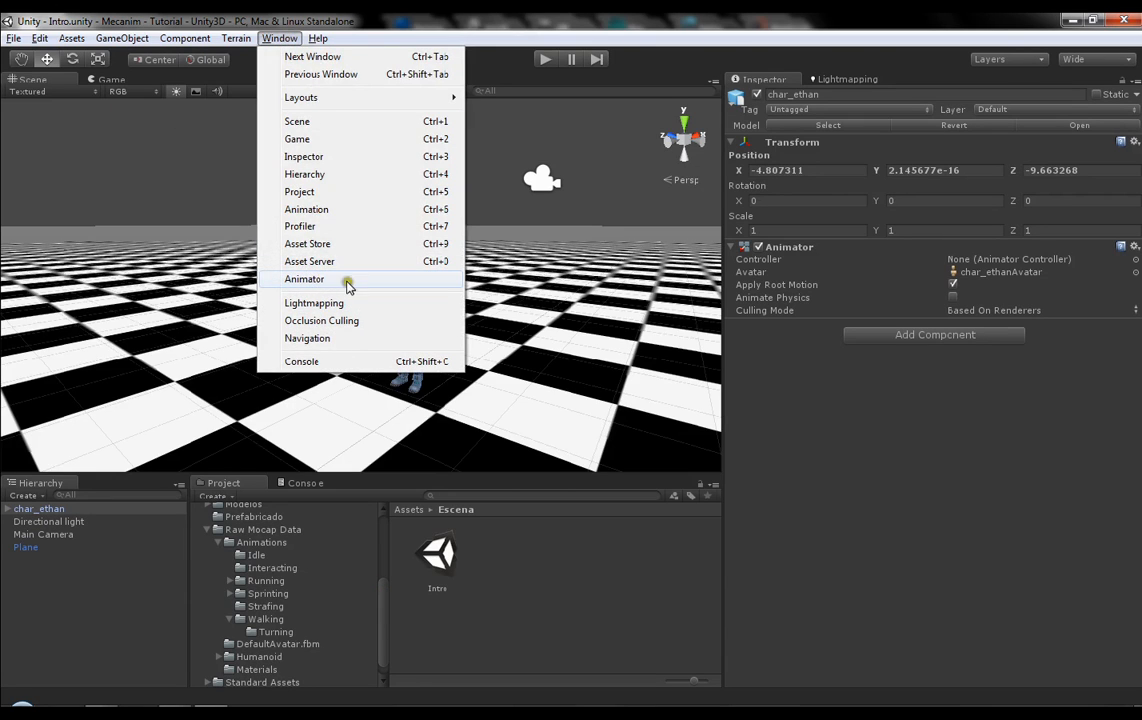
left_click(806, 26)
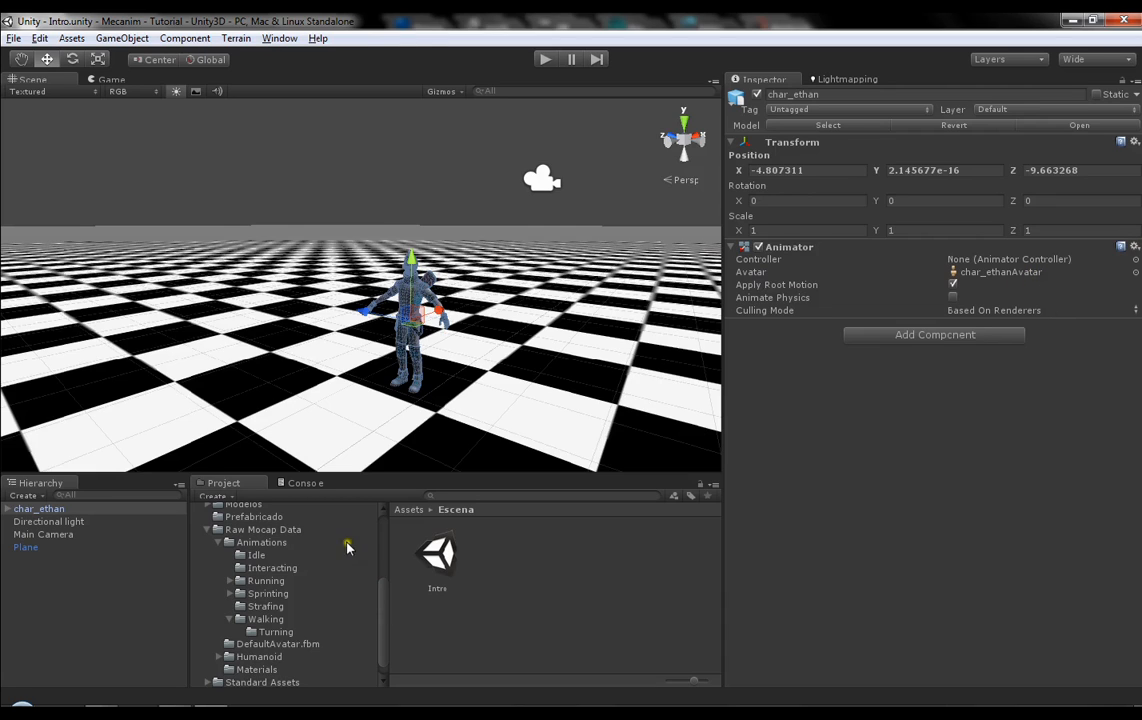
Step: Review the Rig and Model import settings of the char_ethan source model
left_click(831, 125)
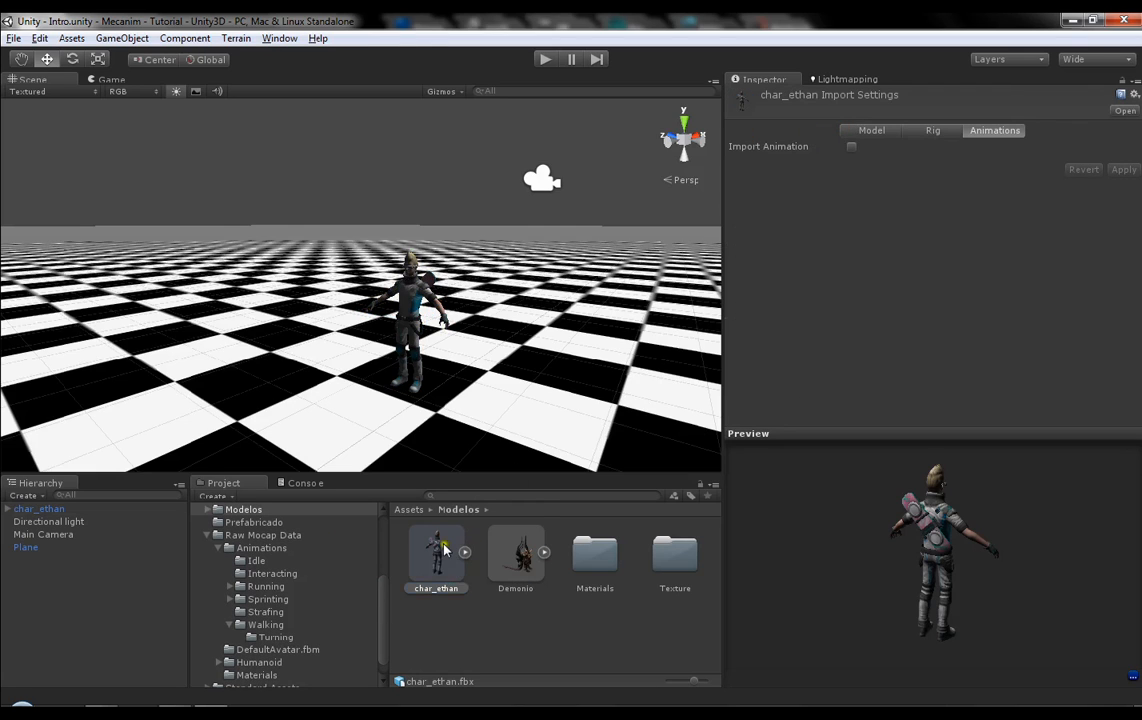
left_click(935, 131)
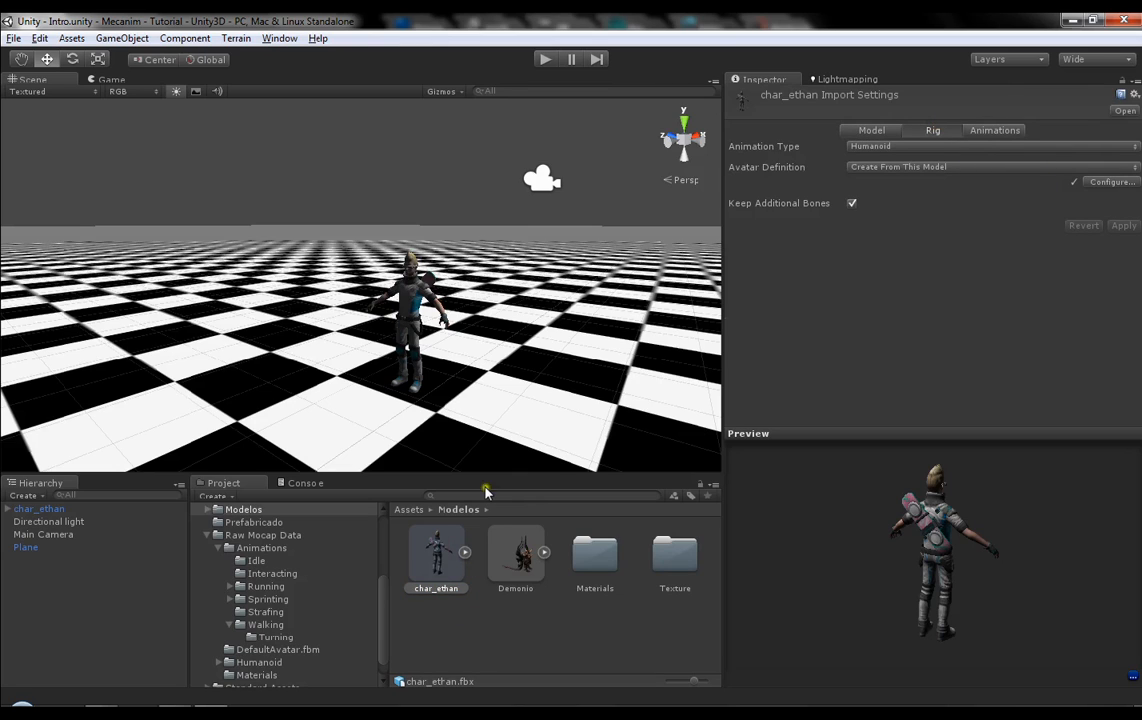
left_click(871, 130)
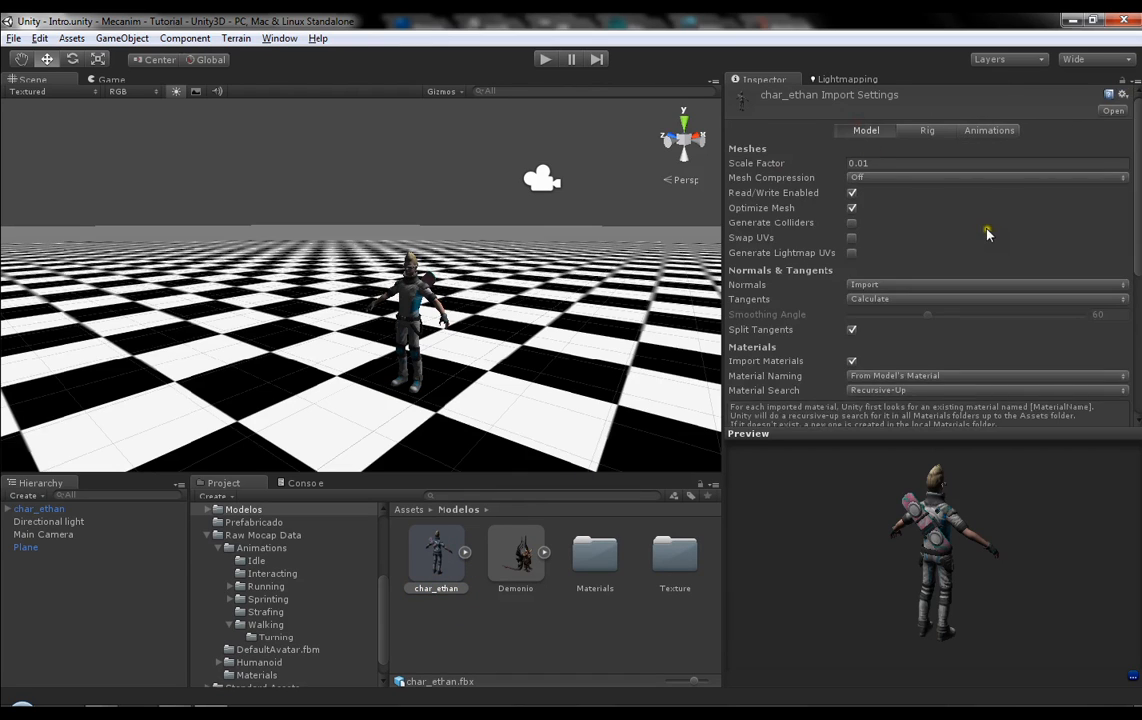
scroll(988, 235, "down", 6)
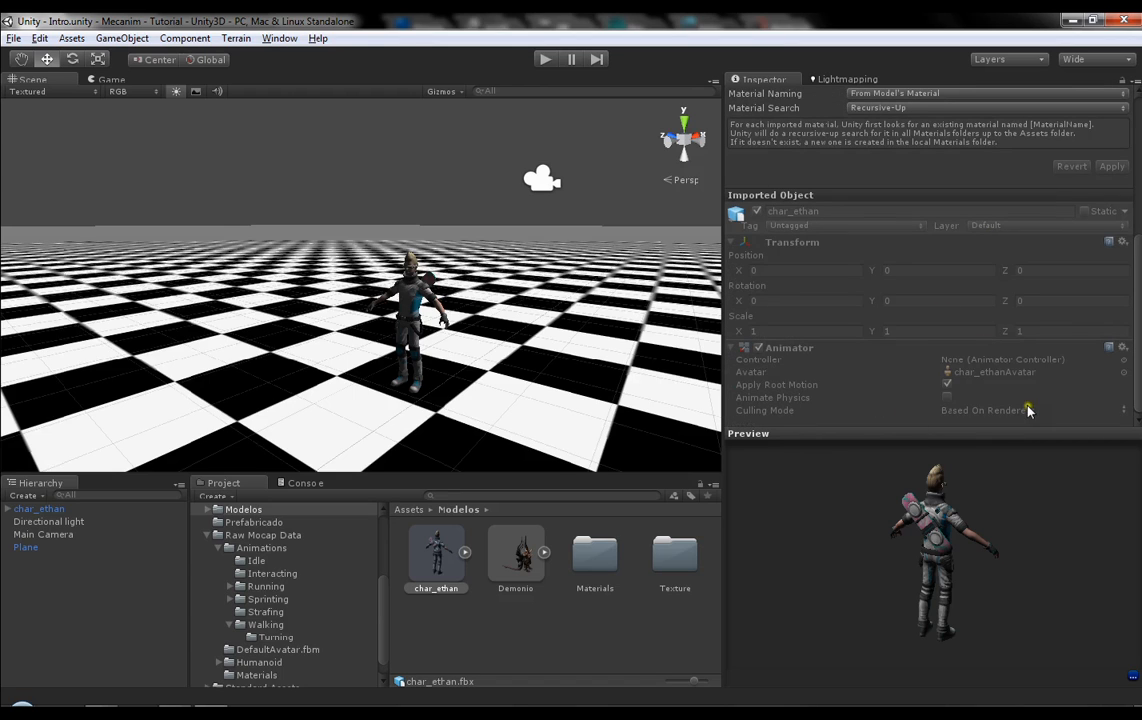
Step: Remove the Animator component from the char_ethan character in the scene
left_click(67, 511)
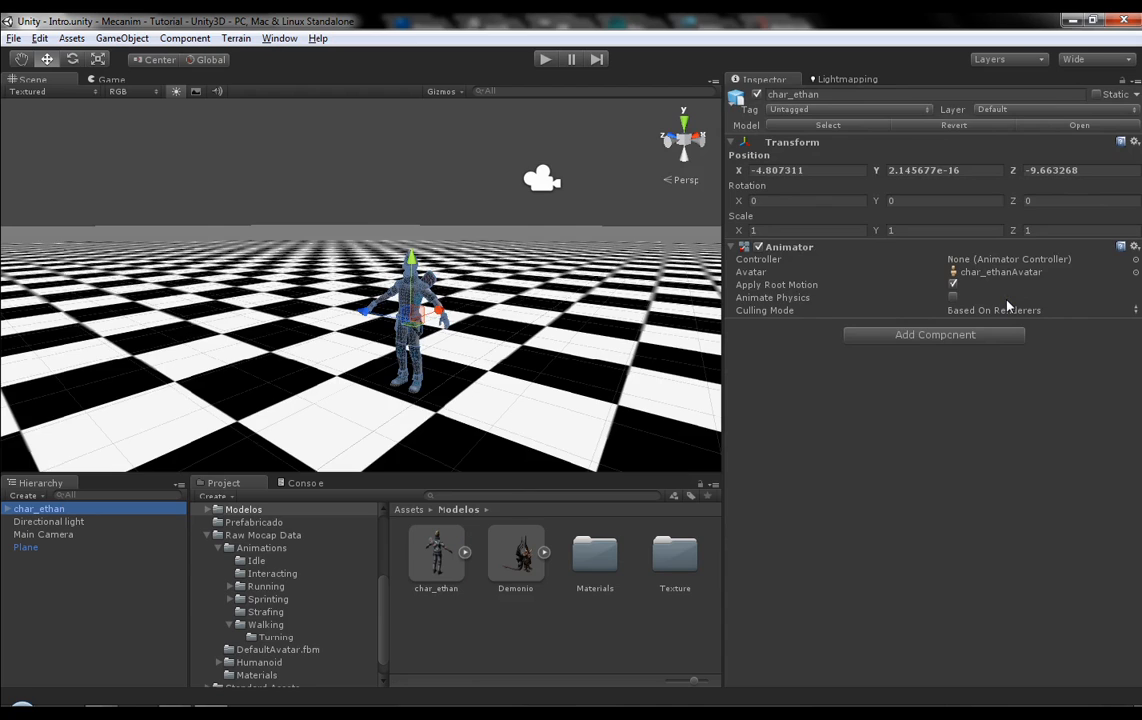
left_click(1137, 250)
left_click(1063, 307)
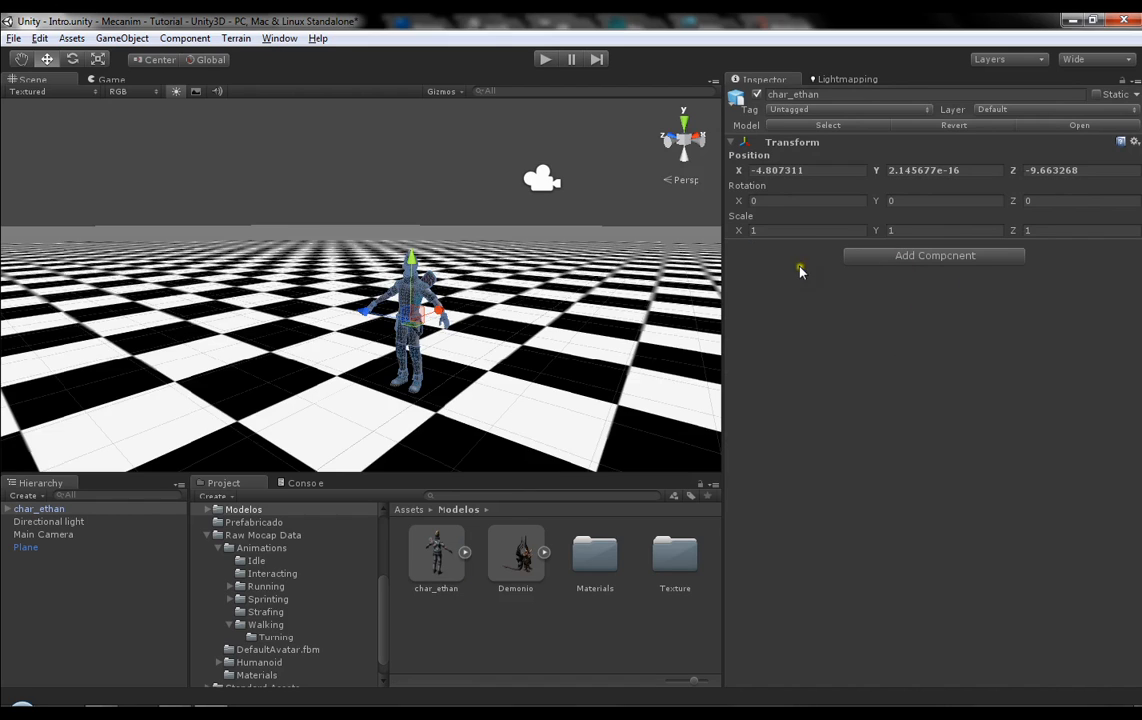
left_click(933, 255)
type("ani")
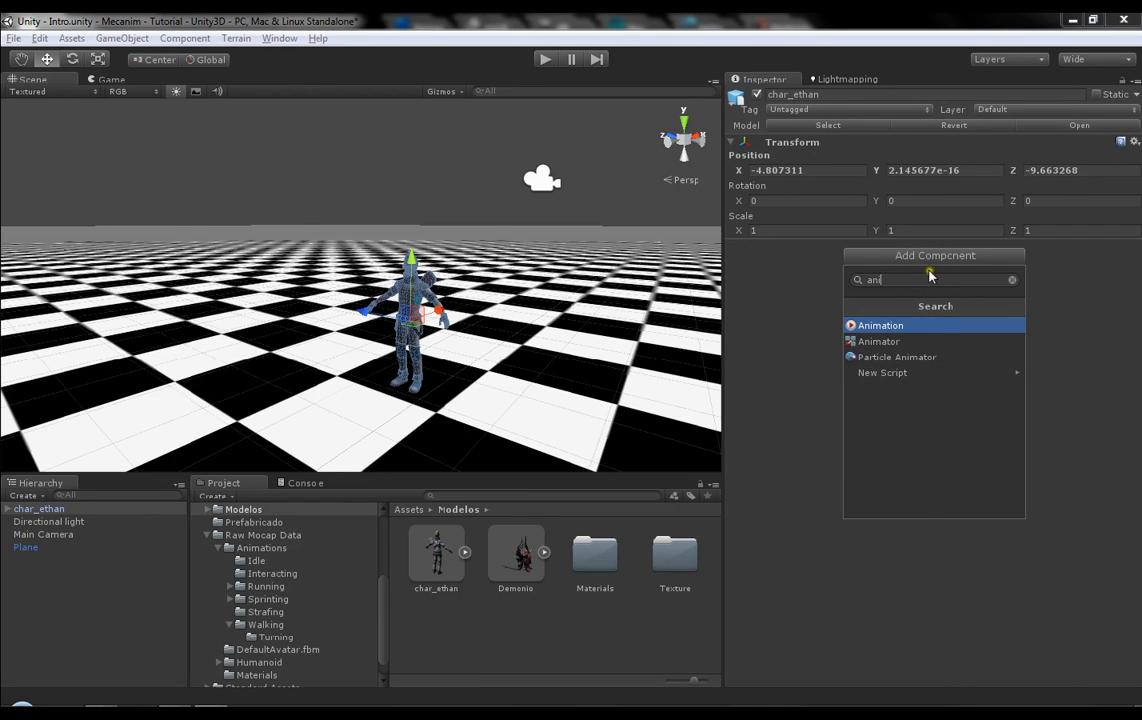
left_click(787, 323)
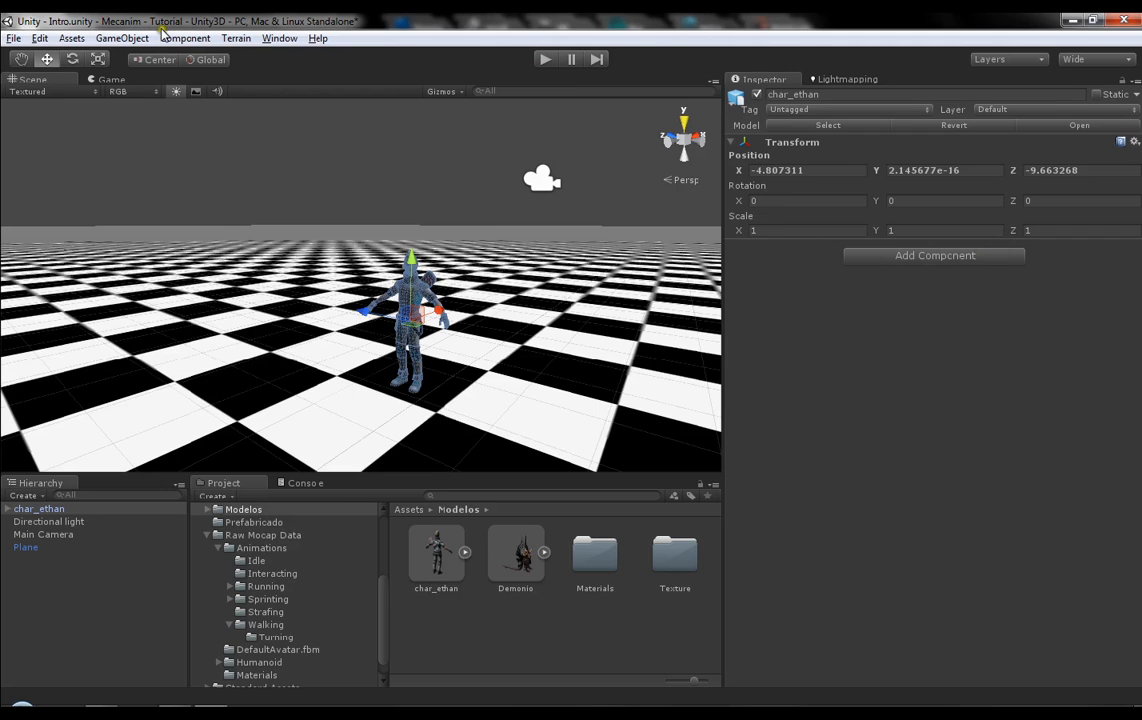
Step: Try adding an Animator from the Miscellaneous components to char_ethan and remove it again
left_click(122, 38)
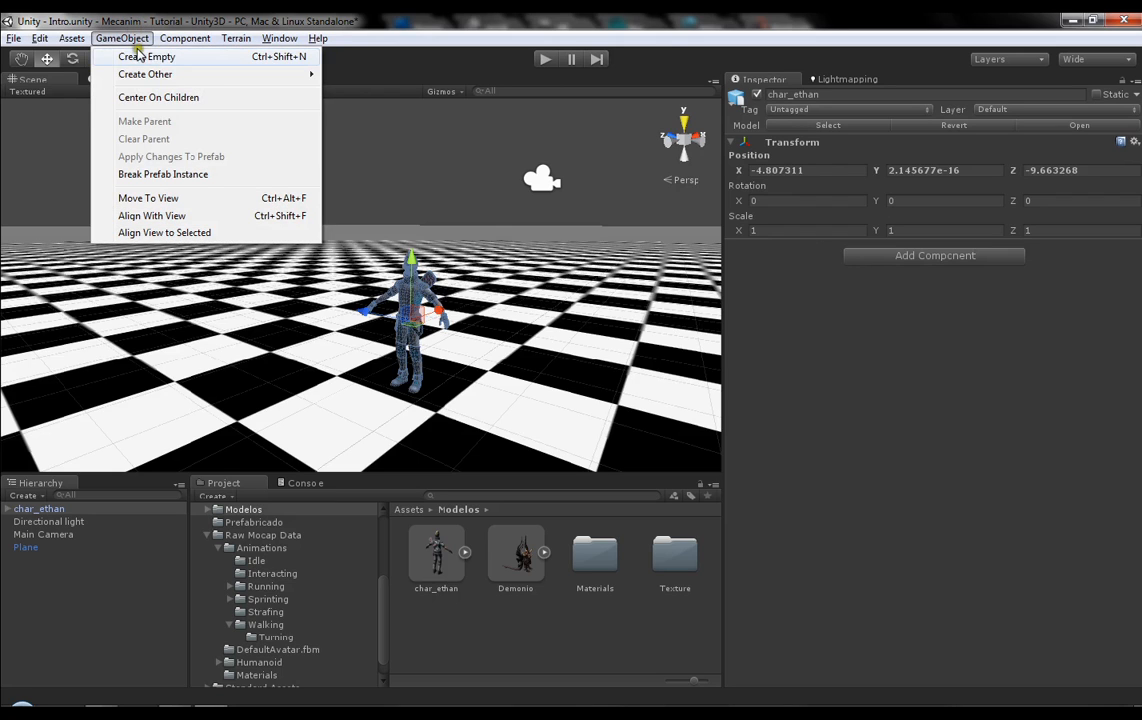
mouse_move(183, 42)
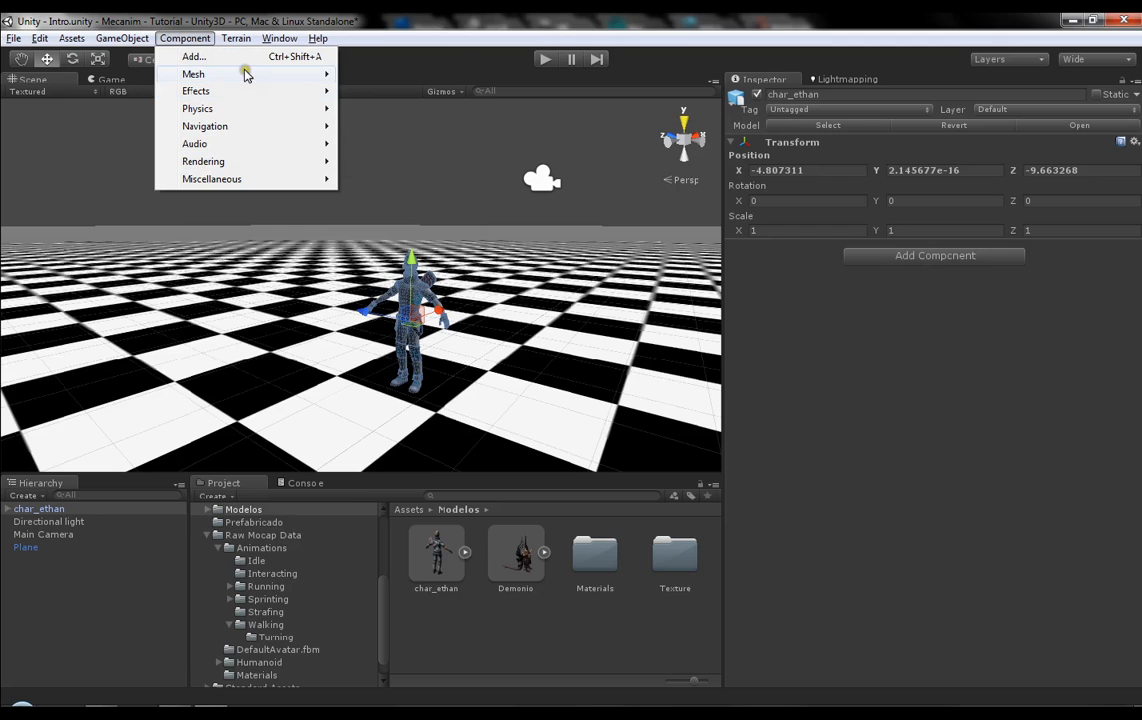
mouse_move(250, 179)
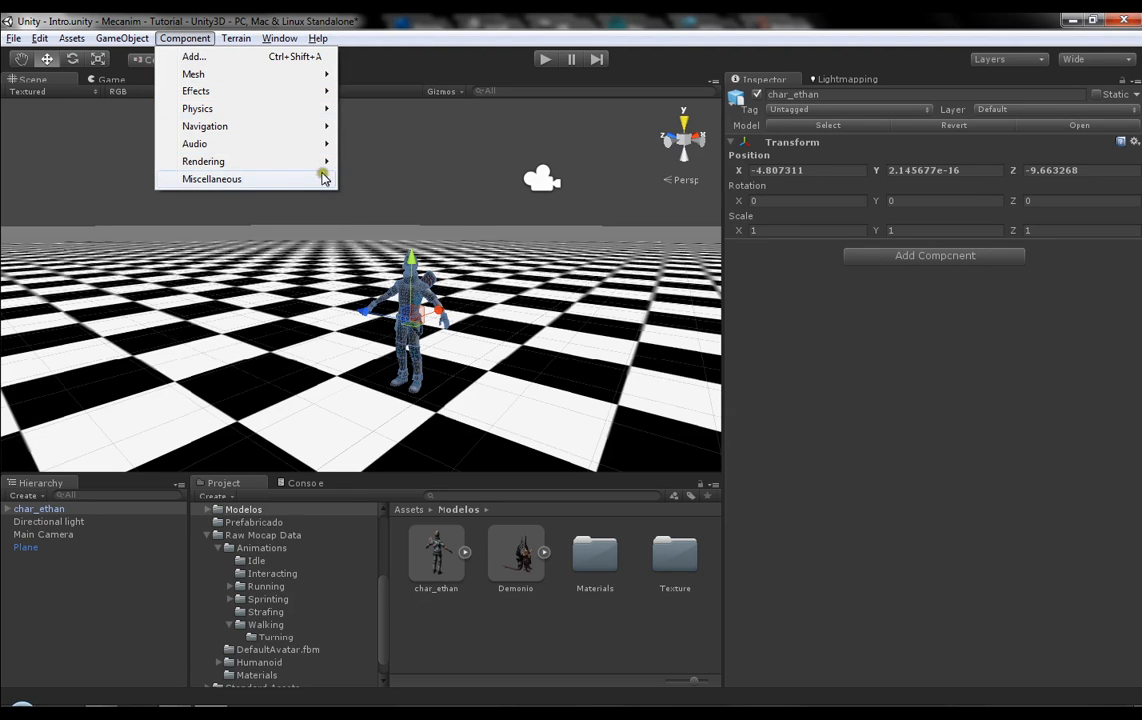
left_click(377, 184)
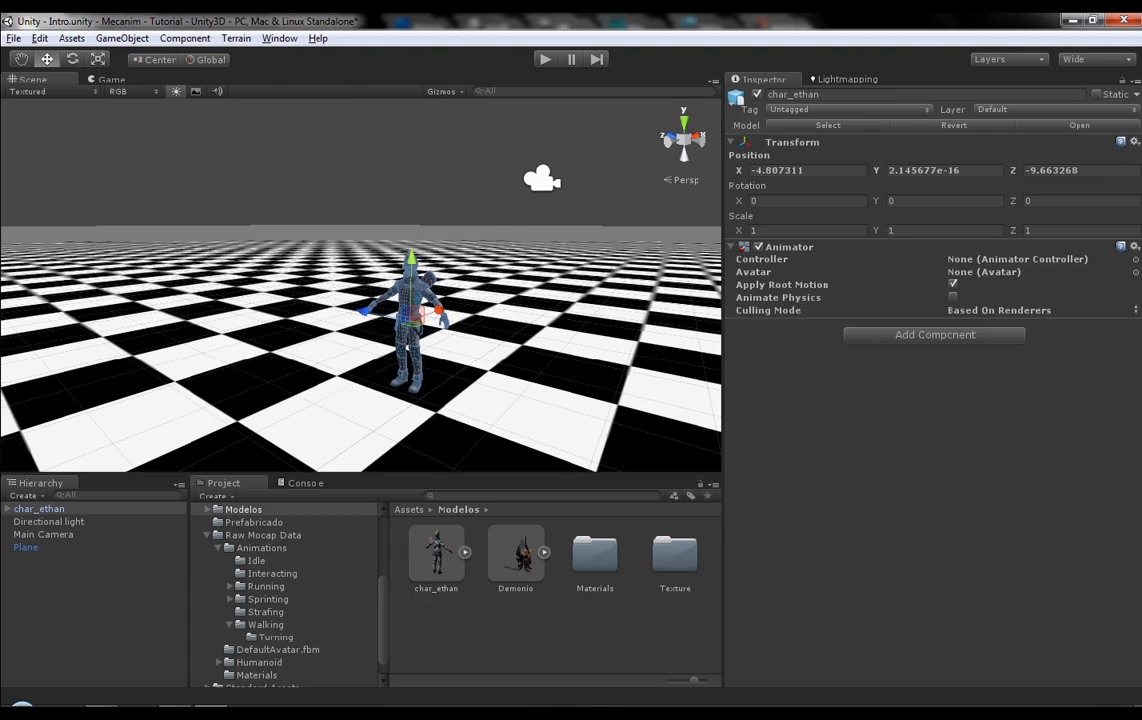
right_click(1010, 250)
left_click(1066, 289)
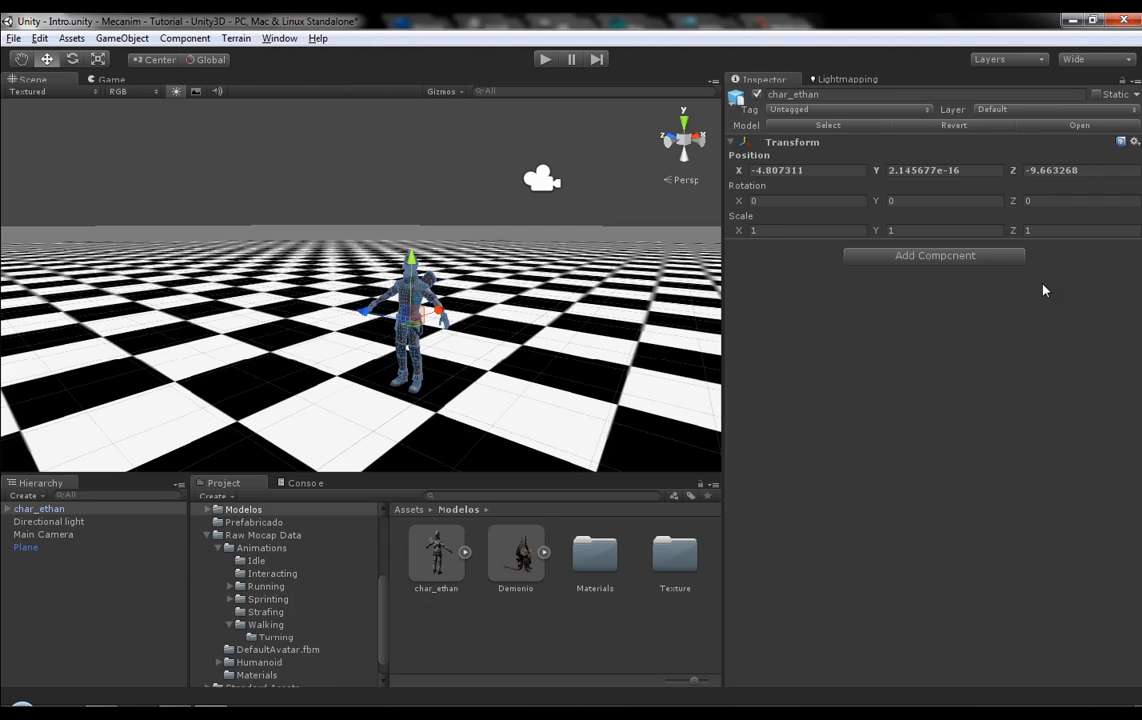
Step: Add an Animator component to char_ethan and assign the char_ethan model's own avatar to it
left_click(993, 256)
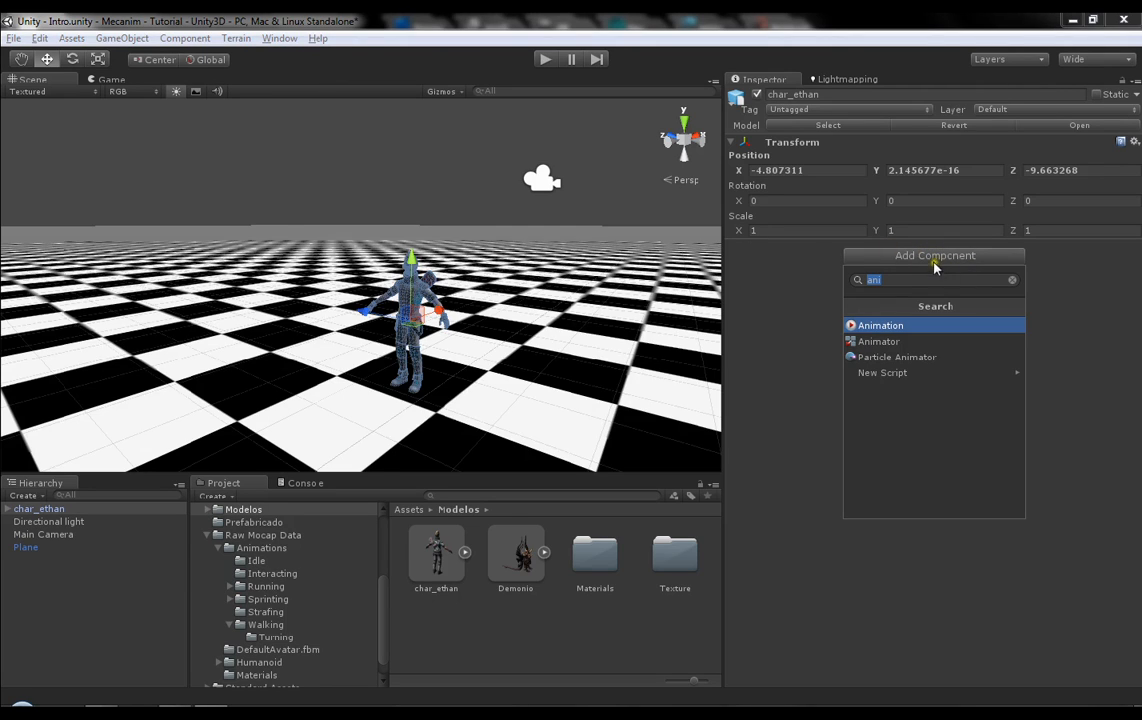
left_click(897, 340)
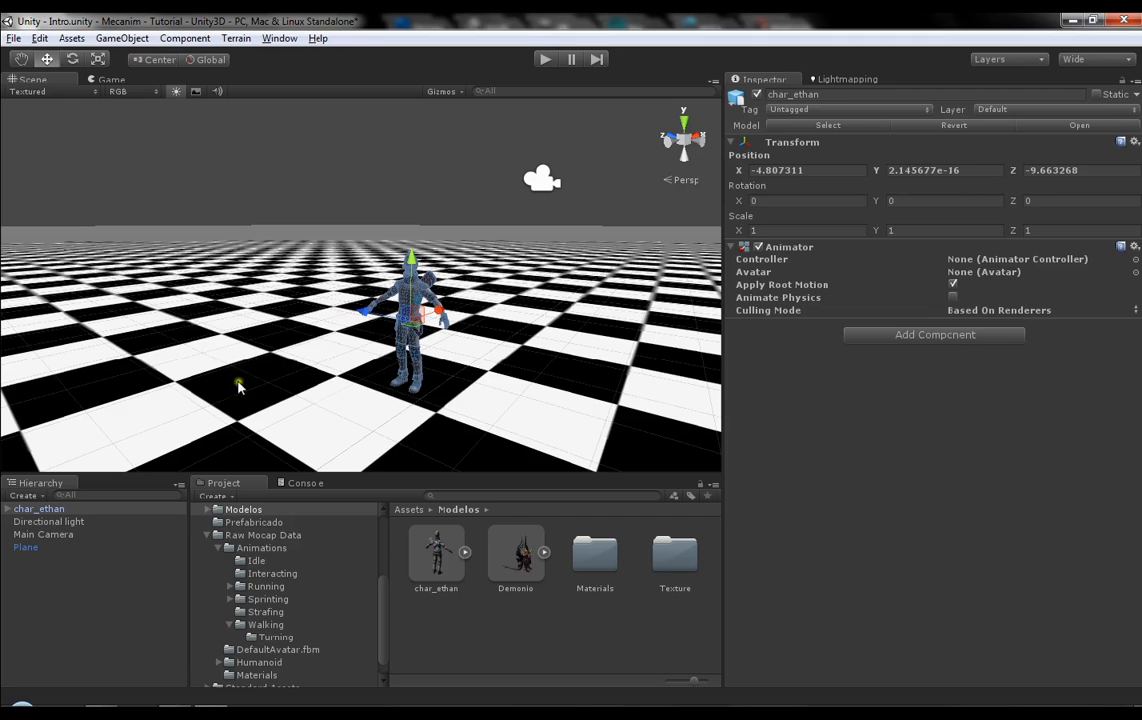
left_click(465, 552)
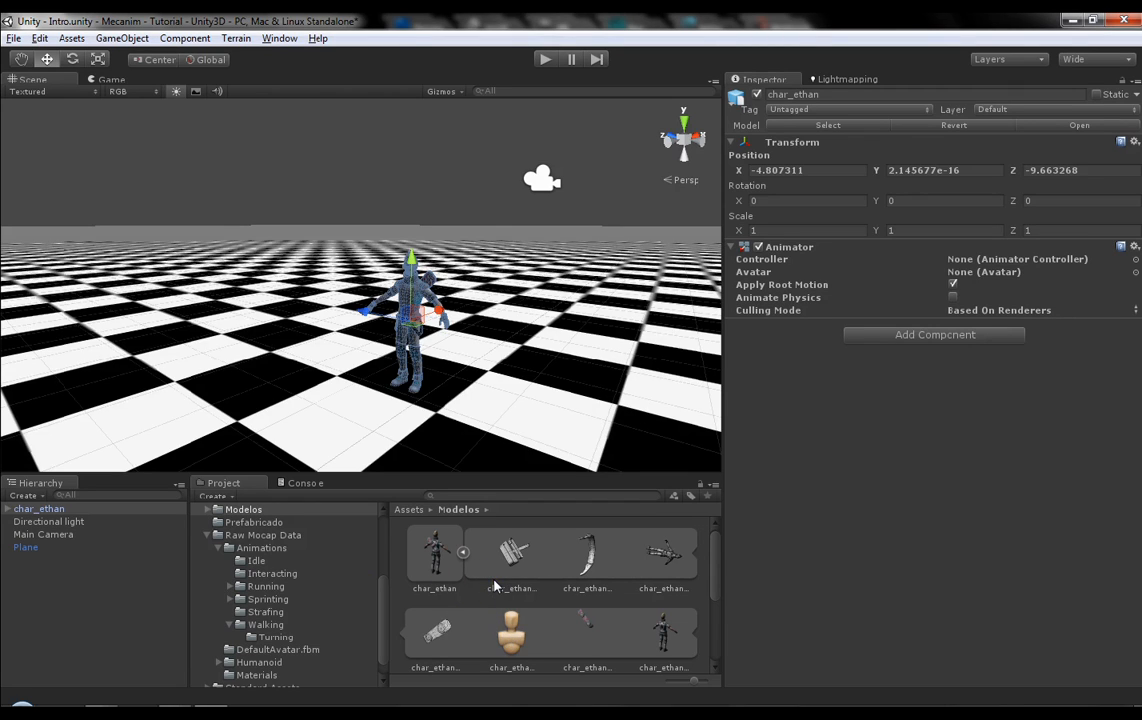
left_click_drag(511, 630, 1013, 274)
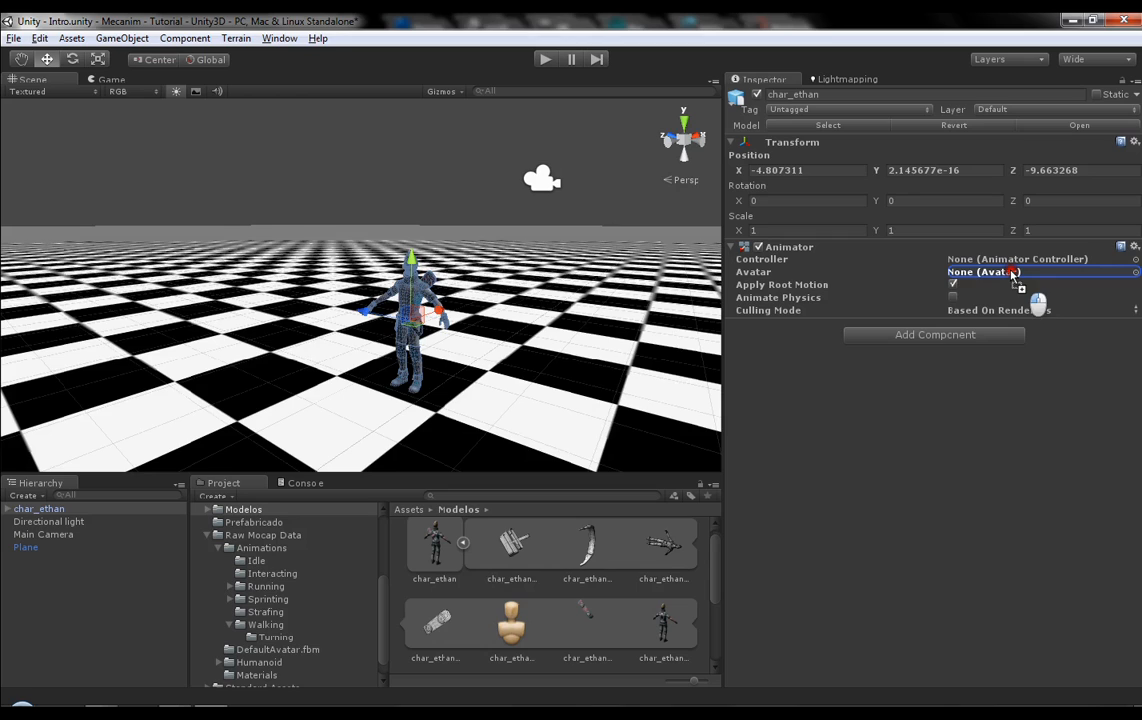
left_click_drag(1013, 274, 1012, 274)
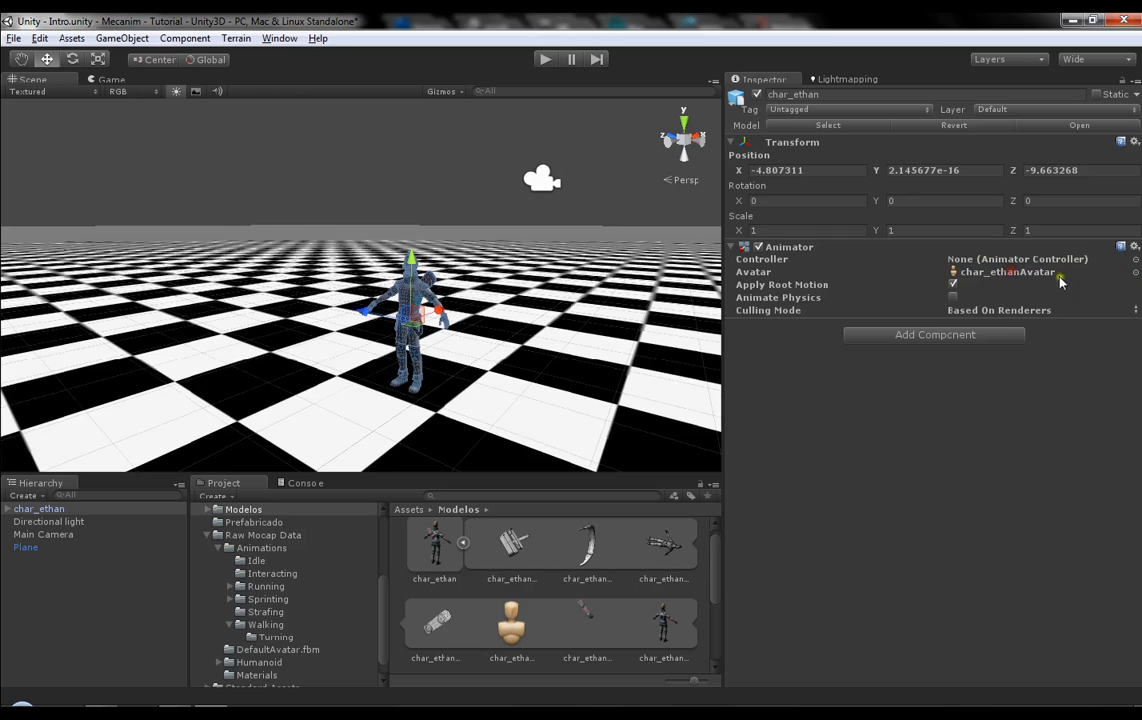
left_click(461, 544)
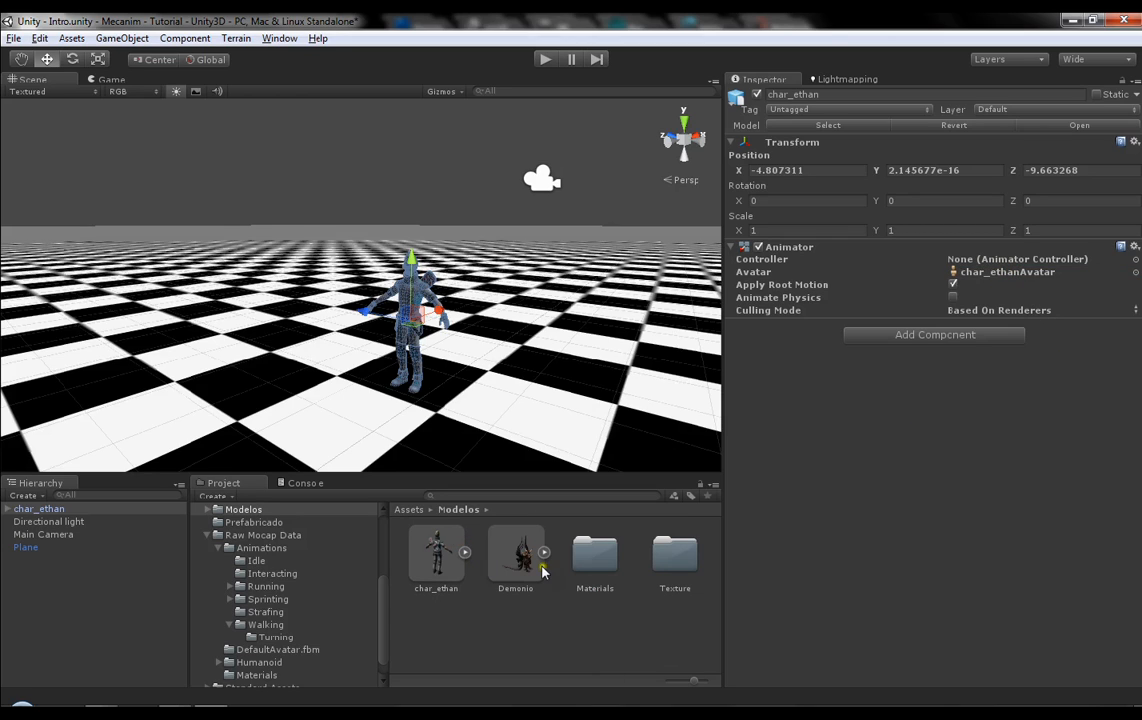
Step: Try DefaultAvatarAvatar as the Animator's avatar and restore char_ethanAvatar
left_click(1136, 271)
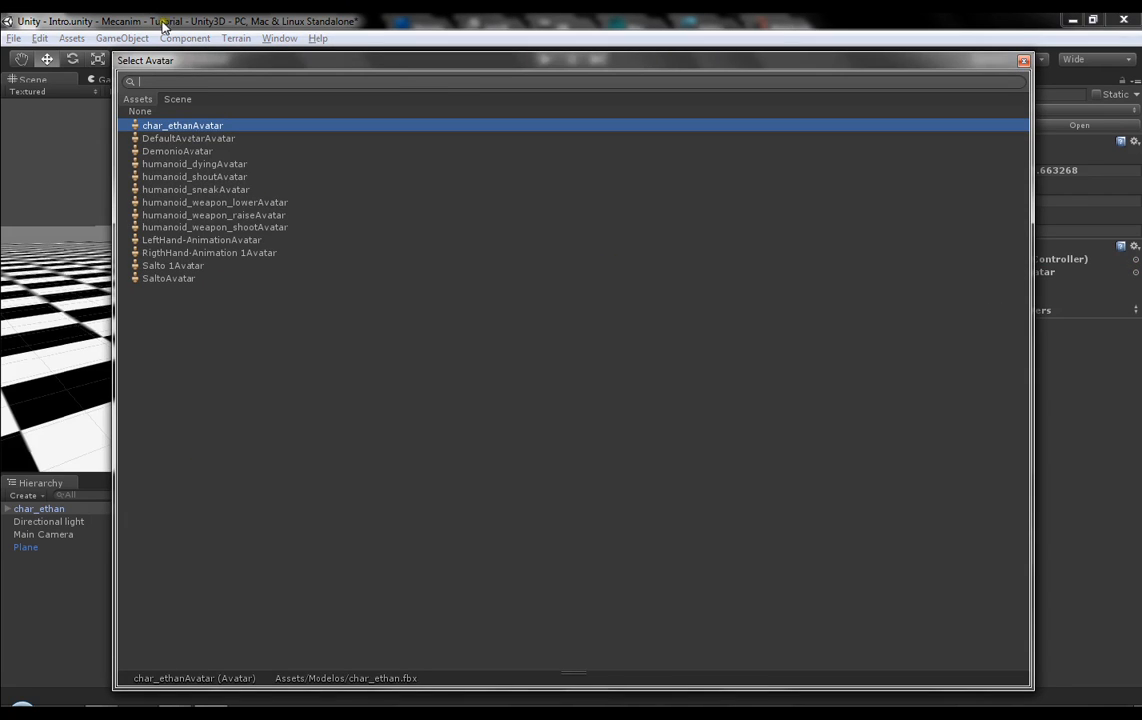
left_click_drag(421, 62, 392, 58)
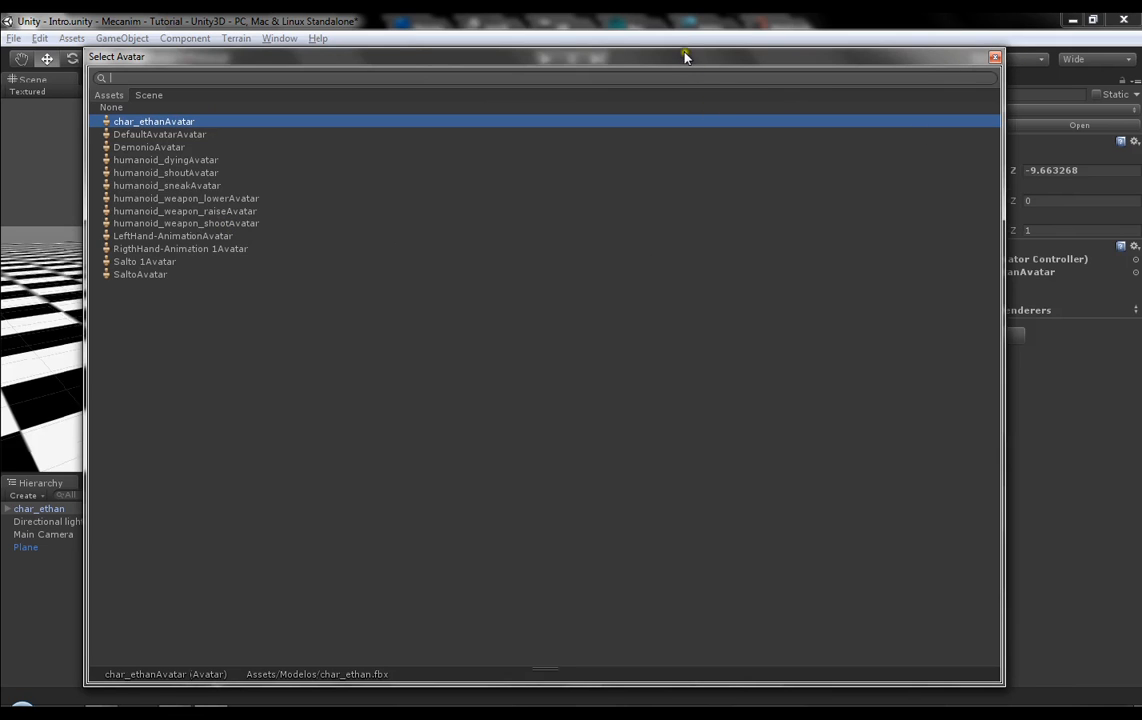
left_click_drag(683, 55, 1064, 221)
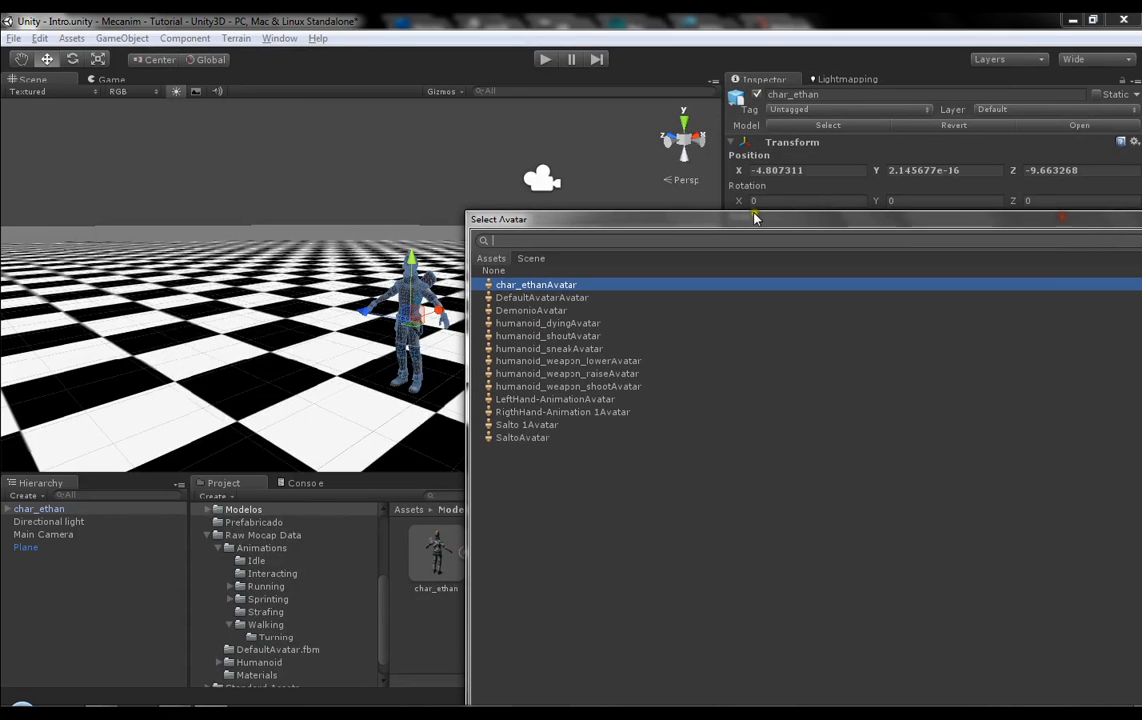
left_click_drag(733, 222, 811, 210)
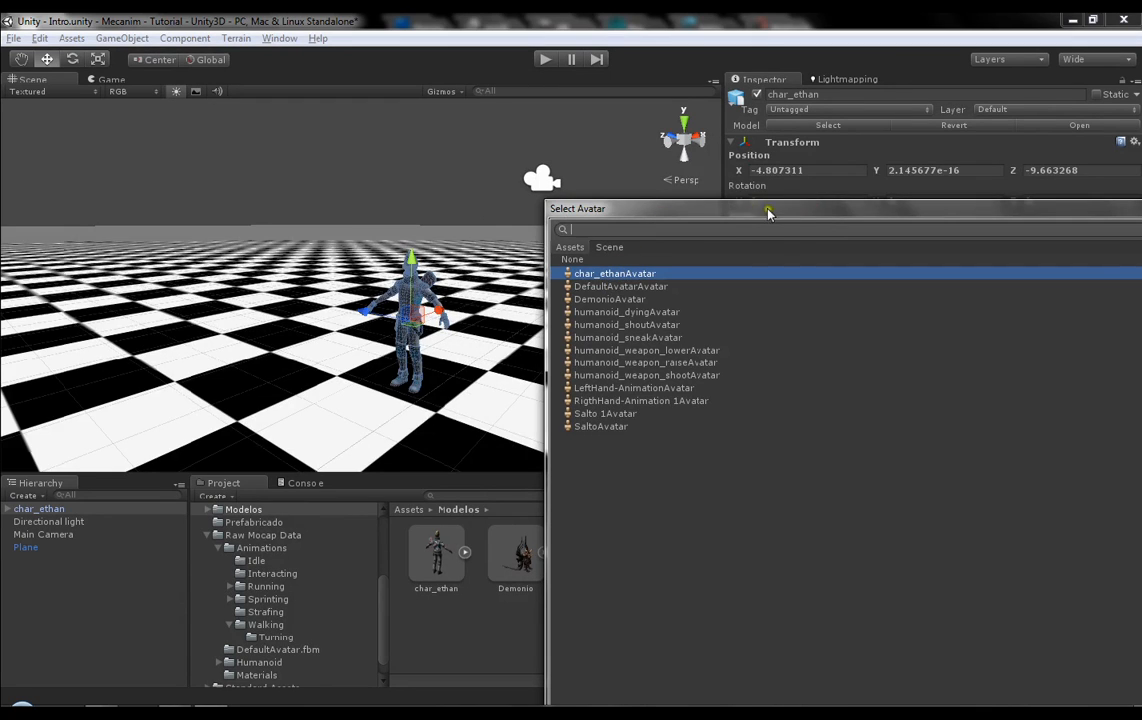
left_click_drag(768, 213, 806, 125)
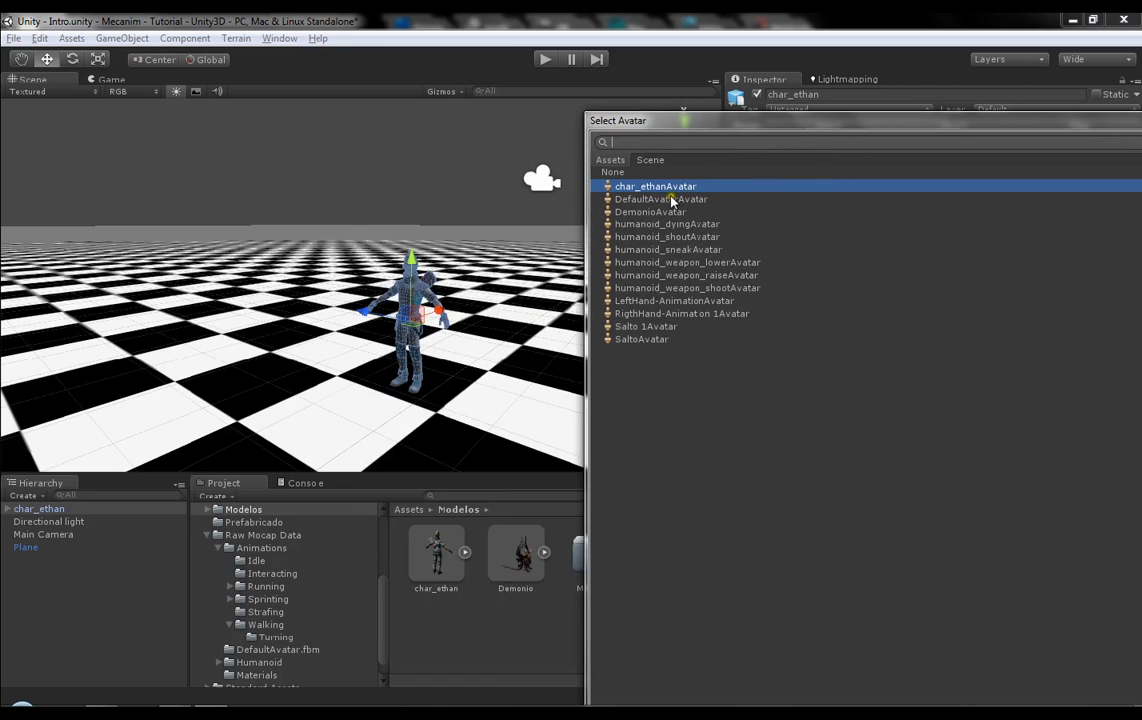
left_click(713, 200)
left_click_drag(820, 128, 440, 125)
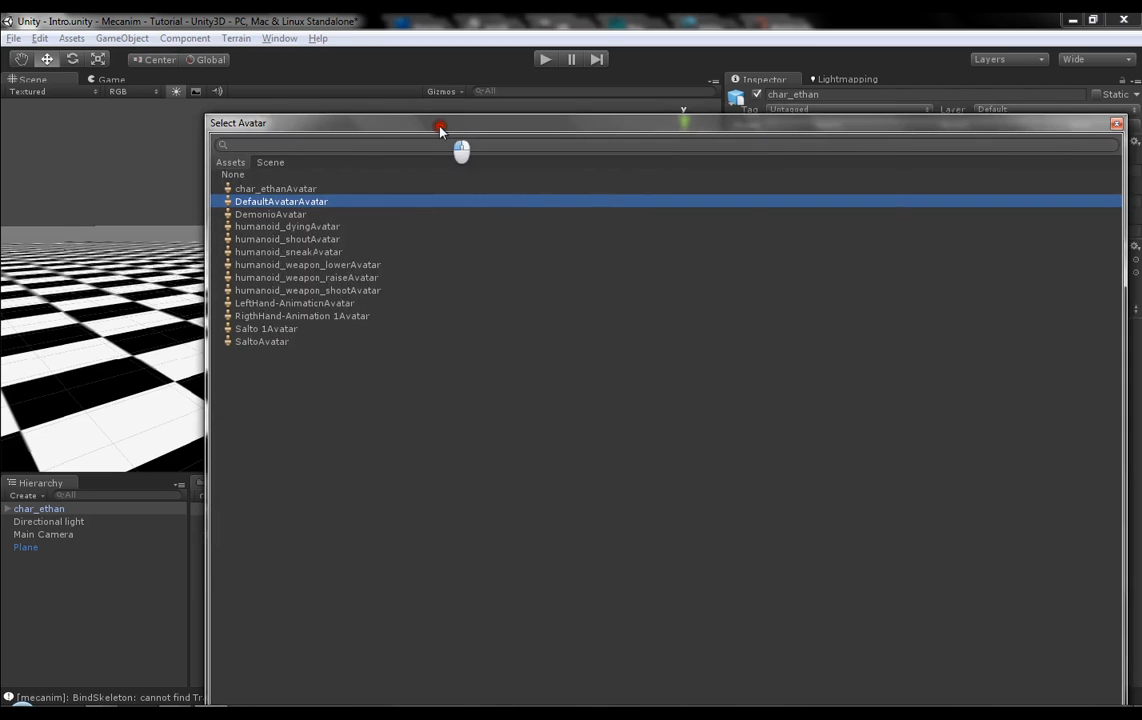
left_click(268, 189)
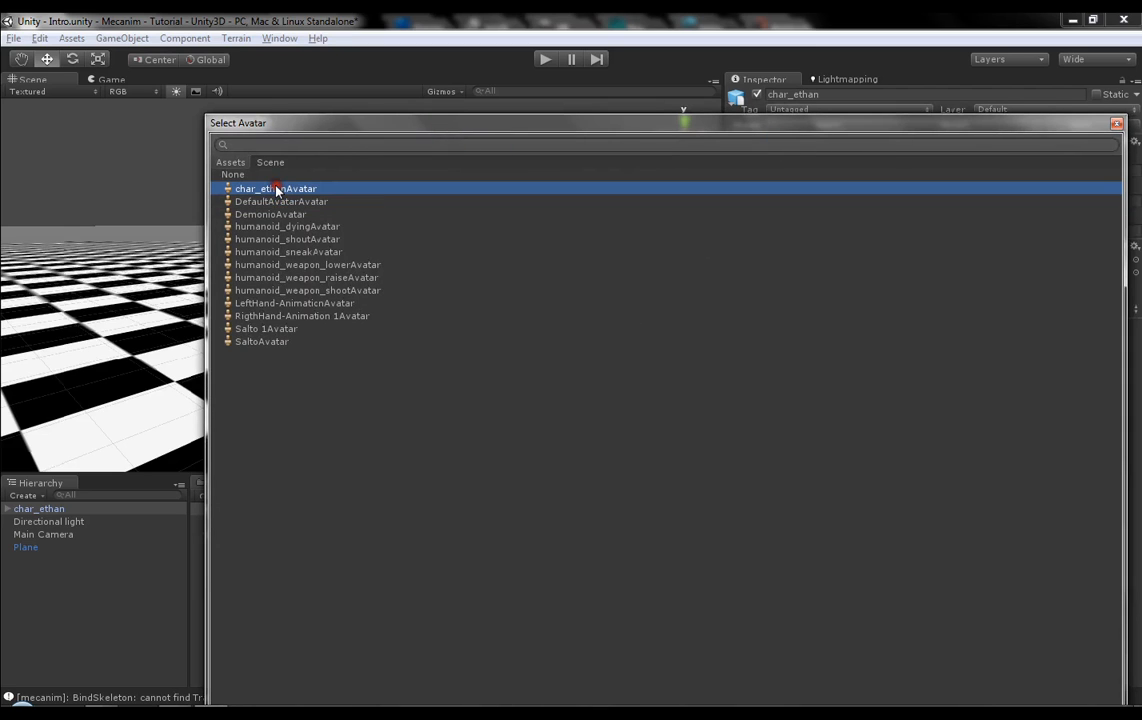
left_click(1117, 124)
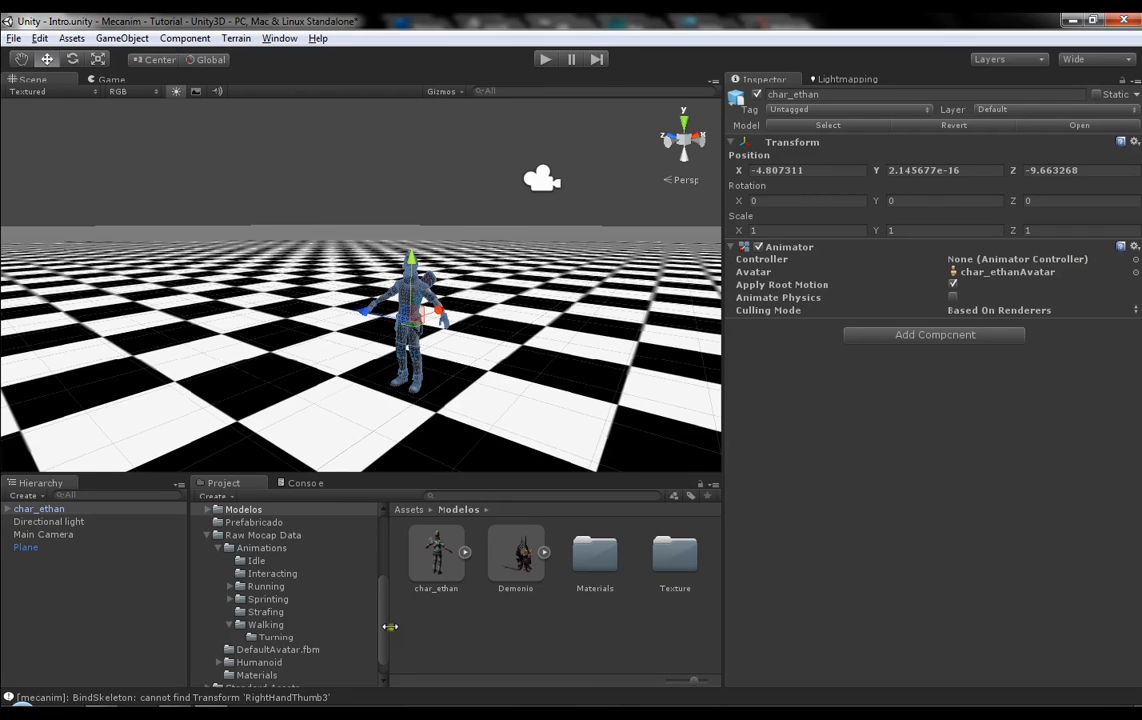
scroll(347, 576, "up", 5)
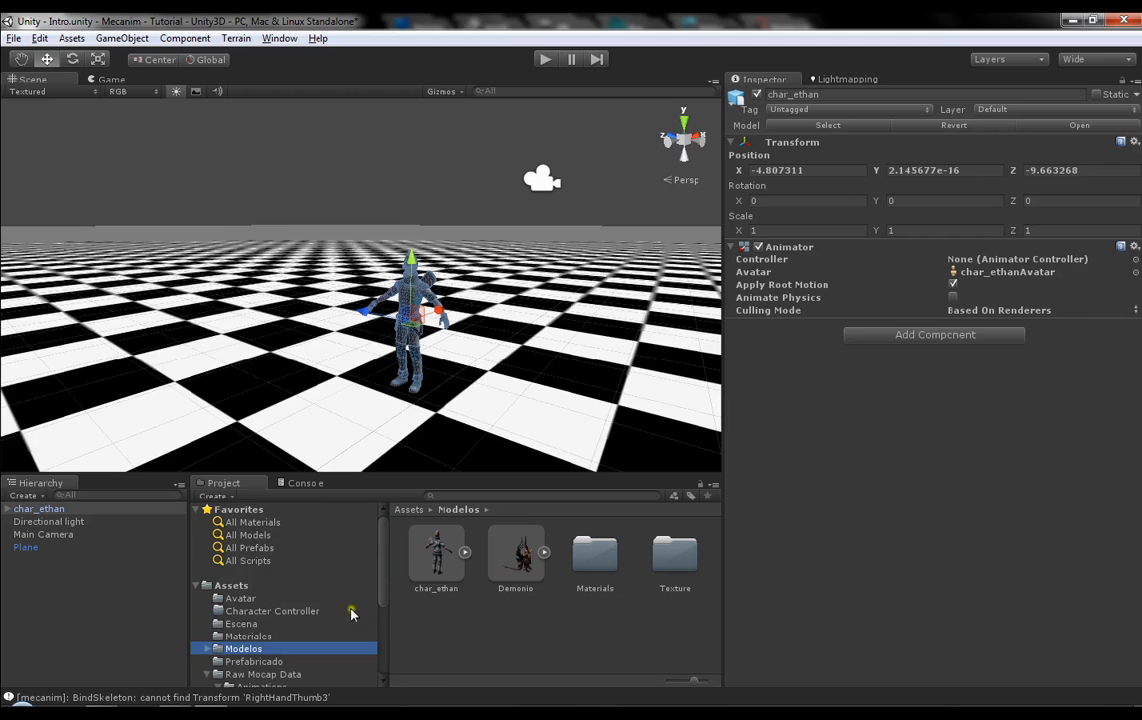
Step: Create an Animator Controller named Player in the Character Controller folder
left_click(268, 611)
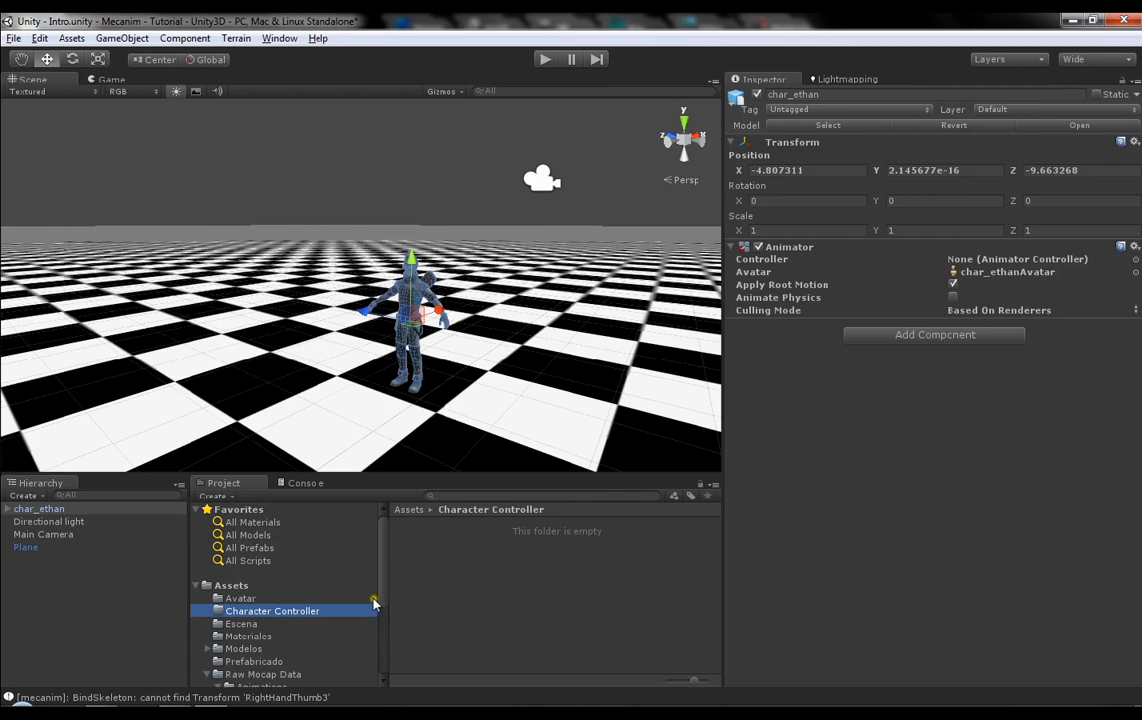
left_click(446, 570)
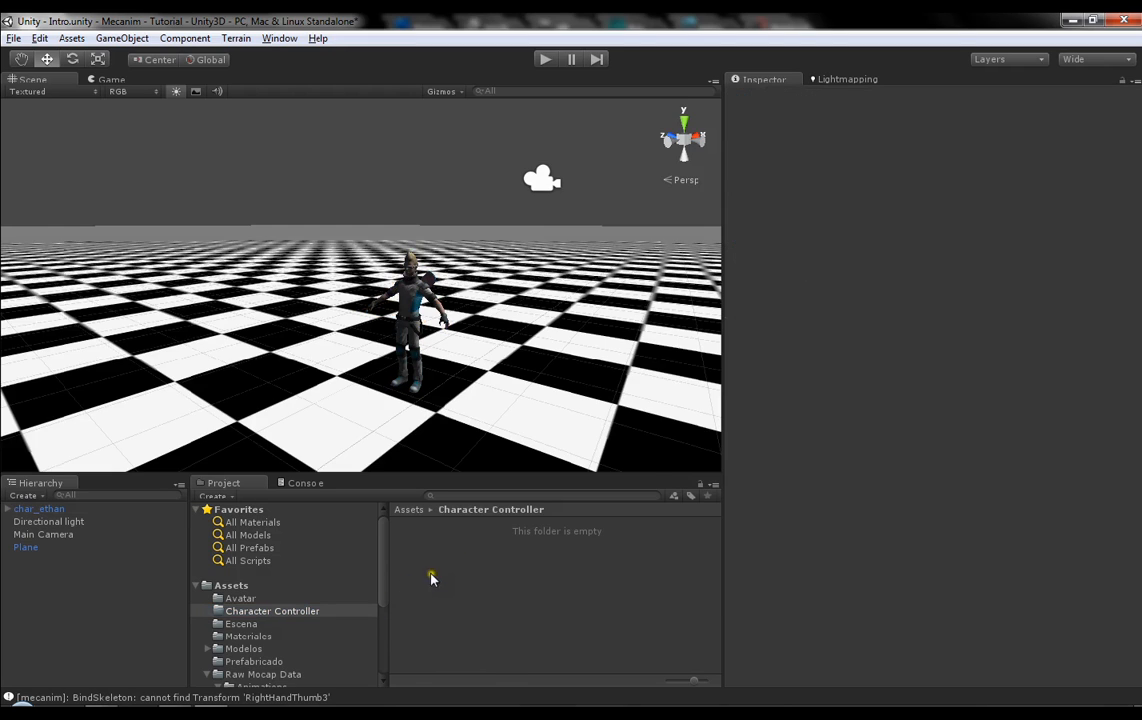
right_click(445, 567)
left_click(543, 605)
right_click(511, 602)
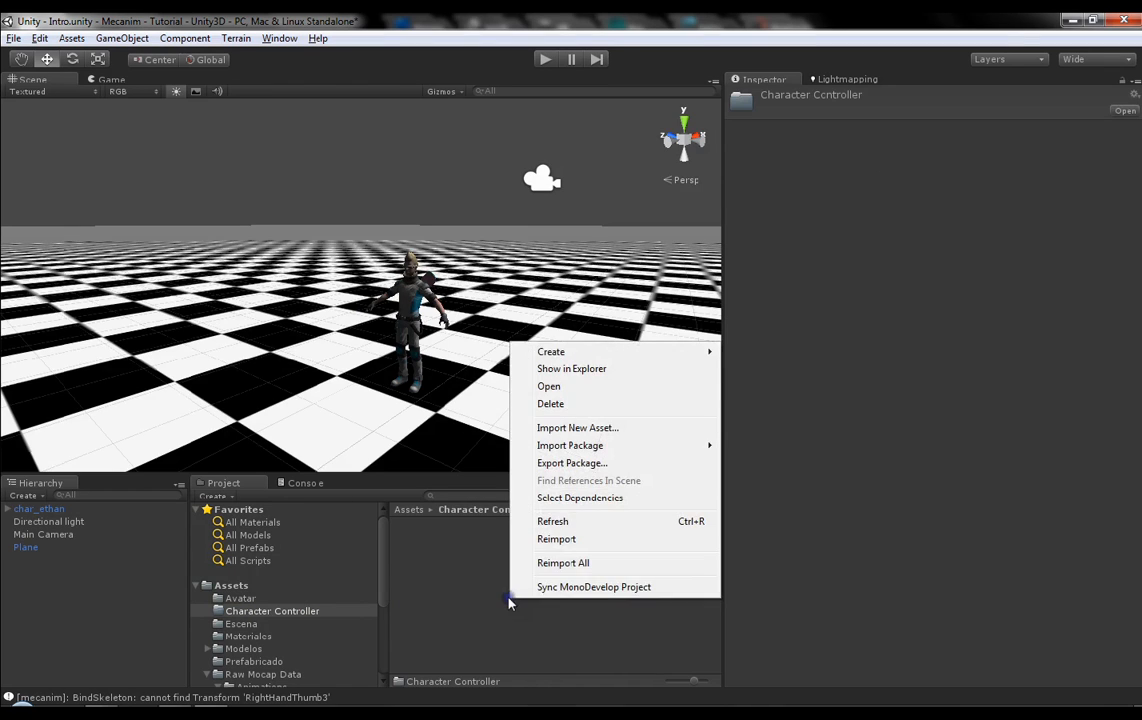
mouse_move(556, 358)
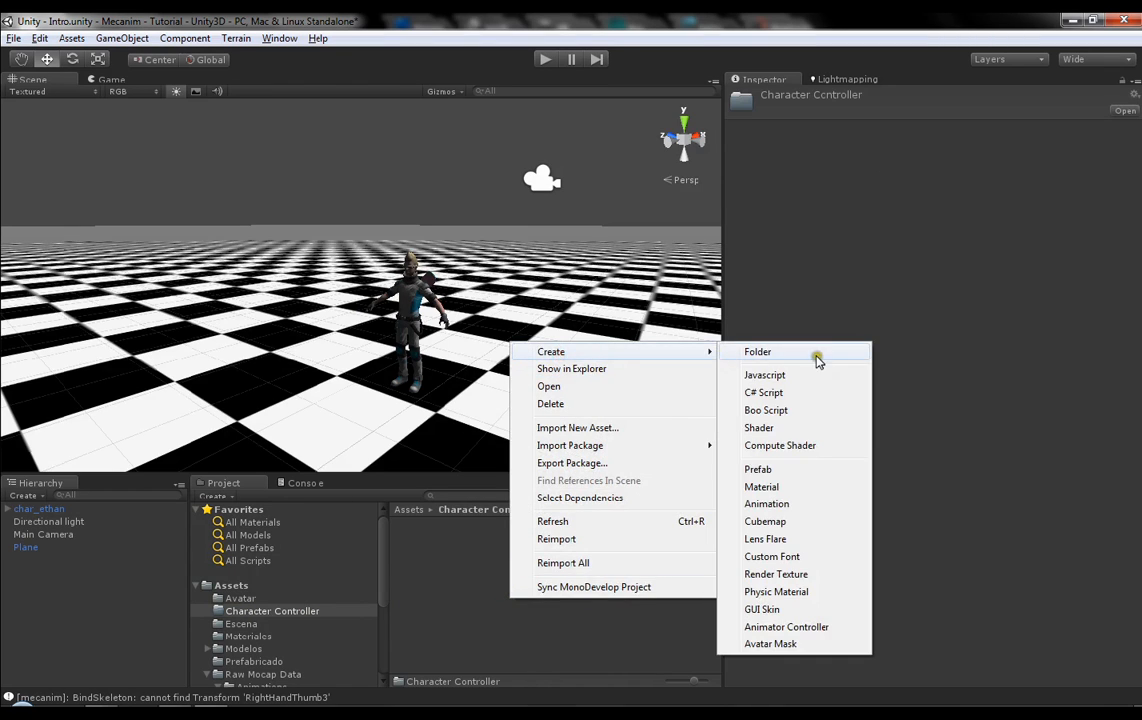
left_click(791, 626)
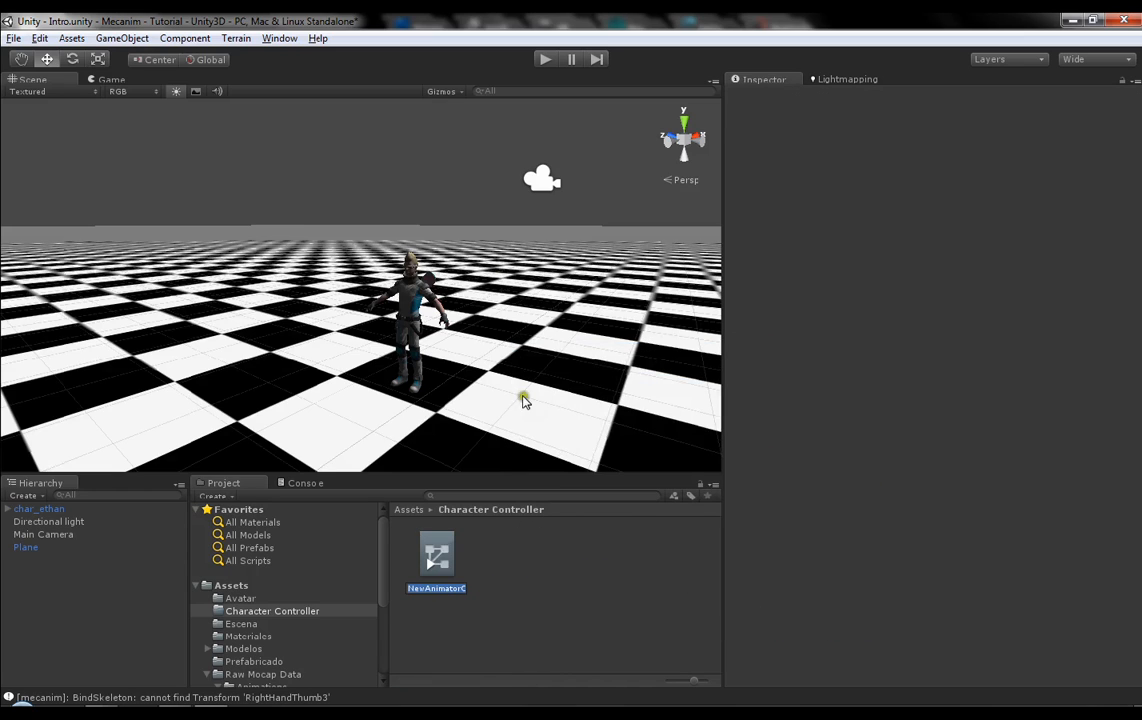
type("Player")
key("Return")
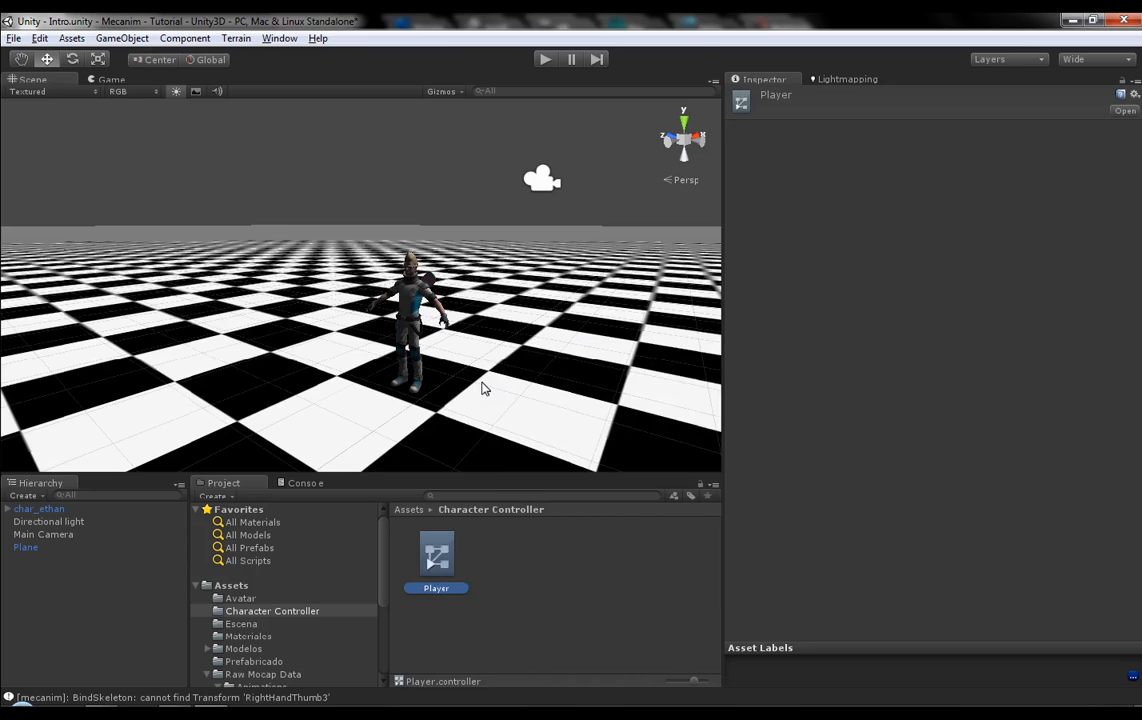
Step: Assign the Player controller to char_ethan's Animator and open the controller's state graph
left_click(55, 509)
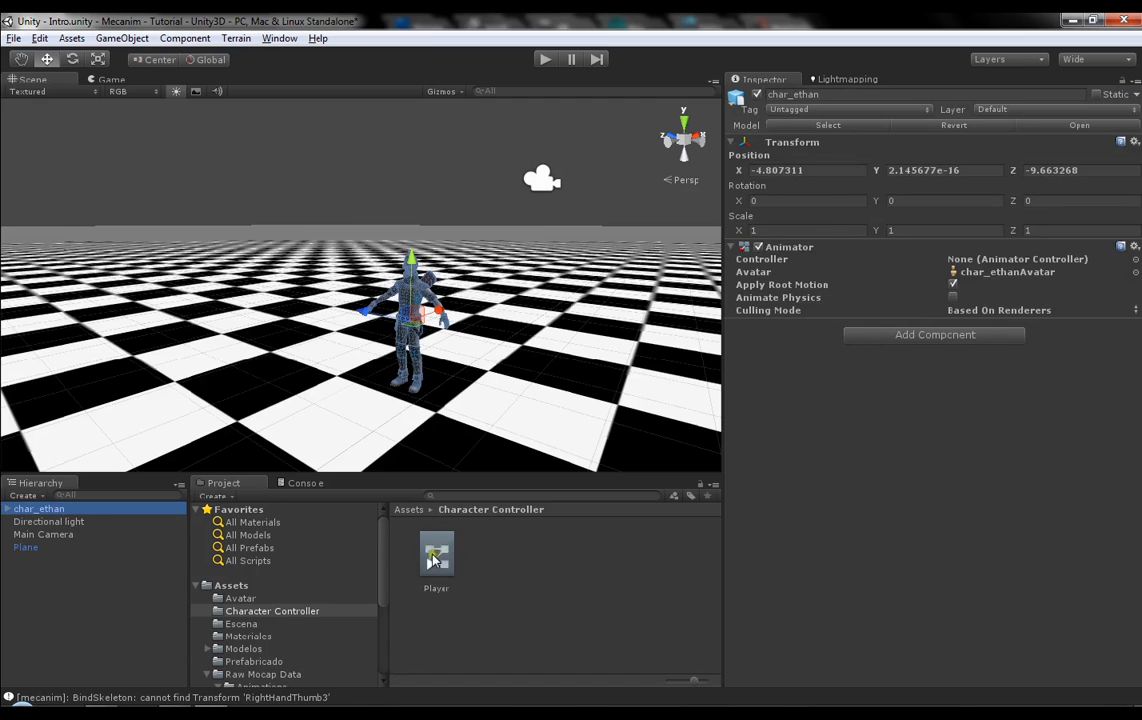
left_click_drag(433, 560, 1040, 259)
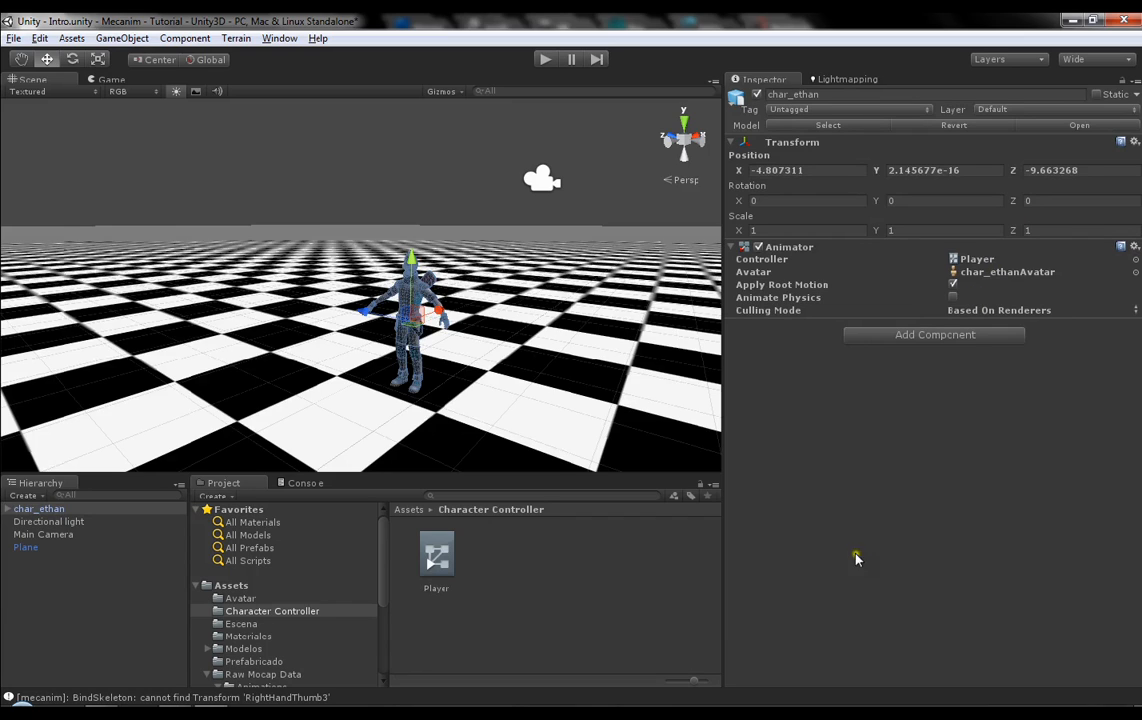
double_click(435, 560)
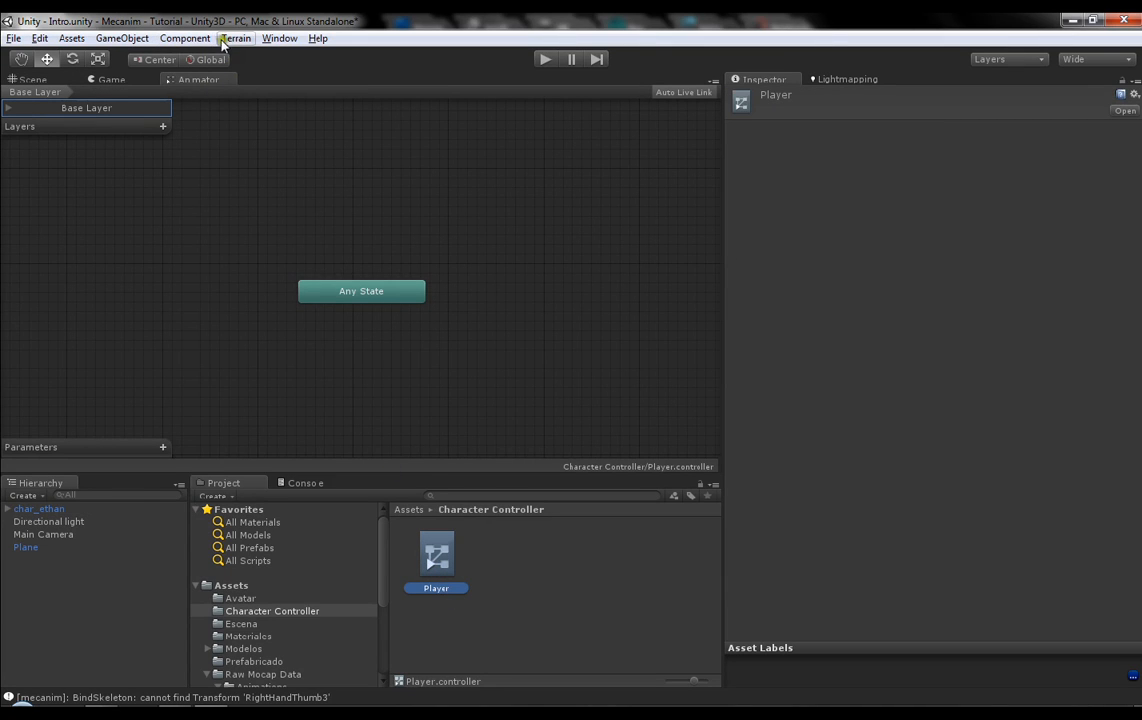
Step: Close the Animator view and reopen it with the Player controller's state graph
right_click(185, 78)
left_click(251, 112)
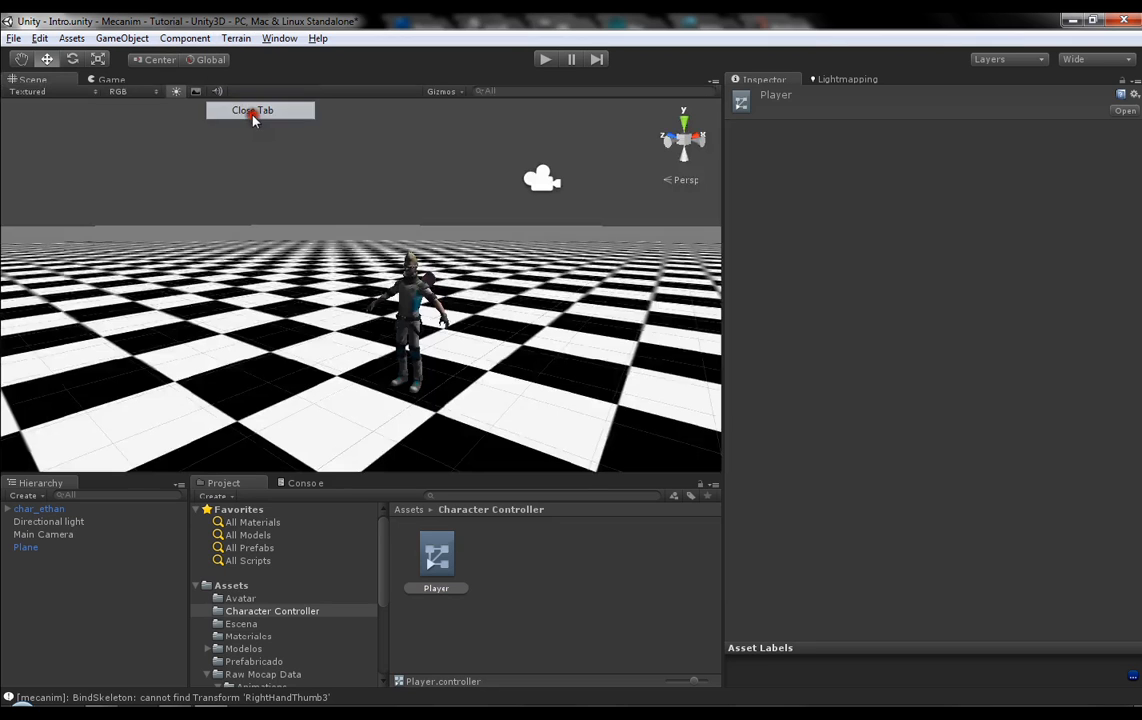
left_click(277, 41)
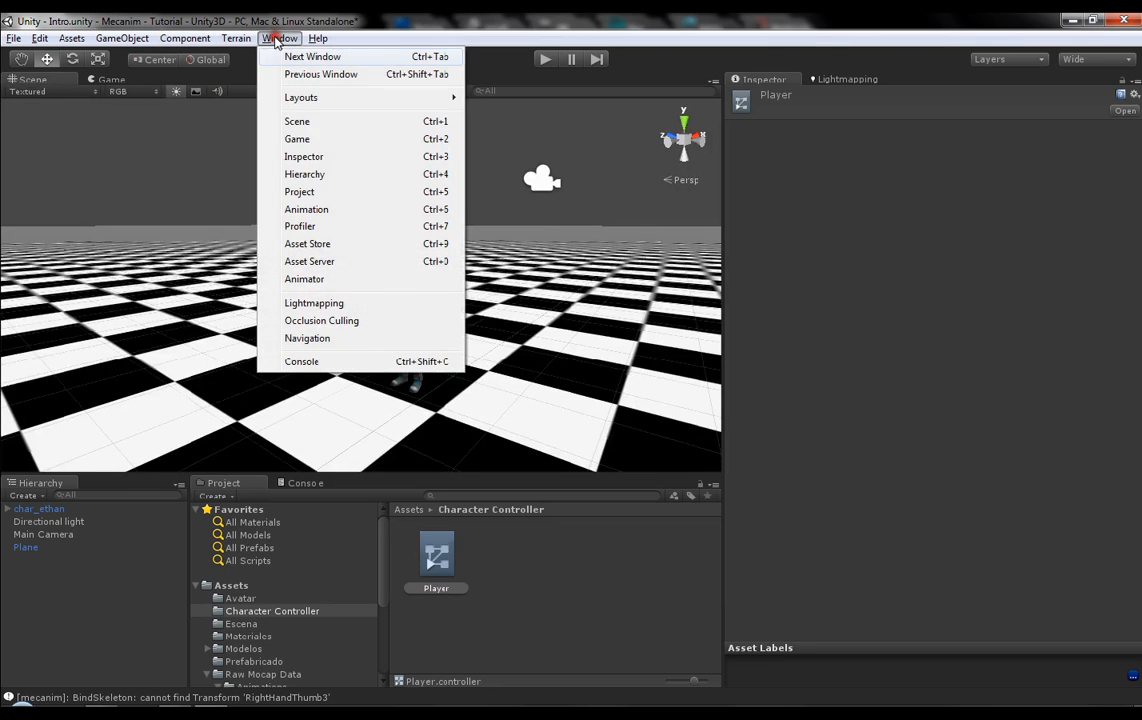
left_click(326, 281)
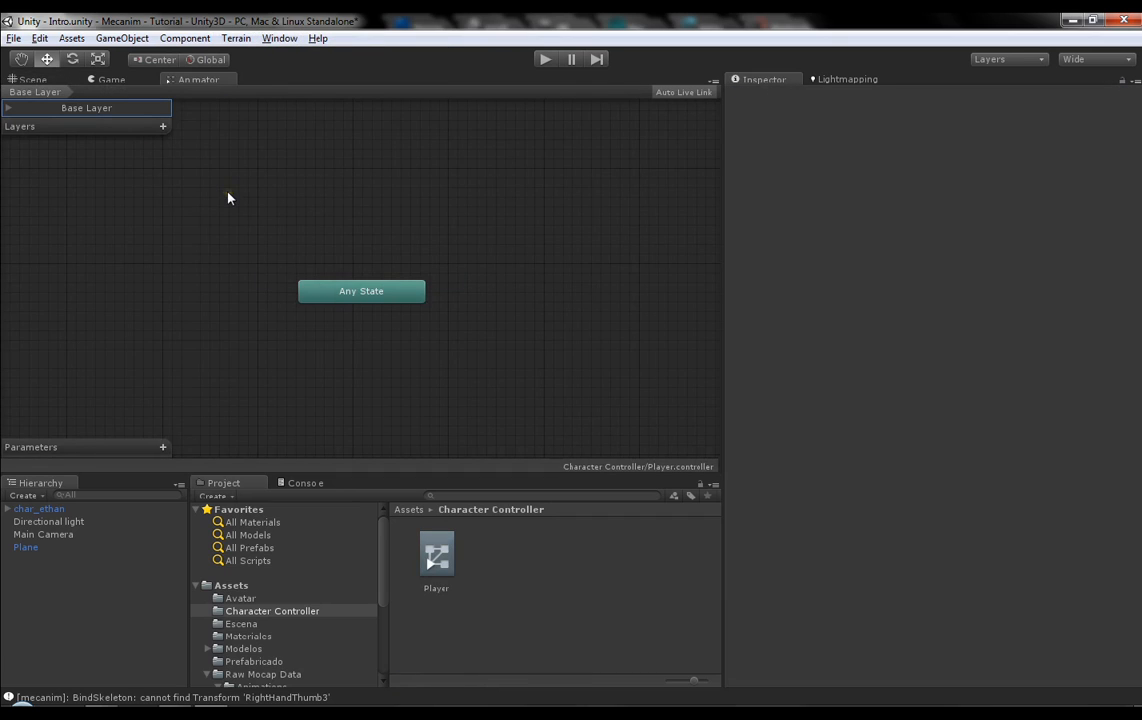
left_click(438, 560)
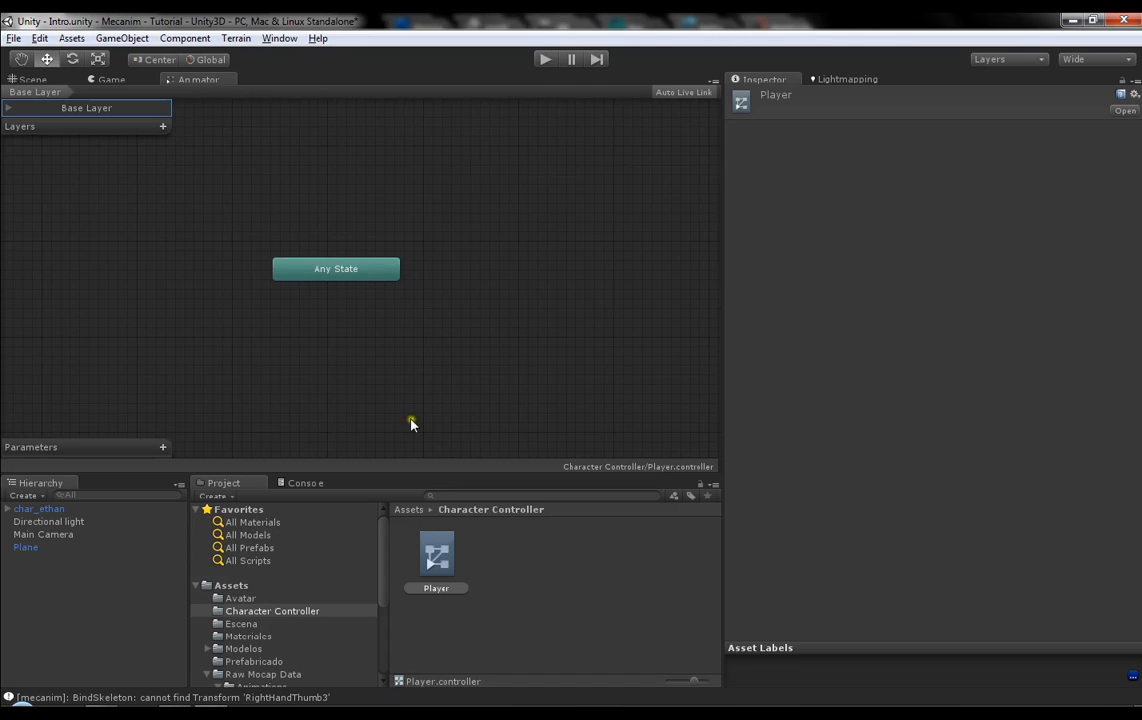
mouse_move(457, 360)
middle_mouse_down()
mouse_move(484, 331)
mouse_move(474, 349)
middle_mouse_up()
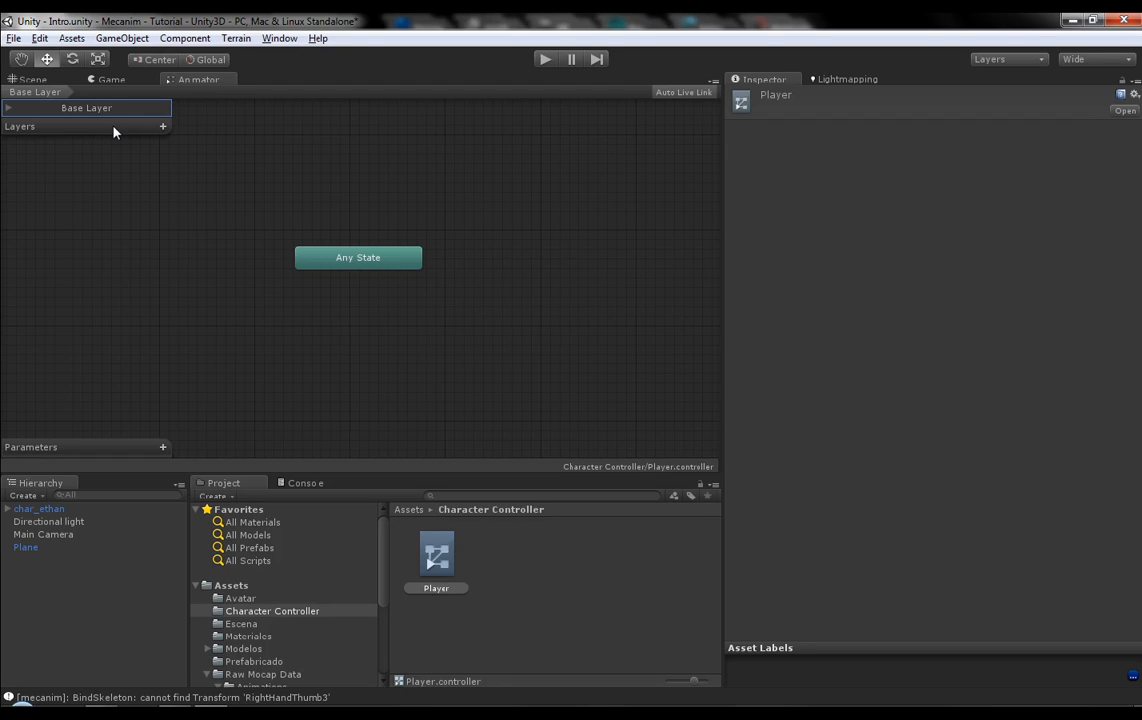
Step: Examine the Base Layer's name and IK Pass settings in the Player controller
left_click(8, 107)
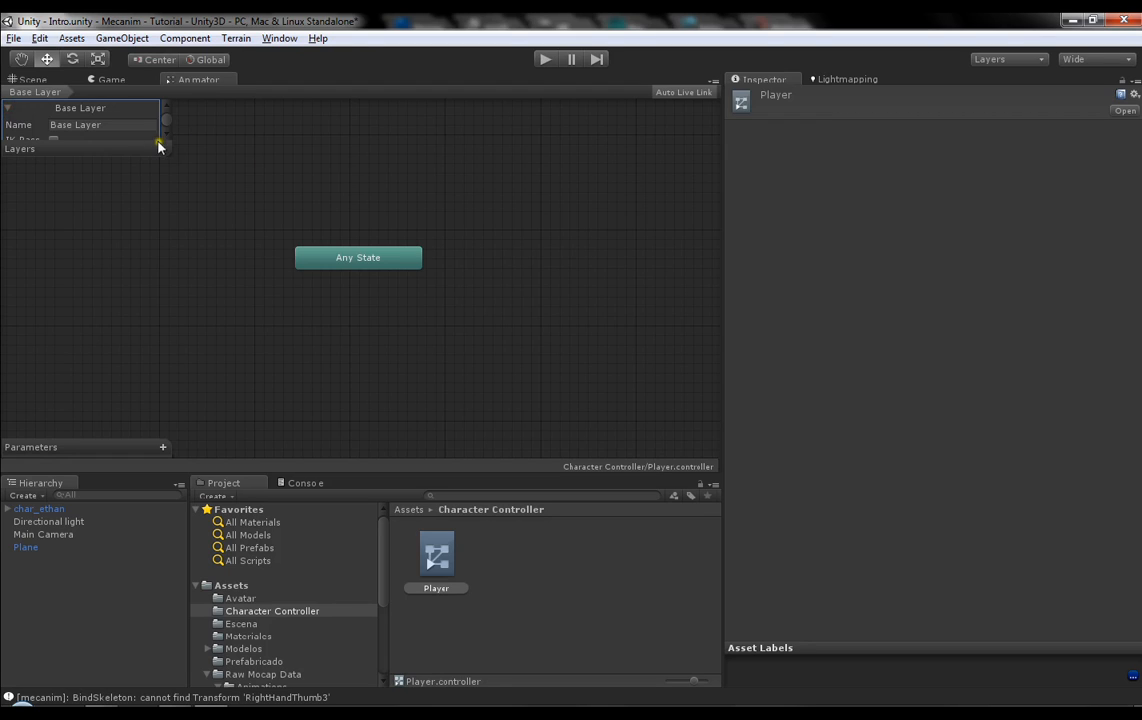
left_click(8, 107)
left_click(8, 107)
scroll(166, 139, "down", 1)
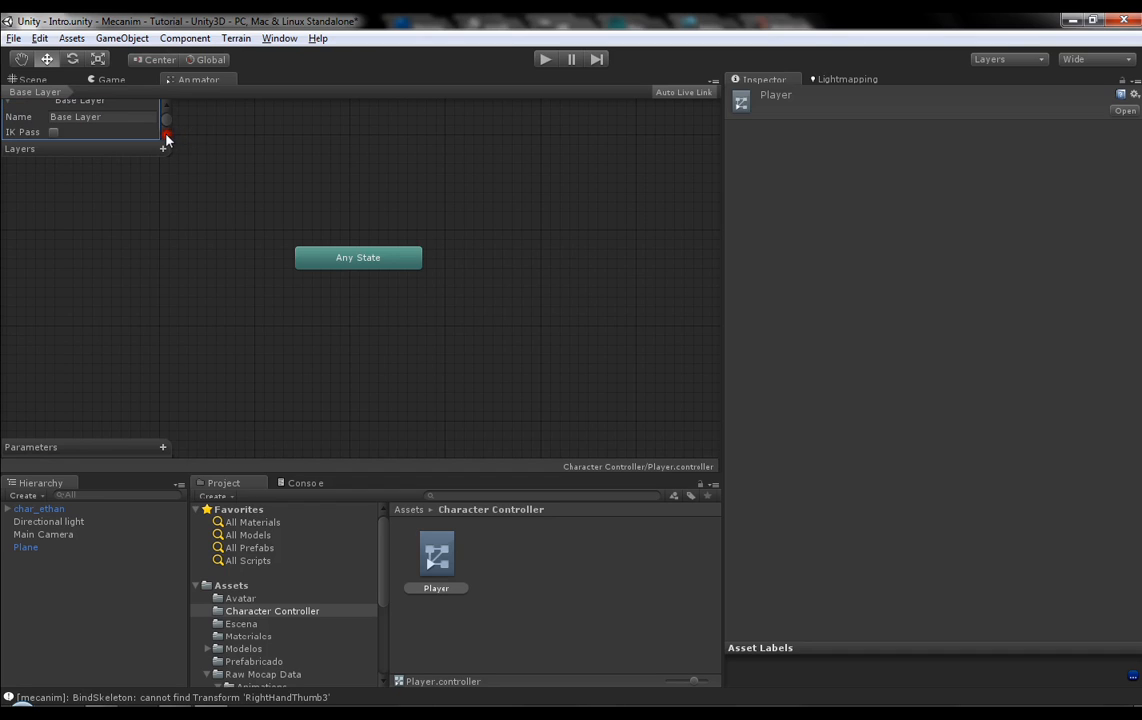
double_click(92, 118)
left_click(44, 132)
left_click(53, 132)
left_click(11, 103)
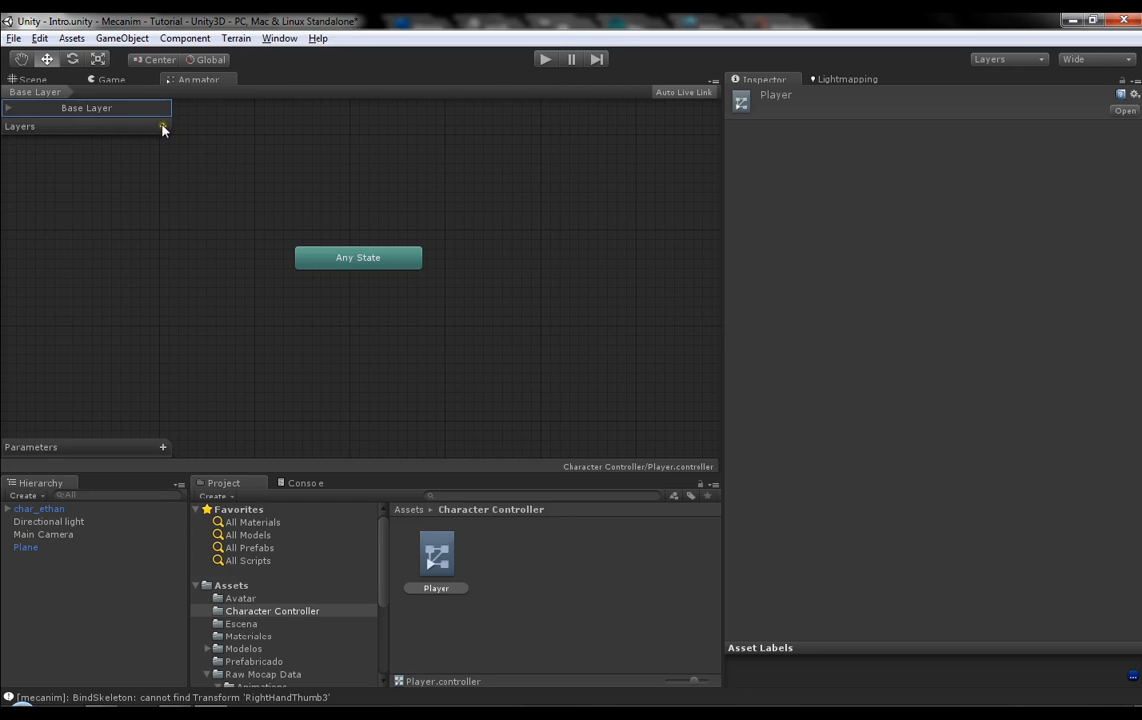
Step: Add a new layer to the Player controller and review its Name, Mask, Blending, Sync and IK Pass settings
left_click(163, 127)
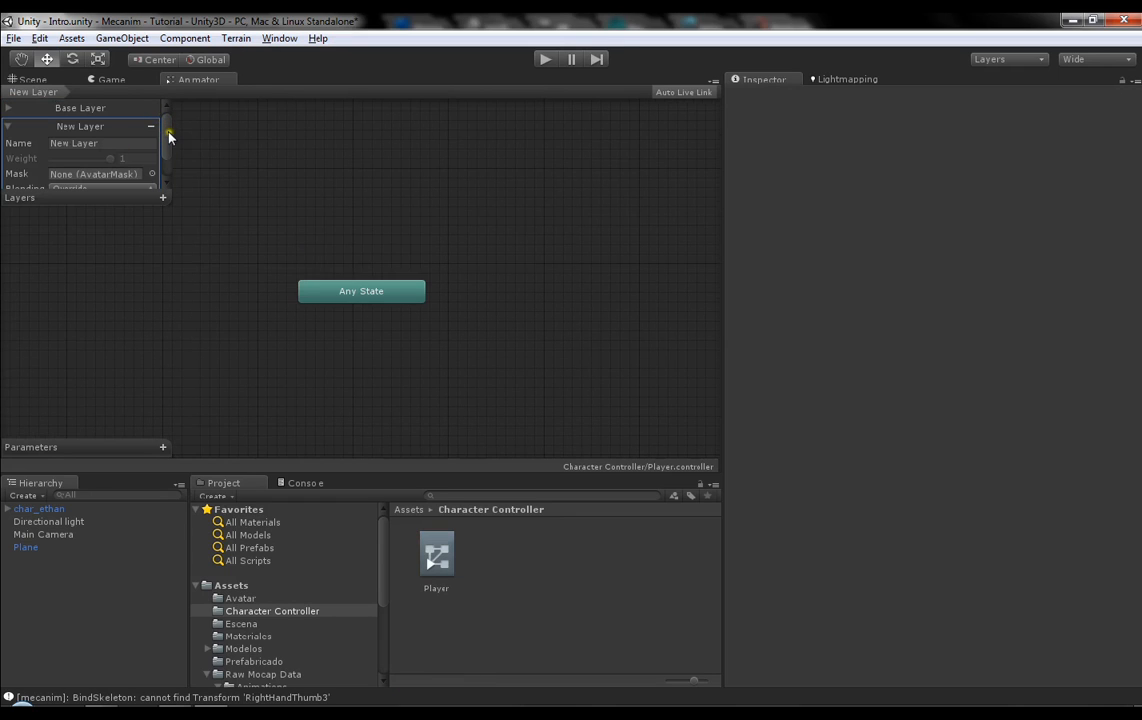
left_click_drag(165, 132, 165, 158)
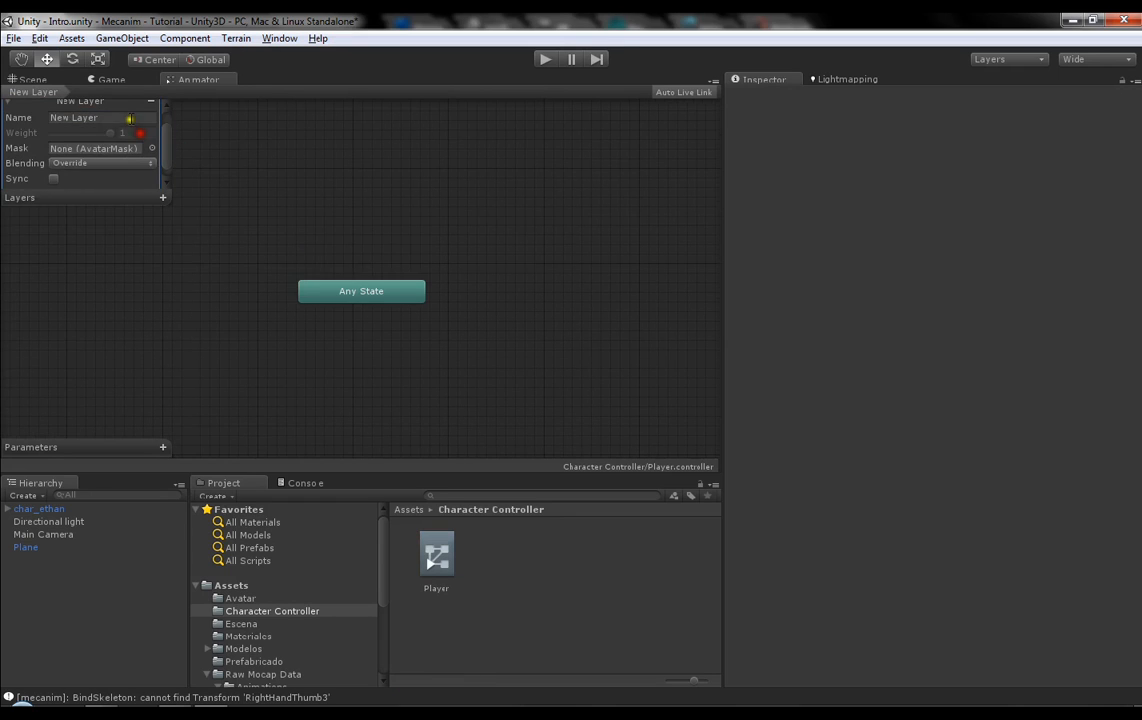
left_click(46, 119)
left_click_drag(166, 145, 170, 158)
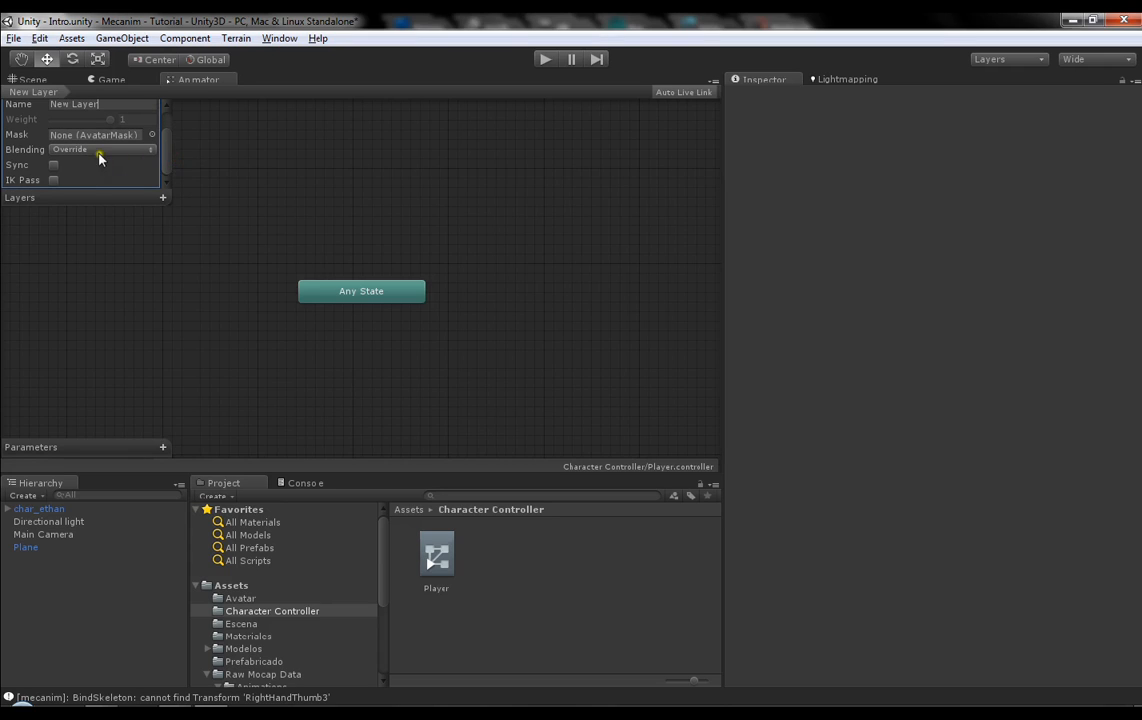
left_click(54, 166)
left_click(50, 180)
left_click(179, 134)
left_click_drag(163, 151, 171, 114)
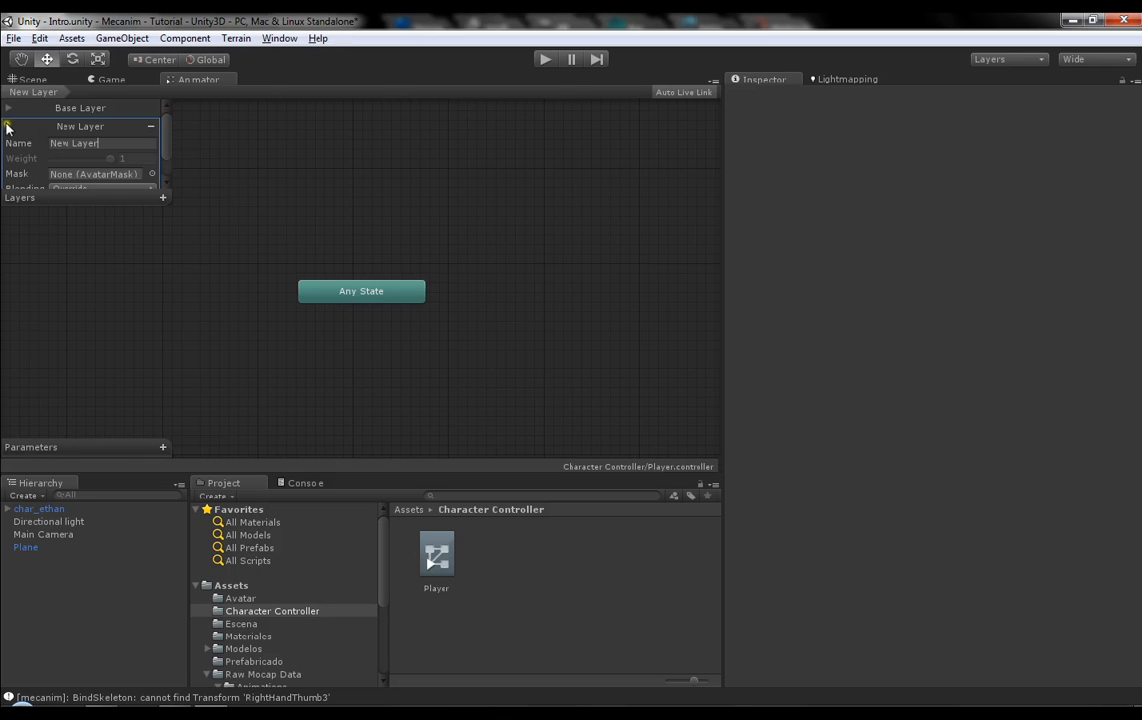
Step: Delete the newly added layer from the Player controller
left_click(8, 126)
left_click(163, 127)
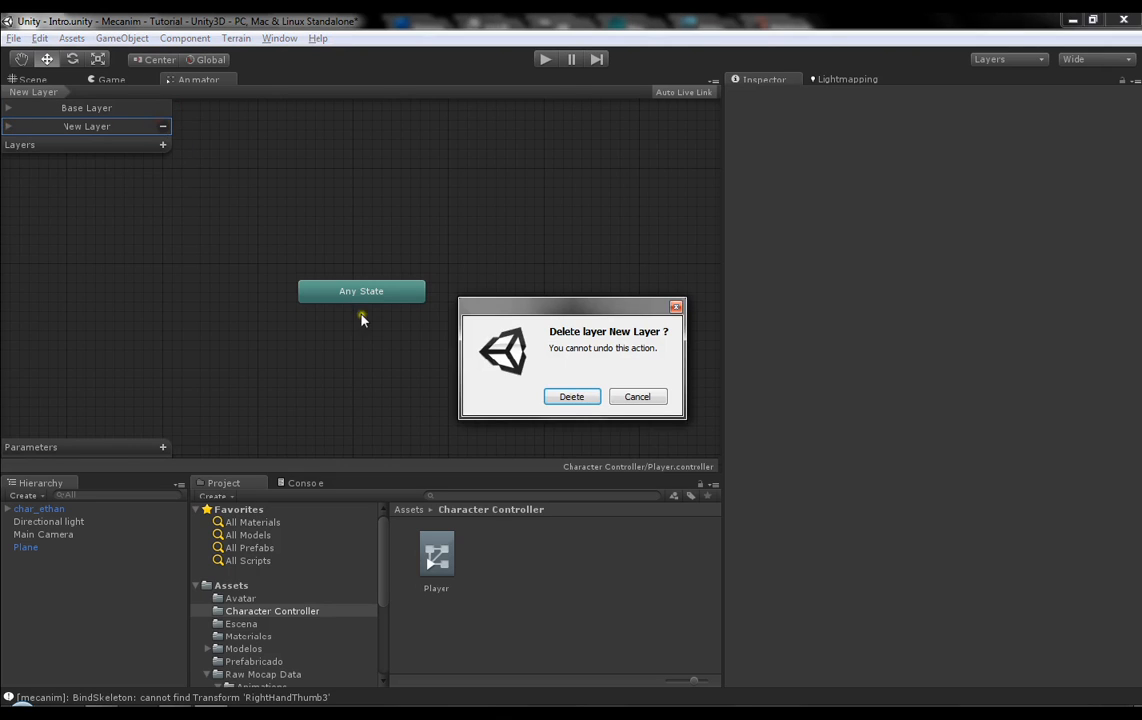
left_click(566, 390)
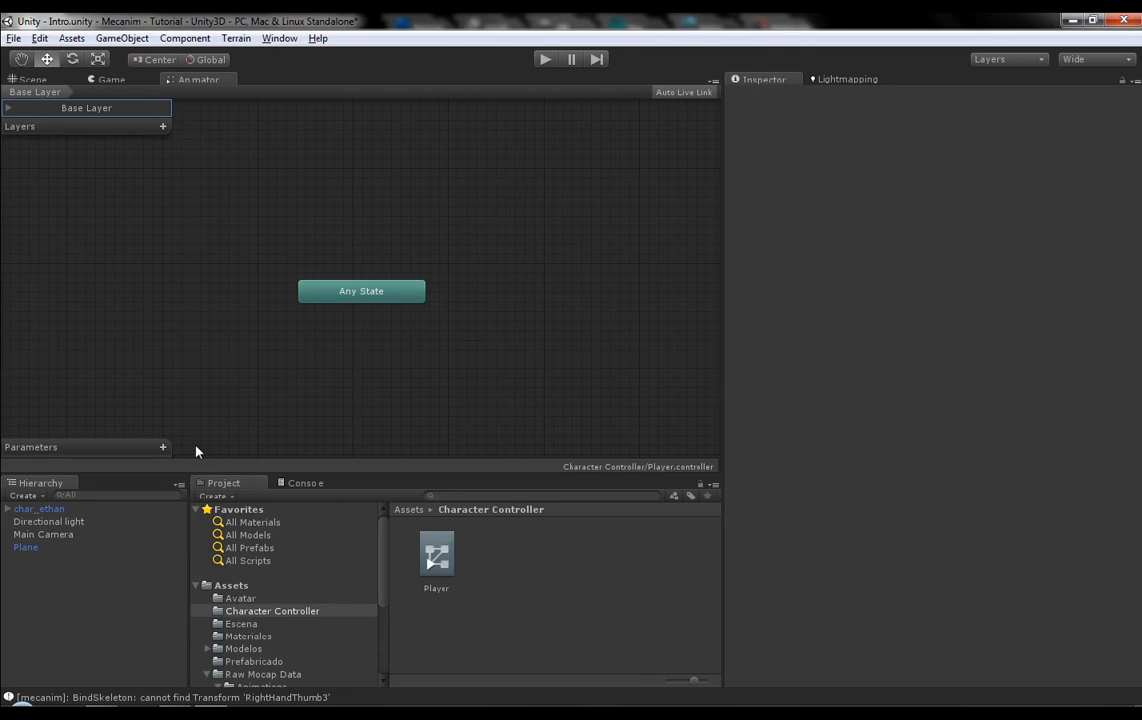
Step: Check which parameter types can be added to the Player controller
left_click(163, 447)
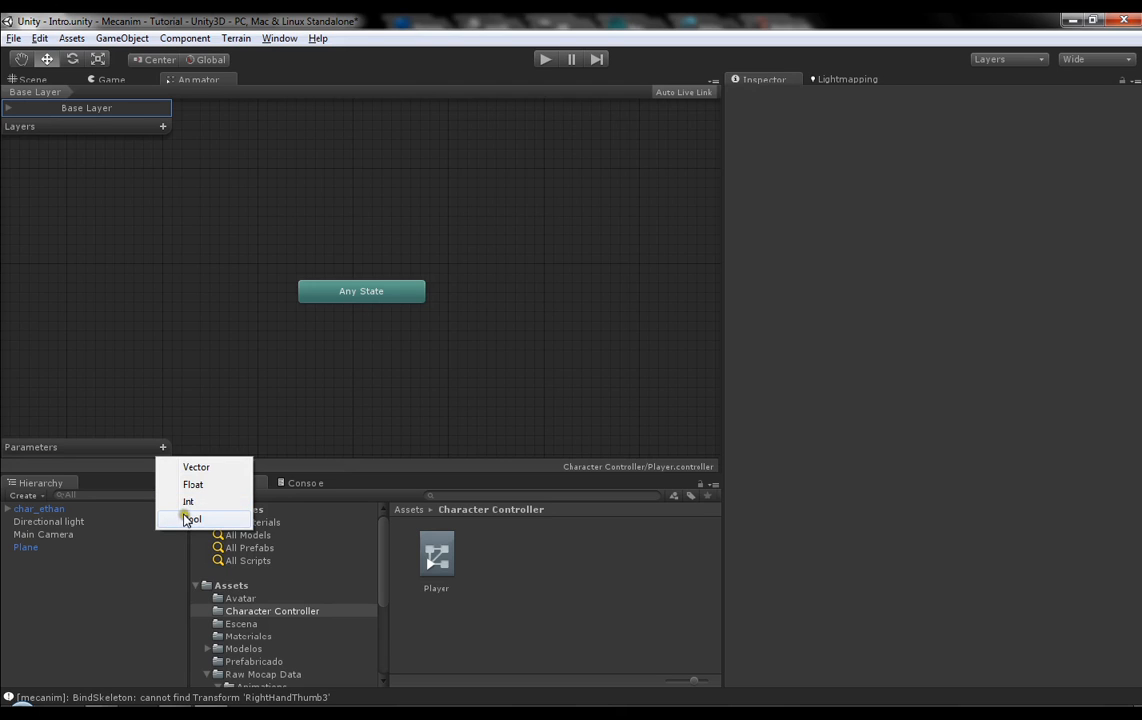
left_click(525, 383)
Step: Reposition the Any State node within the Base Layer's state graph
middle_click_drag(520, 382, 551, 325)
left_click_drag(479, 168, 470, 289)
middle_click_drag(429, 289, 367, 284)
left_click_drag(331, 254, 228, 200)
middle_click_drag(339, 267, 410, 285)
left_click(416, 284)
left_click(307, 241)
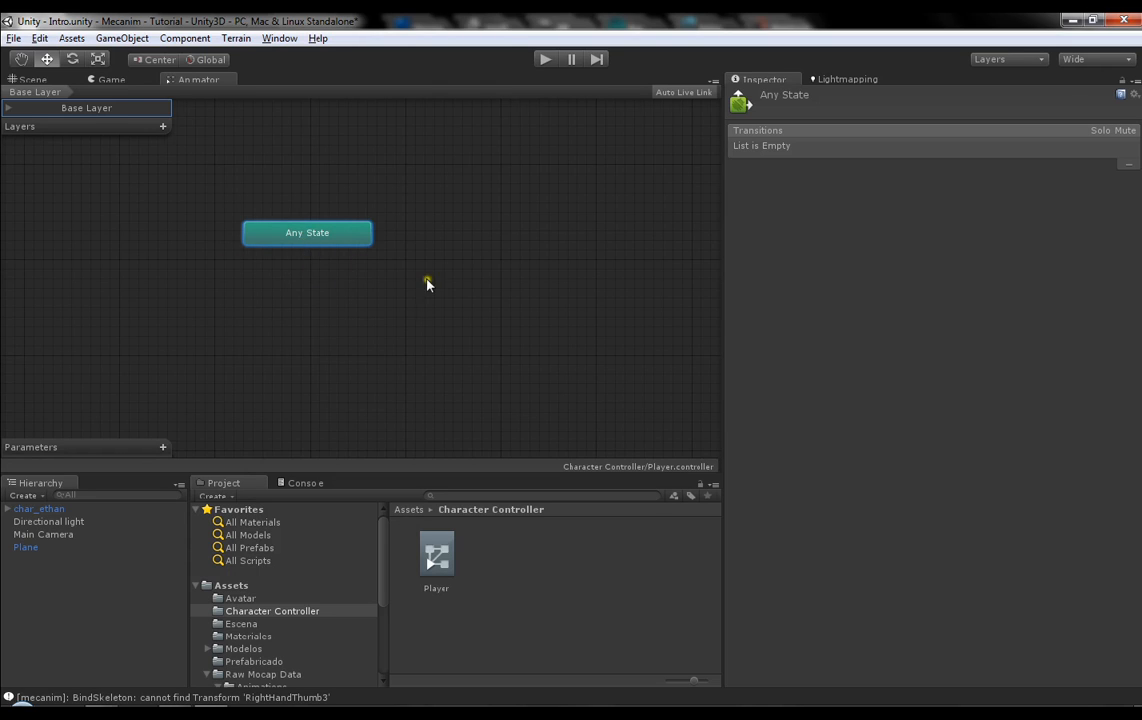
middle_click_drag(427, 281, 418, 240)
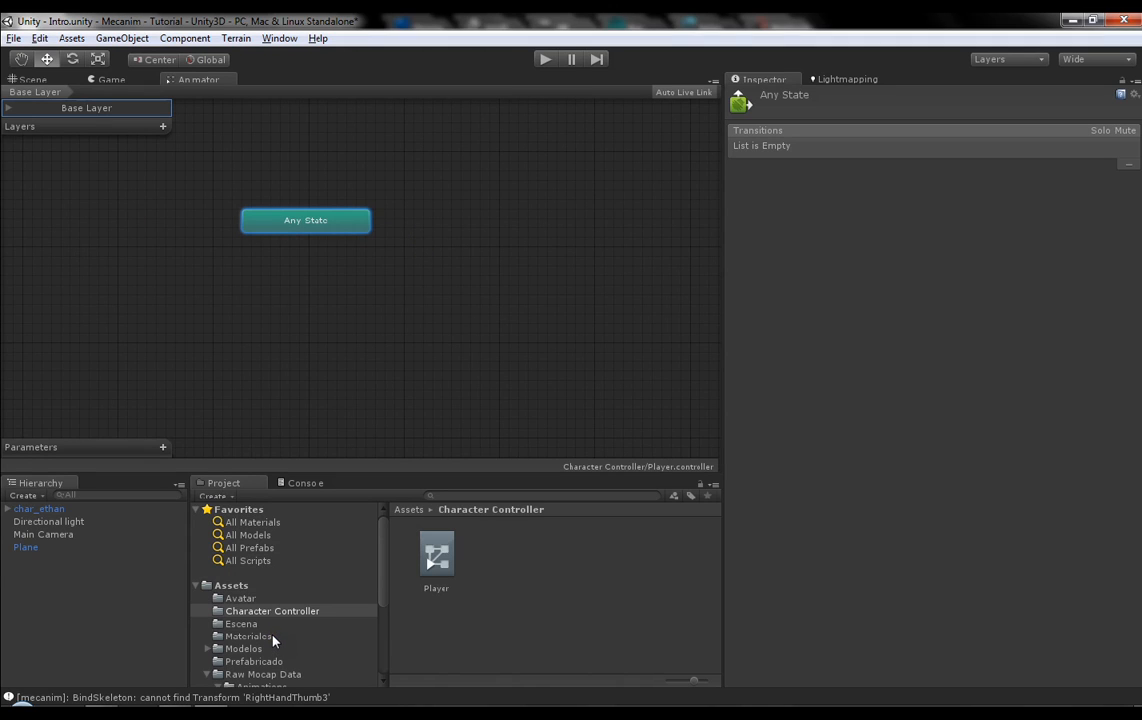
Step: Open the Idle folder under Raw Mocap Data's Animations, shrink the asset thumbnails and look through its animation files
scroll(273, 640, "down", 3)
scroll(273, 640, "up", 3)
scroll(273, 640, "down", 3)
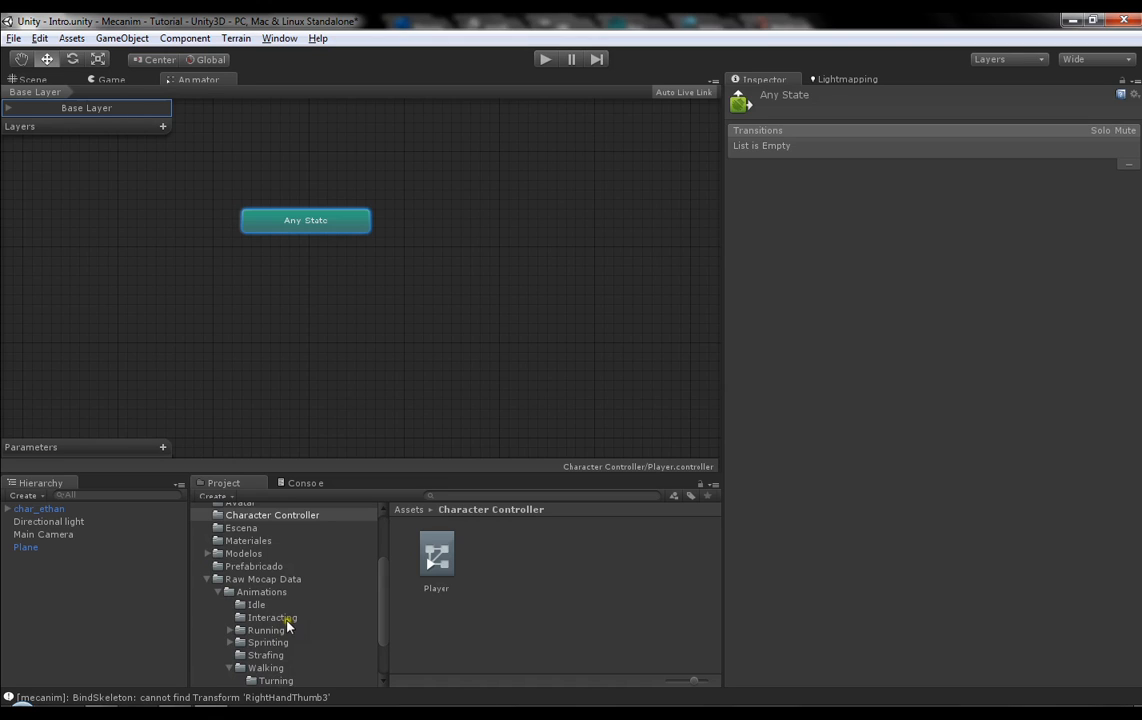
left_click(250, 605)
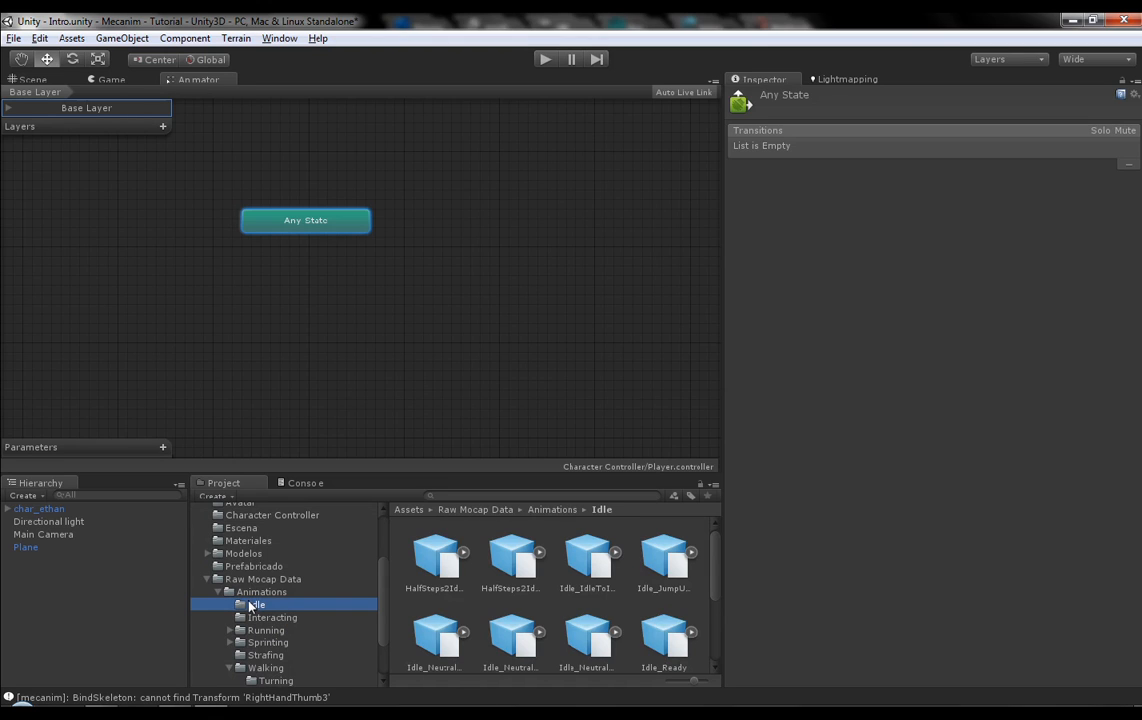
scroll(401, 598, "down", 1)
scroll(401, 598, "up", 1)
scroll(401, 598, "down", 1)
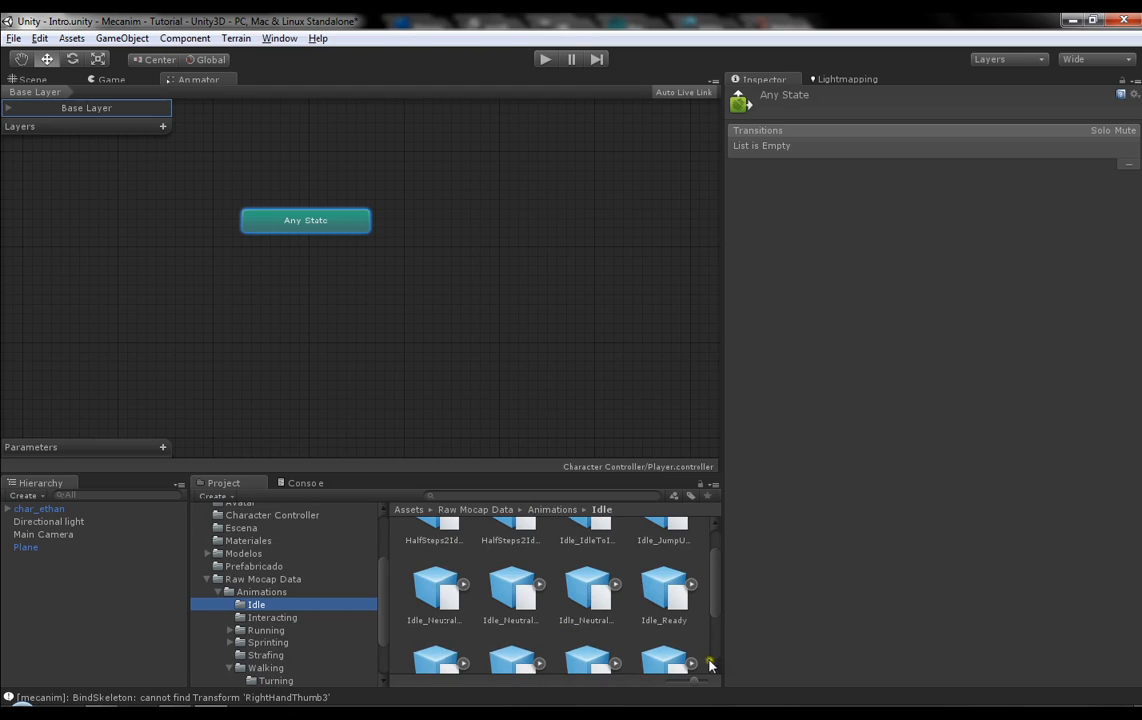
left_click_drag(690, 680, 679, 686)
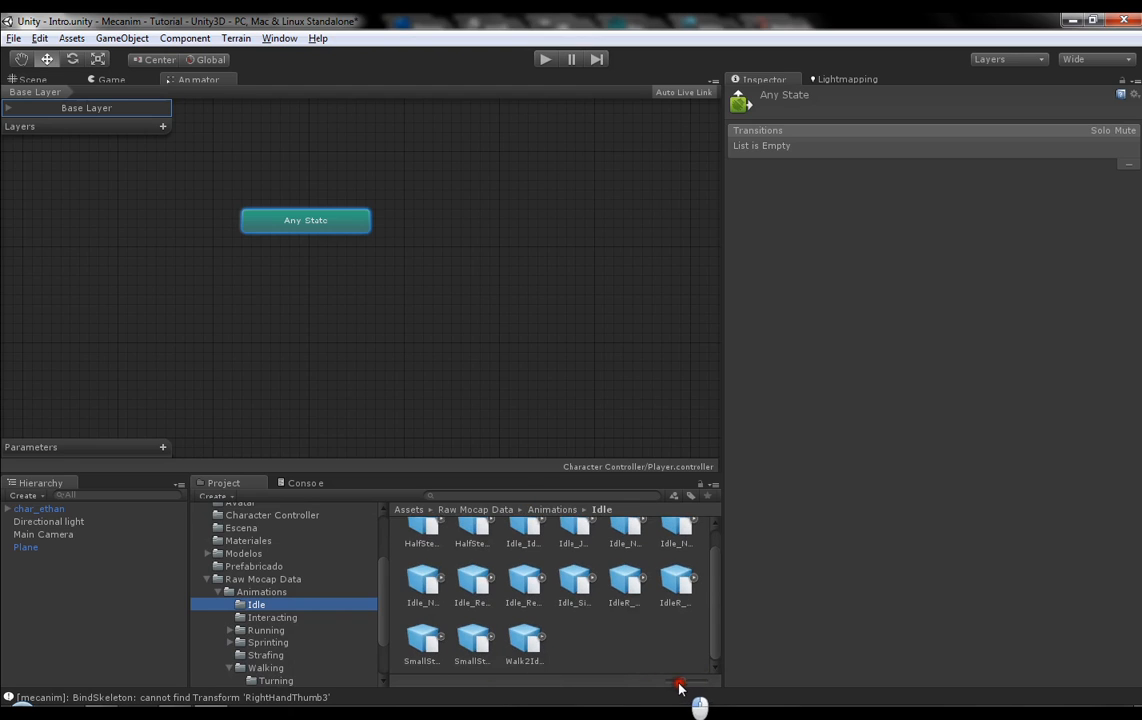
left_click_drag(717, 608, 718, 590)
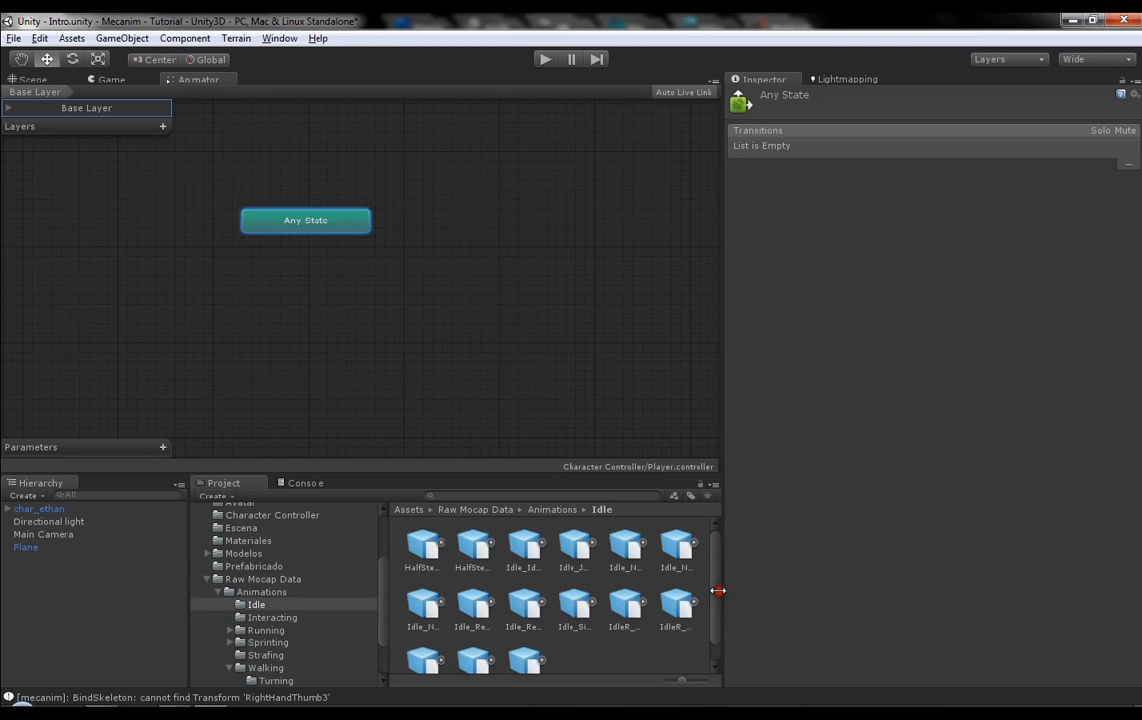
scroll(494, 587, "down", 1)
Step: Play the Idle_SidesSteps_Idle clip in the preview and look at the IdleR_To_IdleL_2, SmallStep and Idle_Ready animation files
left_click(575, 580)
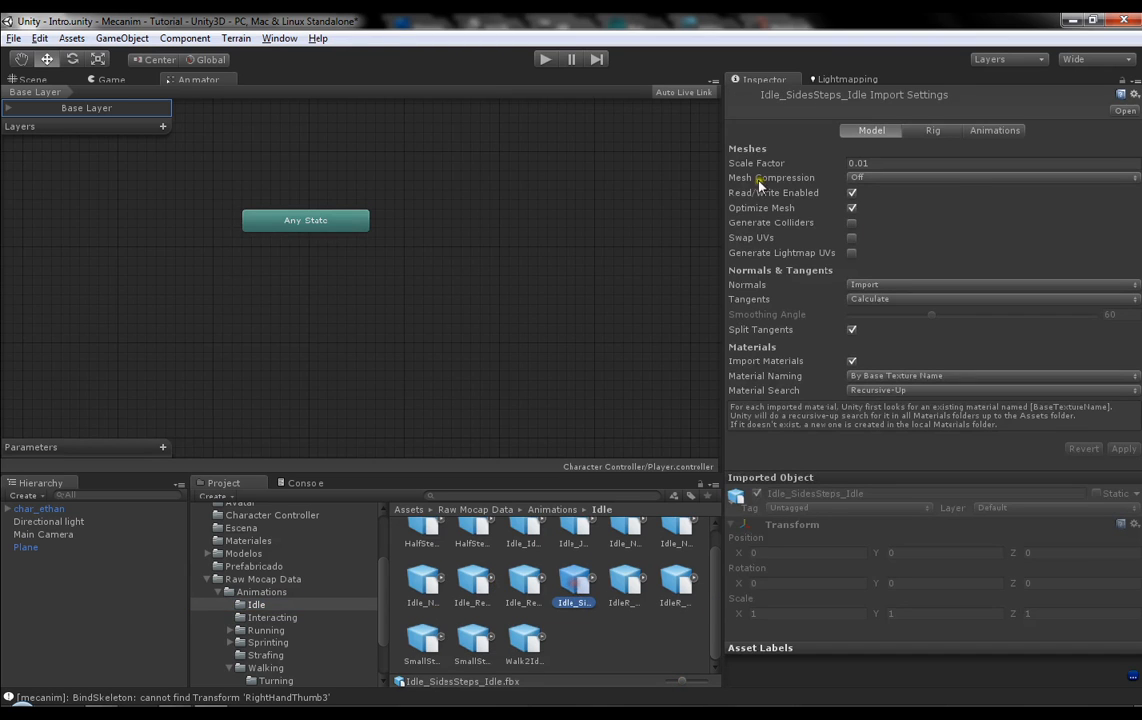
left_click(993, 133)
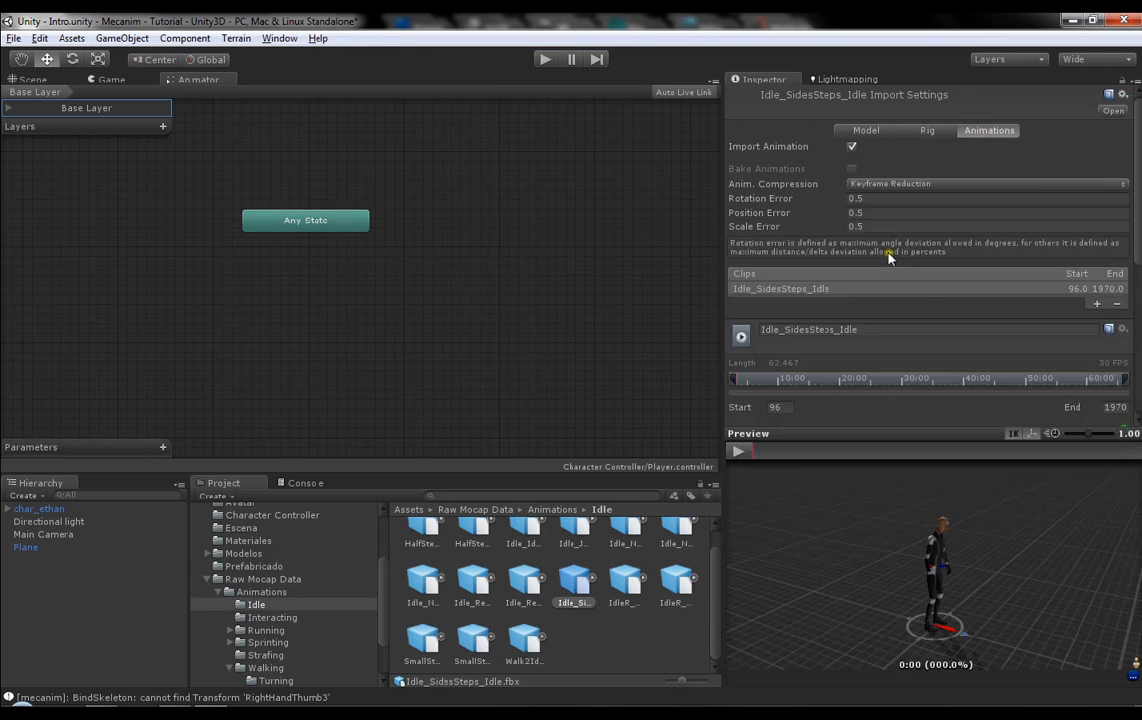
left_click(738, 451)
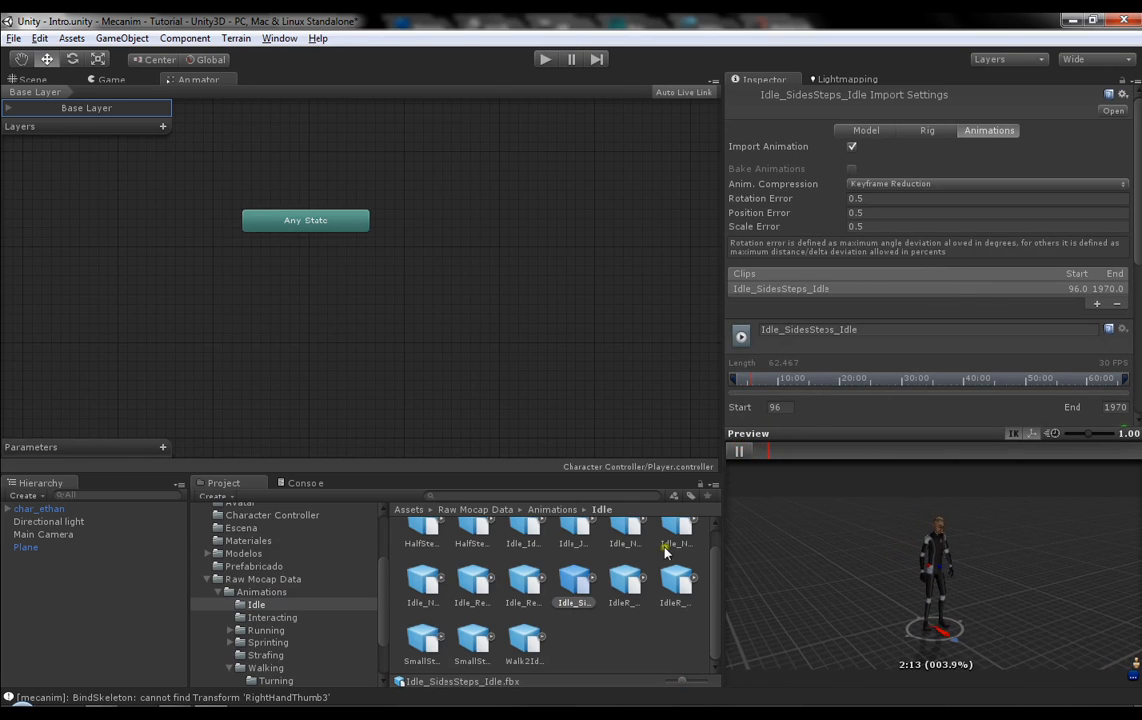
left_click(626, 583)
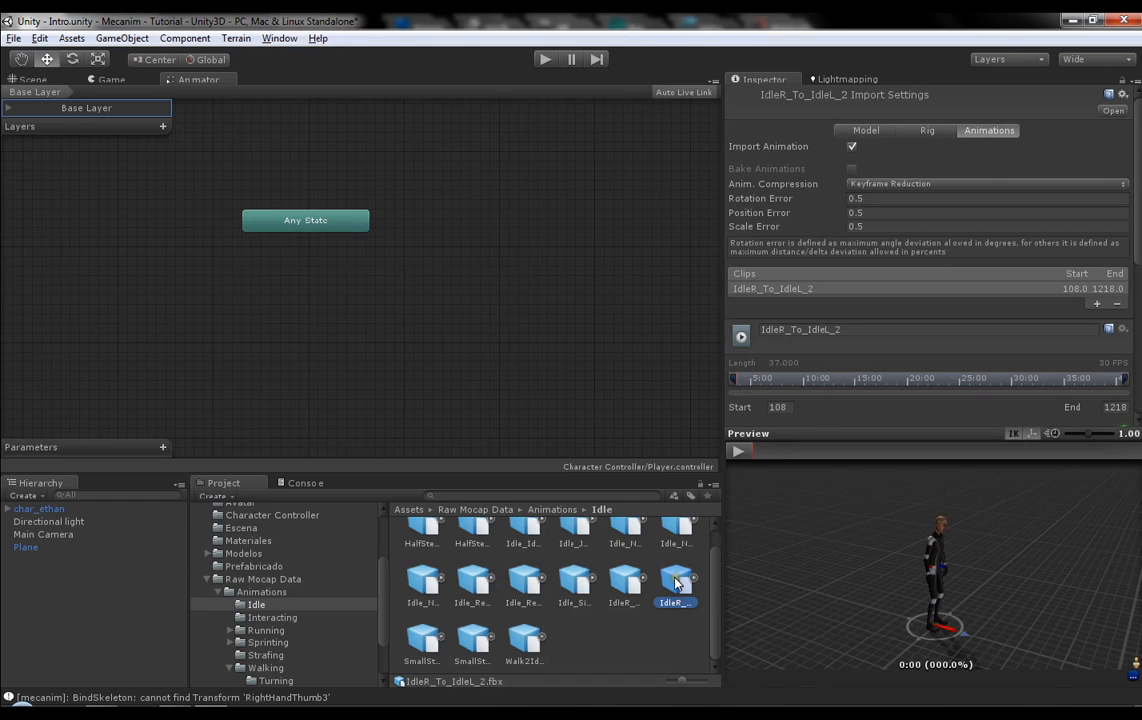
left_click(444, 636)
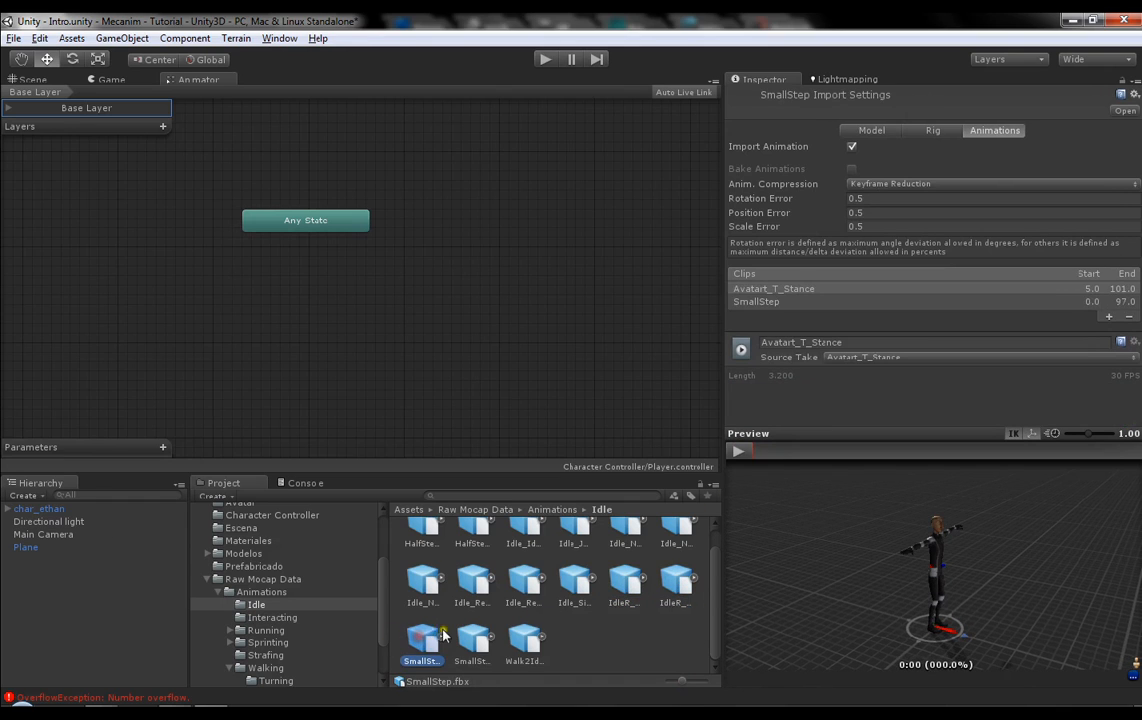
left_click(476, 582)
Step: Clear all messages from the Console and return to the project files
left_click(300, 483)
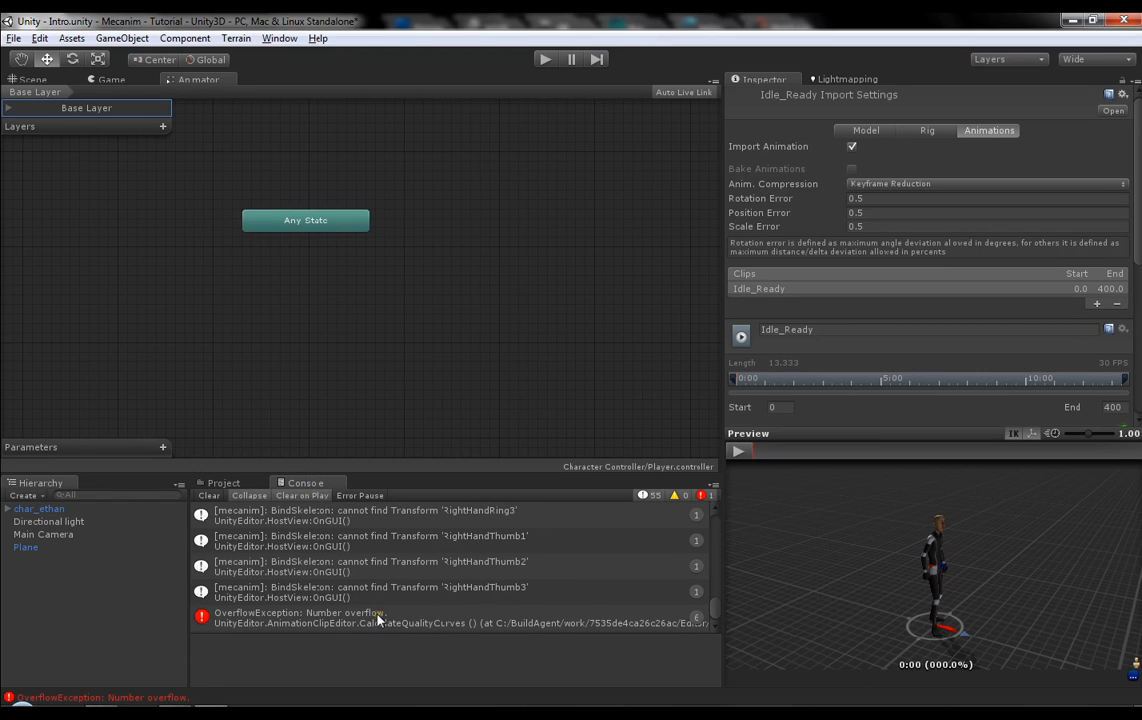
left_click(207, 495)
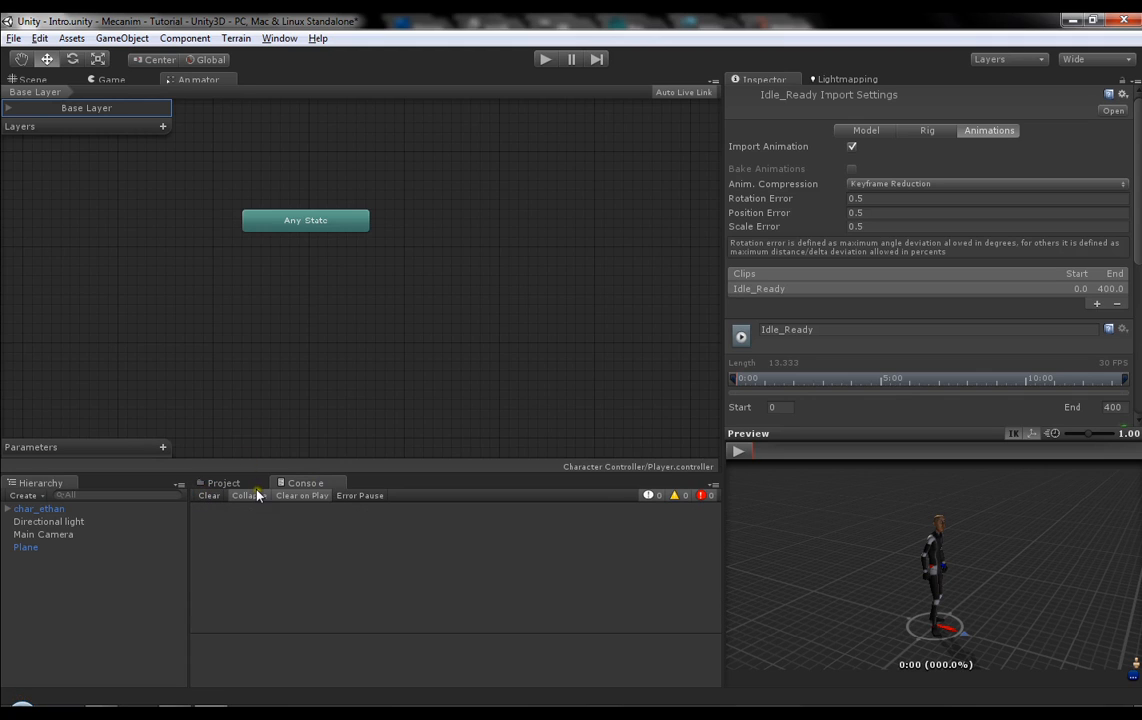
left_click(221, 482)
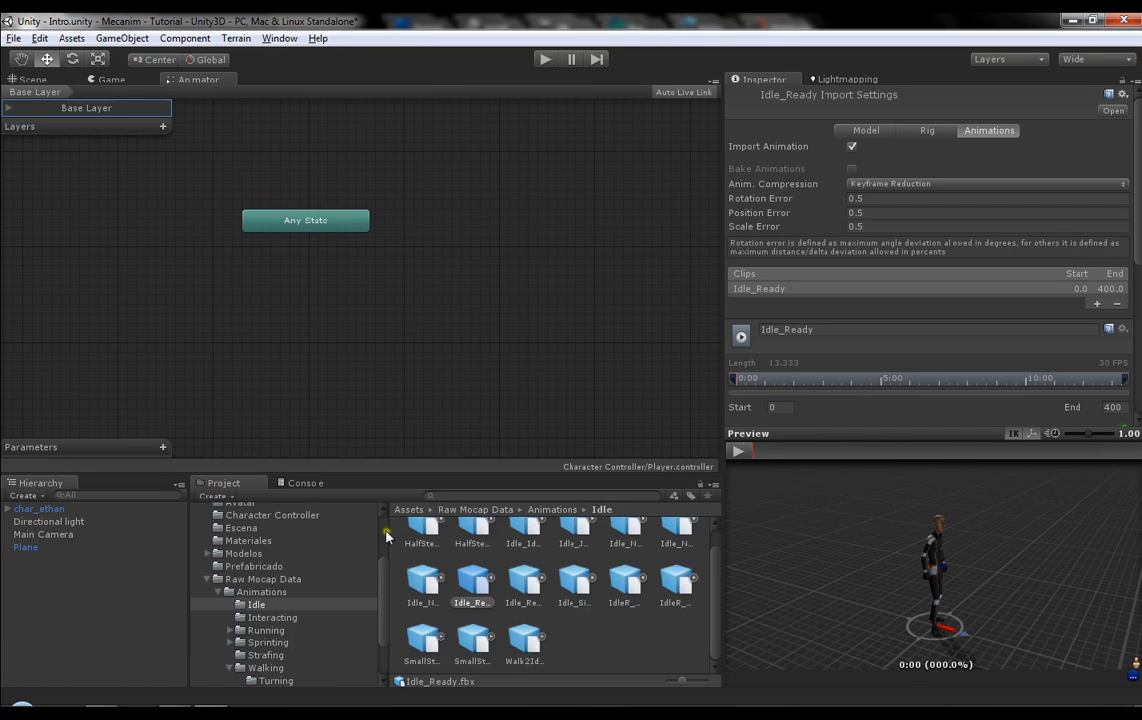
Step: Preview the Idle_NeutralTO45IdleTONeutralIdle clip and look at the Idle_Neutral_1 animation settings
left_click(431, 583)
left_click(738, 451)
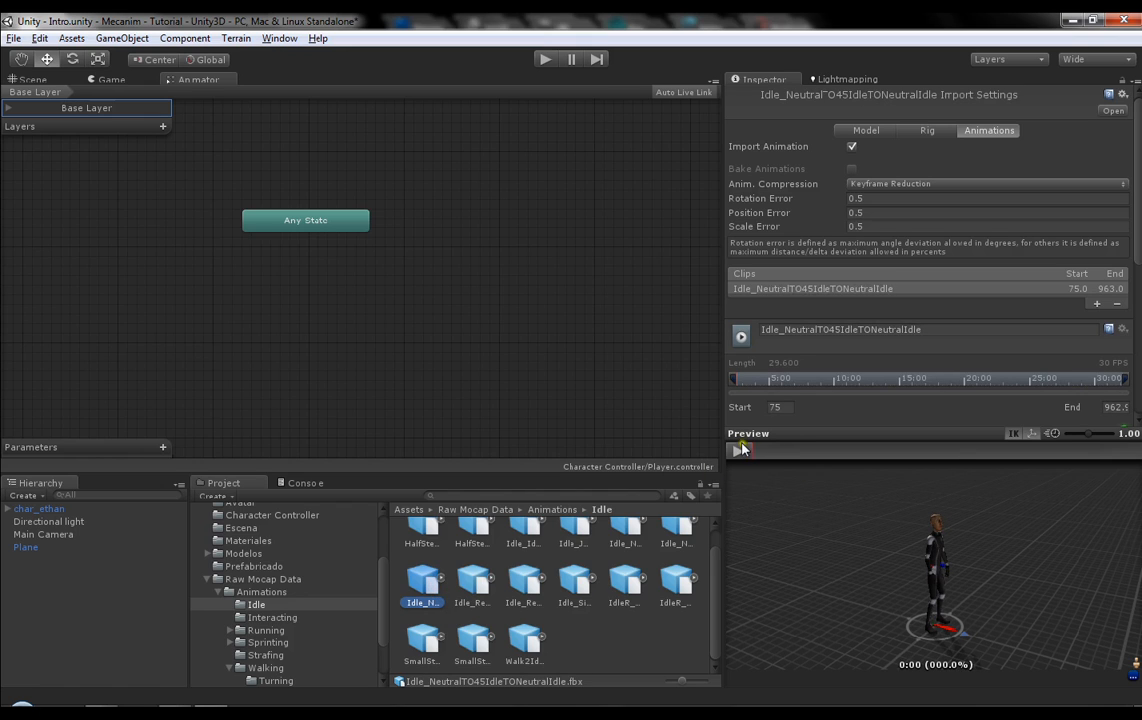
scroll(713, 580, "up", 1)
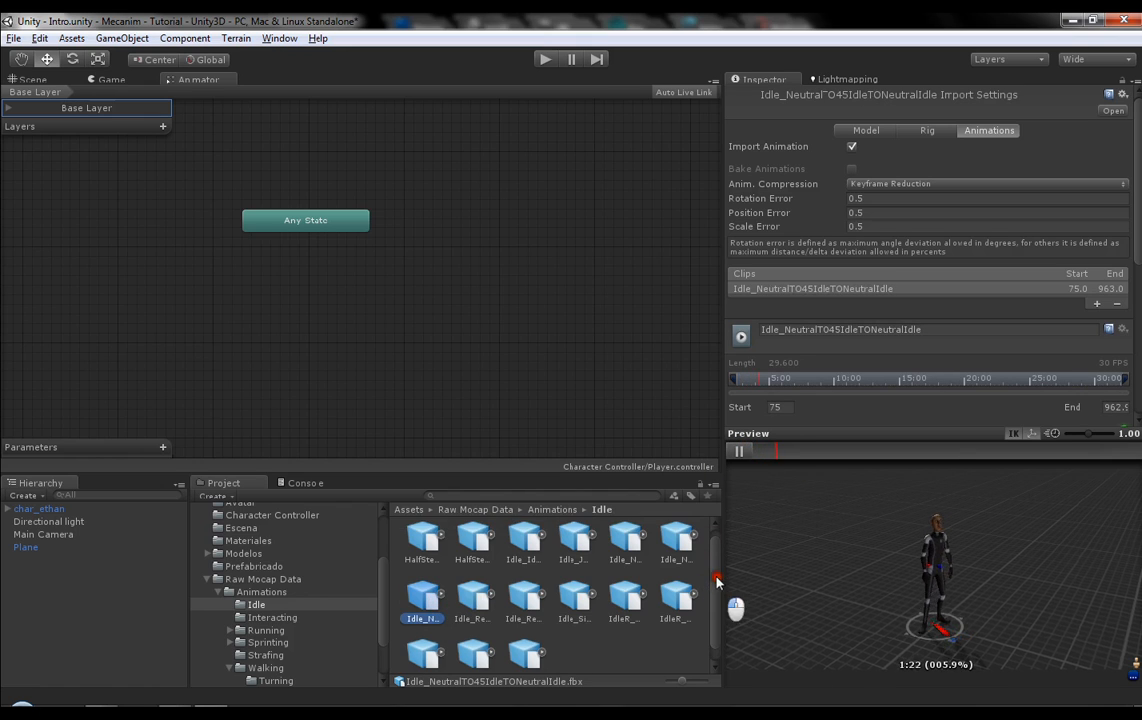
left_click(628, 545)
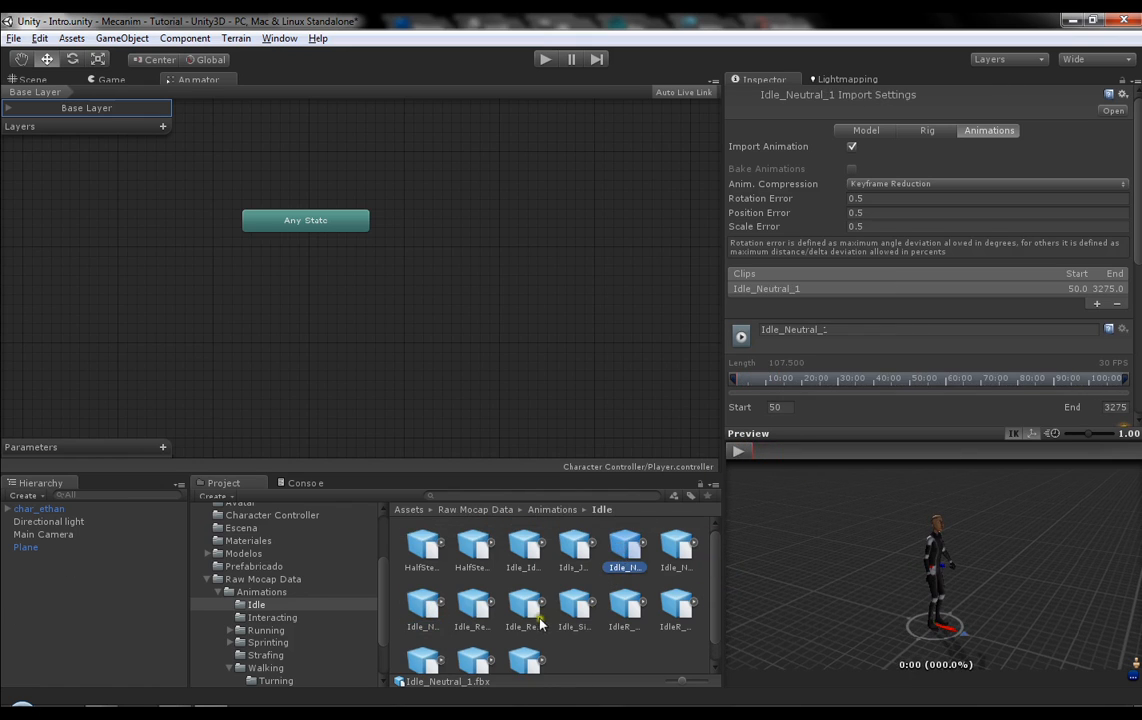
Step: Find Idle_Ready by its full name, return to small thumbnails, and preview the Idle_Ready and Idle_ReadyToNeutral clips
left_click_drag(681, 679, 634, 666)
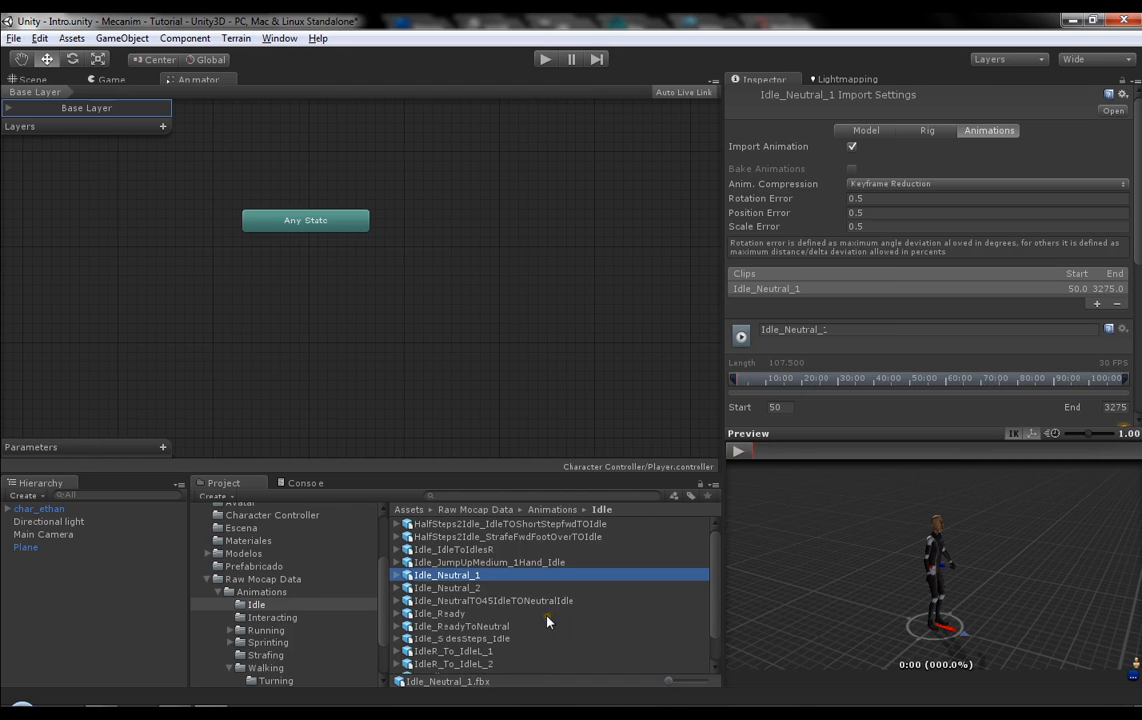
left_click(440, 613)
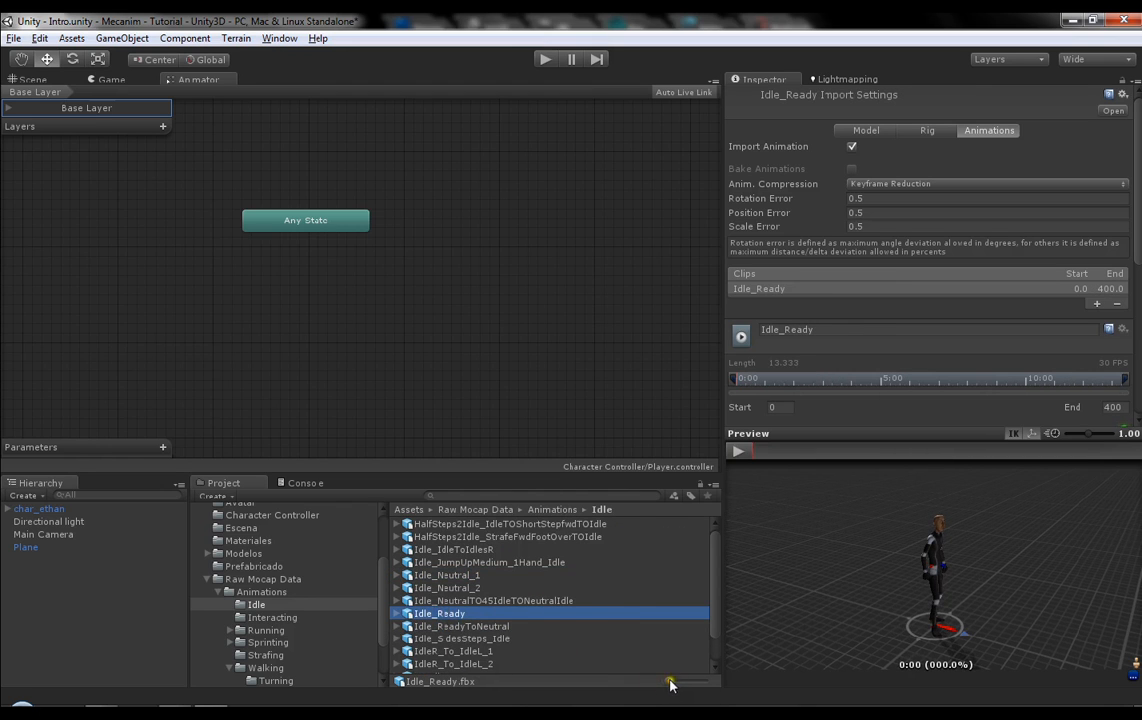
mouse_move(670, 682)
left_mouse_down()
mouse_move(705, 690)
mouse_move(676, 680)
left_mouse_up()
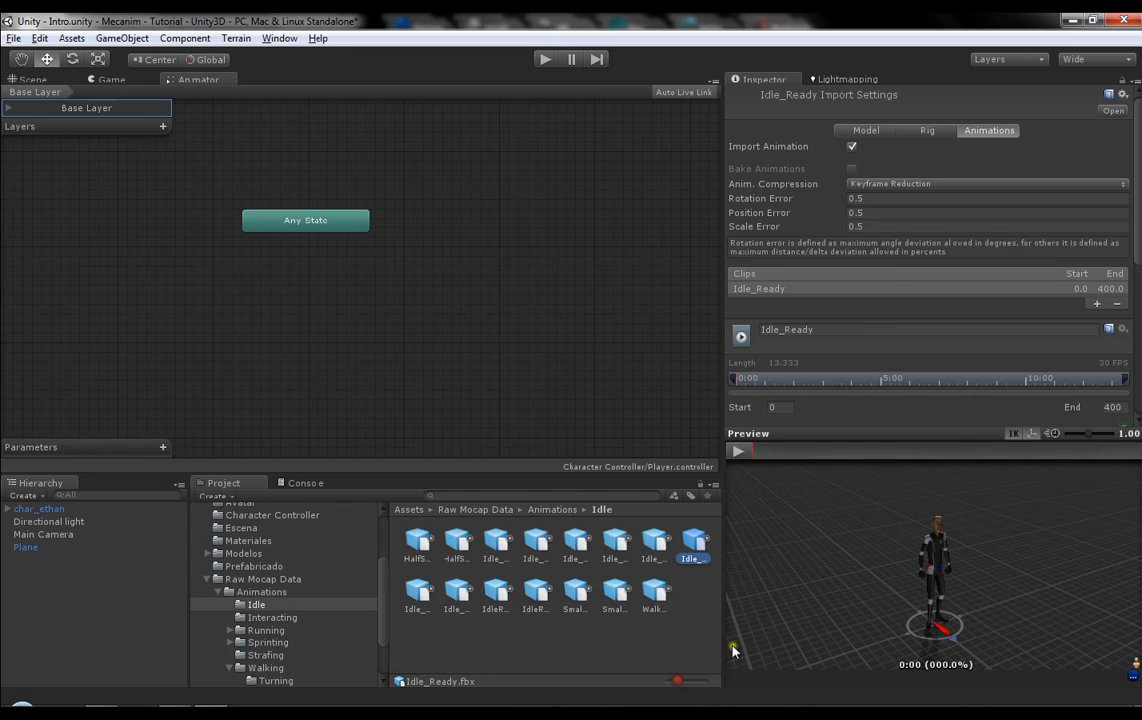
left_click(741, 453)
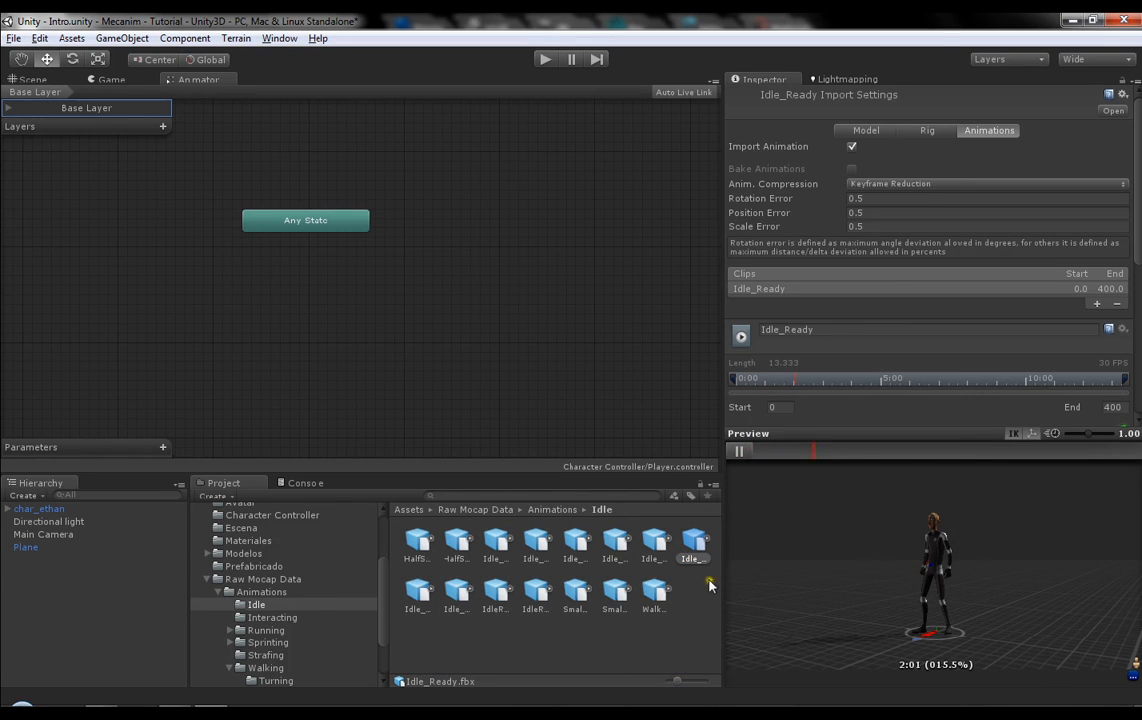
left_click(418, 590)
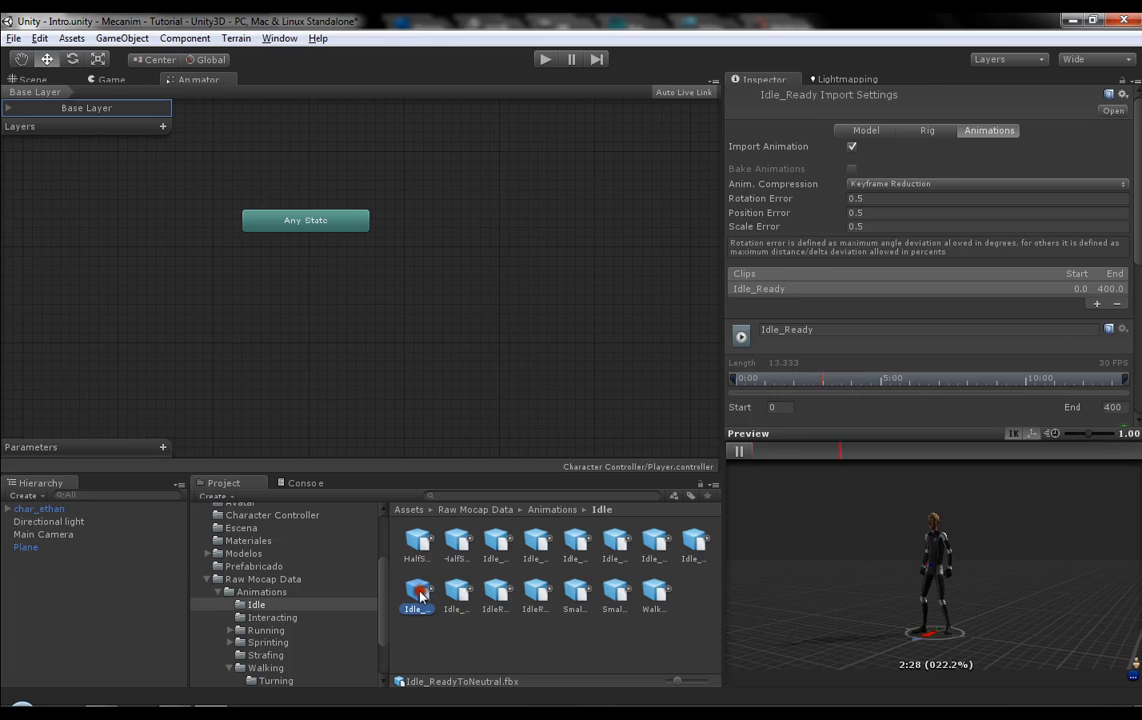
left_click(738, 451)
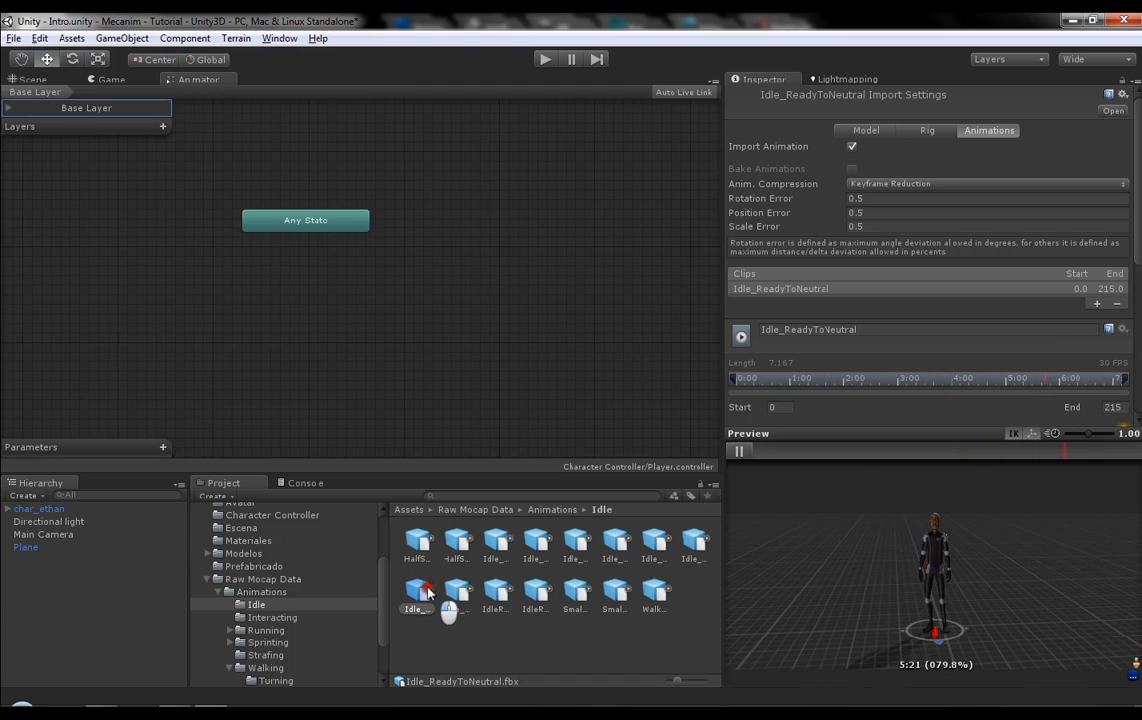
Step: Expand the Idle_ReadyToNeutral model and add its animation clip as a state in the Base Layer graph
left_click_drag(678, 681, 683, 682)
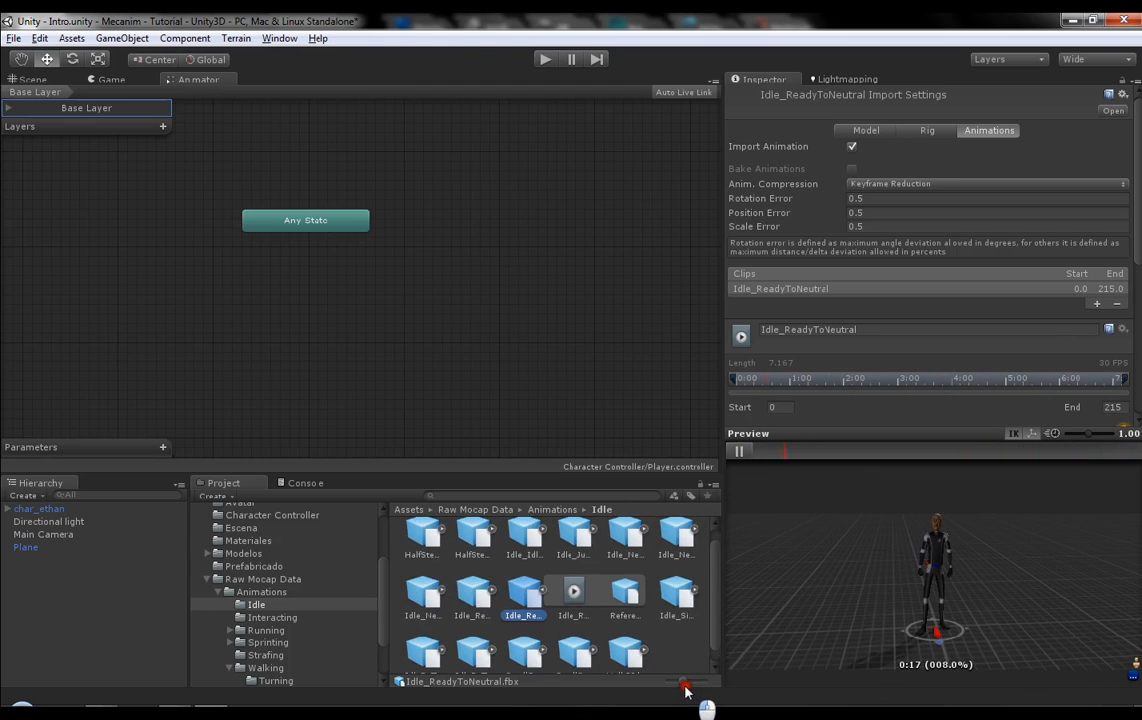
left_click(541, 591)
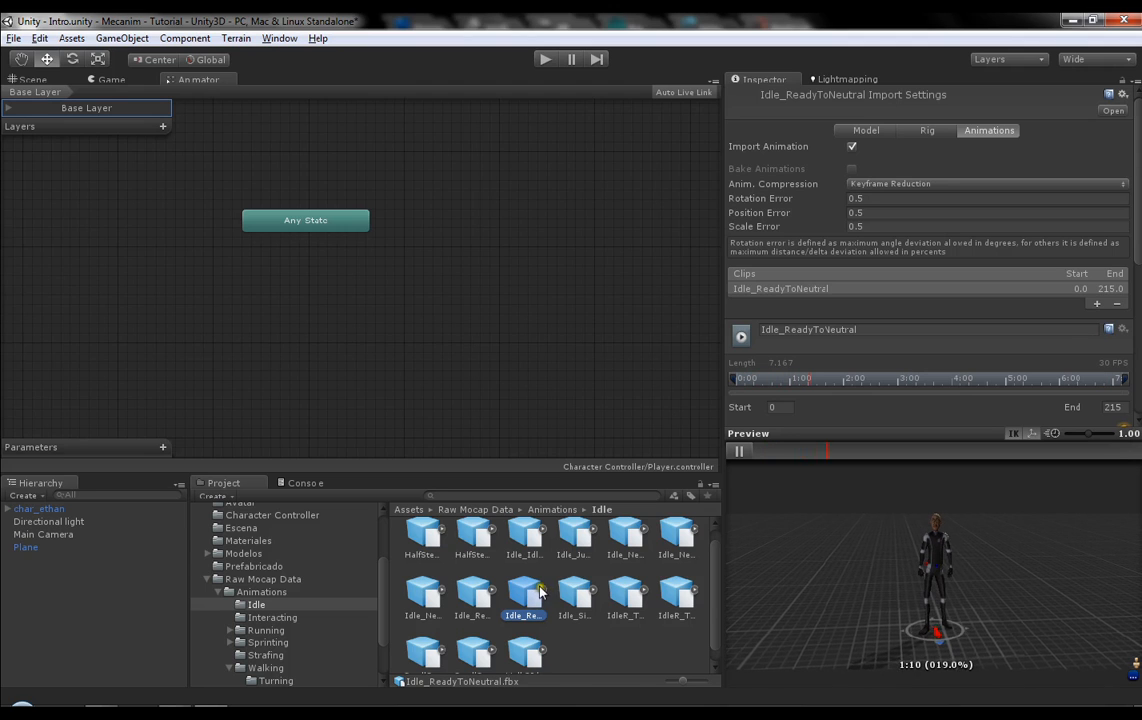
left_click(541, 591)
left_click_drag(573, 590, 459, 266)
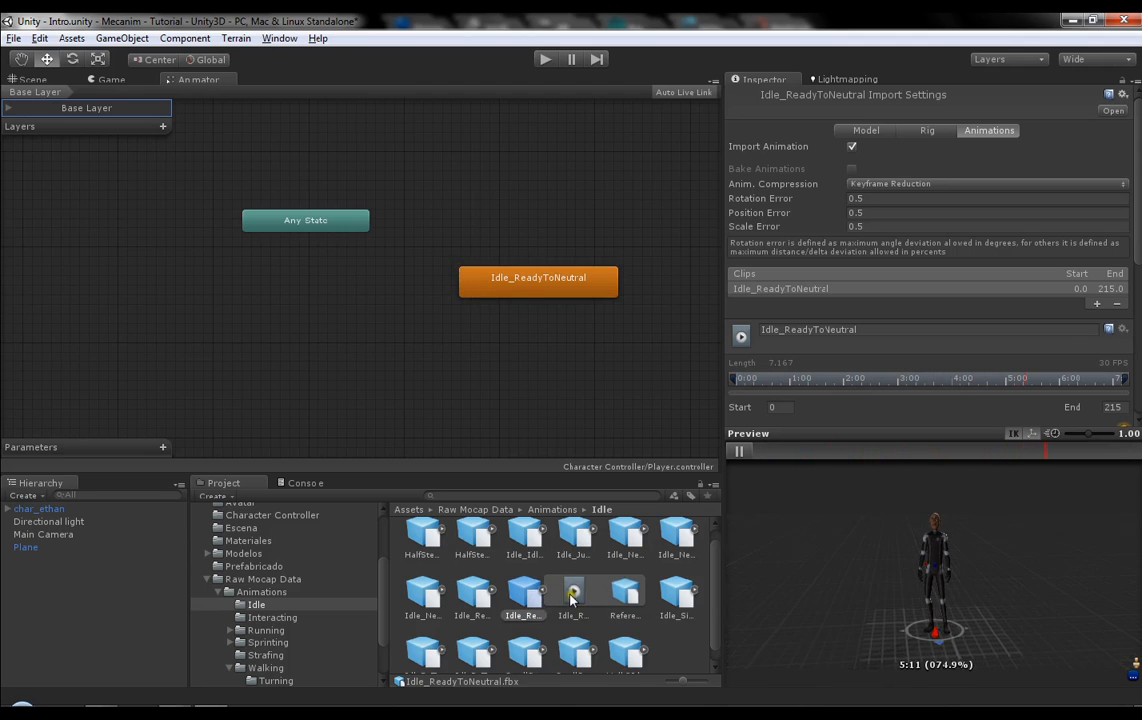
middle_click_drag(560, 363, 506, 369)
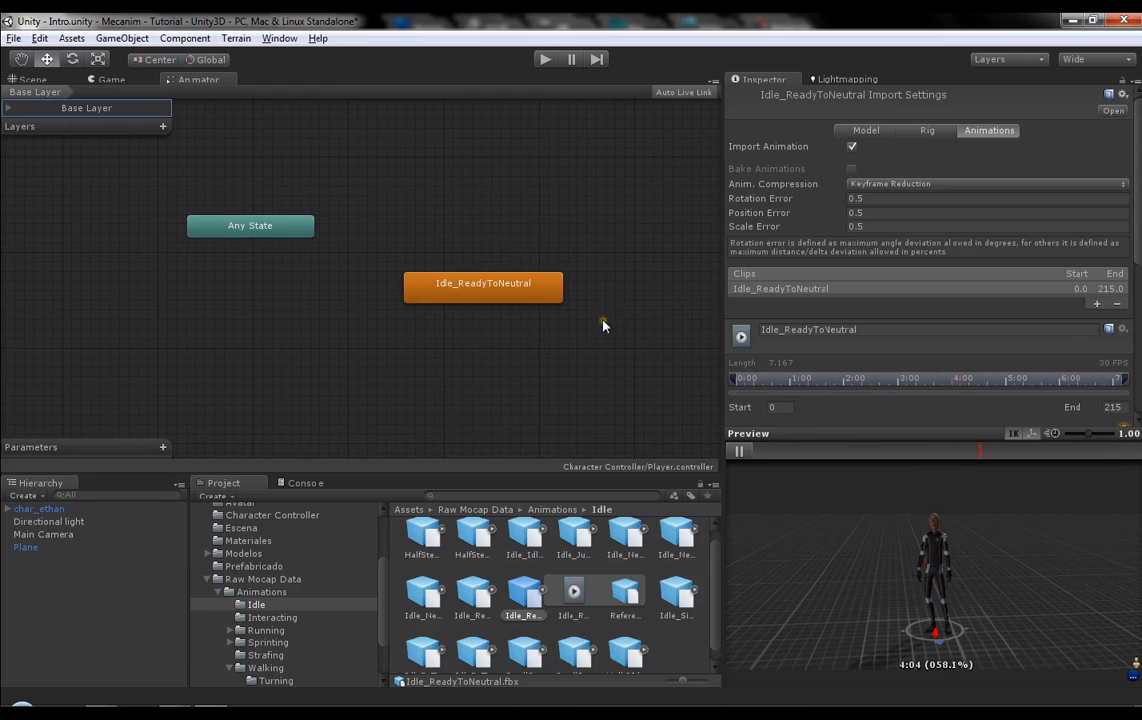
middle_click_drag(585, 333, 576, 327)
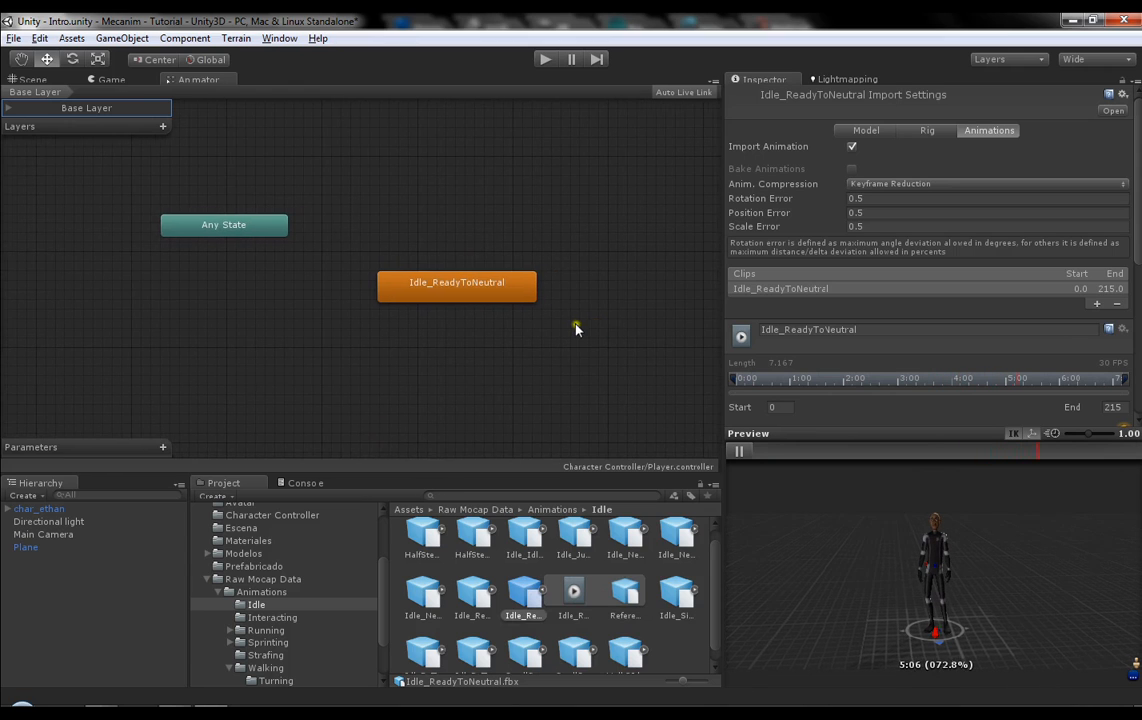
left_click(542, 592)
left_click(542, 592)
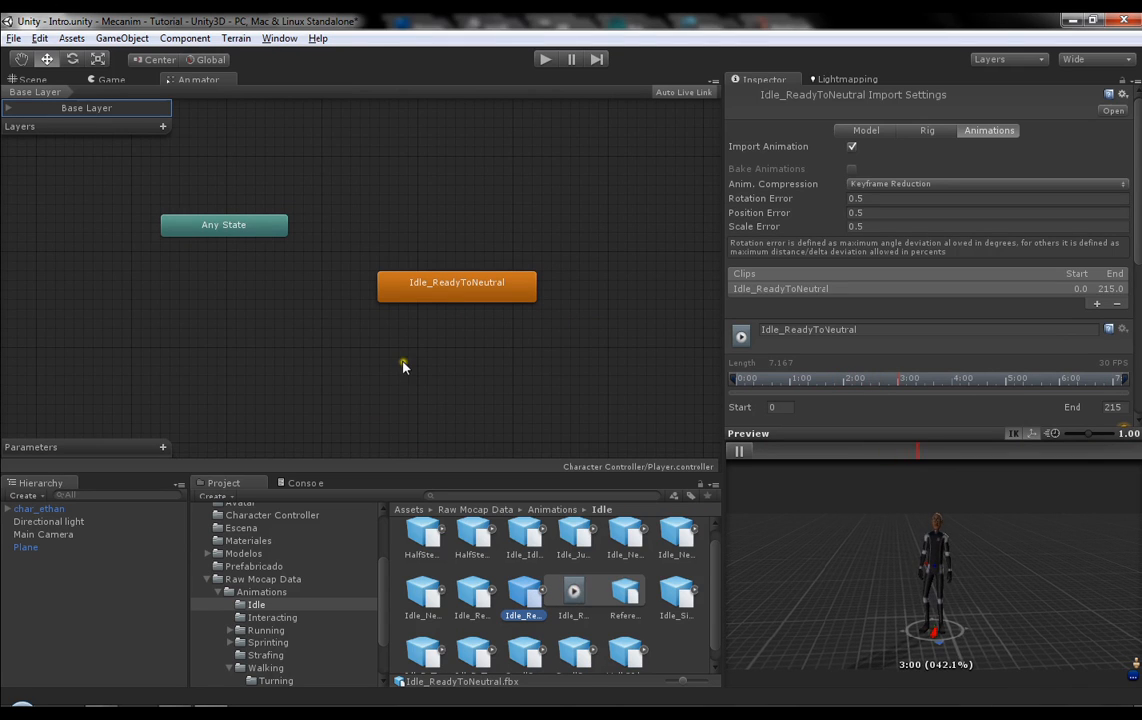
Step: Create an empty state in the Base Layer and place it below the Idle_ReadyToNeutral state
right_click(561, 321)
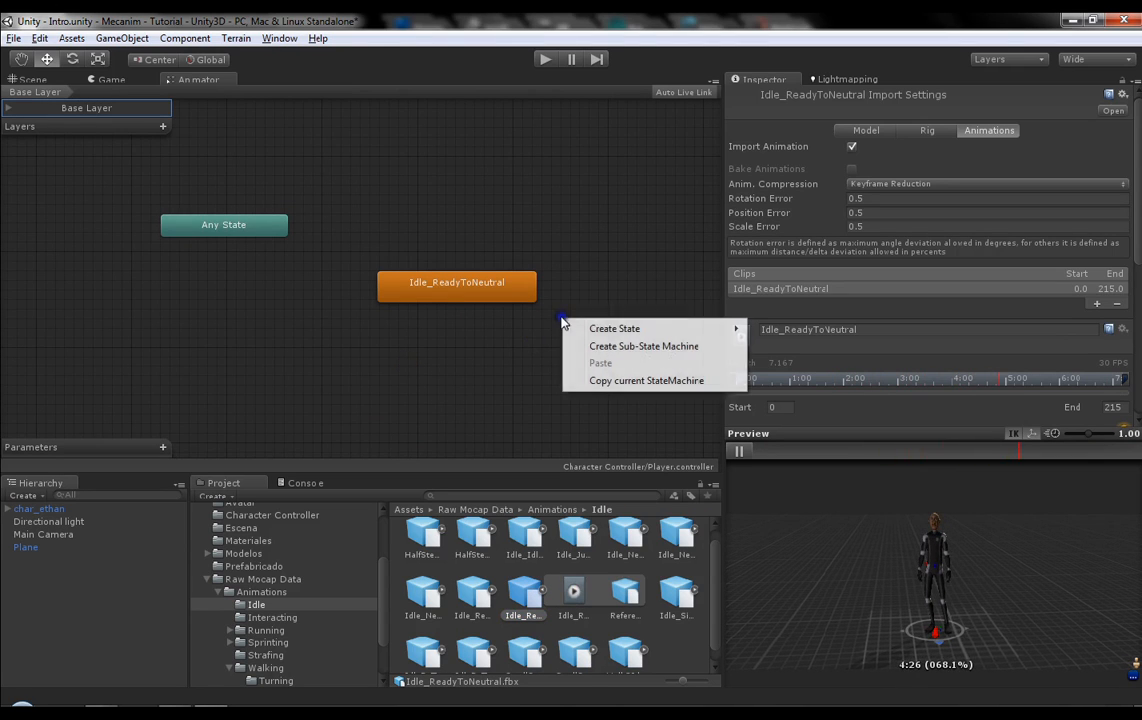
left_click(593, 243)
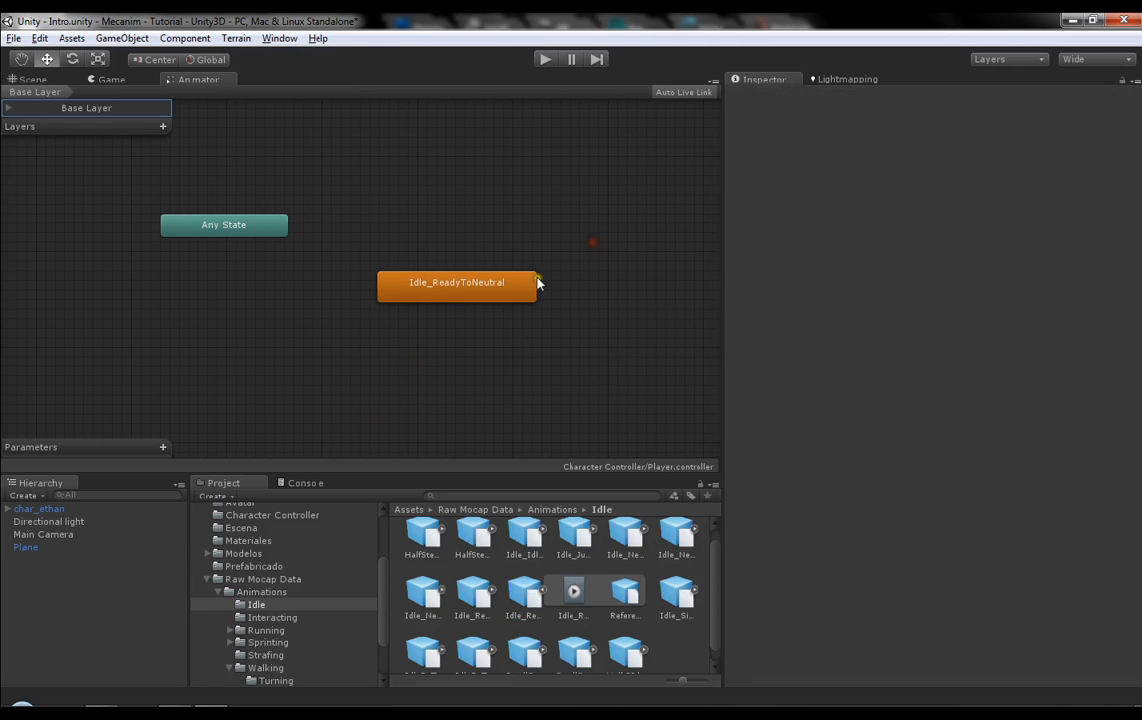
right_click(549, 330)
mouse_move(594, 335)
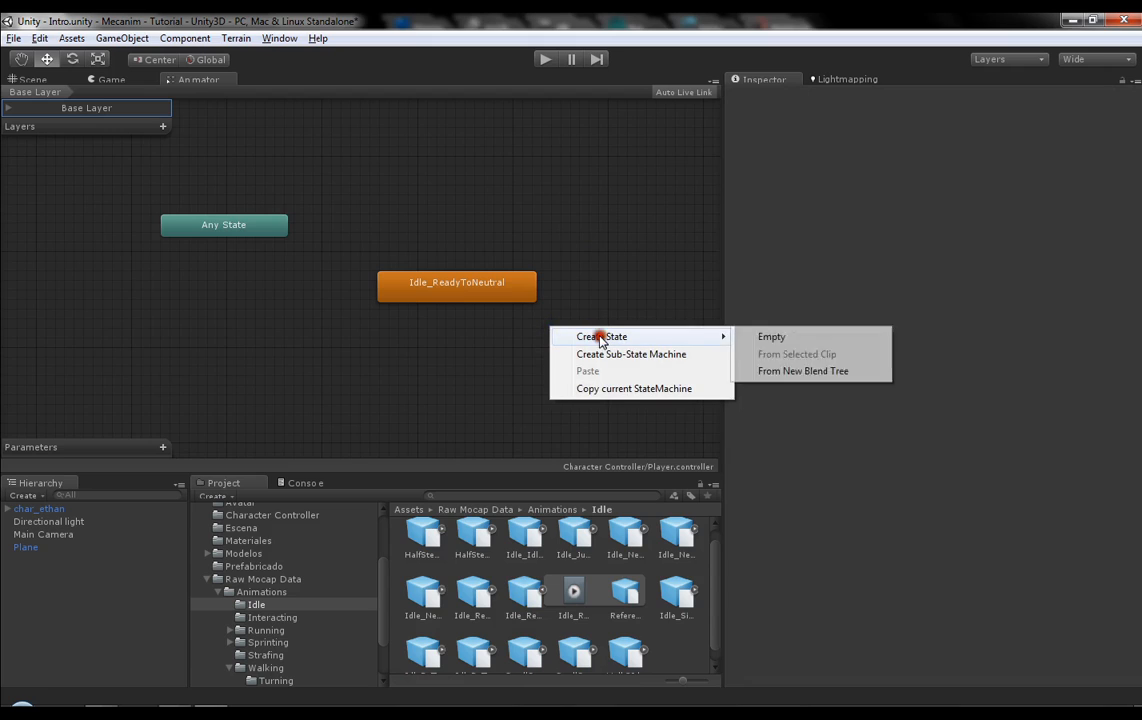
left_click(769, 337)
left_click_drag(681, 331, 528, 362)
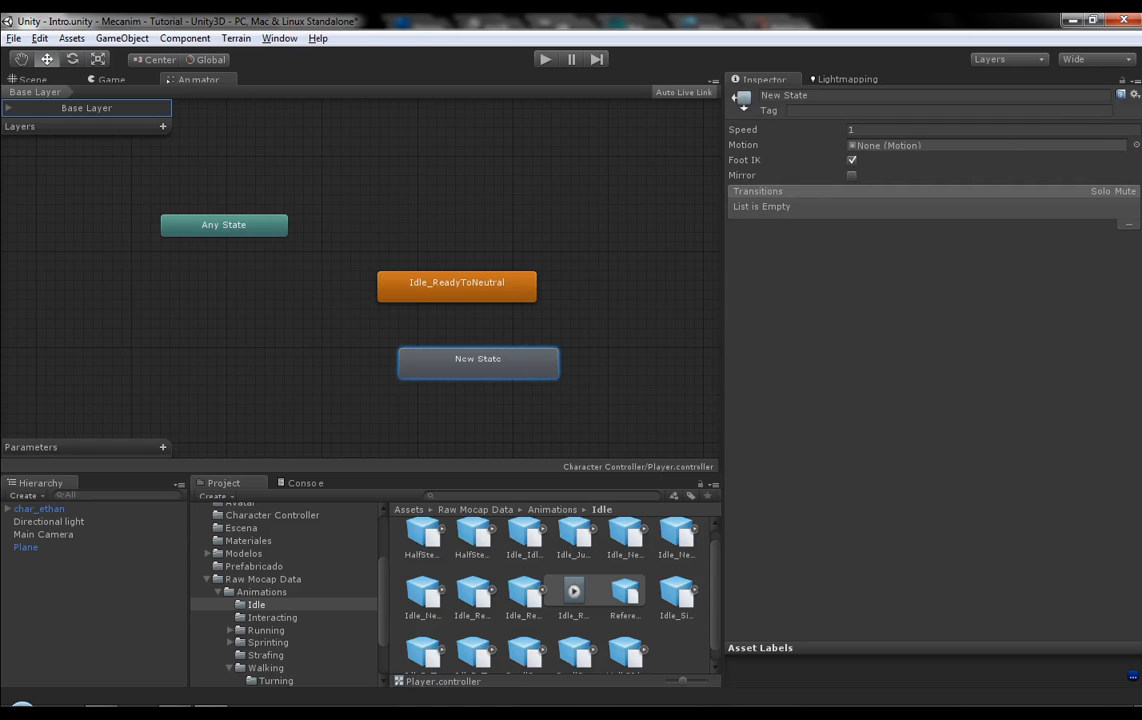
Step: Assign the Idle_ReadyToNeutral clip as the new state's motion and nudge the state within the graph
left_click(1136, 145)
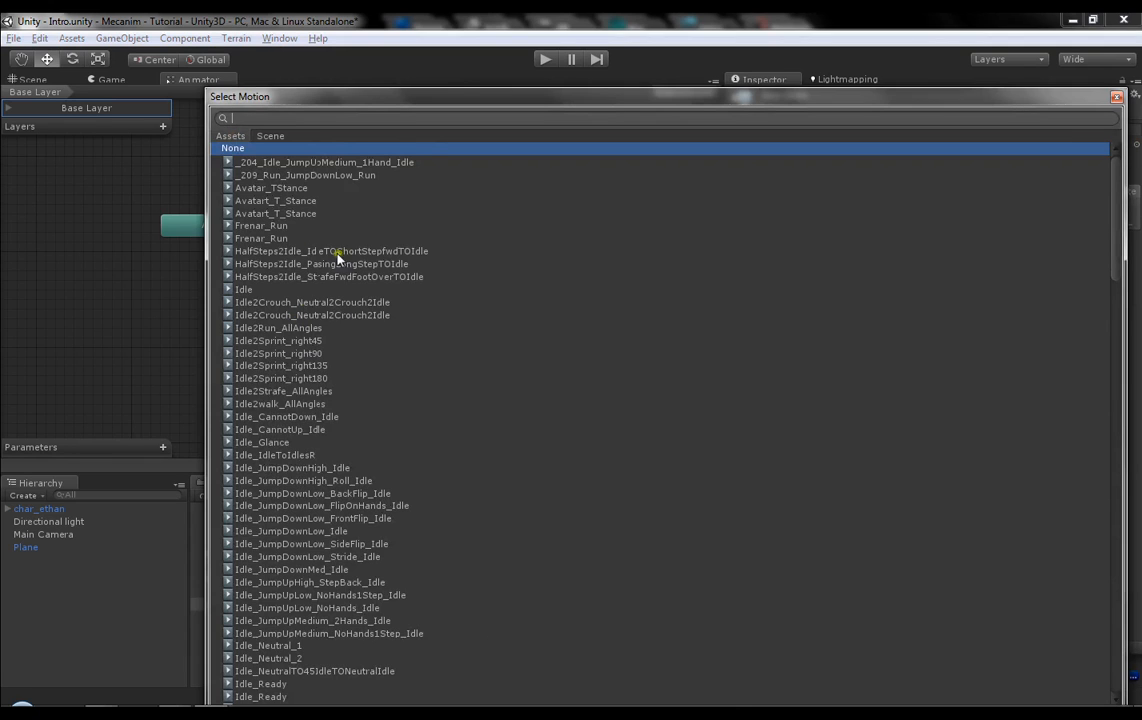
scroll(322, 484, "down", 3)
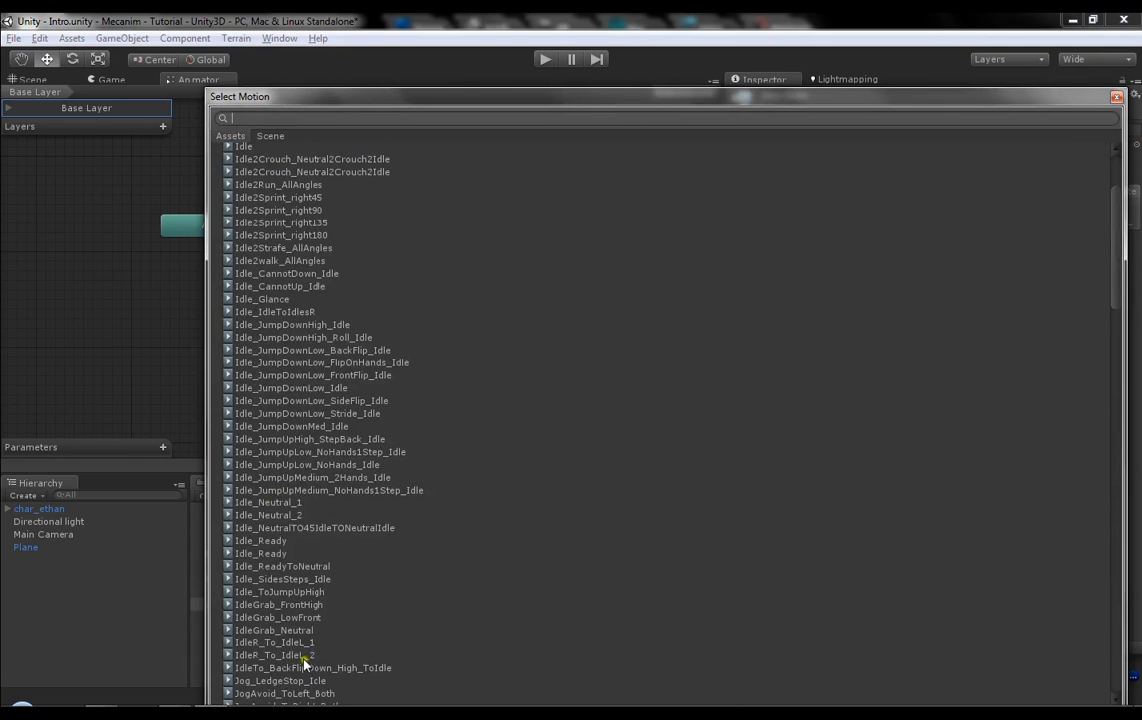
left_click(295, 566)
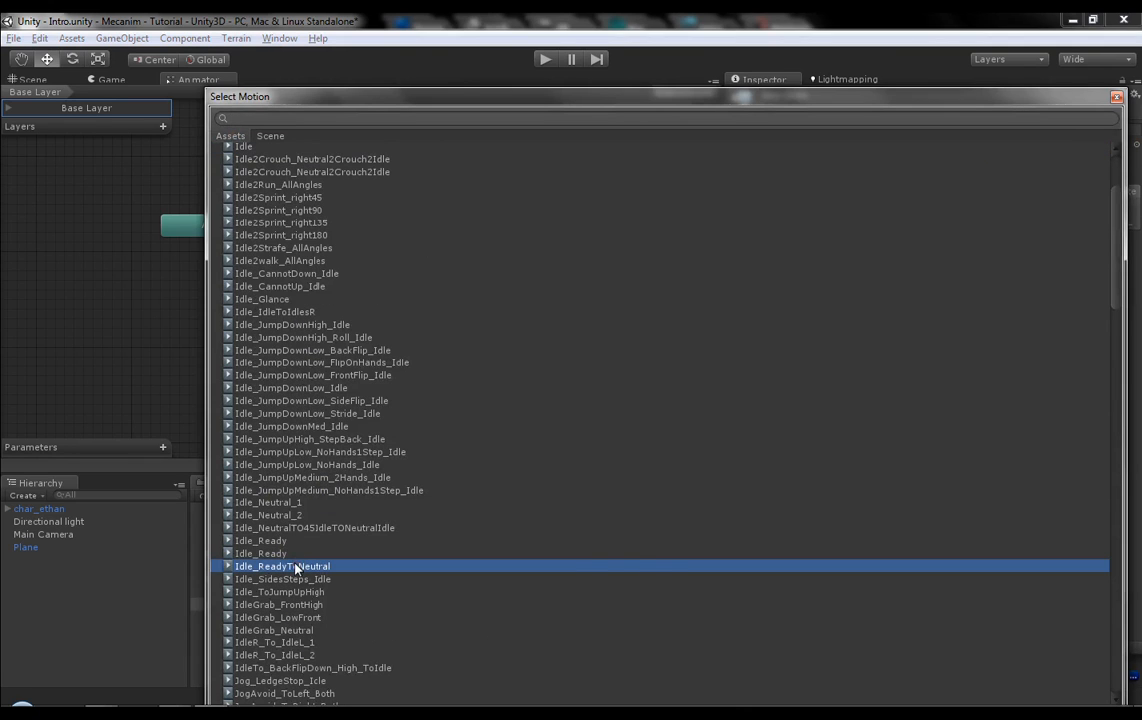
double_click(295, 566)
left_click_drag(416, 374, 426, 375)
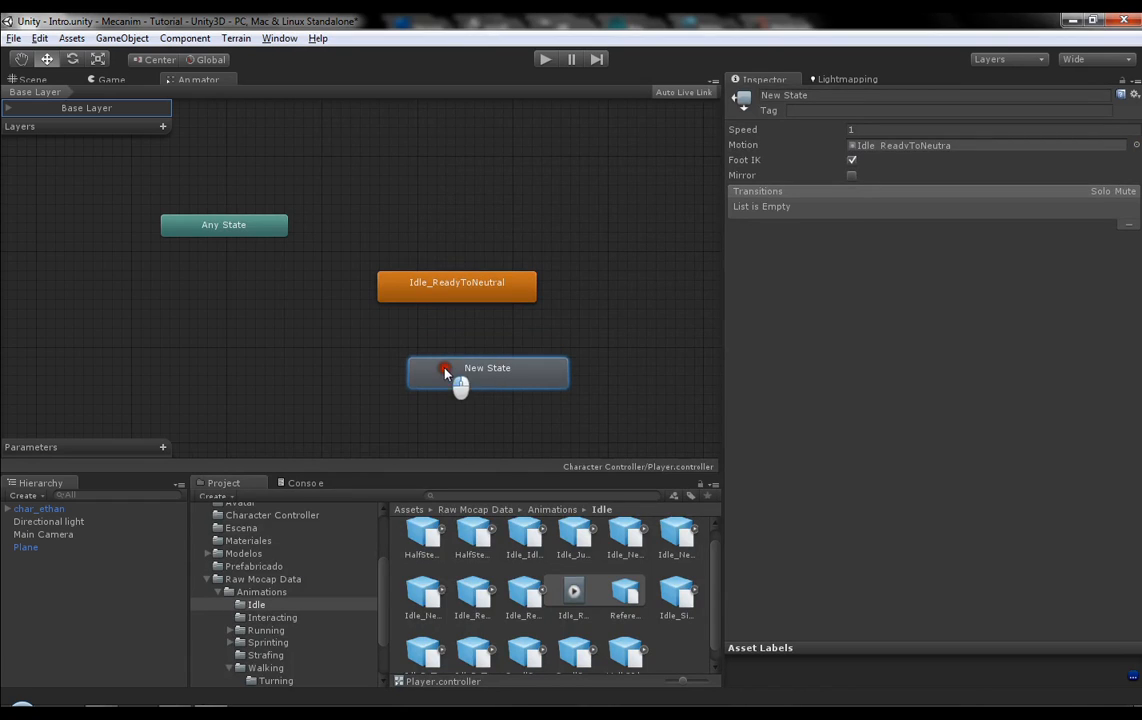
Step: Check the new state's name and tag fields, and delete that state from the Base Layer
left_click(825, 94)
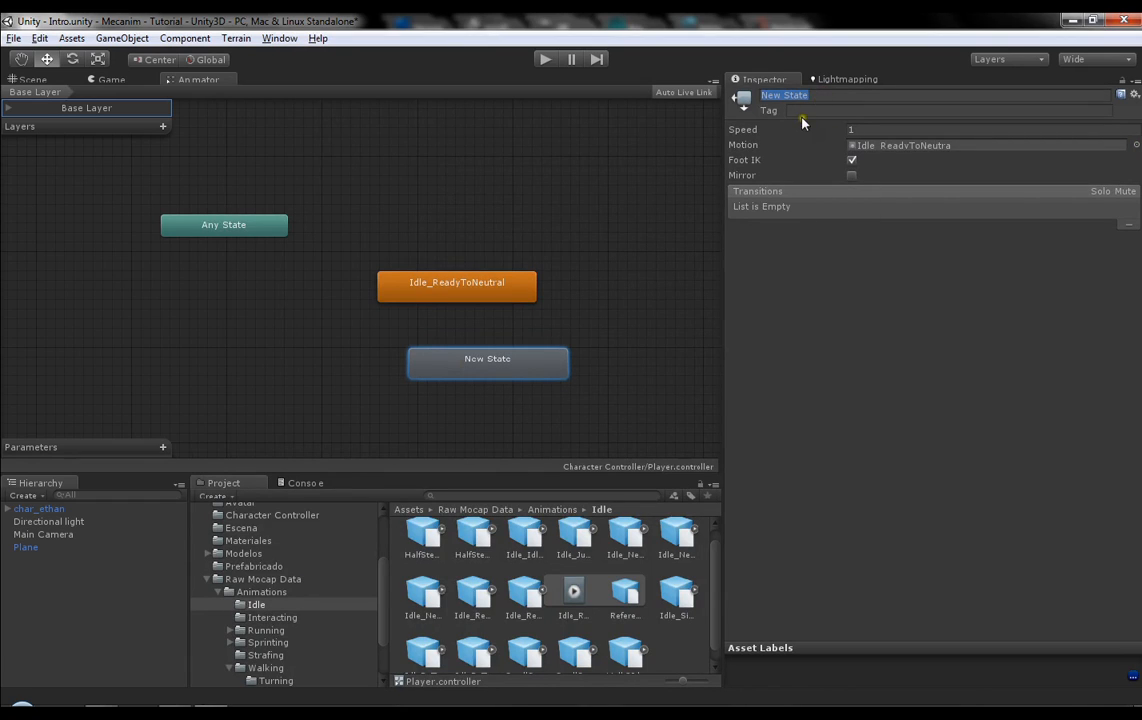
left_click(783, 110)
left_click(553, 267)
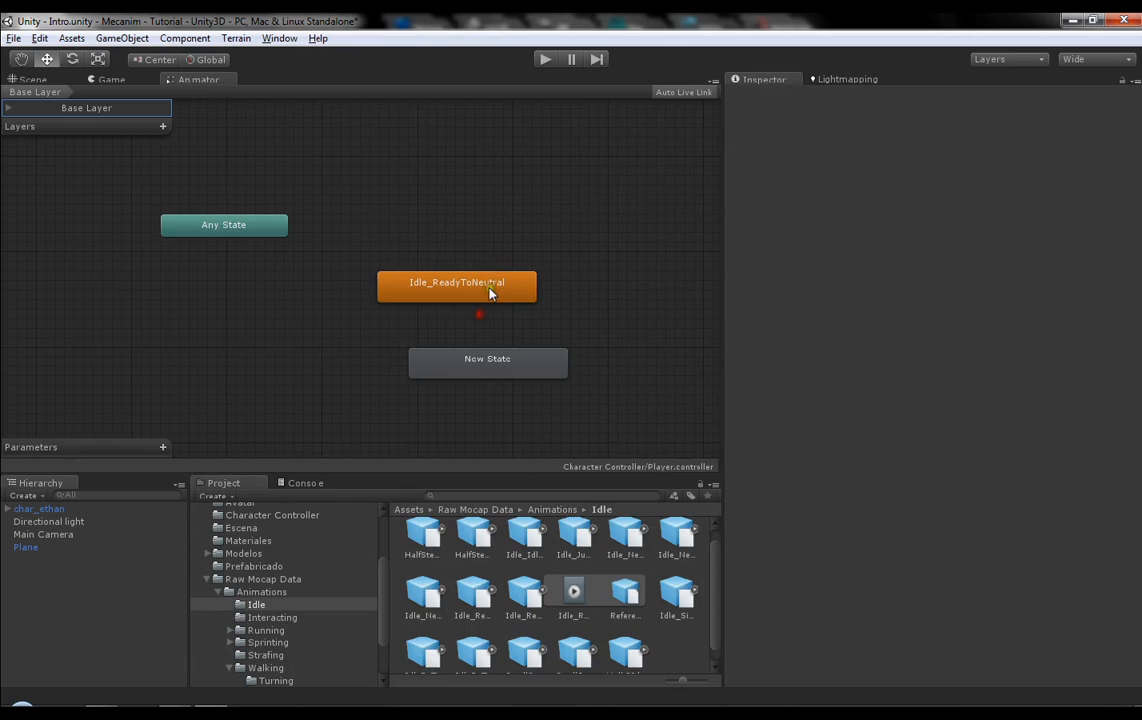
left_click(492, 291)
left_click(488, 358)
key("Delete")
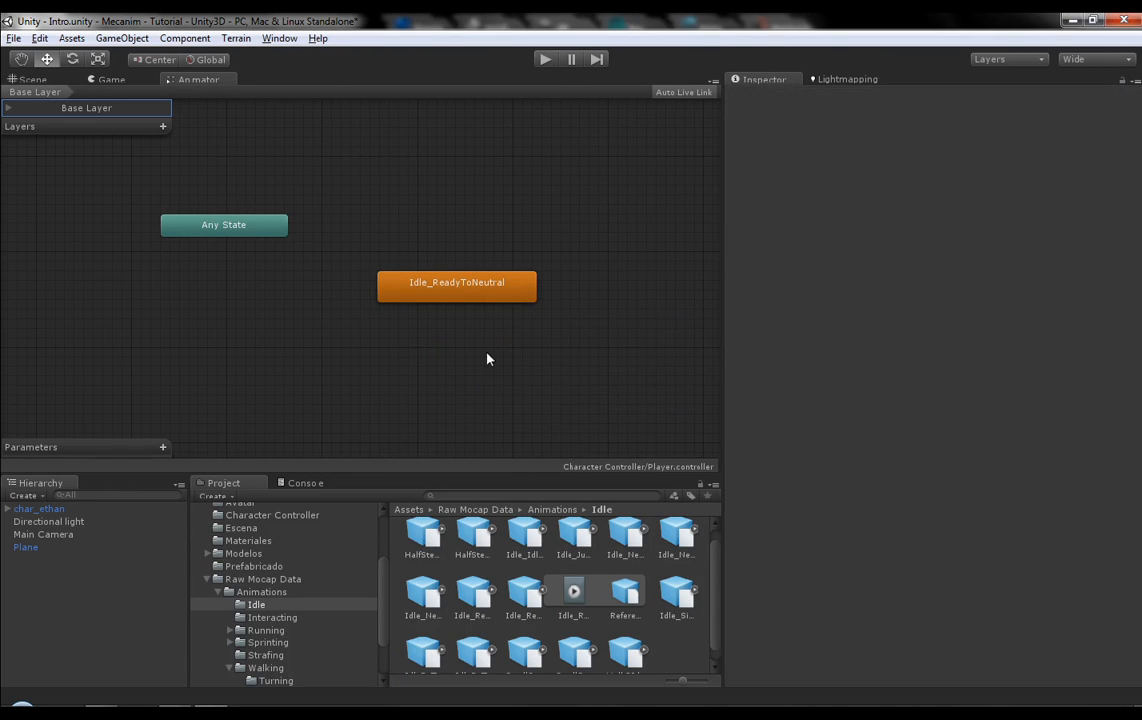
Step: Move the Idle_ReadyToNeutral state closer to the Any State node
left_click_drag(484, 286, 427, 290)
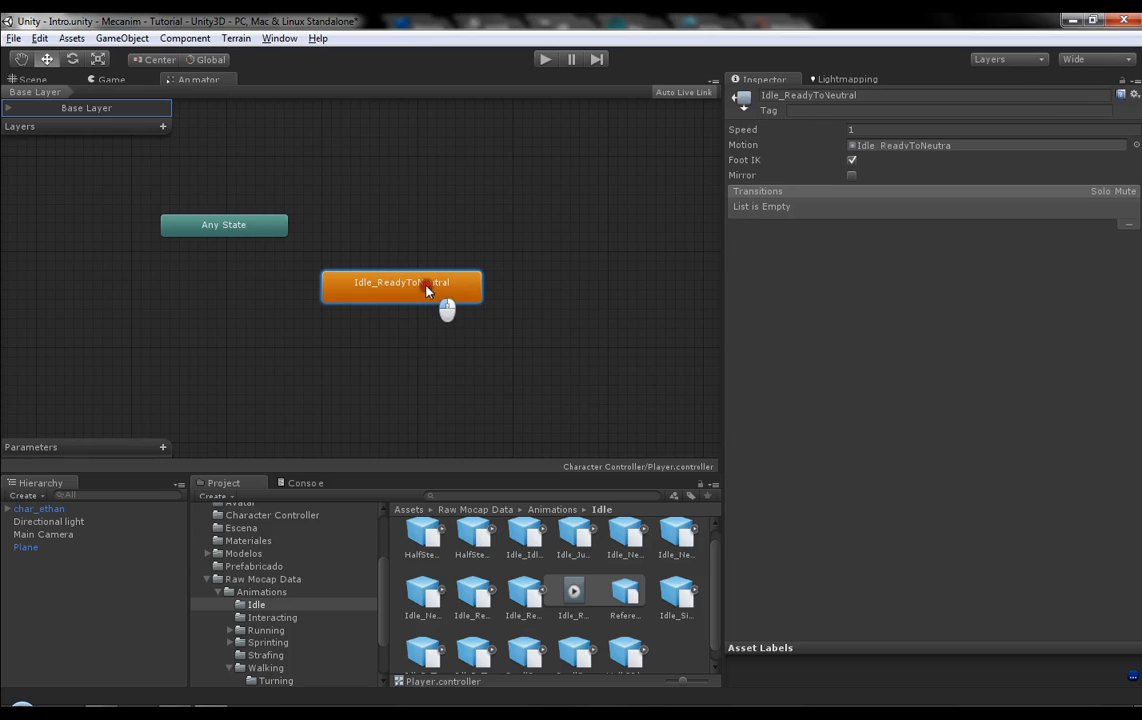
Step: Reposition the Idle_ReadyToNeutral state and create an empty state above and to its right in the Base Layer
left_click(543, 591)
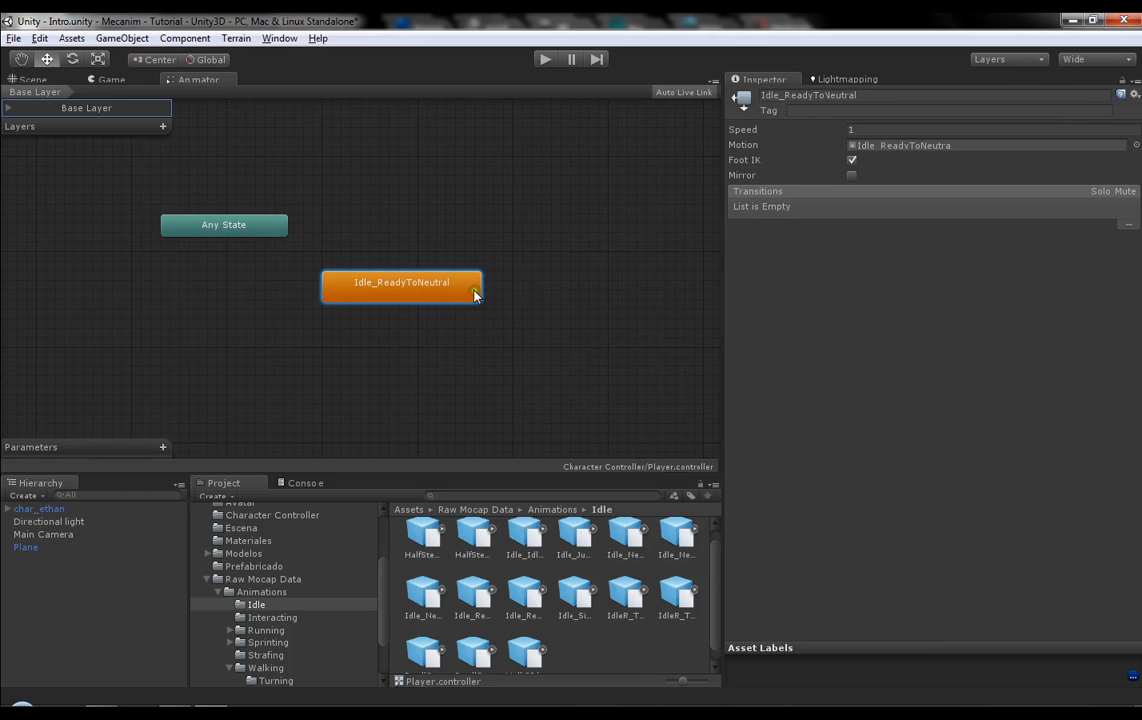
left_click_drag(468, 299, 417, 324)
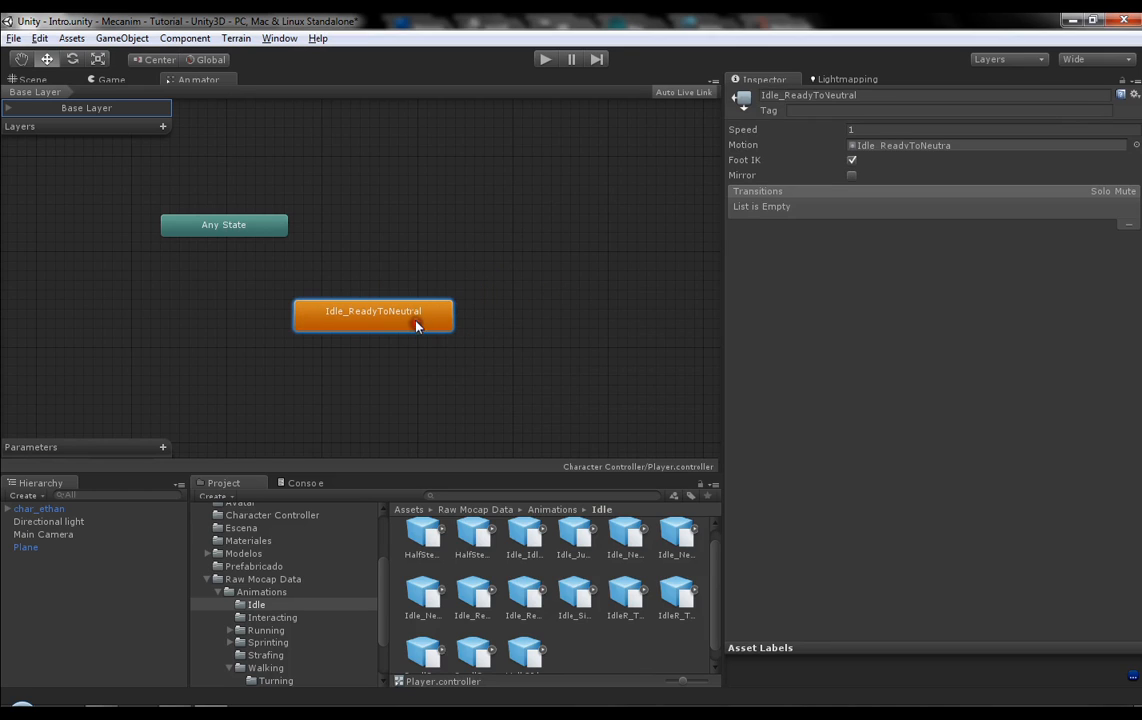
right_click(483, 257)
mouse_move(535, 264)
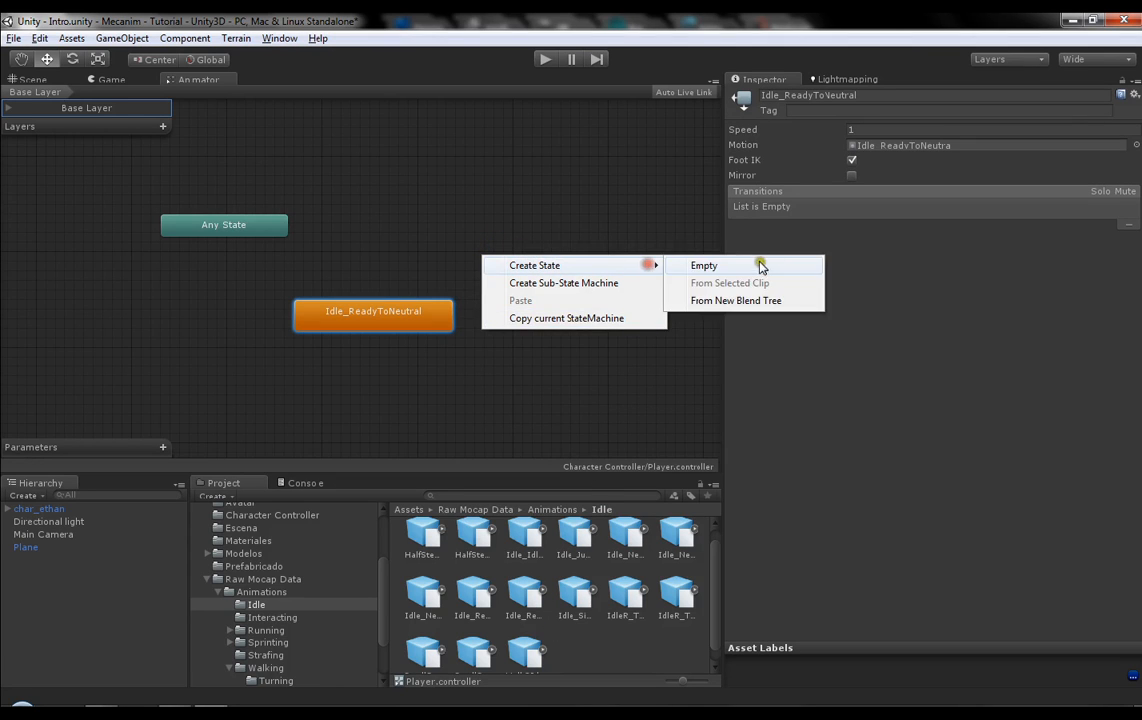
left_click(722, 265)
left_click(563, 273)
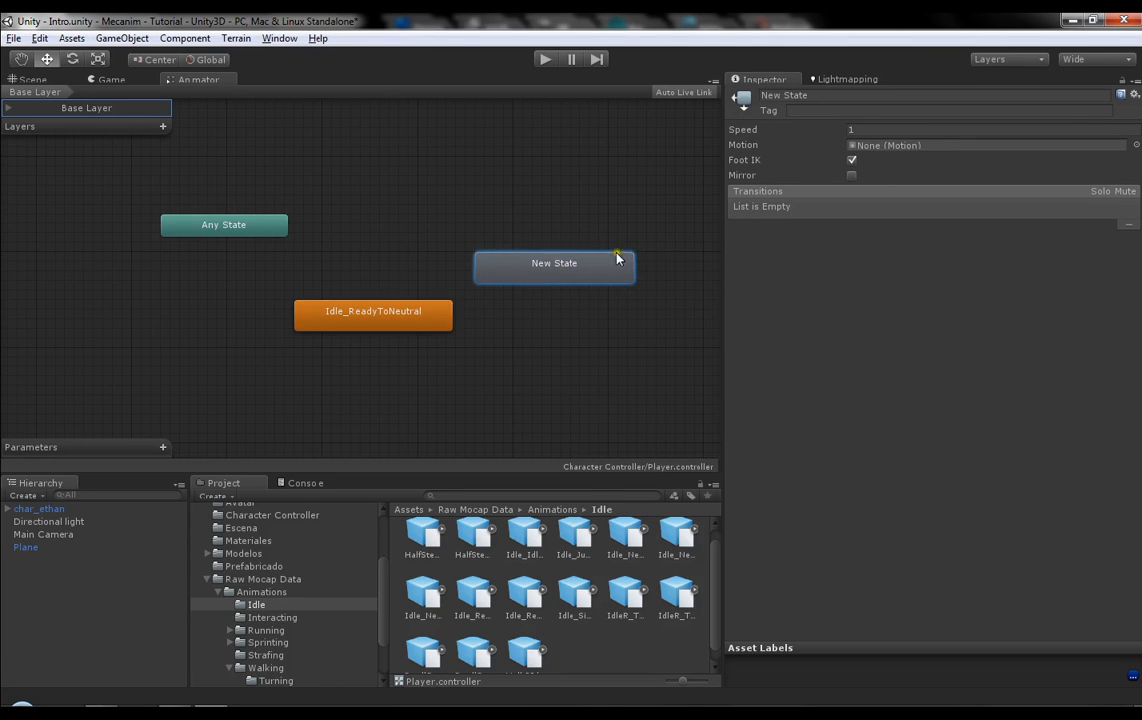
left_click(367, 317)
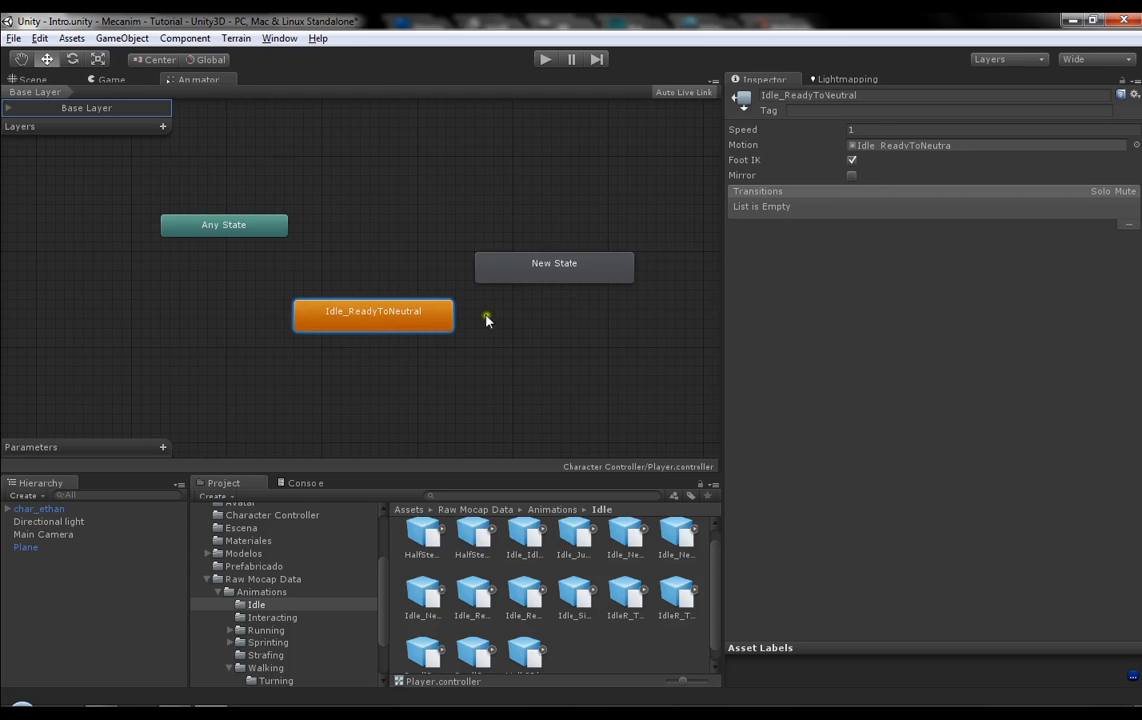
left_click(565, 278)
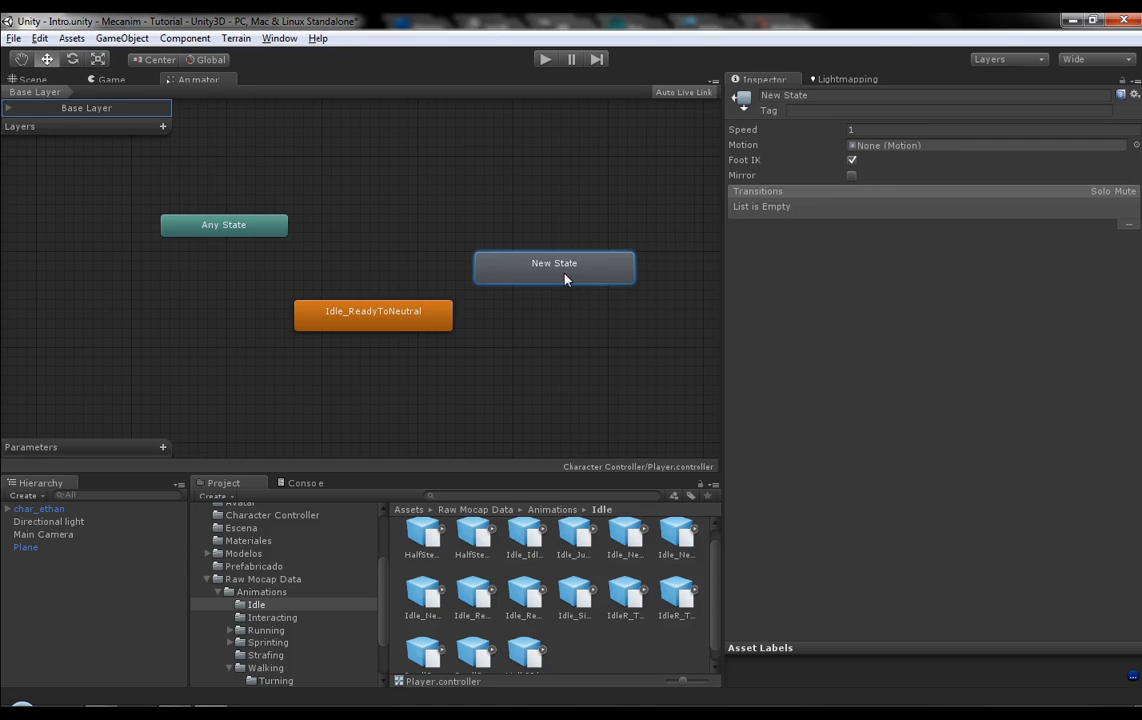
Step: Nudge the Idle_ReadyToNeutral state and set the empty New State as the Base Layer's default state
left_click_drag(372, 321, 383, 331)
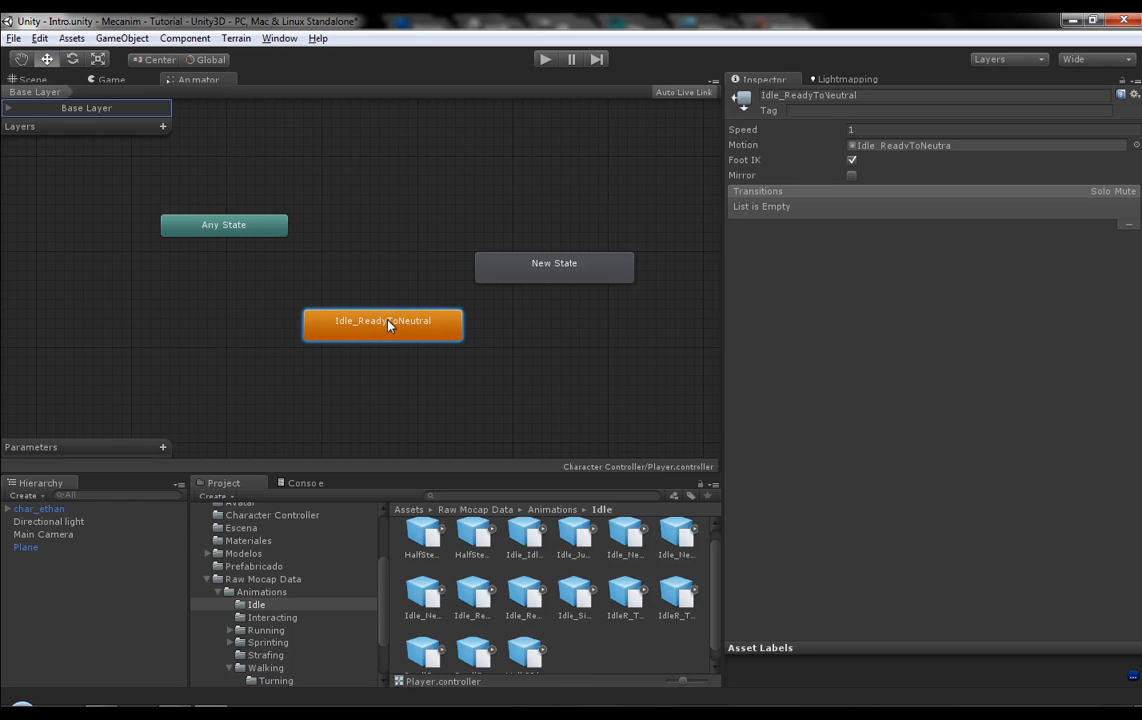
right_click(389, 325)
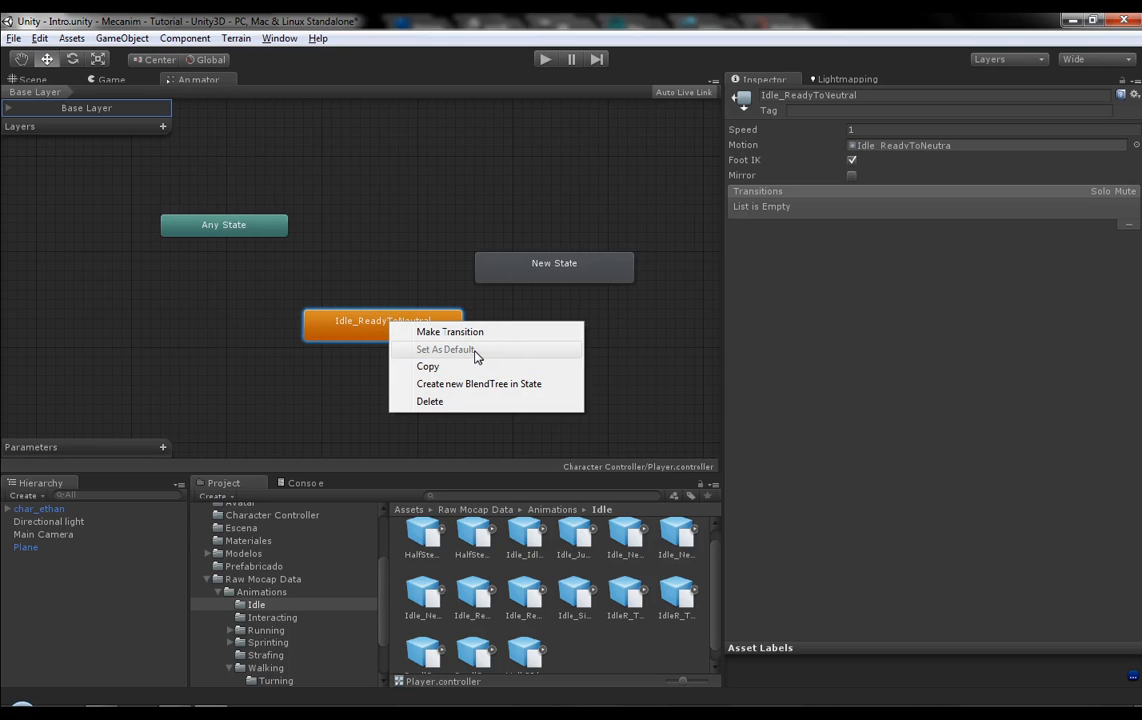
left_click(330, 330)
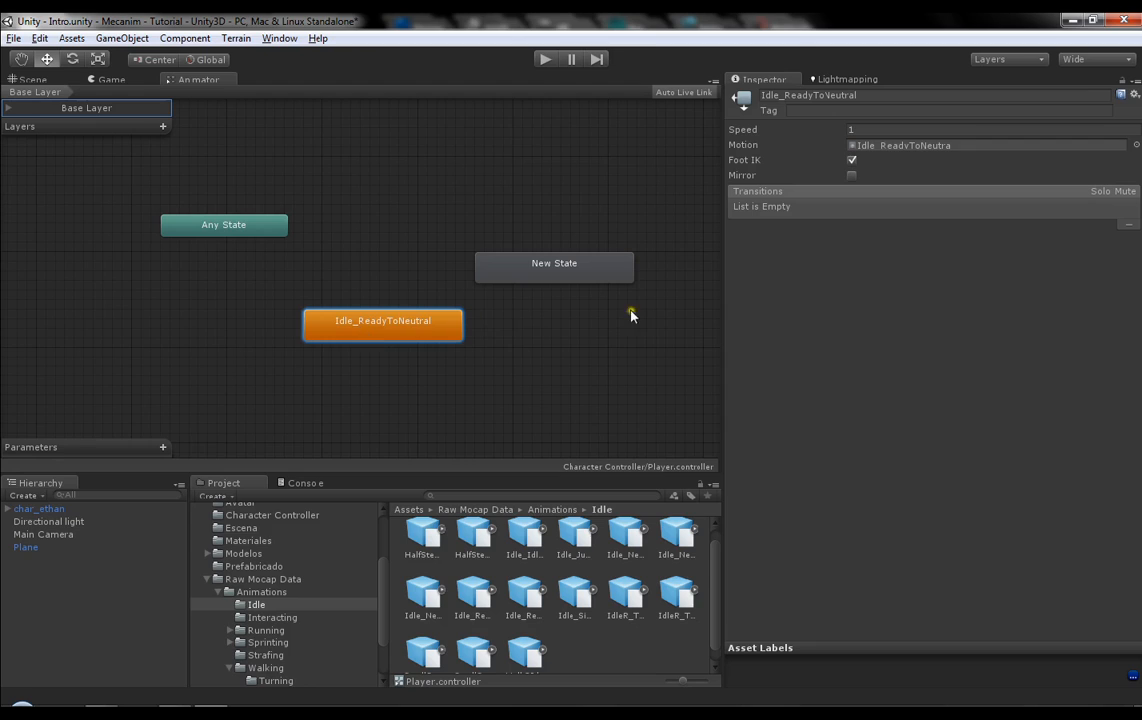
left_click(574, 268)
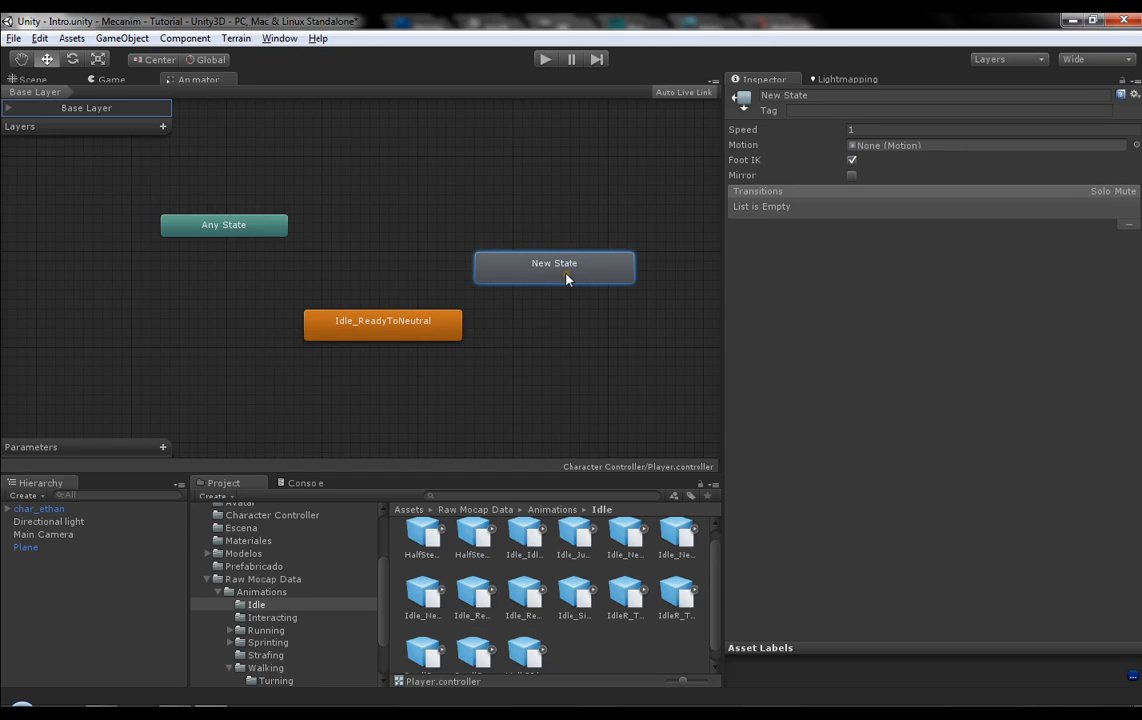
right_click(551, 266)
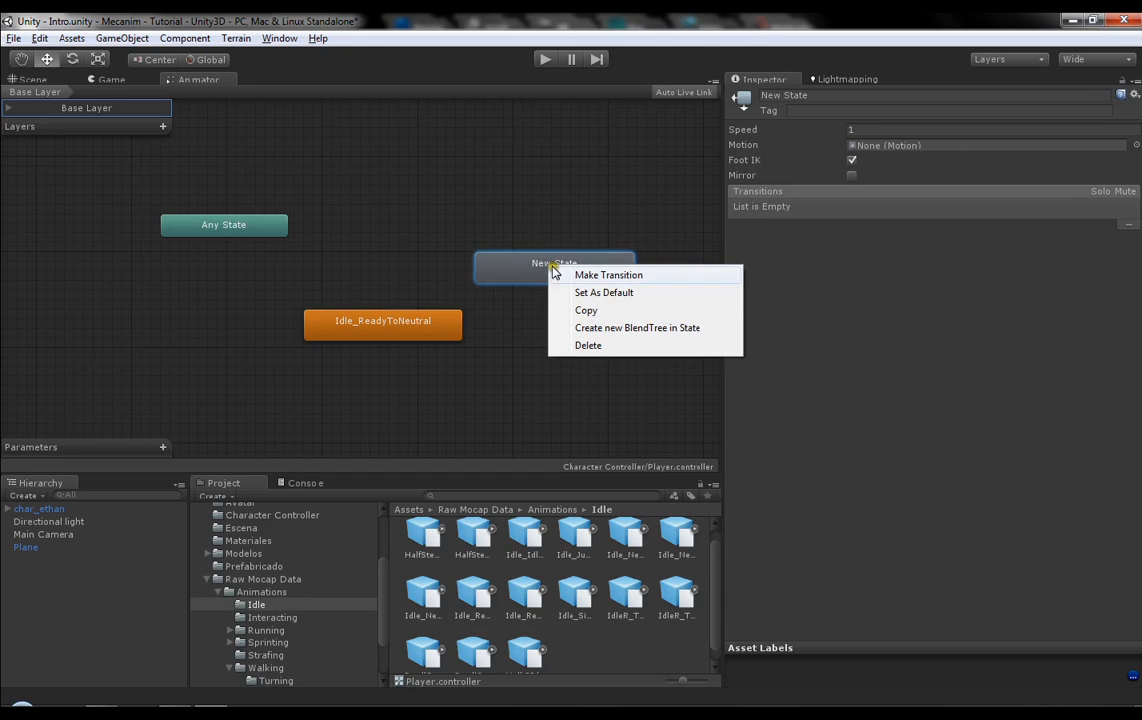
left_click(677, 293)
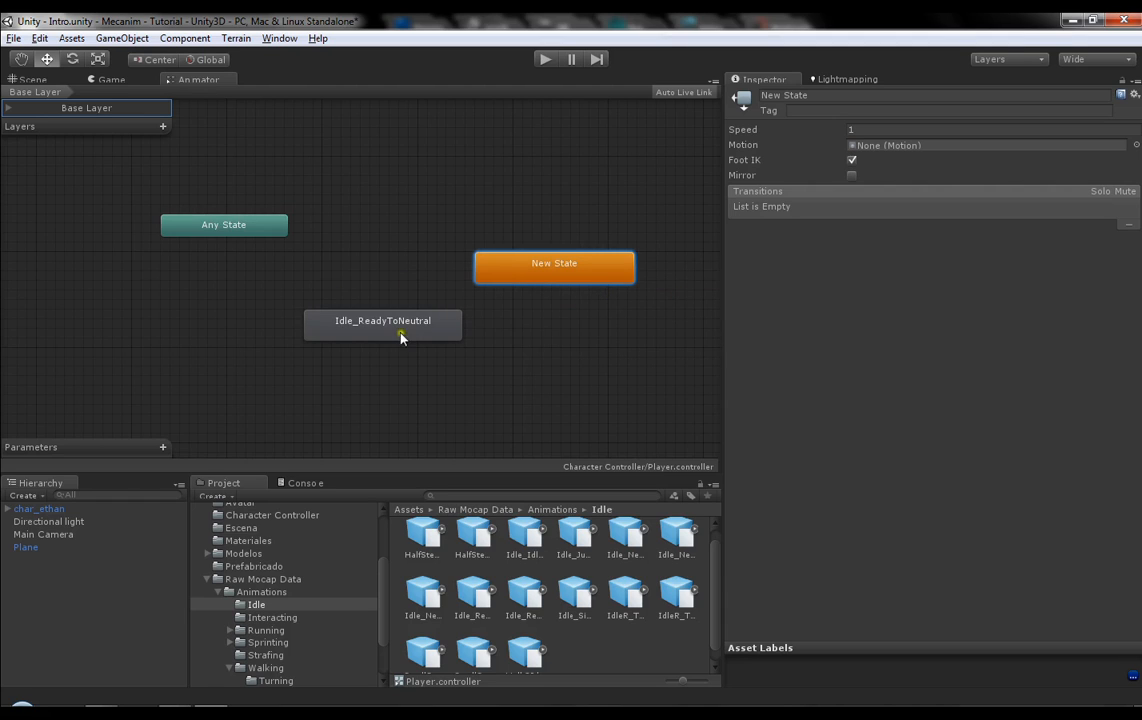
Step: Restore Idle_ReadyToNeutral as the default state and delete the empty New State
right_click(431, 323)
left_click(556, 349)
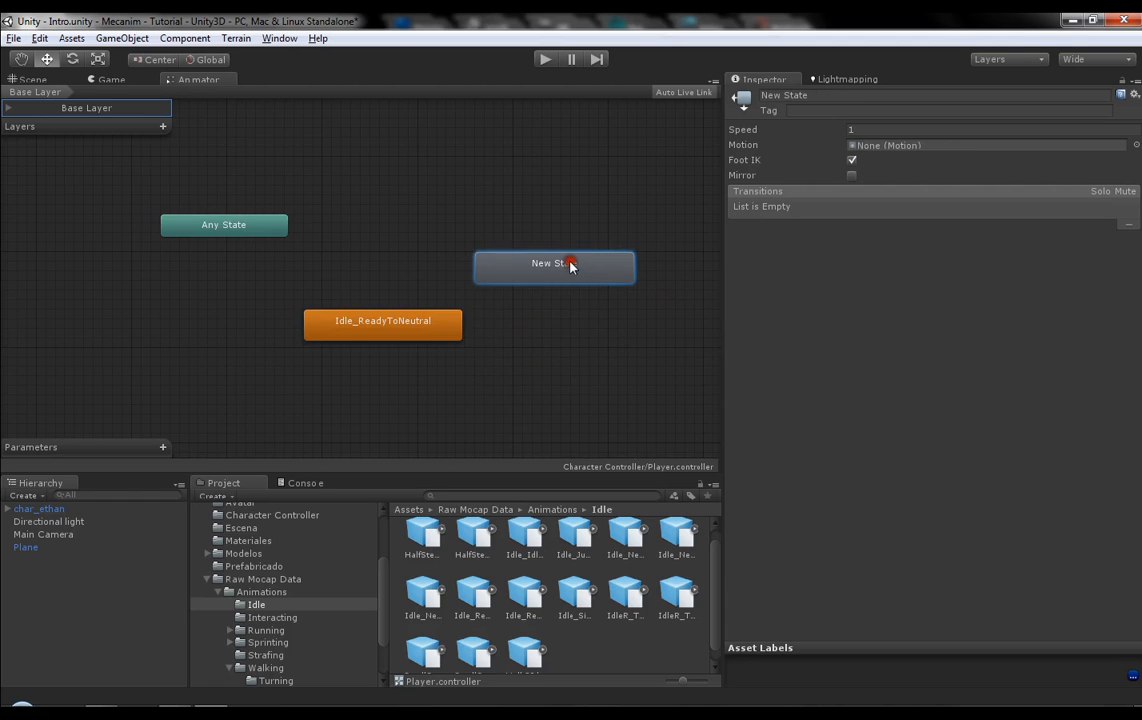
key("Delete")
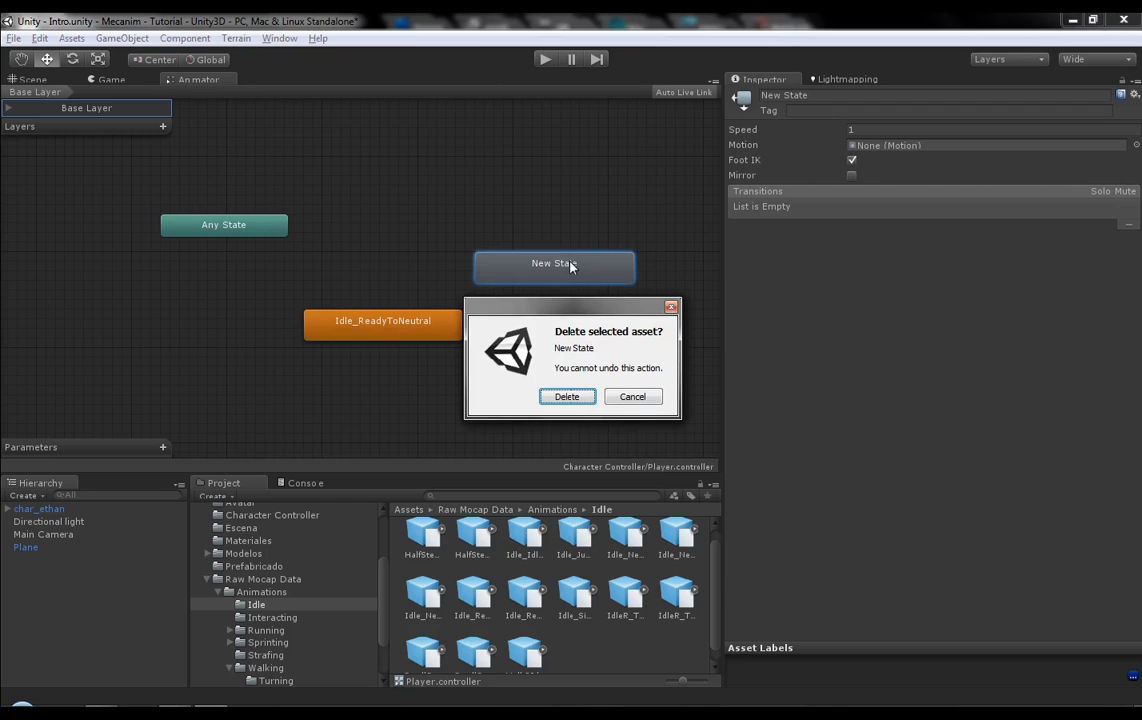
left_click(566, 395)
Step: Rename the Idle_ReadyToNeutral state to Idle and adjust its position in the graph
mouse_move(380, 335)
left_mouse_down()
mouse_move(433, 314)
mouse_move(372, 309)
mouse_move(392, 355)
left_mouse_up()
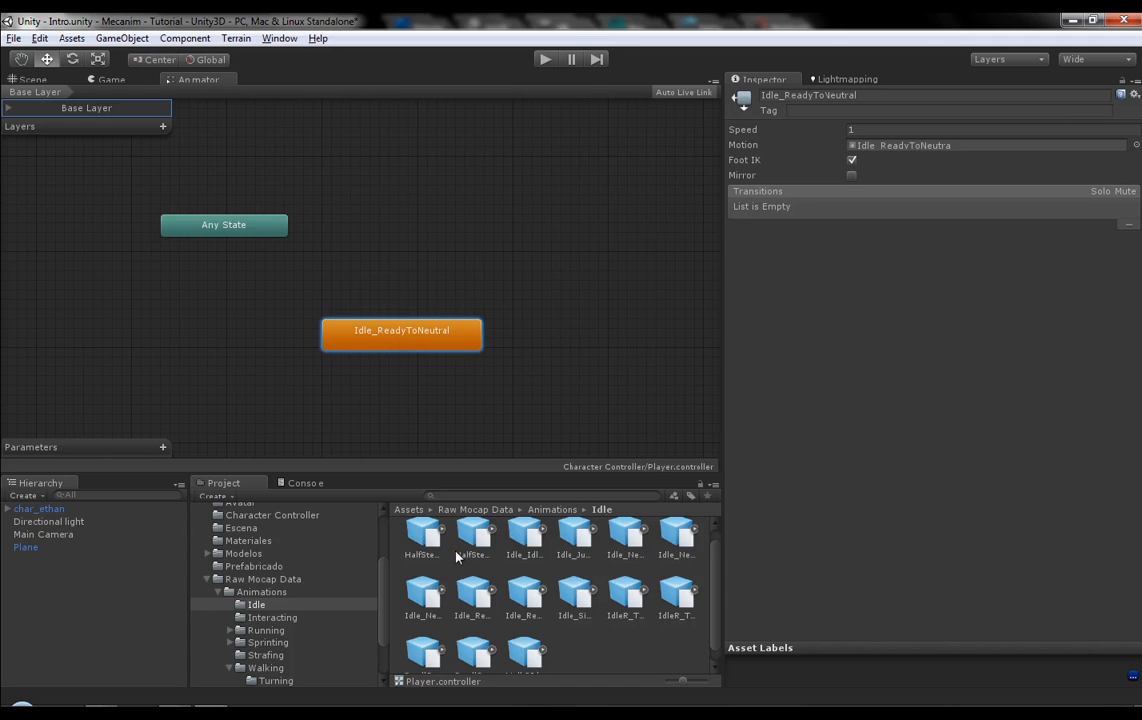
left_click(899, 96)
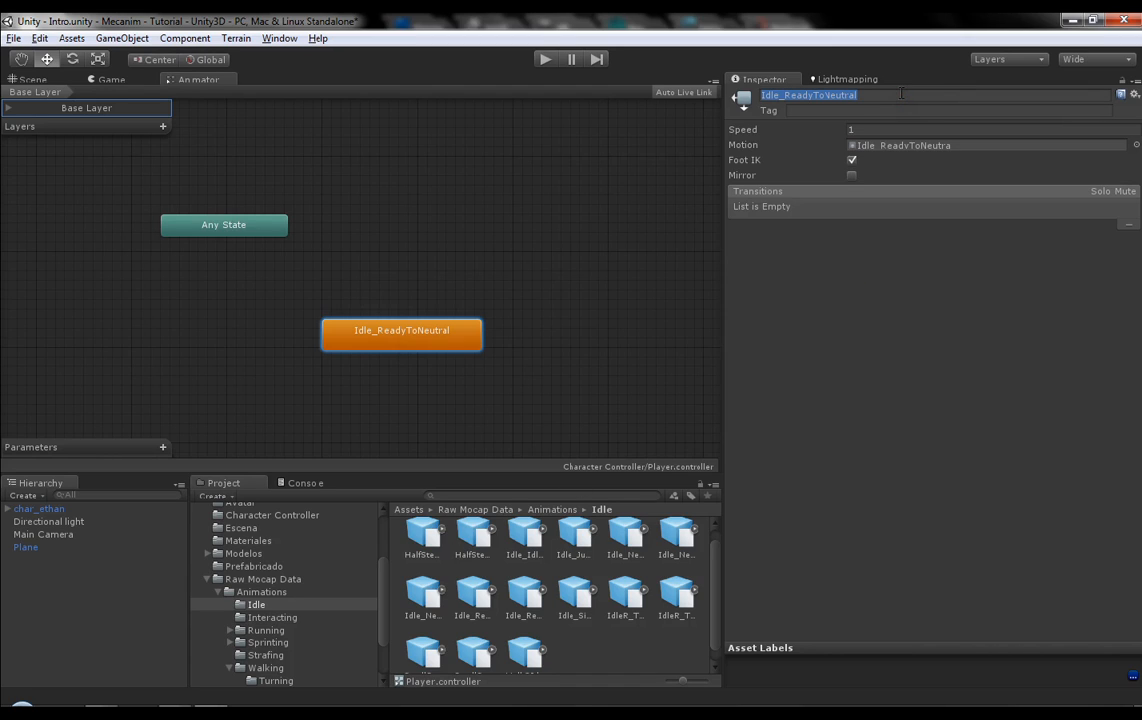
type("Idle")
key("Return")
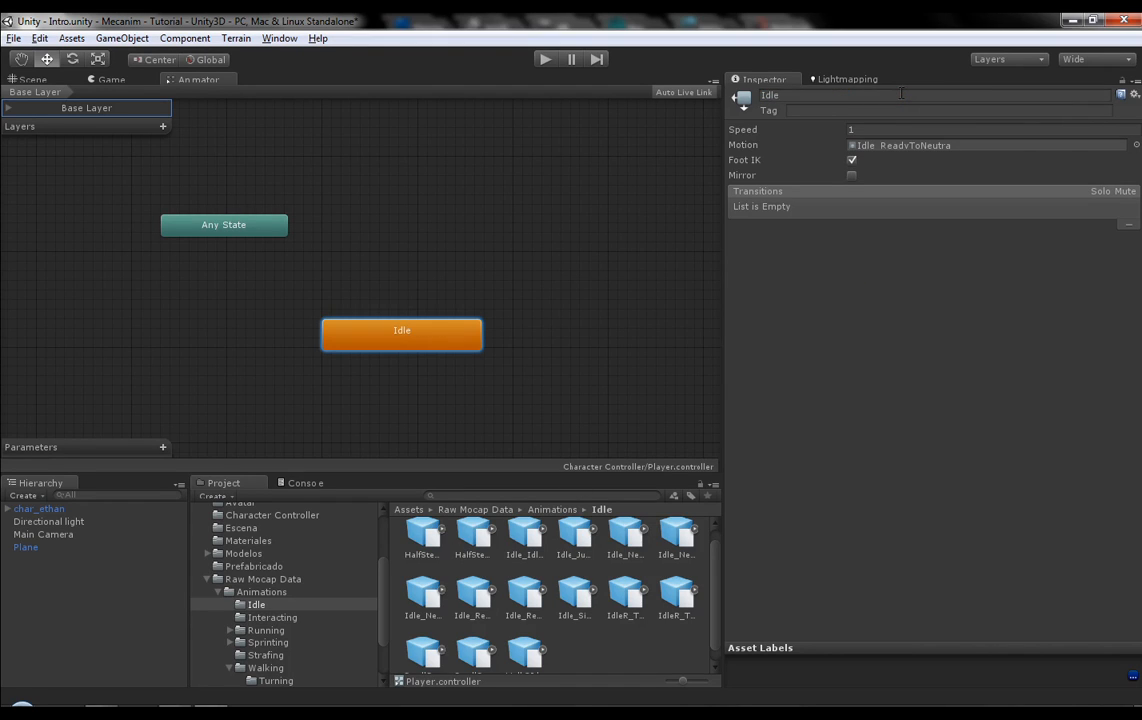
left_click(413, 302)
left_click_drag(405, 334, 400, 314)
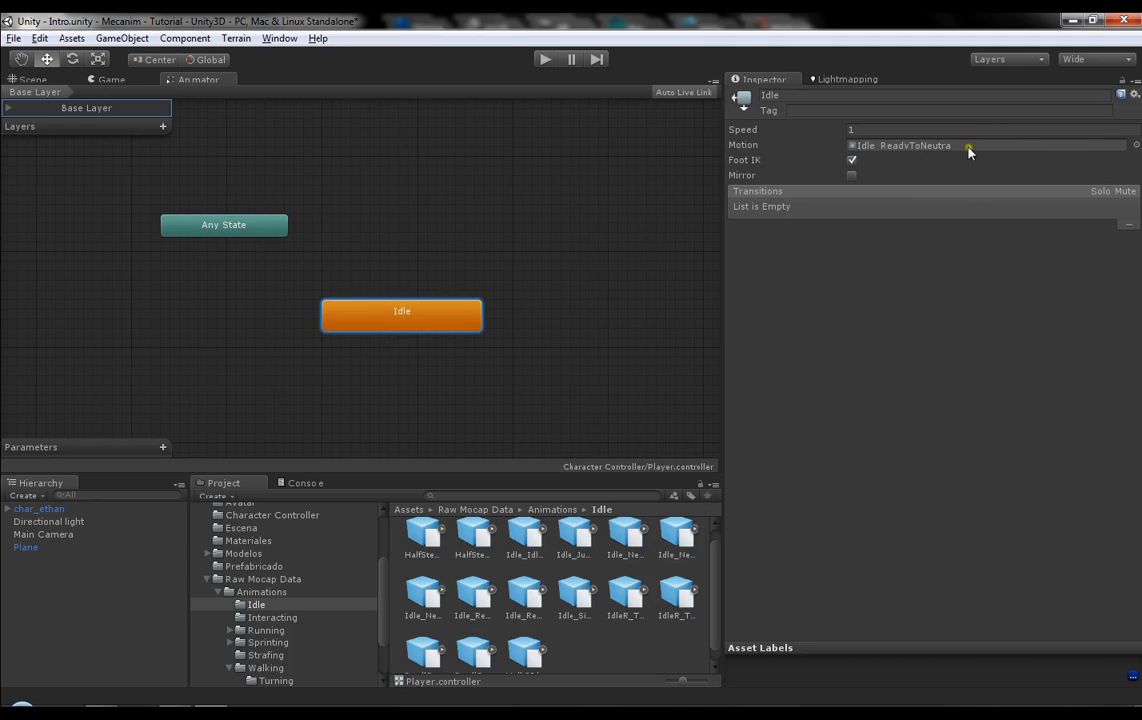
Step: Locate the Idle state's motion clip among the project assets and nudge the Idle state slightly lower
left_click(940, 147)
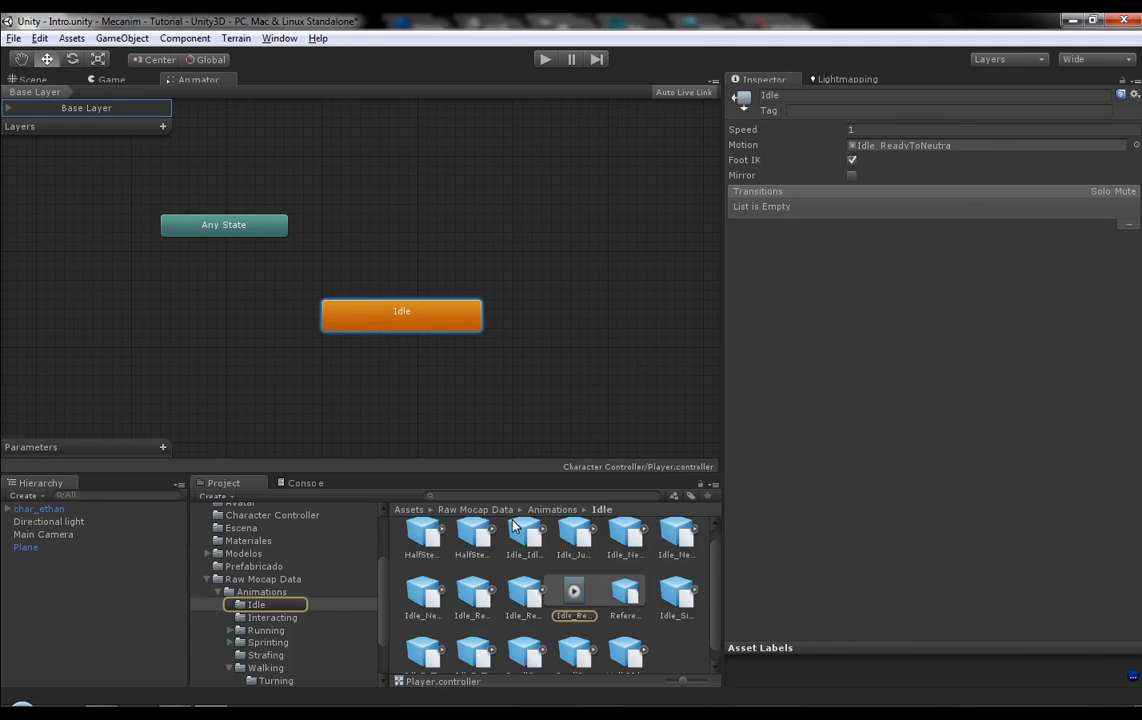
left_click(540, 592)
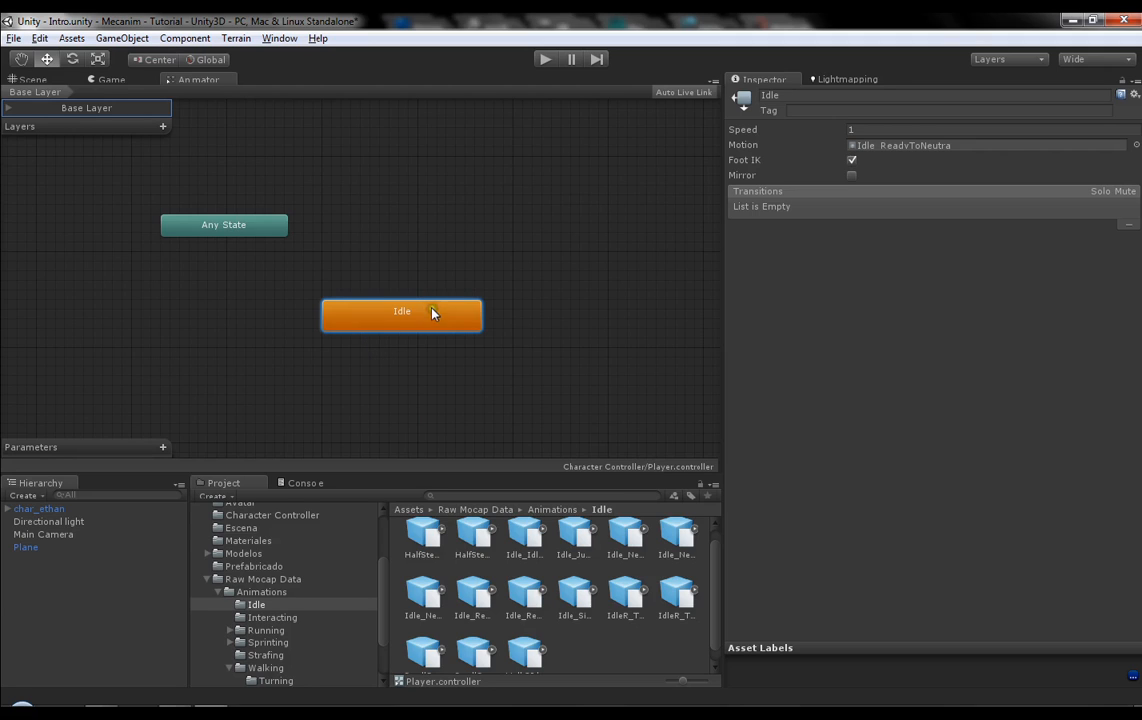
left_click_drag(432, 312, 426, 327)
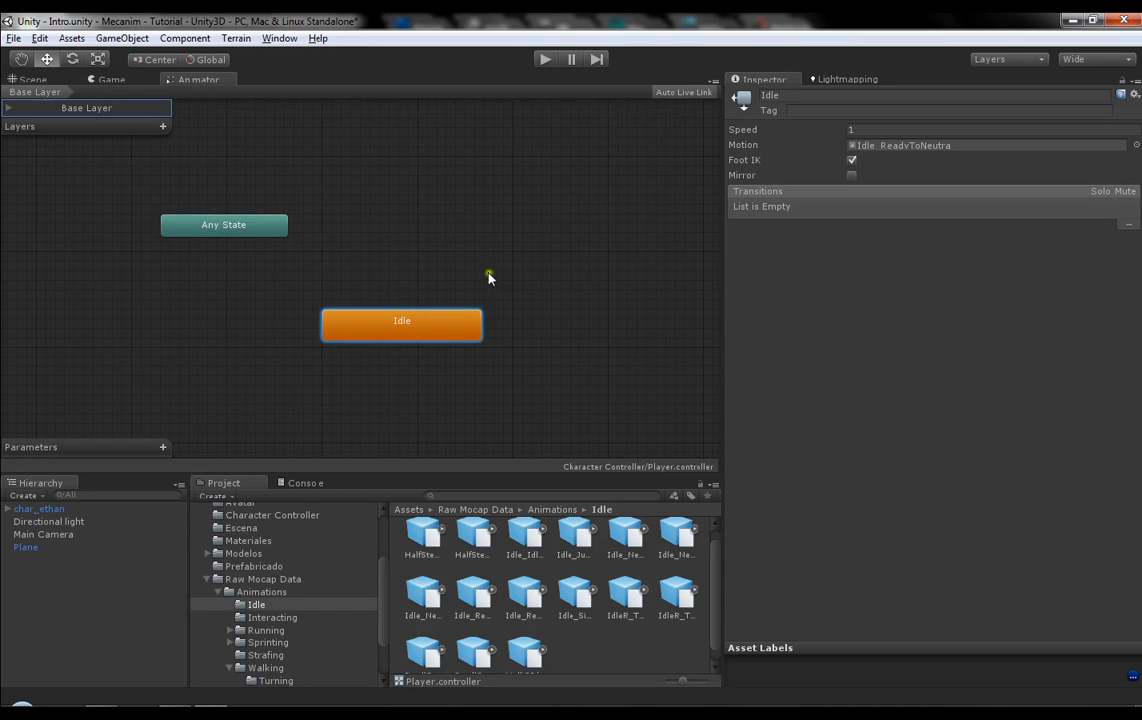
Step: Create an empty state above and to the right of the Idle state in the Base Layer
right_click(493, 231)
mouse_move(520, 238)
left_click(724, 244)
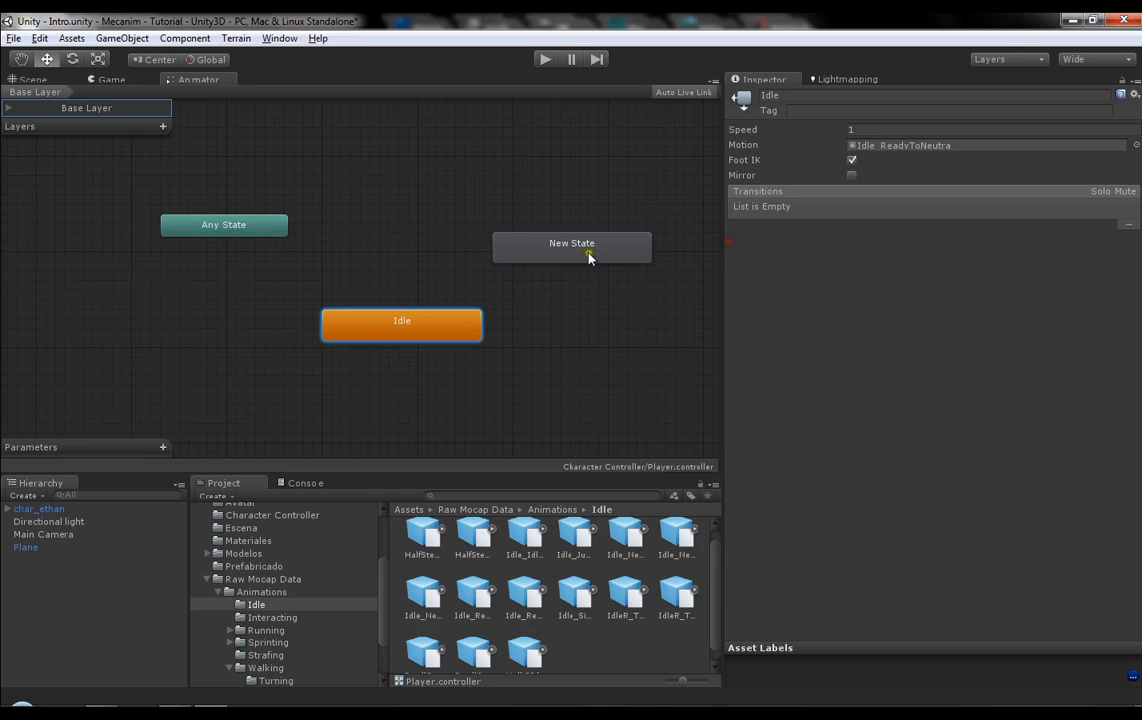
mouse_move(588, 258)
left_mouse_down()
mouse_move(530, 268)
mouse_move(588, 258)
left_mouse_up()
right_click(440, 320)
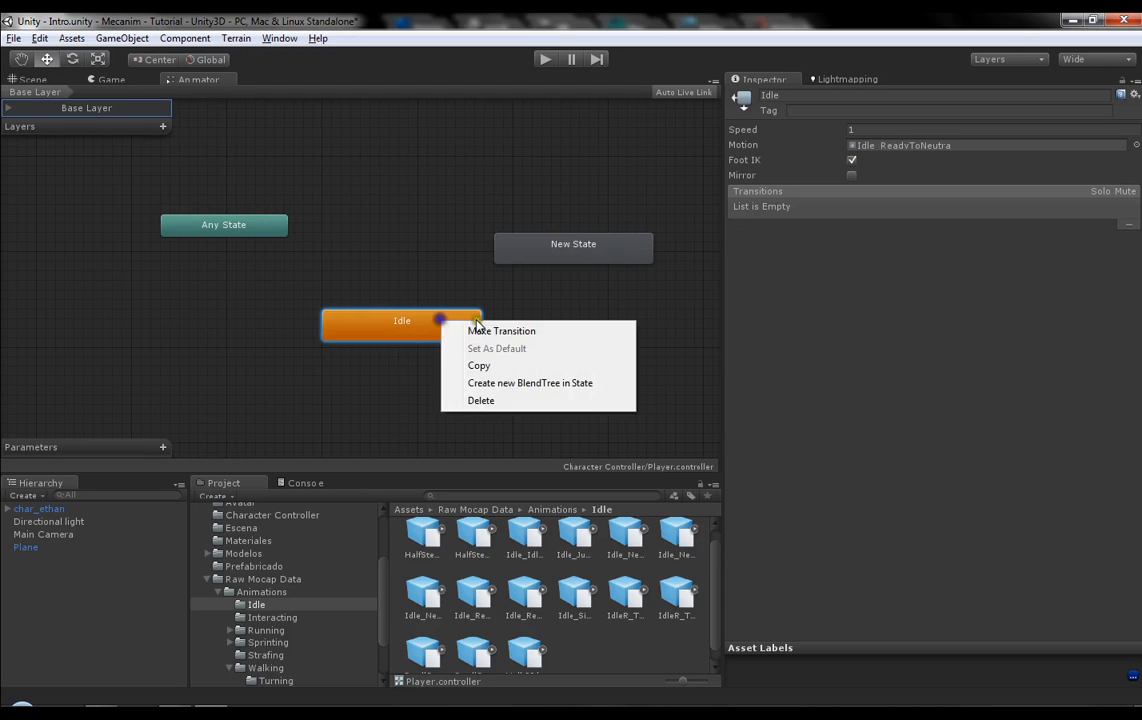
left_click(490, 331)
left_click(523, 268)
left_click(405, 326)
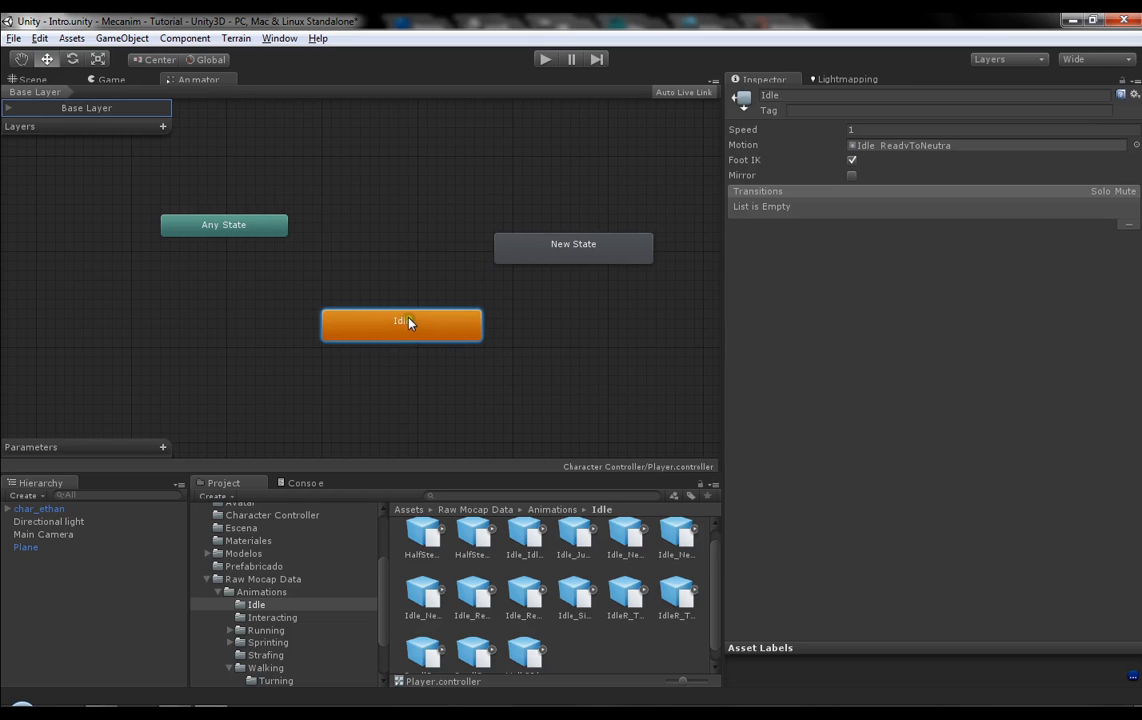
Step: Make a transition from the Idle state to New State and place Idle directly below New State
right_click(414, 321)
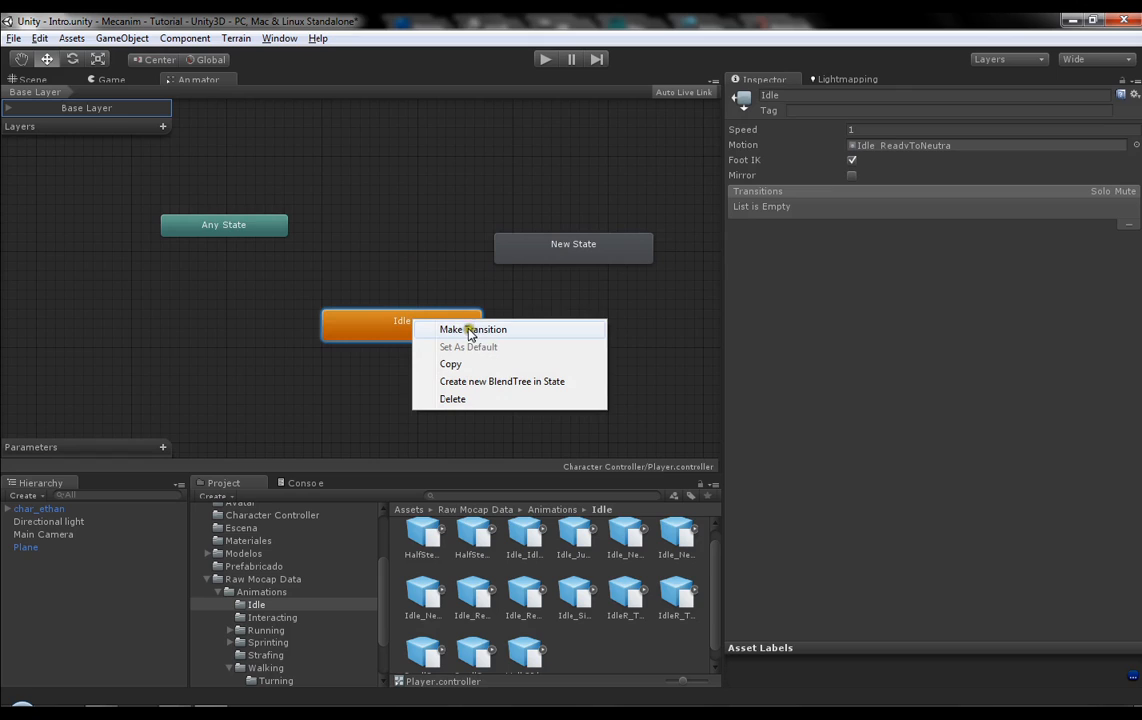
left_click(497, 330)
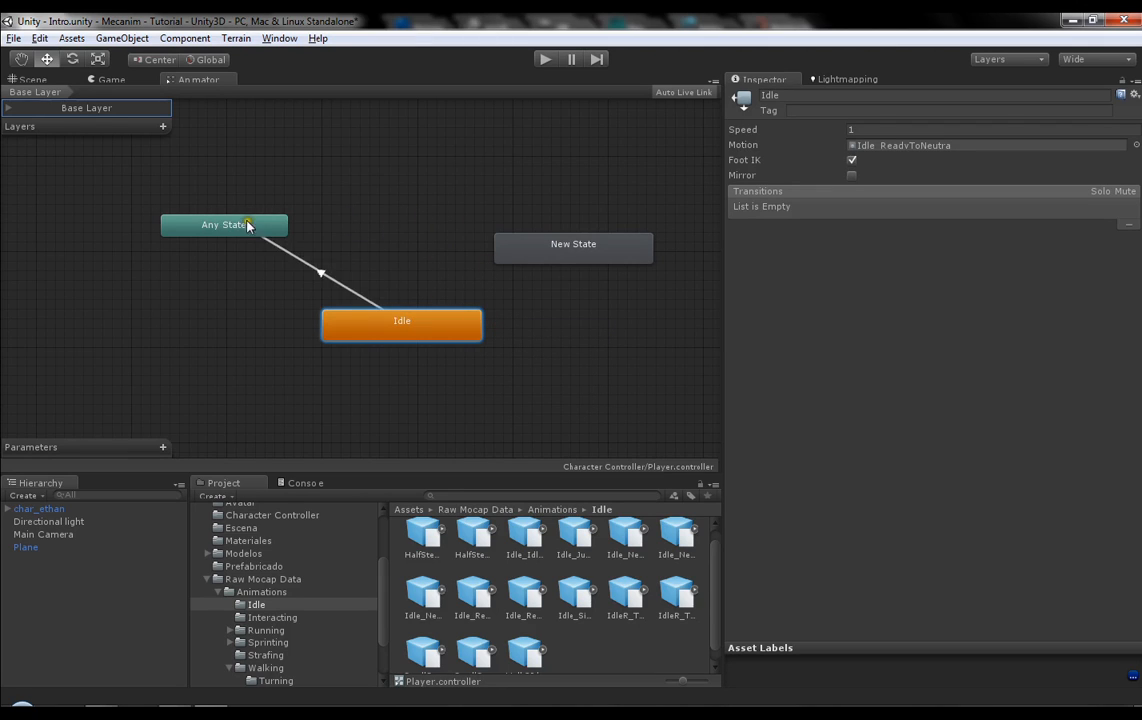
left_click(544, 262)
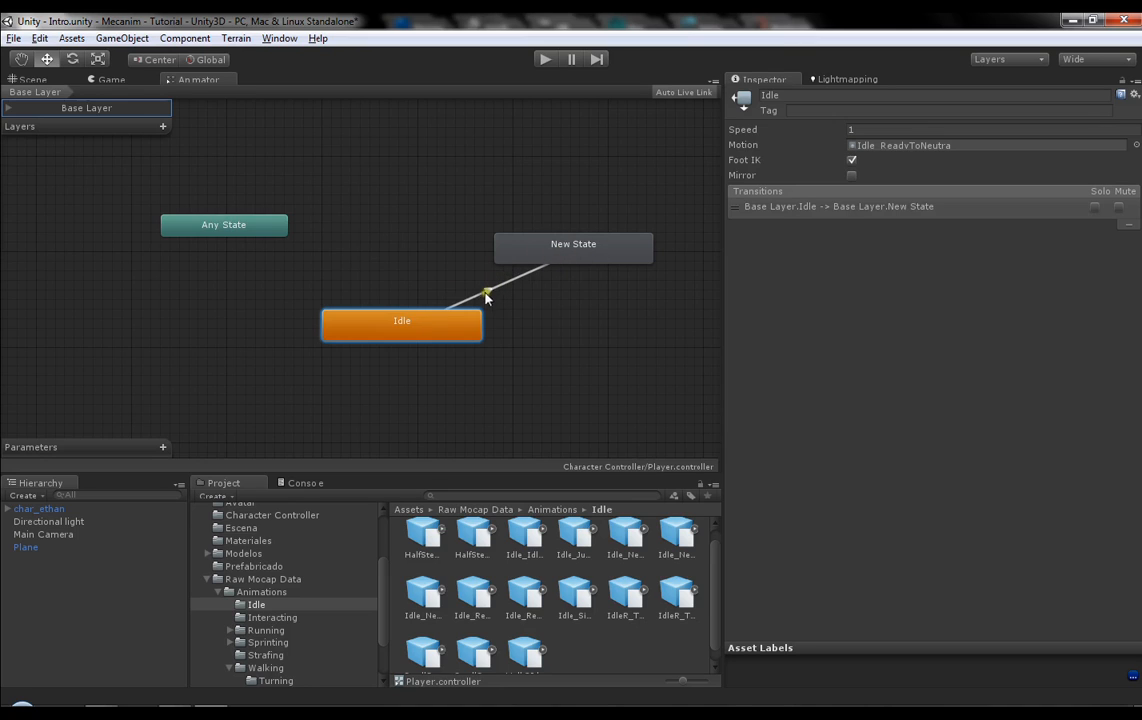
left_click_drag(458, 320, 630, 328)
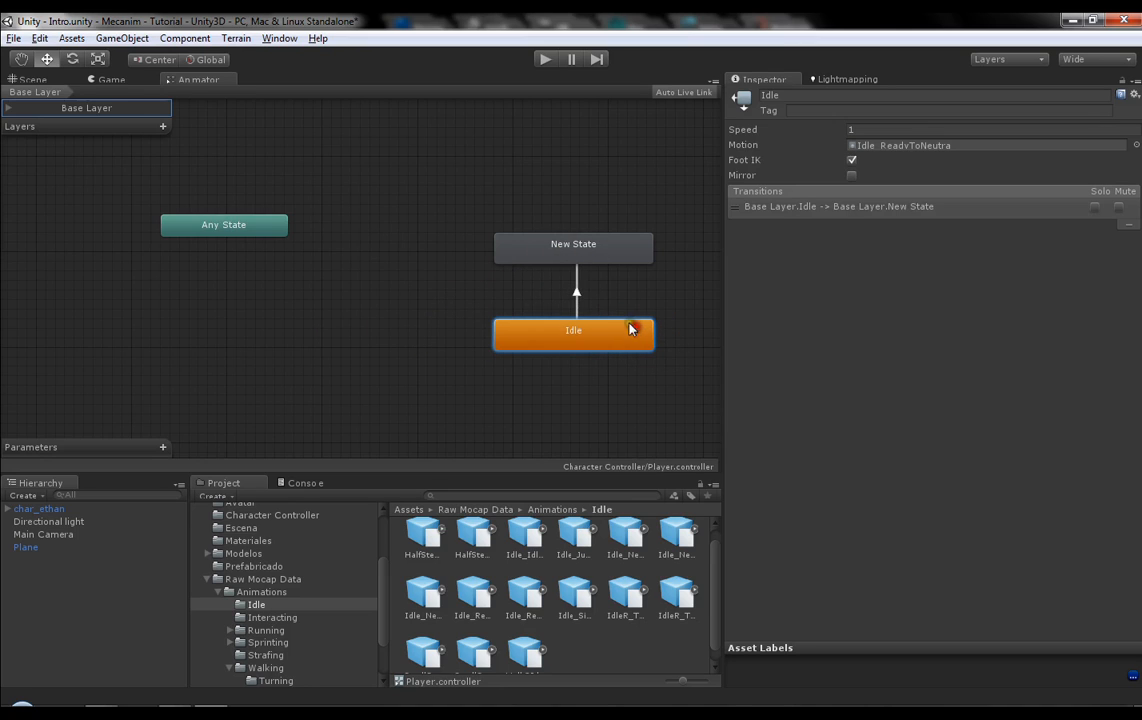
middle_click_drag(669, 296, 564, 282)
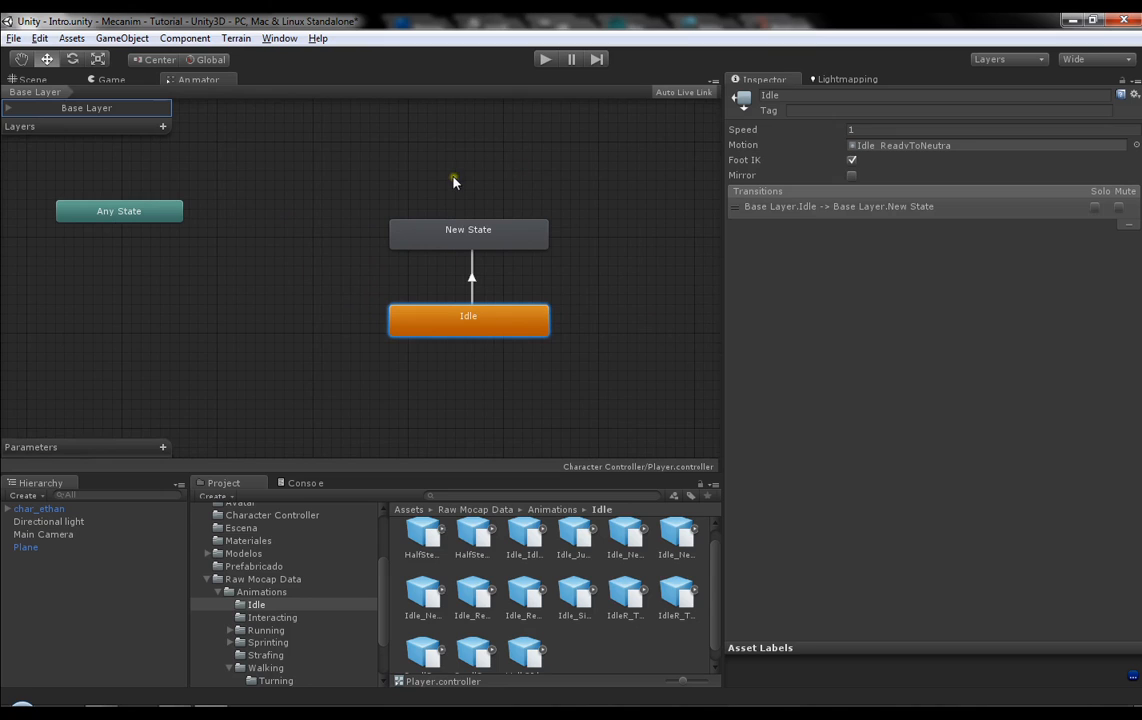
middle_click_drag(481, 280, 488, 292)
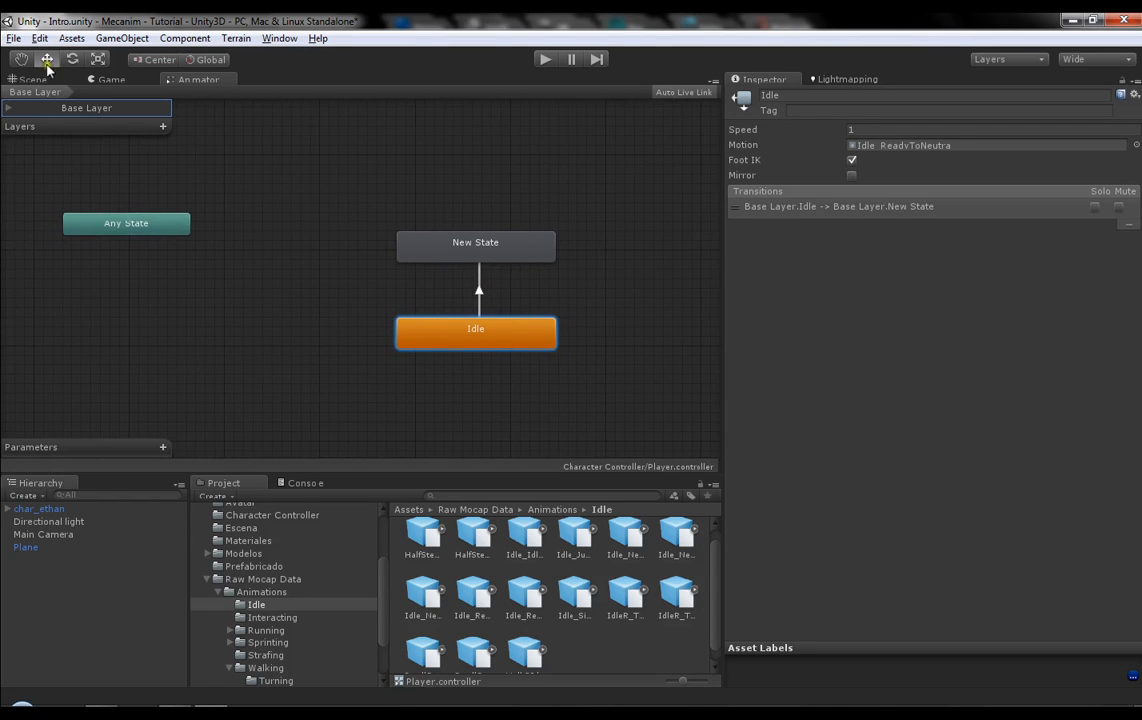
Step: Rotate the Main Camera in the scene to about -89 degrees around Y so that it faces the character
left_click(107, 79)
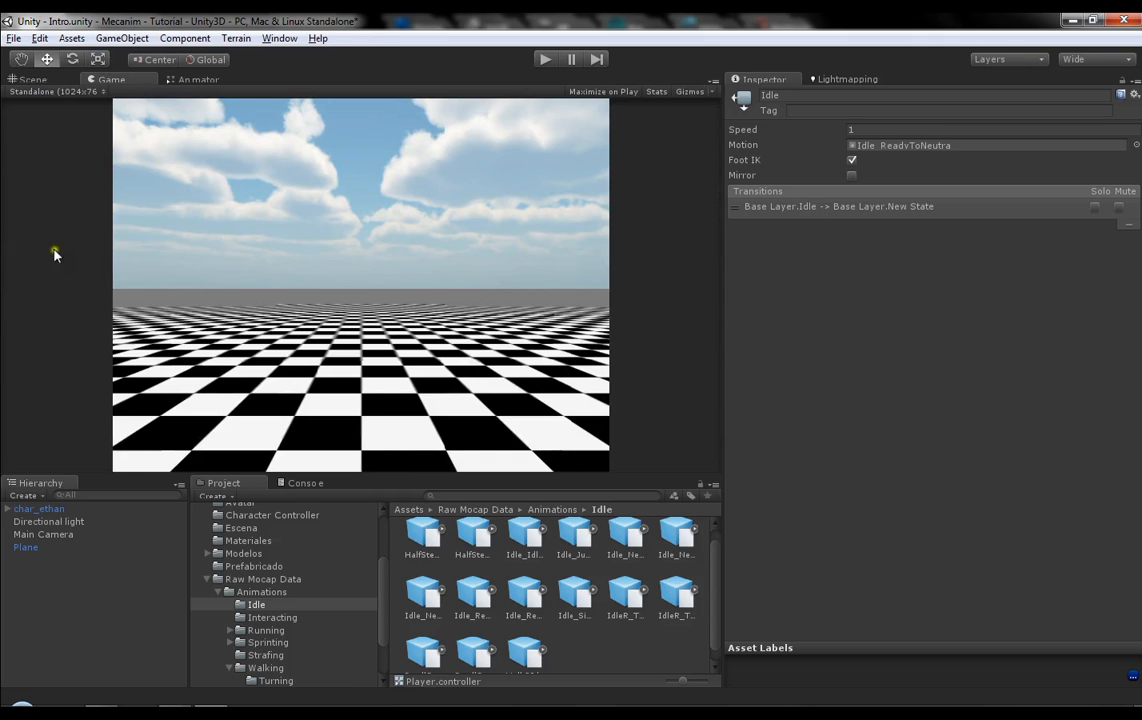
left_click(33, 79)
left_click(44, 534)
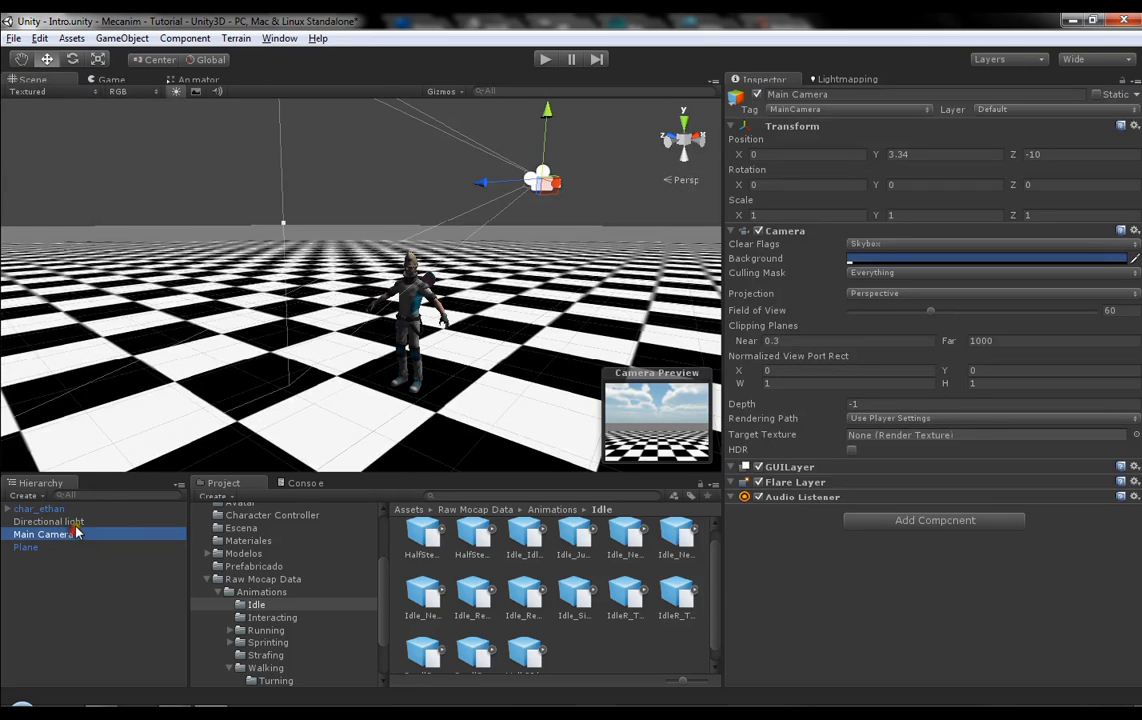
left_click_drag(440, 290, 520, 258, "alt")
key("e")
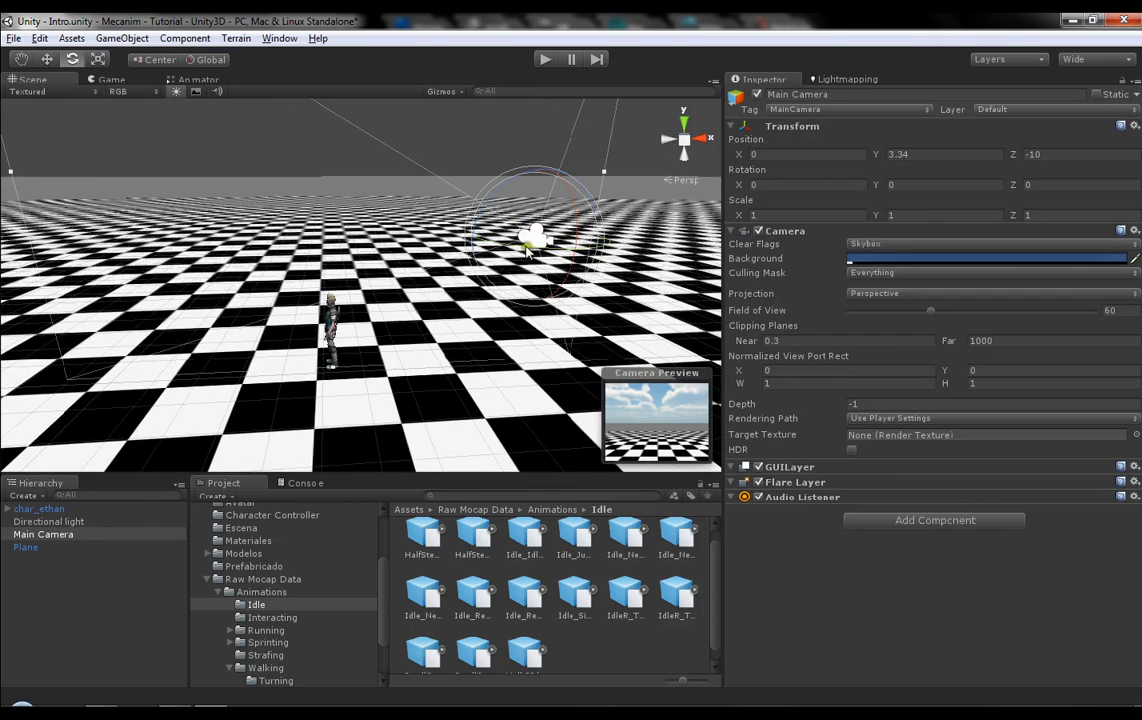
left_click_drag(470, 225, 744, 238)
Step: Make the Main Camera a child of char_ethan in the scene hierarchy
left_click_drag(535, 262, 418, 249, "alt")
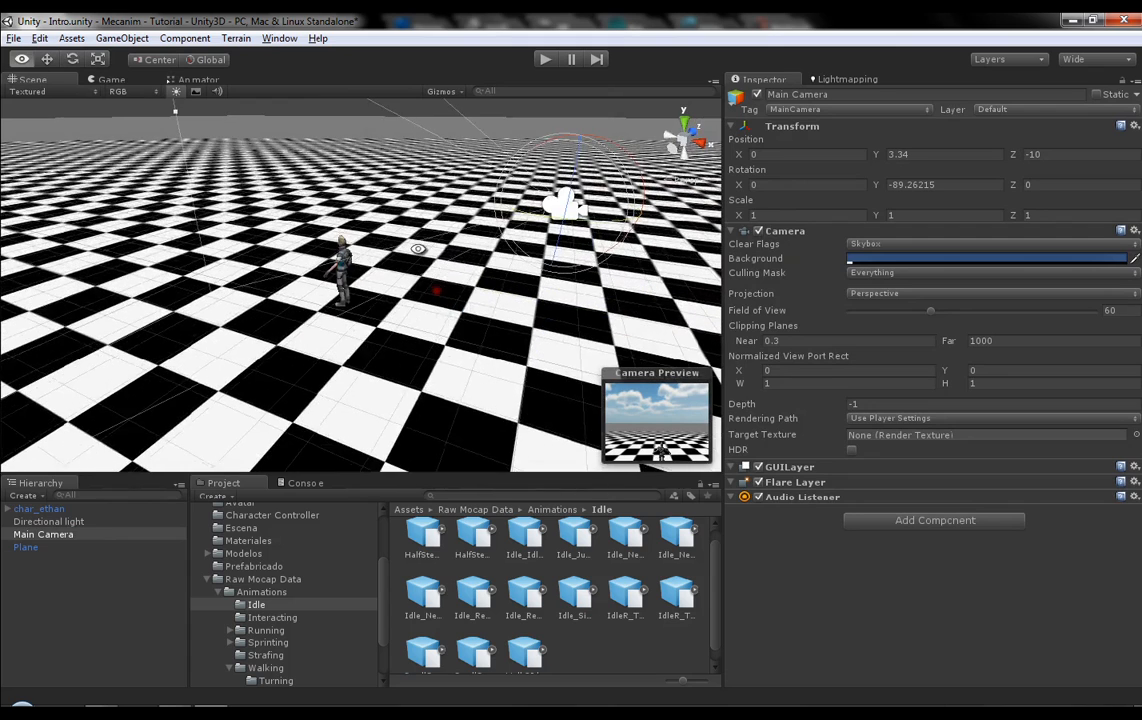
left_click_drag(46, 534, 38, 508)
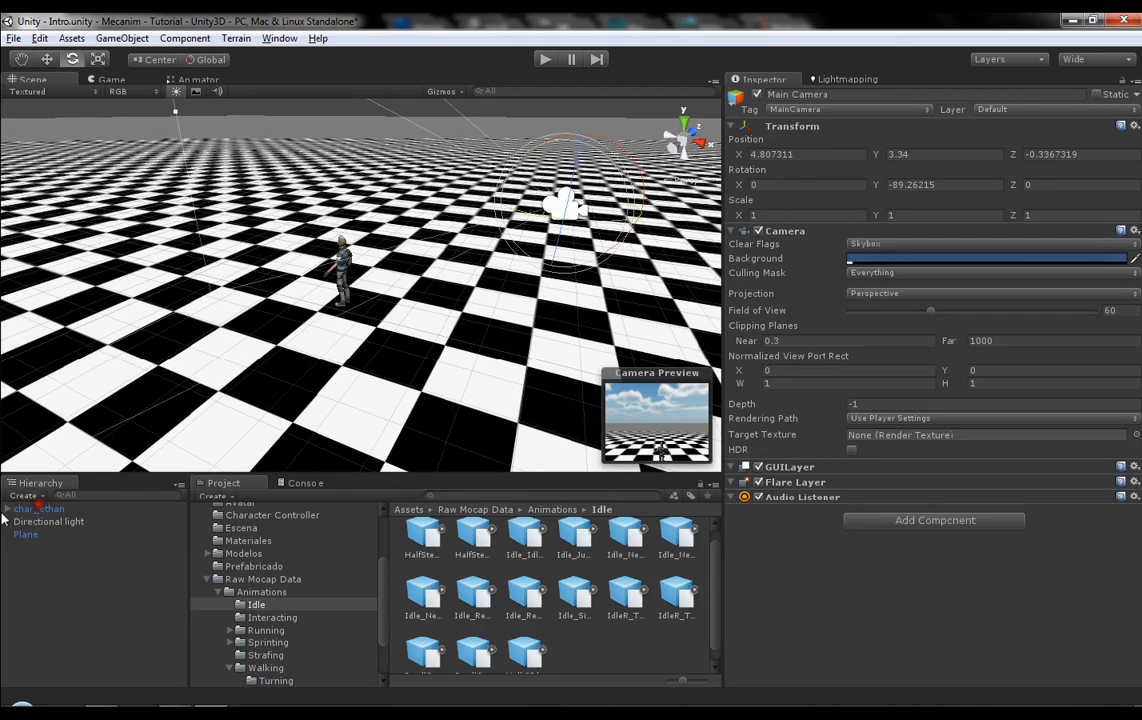
Step: Set the Main Camera's Y rotation to -90 and its position under char_ethan to 0, 0, 0
left_click(8, 509)
left_click(61, 598)
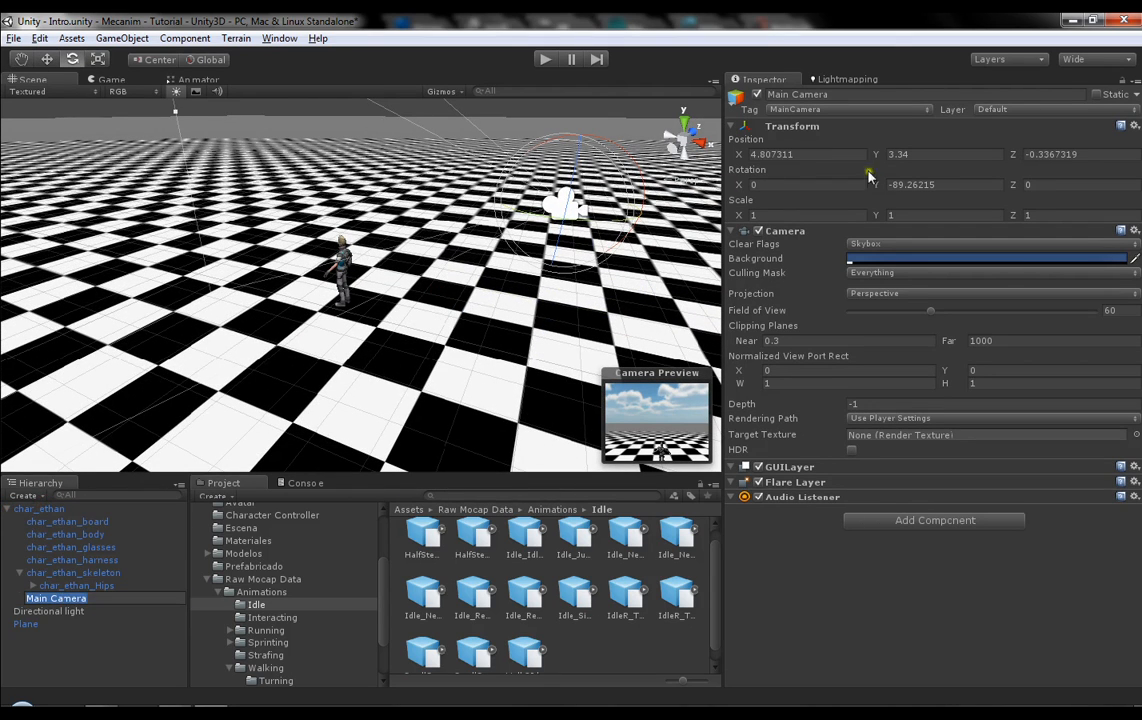
left_click(928, 184)
type("-90")
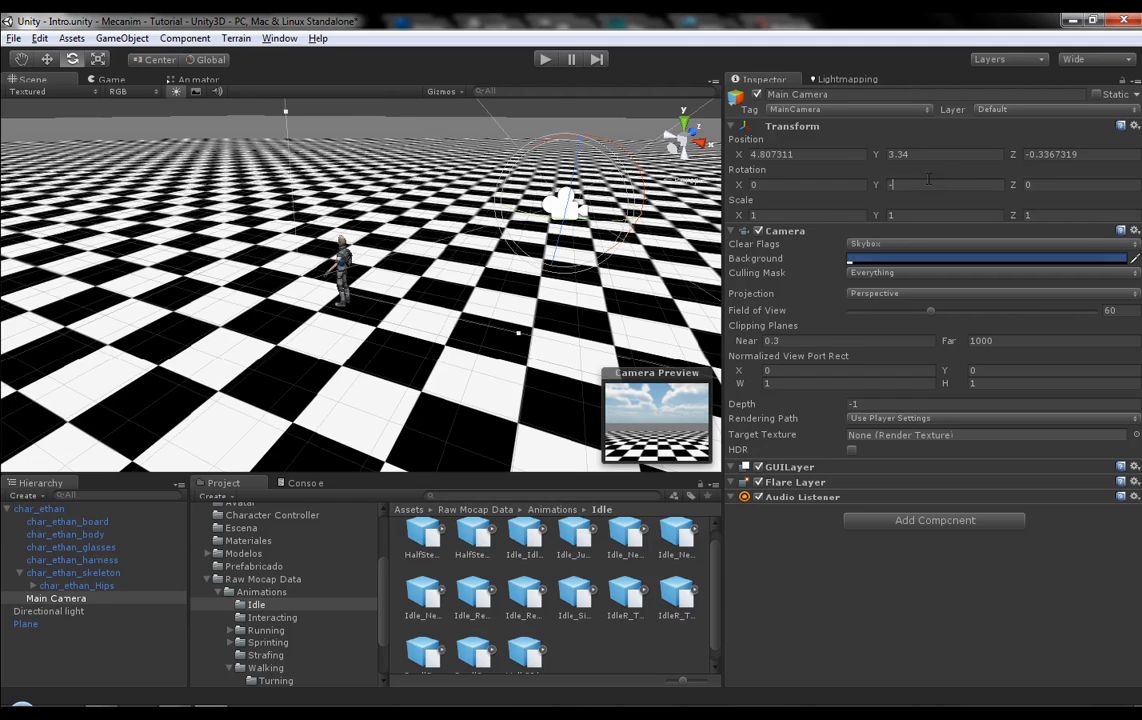
left_click(810, 153)
type("0")
key("Tab")
type("0")
key("Tab")
type("0")
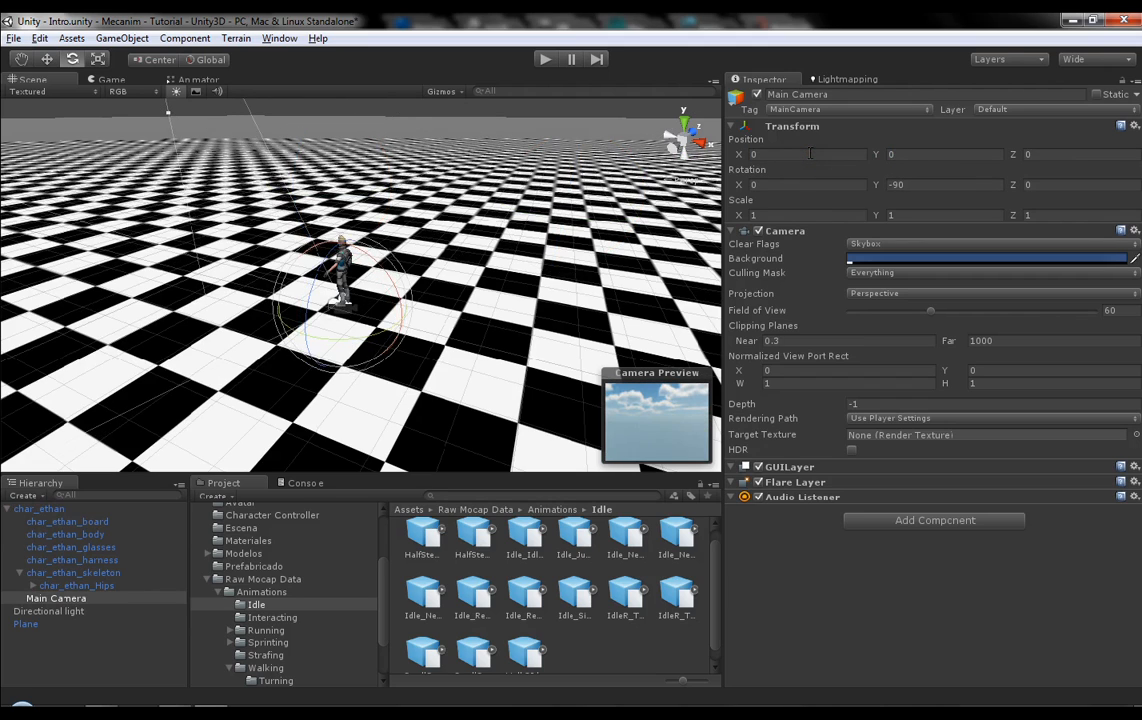
Step: Move the Main Camera behind the character to about X 3.04, Y 1.60, and detach it from char_ethan in the scene hierarchy
left_click_drag(268, 252, 373, 263, "alt")
key("w")
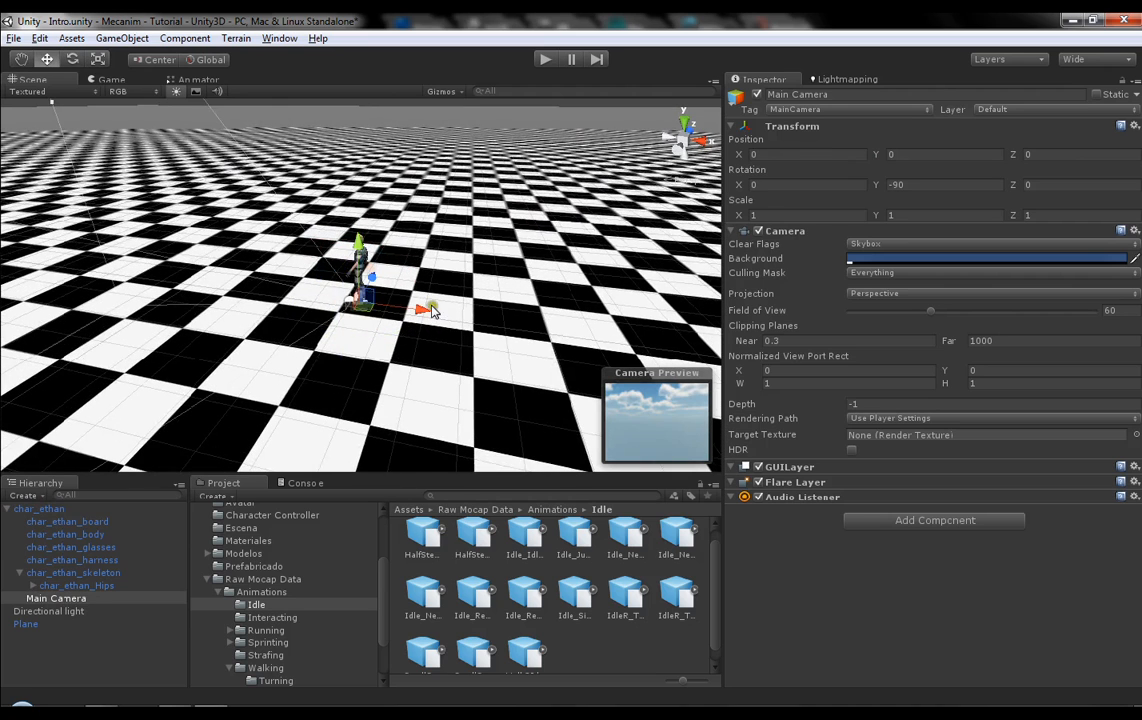
left_click_drag(406, 308, 519, 318)
left_click_drag(486, 270, 489, 215)
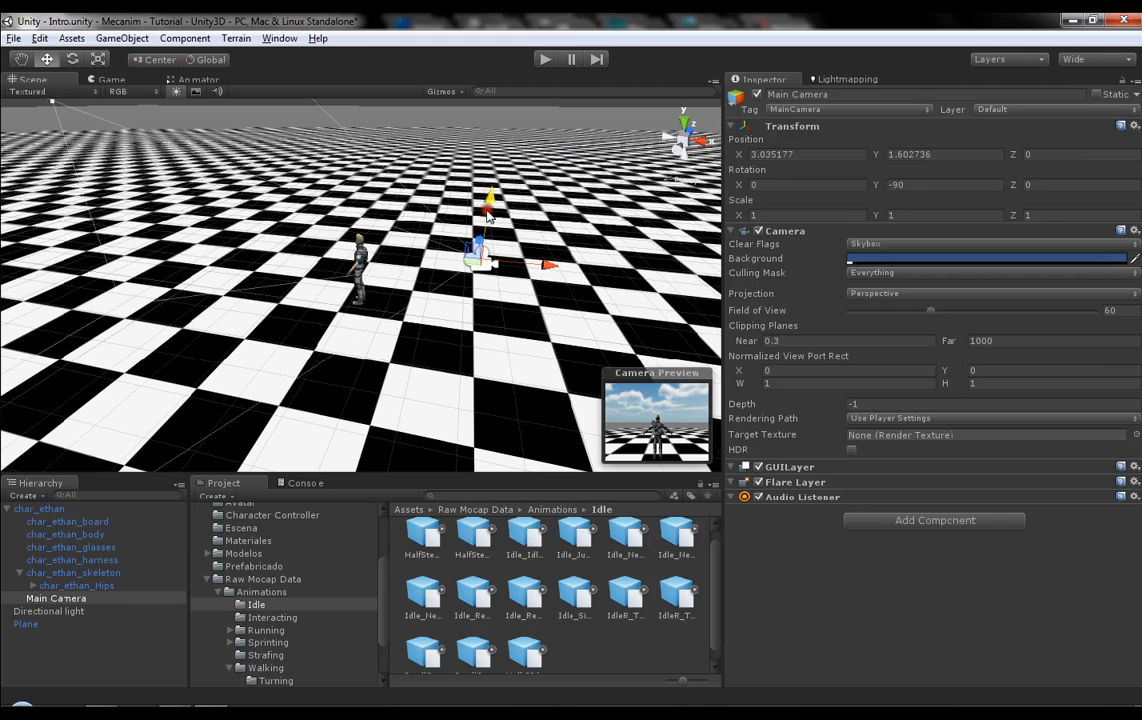
left_click_drag(56, 598, 72, 640)
Step: Run the scene, examine char_ethan's pose up close from several sides in the Scene view, and stop playback
left_click(547, 58)
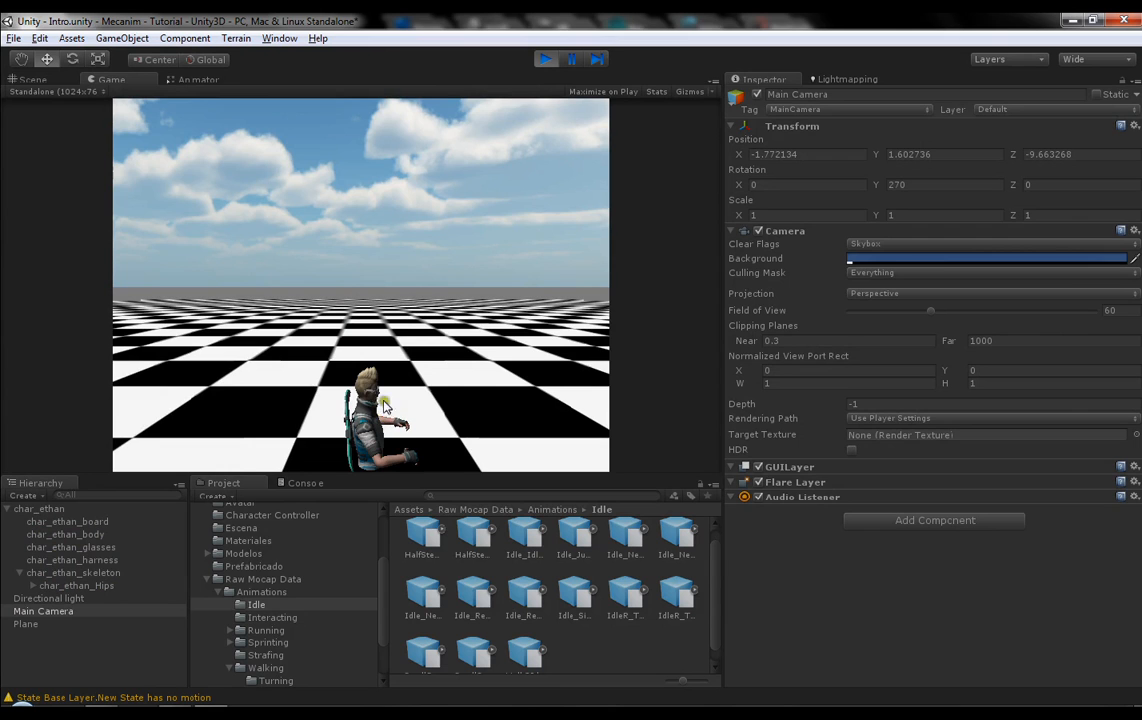
left_click(55, 79)
left_click_drag(425, 258, 460, 260, "alt")
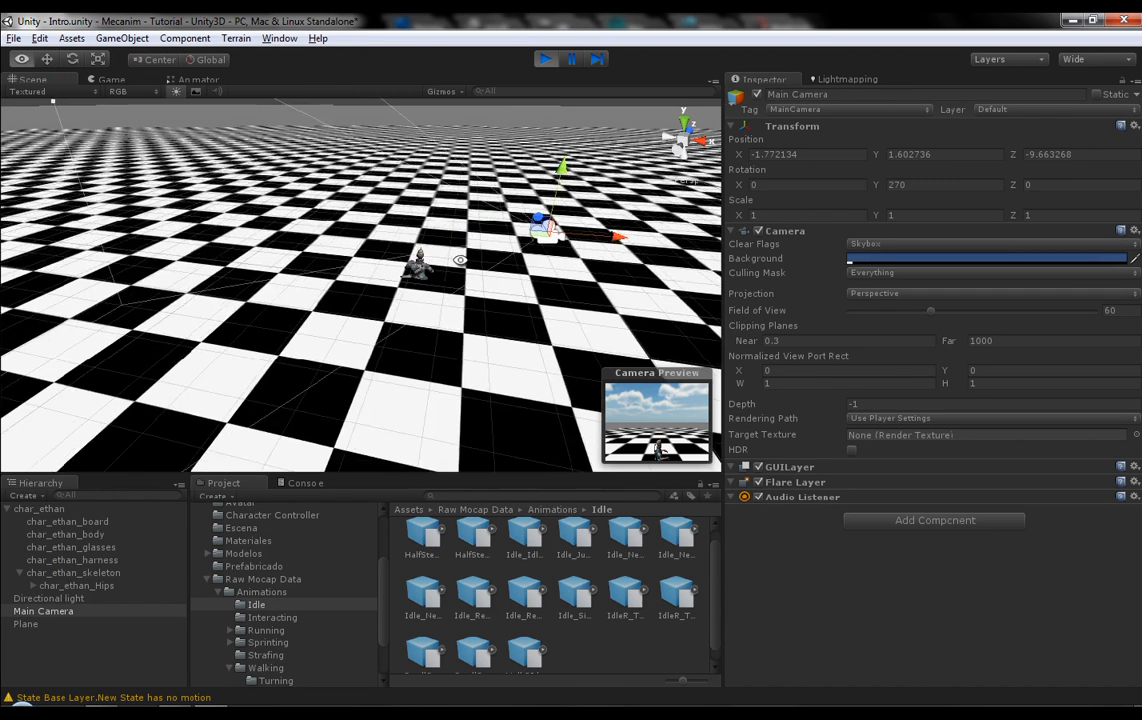
left_click(416, 266)
key("f")
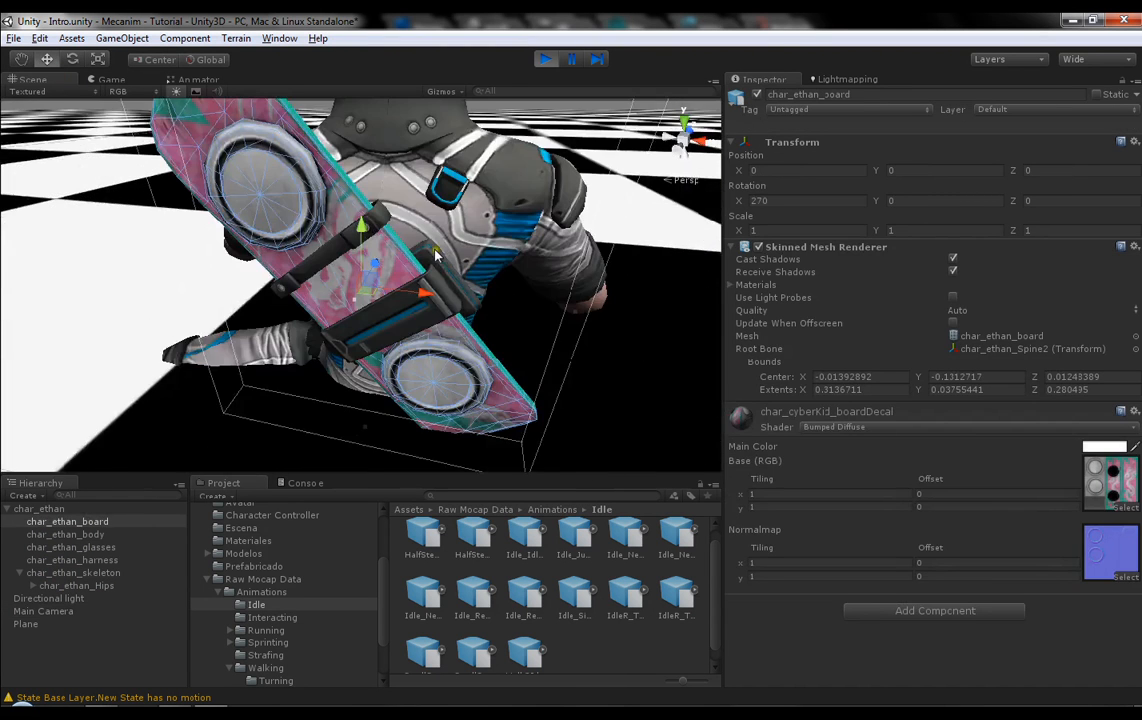
left_click(153, 592)
left_click(40, 508)
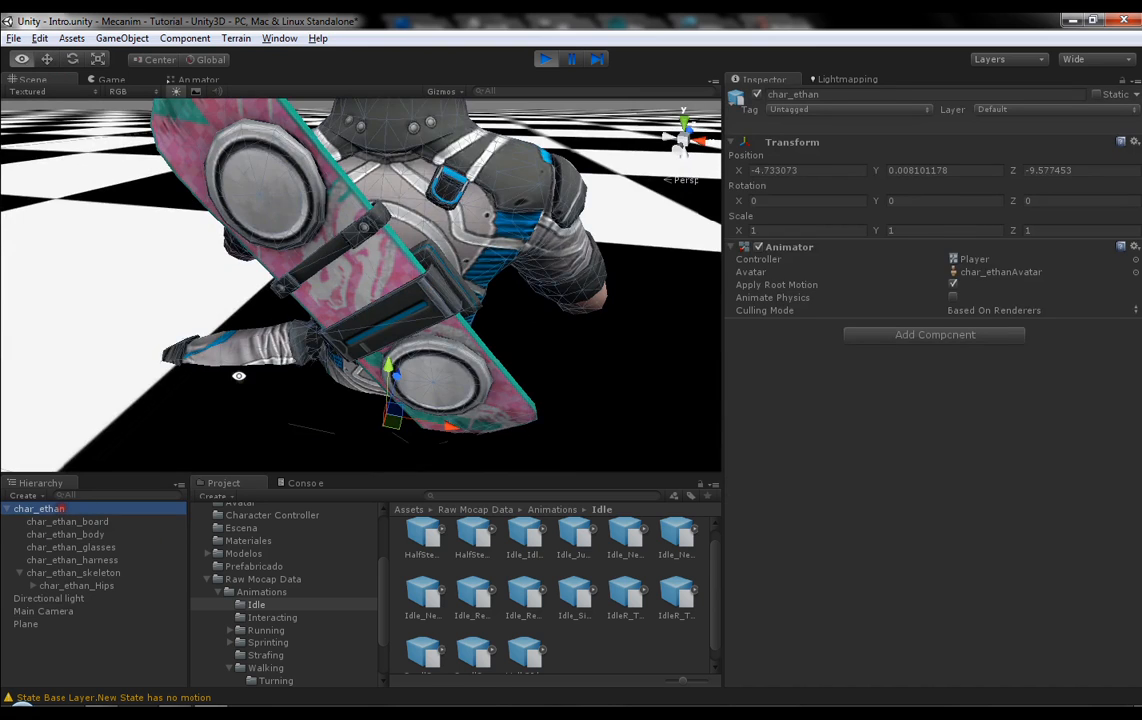
left_click_drag(239, 376, 189, 334, "alt")
scroll(189, 334, "down", 5)
left_click_drag(292, 322, 506, 311, "alt")
scroll(506, 311, "down", 4)
left_click_drag(393, 308, 372, 225, "alt")
left_click(545, 59)
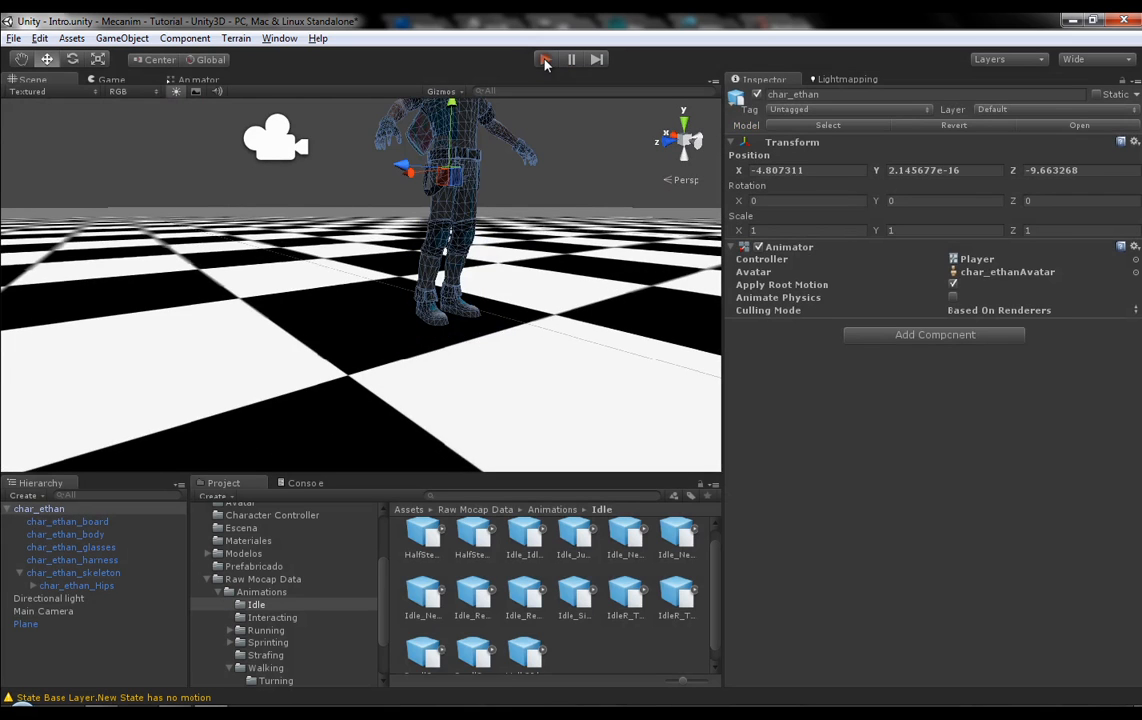
Step: Inspect the properties of New State in the Base Layer, check the console, and clear it
left_click_drag(300, 205, 384, 342, "alt")
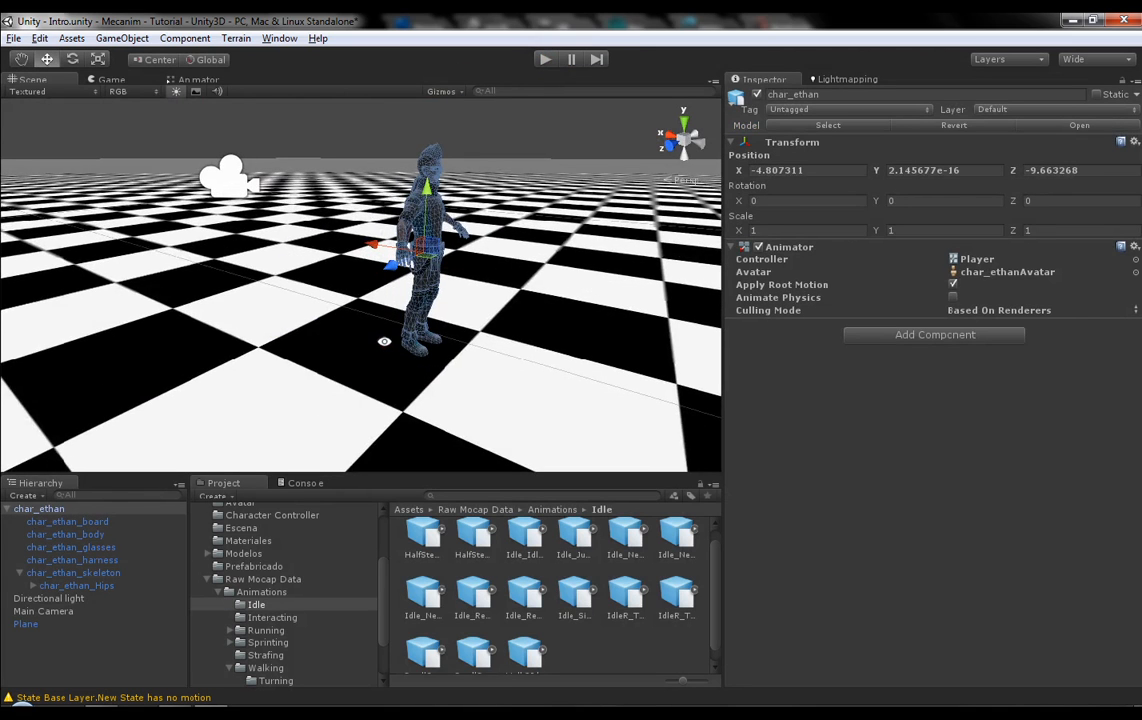
left_click(199, 79)
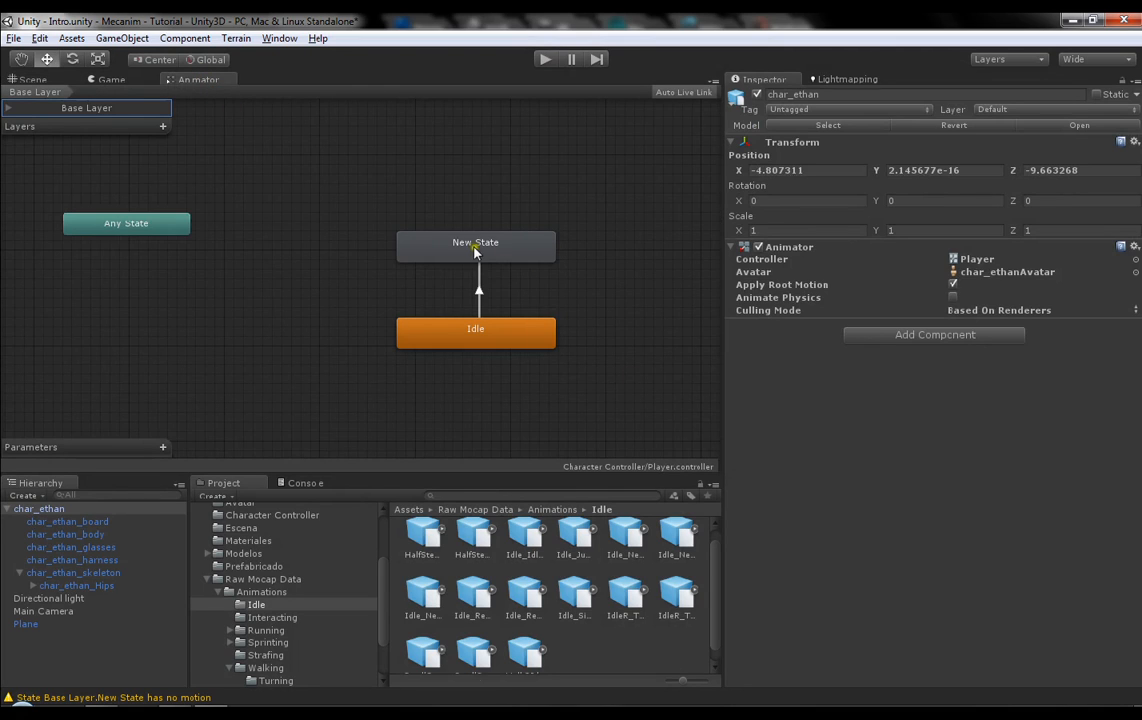
left_click(472, 246)
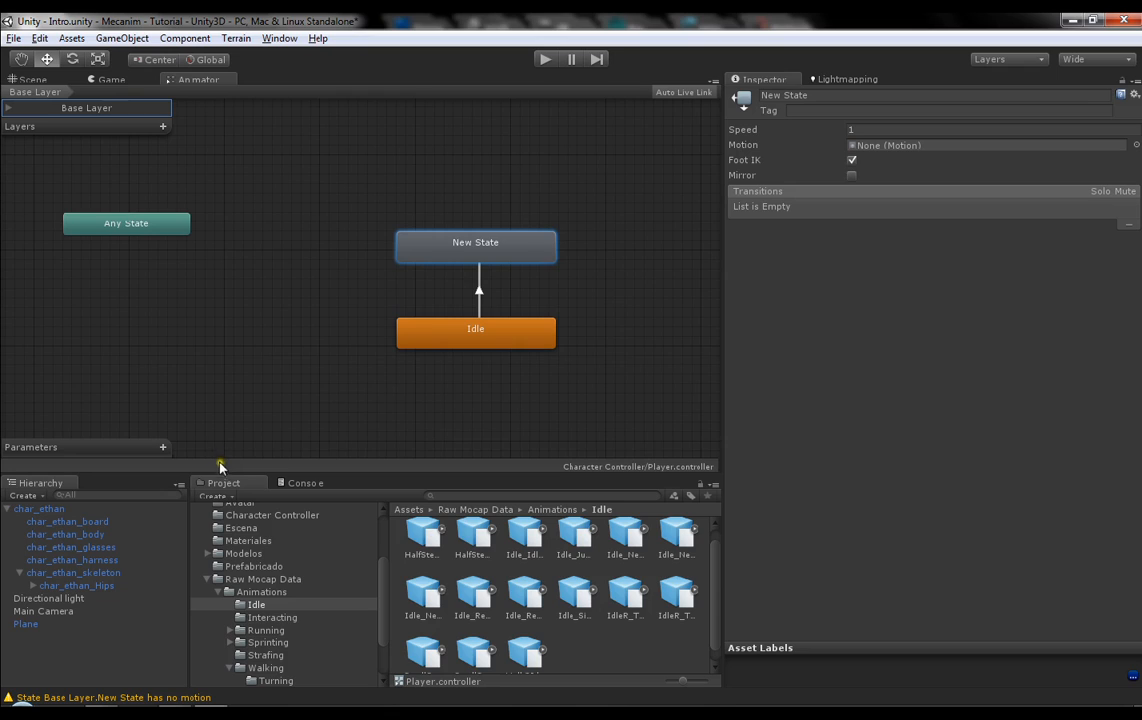
left_click(296, 483)
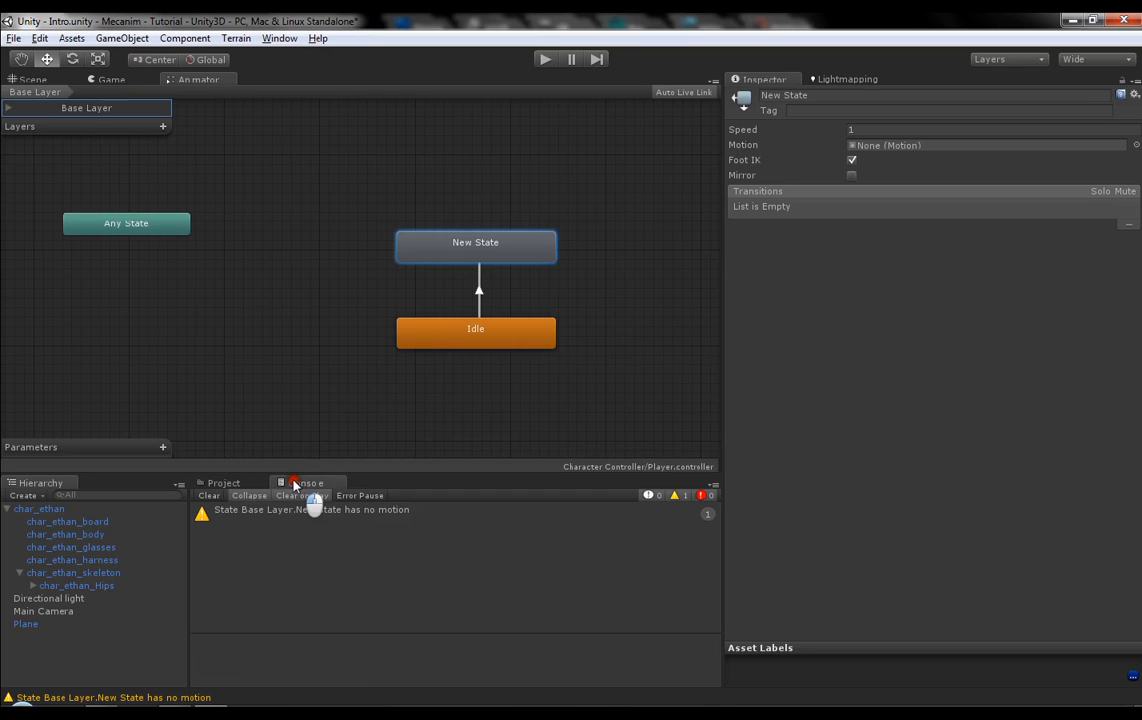
left_click(216, 497)
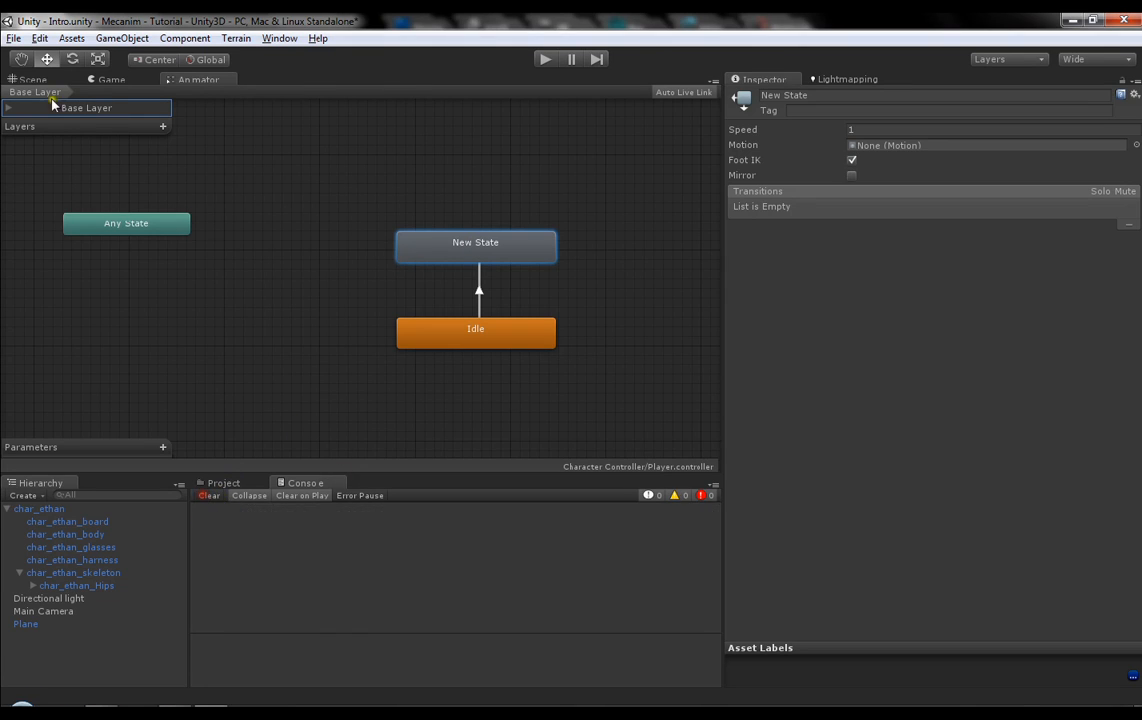
Step: Set char_ethan's Y rotation to -90 and test the scene briefly in play mode
left_click(34, 79)
left_click_drag(398, 325, 496, 316, "alt")
left_click(405, 295)
left_click(53, 509)
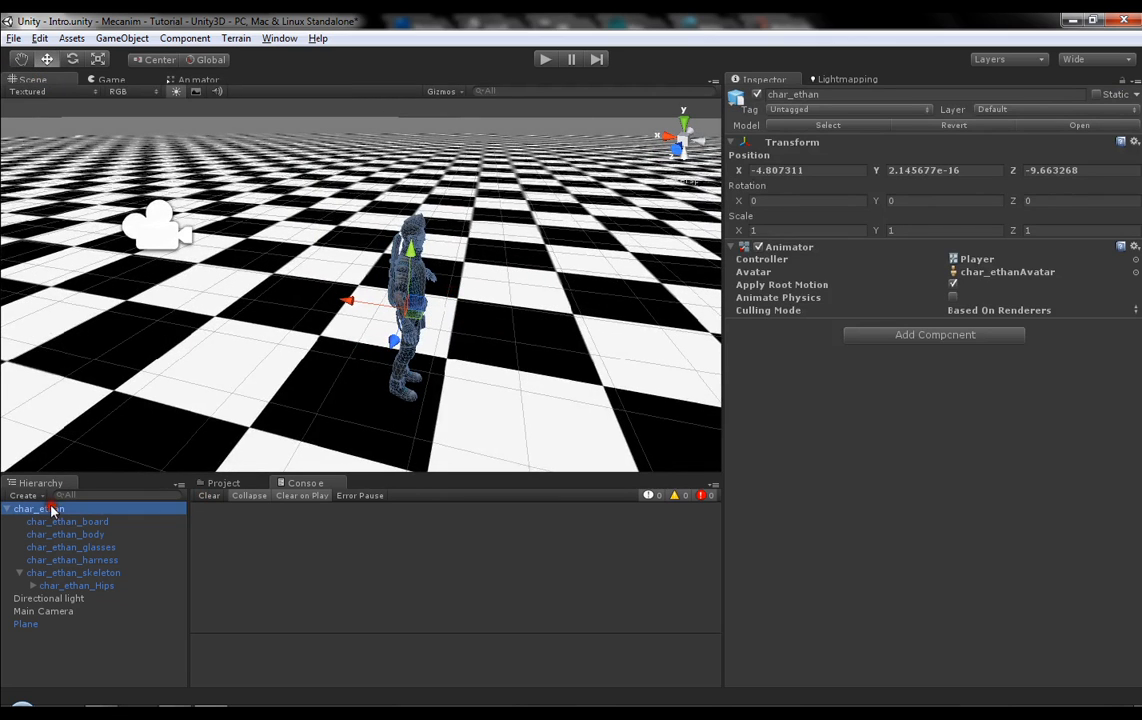
middle_click_drag(460, 333, 466, 340)
left_click_drag(466, 340, 525, 344, "alt")
left_click(940, 196)
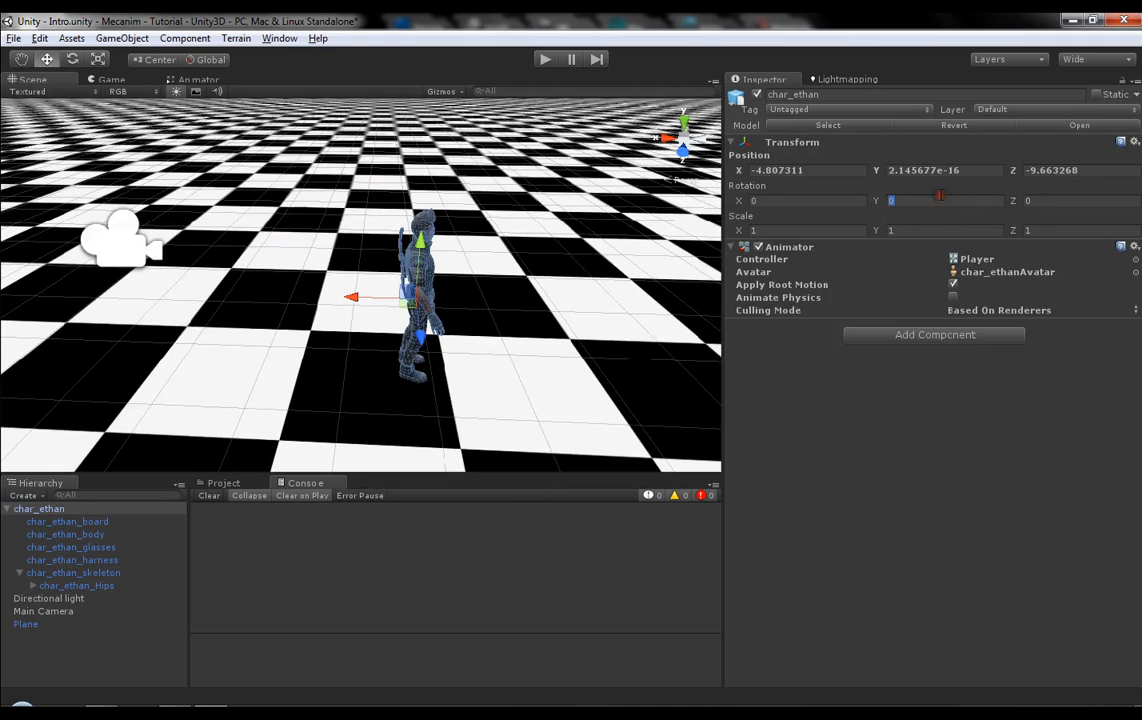
type("-90")
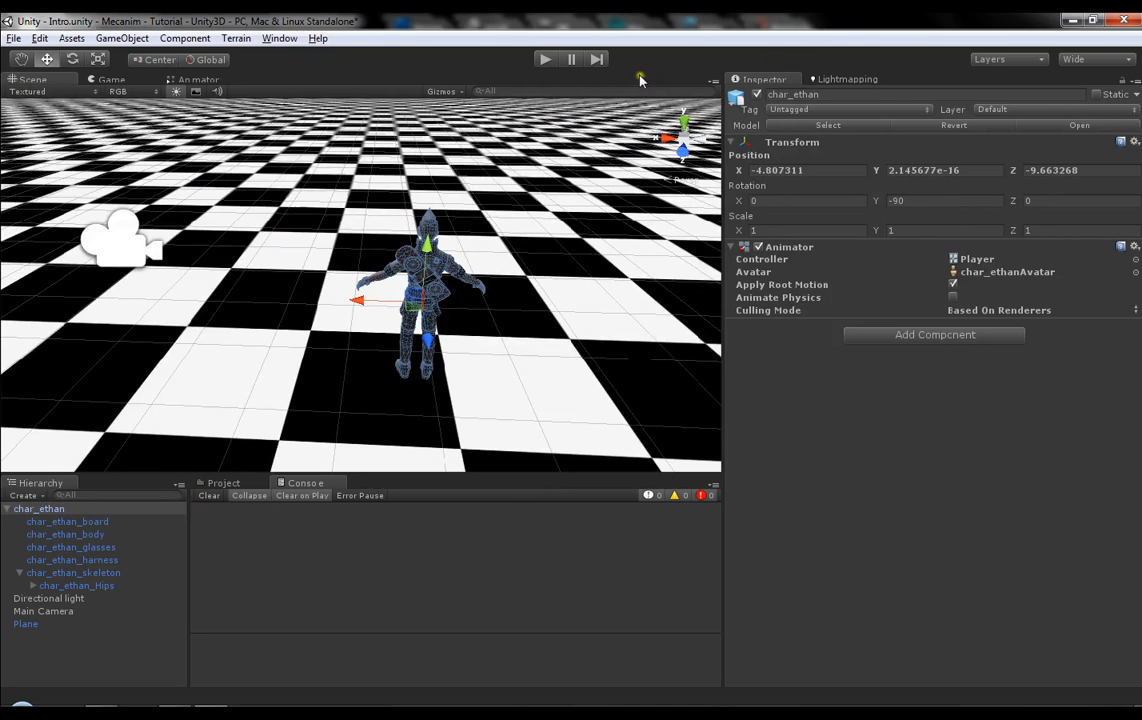
left_click(541, 55)
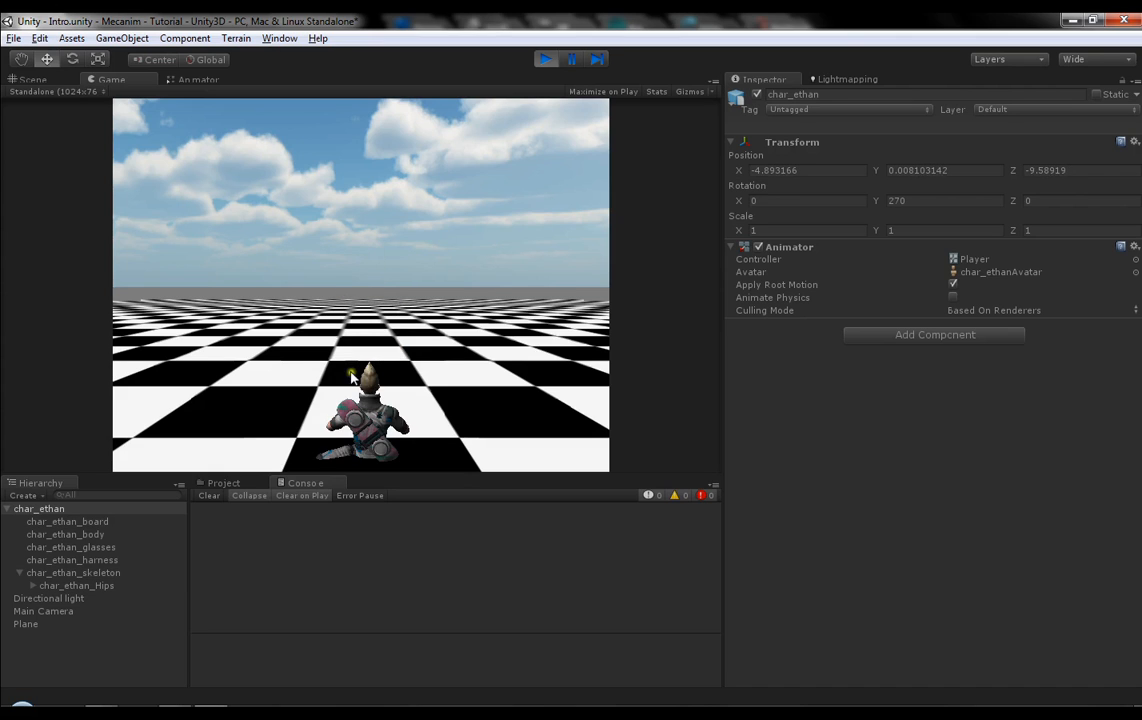
left_click(545, 59)
Step: Dock the Animator view beside the Scene view with the Idle and New State nodes in sight
left_click_drag(197, 79, 492, 263)
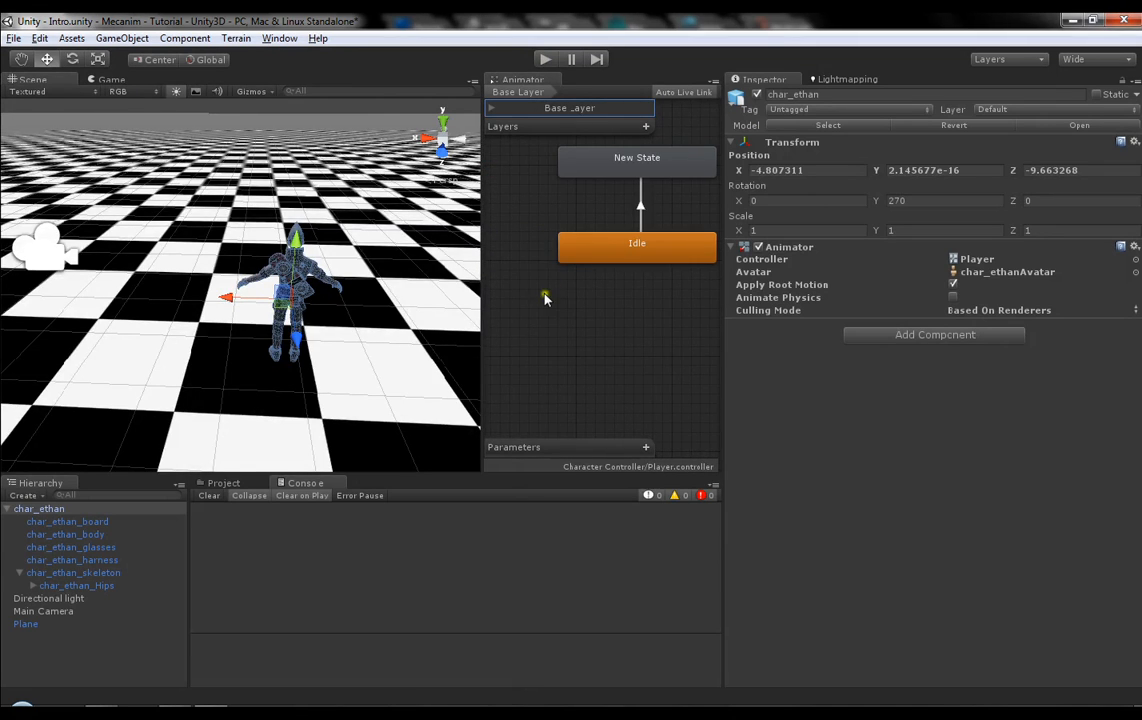
middle_click_drag(586, 288, 553, 322)
middle_click_drag(648, 249, 643, 261)
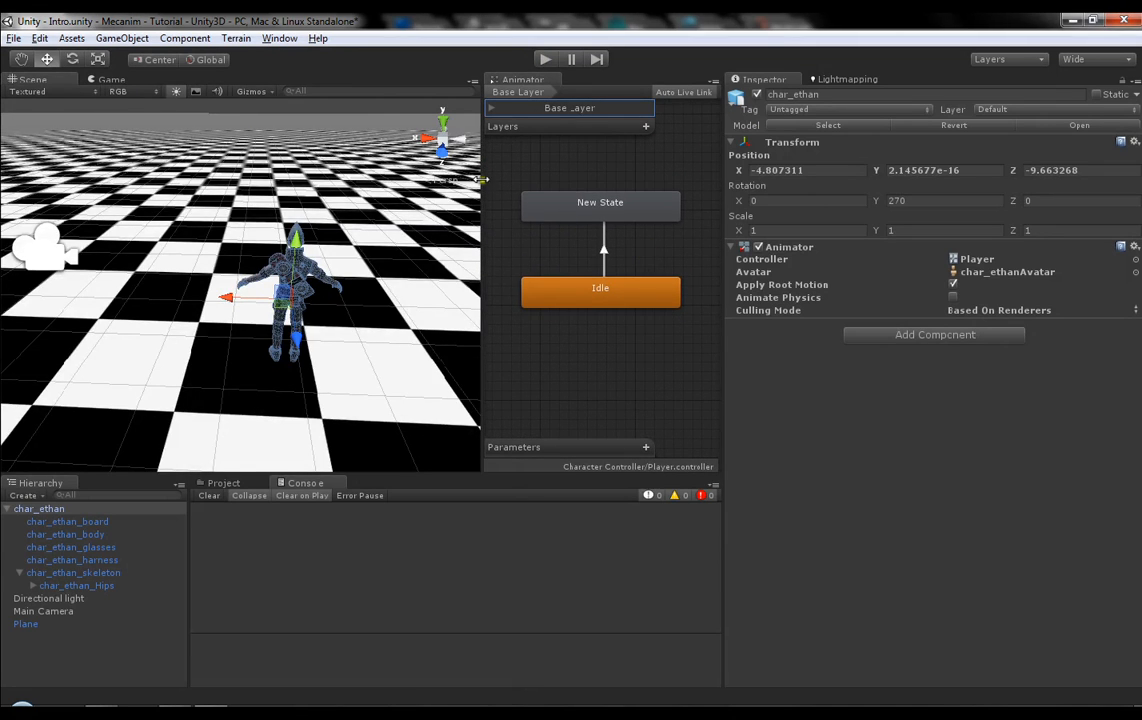
left_click_drag(519, 77, 632, 217)
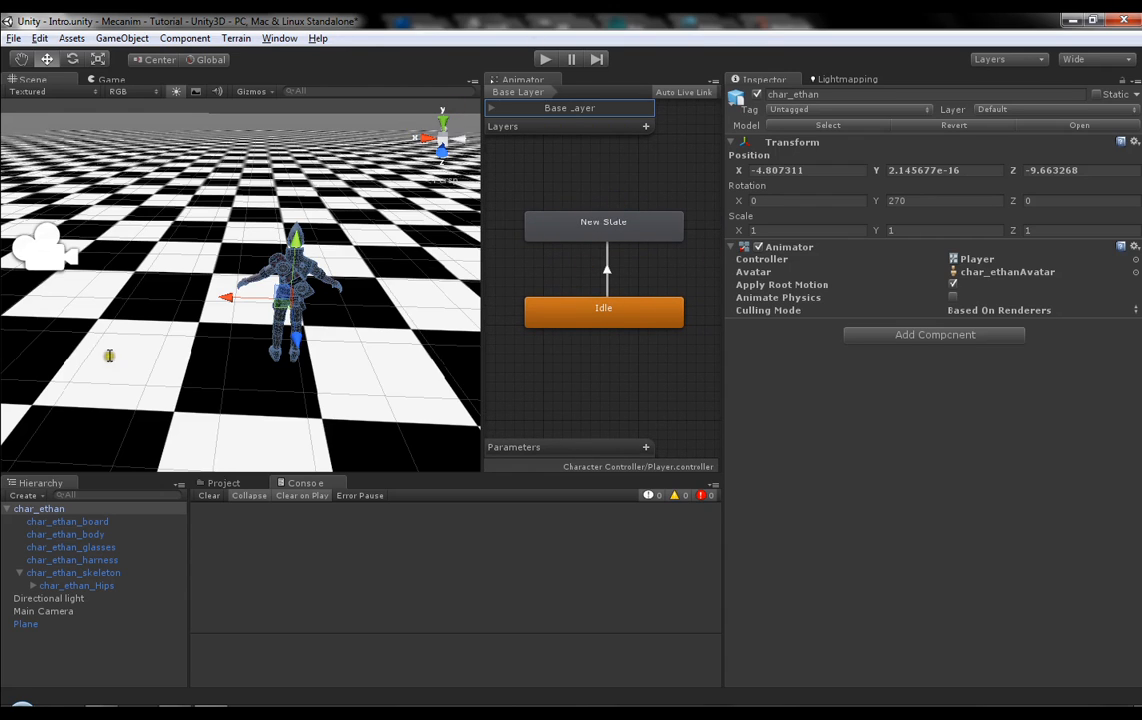
Step: Run the scene with char_ethan selected, make a transition from New State back to Idle, and stop playback
left_click(35, 508)
left_click(545, 60)
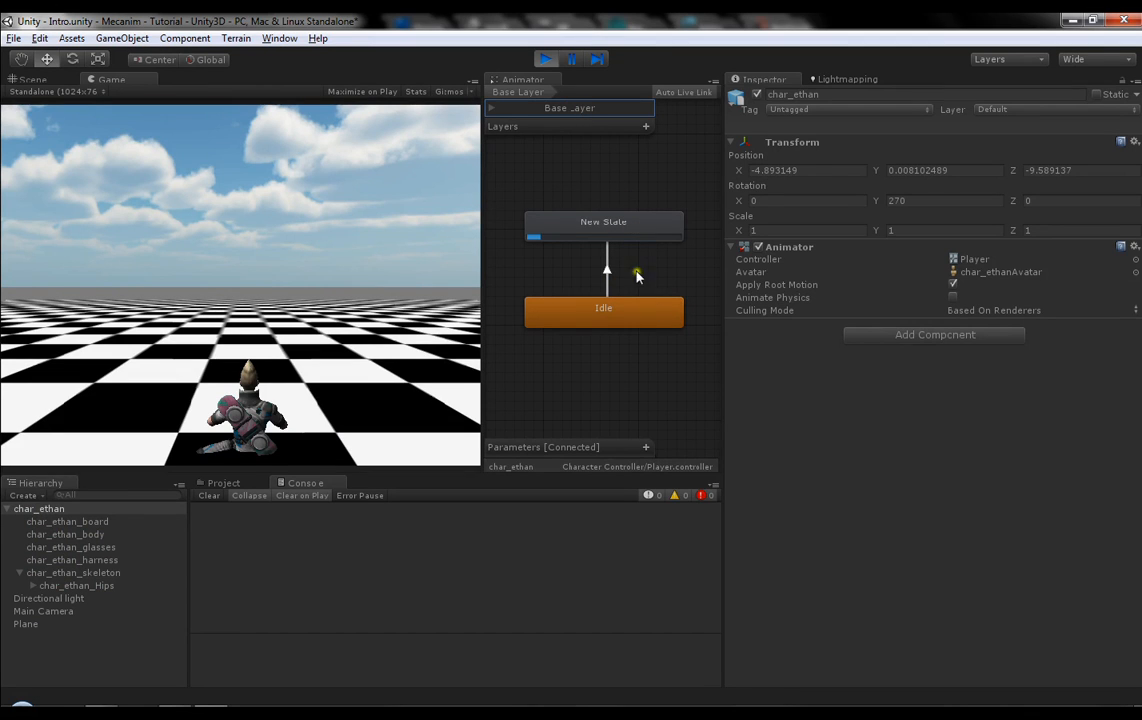
left_click(645, 230)
right_click(670, 232)
left_click(714, 239)
left_click(668, 318)
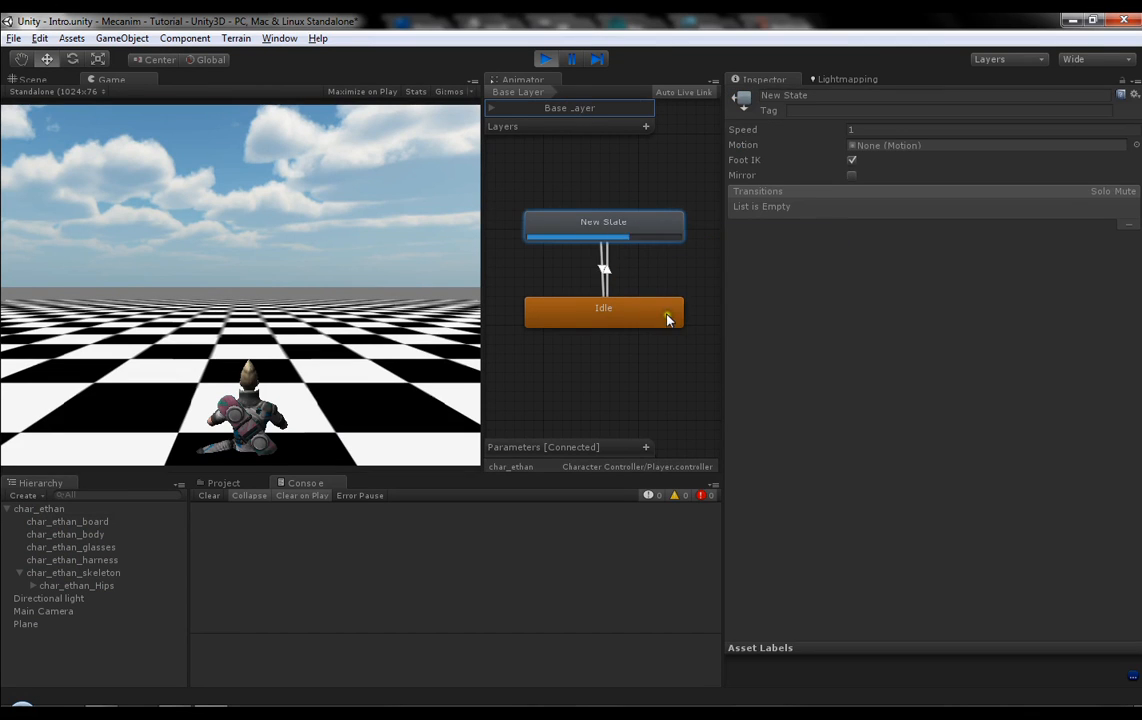
left_click_drag(617, 311, 606, 309)
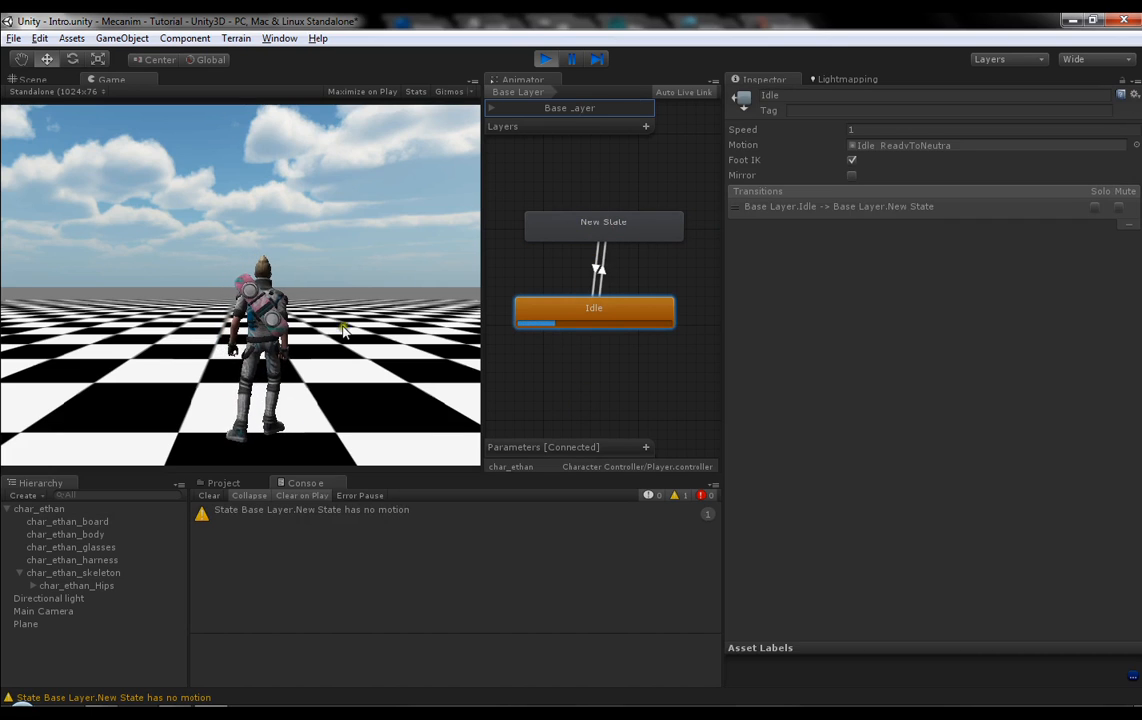
left_click(545, 59)
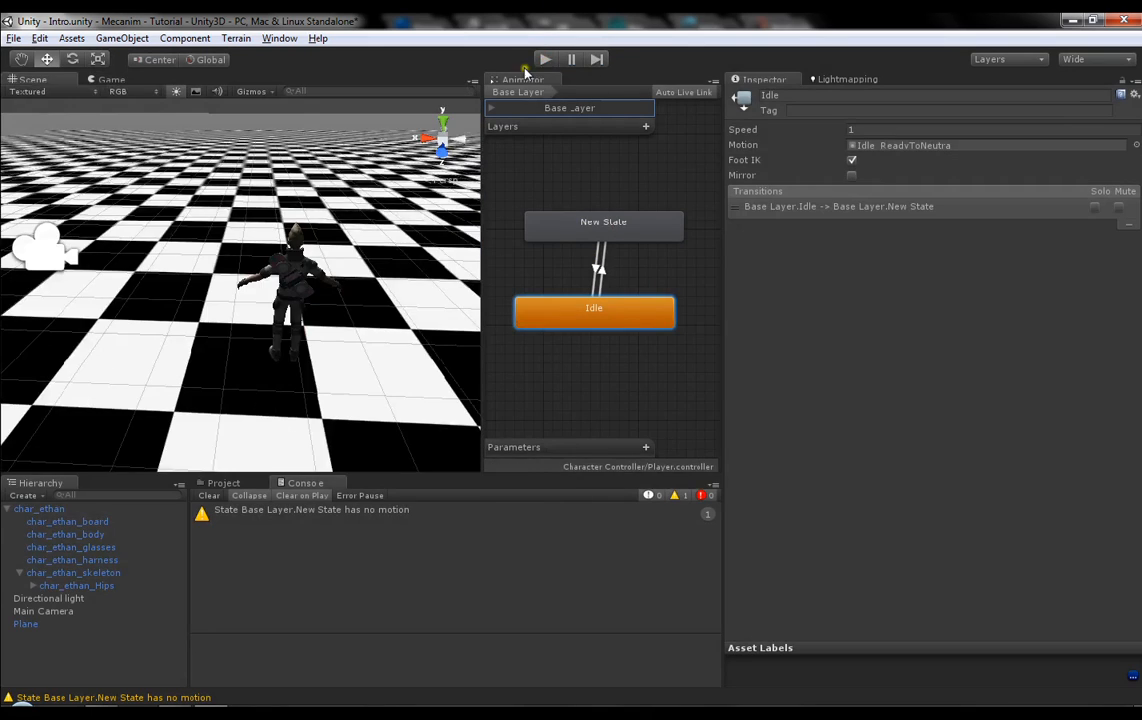
Step: Dock the Animator view back with the Scene and Game views and enlarge the upper view area
left_click_drag(520, 80, 323, 85)
middle_click_drag(304, 188, 596, 259)
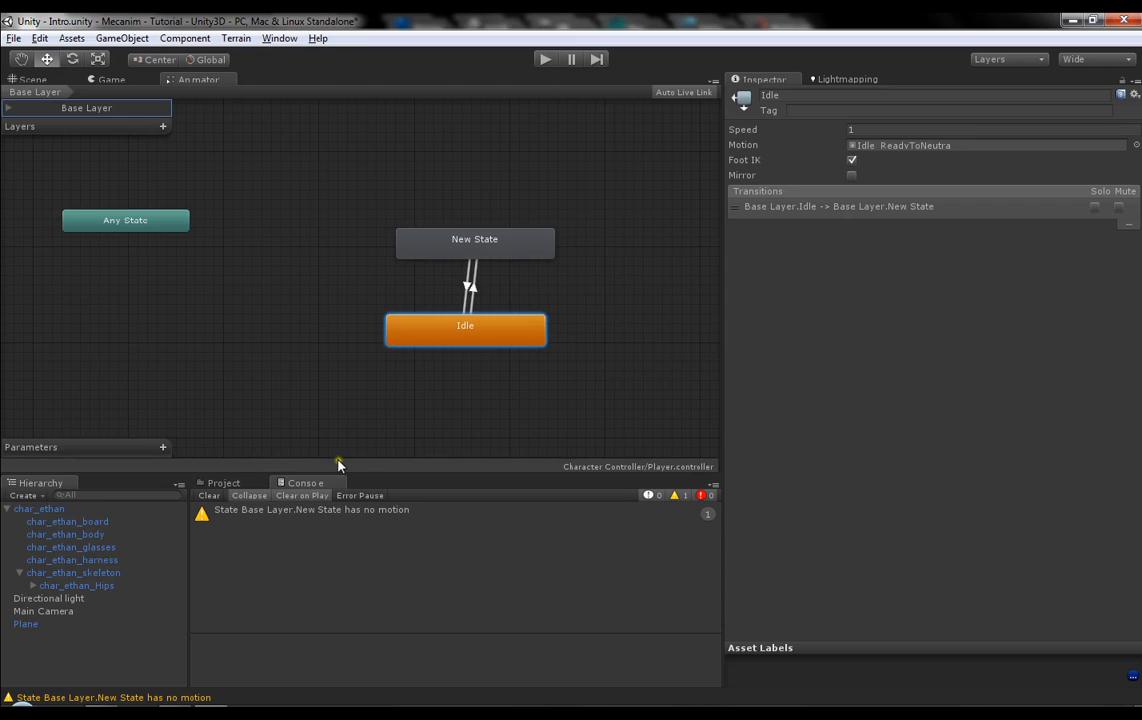
left_click_drag(377, 468, 392, 496)
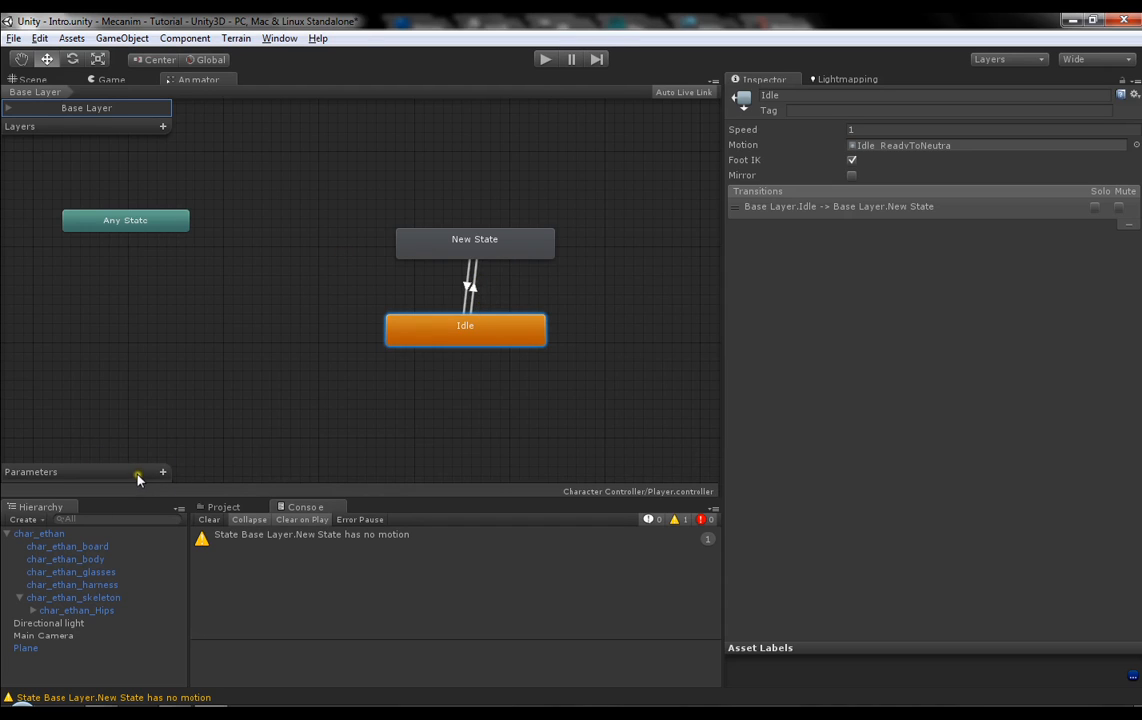
Step: Examine the Exit Time condition of the transition from Idle to New State
left_click(470, 289)
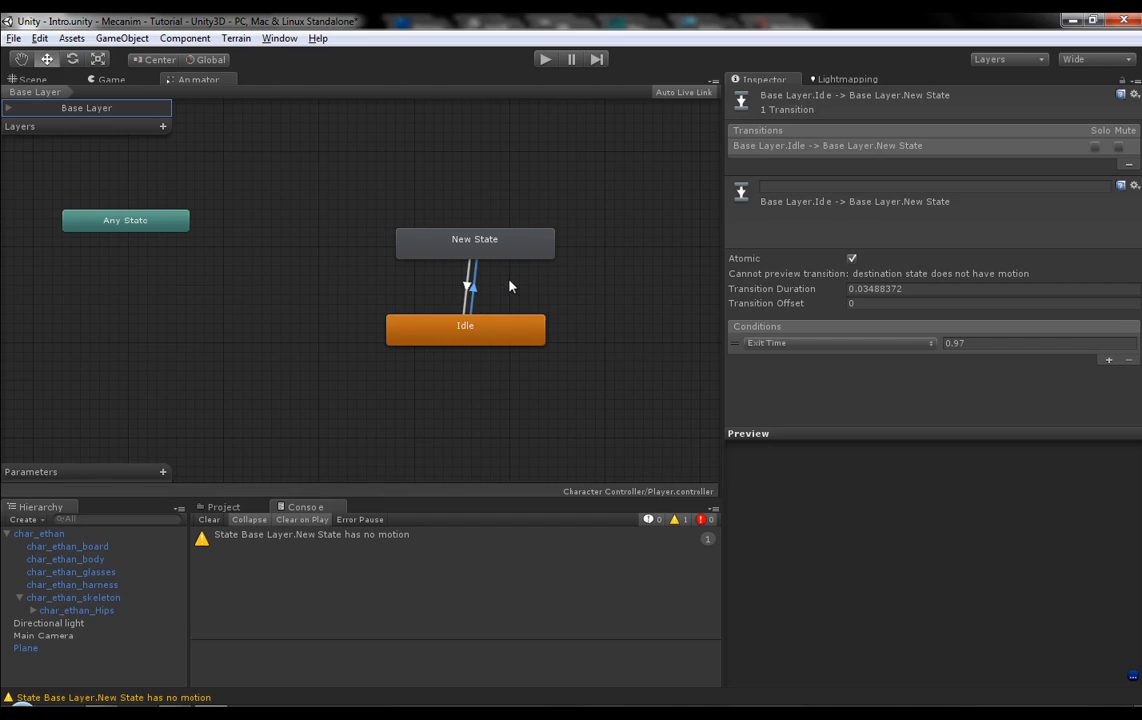
left_click(752, 344)
left_click(174, 711)
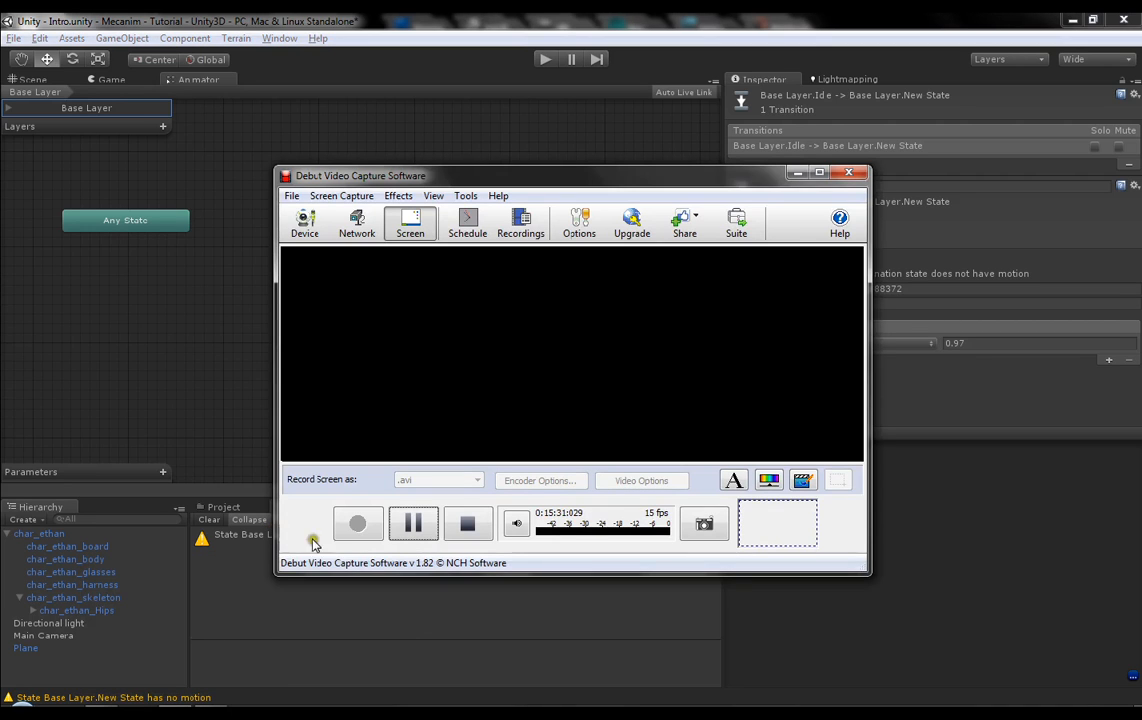
left_click(797, 175)
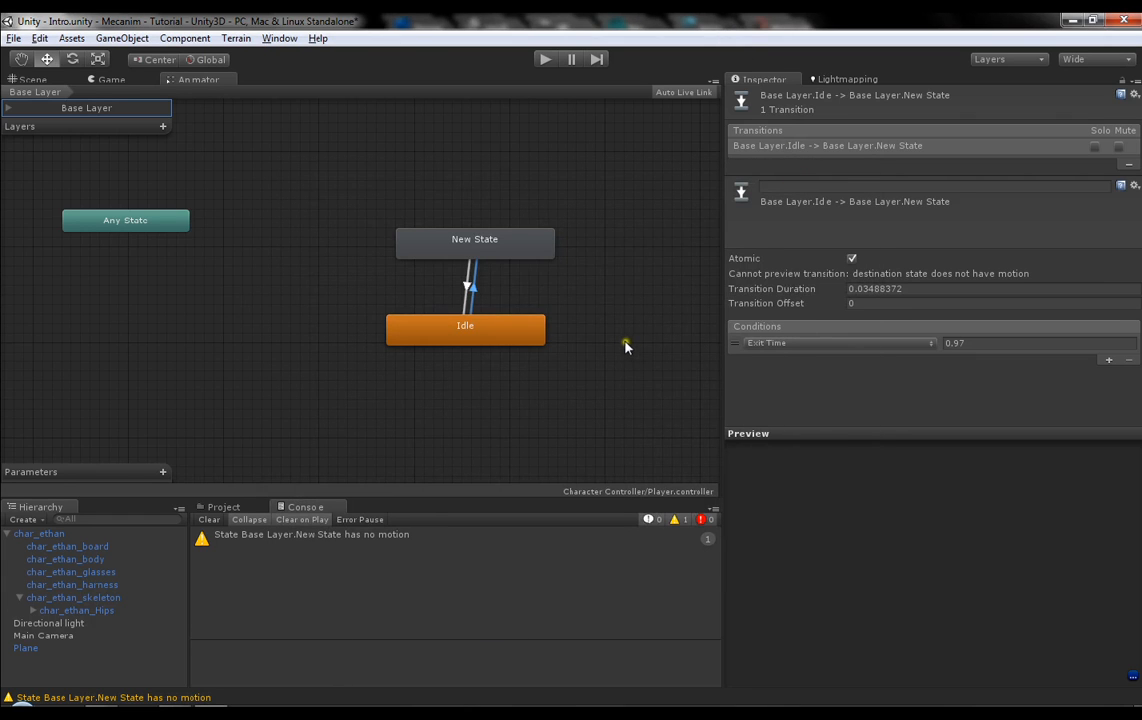
Step: Clear the console and compare the Exit Time conditions of the two transitions between Idle and New State
left_click(219, 520)
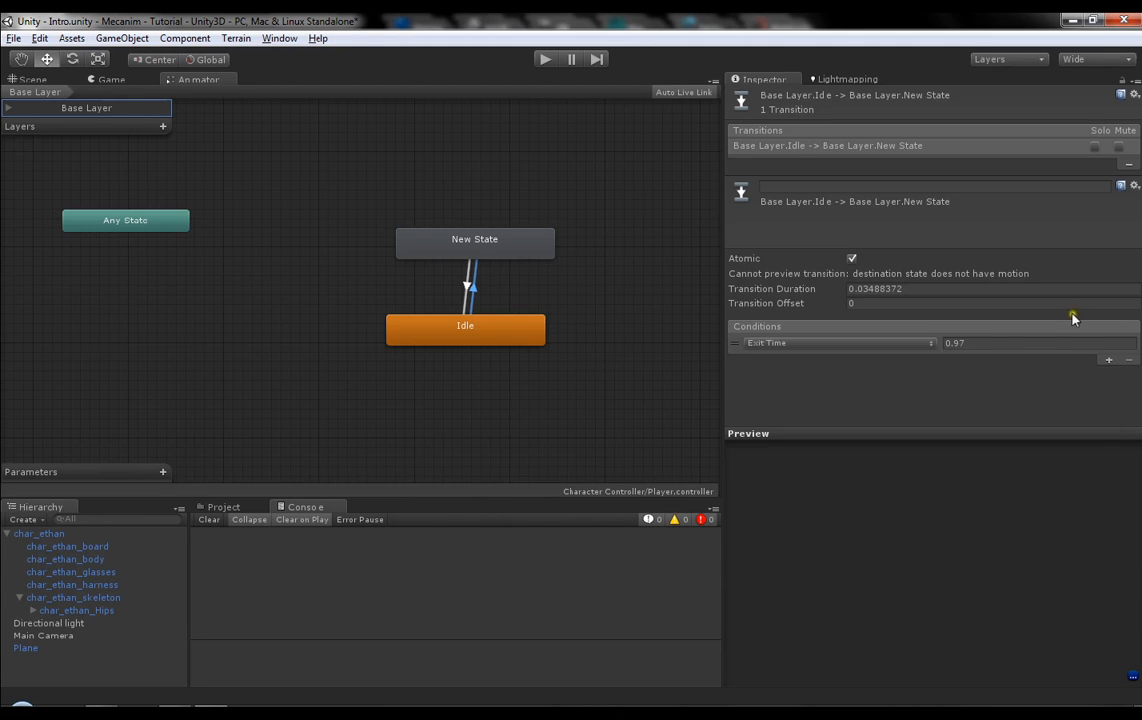
left_click(955, 343)
left_click_drag(955, 352, 970, 348)
double_click(950, 346)
left_click(468, 284)
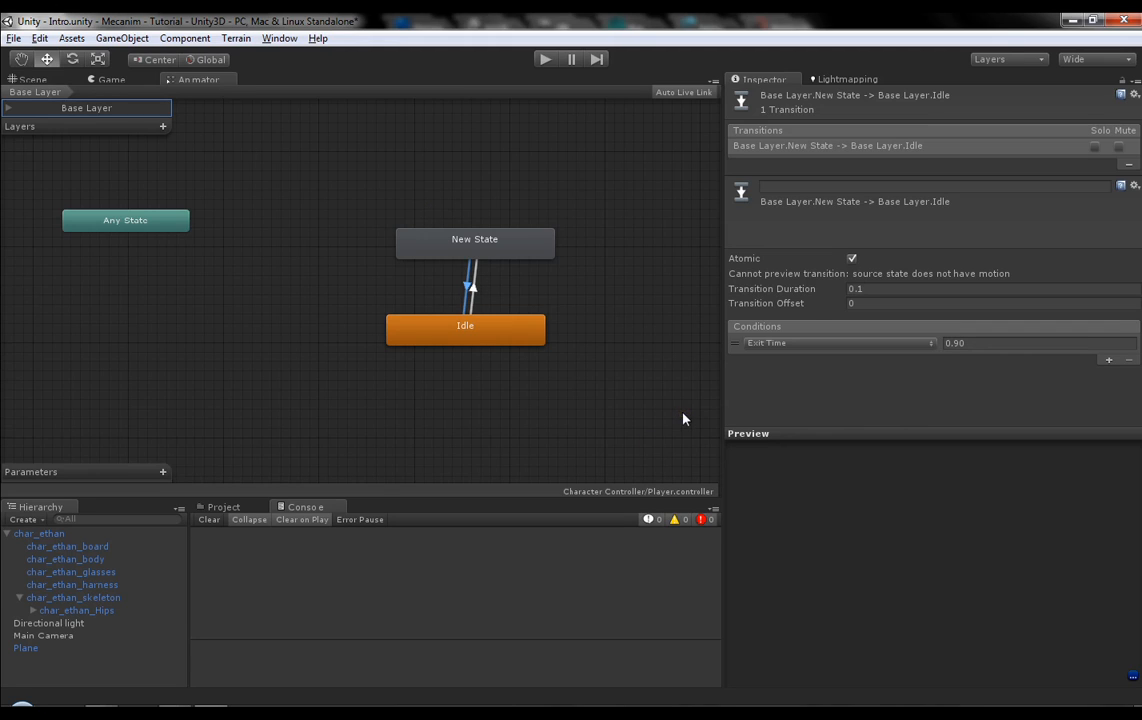
left_click(477, 294)
Step: Delete New State from the Base Layer and bring up the project's Idle animation assets
left_click(502, 250)
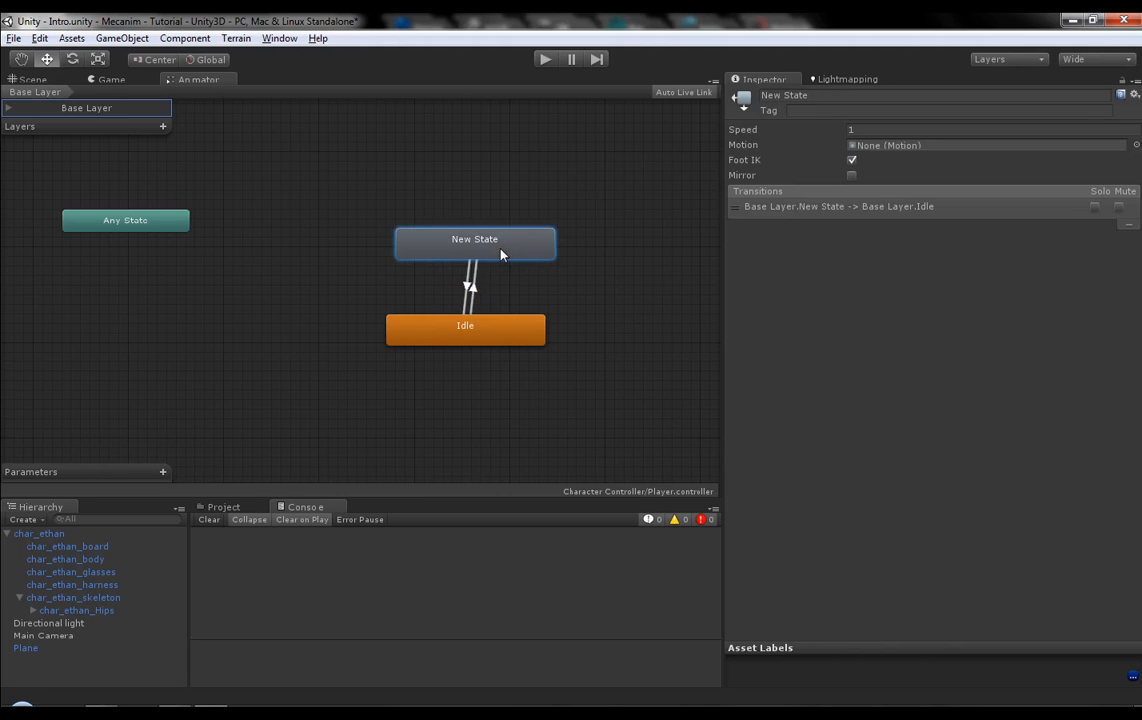
key("Delete")
left_click(217, 507)
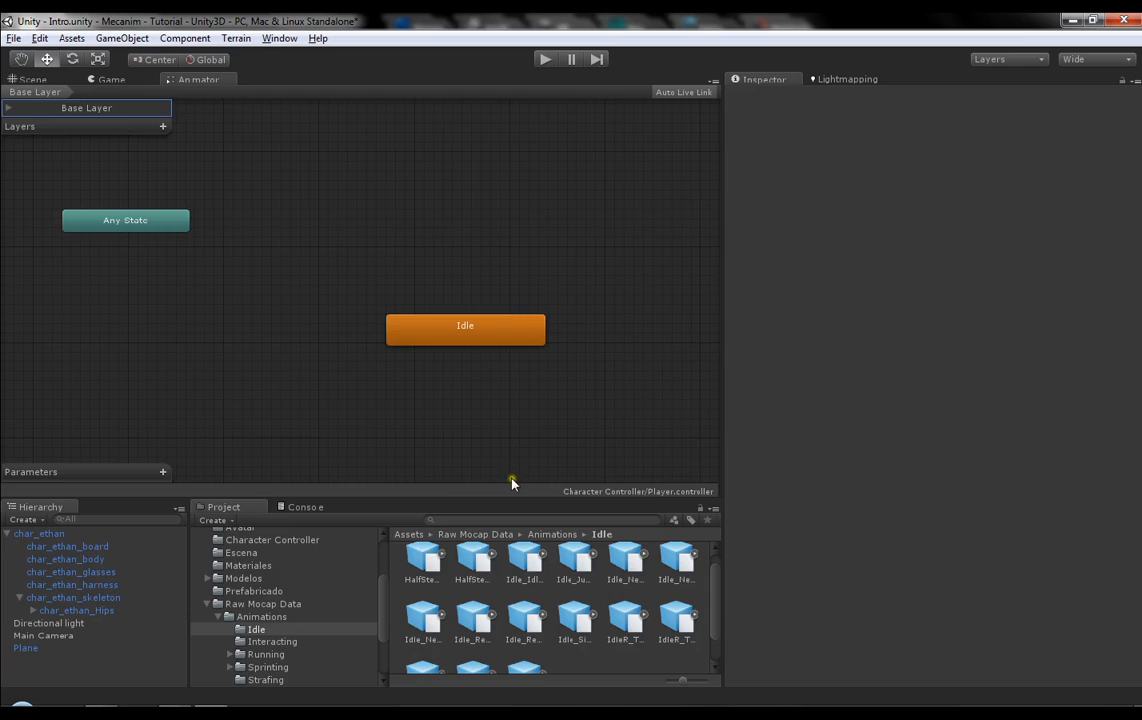
Step: Search the project assets for the forward walk animation, then browse the Animations folder instead
left_click(527, 520)
type("wf")
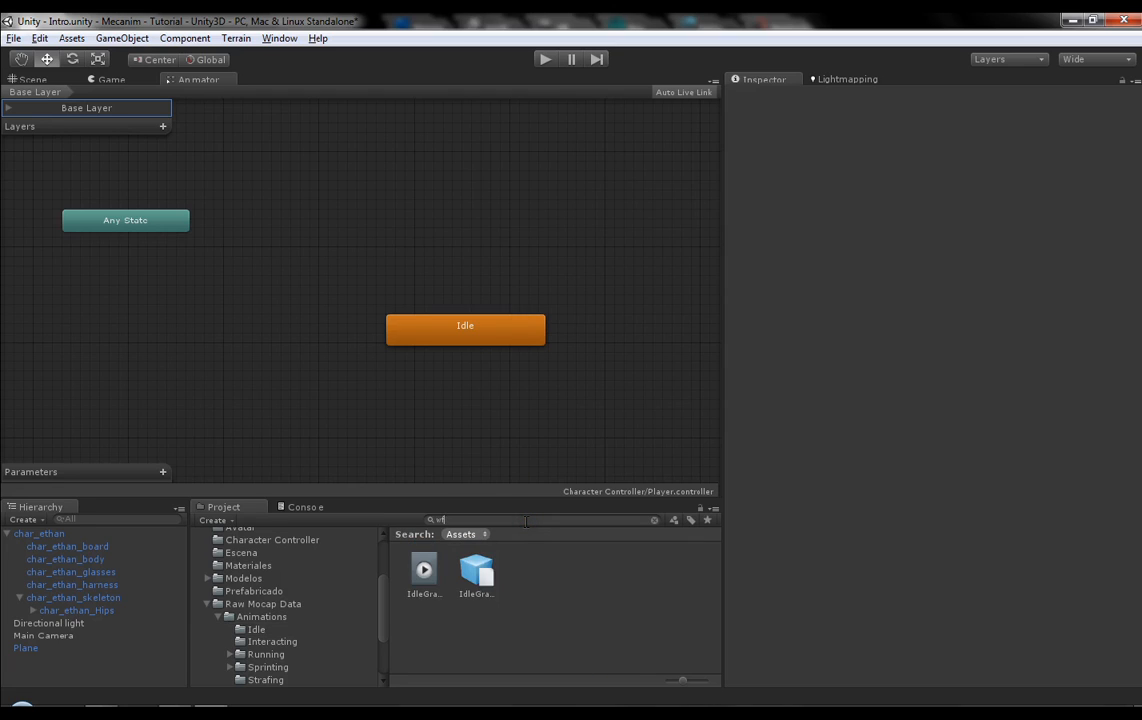
key("BackSpace")
type("al")
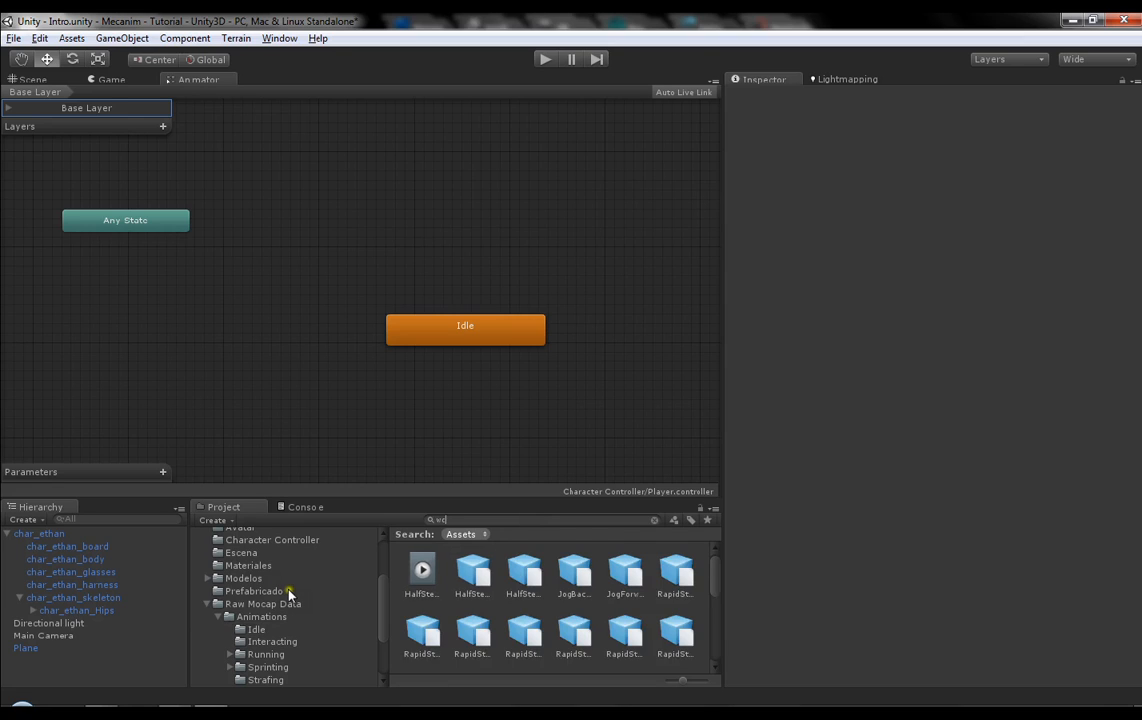
left_click(252, 627)
left_click(249, 617)
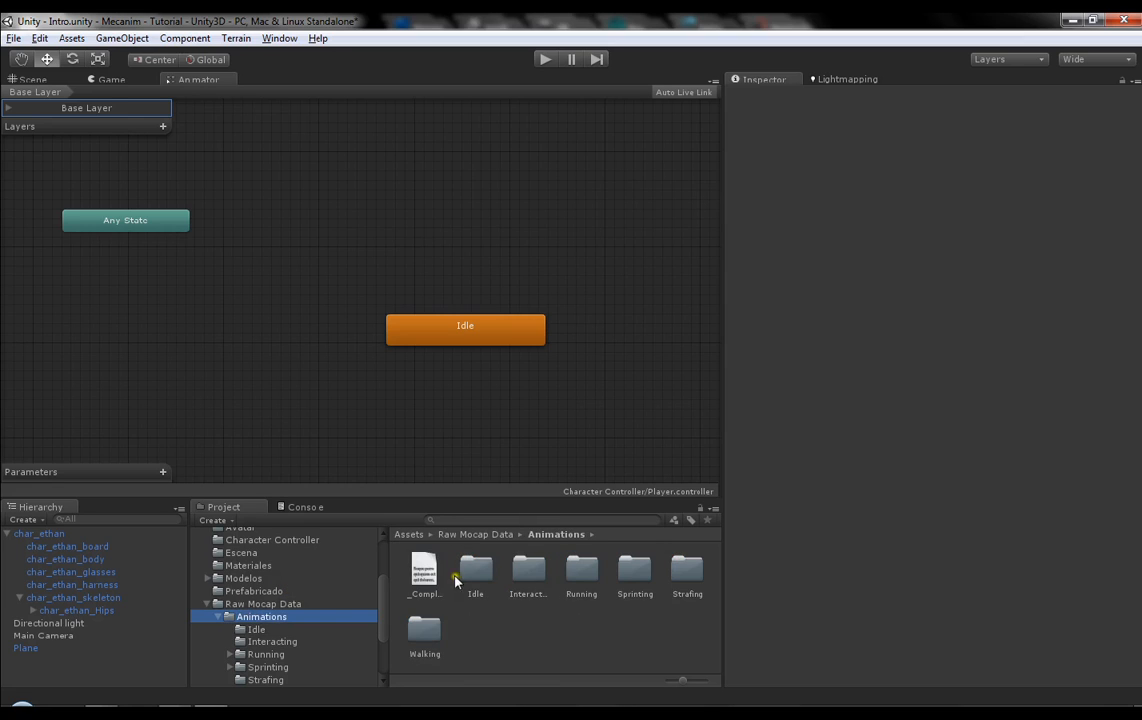
Step: Locate and select the WalkFWD 1 animation file in the Raw Mocap Data folder
scroll(306, 625, "down", 3)
scroll(293, 614, "up", 3)
left_click(290, 612)
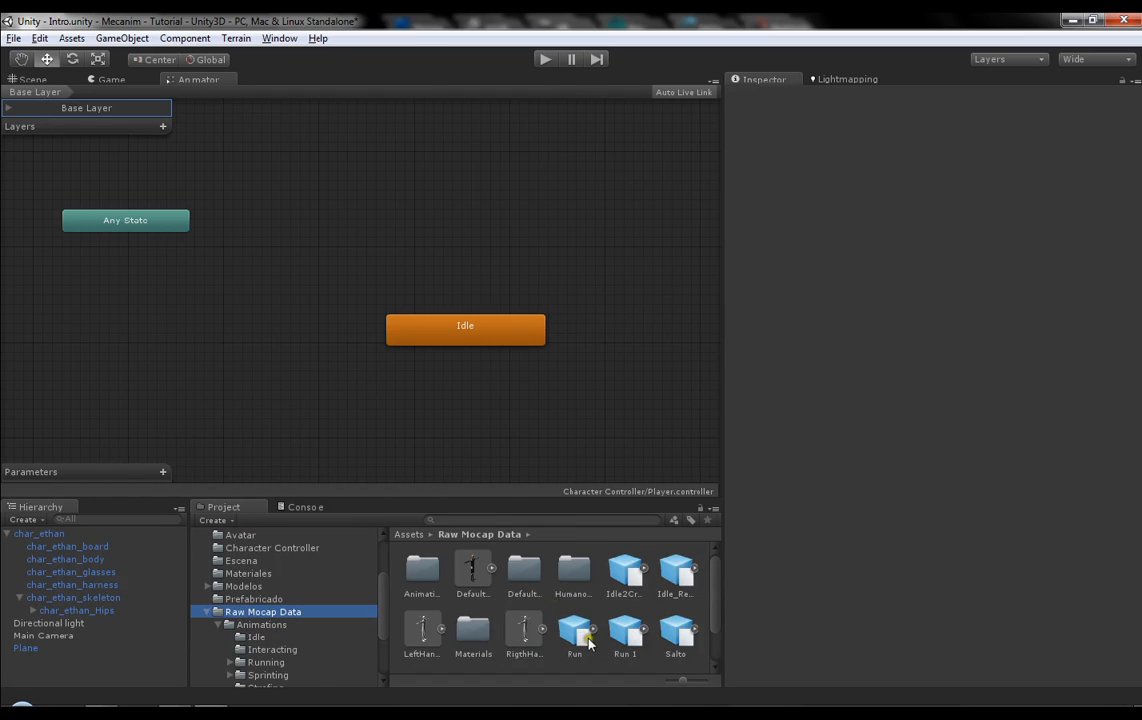
scroll(570, 620, "down", 1)
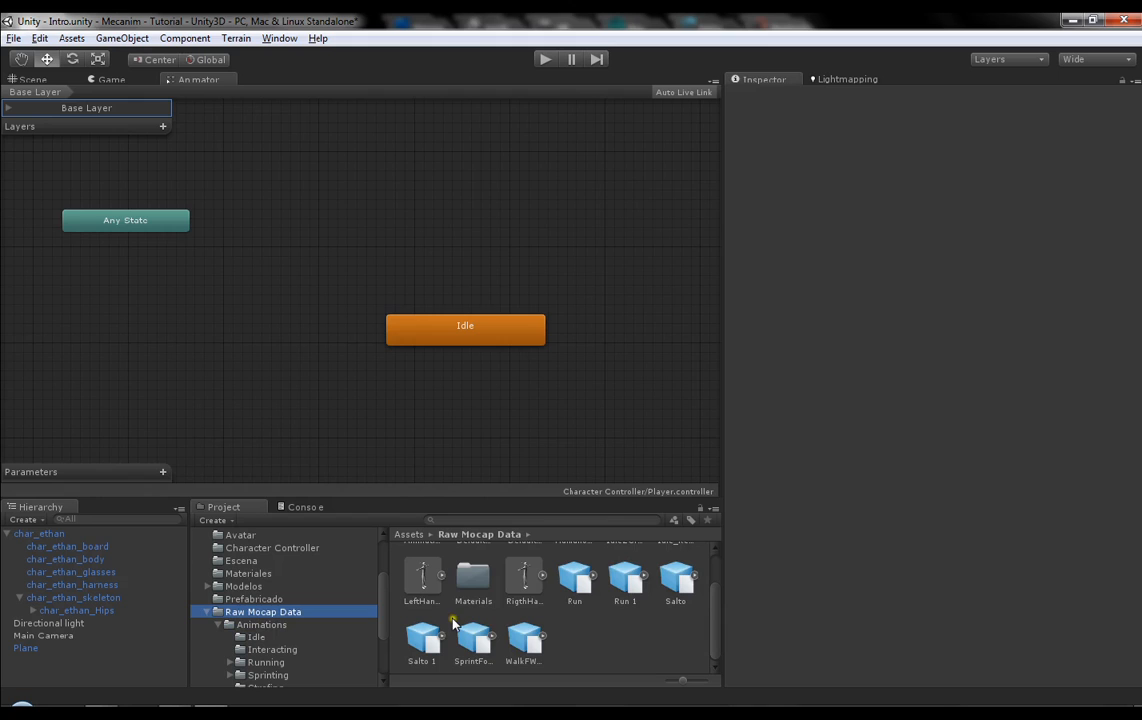
left_click(525, 638)
left_click(270, 612)
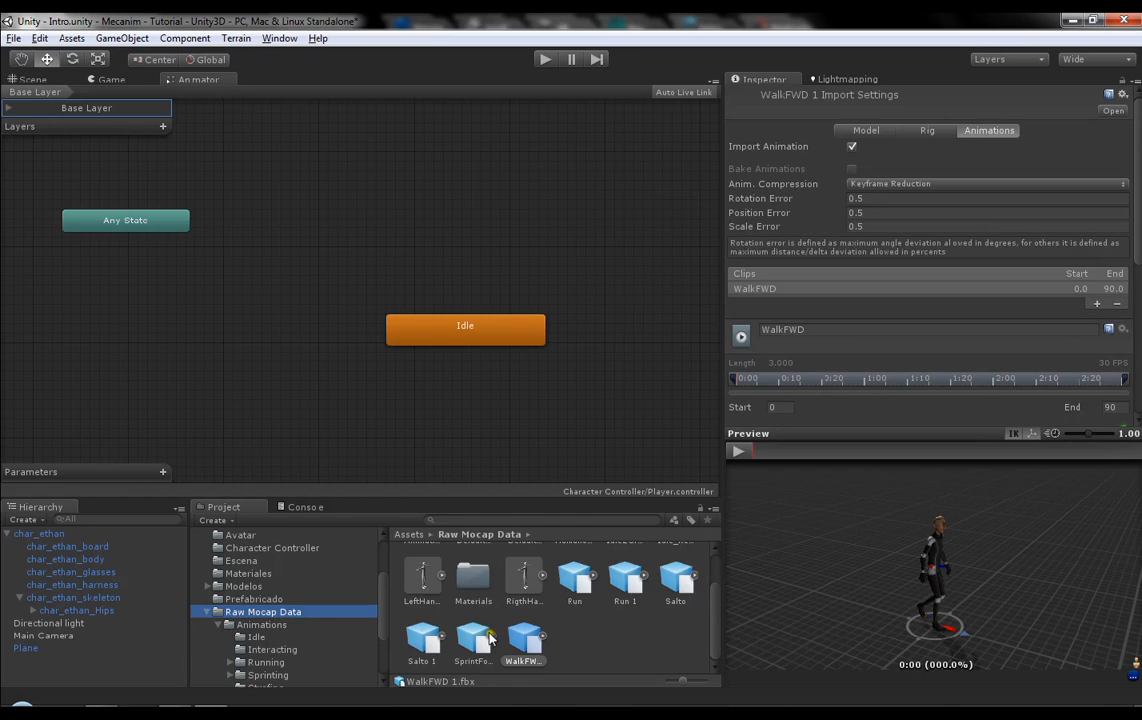
Step: Play the WalkFWD clip preview and look through its loop and root transform import settings
left_click(527, 632)
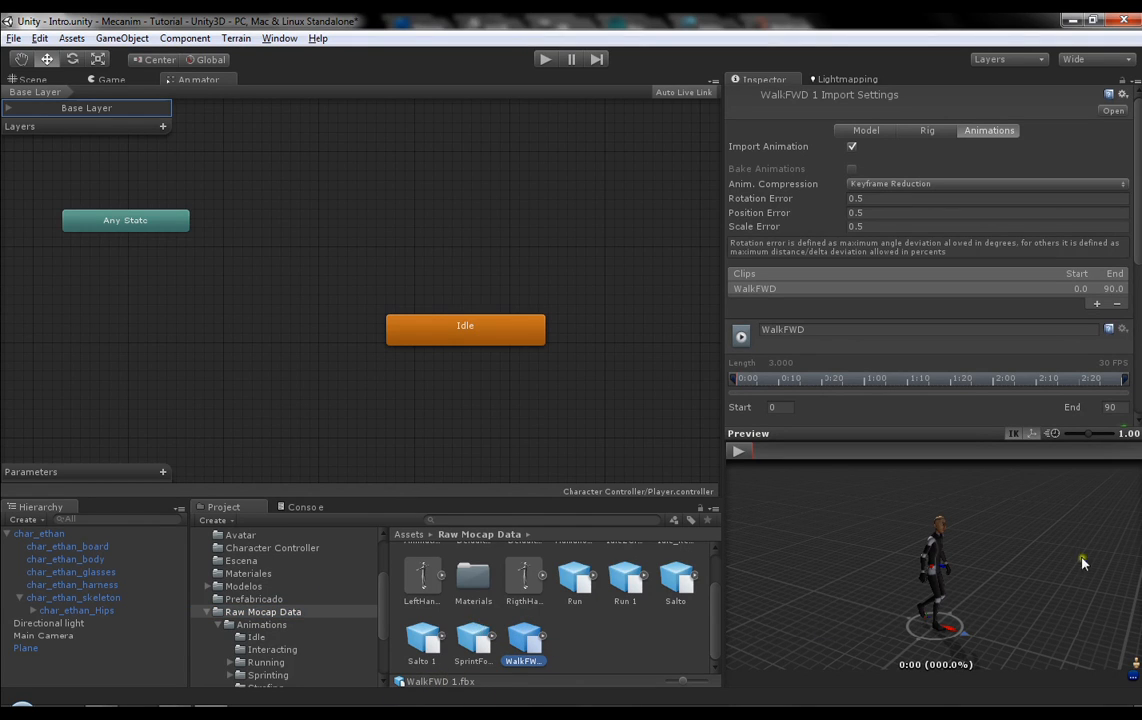
left_click_drag(1082, 563, 797, 473)
left_click(740, 452)
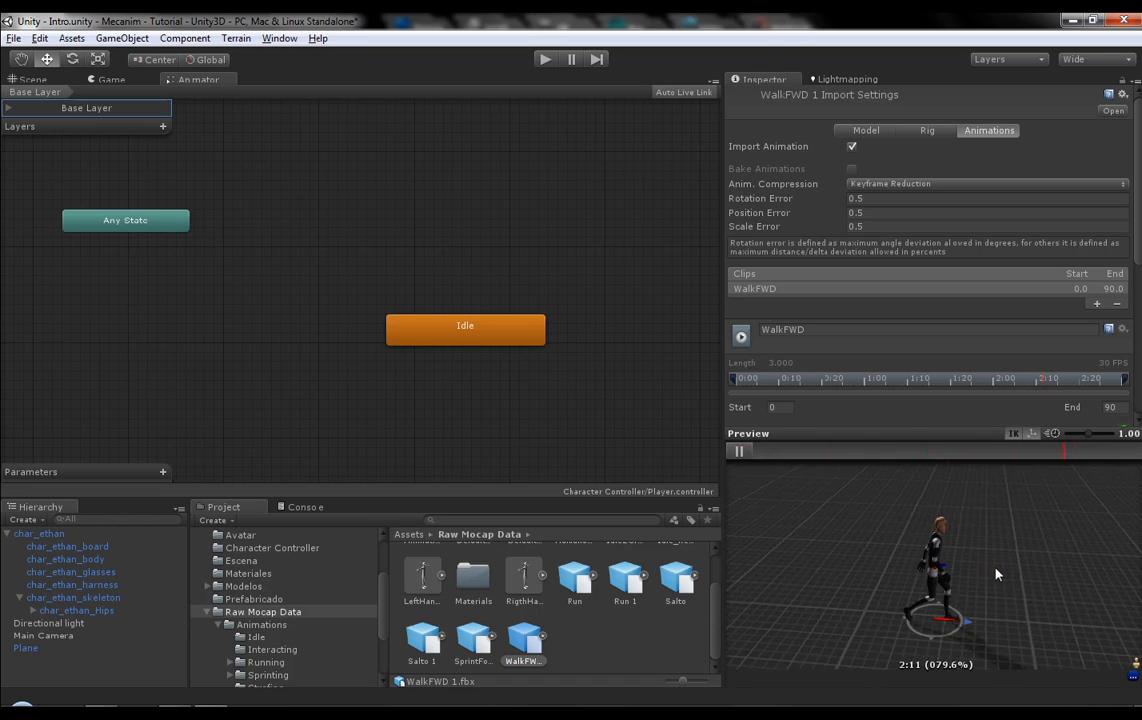
scroll(1050, 324, "down", 6)
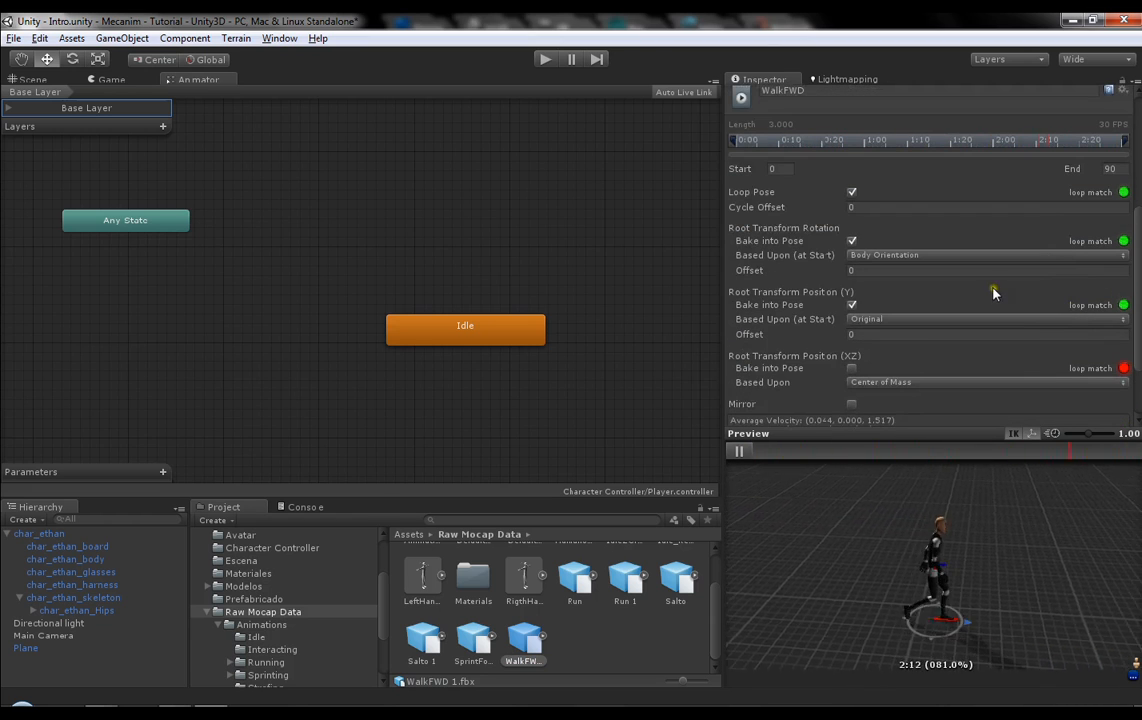
scroll(1072, 294, "down", 3)
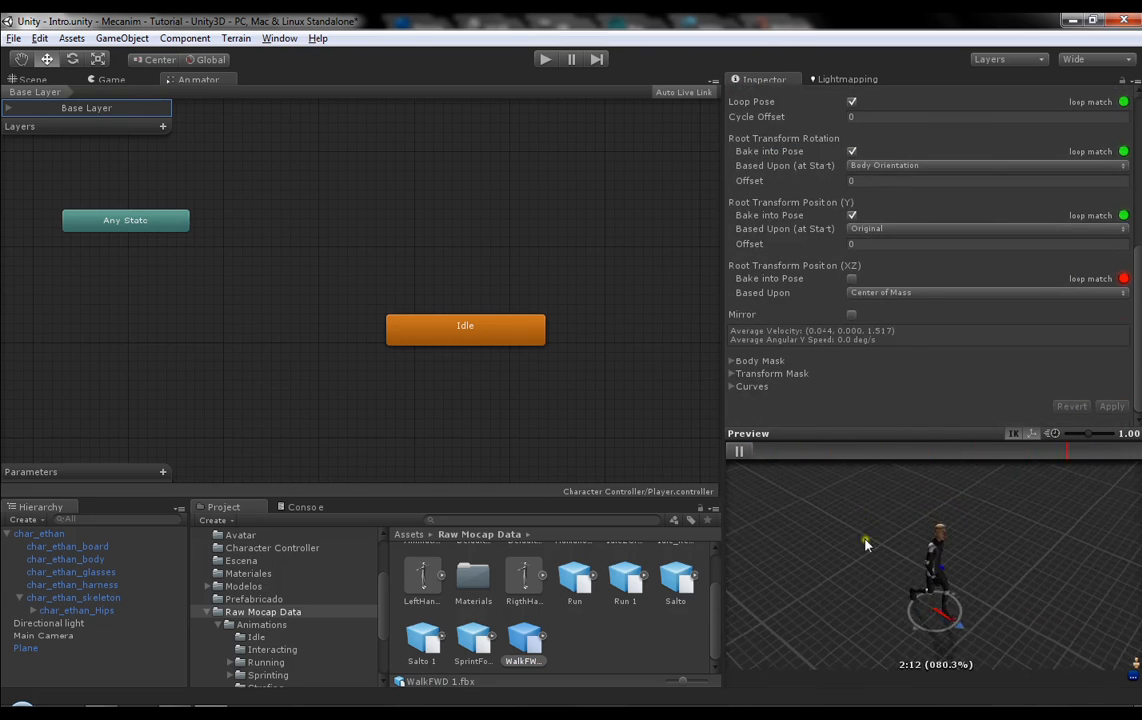
Step: Add the WalkFWD clip to the Base Layer as a state and place it above Idle
left_click(549, 636)
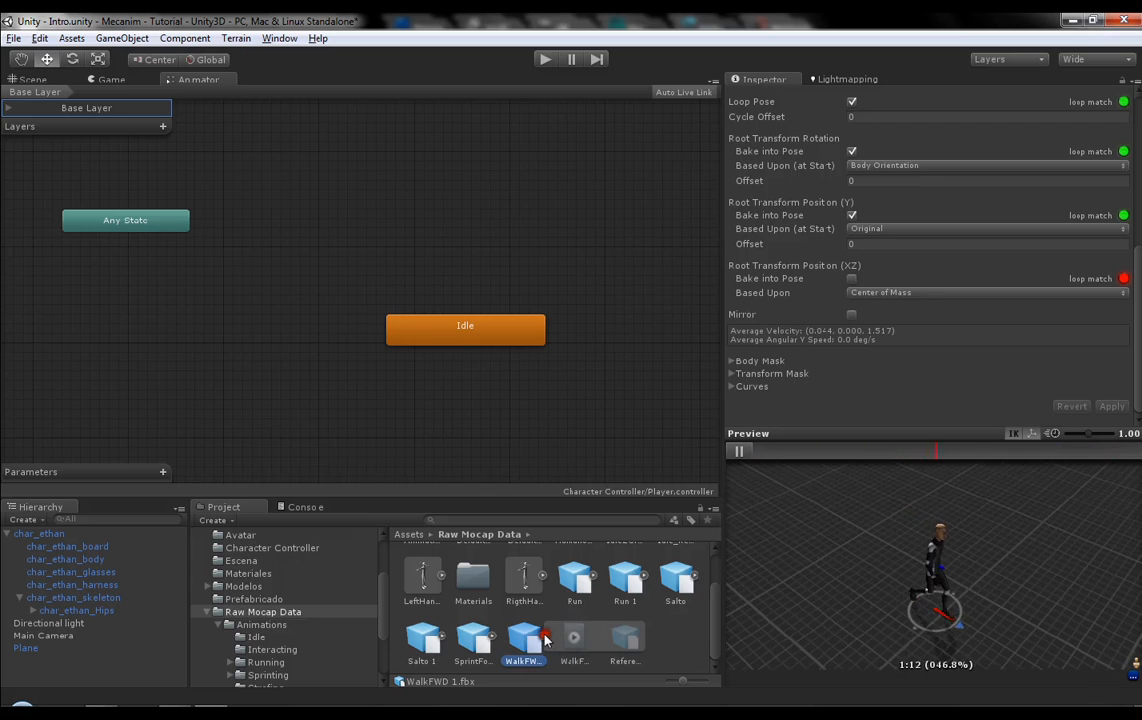
left_click_drag(597, 665, 502, 270)
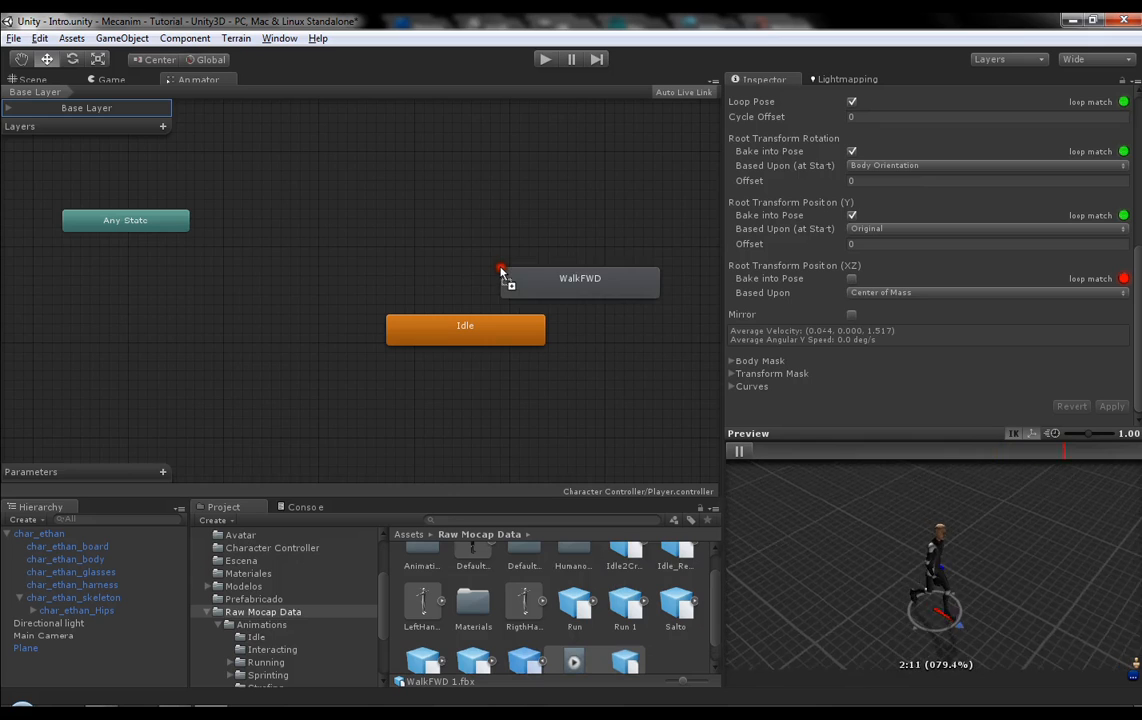
left_click(583, 280)
left_click_drag(583, 280, 518, 222)
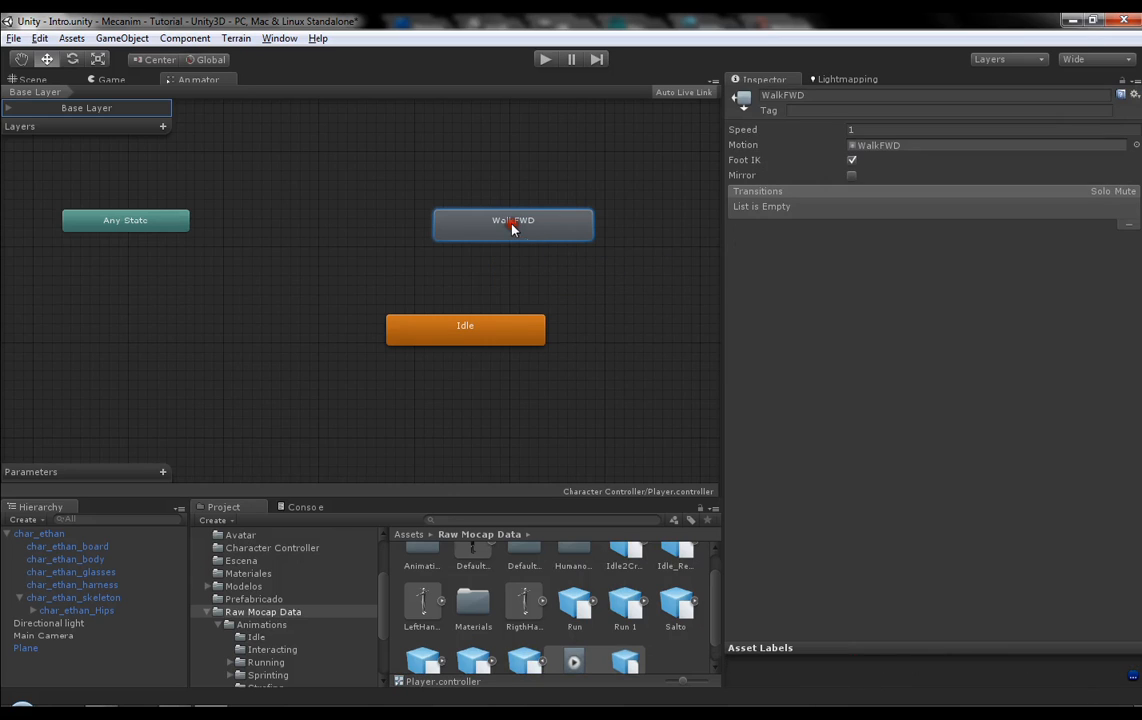
Step: Review the loop match indicators in the WalkFWD 1 import settings and play the clip preview again
left_click(528, 662)
scroll(1103, 376, "down", 5)
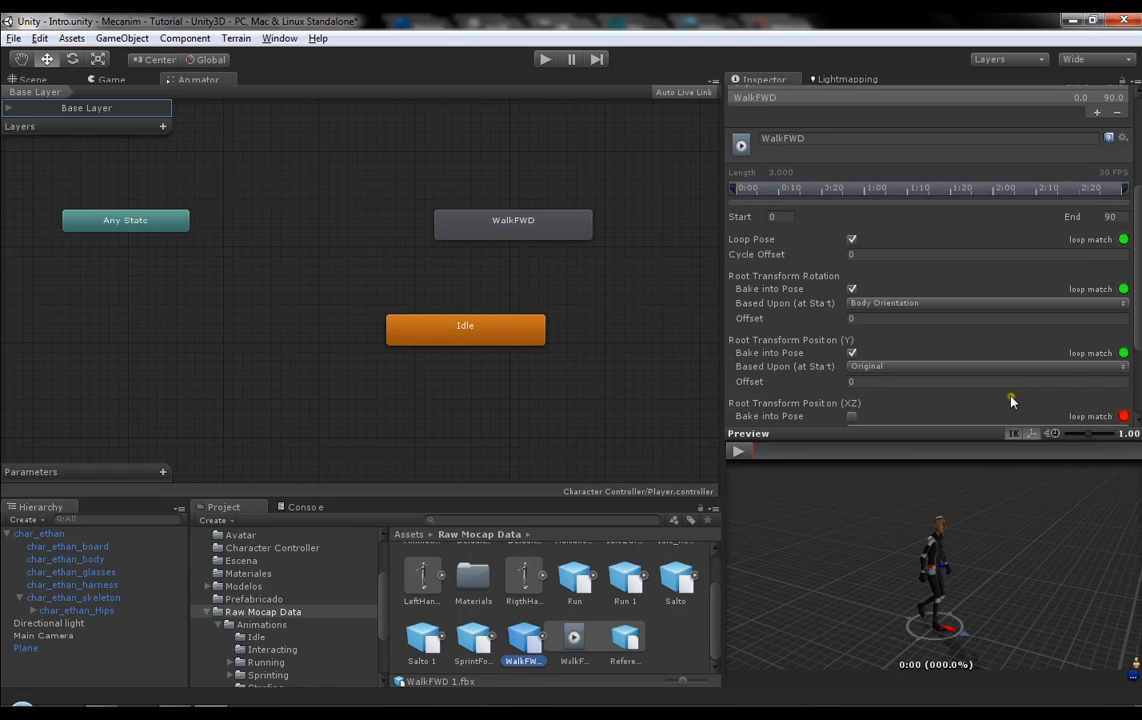
scroll(1012, 258, "down", 2)
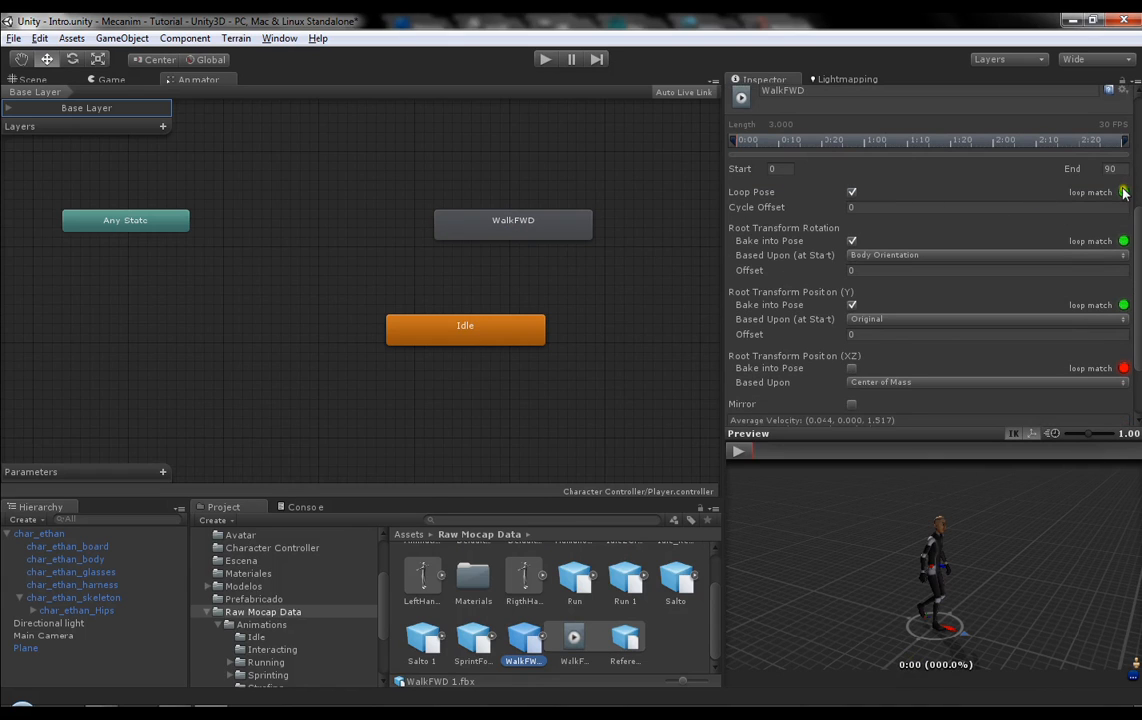
left_click(740, 452)
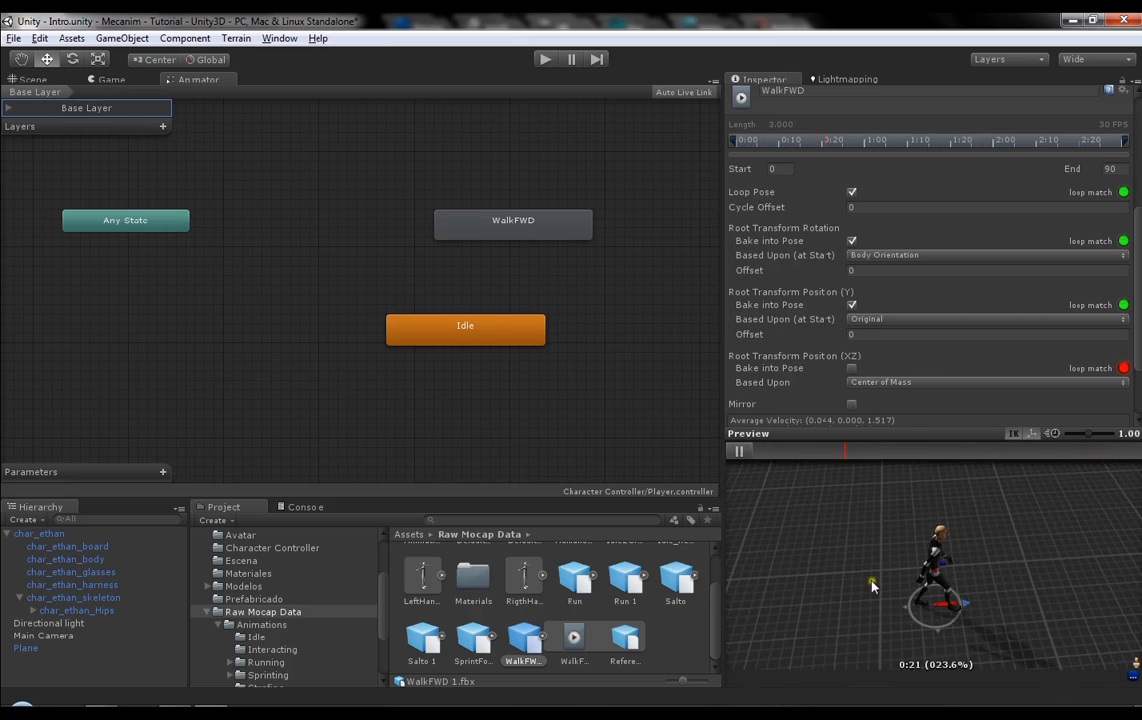
Step: Turn Bake into Pose for WalkFWD's Root Transform Rotation off and on again, then apply the import settings
left_click(852, 243)
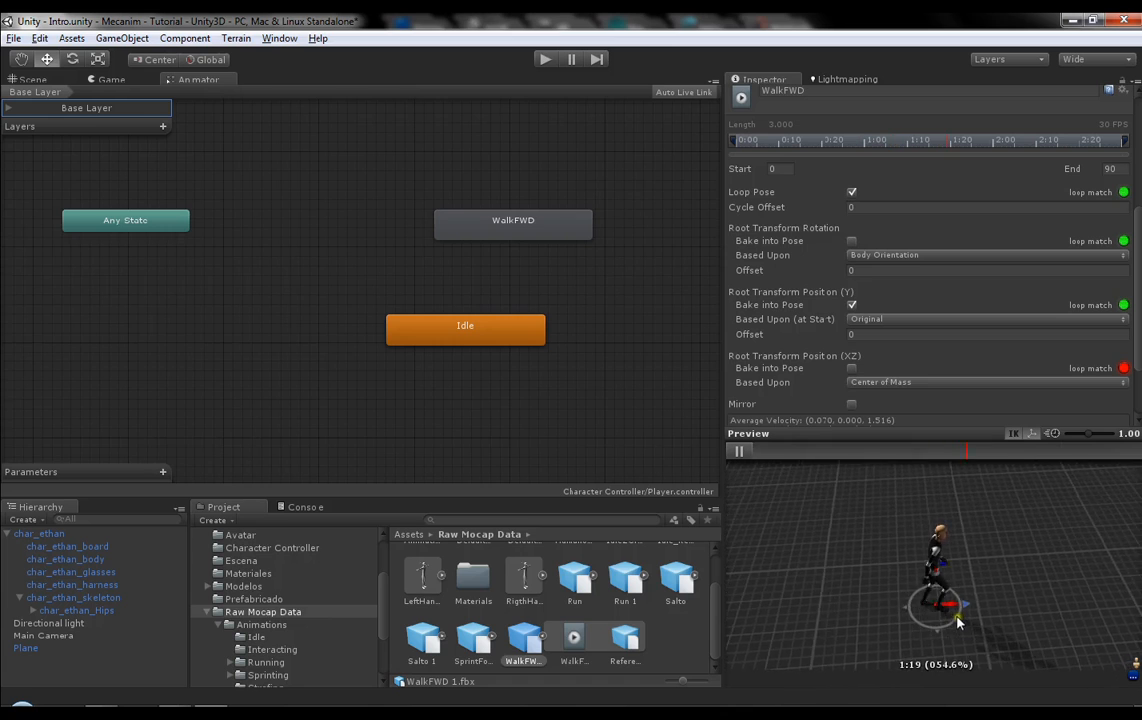
left_click(852, 242)
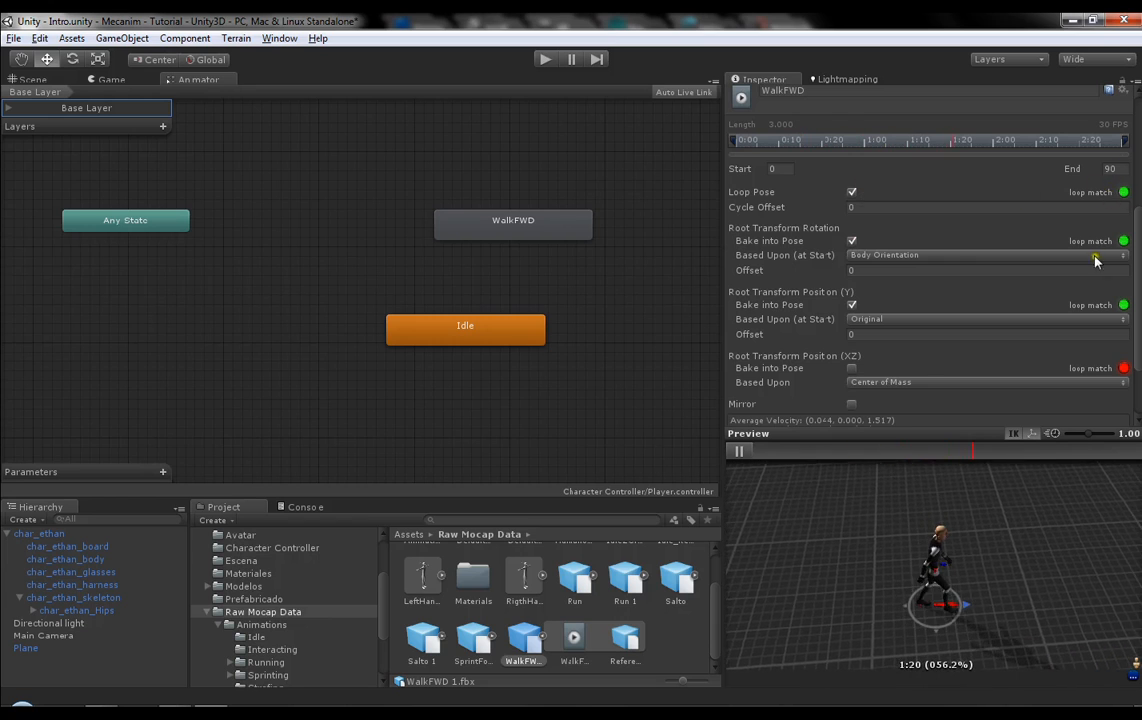
scroll(1100, 280, "down", 3)
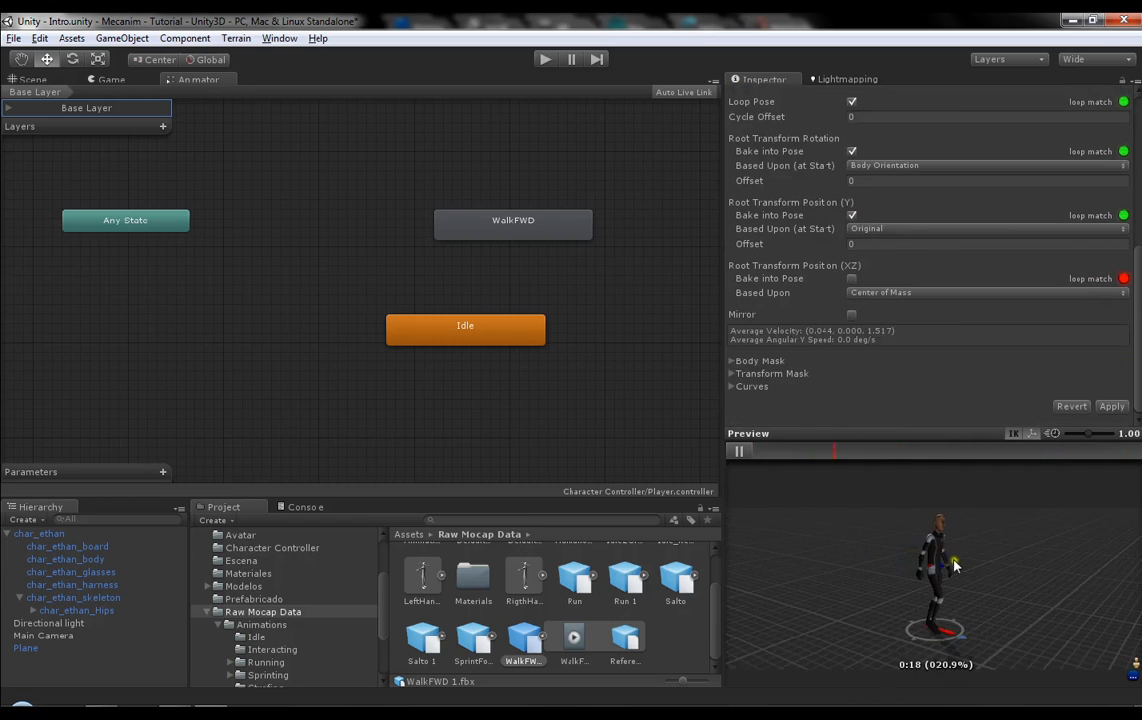
left_click(1118, 407)
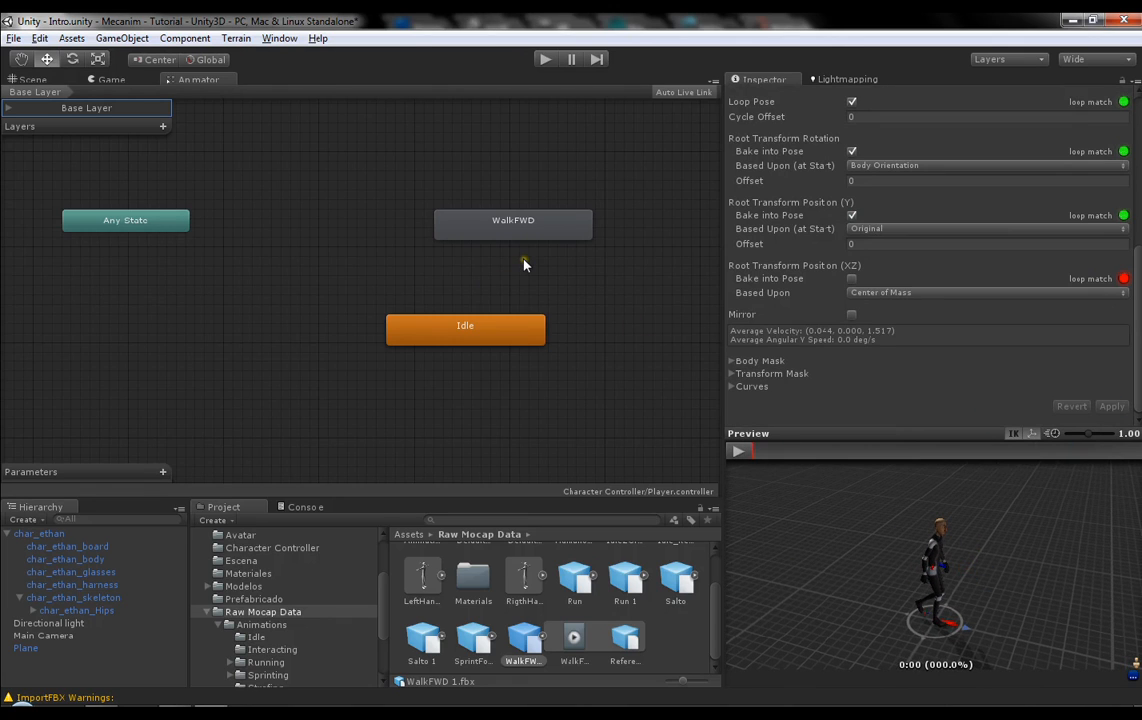
Step: Rename the WalkFWD state as Walk and align it directly above the Idle state
left_click(562, 225)
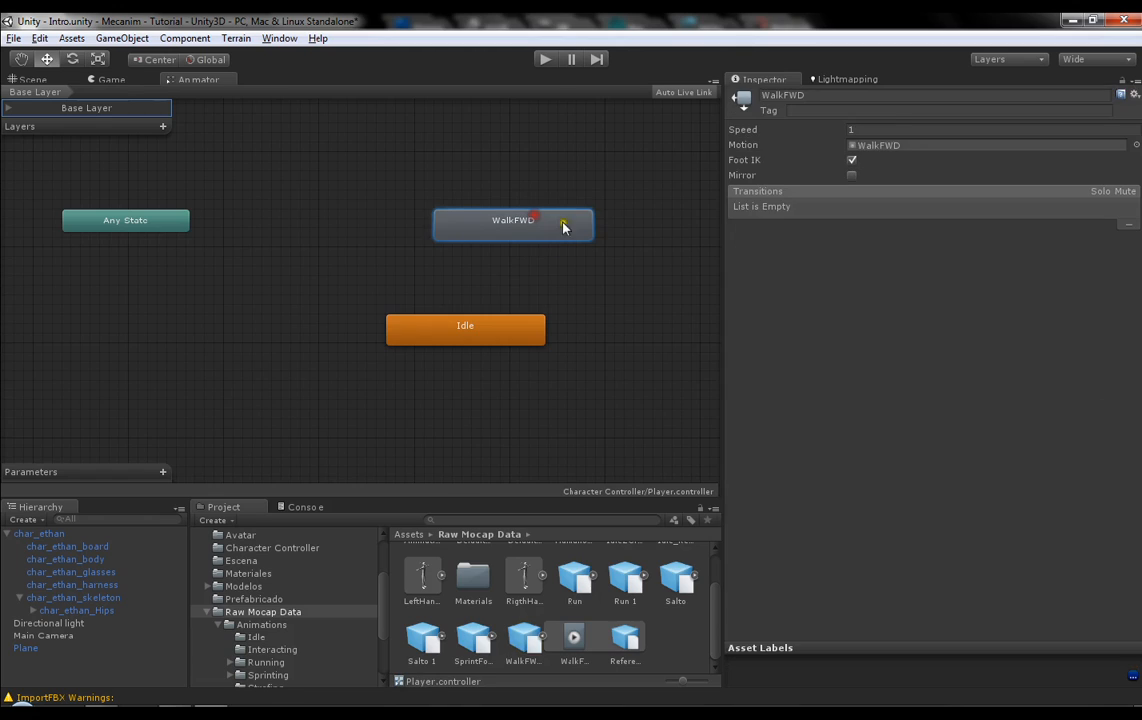
left_click(912, 95)
left_click_drag(553, 222, 506, 240)
Step: Make a transition from the Idle state to the Walk state
left_click(473, 330)
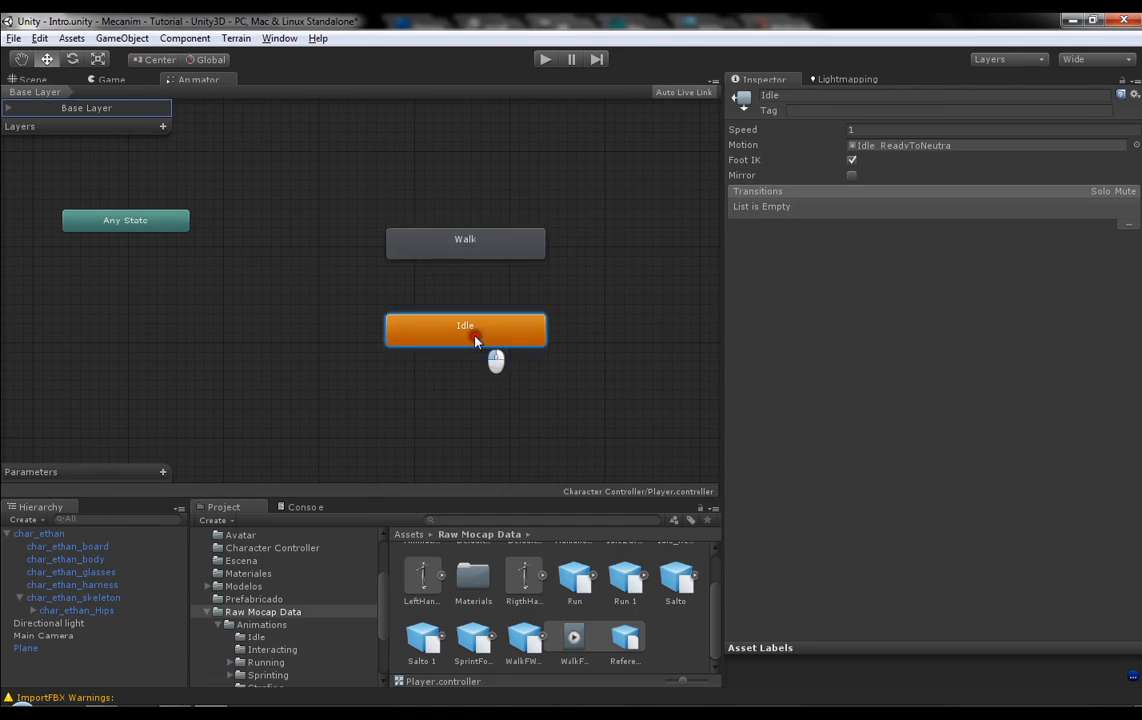
right_click(474, 332)
left_click(522, 347)
left_click(500, 247)
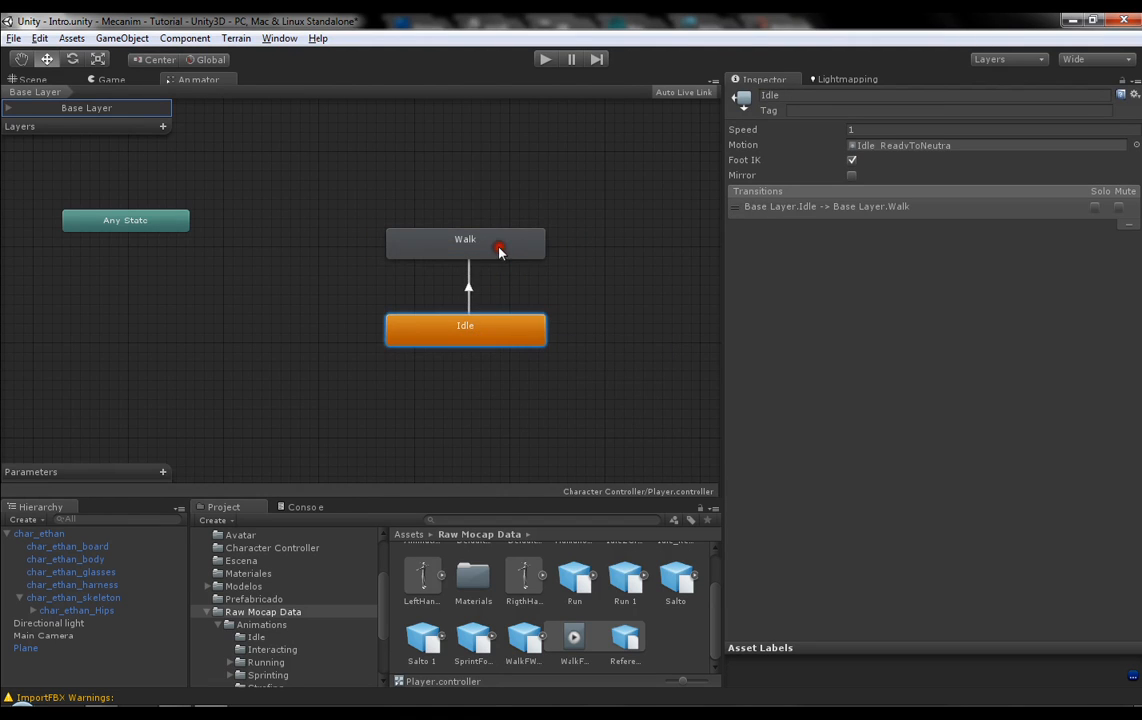
Step: Examine the Exit Time condition and blend timeline of the transition from Idle to Walk
left_click(500, 240)
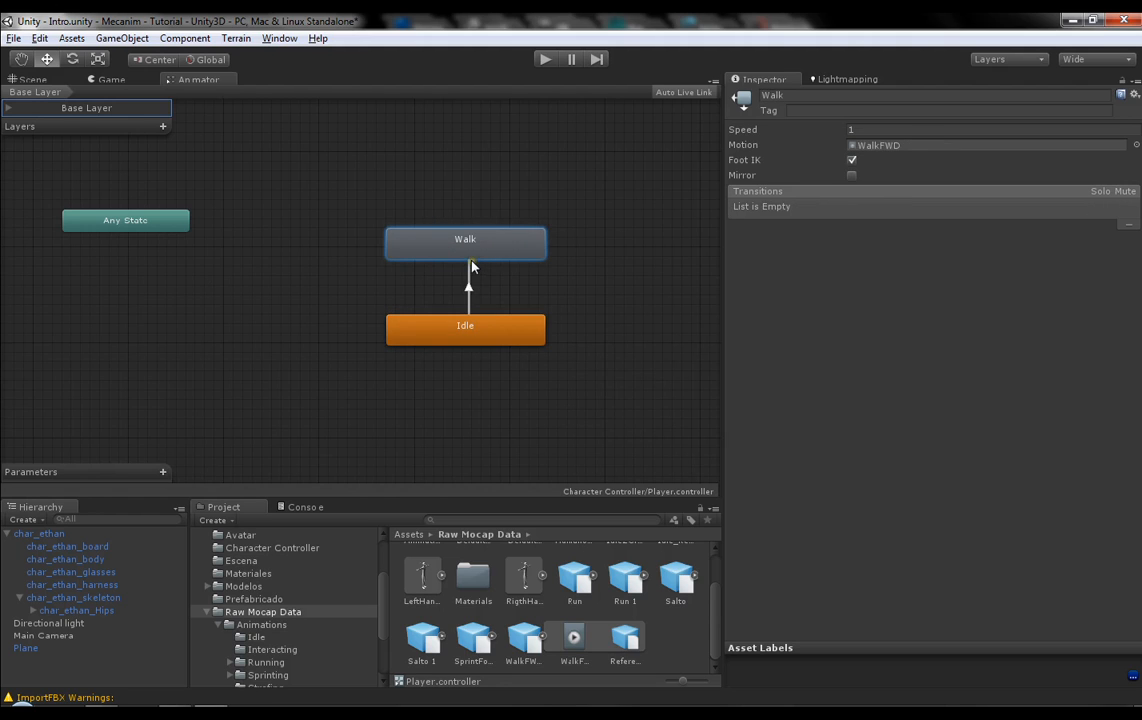
left_click(471, 284)
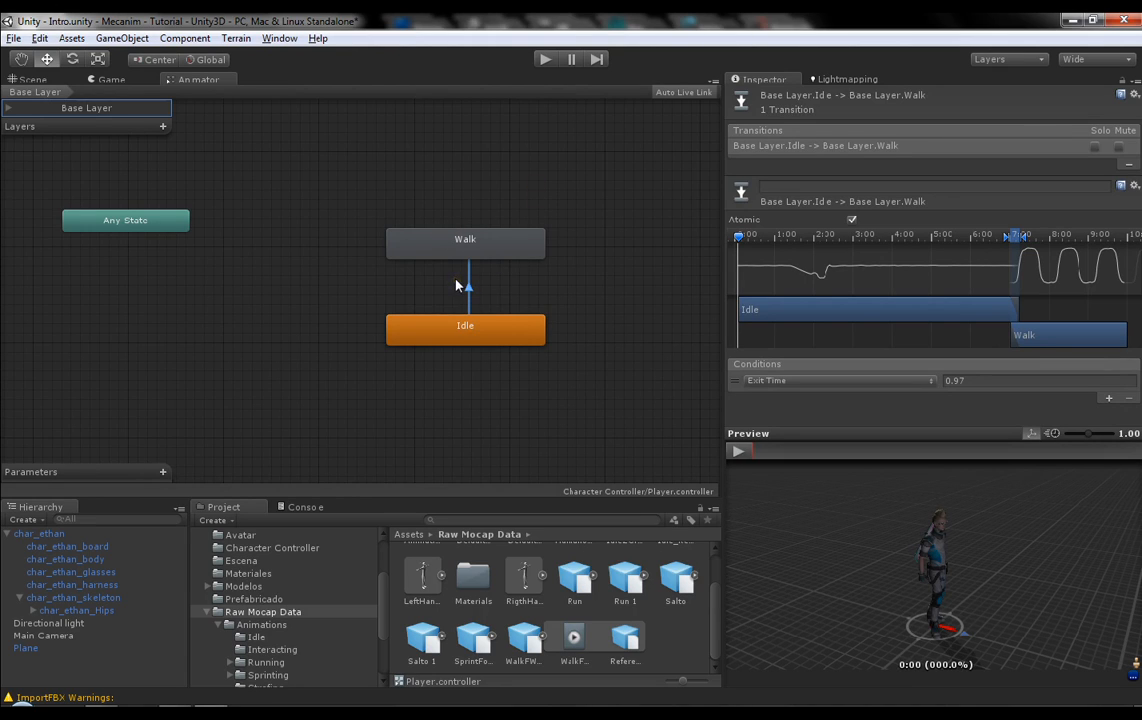
left_click(430, 370)
left_click(481, 233)
left_click(453, 379)
left_click(900, 362)
left_click_drag(1024, 531, 975, 540)
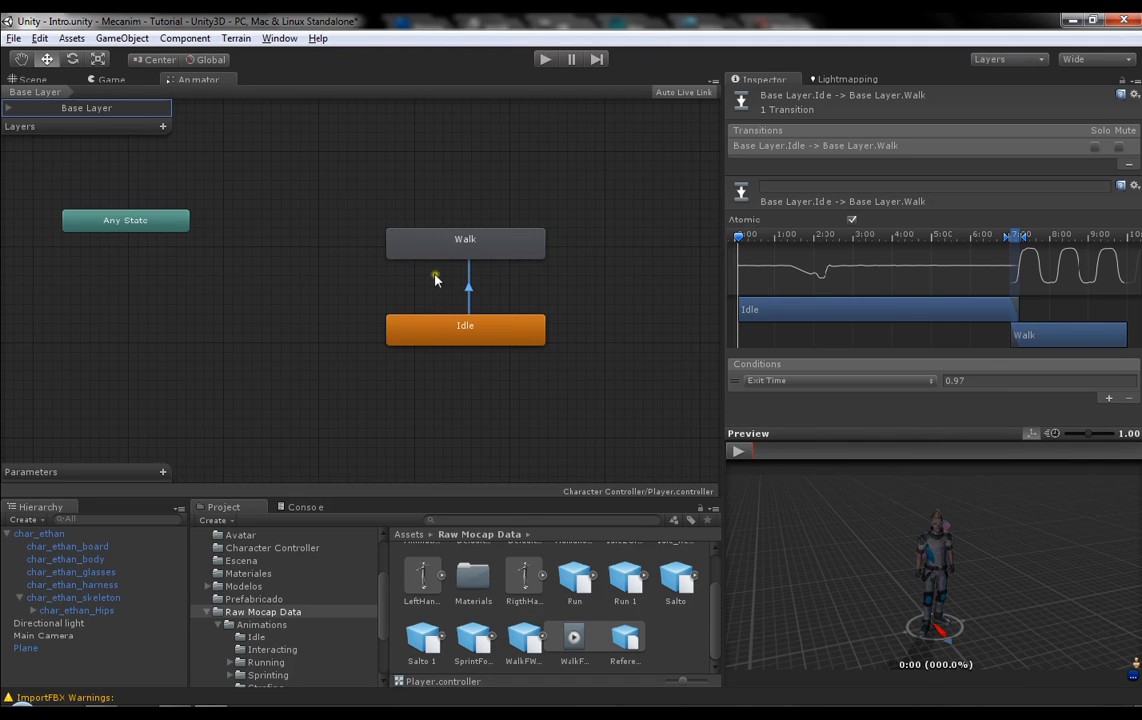
Step: Play the Idle to Walk transition preview in an enlarged Inspector, view the character from several angles, and restore the layout
left_click(486, 275)
left_click(1005, 313)
left_click(741, 452)
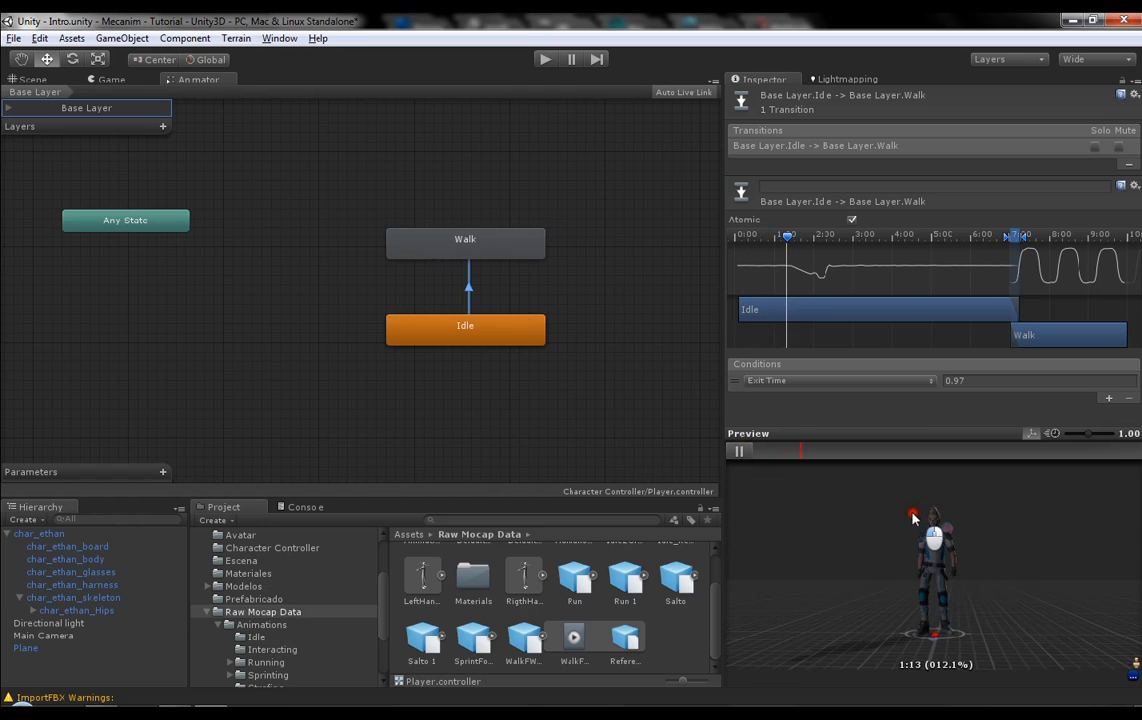
key("shift+space")
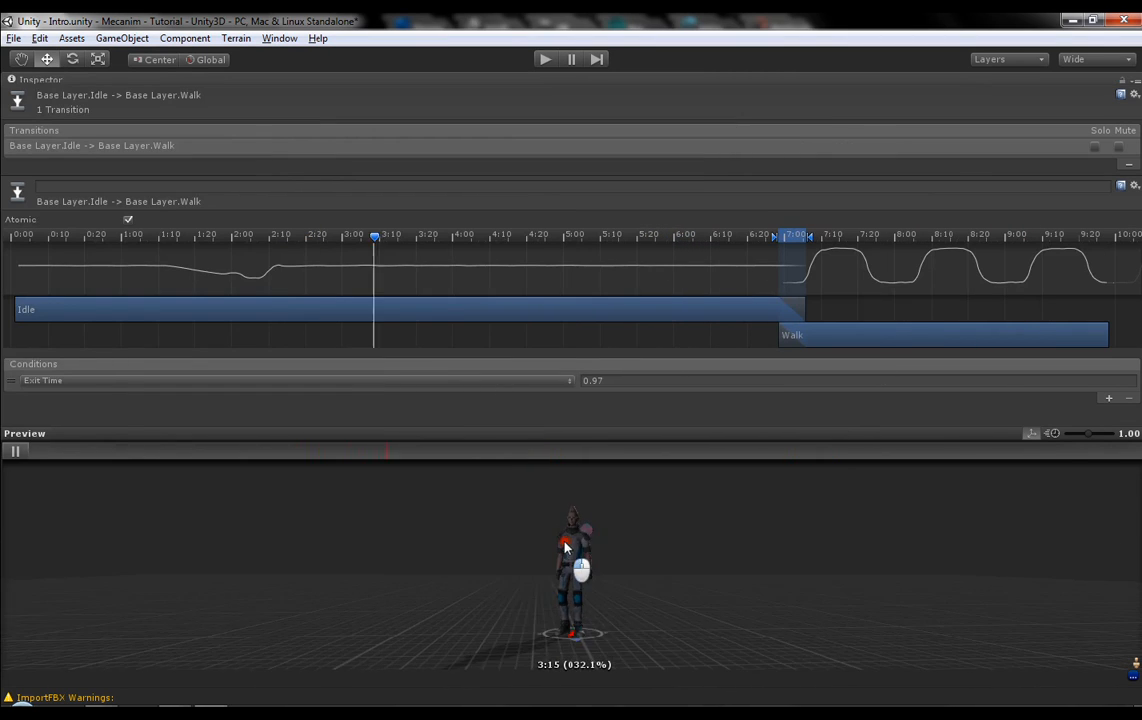
left_click_drag(565, 547, 650, 538)
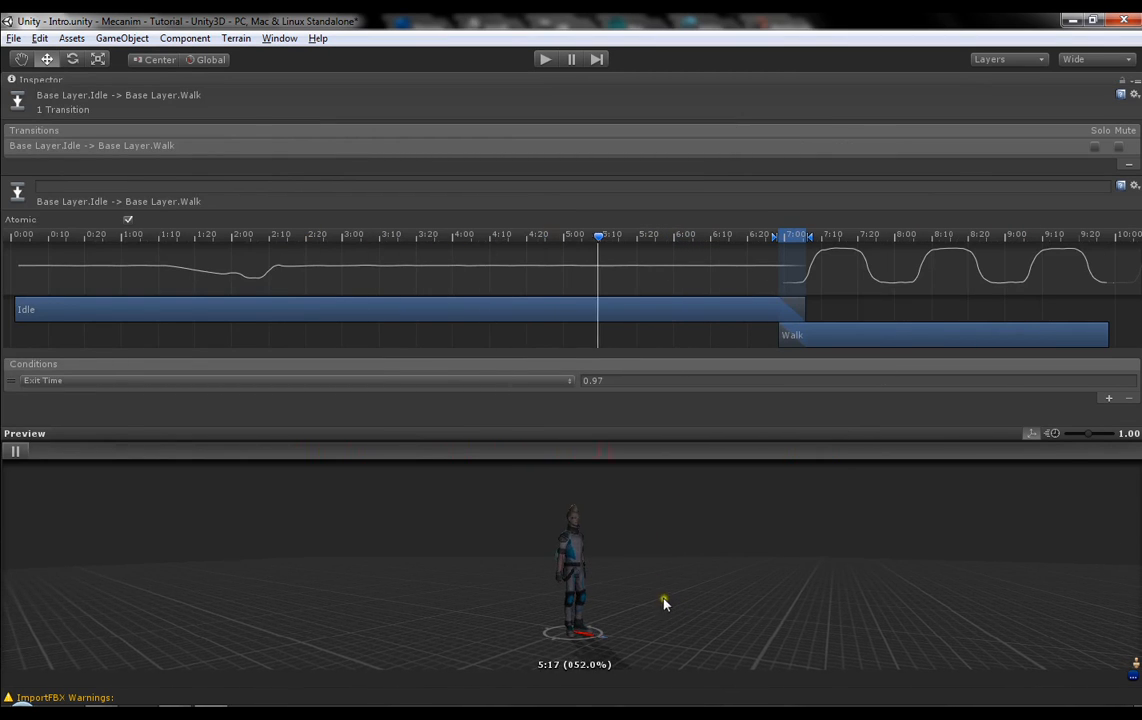
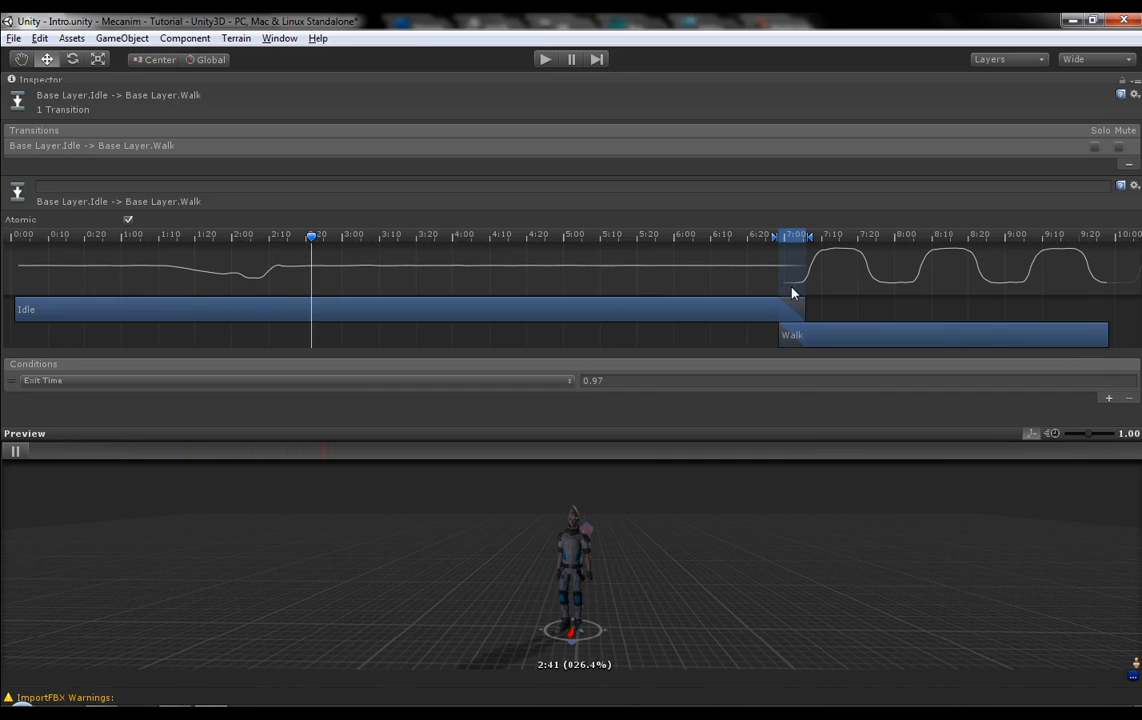
key("shift+space")
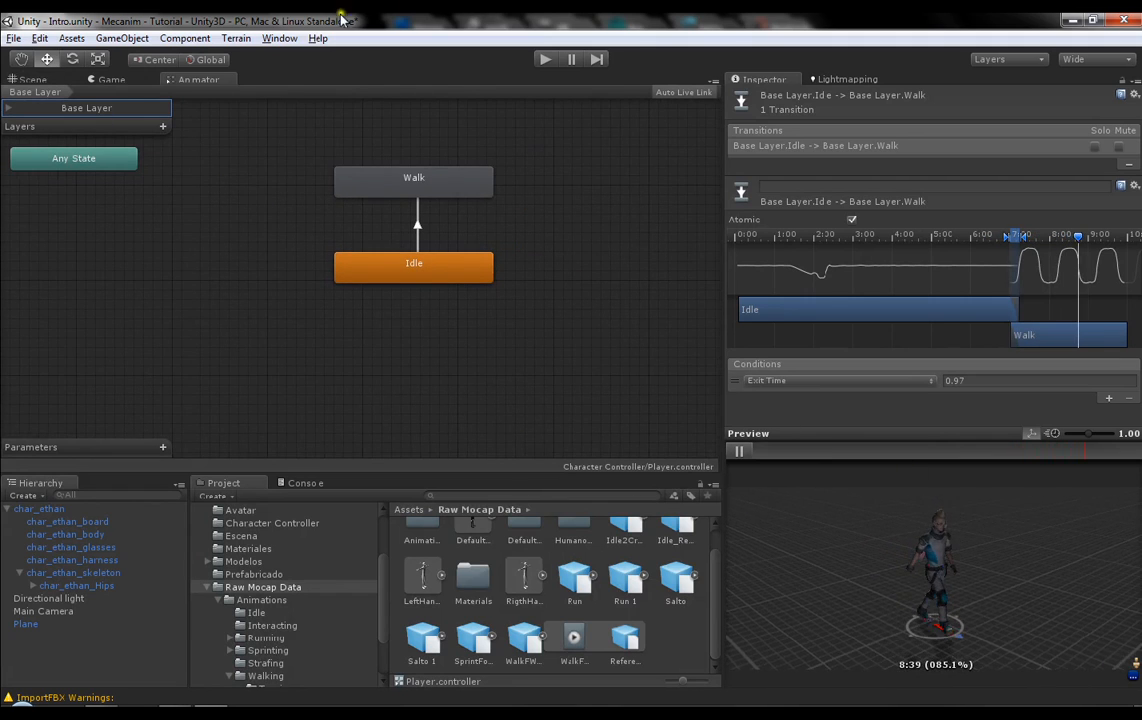
Step: Run the game, watch the character in the Scene view and check the Animator, then stop playback
left_click(544, 60)
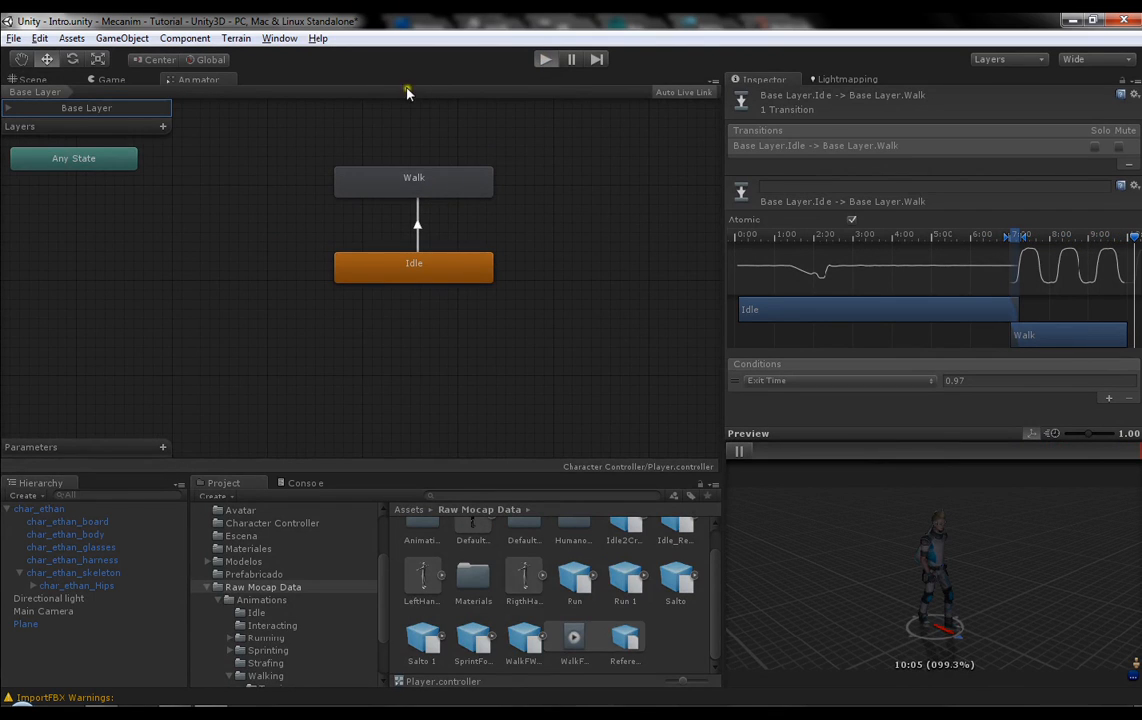
left_click(30, 81)
middle_click_drag(375, 235, 269, 173)
left_click_drag(269, 173, 382, 198, "alt")
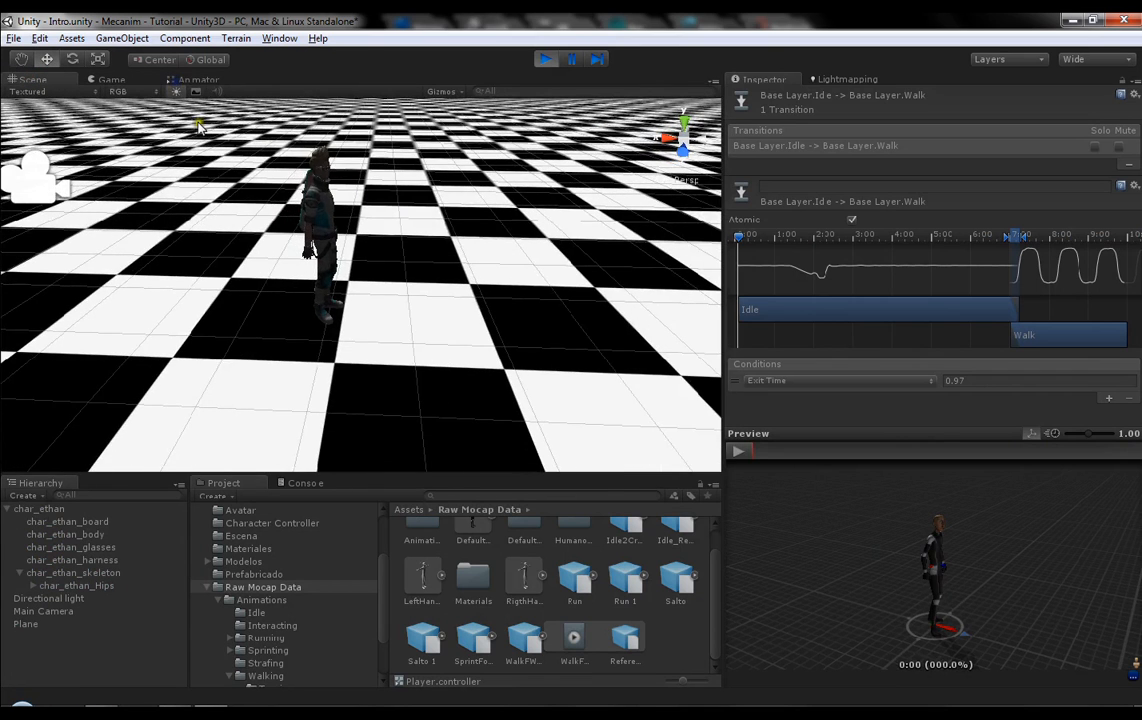
left_click(197, 83)
left_click(14, 79)
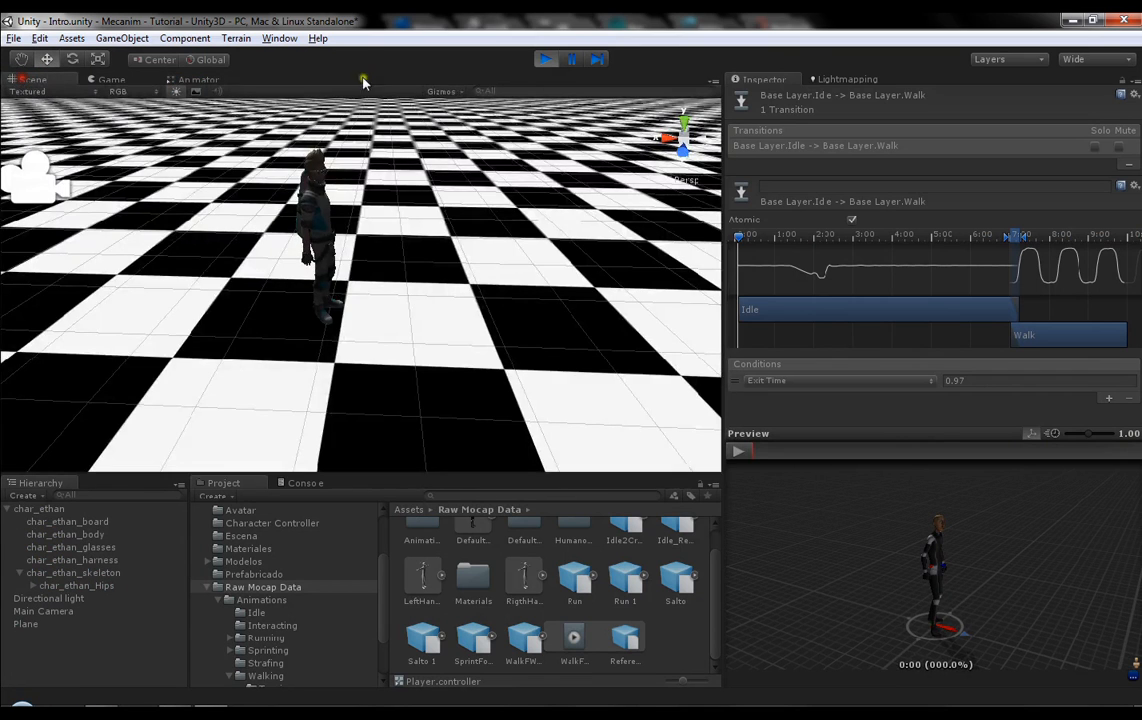
left_click(544, 60)
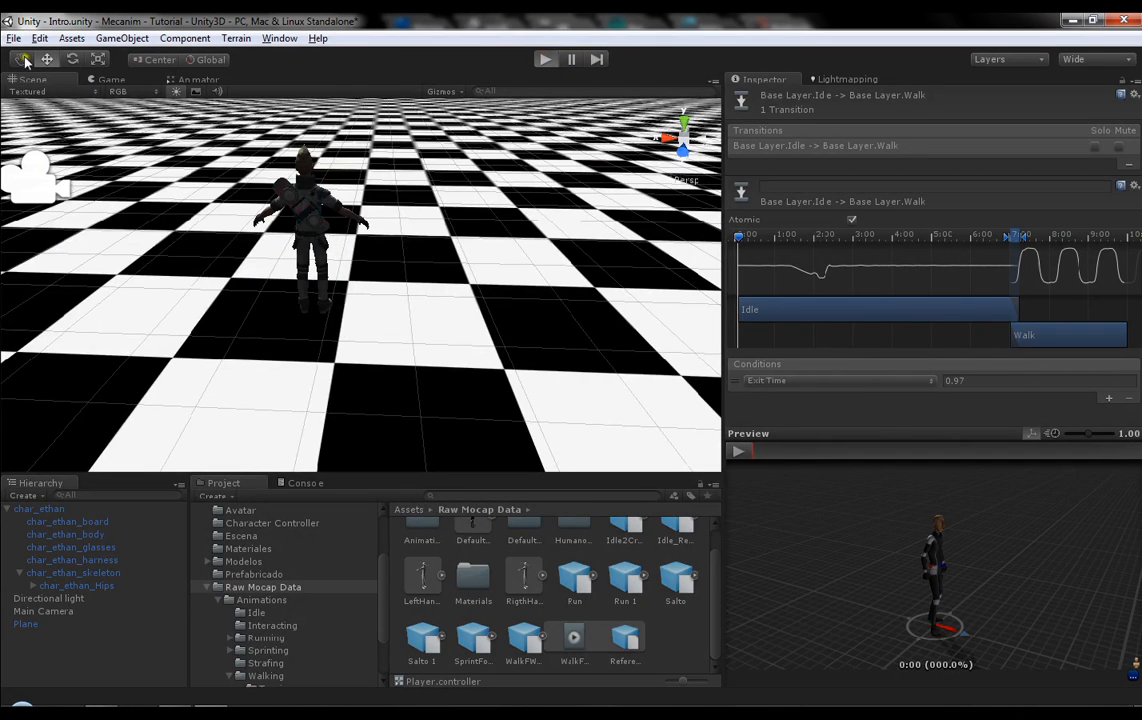
Step: Run the game and dock the Animator beside the Scene view with the Idle and Walk states in sight
key("ctrl+p")
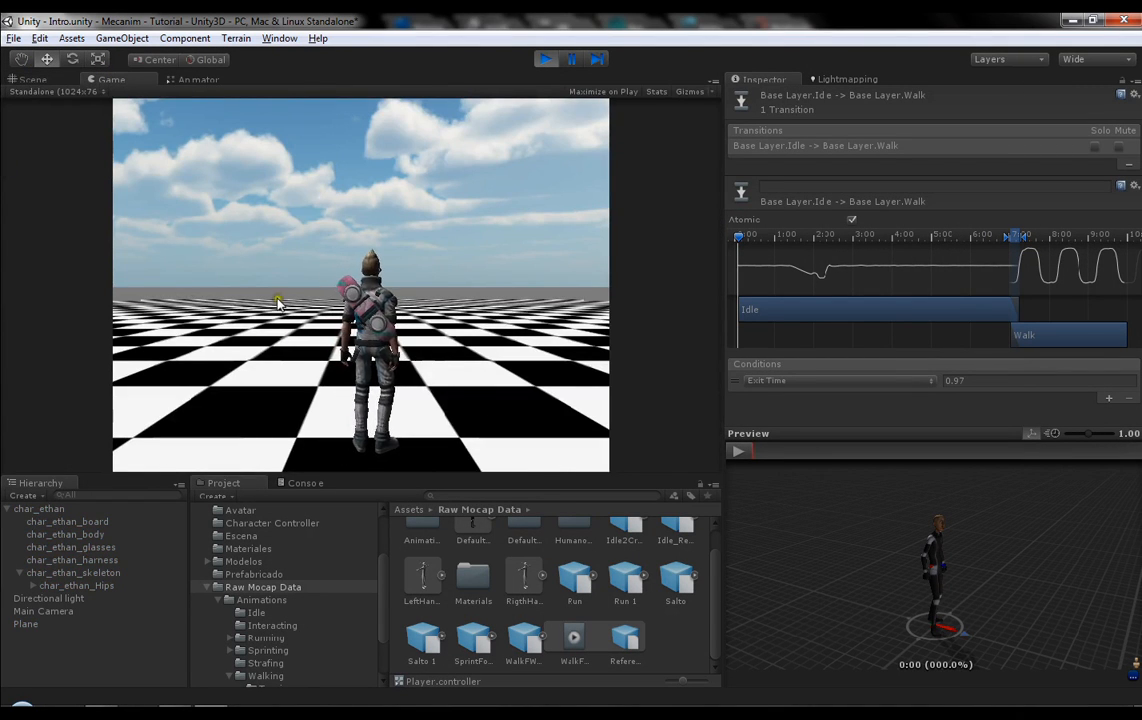
left_click_drag(189, 83, 500, 270)
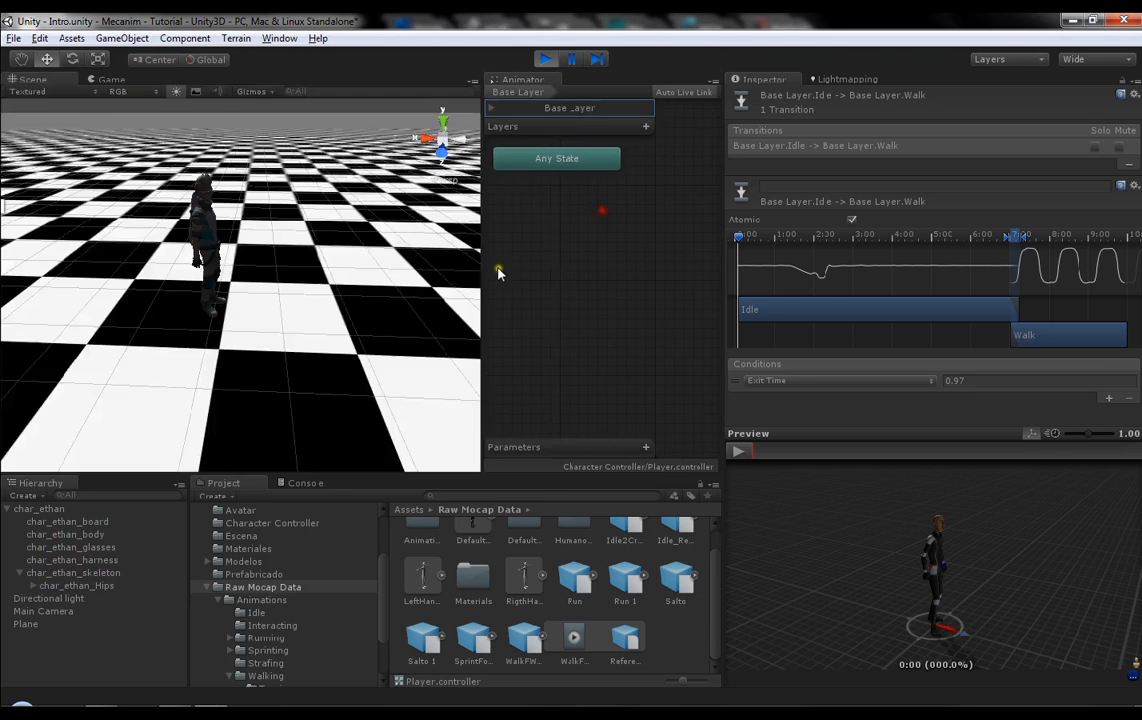
middle_click_drag(552, 256, 455, 294)
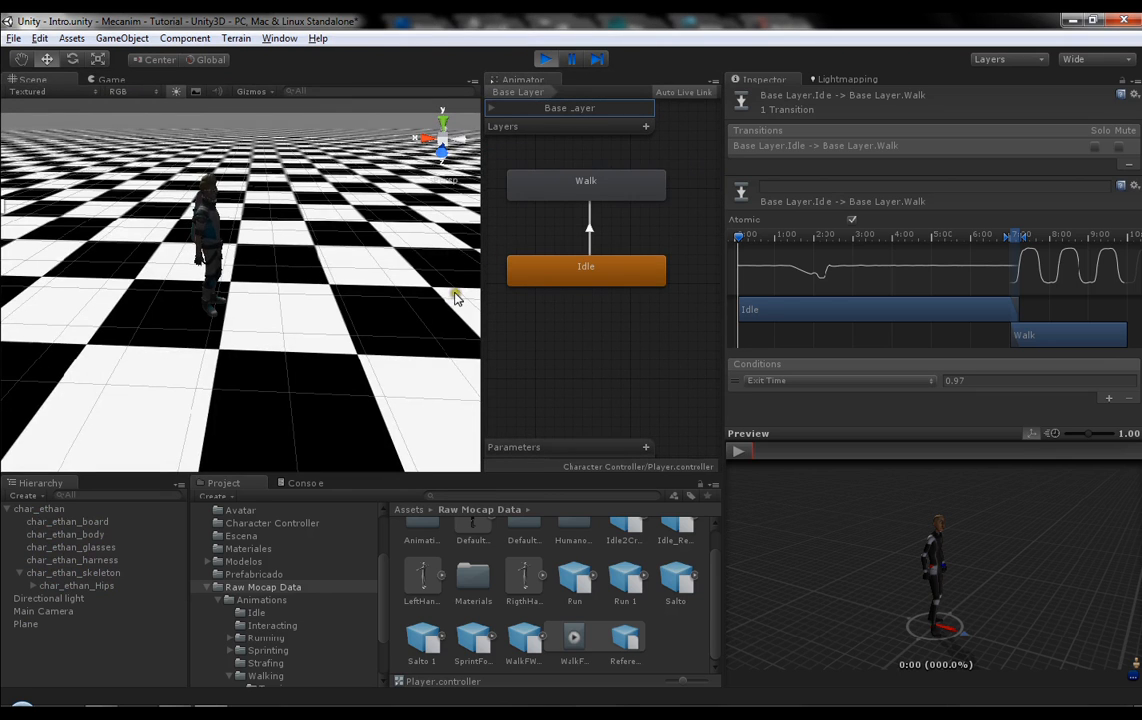
Step: Select char_ethan, follow its state playback in the Animator and its movement in the Scene view, and stop the game
left_click(23, 495)
left_click(28, 520)
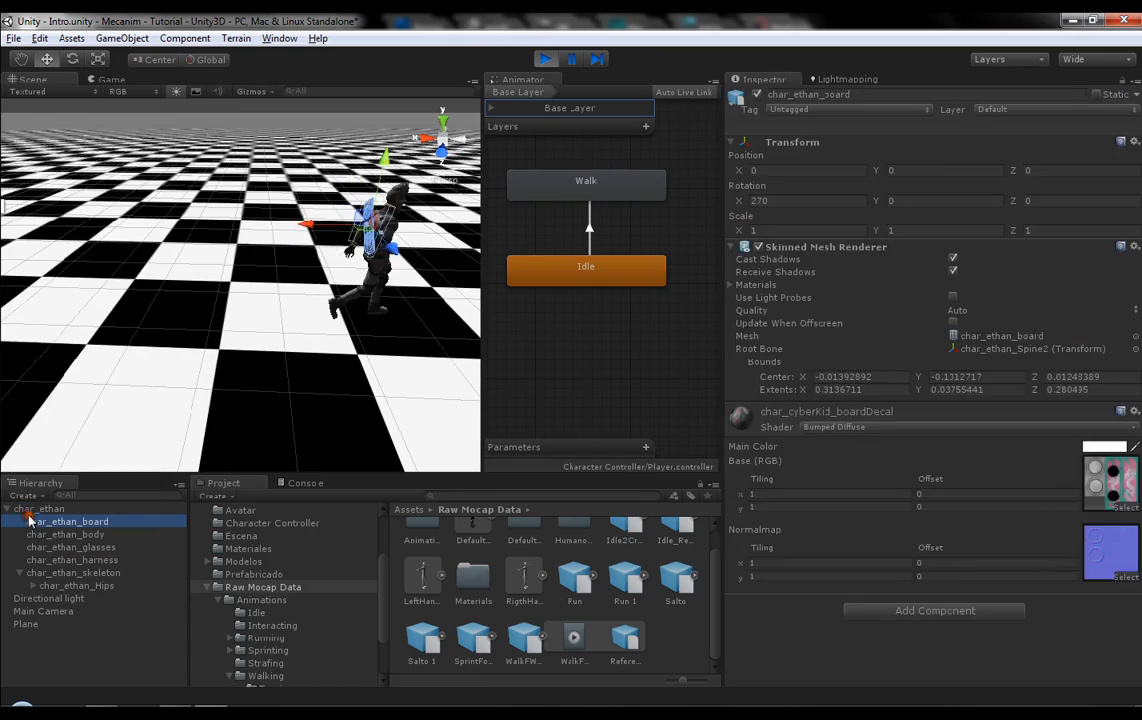
left_click(38, 509)
left_click_drag(305, 311, 330, 314, "alt")
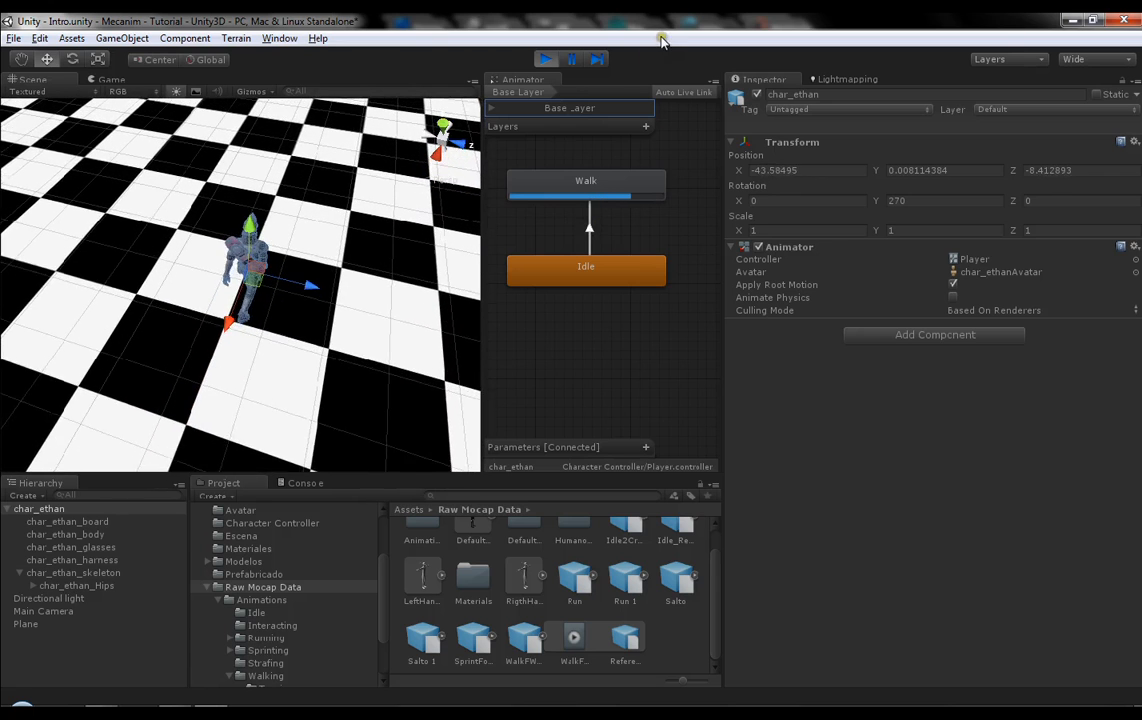
left_click(545, 56)
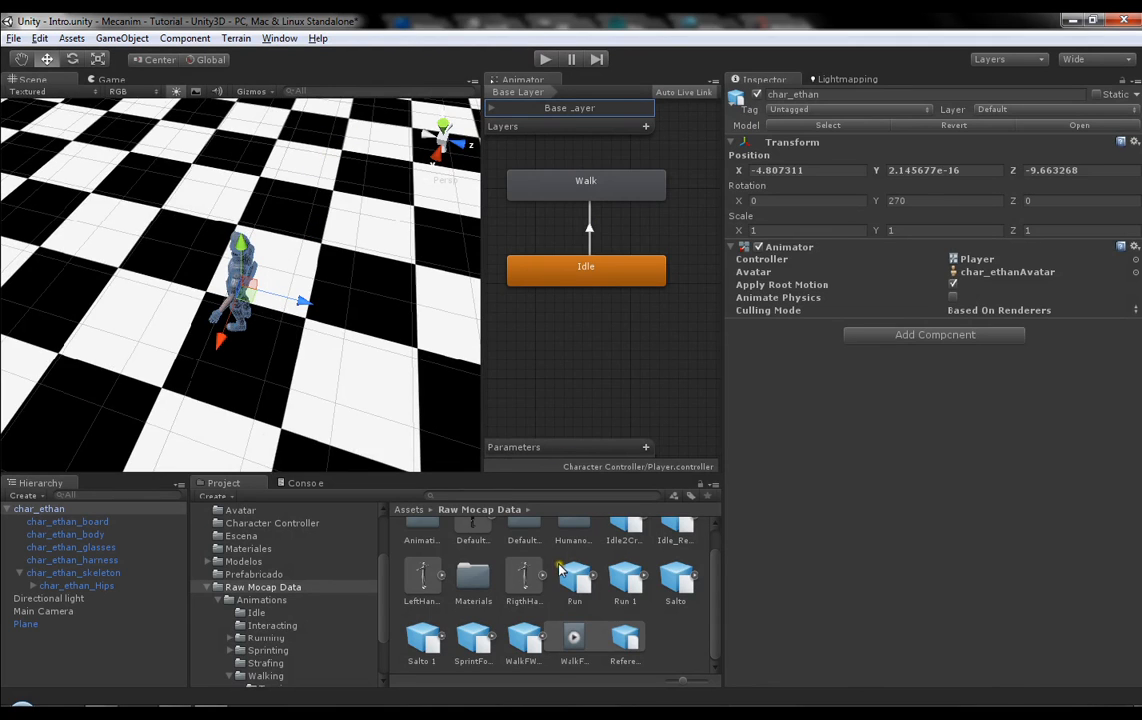
Step: Turn off Bake into Pose for Root Transform Rotation on the WalkFWD clip and apply the import settings
left_click(526, 645)
scroll(876, 407, "down", 5)
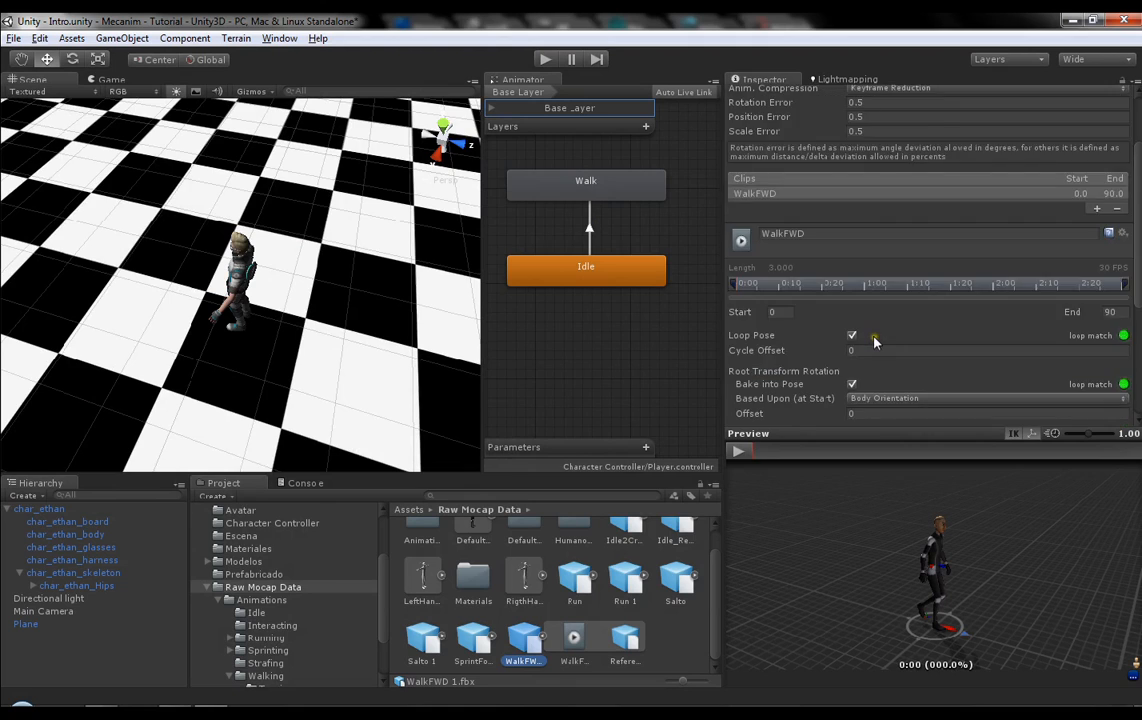
left_click(851, 288)
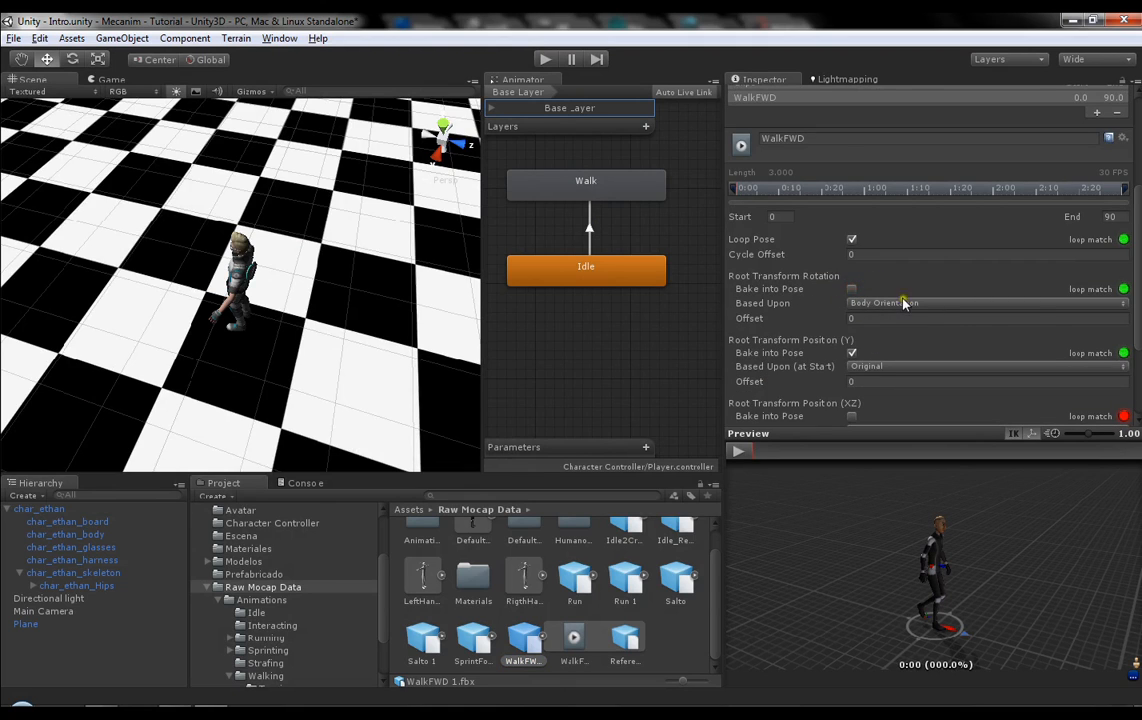
scroll(930, 330, "down", 4)
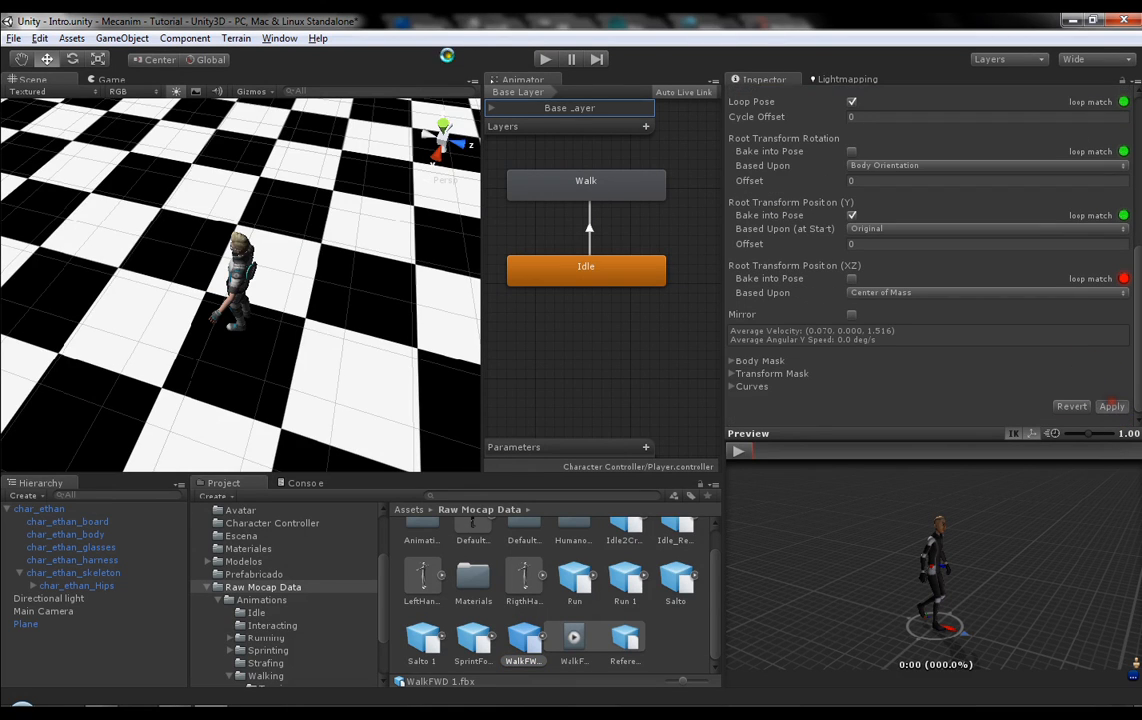
Step: Run the game, watch the direction char_ethan walks in the Scene view, and stop playback
left_click(546, 62)
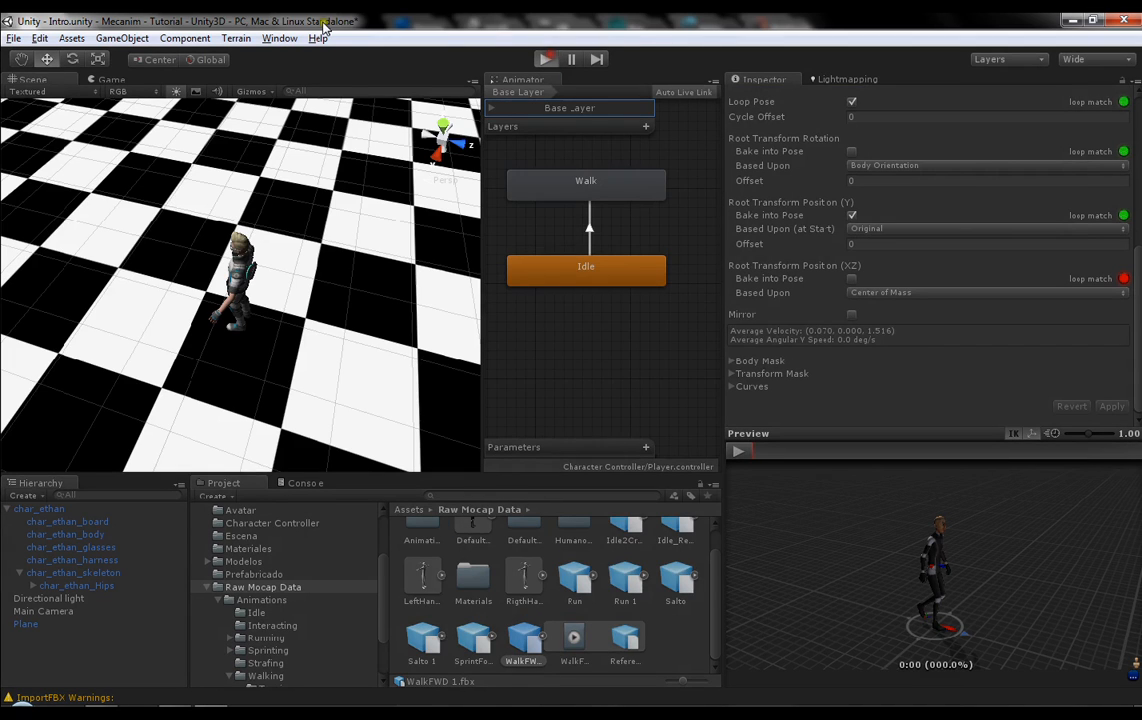
left_click(33, 79)
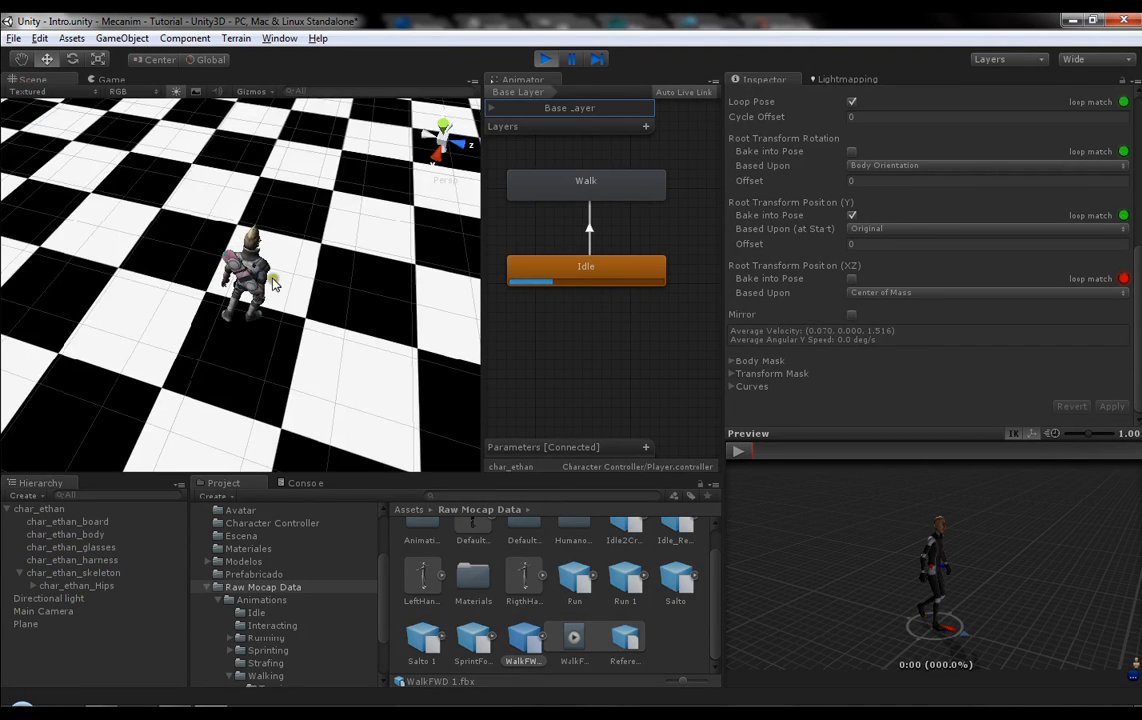
left_click(45, 508)
middle_click_drag(276, 243, 239, 275)
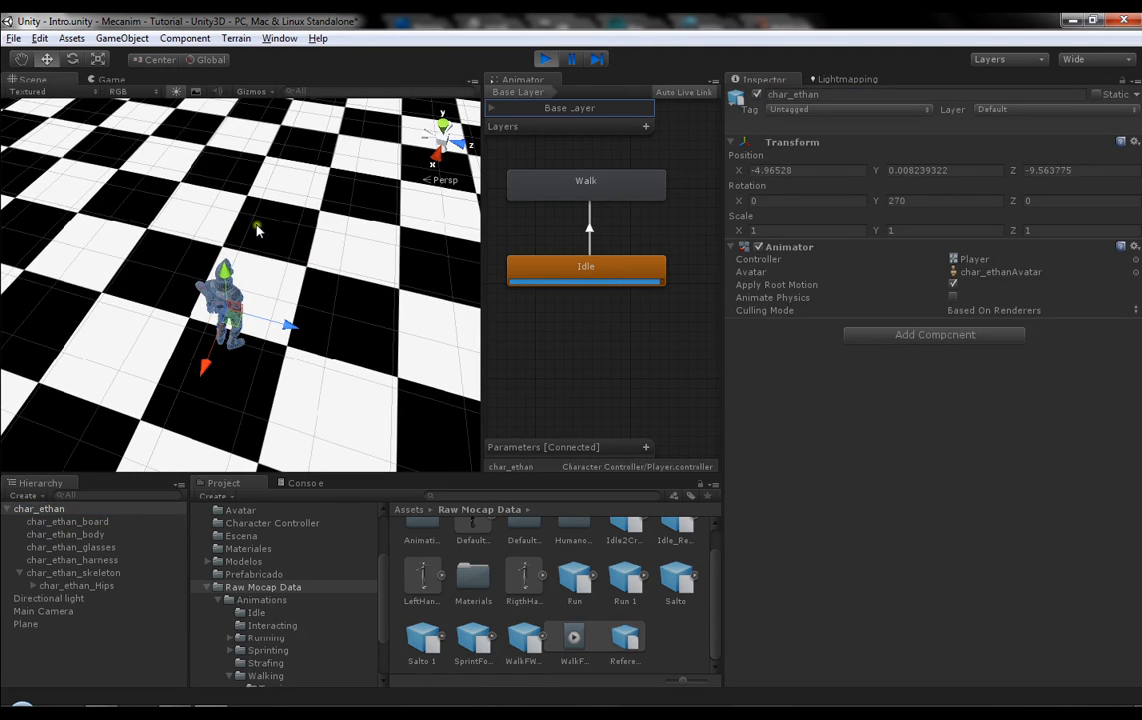
key("Up")
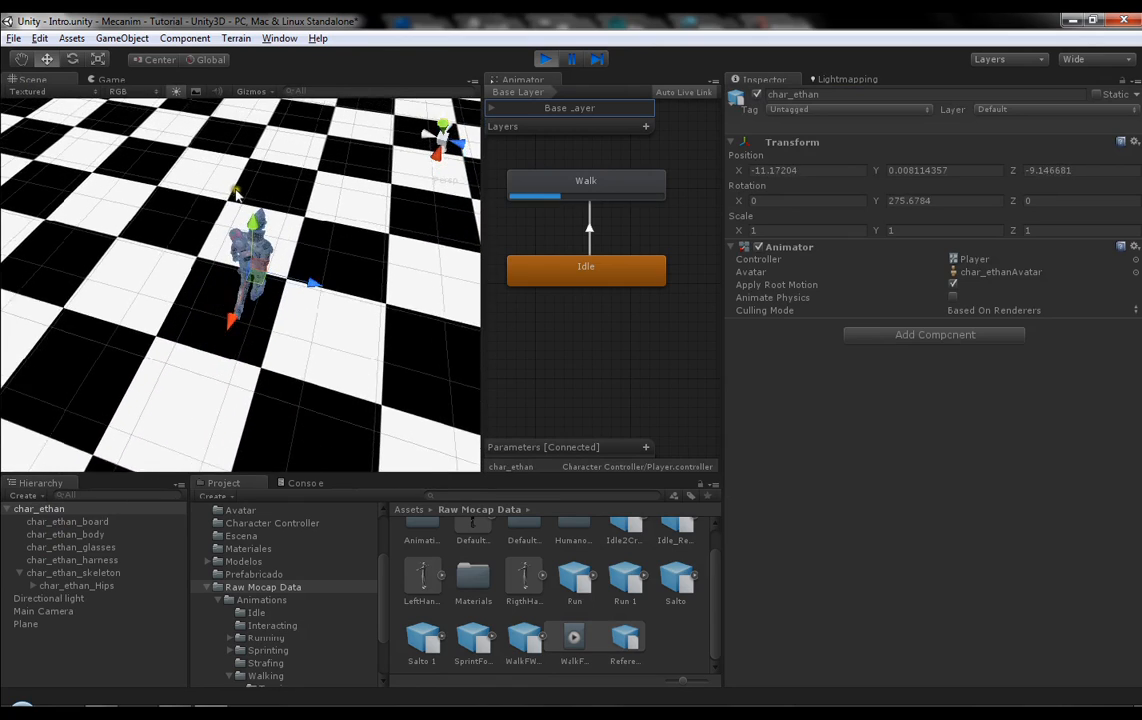
left_click(545, 59)
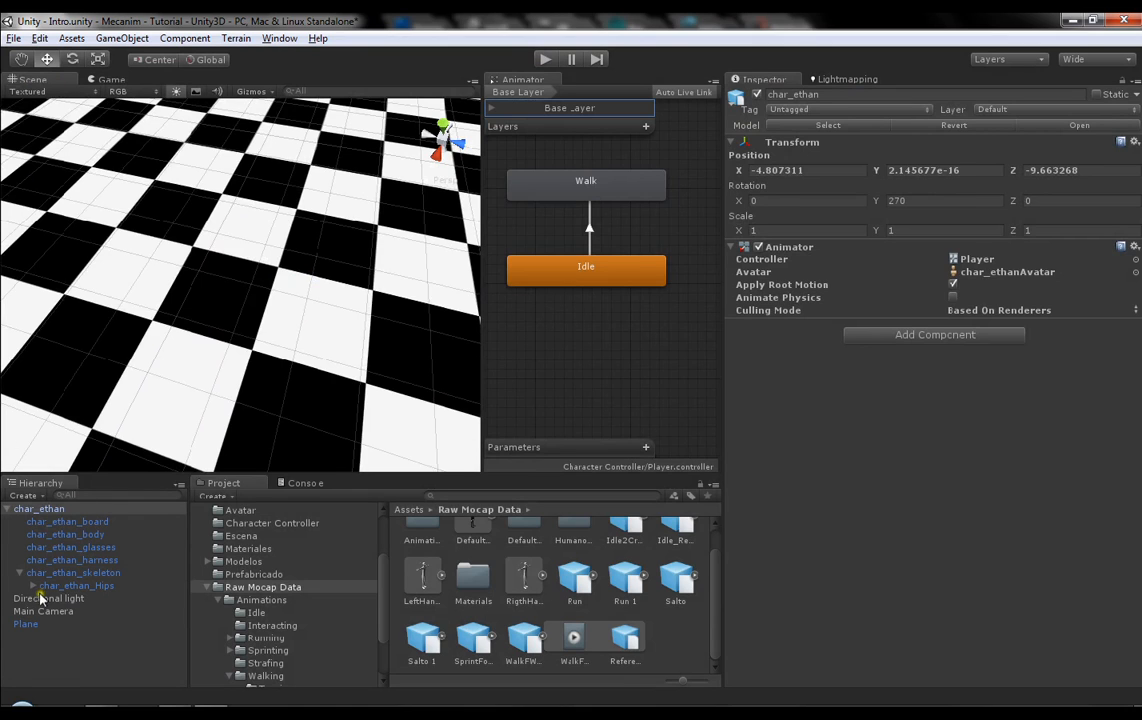
Step: Make Main Camera a child of char_ethan and run the game to watch the walk from behind
left_click_drag(45, 611, 40, 510)
left_click(545, 59)
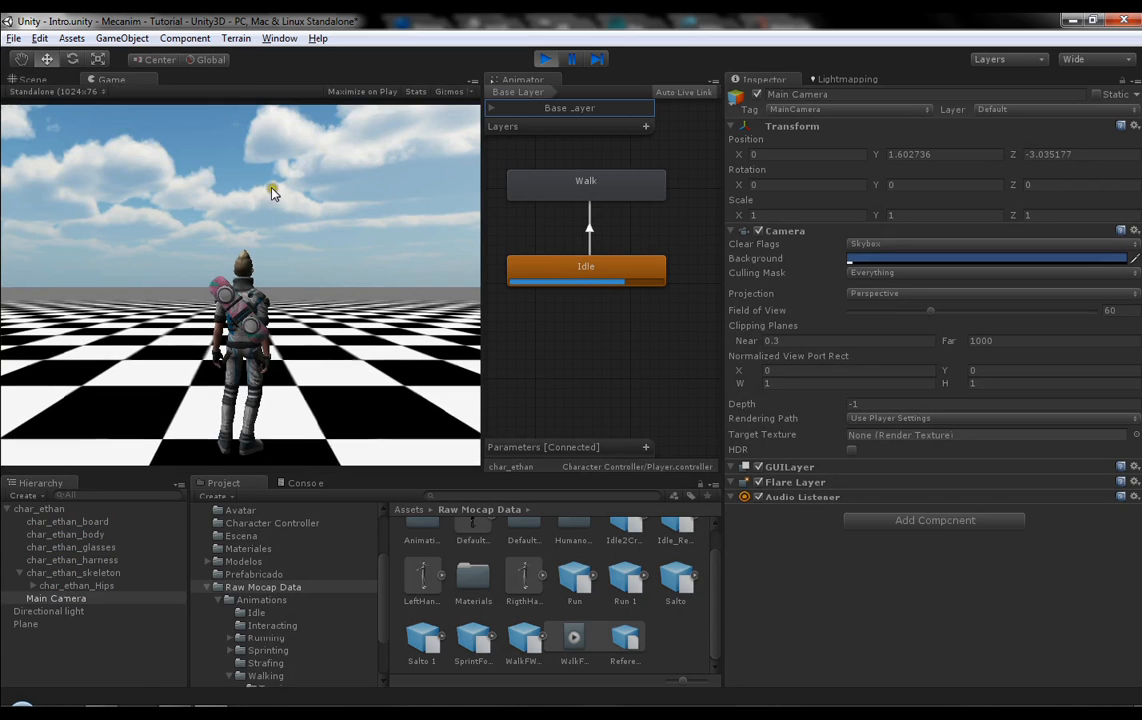
key("Up")
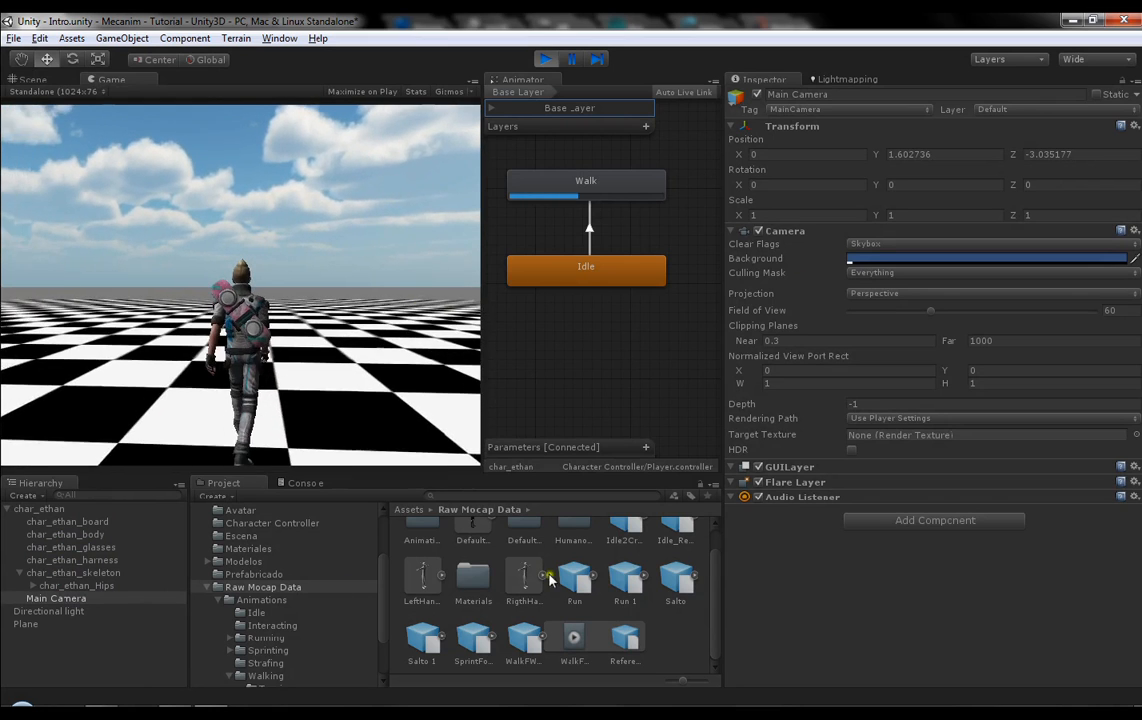
Step: Stop the game, turn on Bake into Pose for the WalkFWD clip's Root Transform Rotation and apply the import settings
left_click(524, 640)
scroll(843, 375, "down", 5)
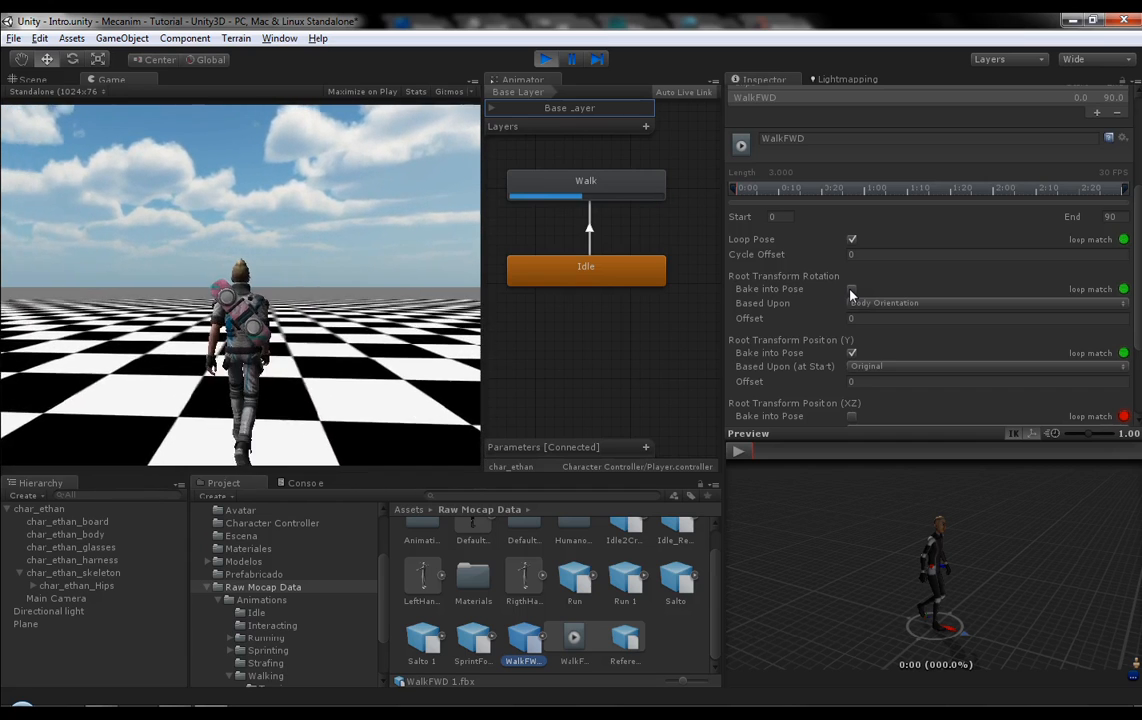
left_click(541, 58)
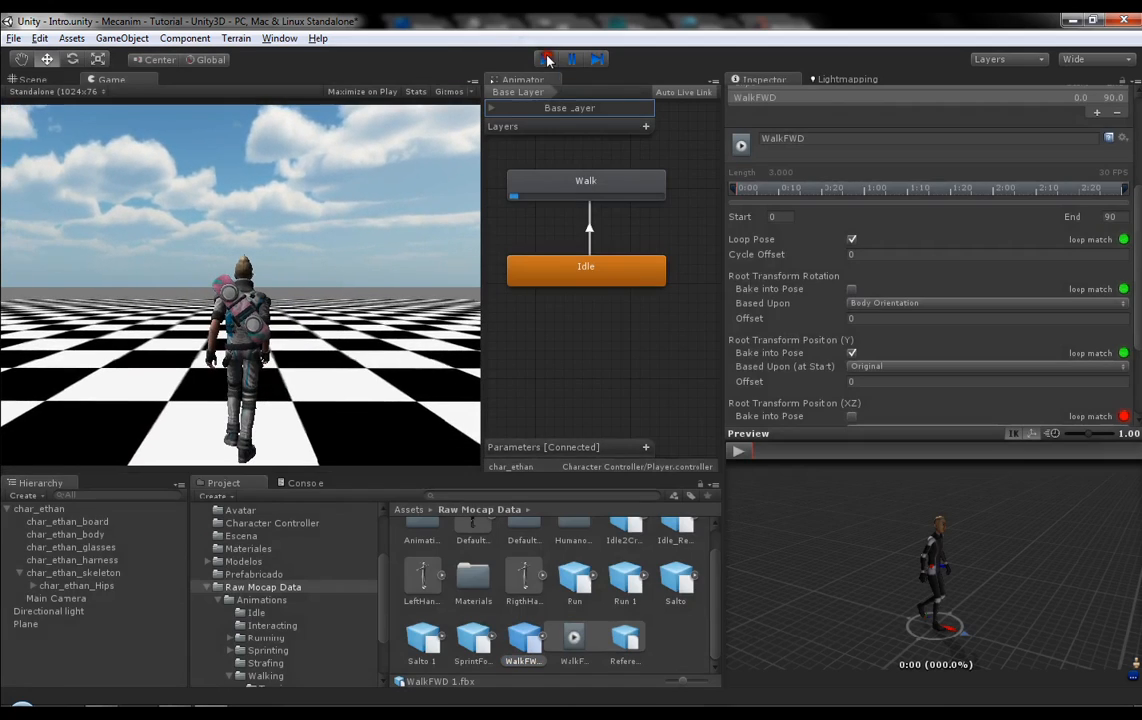
scroll(940, 305, "down", 3)
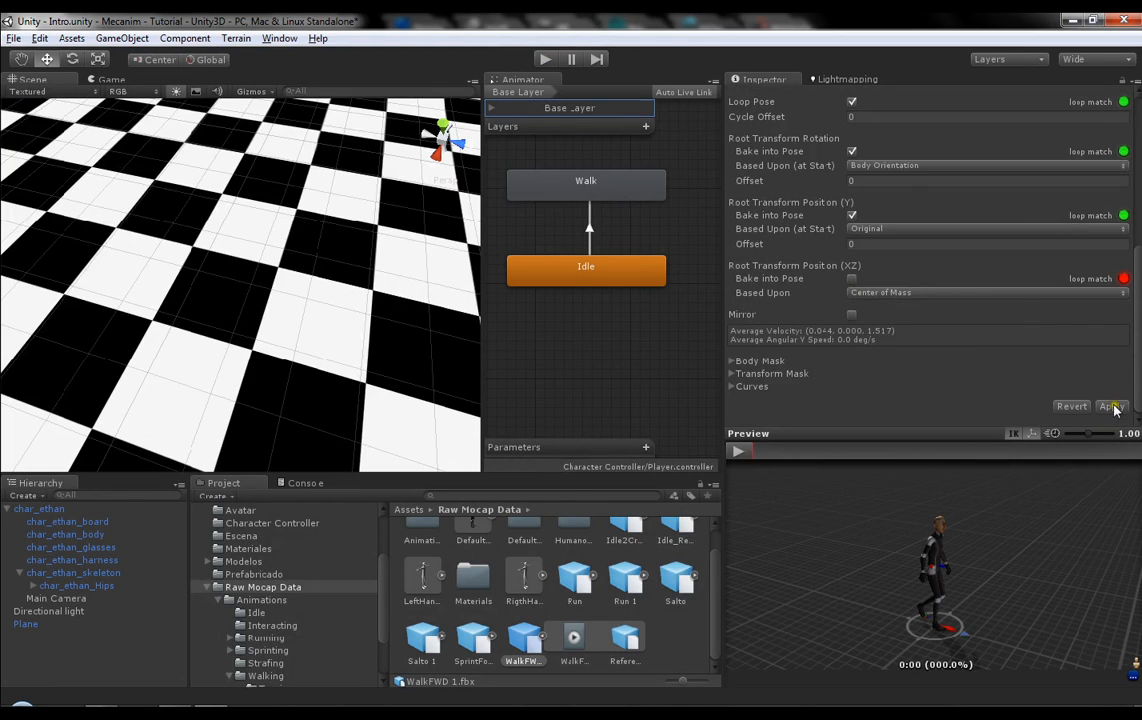
Step: Run the game to check the baked walk alongside the WalkFWD clip preview, and stop playback
left_click(545, 60)
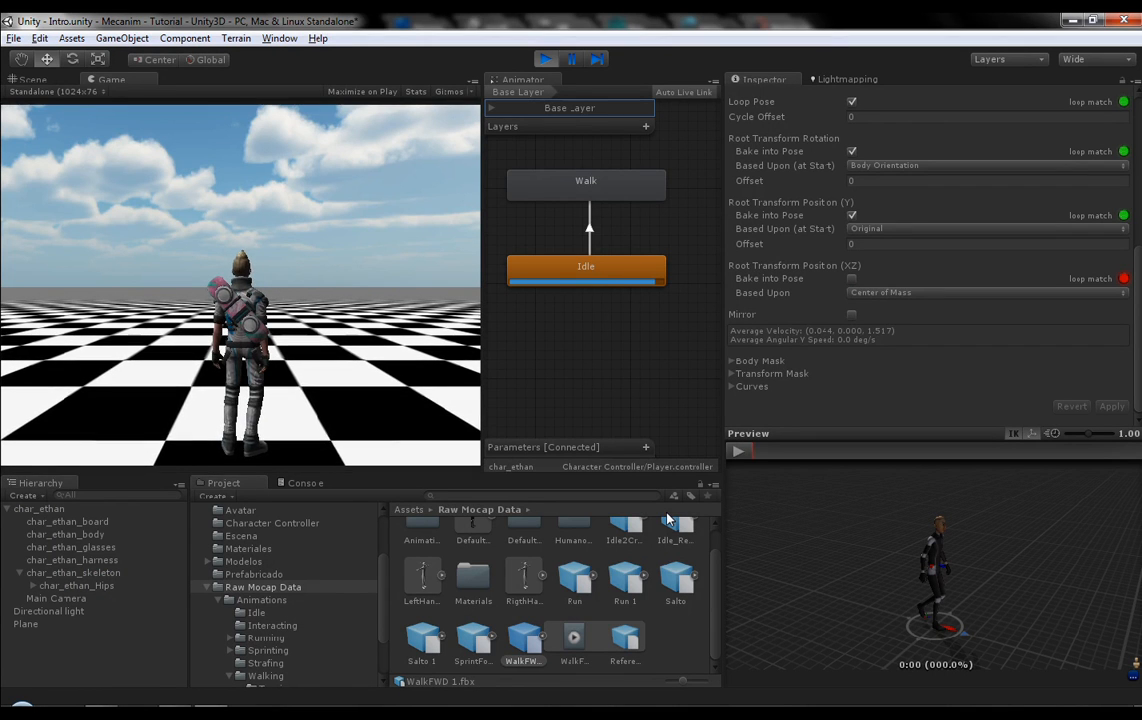
key("Up")
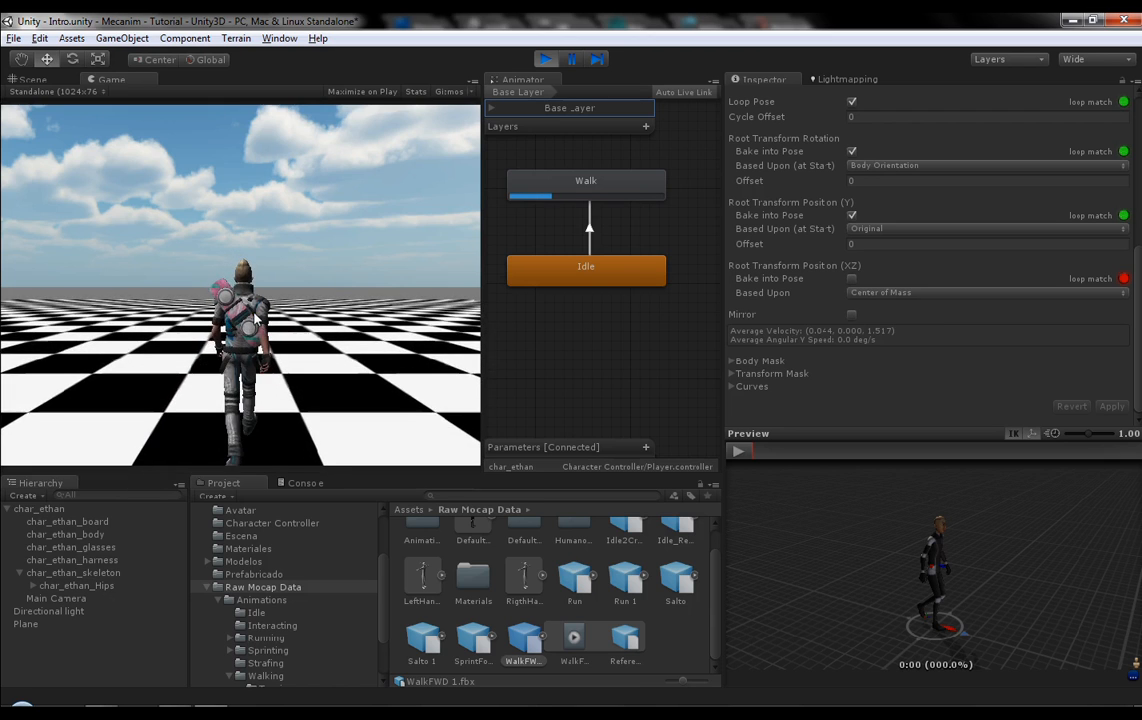
left_click(731, 453)
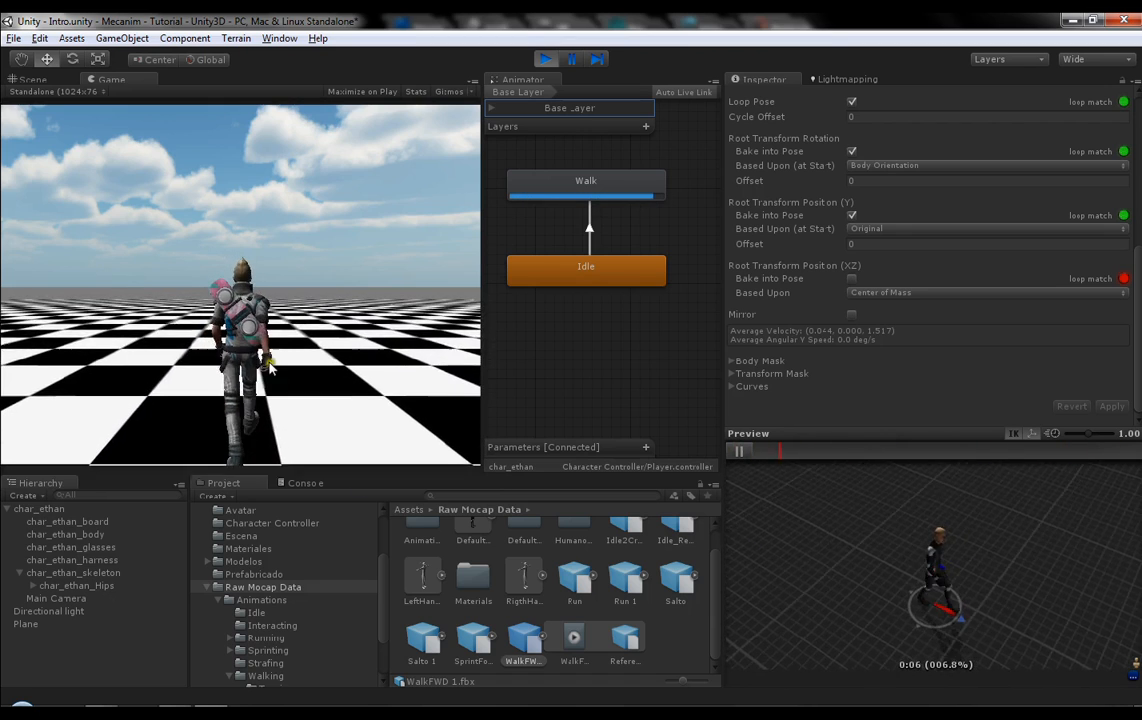
left_click(545, 59)
Step: Select char_ethan, frame it in the Scene view and examine its Animator component settings
left_click(50, 510)
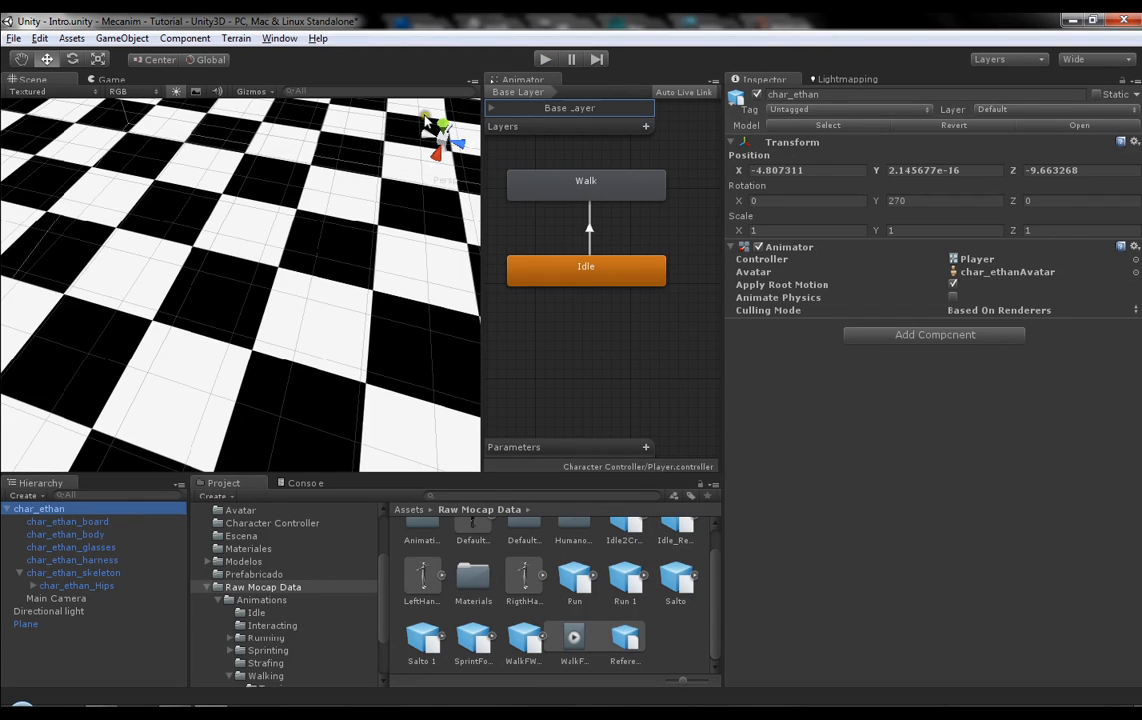
key("f")
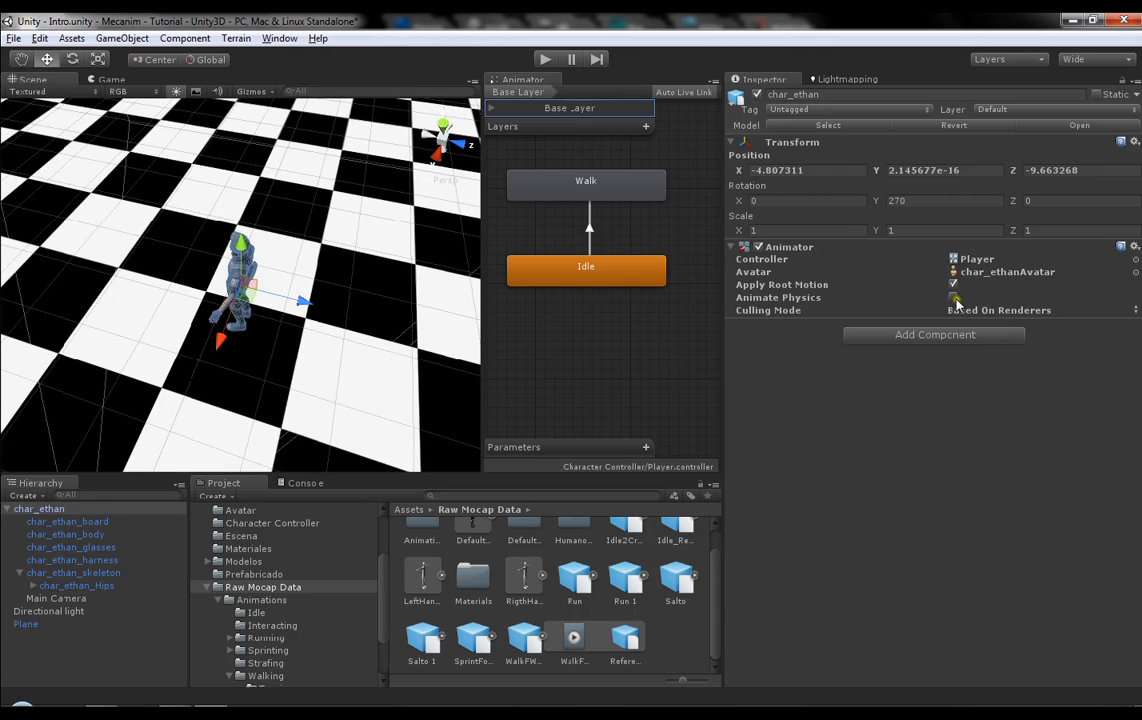
left_click_drag(328, 312, 327, 209, "alt")
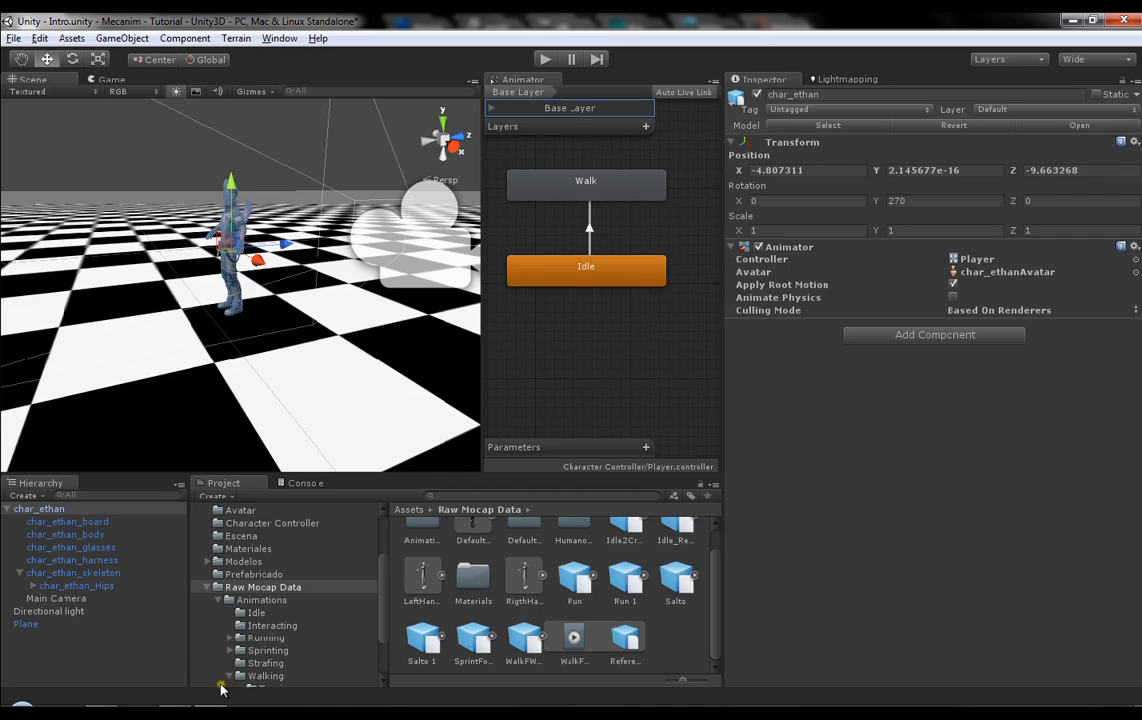
Step: Preview the RapidStrafeOutRightTurn_BWDNtrlWide and RapidStrafeOutRightTurn_FWDNtrlMedium animations from the Strafing folder
left_click(258, 663)
left_click(524, 640)
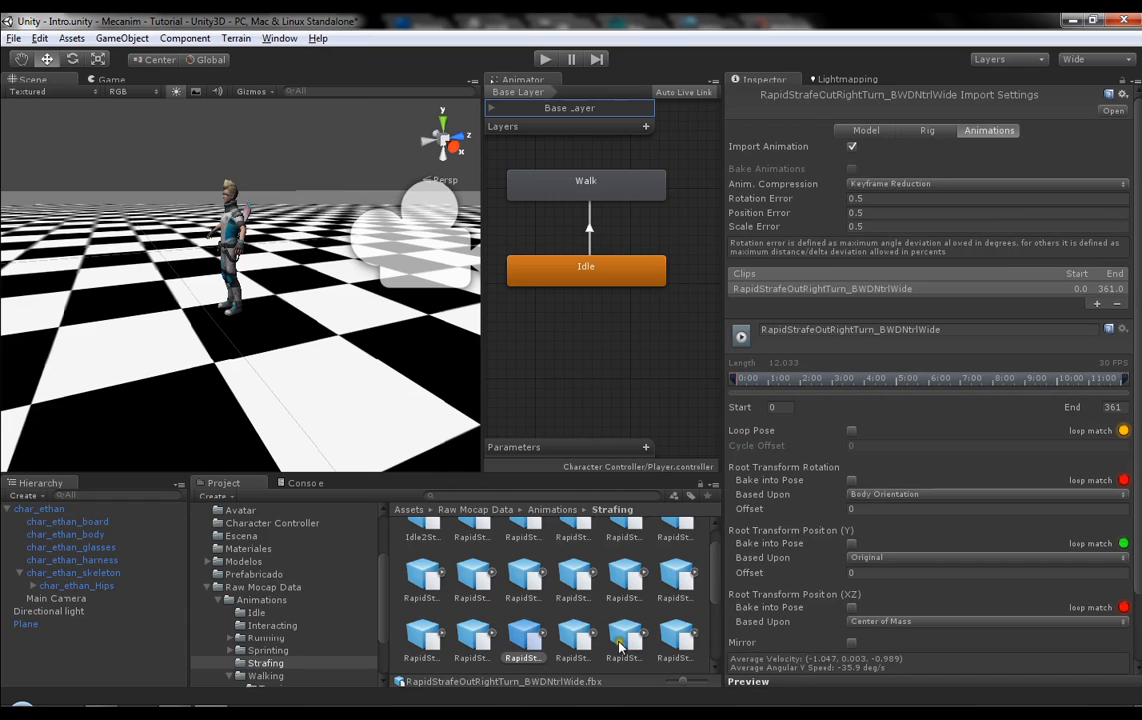
left_click(812, 683)
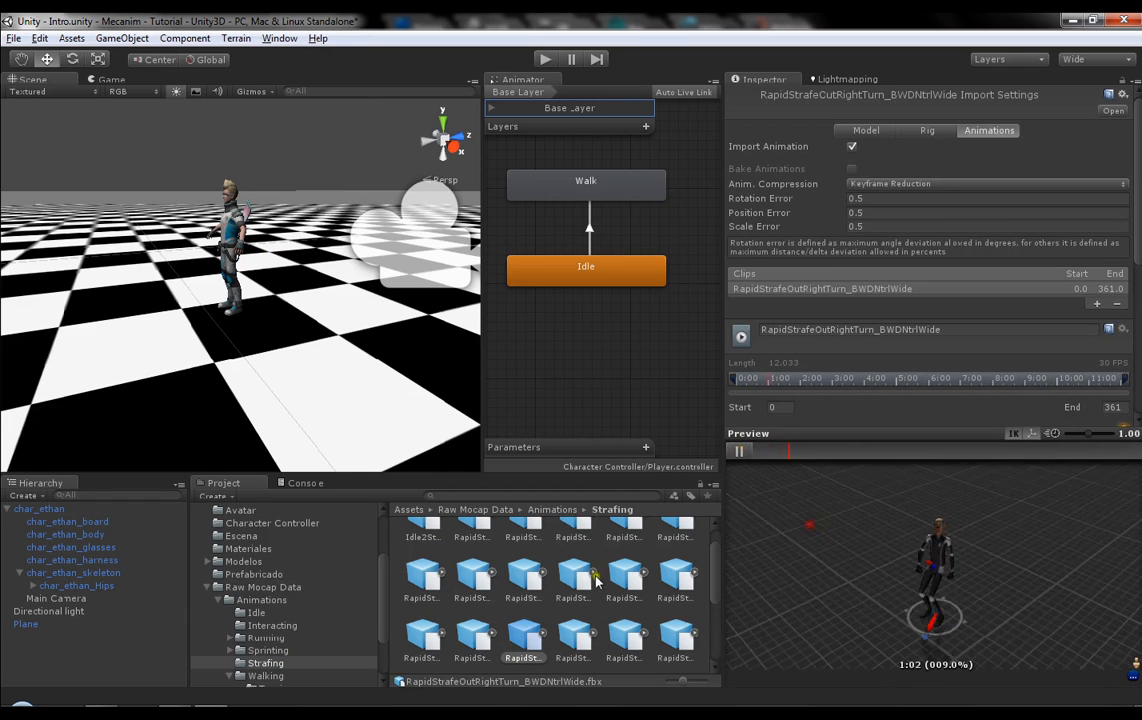
left_click(563, 605)
left_click(574, 638)
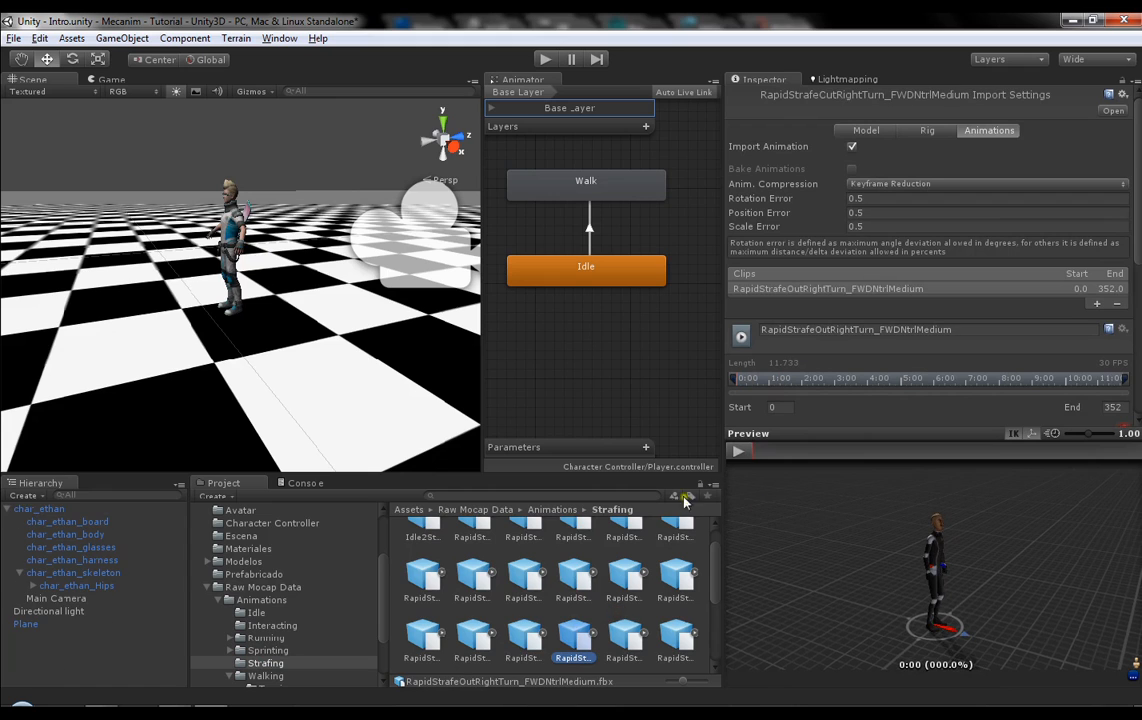
left_click(733, 451)
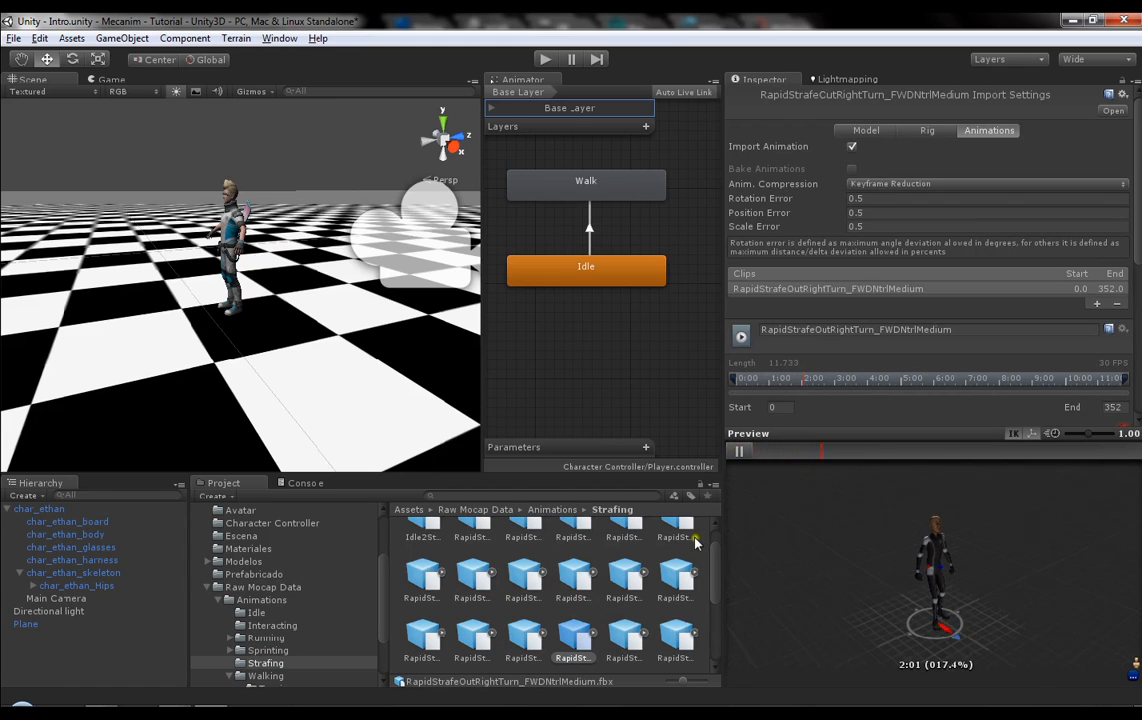
Step: Preview StrafeInRightTurn_NtrlWide and RapidStrafe_90transitionLeftRightFaceFwd, check StrafeOutRightTurn_NtrlShort, and open the Sprinting folder
scroll(546, 583, "up", 2)
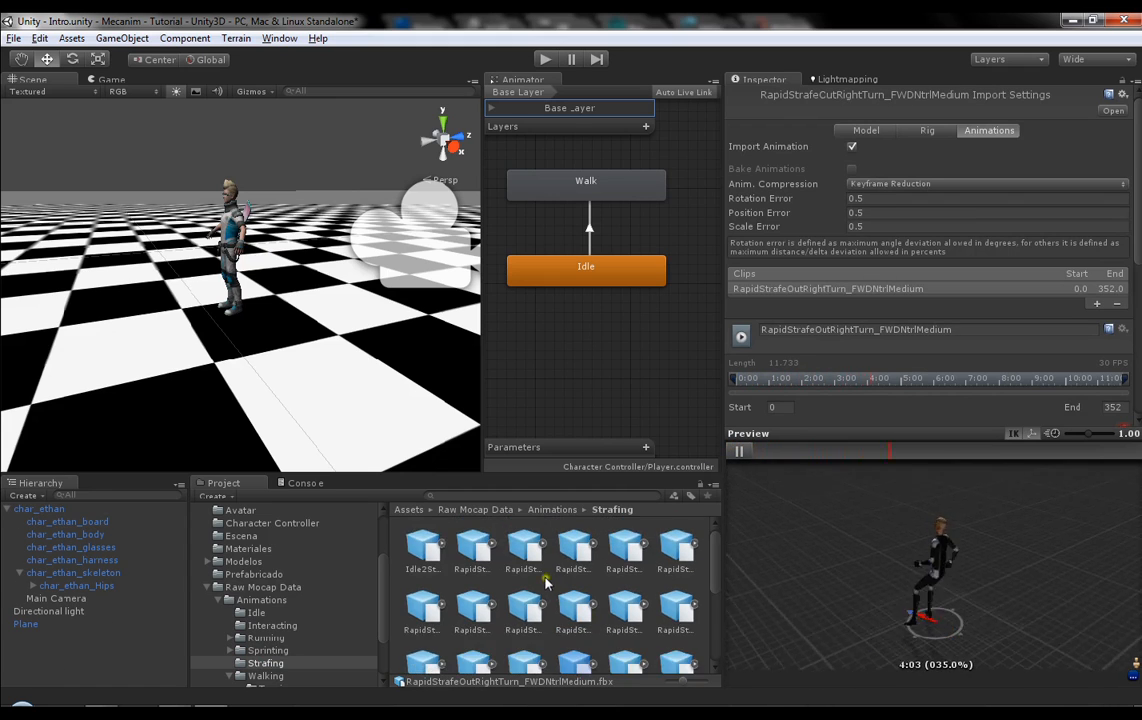
scroll(546, 583, "down", 5)
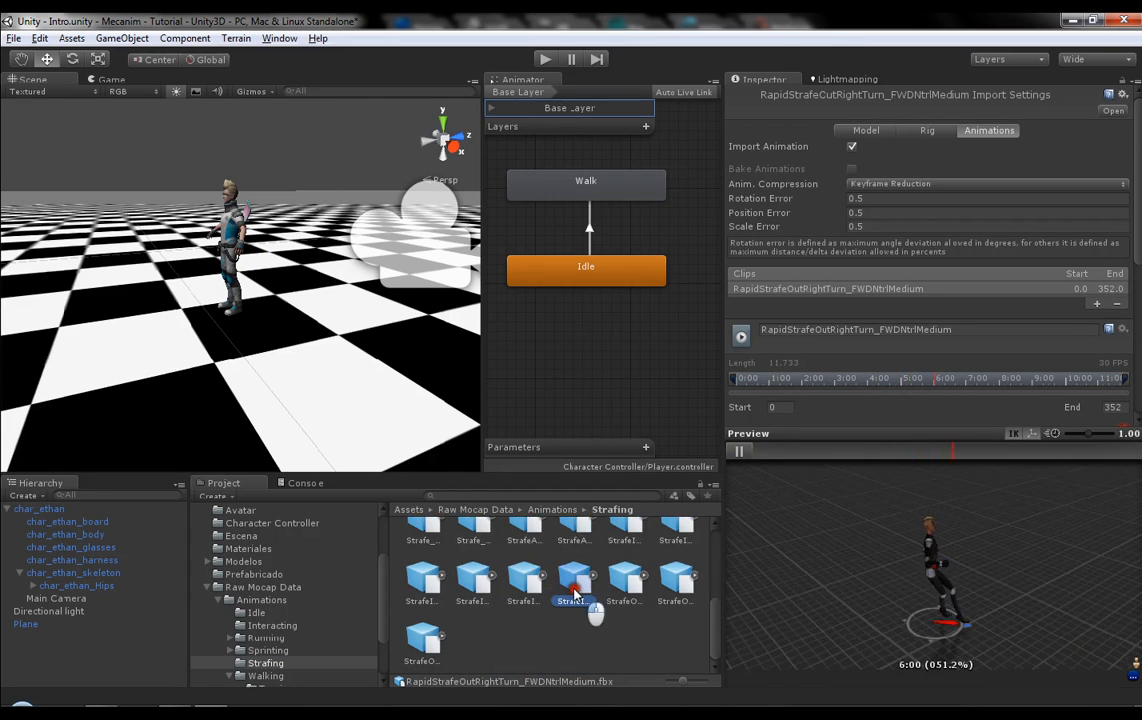
left_click(575, 594)
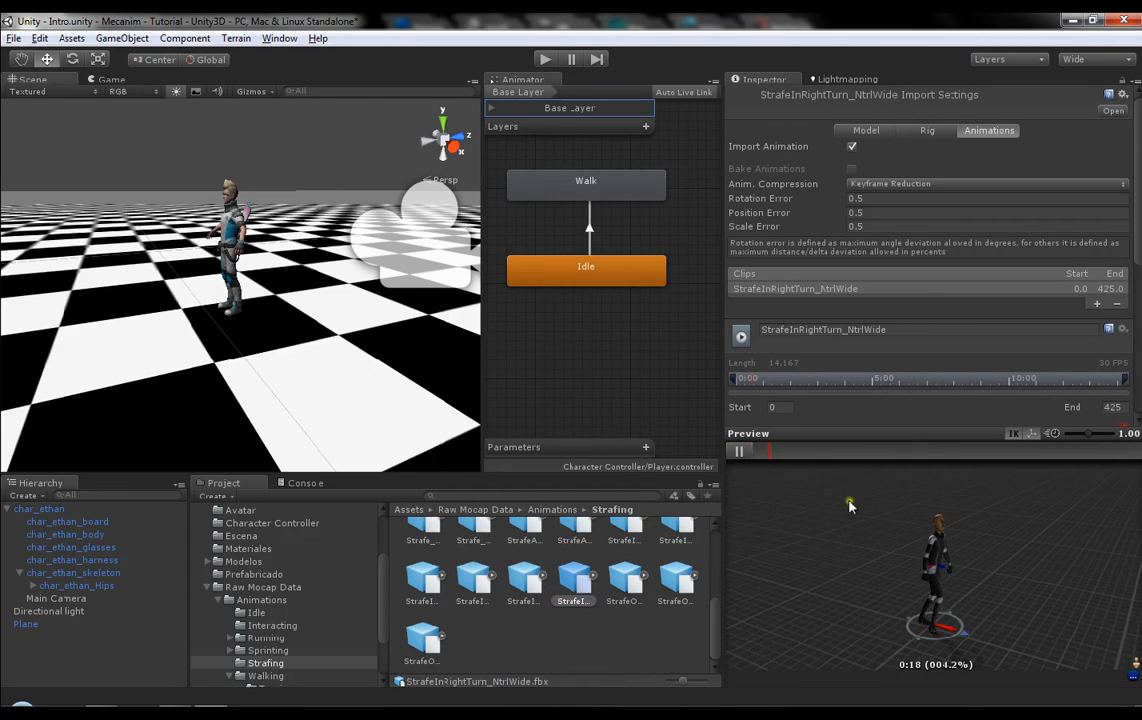
left_click(676, 582)
scroll(507, 545, "up", 5)
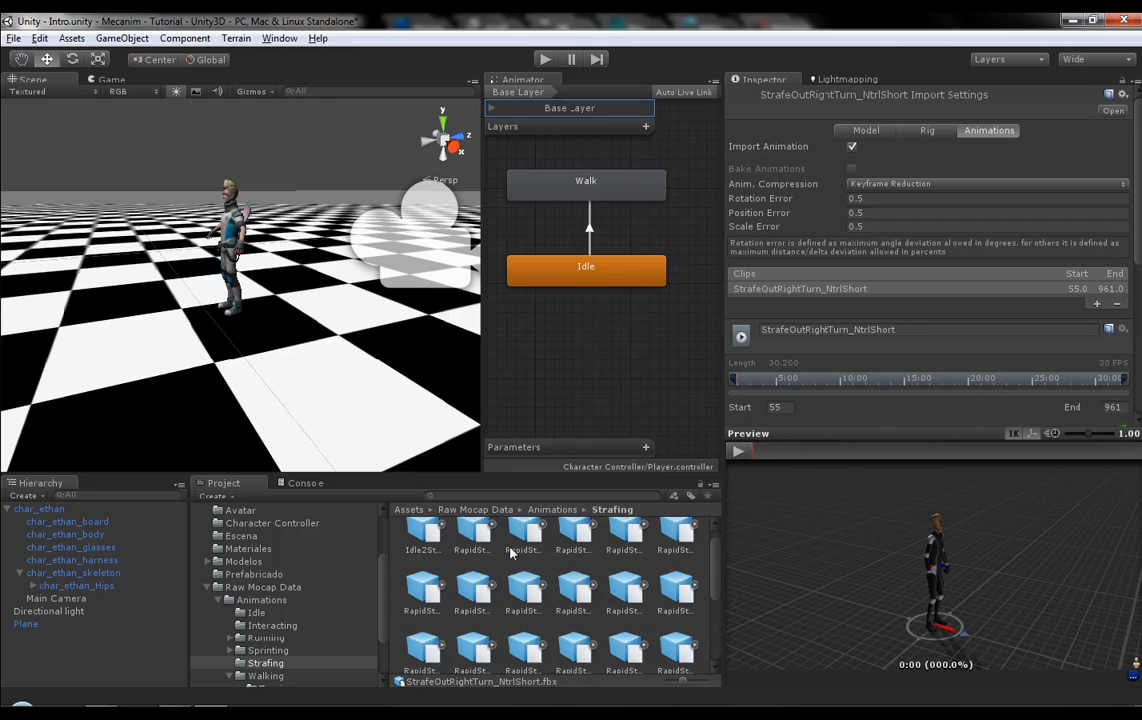
left_click(577, 552)
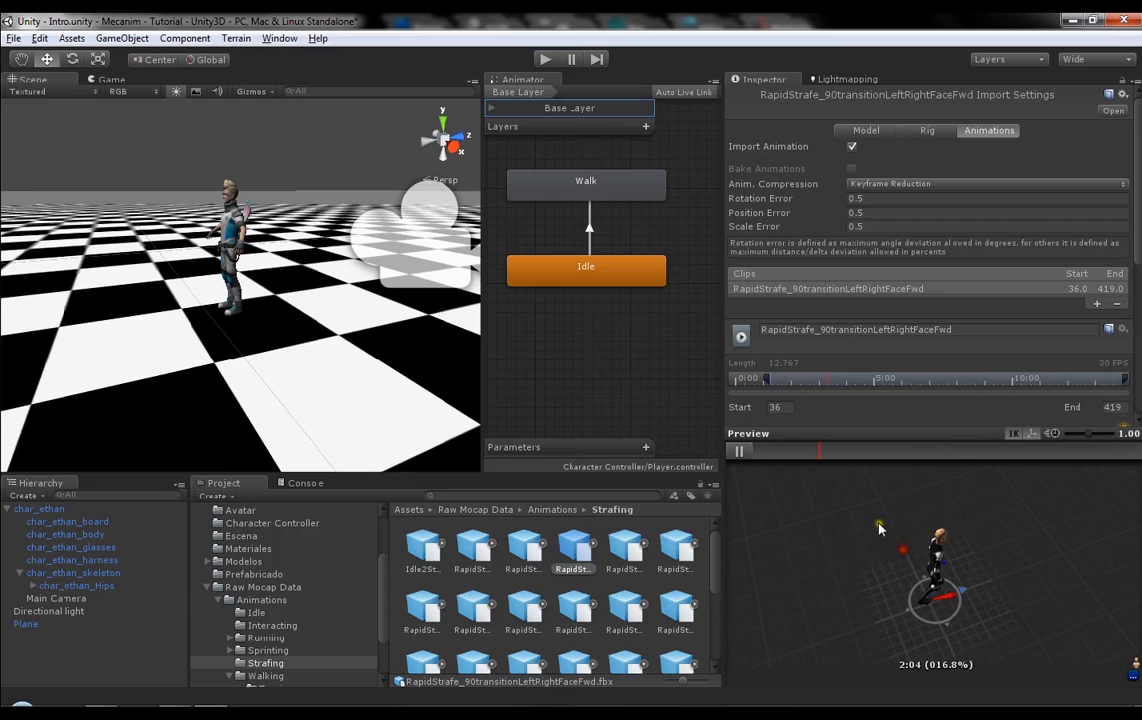
left_click(272, 651)
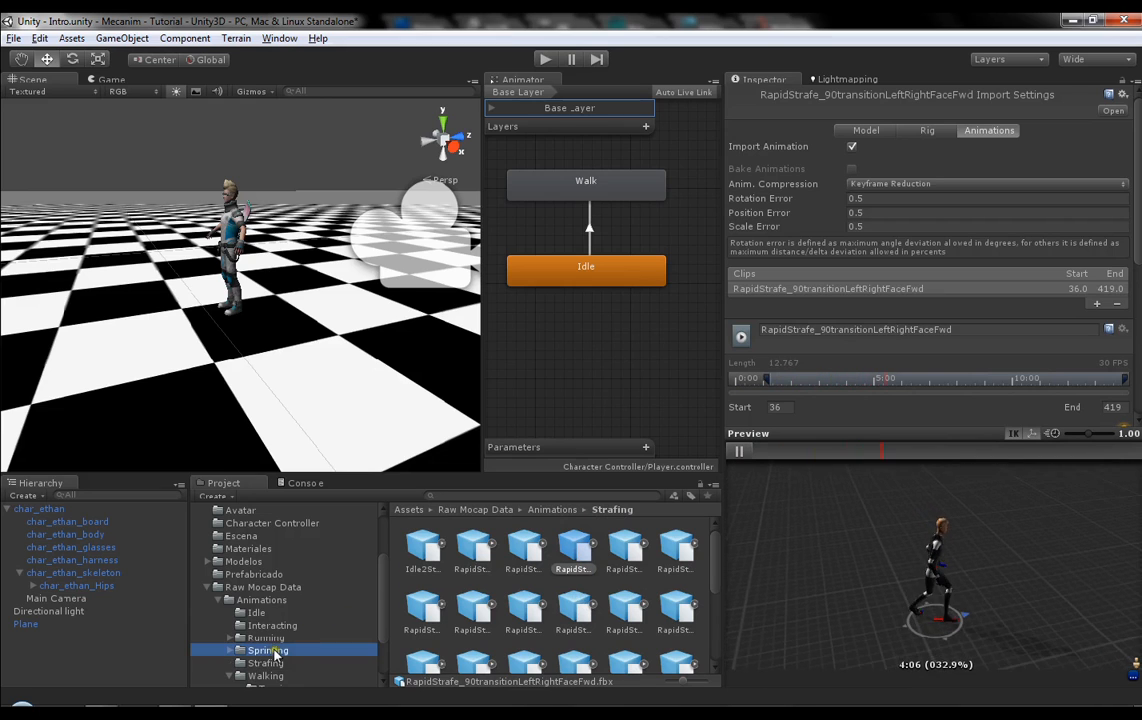
Step: Preview the SprintSlide_ToRight_R_3, SprintSlide_ToRight_R_1 and SprintJump_ToLeft_R animations from the Sprinting folder
left_click(588, 613)
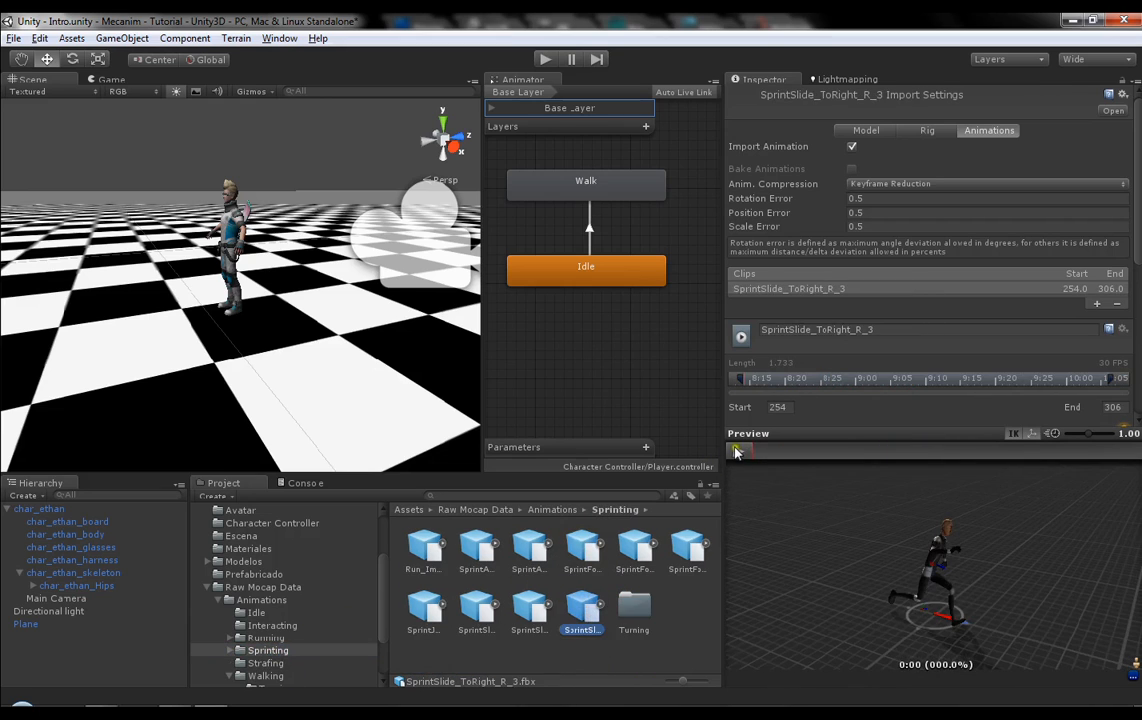
left_click(476, 615)
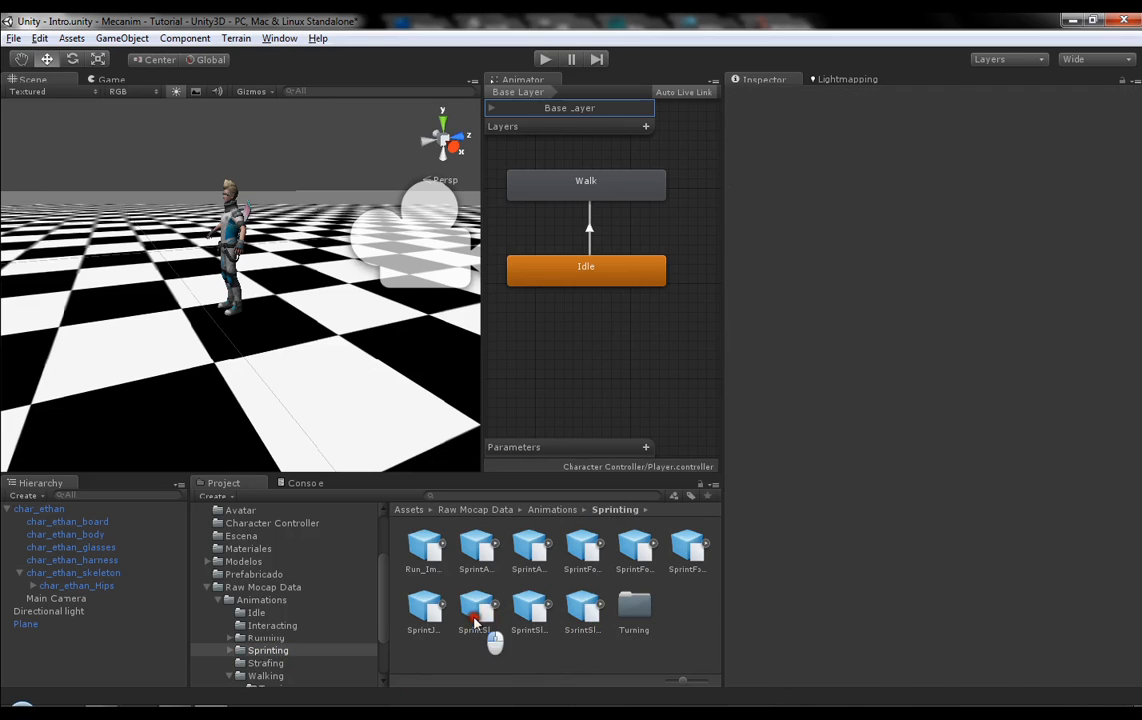
left_click(750, 451)
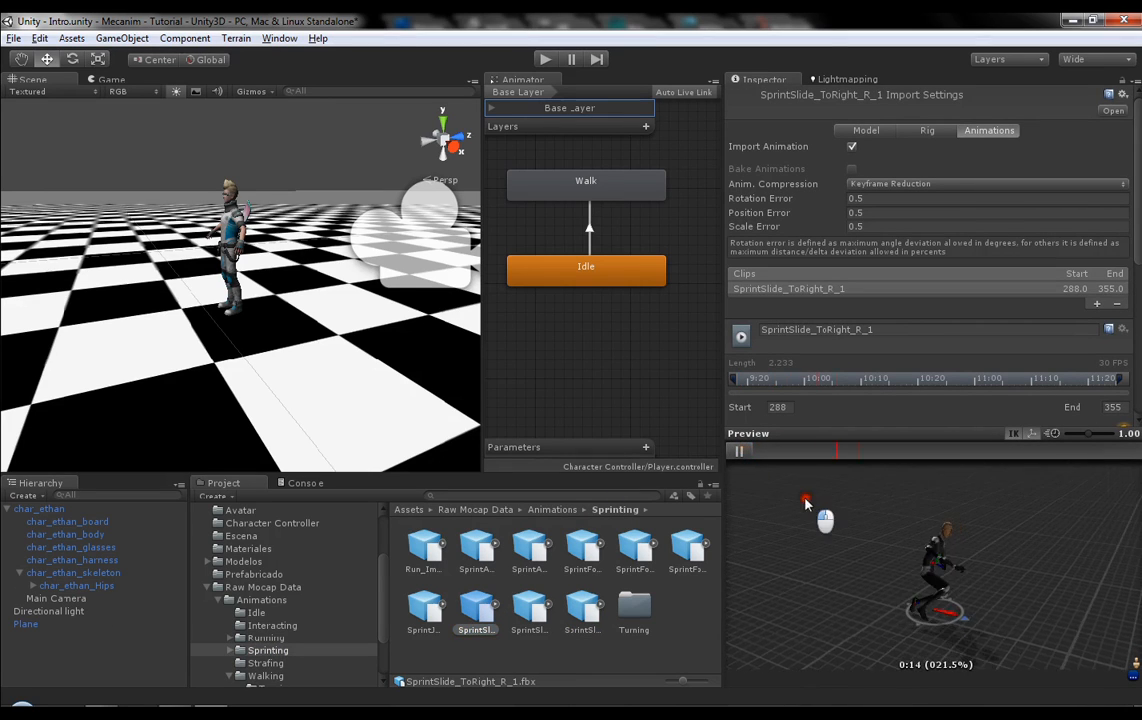
left_click(424, 605)
left_click(740, 451)
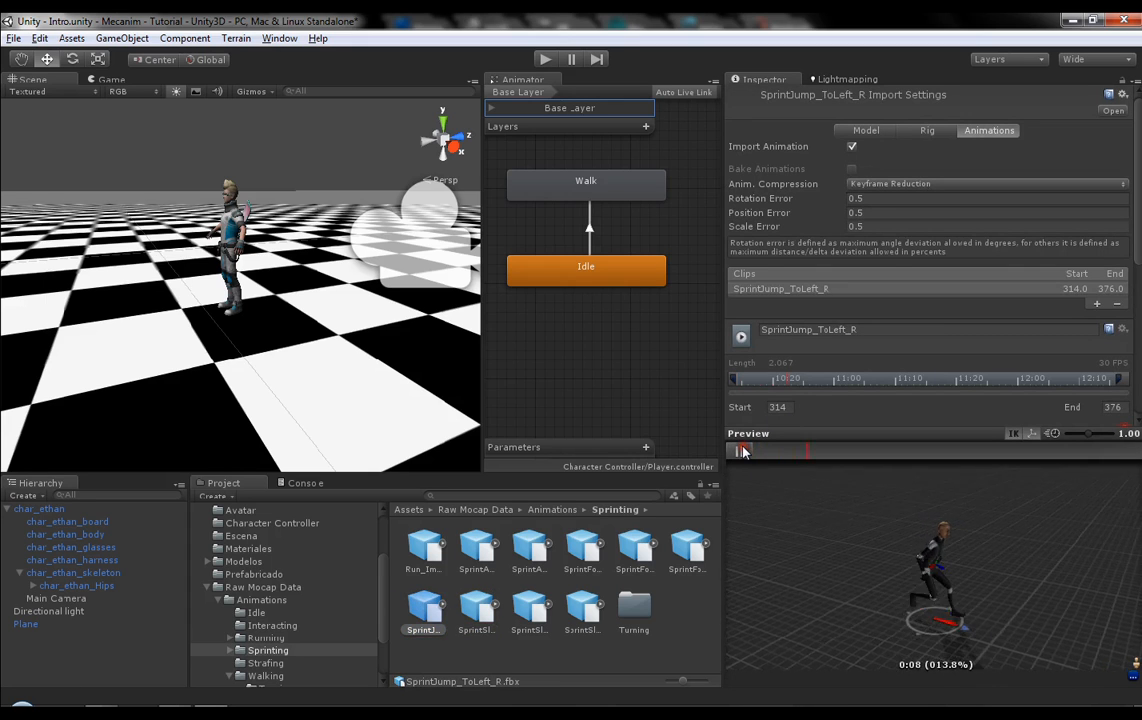
Step: Preview SprintForward_NtrlFaceFwd_3 and examine its root transform import settings
left_click(687, 550)
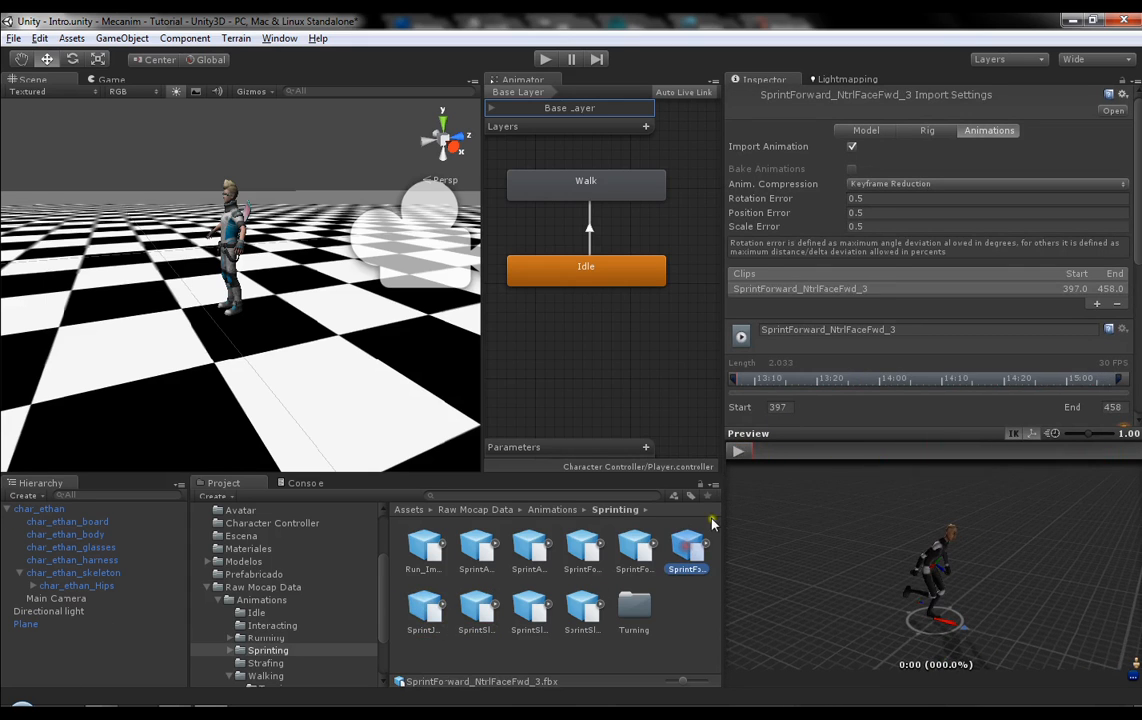
left_click(740, 452)
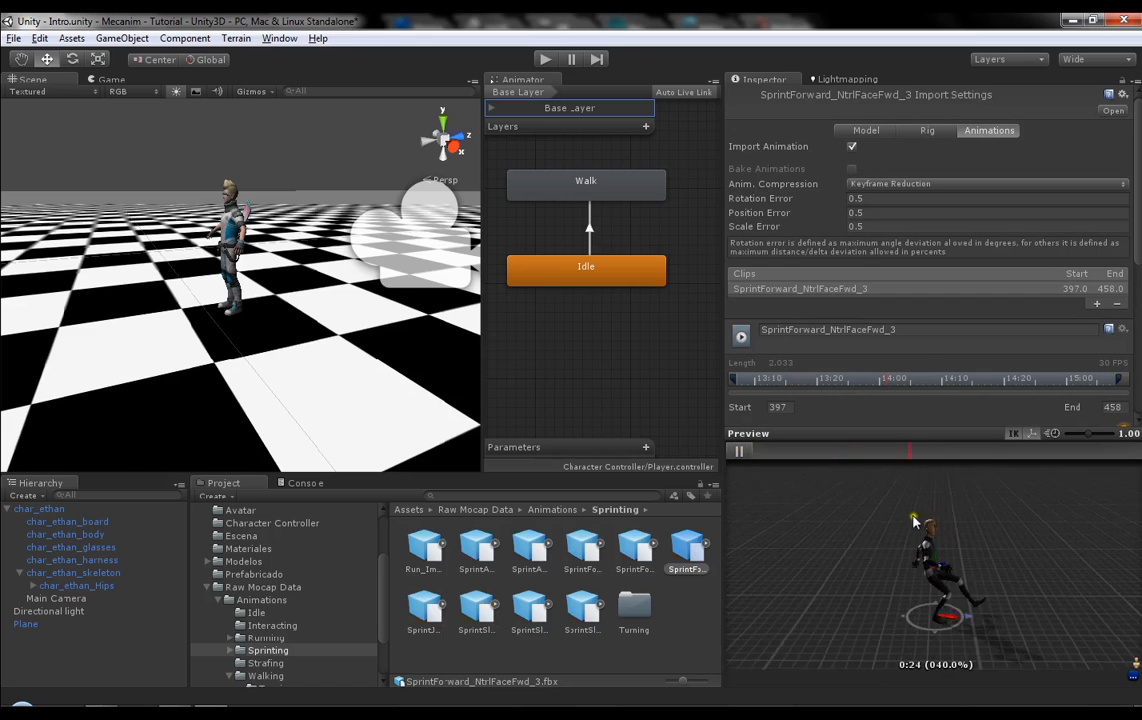
scroll(924, 352, "down", 5)
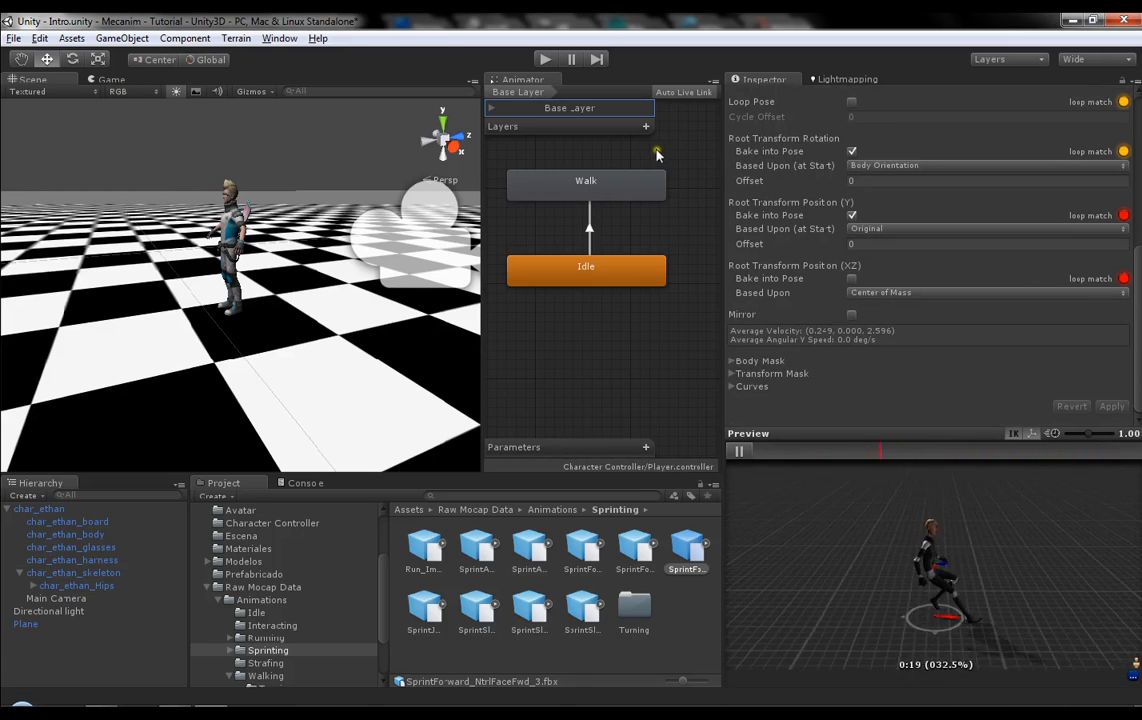
Step: Run the game with char_ethan selected, follow its root-motion walk in the Scene view, and stop playback
left_click(40, 509)
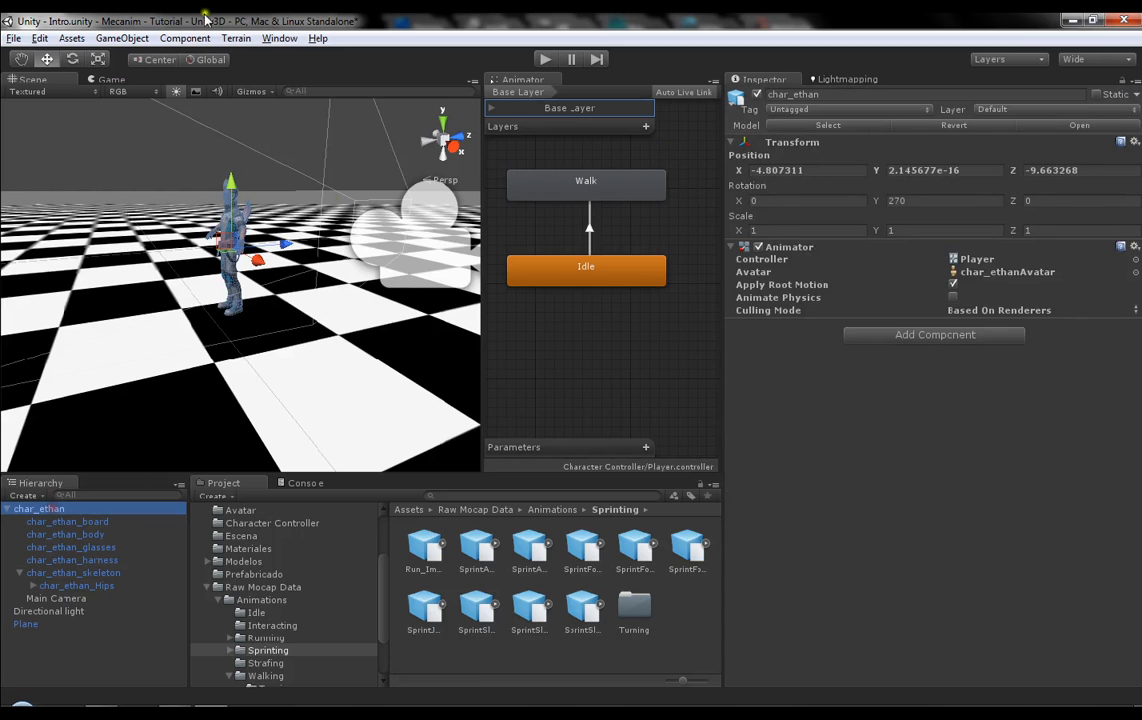
left_click(540, 59)
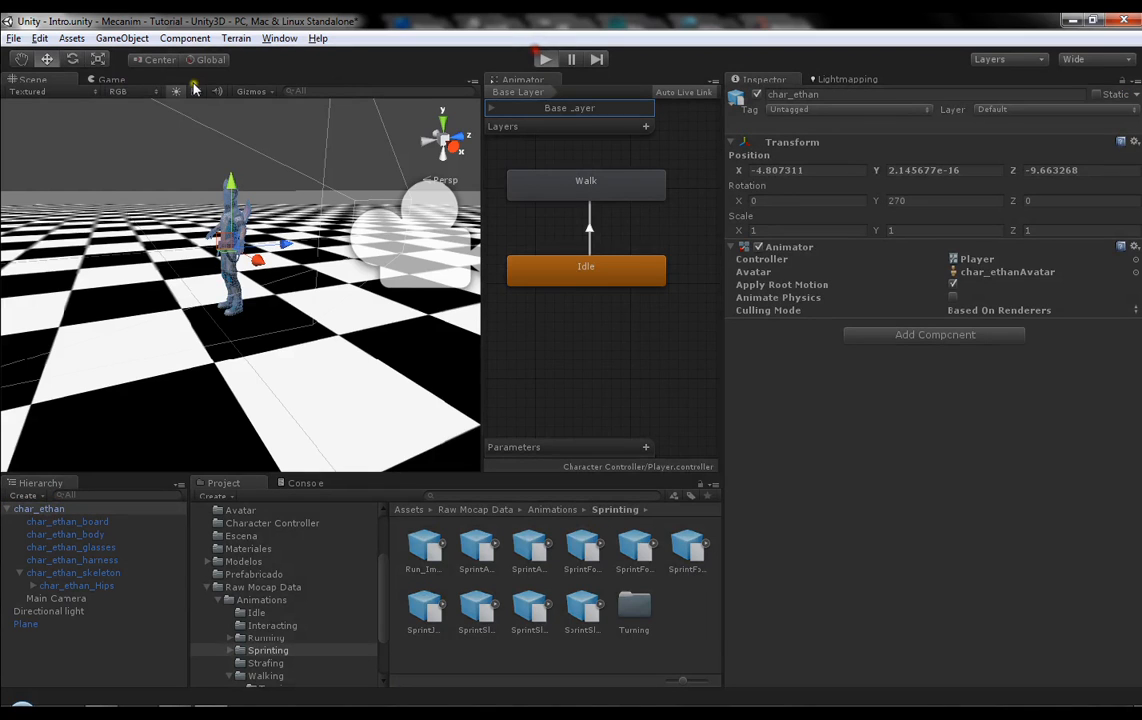
left_click(22, 82)
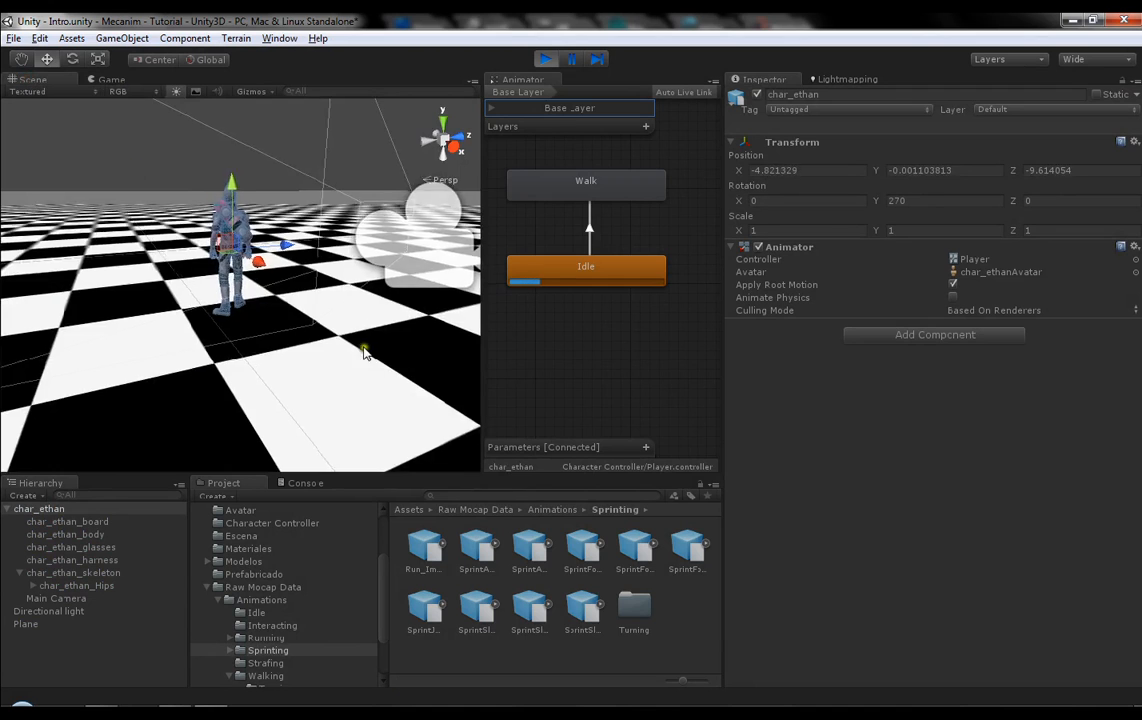
left_click_drag(176, 345, 381, 308, "alt")
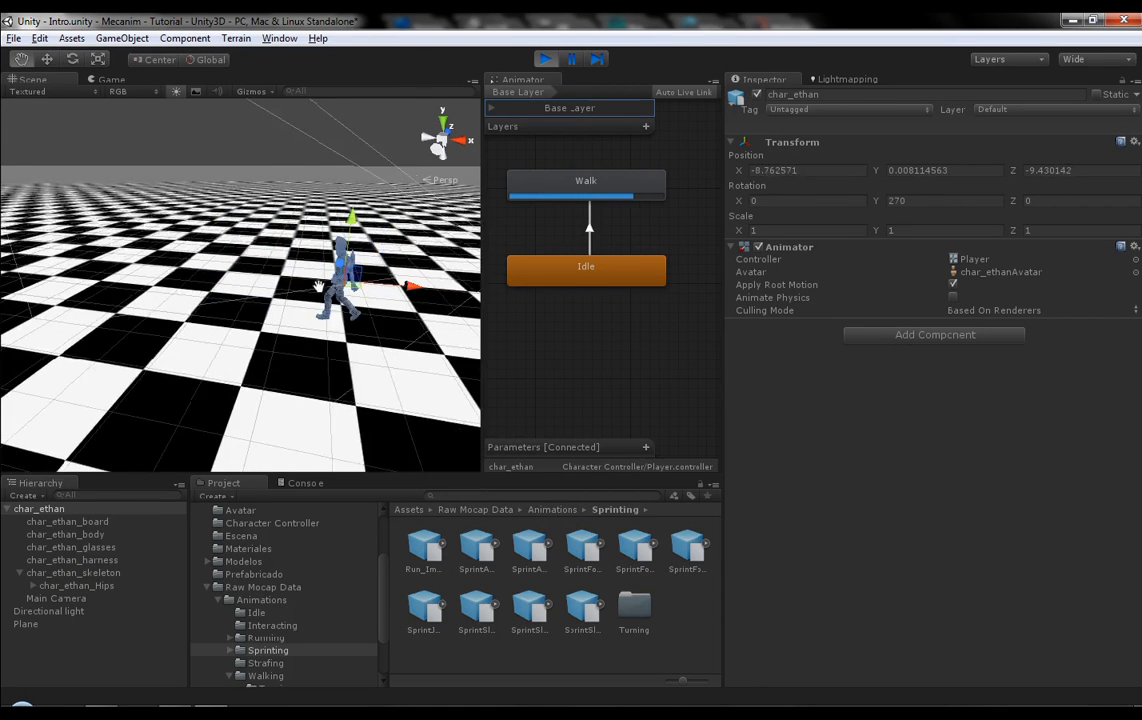
key("w")
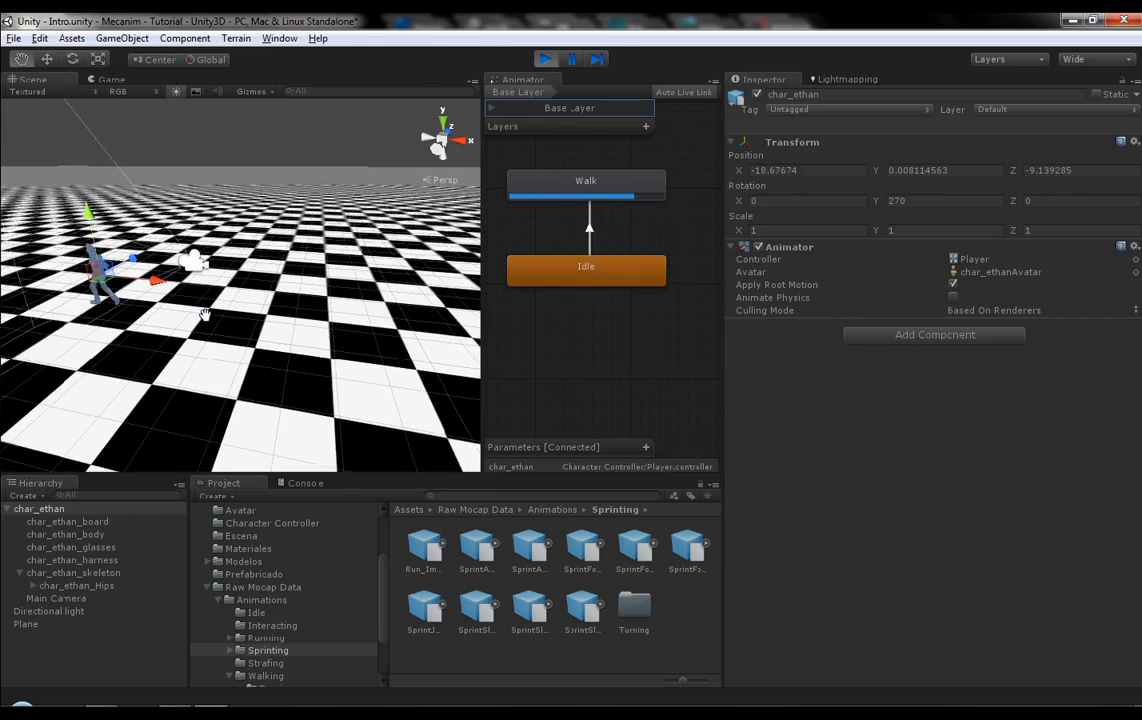
key("f")
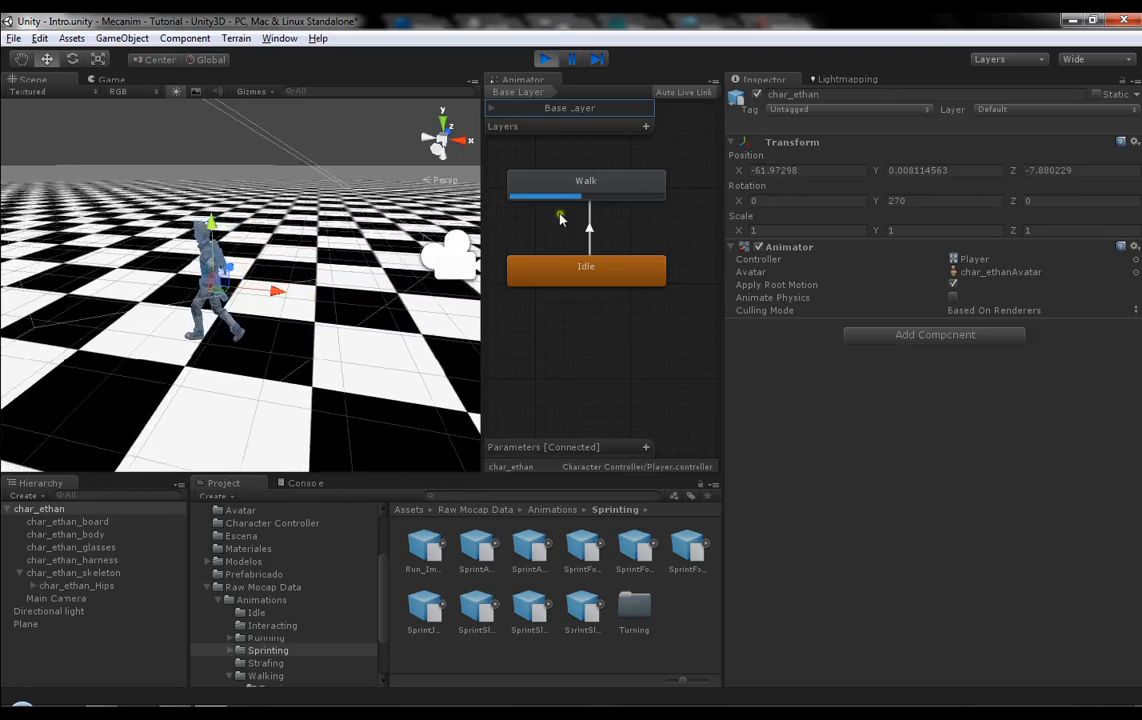
left_click(545, 59)
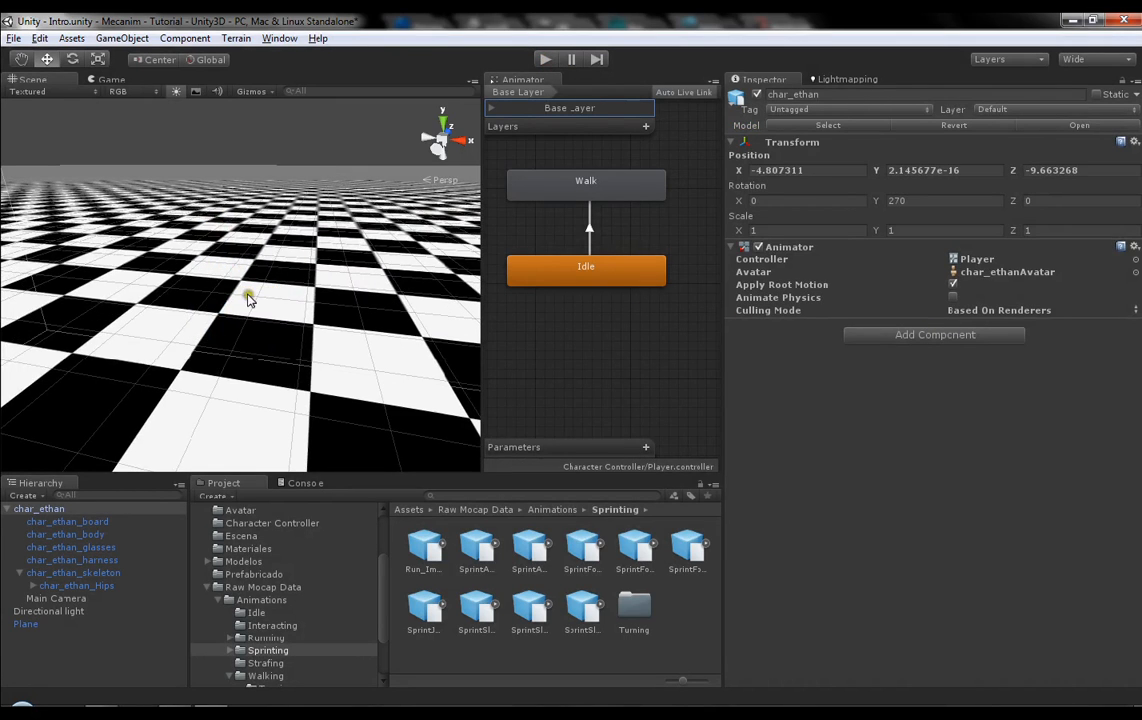
Step: Bring char_ethan back into view in the Scene and turn off Apply Root Motion on its Animator
middle_click_drag(248, 298, 143, 260)
scroll(280, 334, "down", 5)
middle_click_drag(280, 334, 308, 336)
left_click_drag(308, 336, 331, 360, "alt")
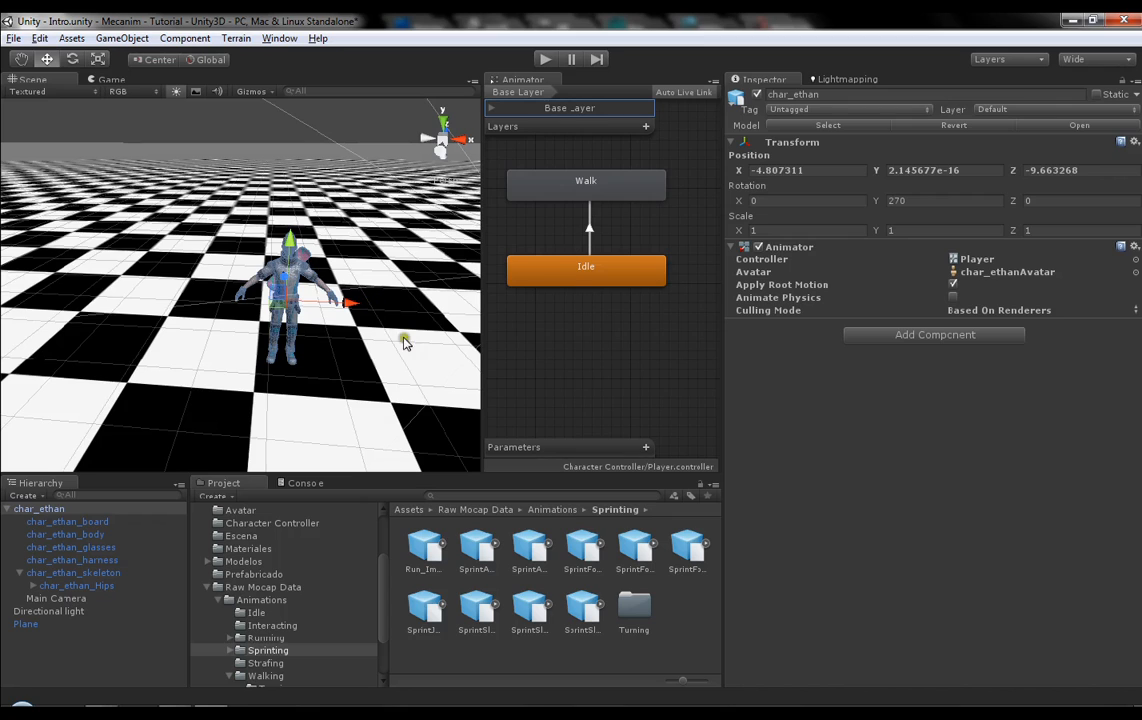
left_click_drag(406, 343, 307, 377, "alt")
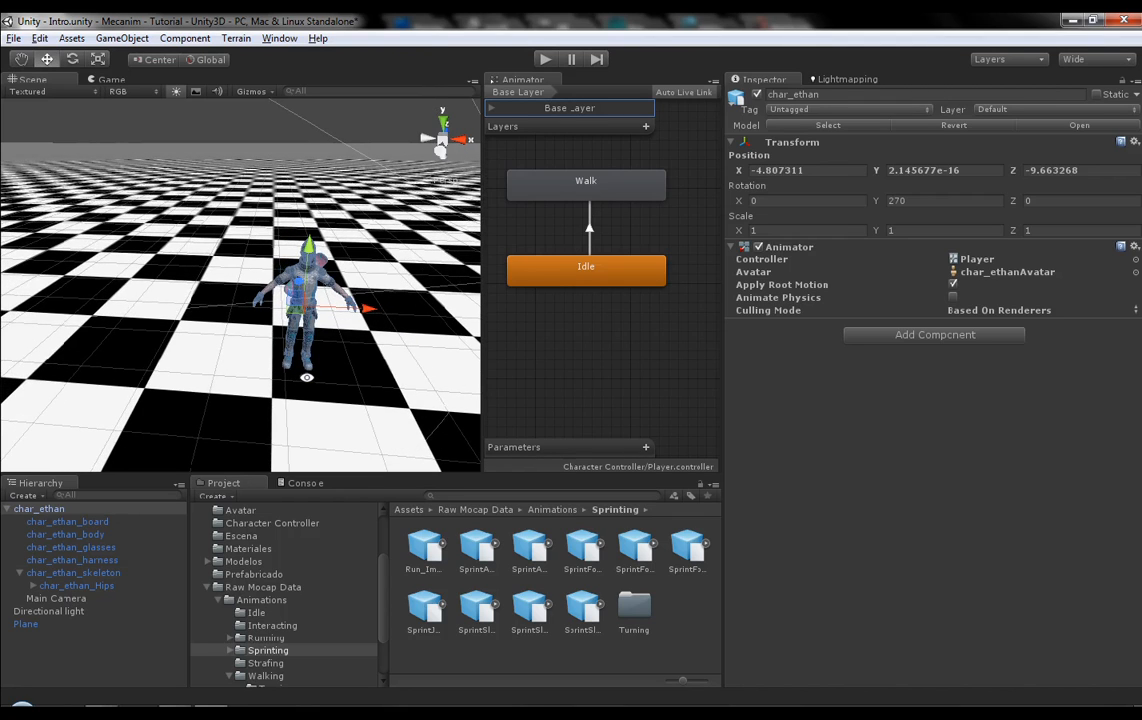
mouse_move(307, 377)
left_mouse_down("alt")
mouse_move(285, 365)
mouse_move(298, 363)
left_mouse_up("alt")
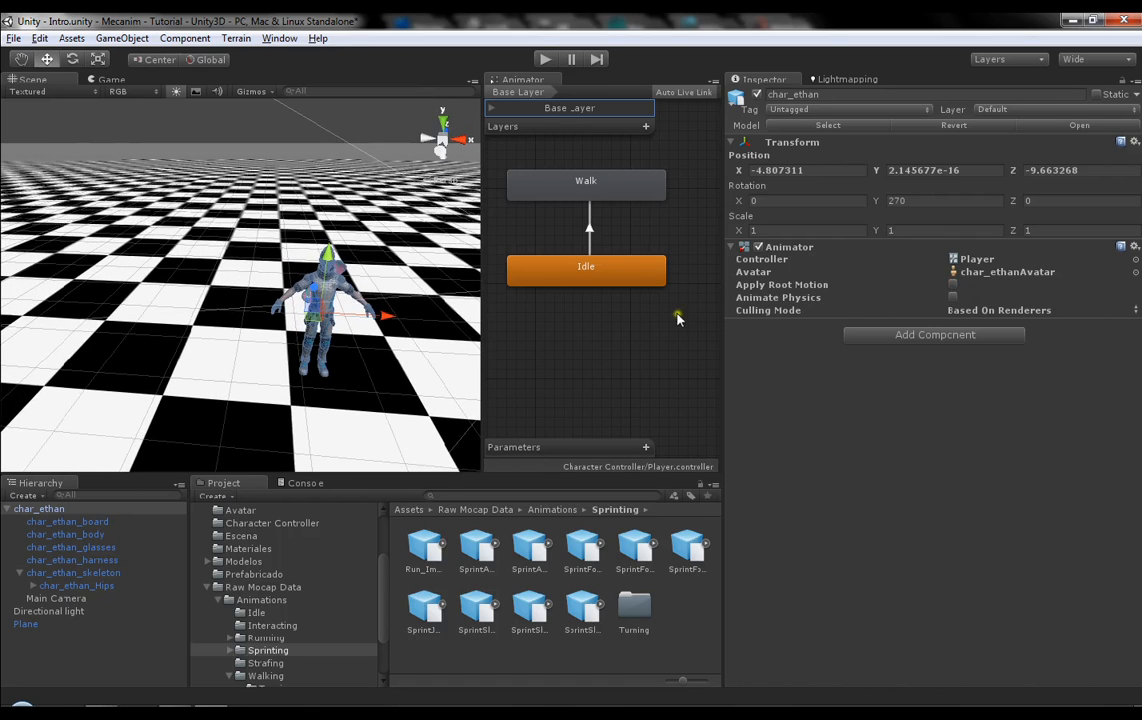
Step: Run the game and watch char_ethan's Idle-to-Walk animation in the Scene view with root motion off
left_click(546, 61)
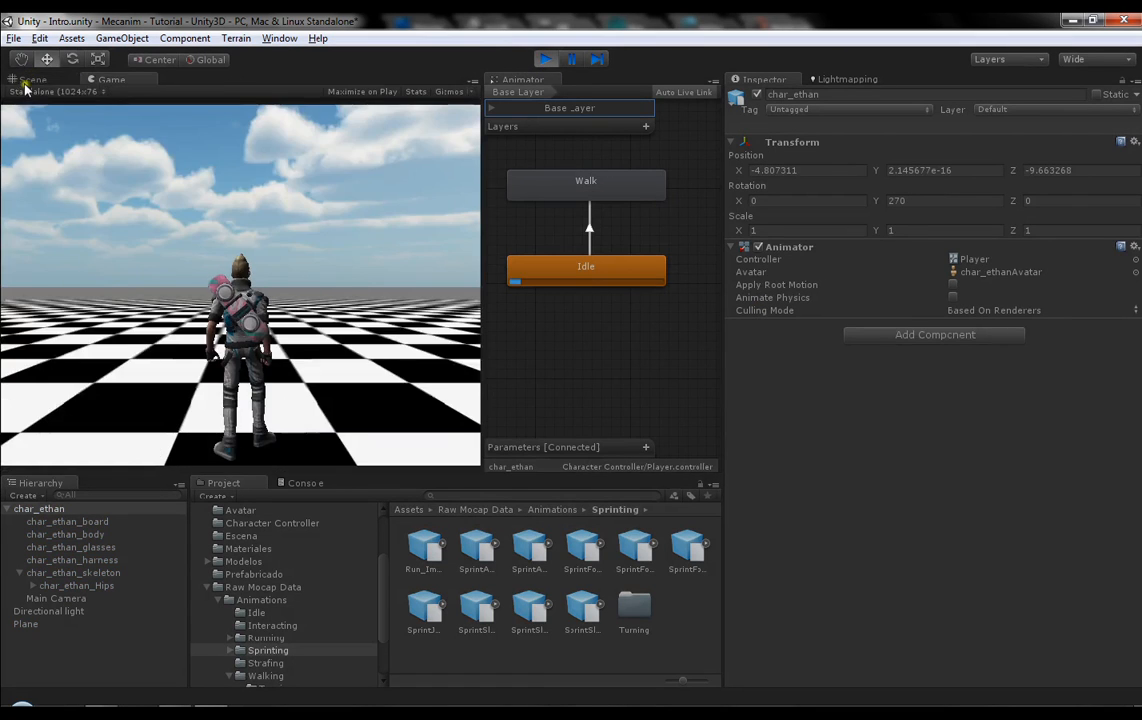
left_click(27, 80)
scroll(351, 308, "down", 3)
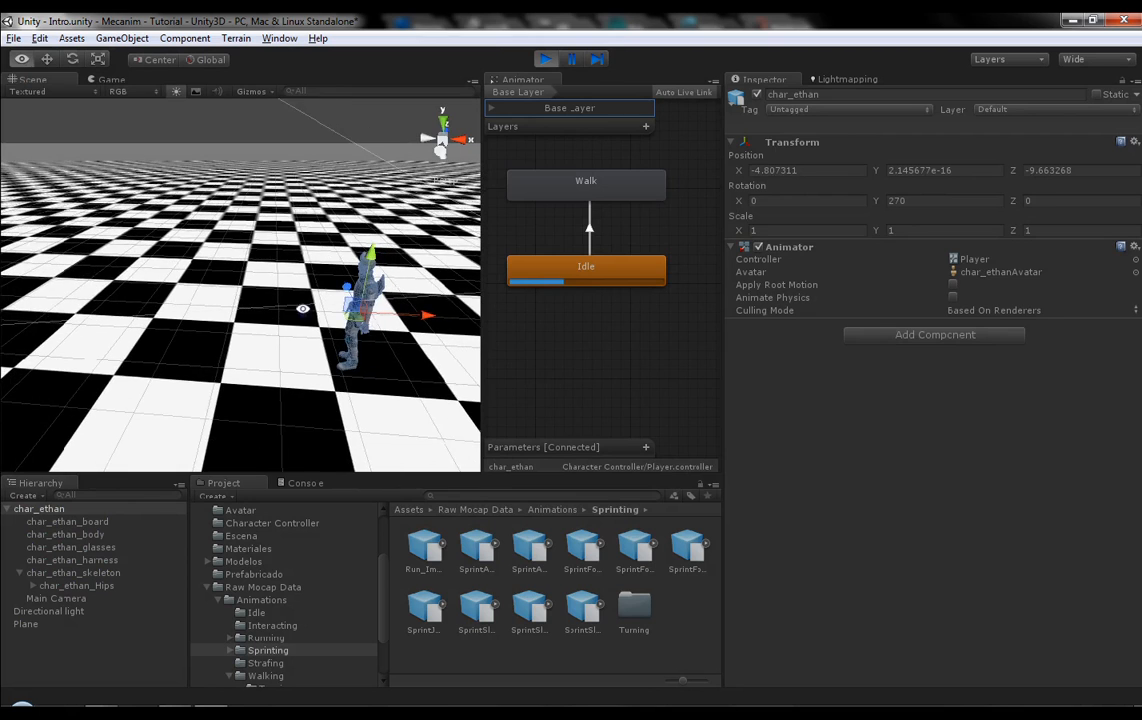
left_click_drag(390, 317, 328, 337, "alt")
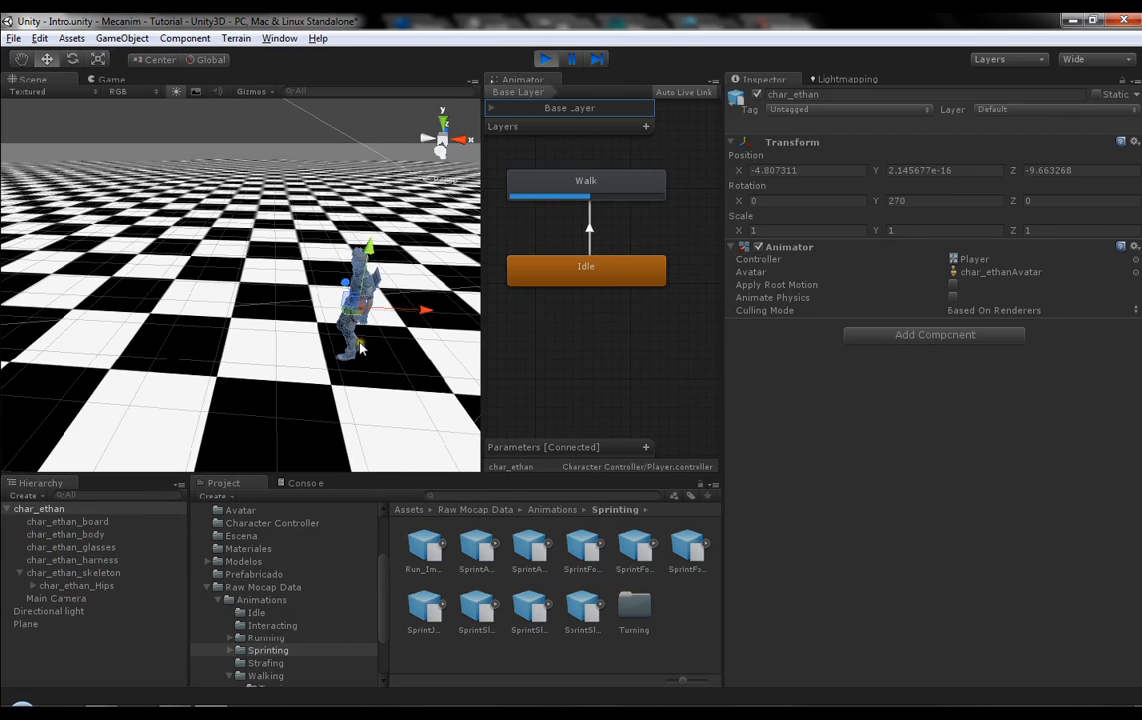
middle_click_drag(353, 361, 382, 357)
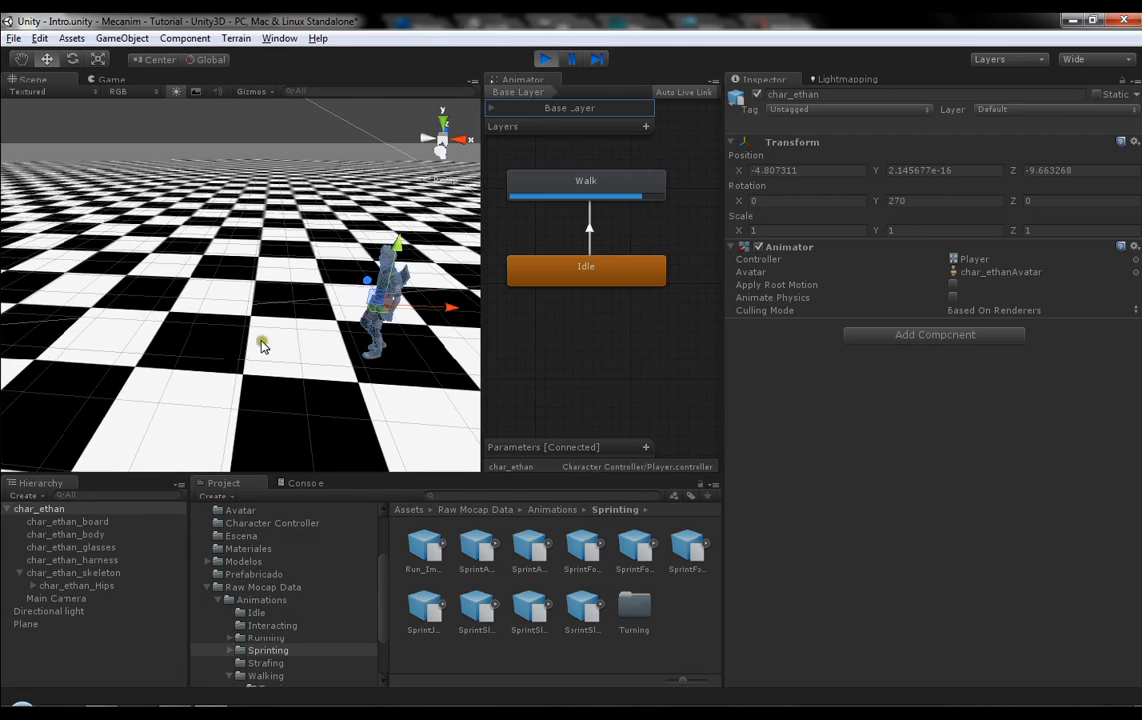
Step: Enable Apply Root Motion during play, observe char_ethan's walk in the Scene view, and stop playback
left_click(952, 284)
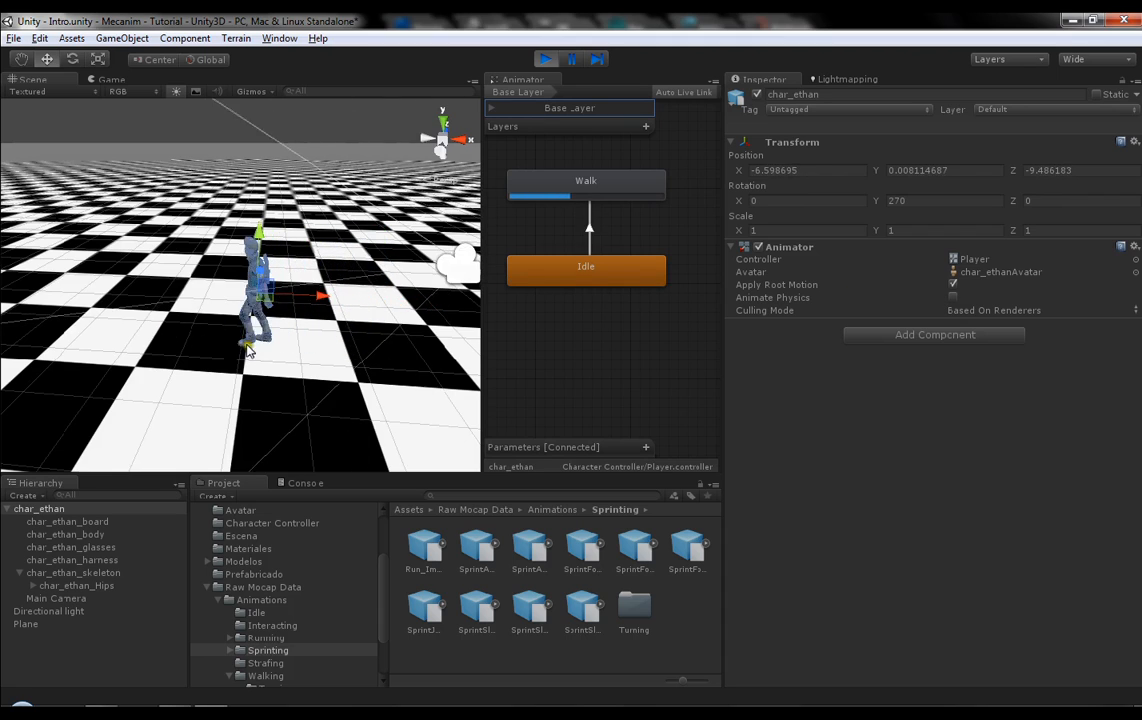
key("space")
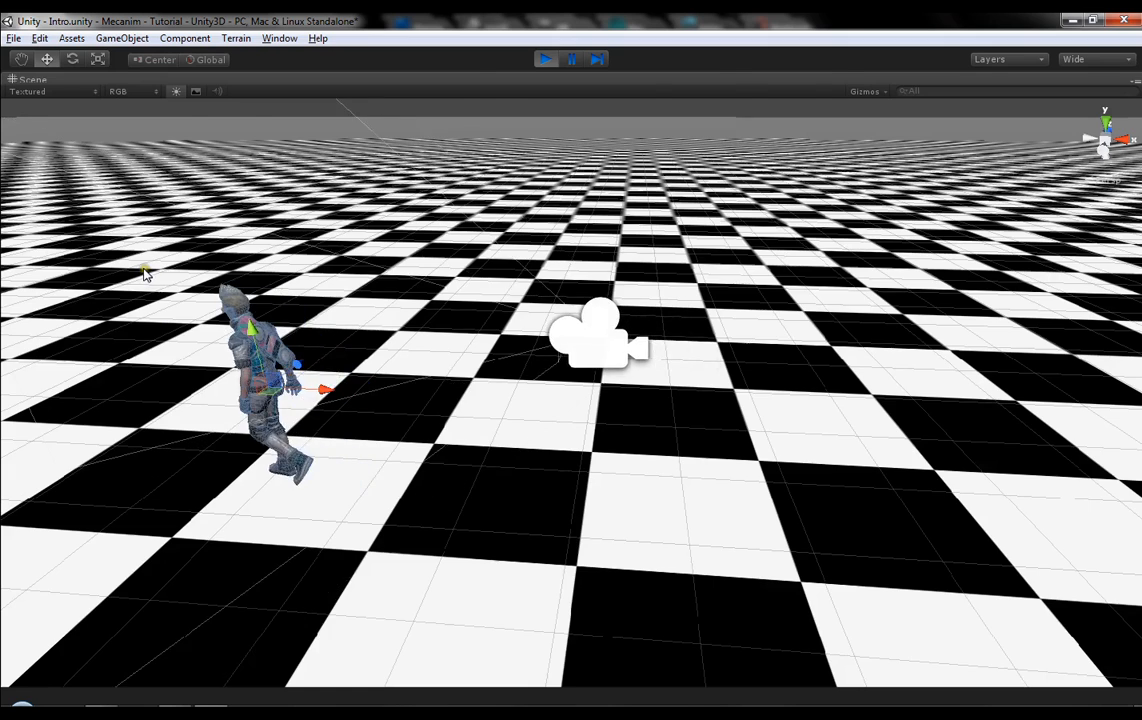
key("space")
middle_click_drag(265, 341, 579, 382)
left_click_drag(421, 340, 386, 337, "alt")
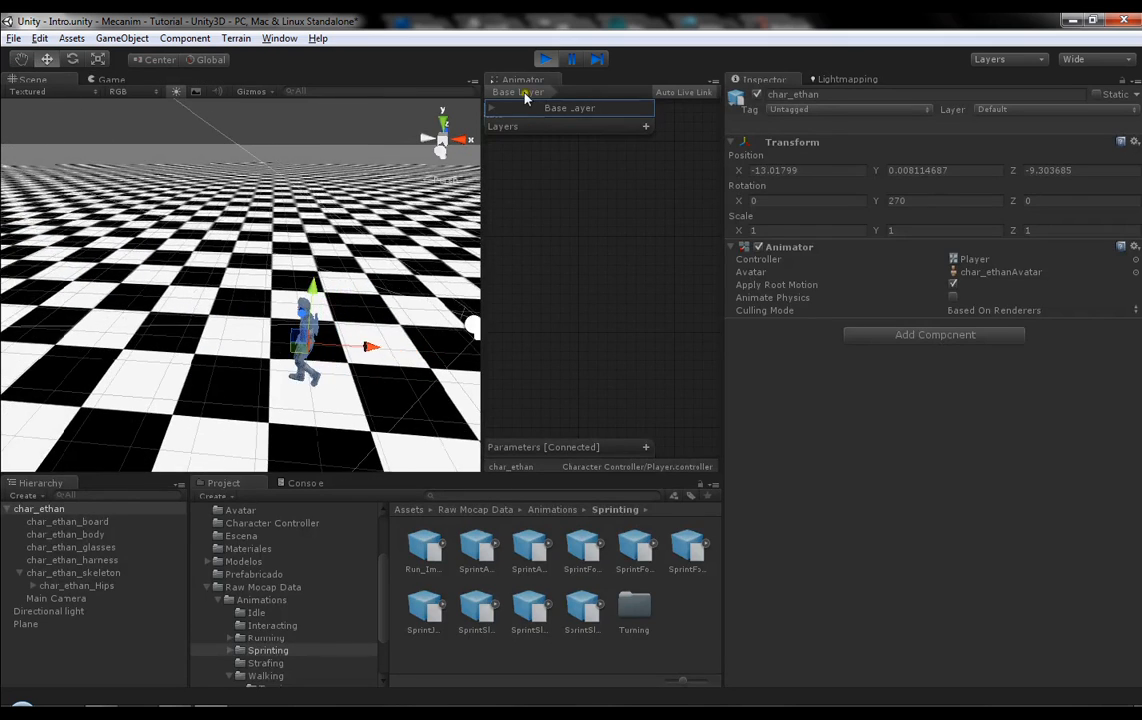
left_click(545, 59)
middle_click_drag(412, 281, 328, 268)
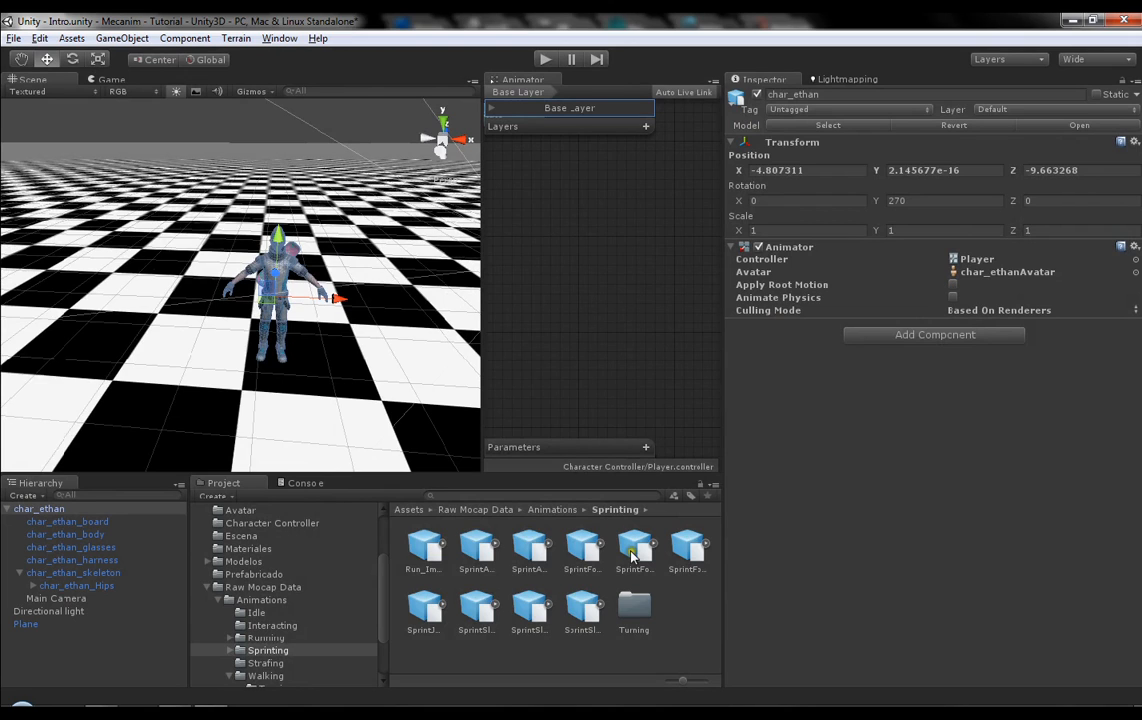
Step: Check the SprintAvoid_ToRight_Both animation and preview SprintForward_NtrlFaceFwd_1 and SprintForward_NtrlFaceFwd_2
left_click(522, 562)
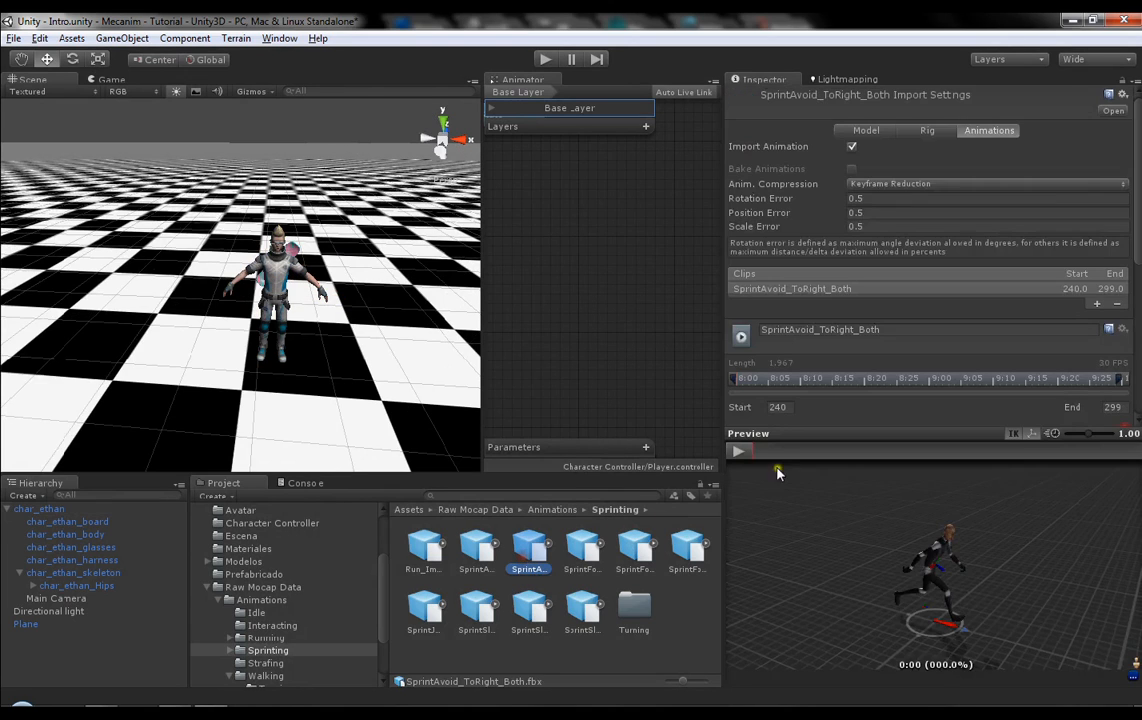
left_click(583, 548)
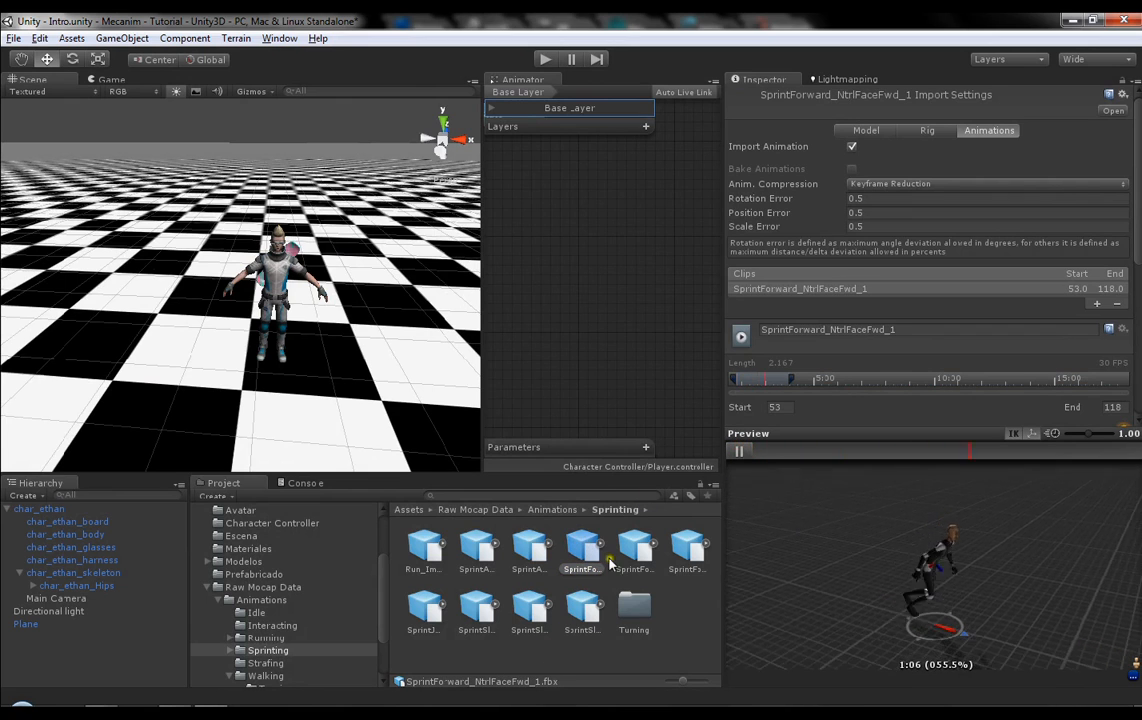
left_click(636, 548)
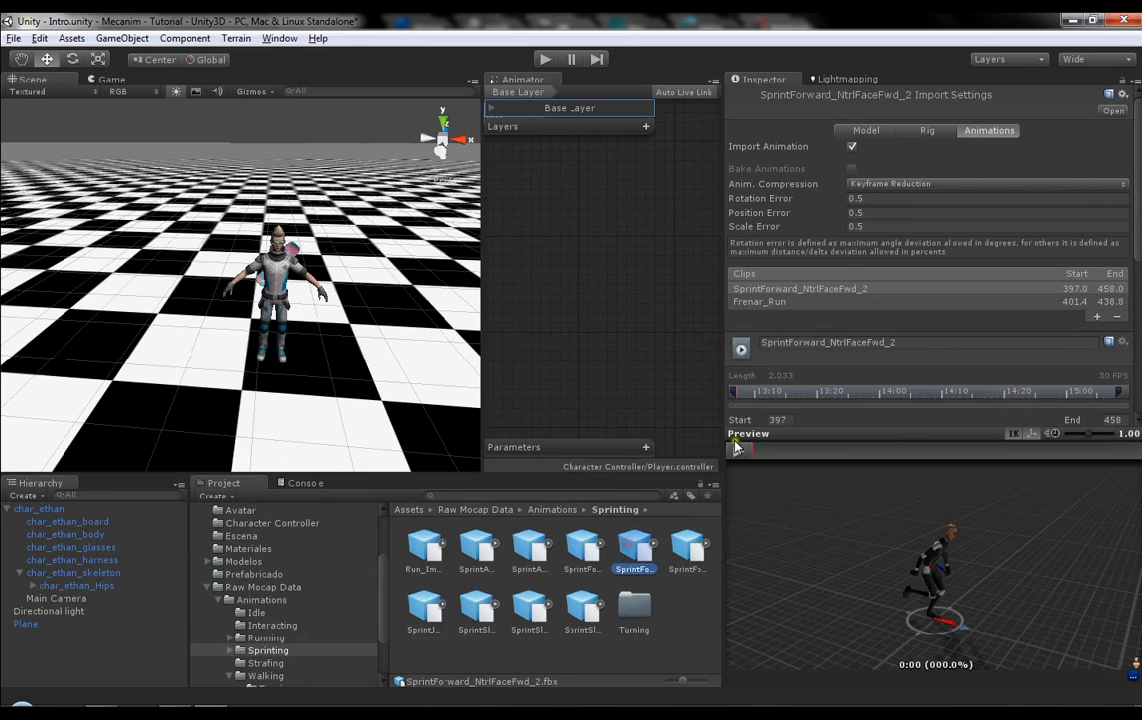
left_click(737, 451)
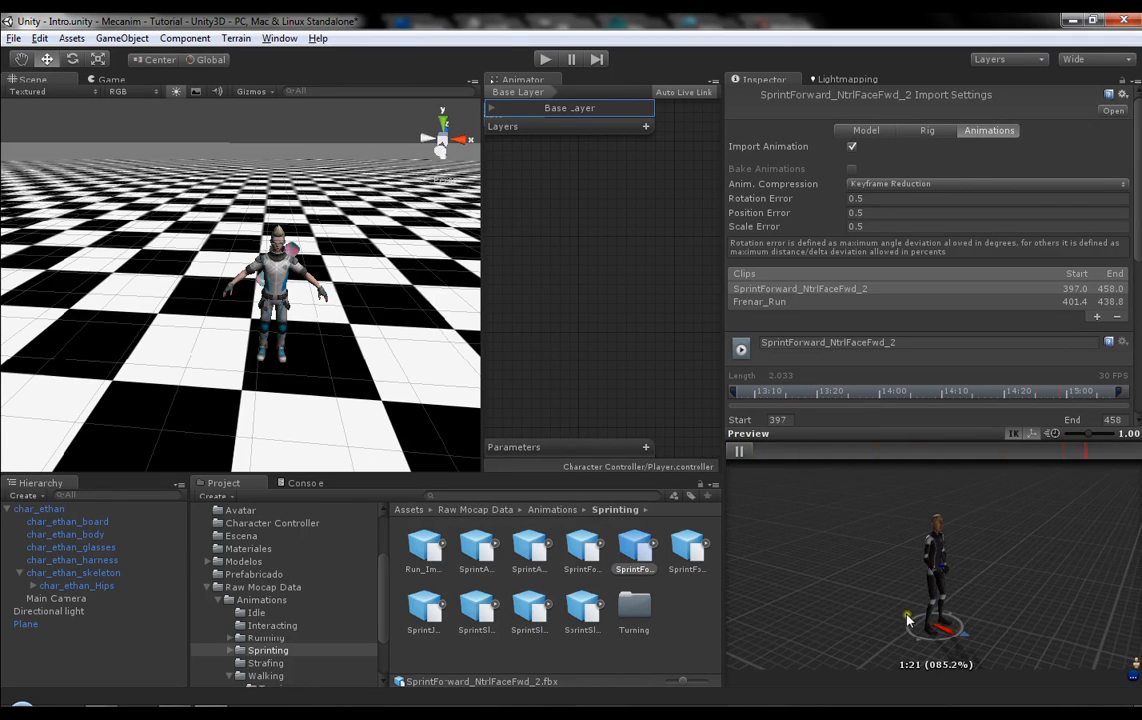
key("alt")
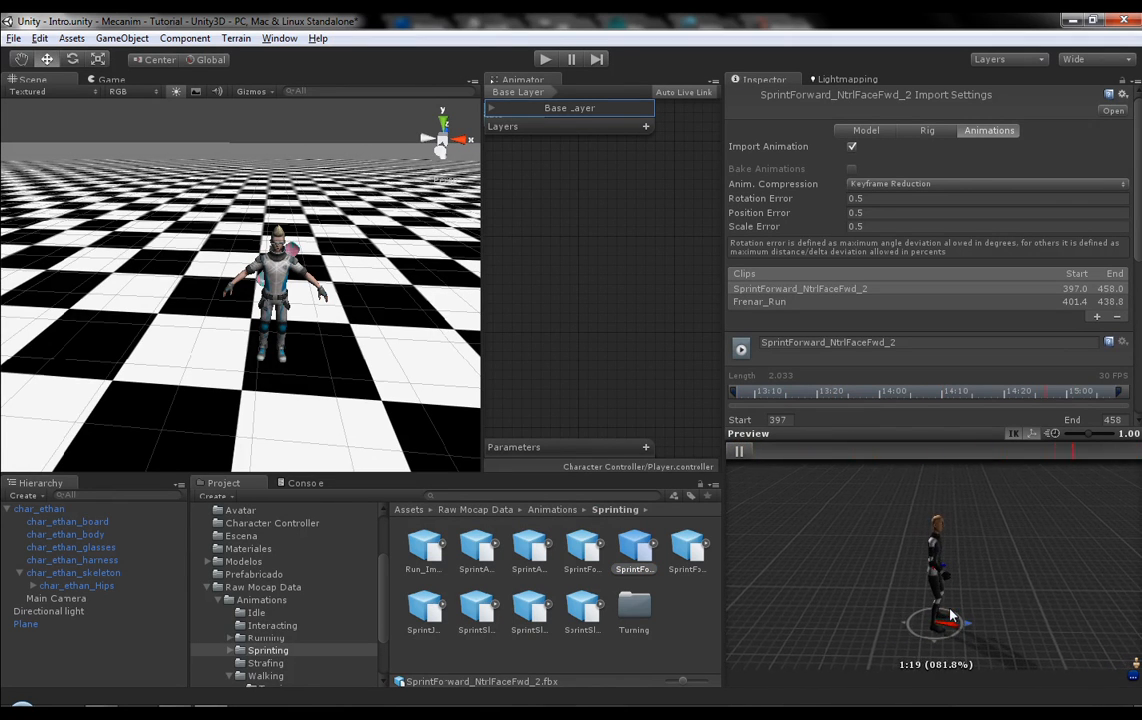
Step: Add a curve to the SprintForward_NtrlFaceFwd_2 clip, remove it again, and collapse the Curves section
scroll(1080, 280, "down", 10)
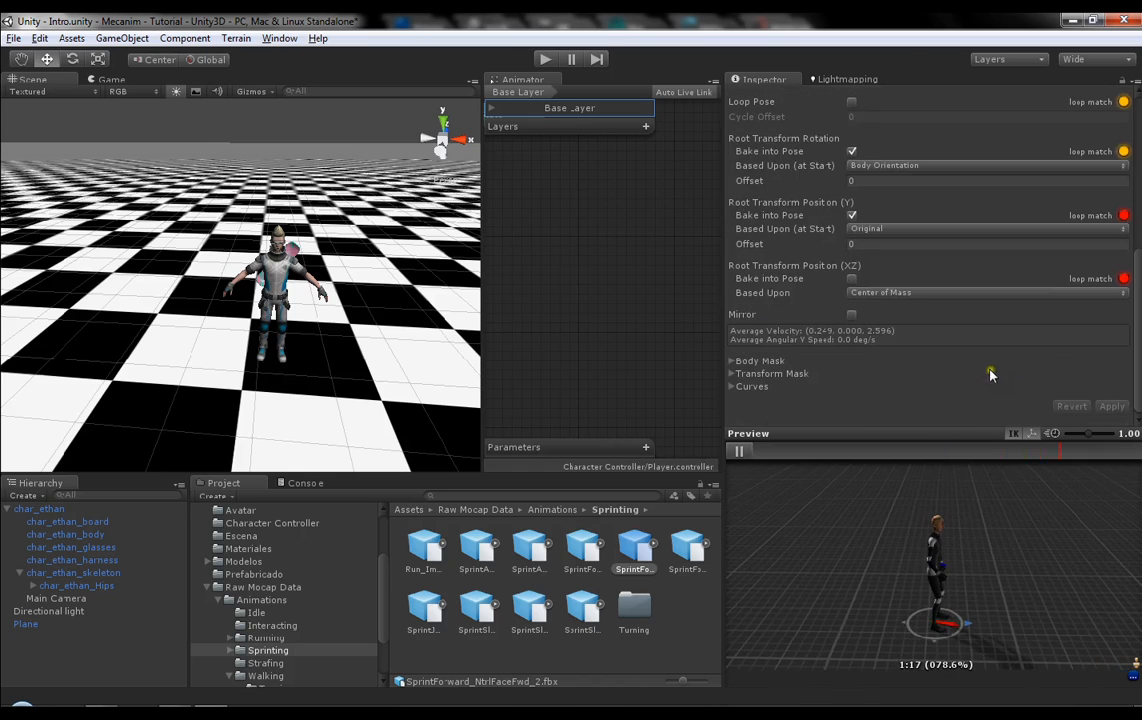
left_click(732, 386)
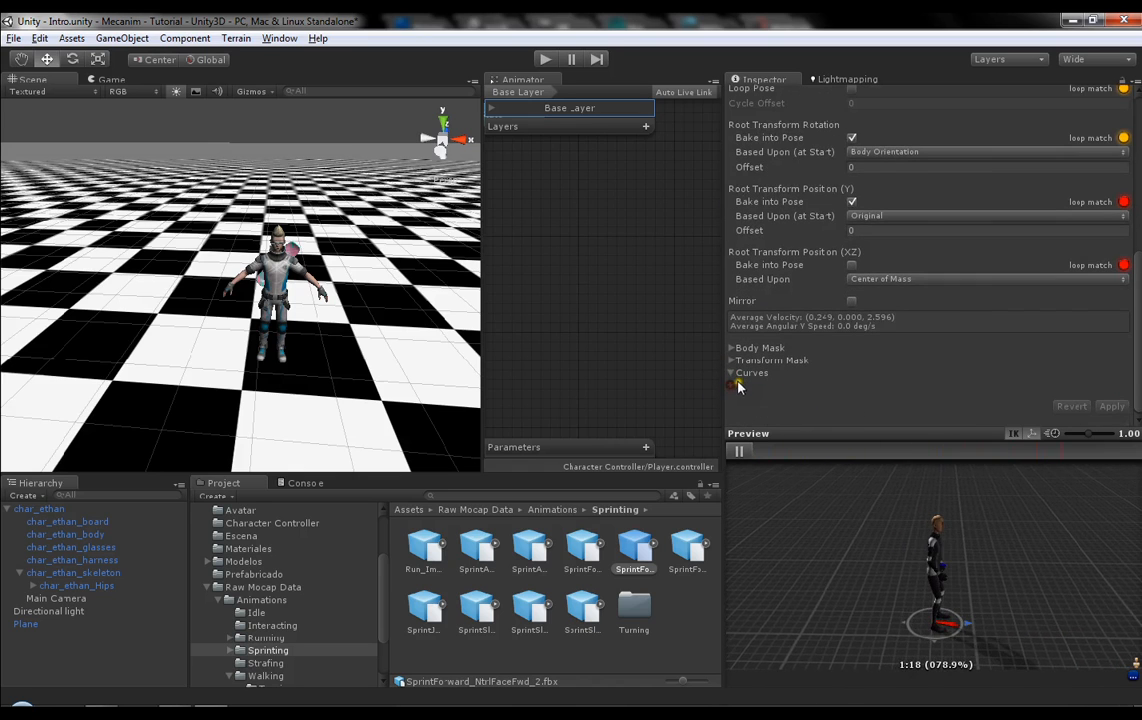
left_click(730, 388)
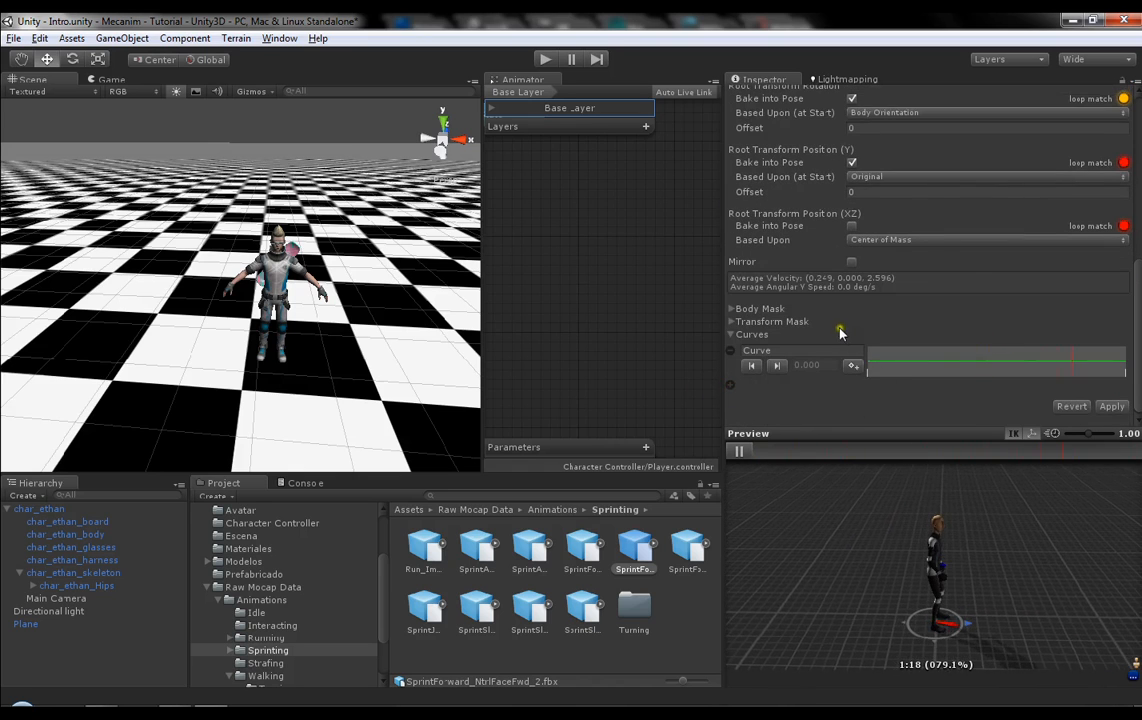
left_click(731, 335)
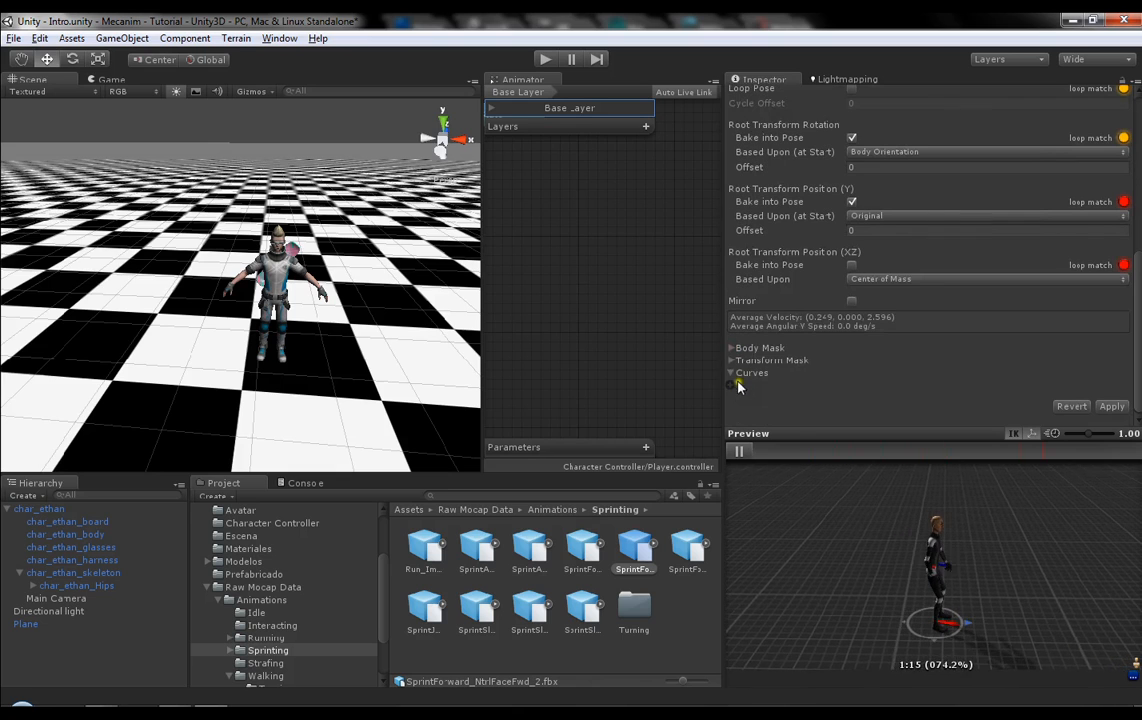
left_click(731, 374)
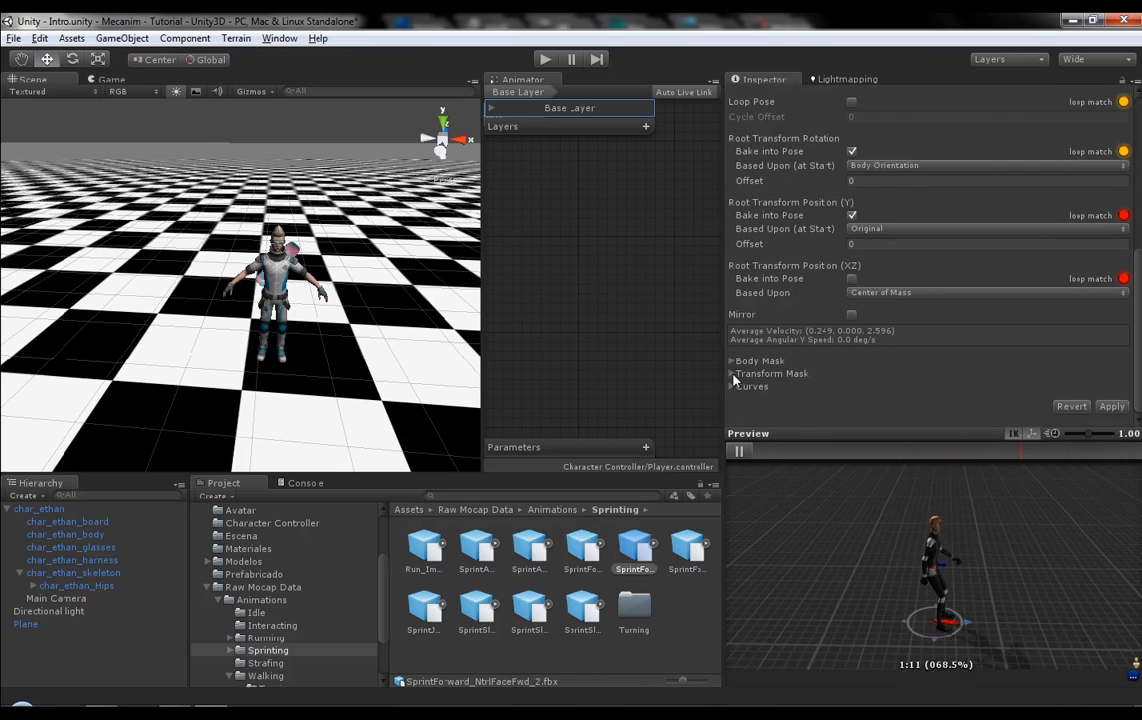
Step: Revert the unapplied import setting changes of the SprintForward_NtrlFaceFwd_2 clip
left_click(1082, 408)
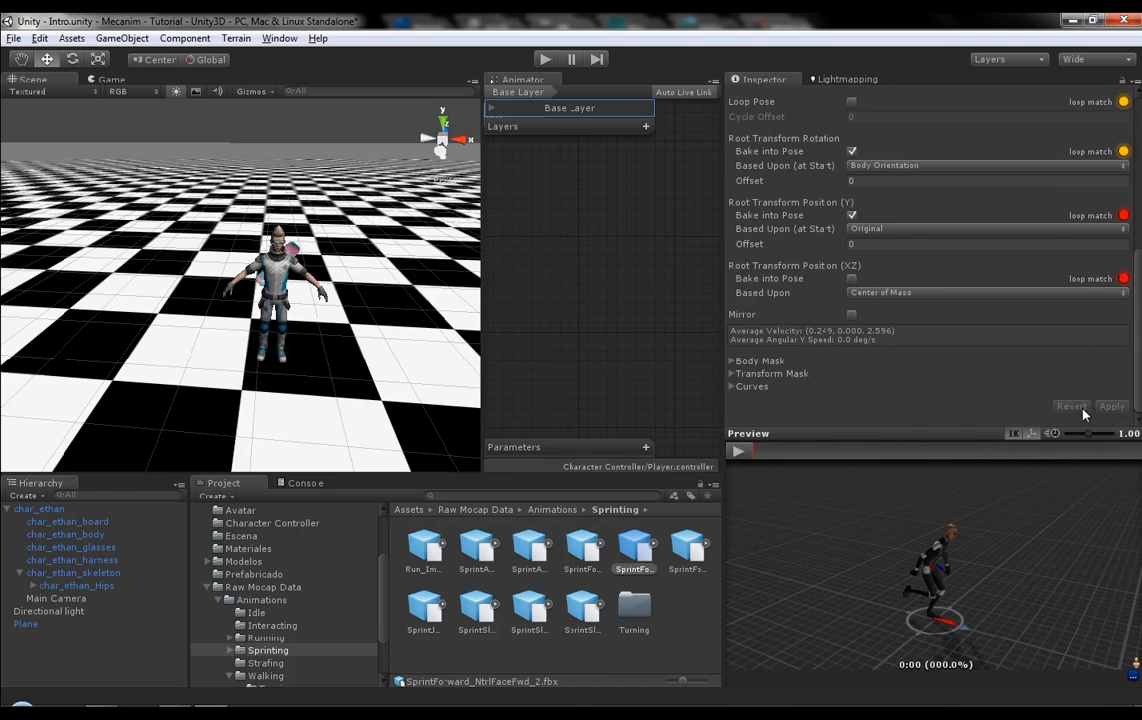
middle_click_drag(295, 291, 323, 285)
right_click_drag(323, 285, 592, 285)
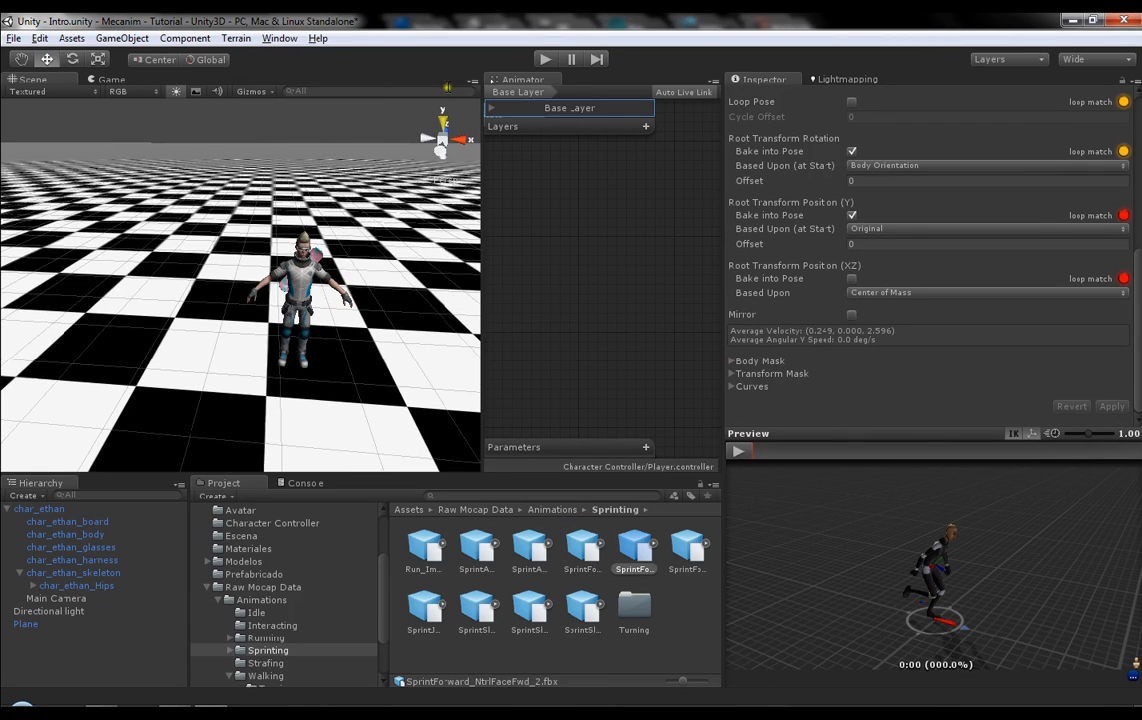
Step: Dock the Animator view in the same group as the Scene and Game views to show the full Idle-to-Walk graph
left_click_drag(516, 78, 286, 75)
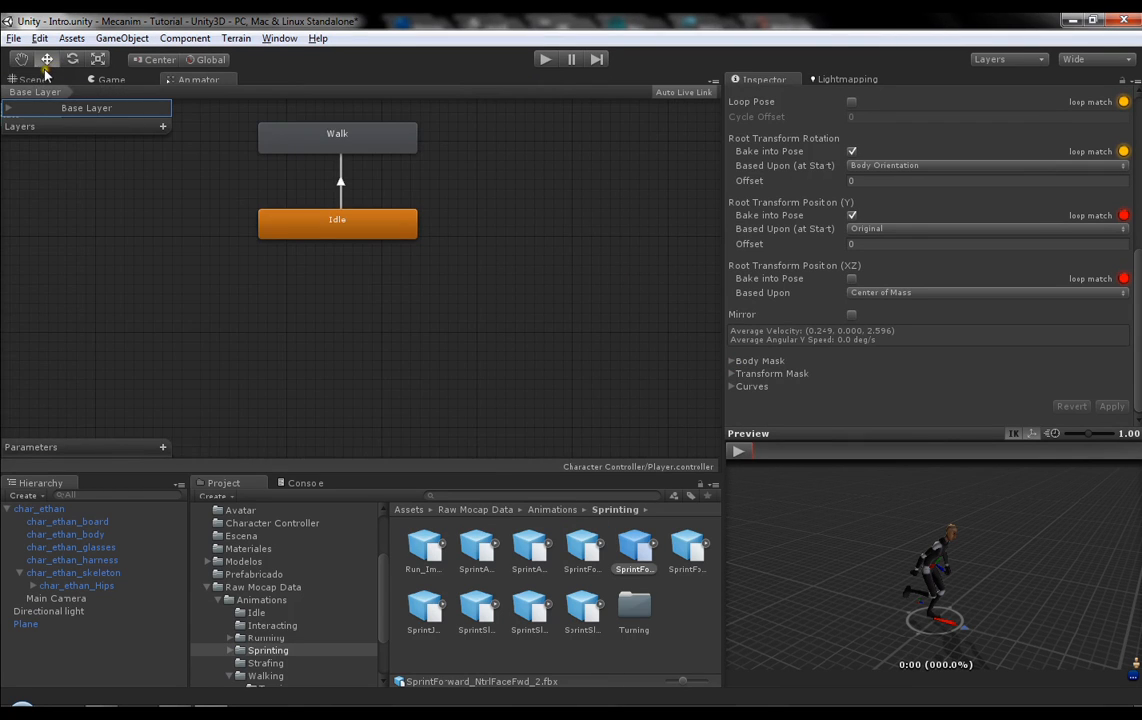
key("alt")
left_click_drag(405, 303, 387, 368, "alt")
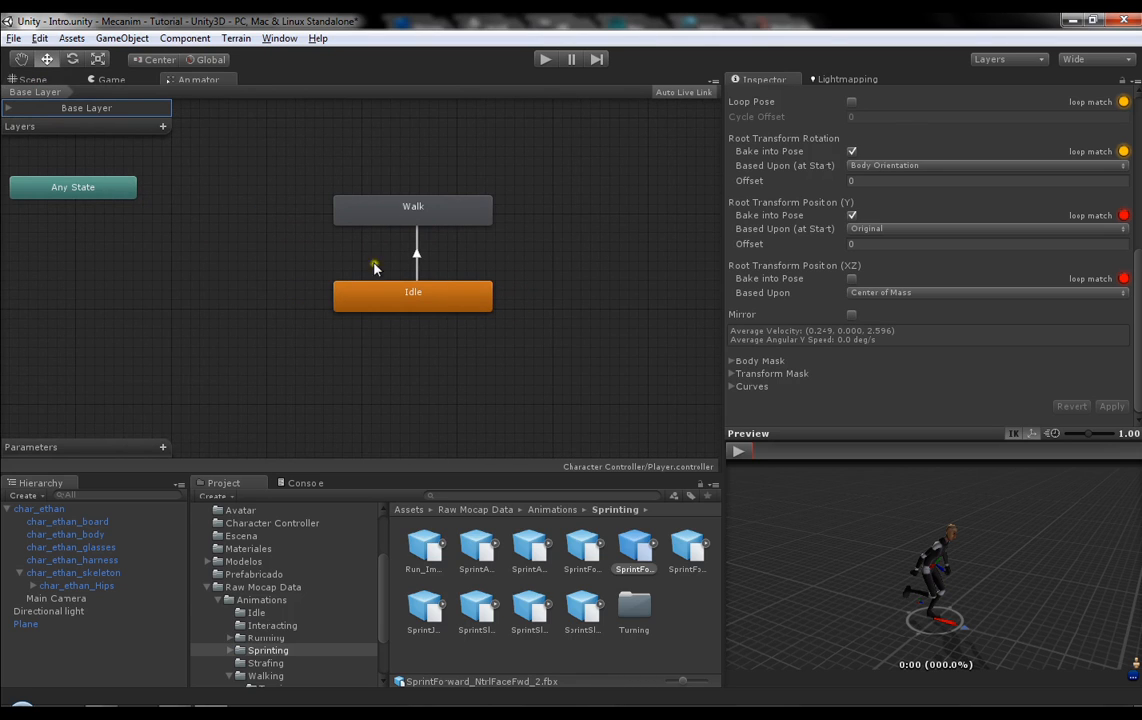
Step: Set Walk as the default state of the Base Layer, and restore Idle as the default
left_click(395, 304)
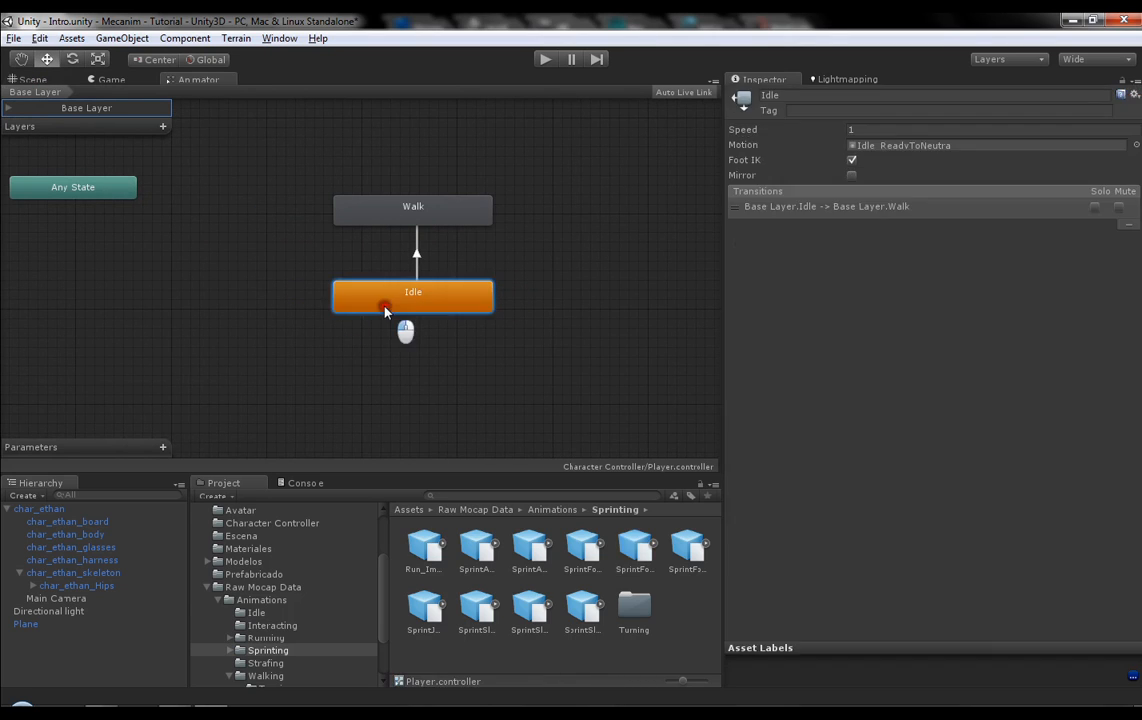
left_click(428, 205)
right_click(430, 205)
left_click(490, 228)
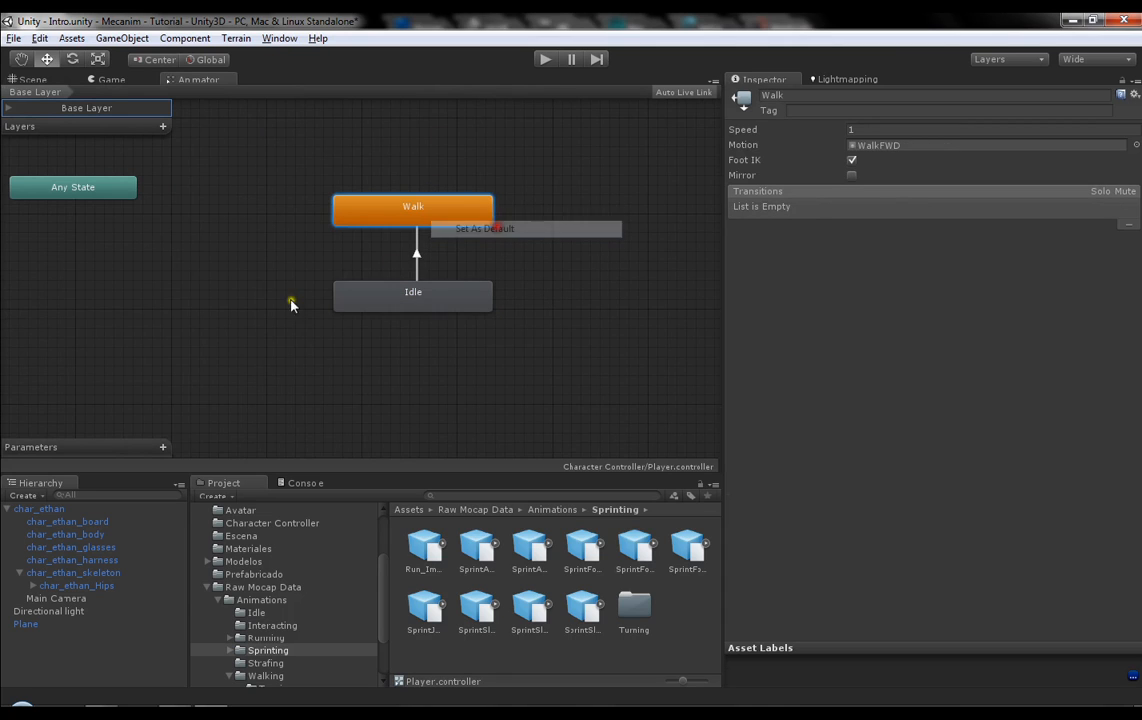
left_click(433, 290)
right_click(454, 293)
left_click(505, 318)
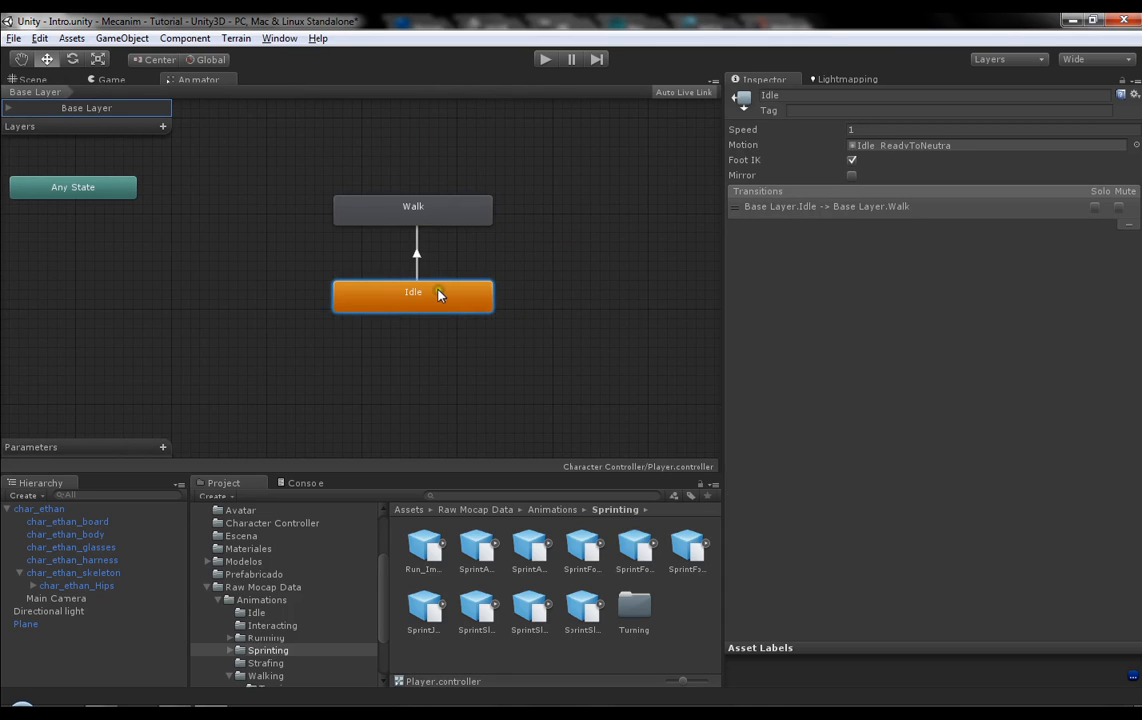
middle_click_drag(365, 270, 377, 273)
Step: Return to the Scene view, select char_ethan and examine its Animator component options, including Animate Physics
left_click(40, 80)
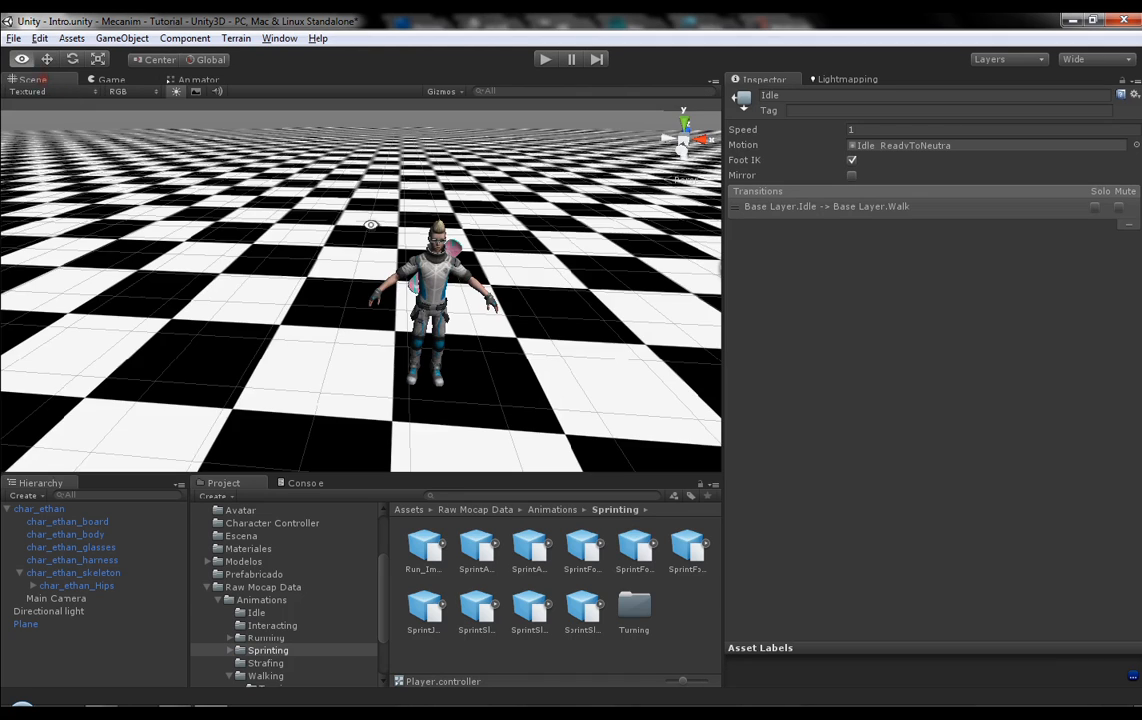
scroll(362, 186, "up", 3)
left_click(72, 509)
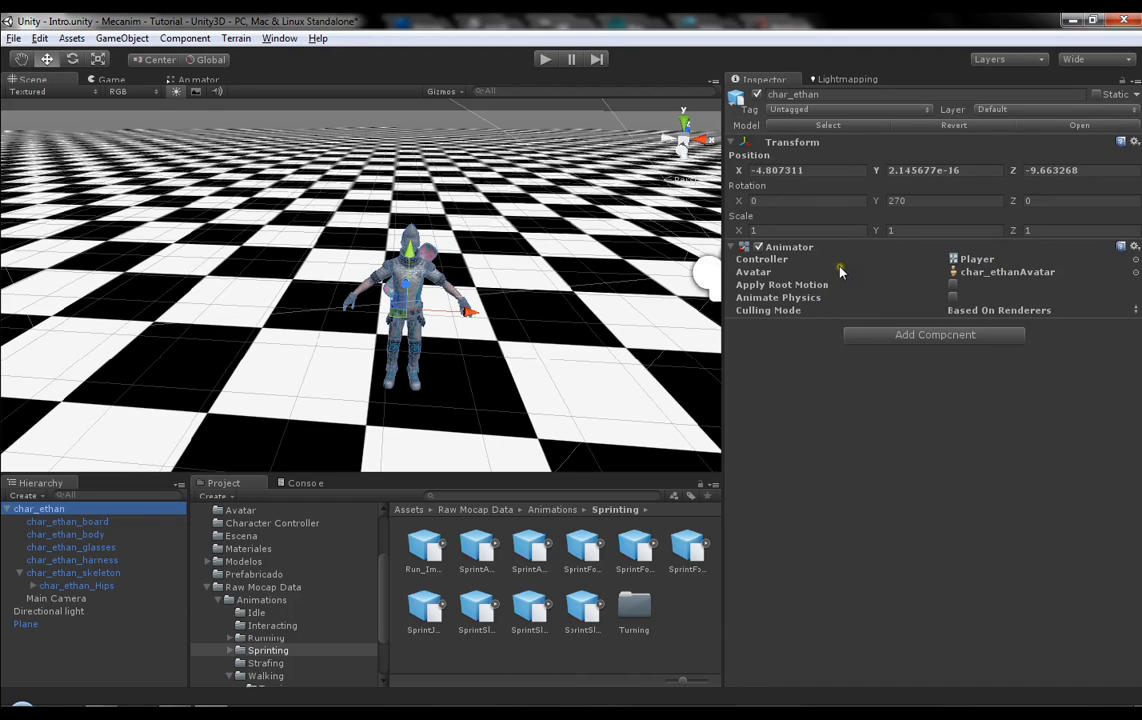
left_click(954, 297)
Step: Inspect the Idle-to-Walk transition in the Animator and create a return transition from Walk to Idle
left_click(197, 80)
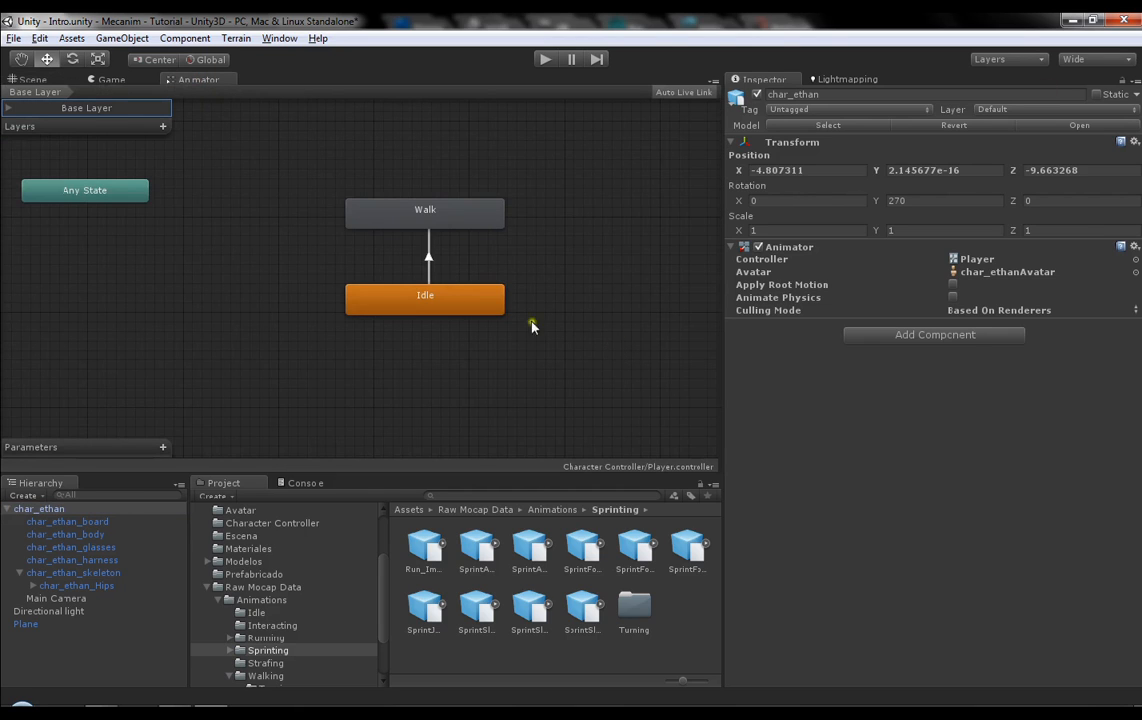
left_click(427, 259)
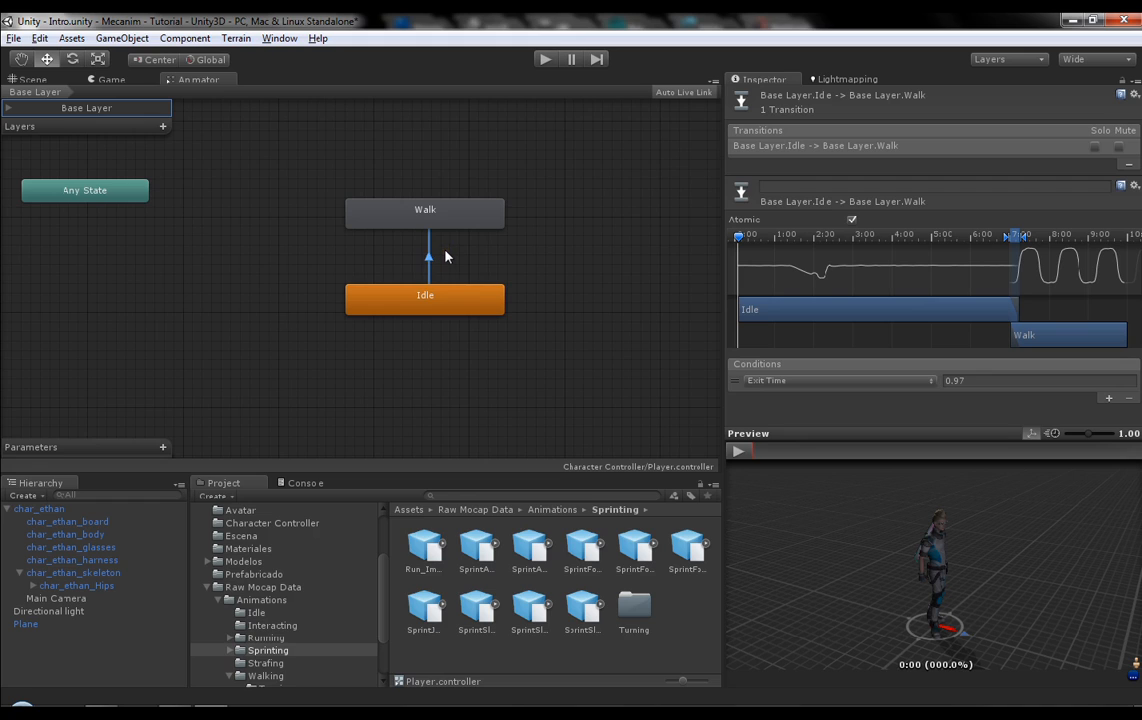
middle_click_drag(446, 251, 471, 227)
right_click(471, 227)
left_click(495, 235)
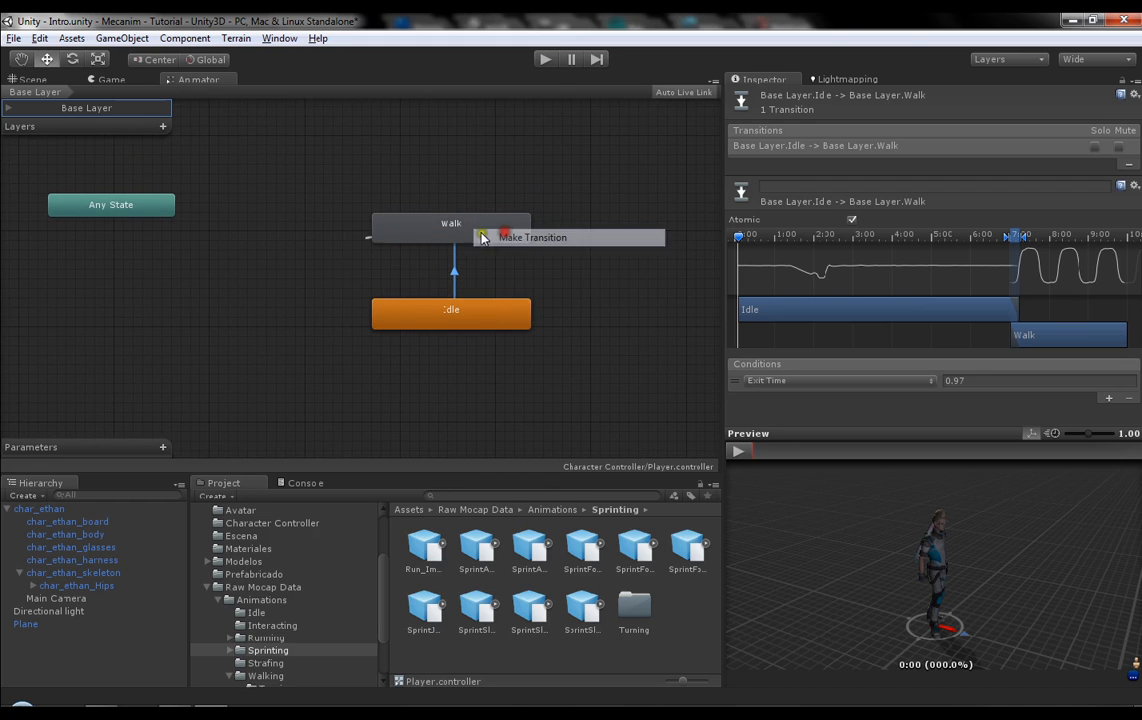
left_click(433, 326)
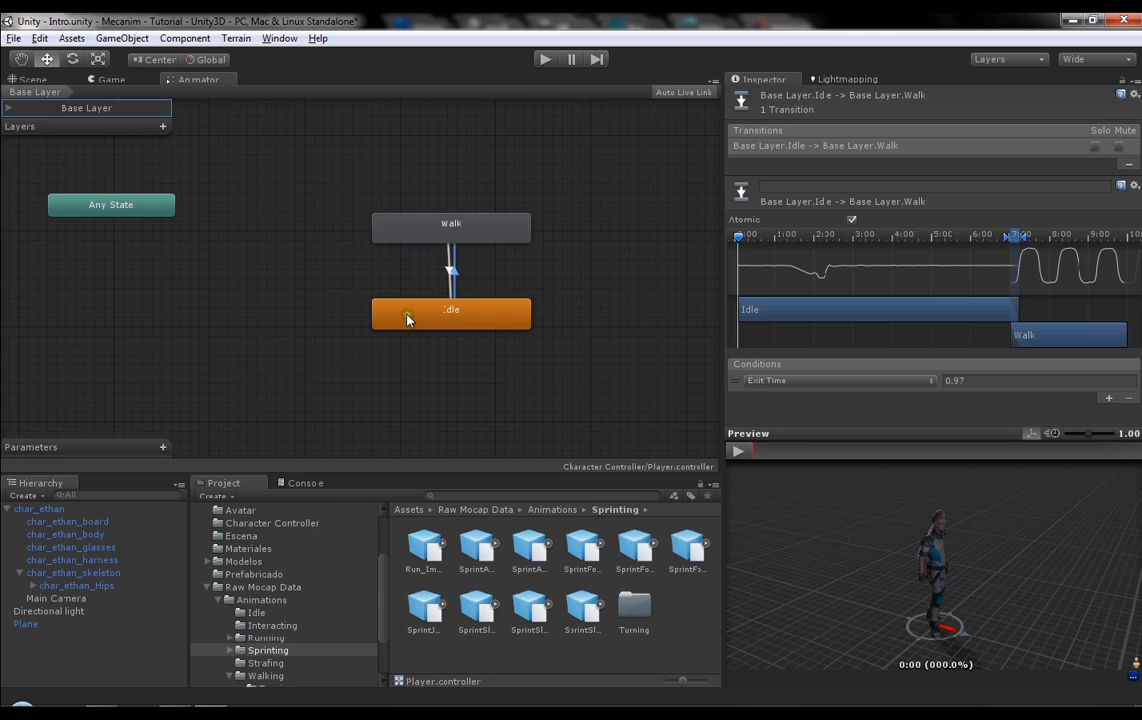
Step: Solo the Walk-to-Idle transition, play its preview, and turn Solo off again
left_click(409, 315)
left_click(444, 275)
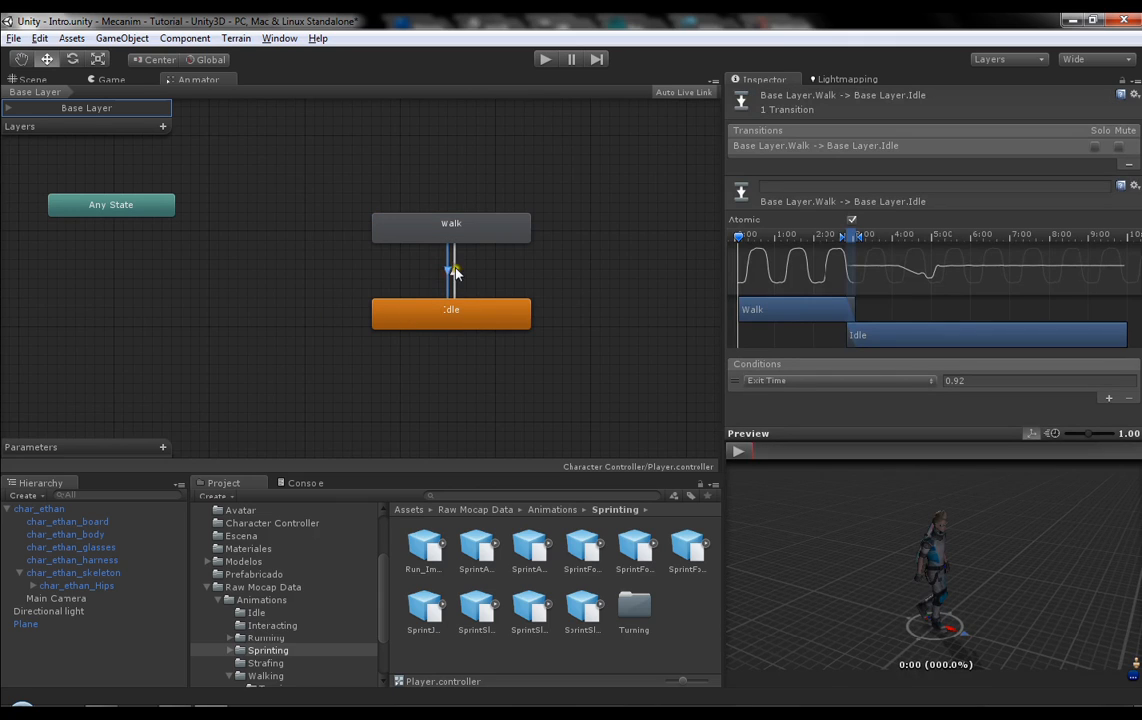
left_click(1090, 151)
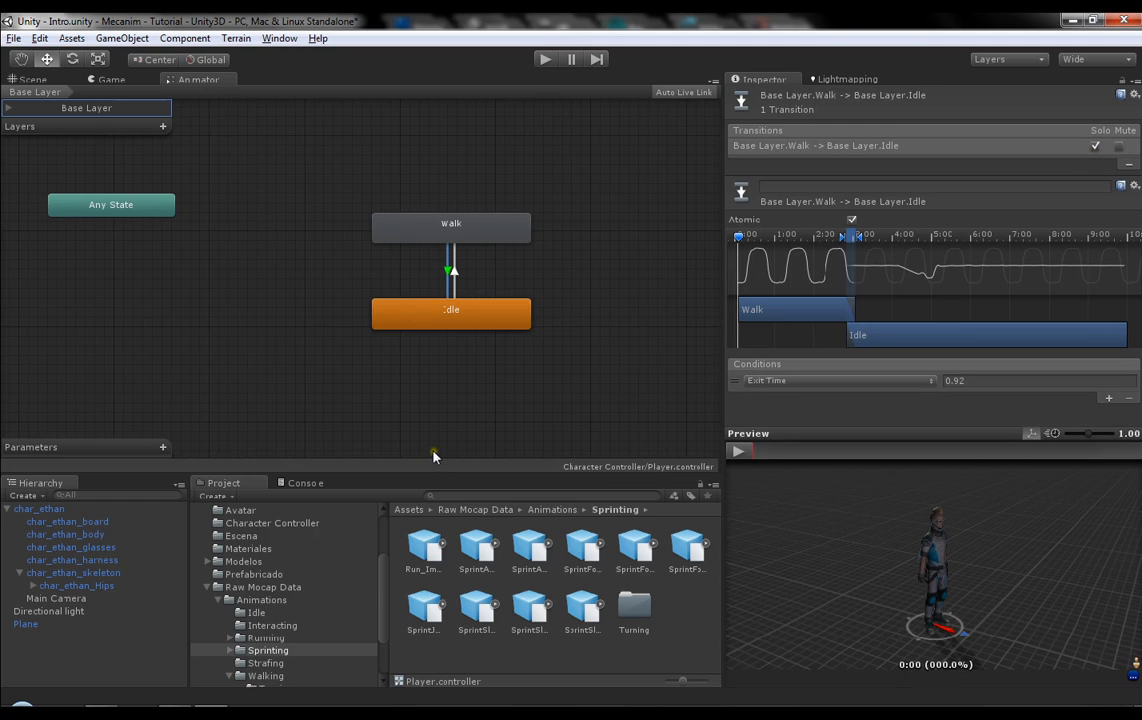
left_click(739, 452)
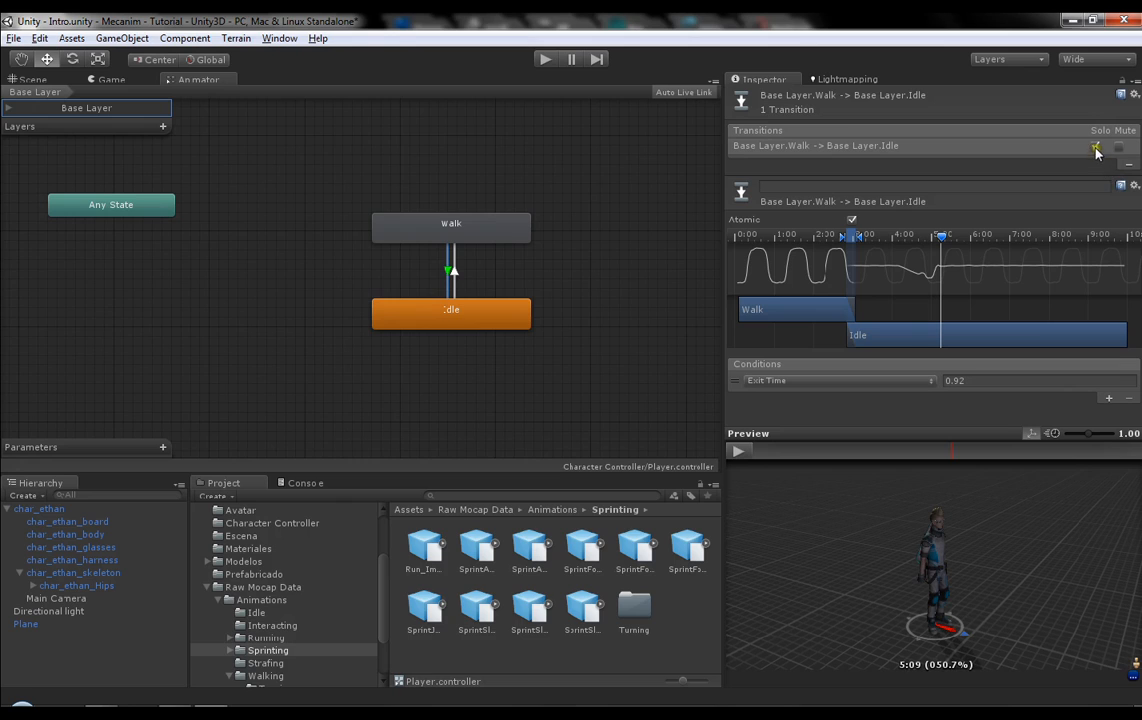
left_click(1095, 146)
Step: Mute the Idle-to-Walk transition and dock the Animator view in its own pane beside the Scene view
left_click(454, 275)
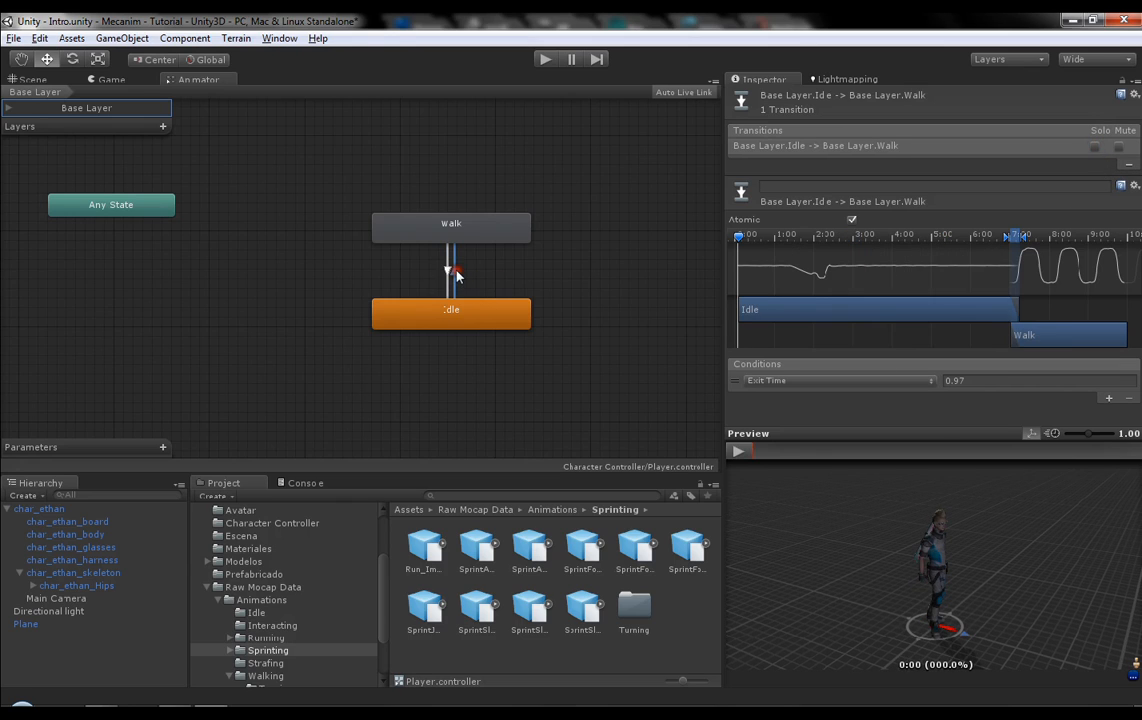
left_click(1122, 147)
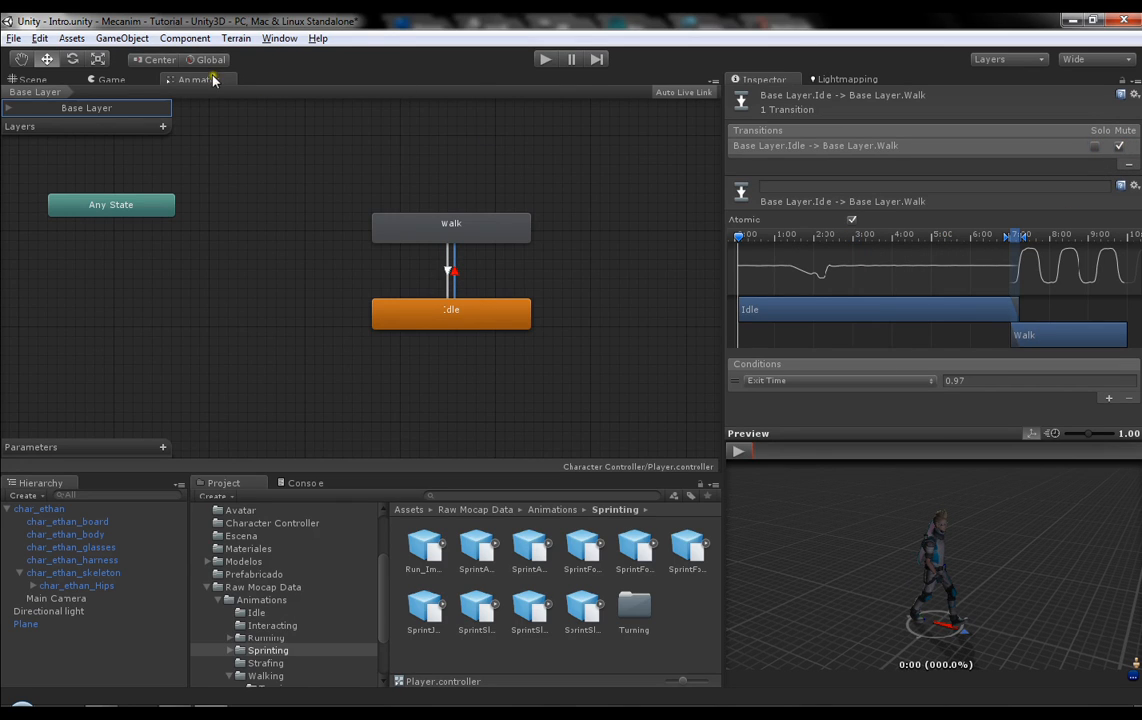
left_click_drag(198, 79, 507, 102)
middle_click_drag(703, 285, 607, 268)
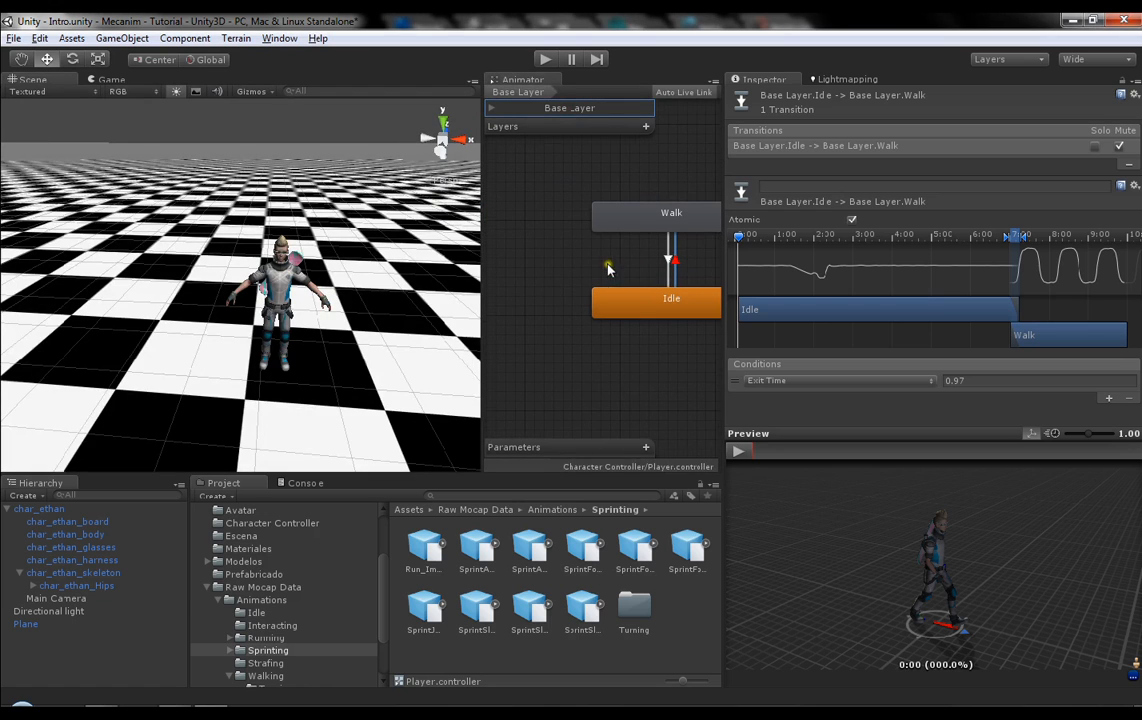
Step: Test the Idle-to-Walk transition in play mode muted, unmuted and soloed, stop the game, and turn its Solo option off
left_click(542, 60)
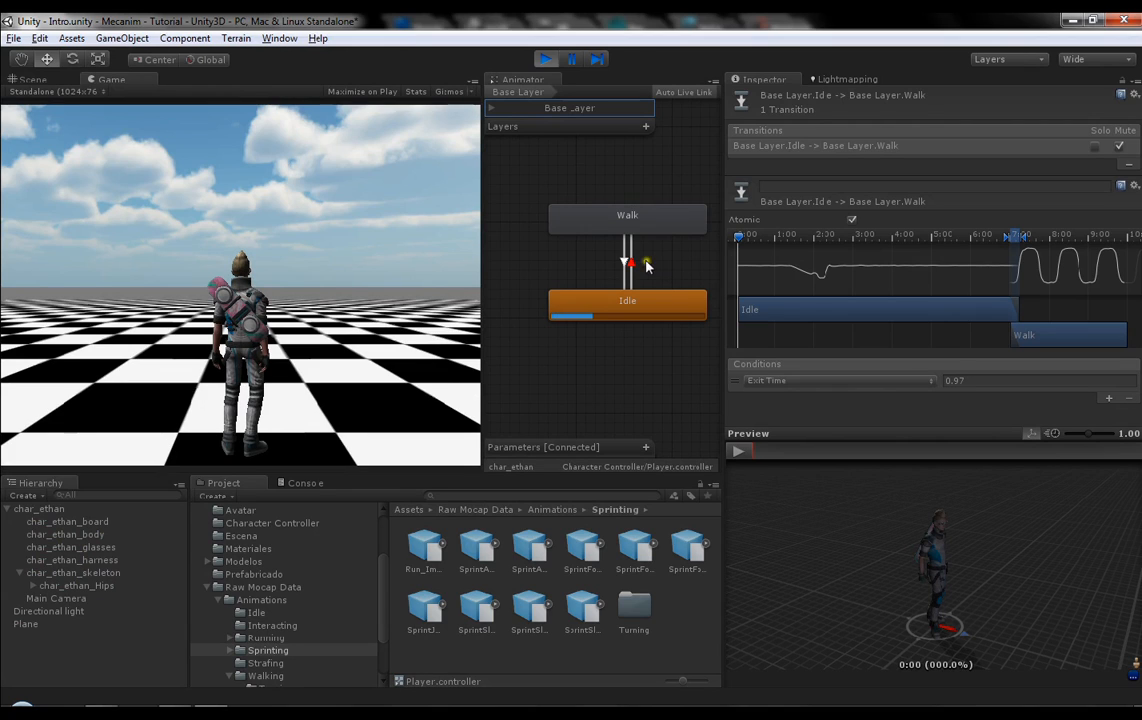
left_click(1121, 148)
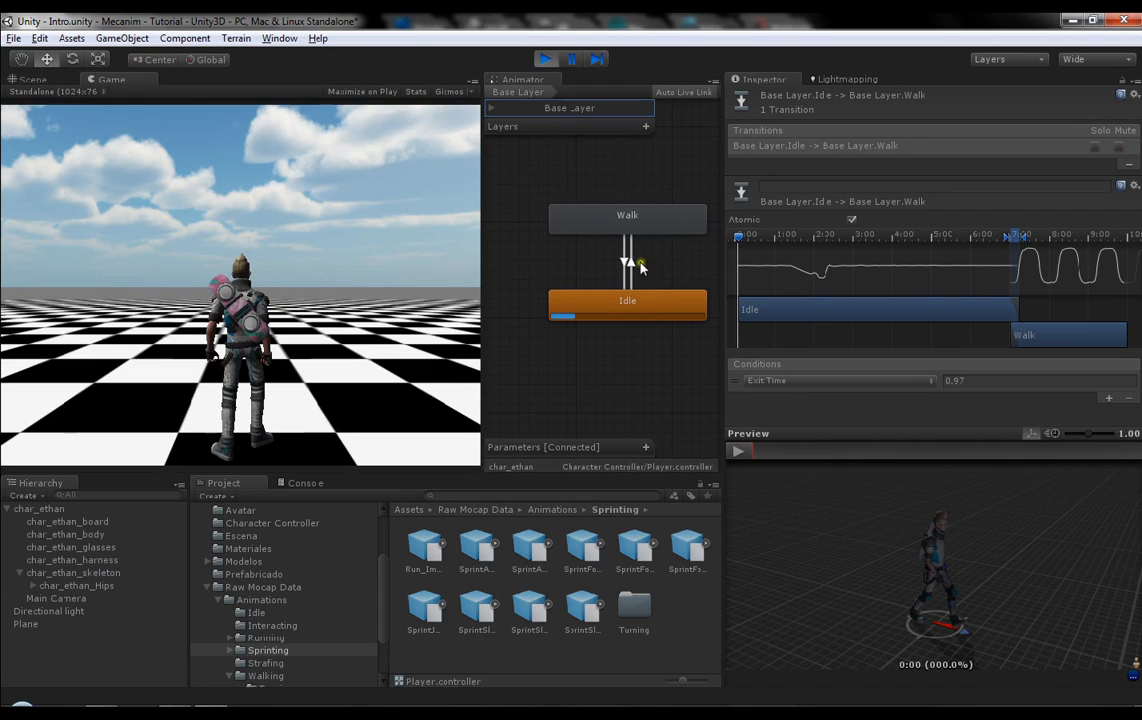
left_click(1096, 146)
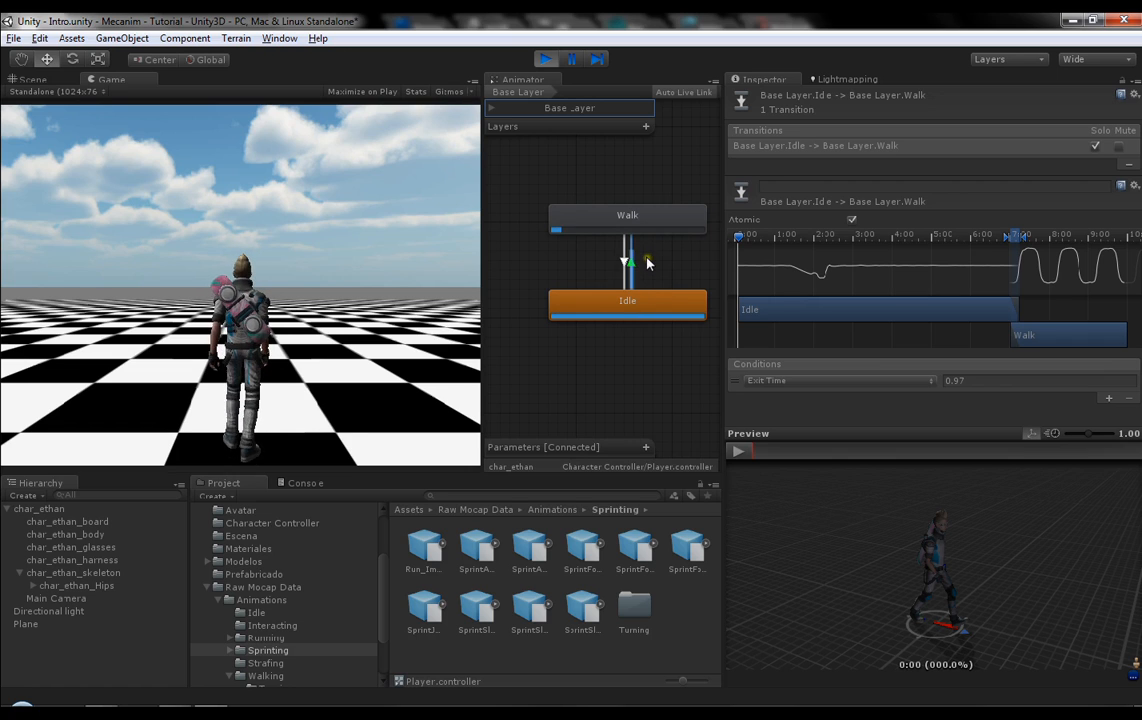
left_click(546, 61)
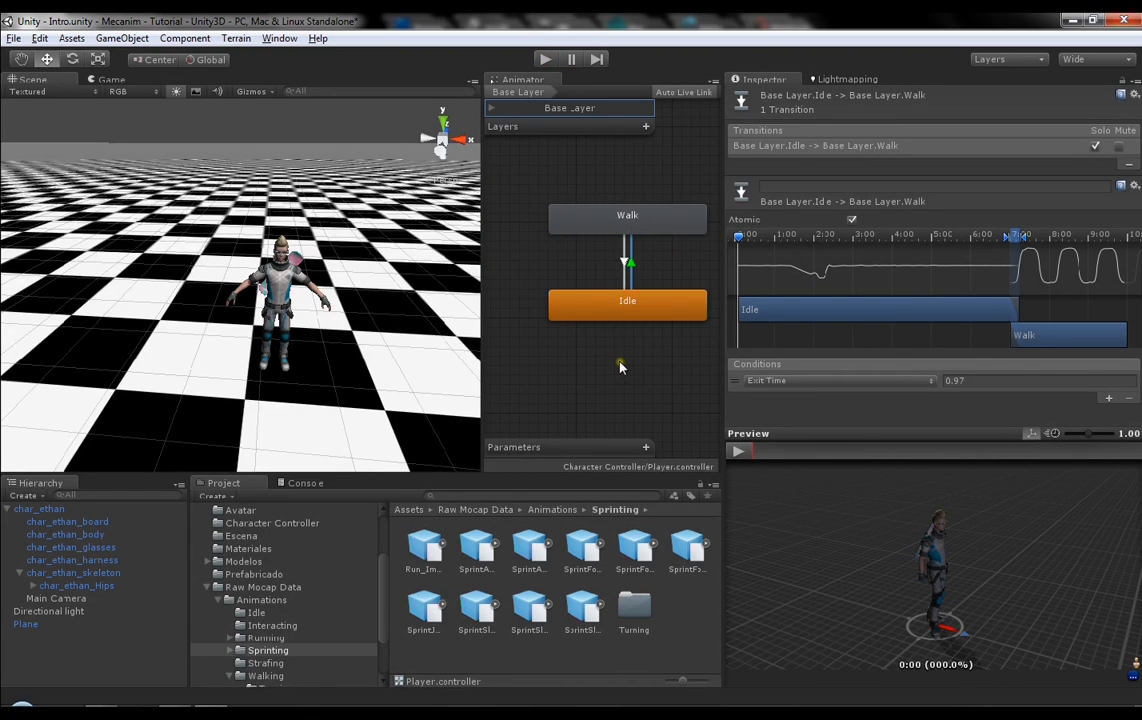
left_click(1096, 146)
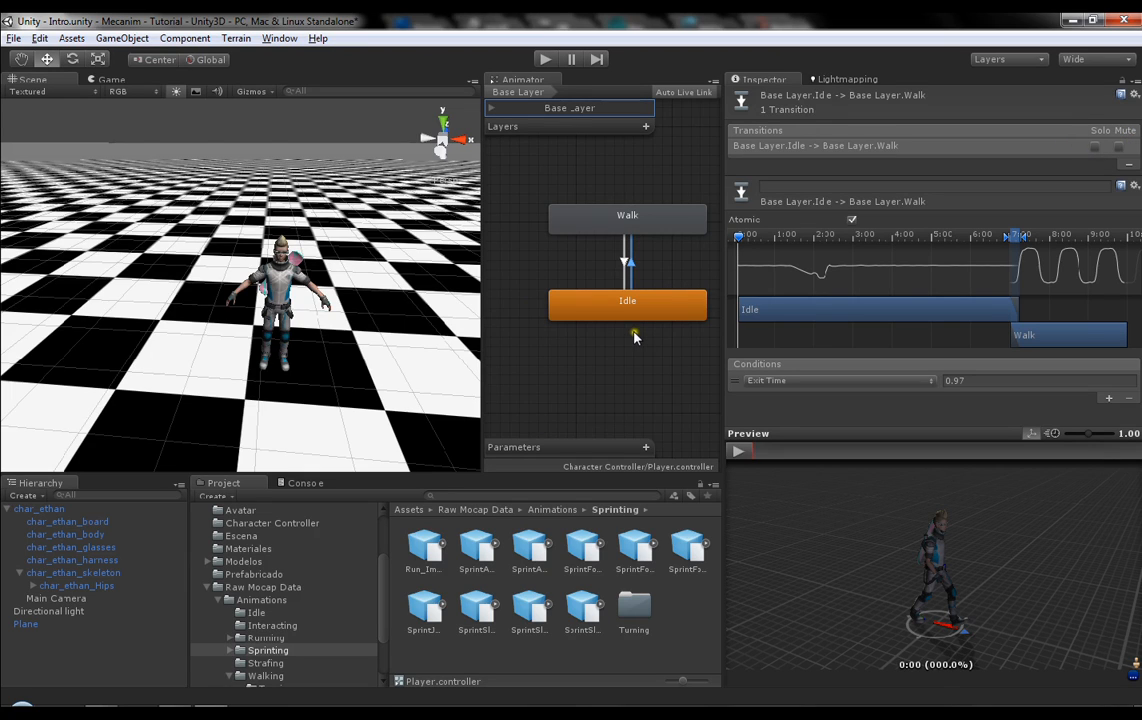
middle_click_drag(667, 269, 665, 273)
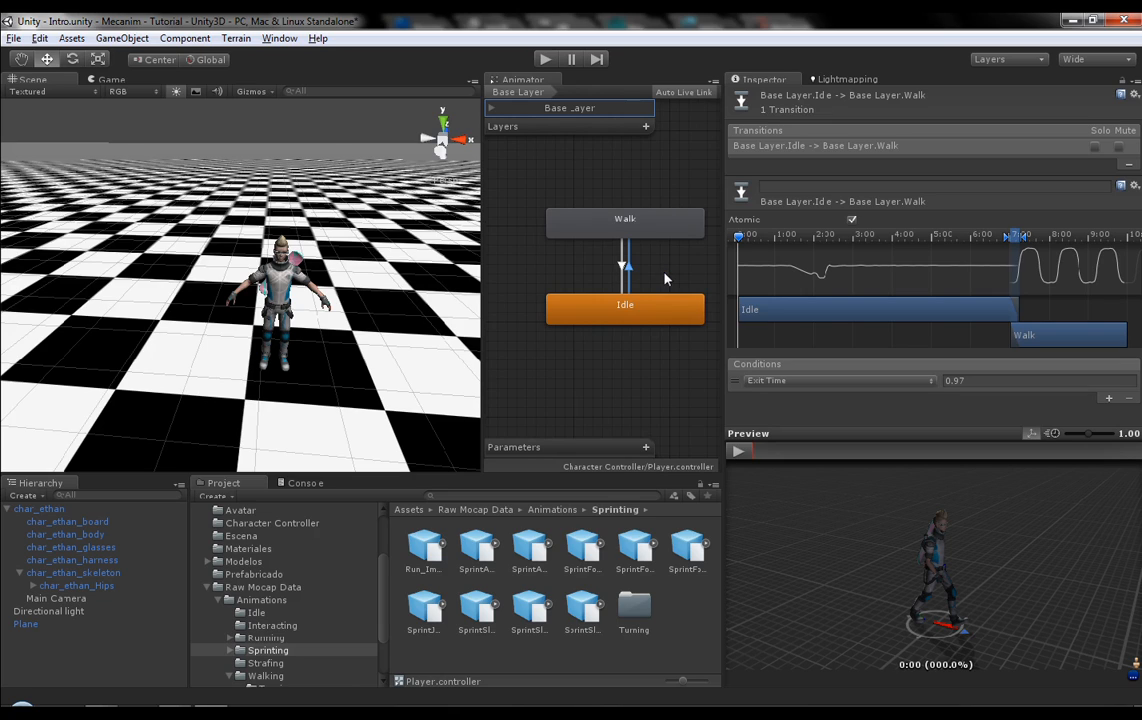
middle_click_drag(681, 269, 672, 266)
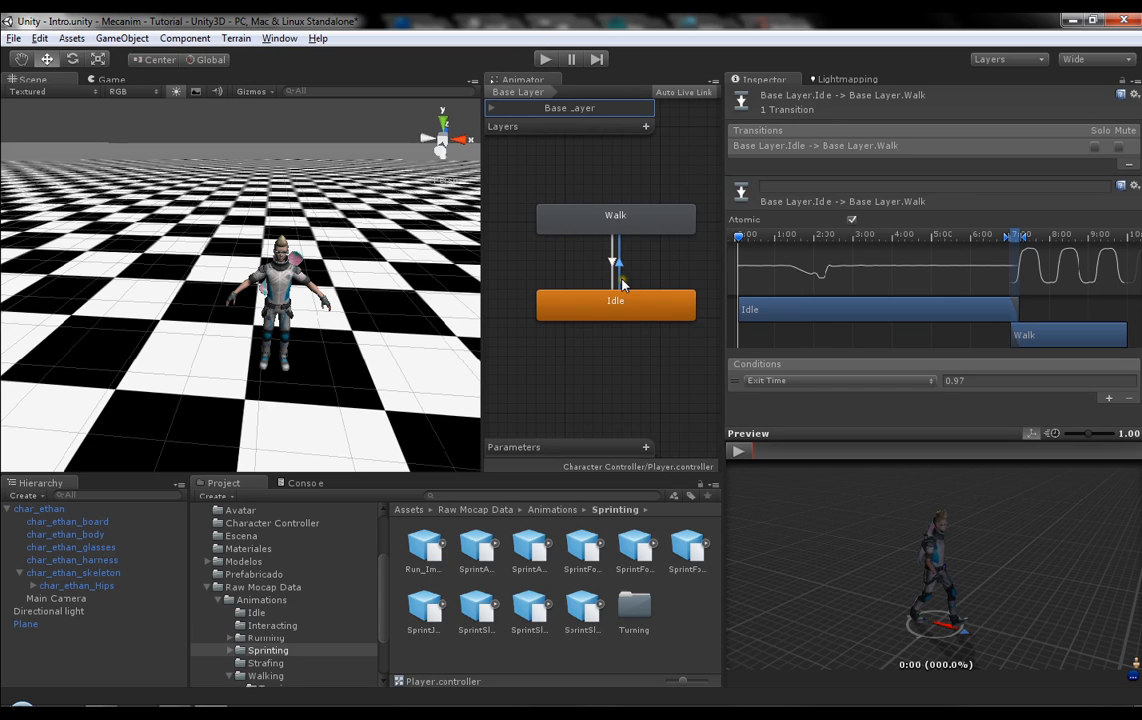
middle_click_drag(667, 269, 663, 279)
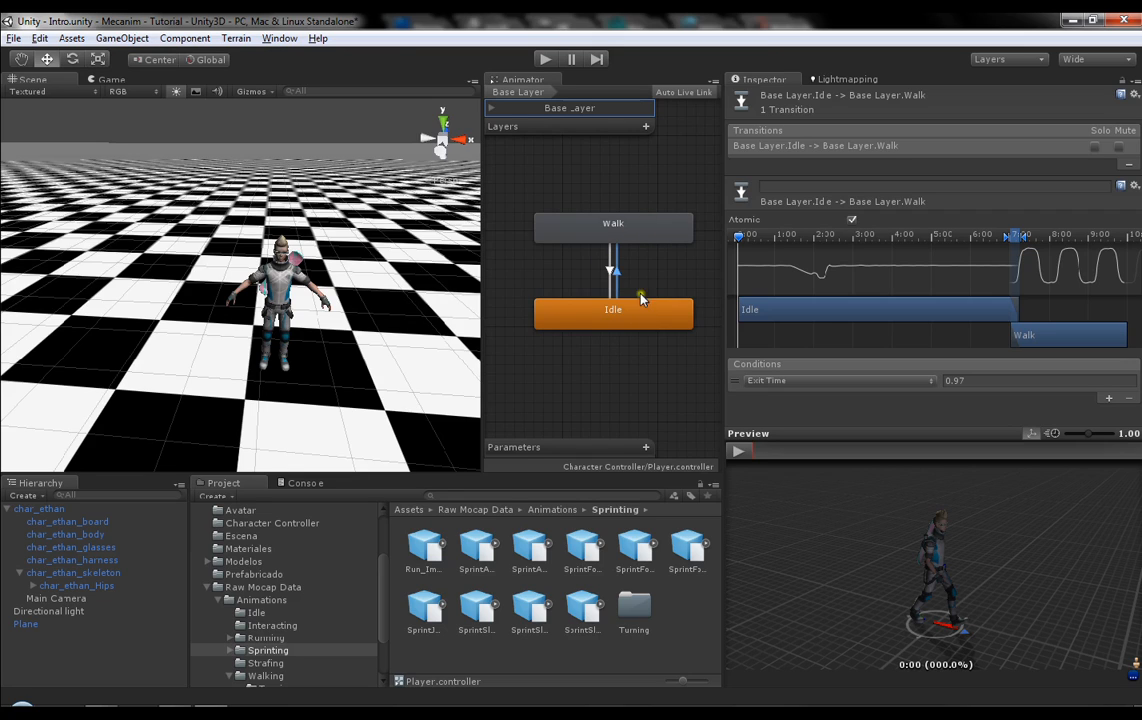
middle_click_drag(634, 185, 621, 214)
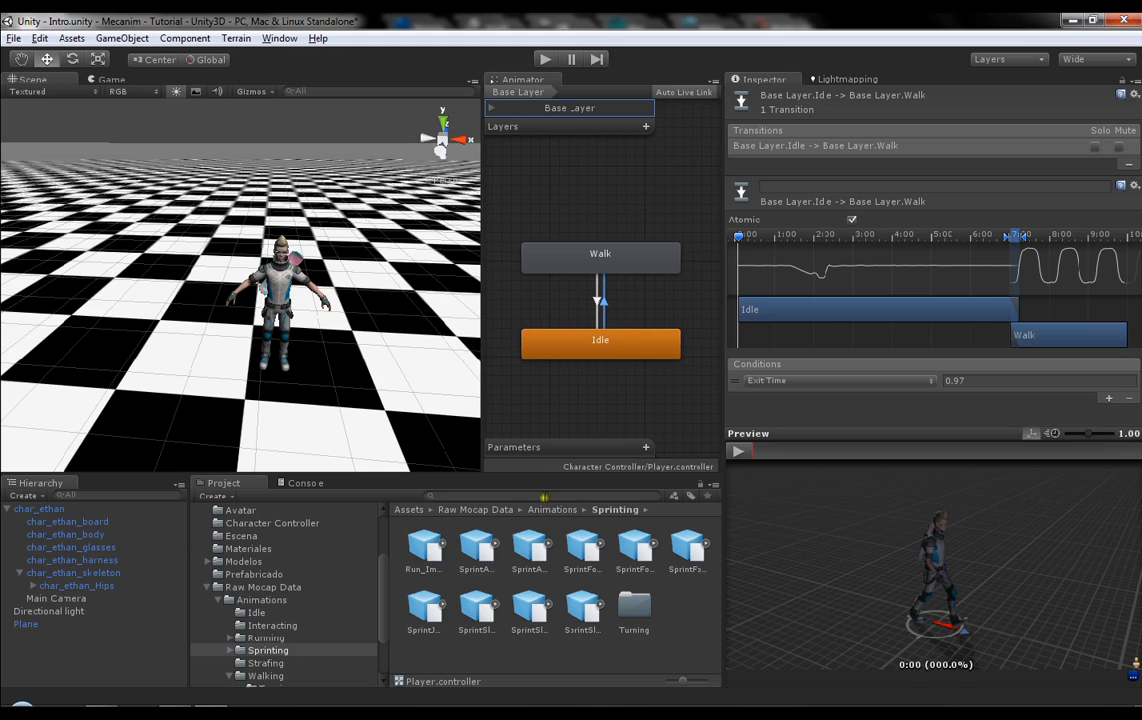
Step: Preview the Run animation from the Raw Mocap Data folder, compare it with Run 1, and examine Run's import settings
left_click(262, 587)
scroll(431, 591, "down", 2)
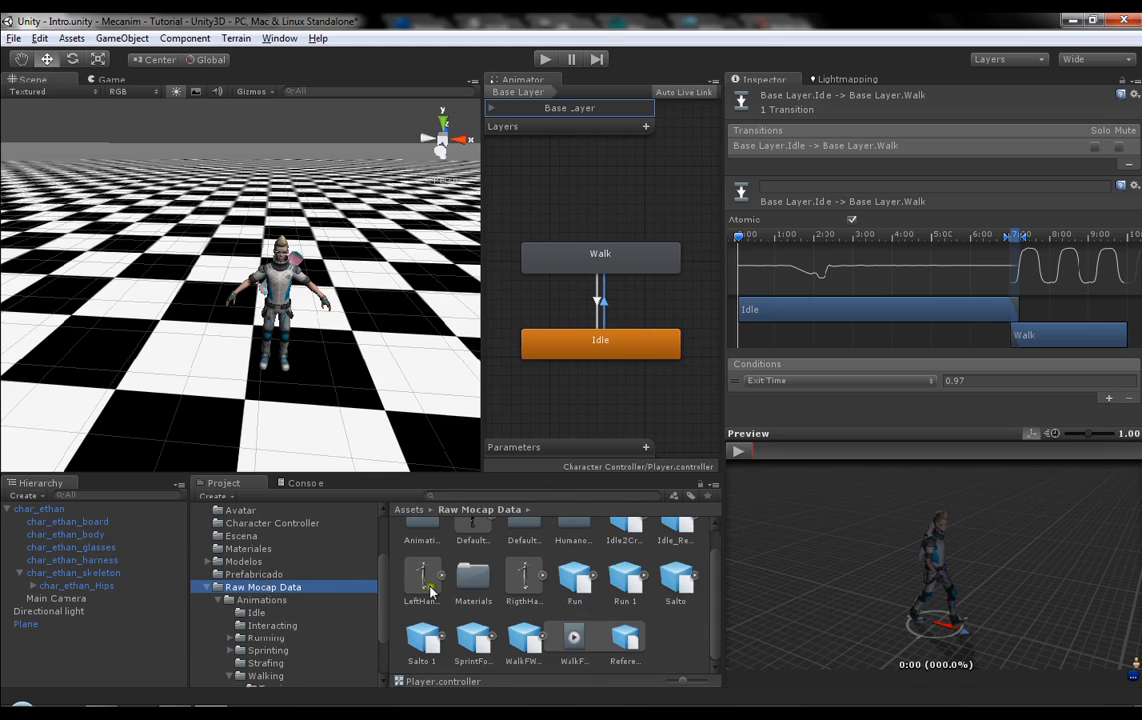
left_click(545, 639)
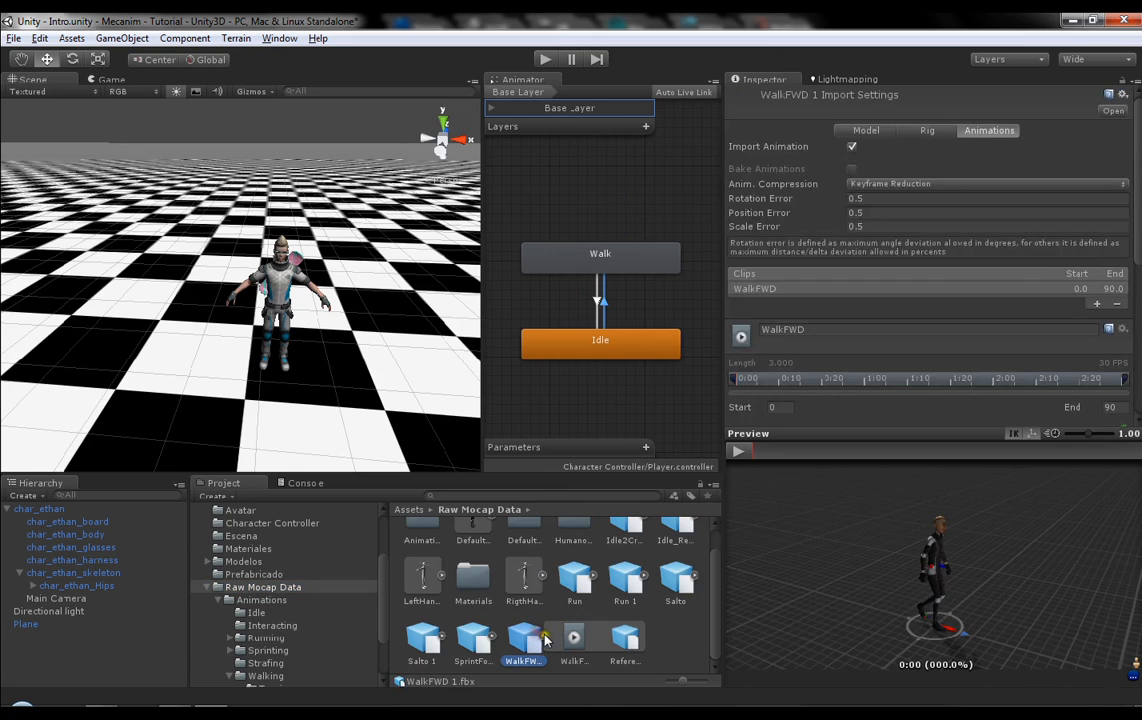
left_click(575, 578)
left_click(737, 451)
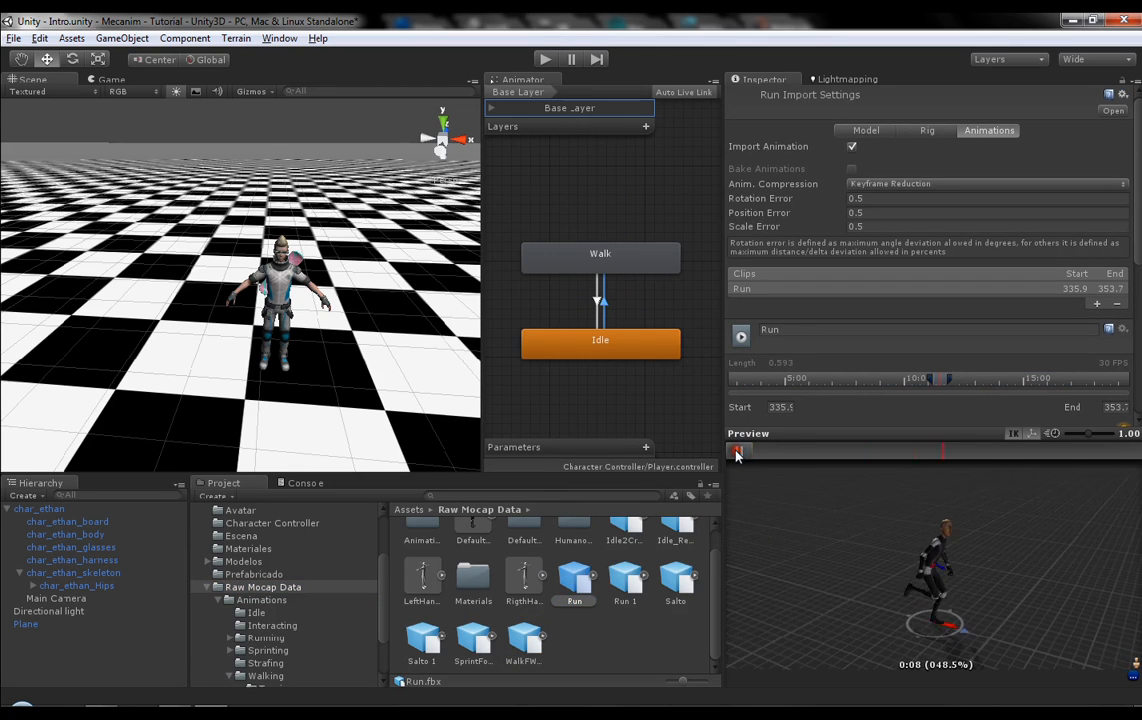
key("Right")
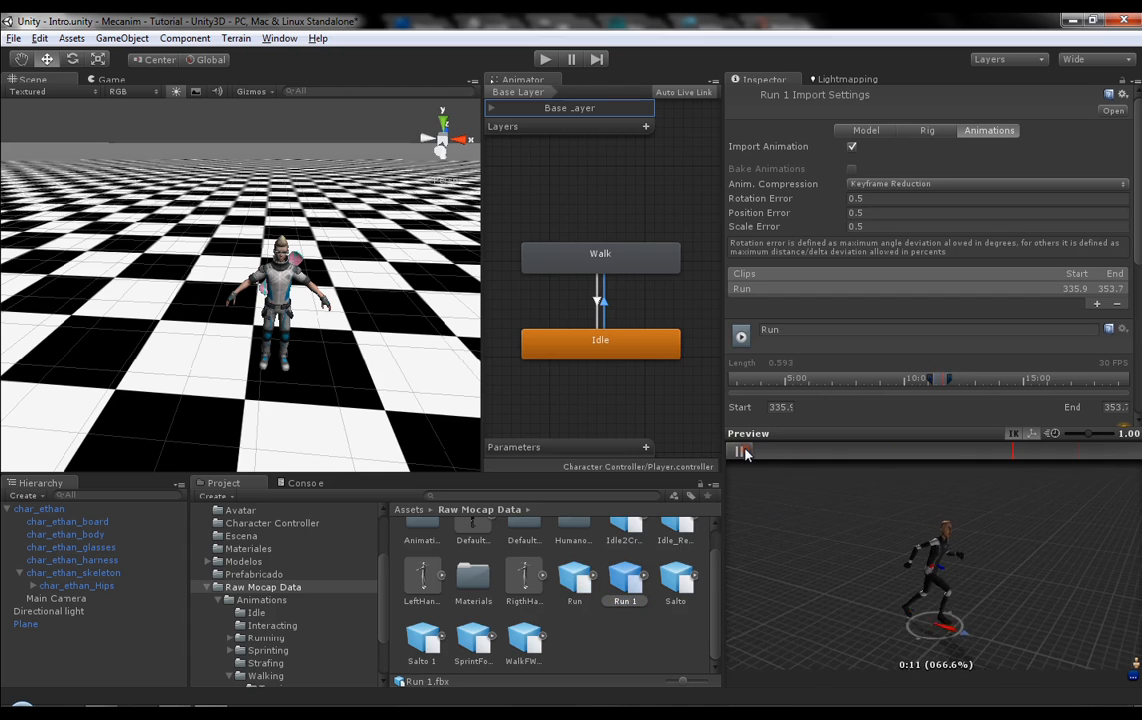
left_click(576, 577)
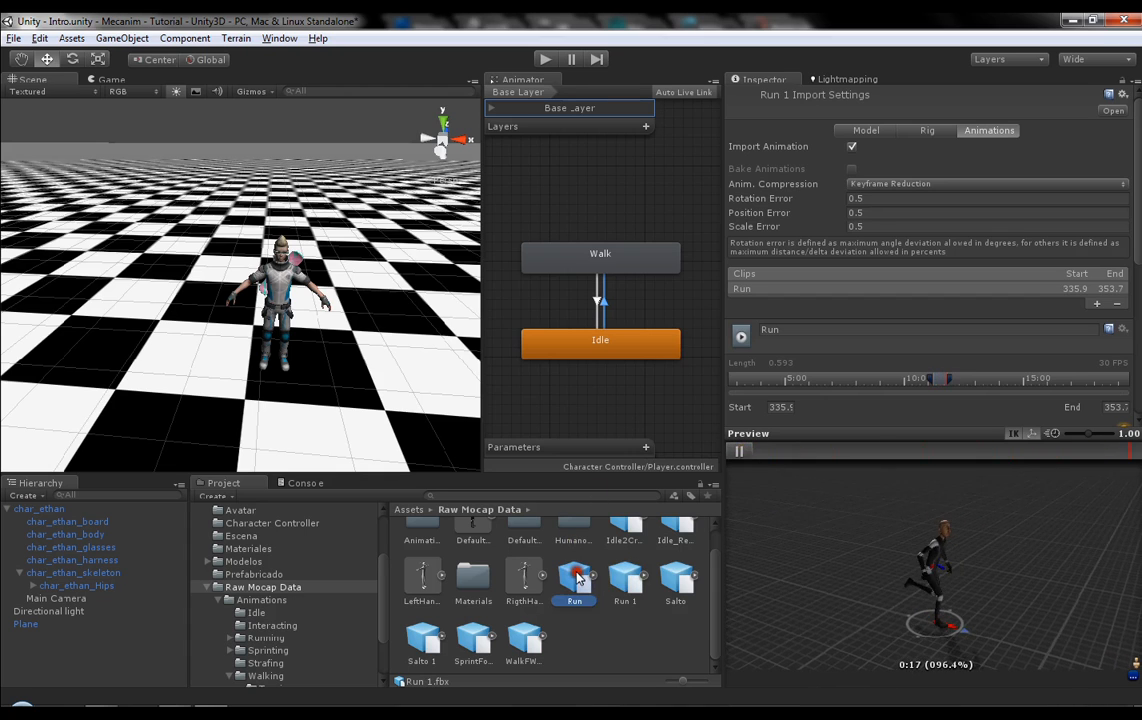
scroll(879, 335, "down", 5)
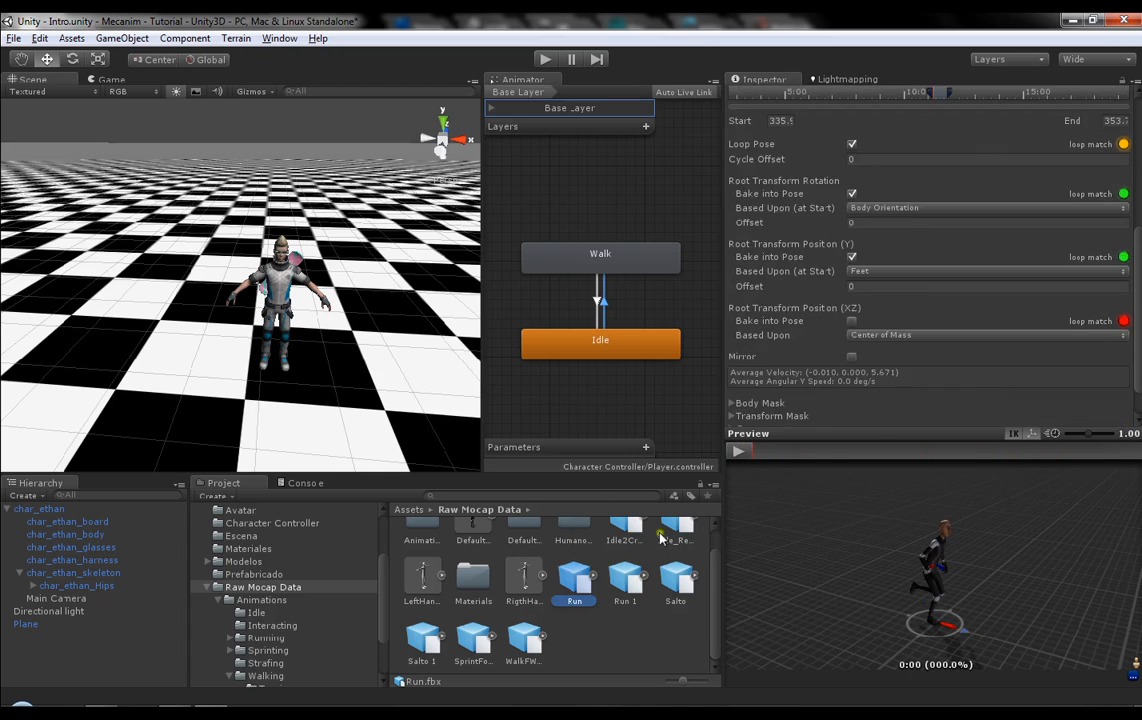
Step: Add the Run clip from the Run asset to the Animator graph as a state placed above Walk
left_click(601, 574)
left_click_drag(625, 577, 640, 178)
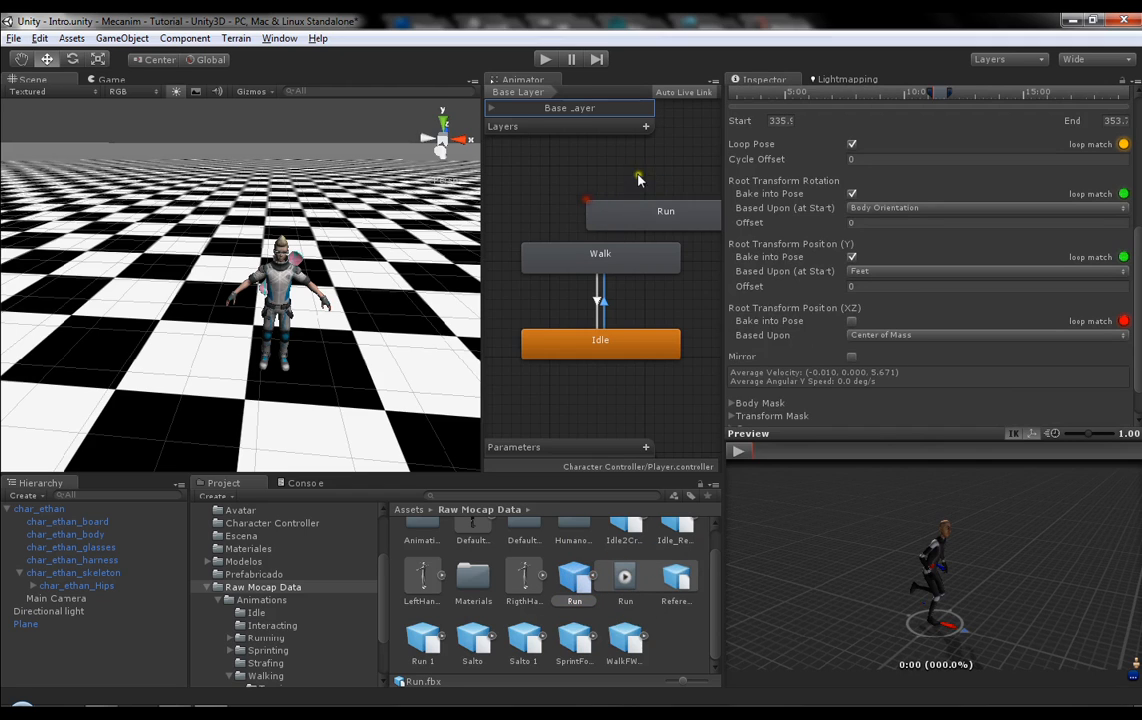
middle_click_drag(640, 178, 612, 286)
left_click_drag(611, 307, 576, 258)
middle_click_drag(558, 304, 638, 254)
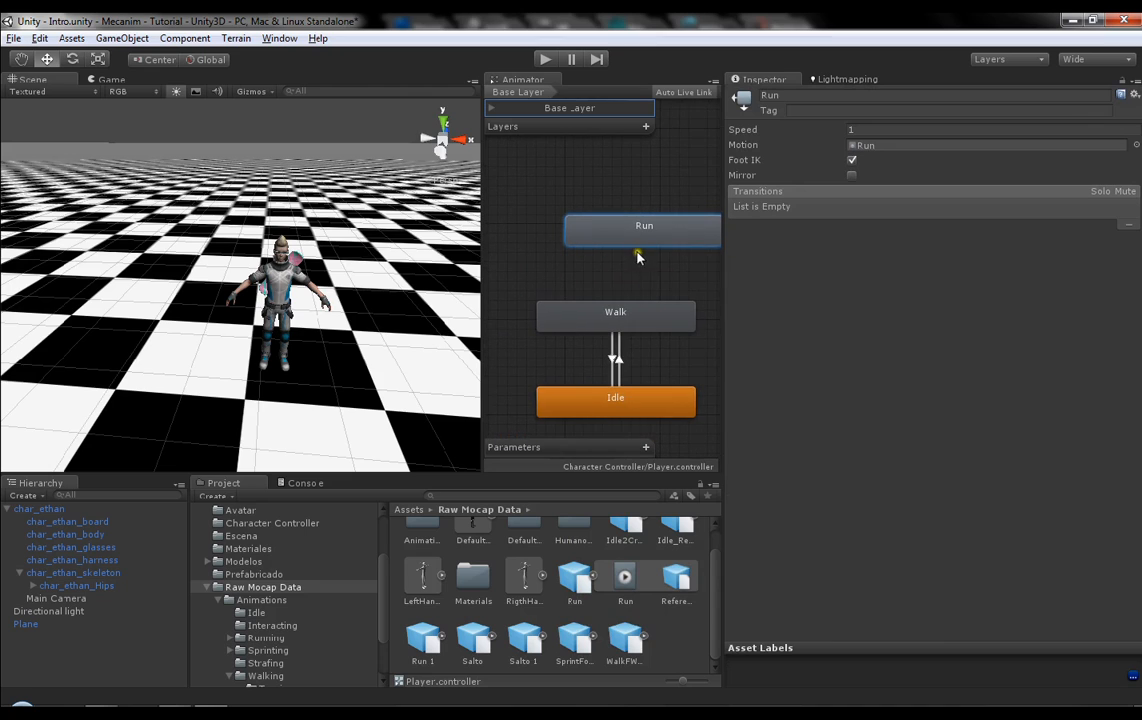
left_click_drag(652, 244, 614, 245)
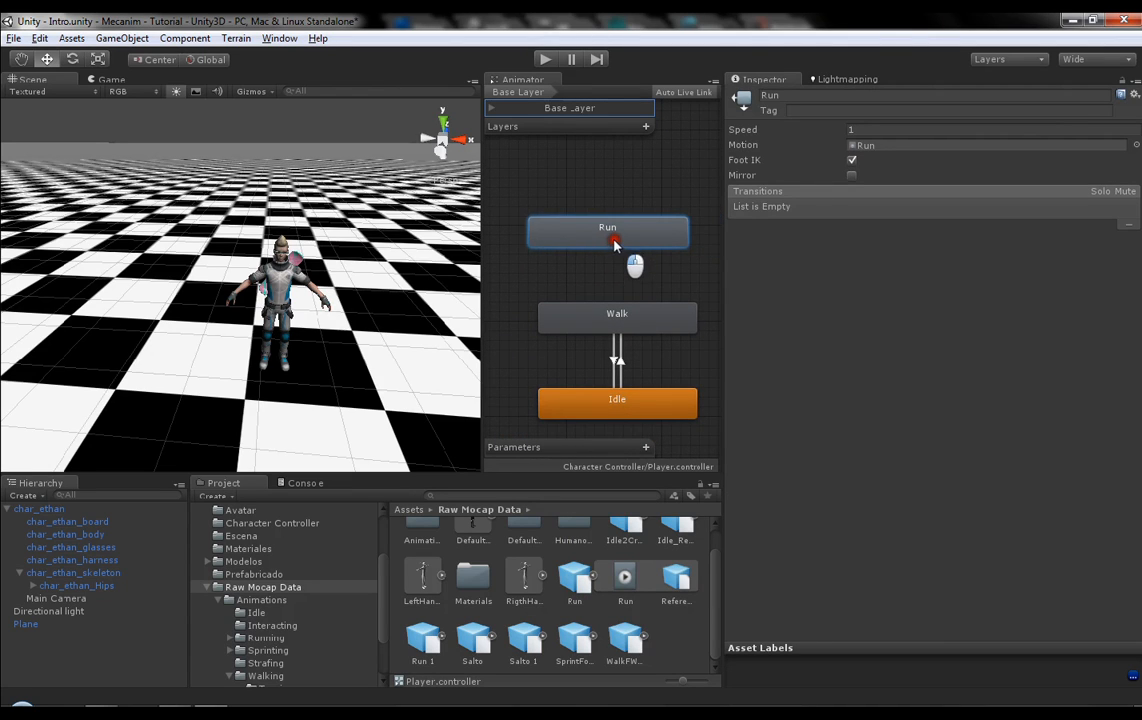
Step: Create a transition from Walk to Run and place the Run state slightly higher above Walk
right_click(629, 302)
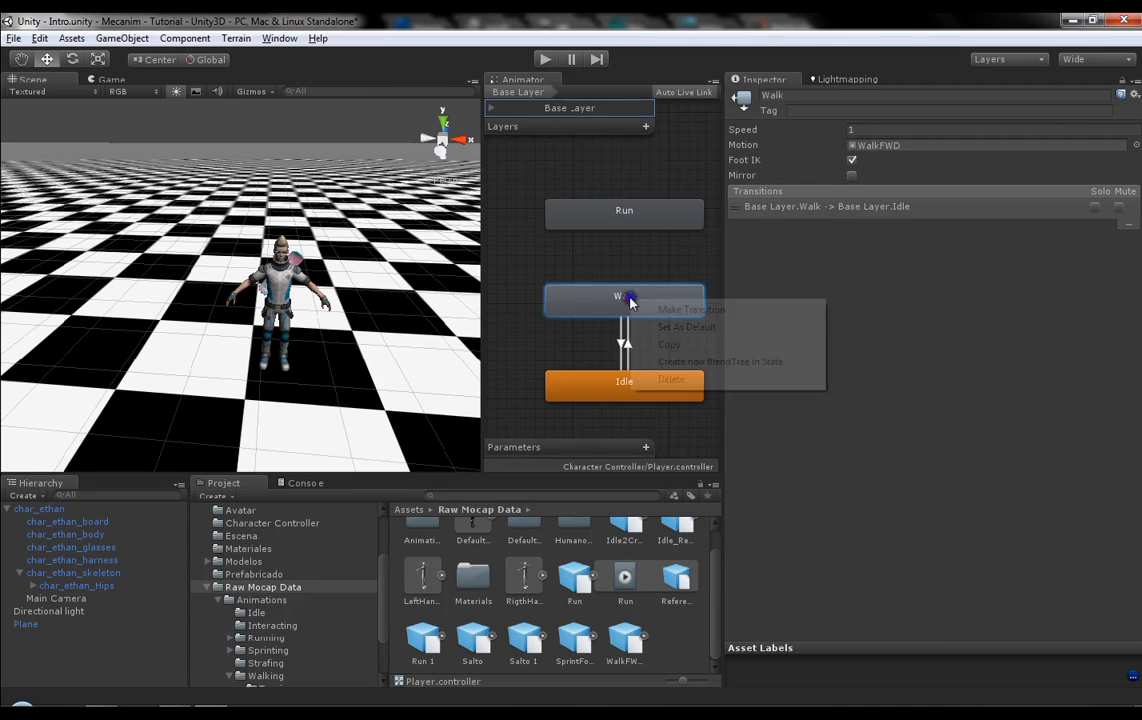
left_click(675, 310)
left_click(645, 212)
left_click(633, 212)
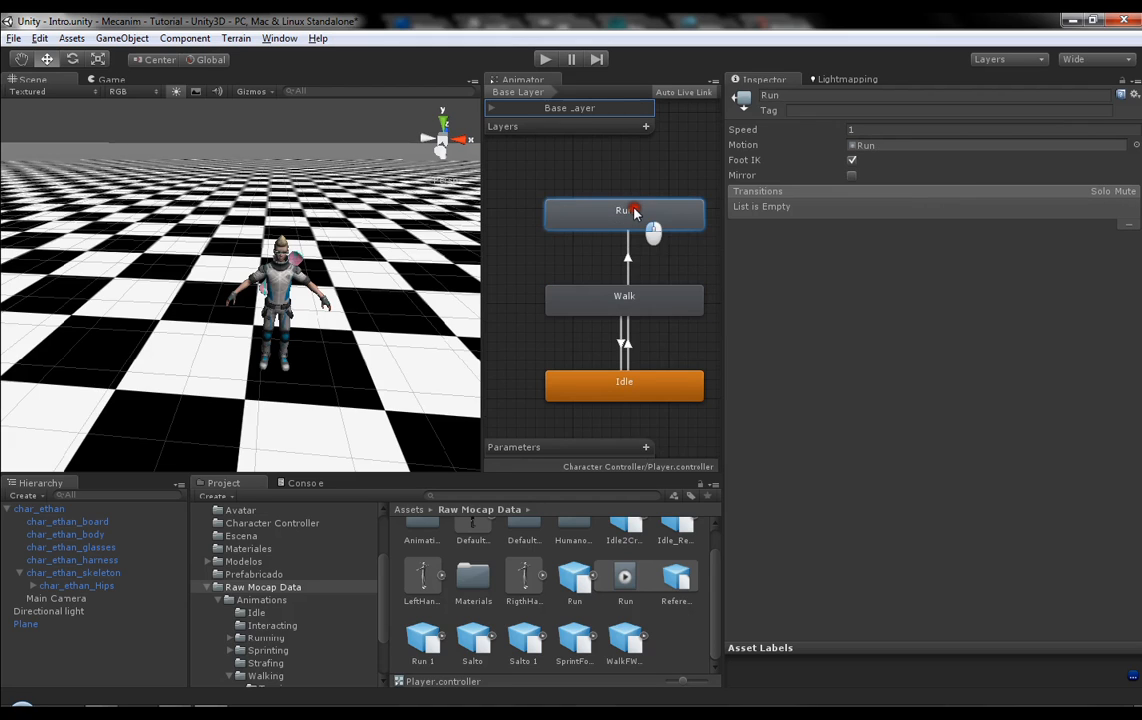
left_click_drag(633, 212, 642, 218)
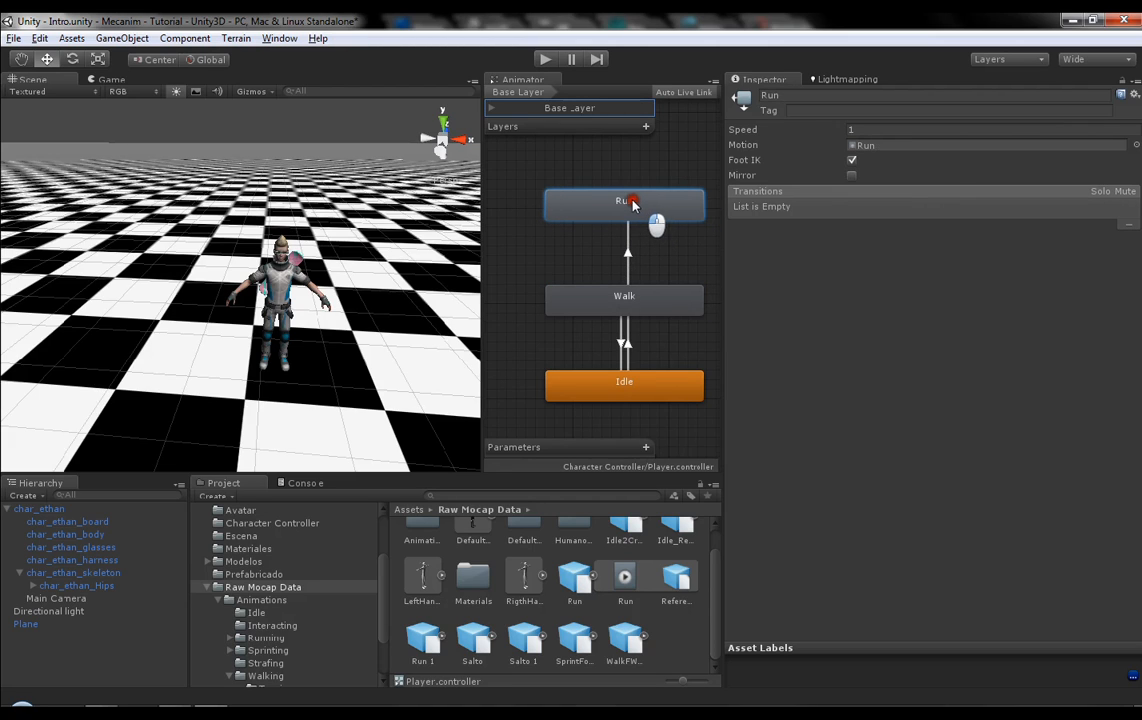
Step: Delete the transition from Walk to Idle
left_click(622, 341)
key("Delete")
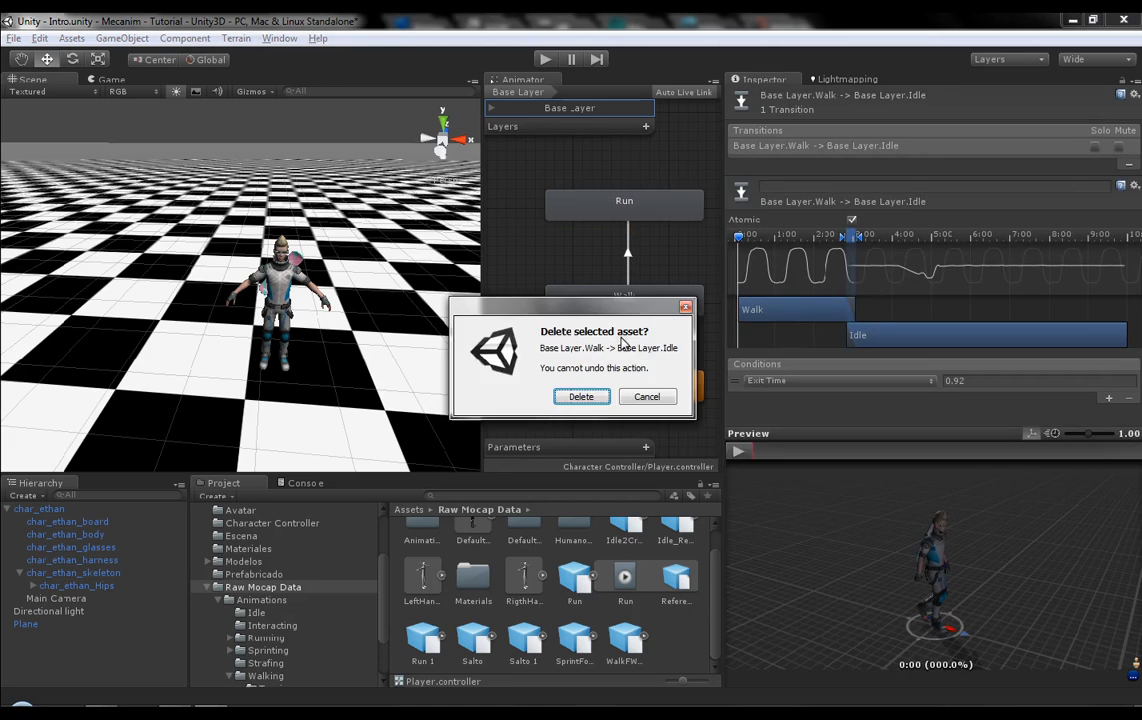
left_click(581, 397)
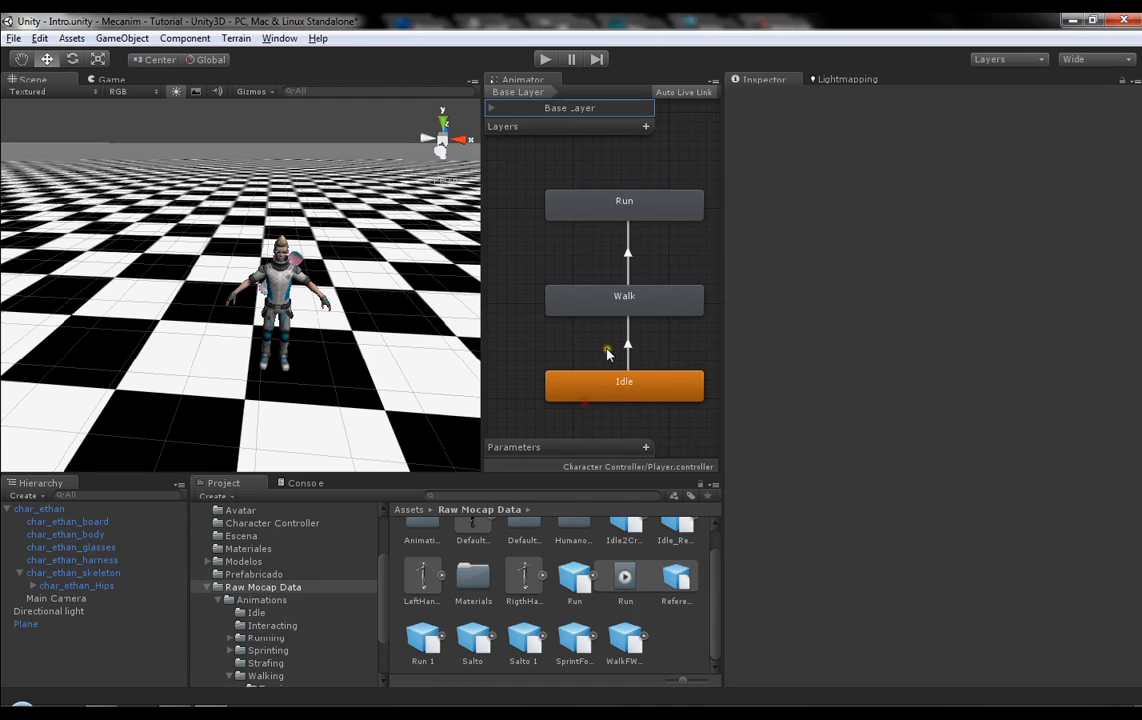
Step: Create a transition from Run back to Walk
left_click(610, 204)
right_click(610, 204)
left_click(640, 210)
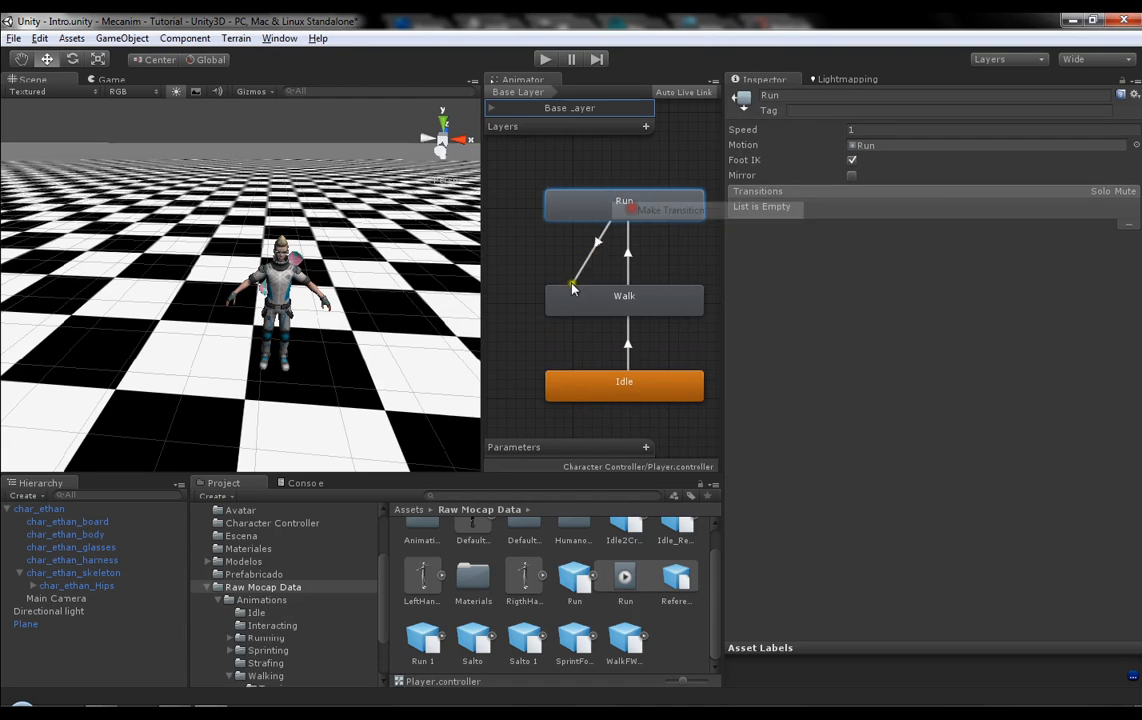
left_click(607, 298)
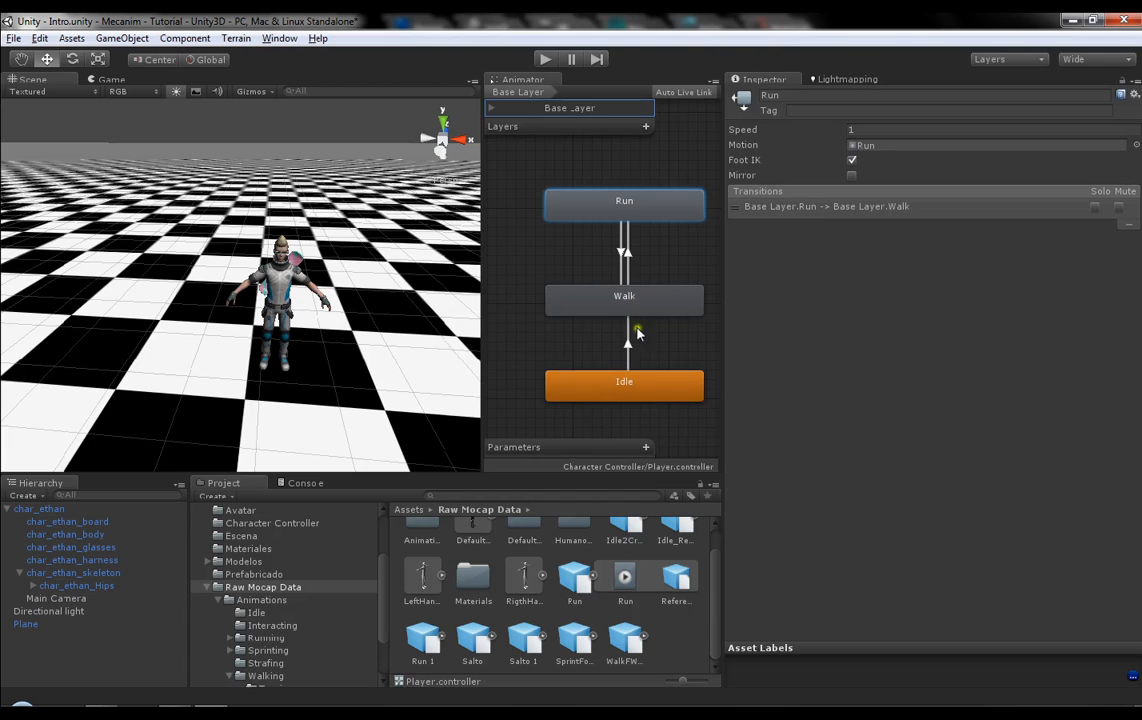
Step: Review the outgoing transitions of the Idle, Walk and Run states and test the state sequence in Play mode
left_click(624, 386)
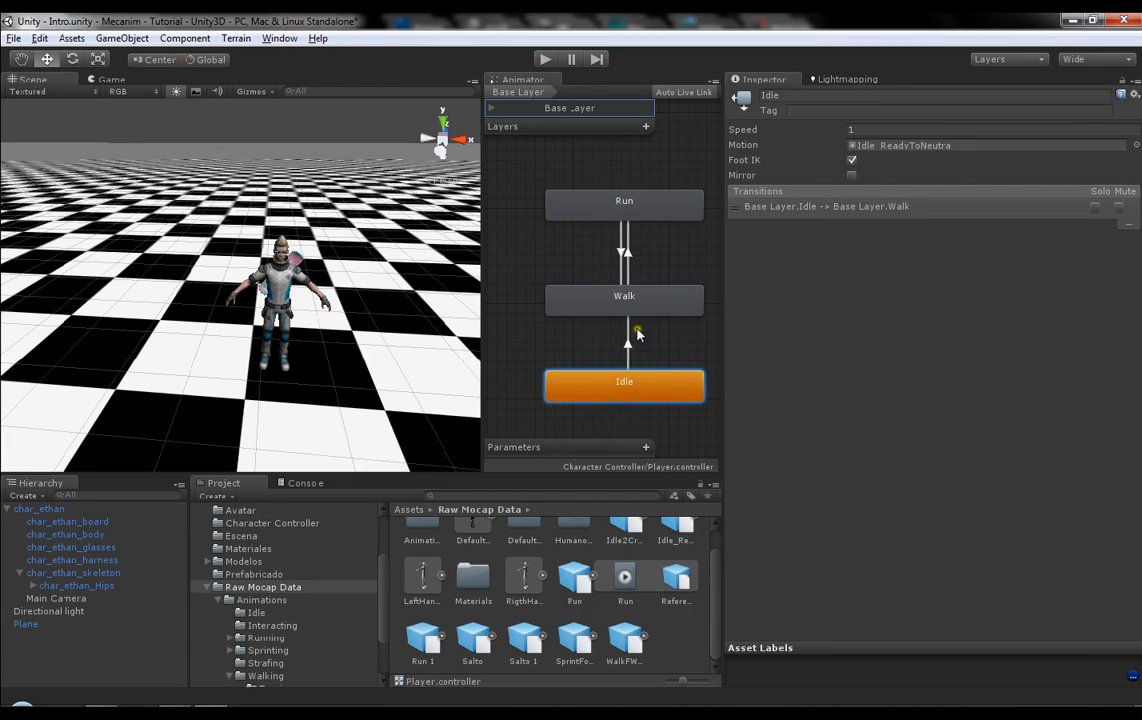
left_click(650, 300)
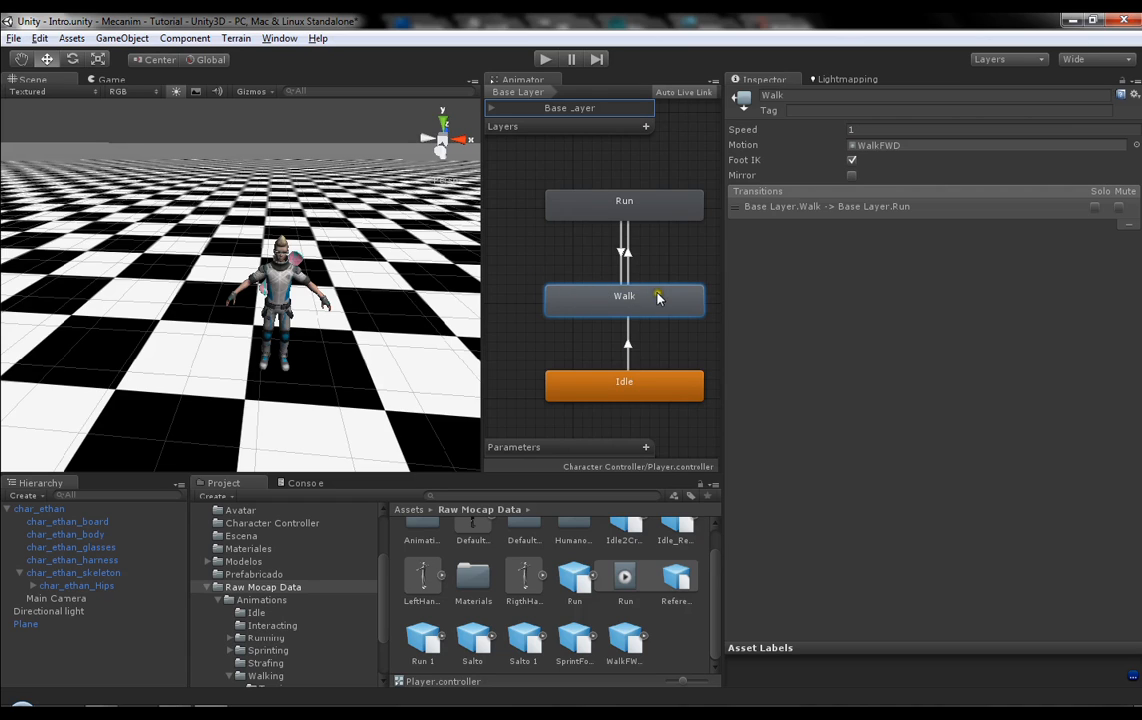
left_click(636, 205)
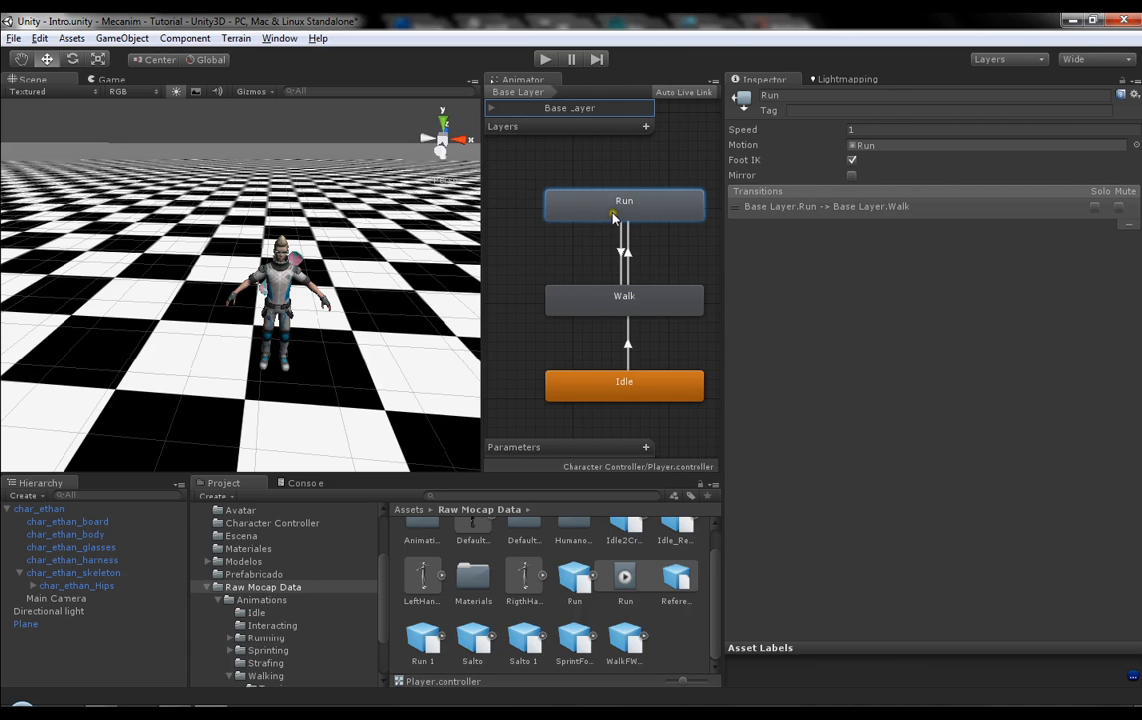
left_click(613, 303)
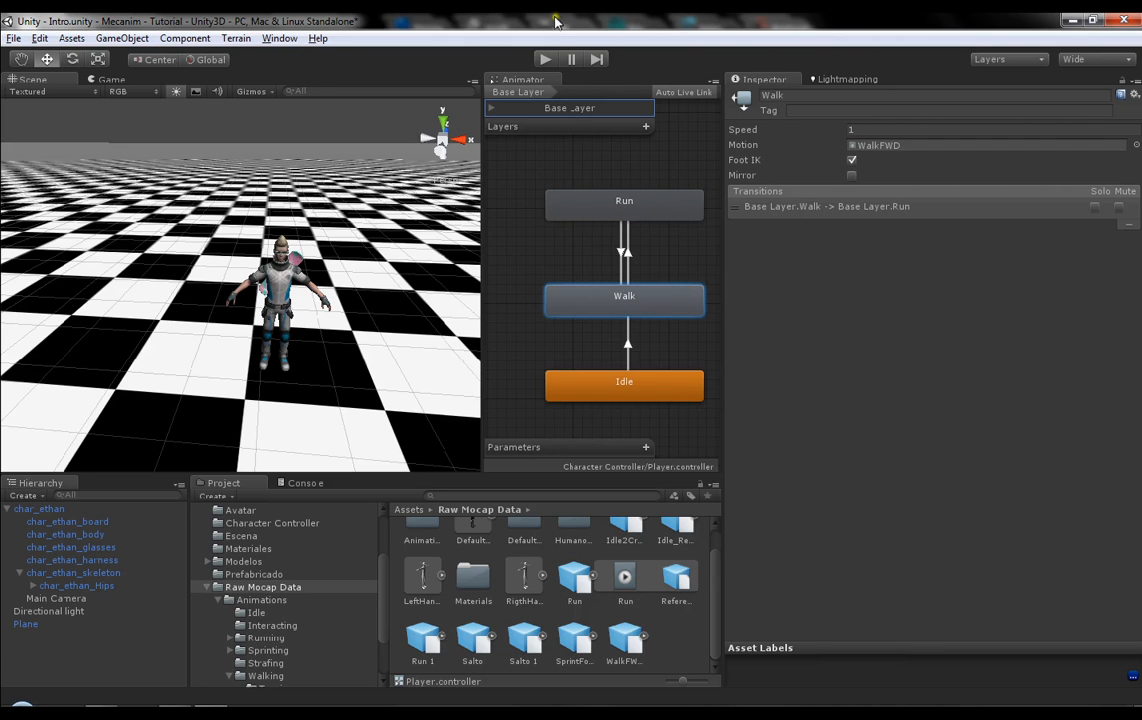
left_click(541, 61)
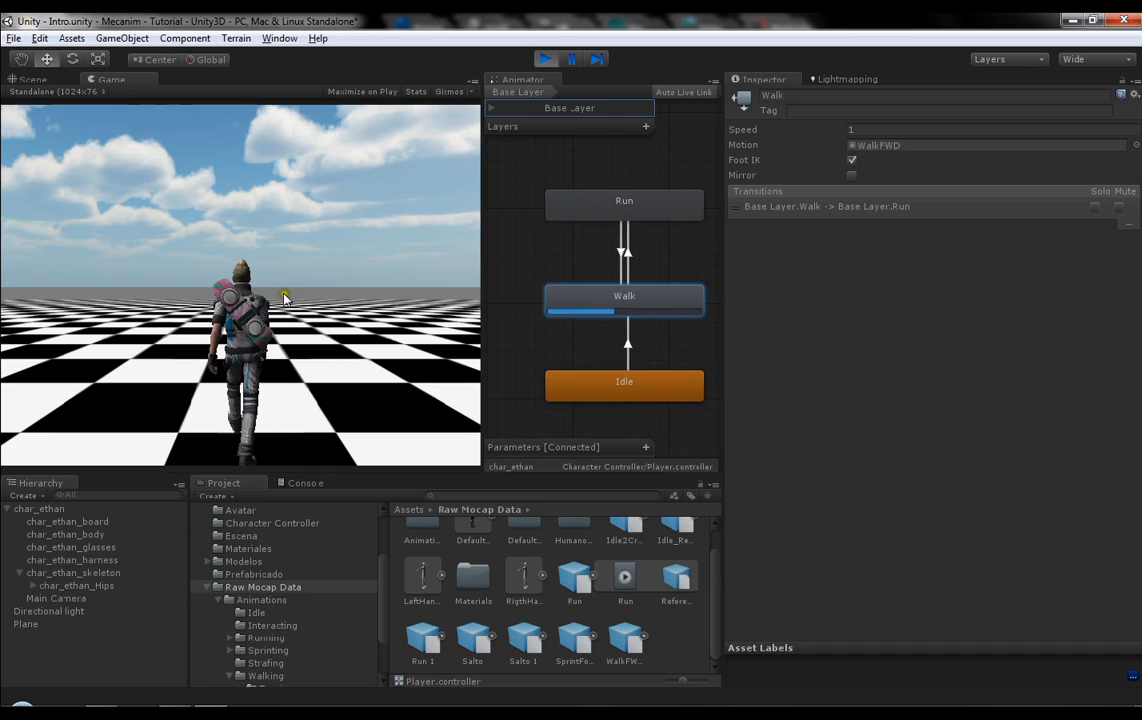
left_click(546, 58)
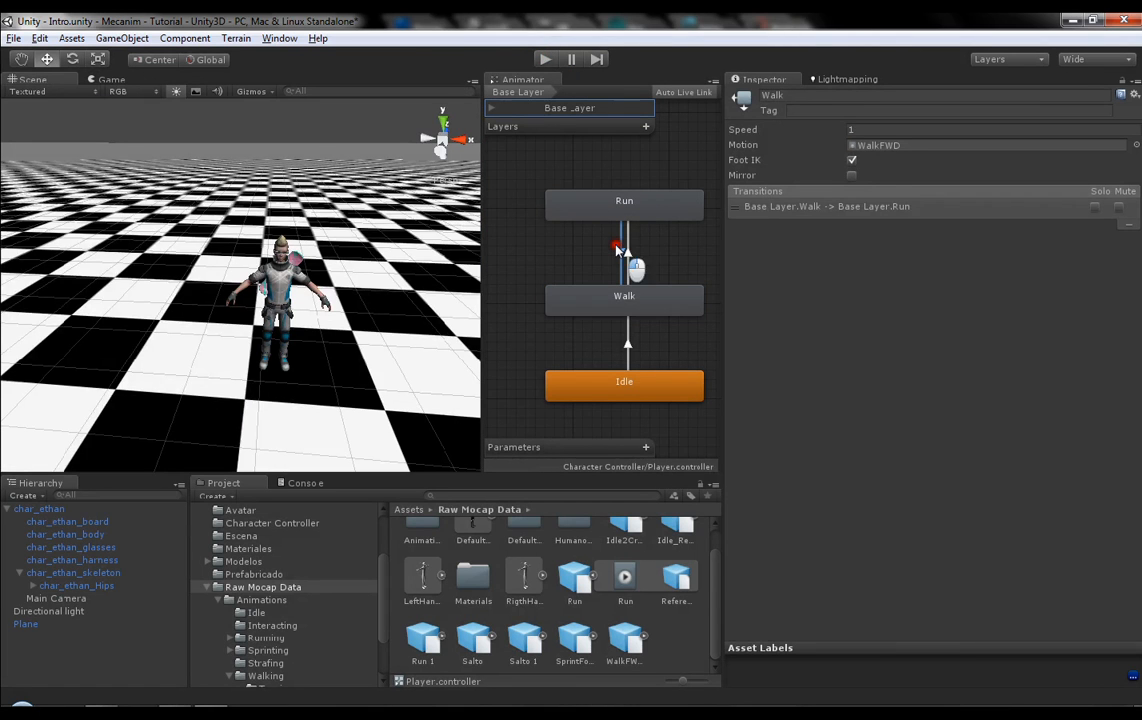
Step: Delete the transition from Run to Walk
left_click(618, 248)
key("Delete")
key("Return")
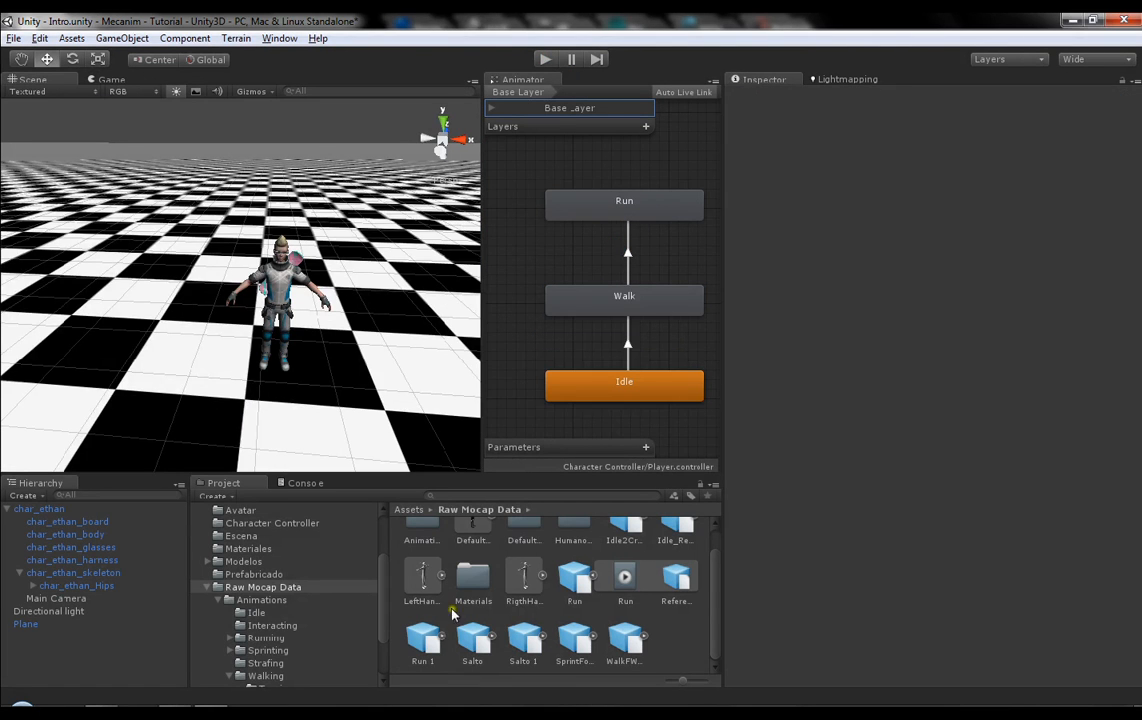
Step: Examine the Run asset's loop settings and play its animation preview
left_click(590, 600)
scroll(880, 400, "down", 3)
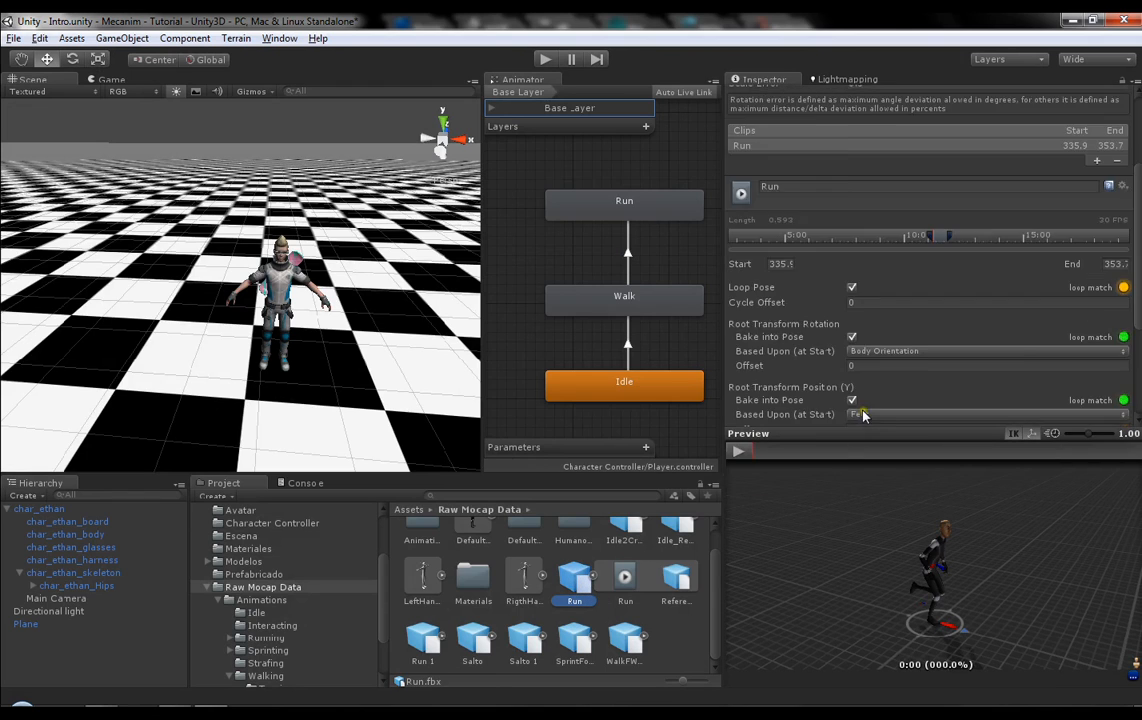
scroll(896, 395, "up", 2)
scroll(896, 395, "down", 2)
left_click(738, 451)
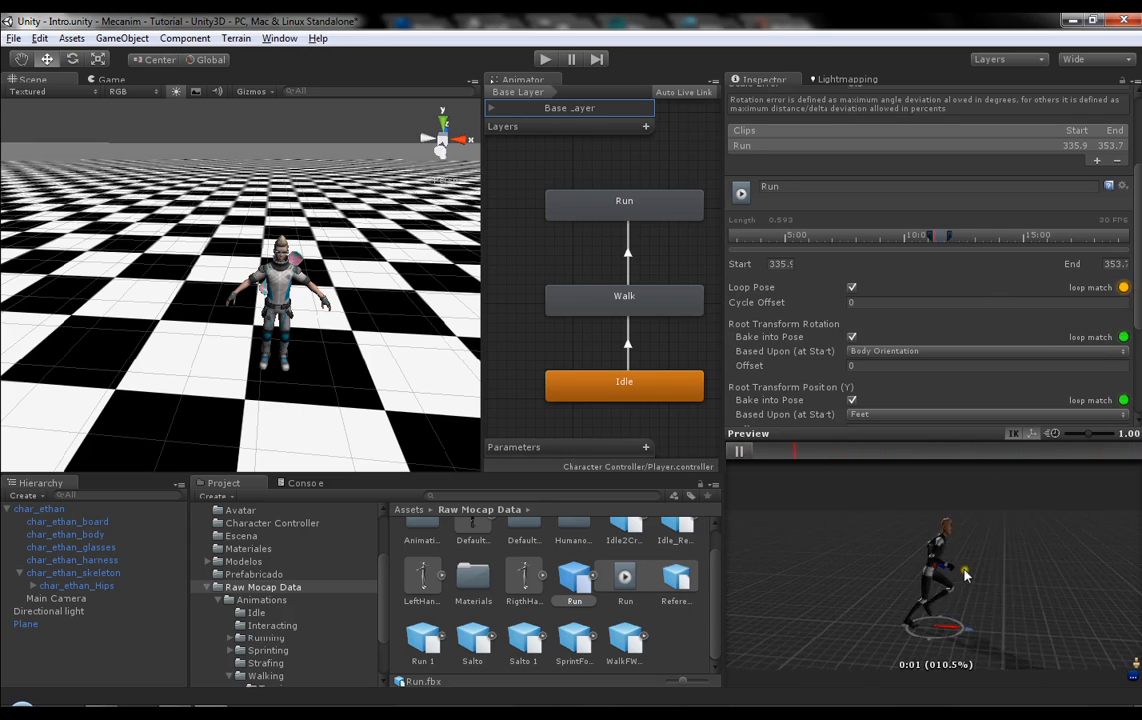
left_click(738, 451)
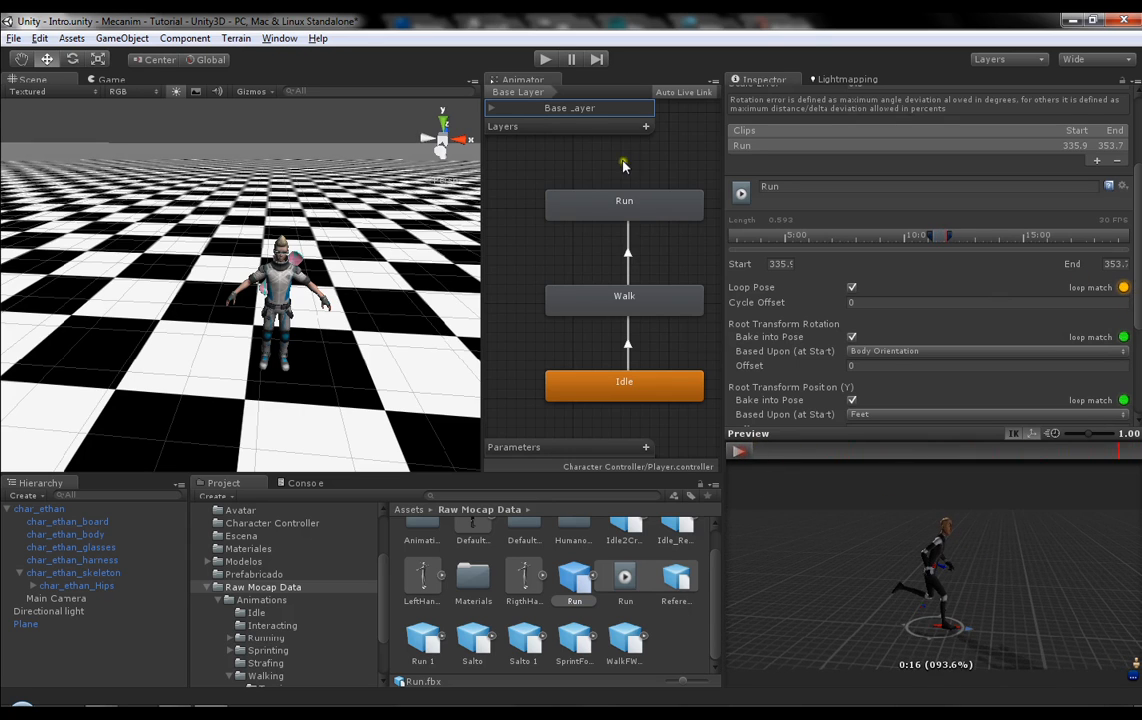
Step: Run the scene in Play mode and examine char_ethan's movement up close in the Scene view before ending playback
left_click(541, 59)
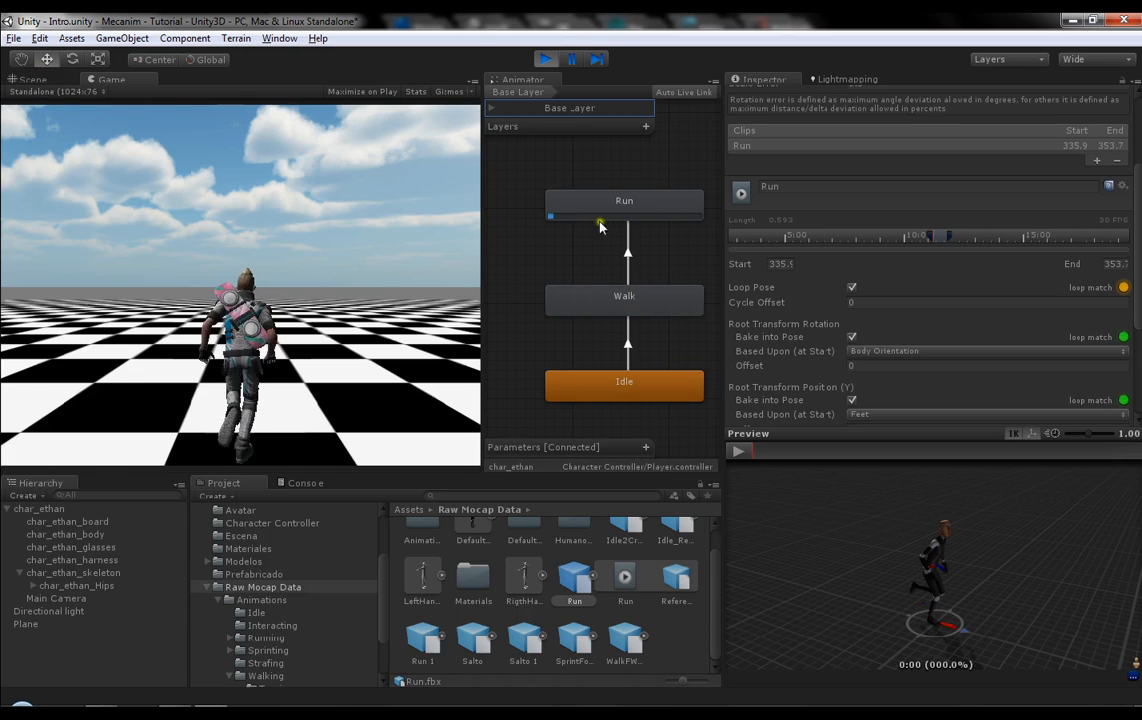
left_click(33, 79)
left_click(271, 290)
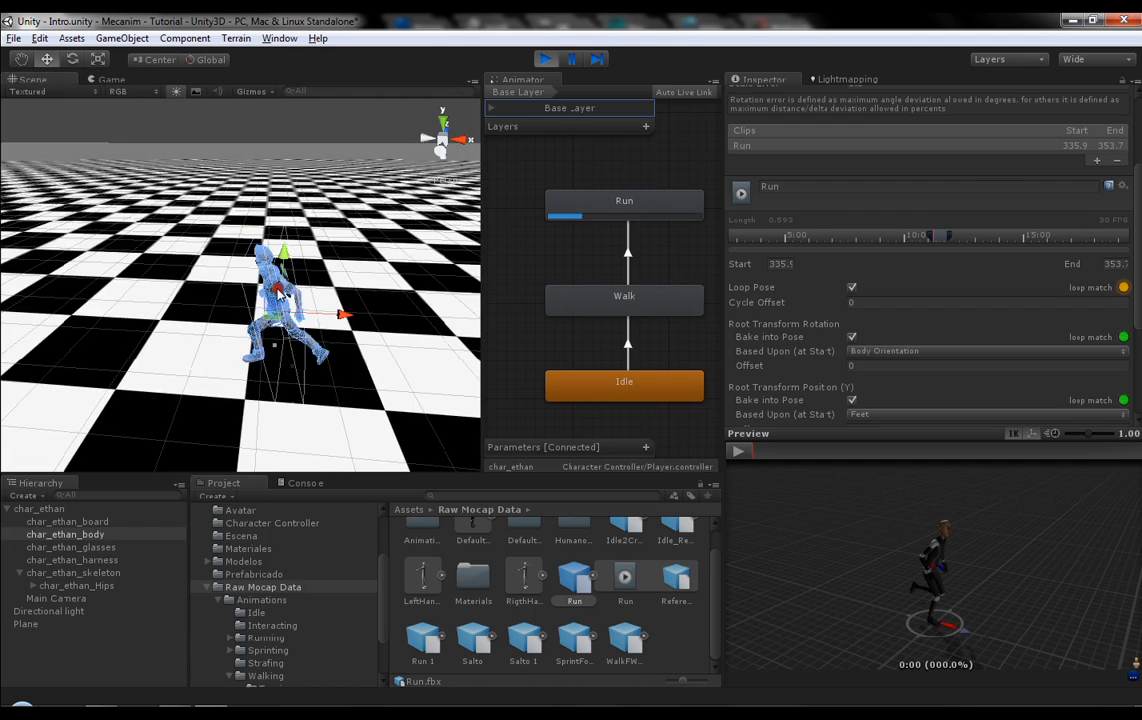
left_click(36, 509)
key("f")
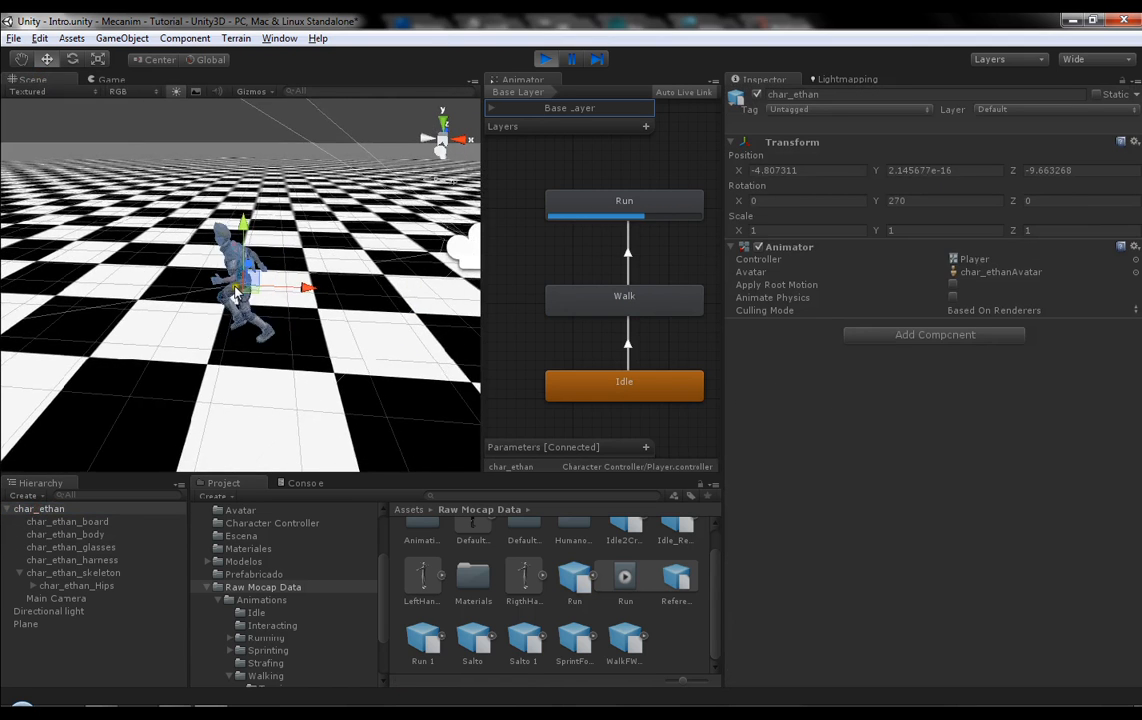
scroll(260, 280, "down", 2)
scroll(215, 265, "up", 4)
left_click_drag(198, 262, 296, 242, "alt")
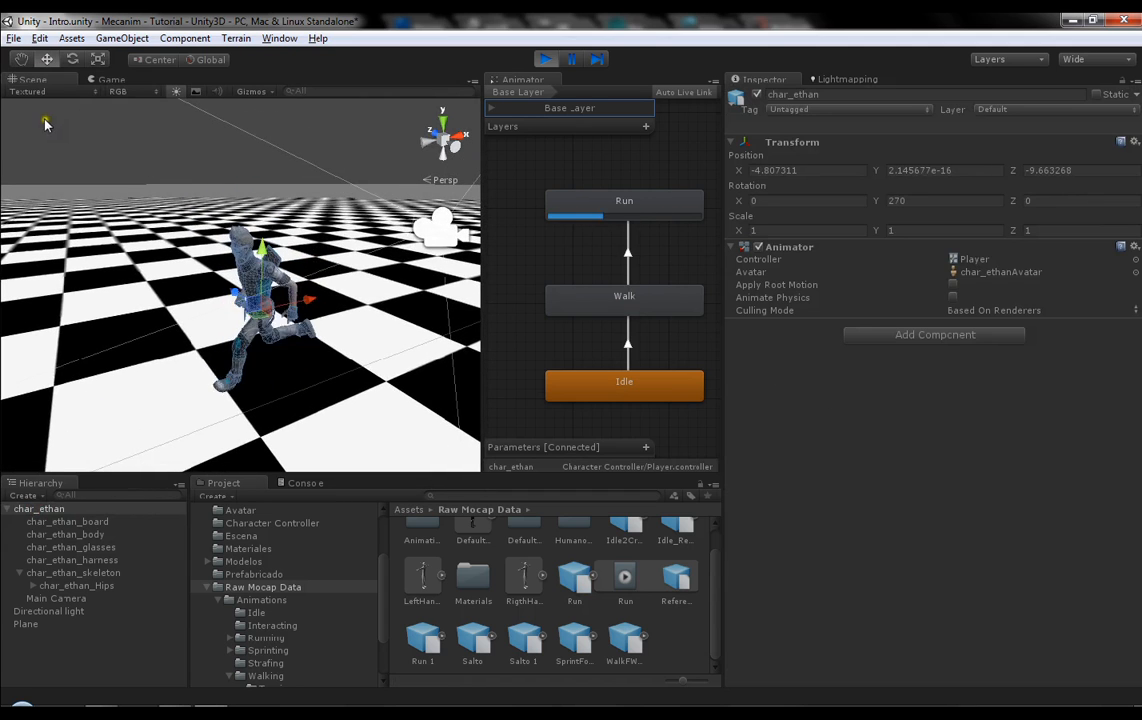
left_click(547, 60)
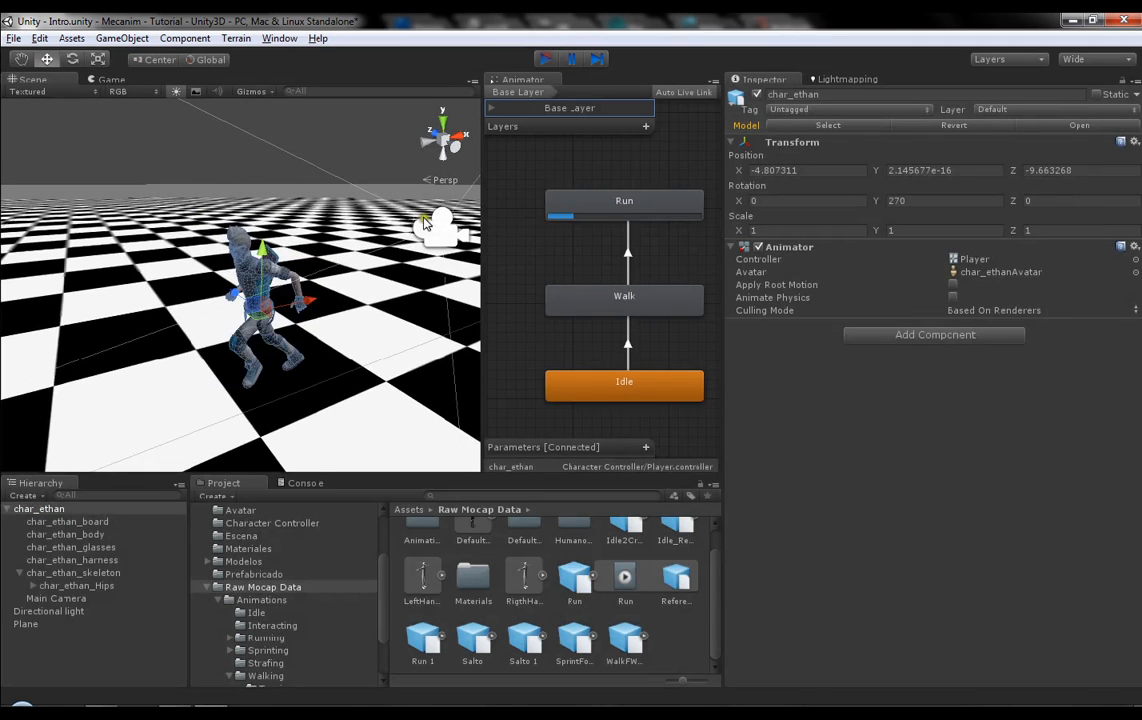
scroll(254, 268, "up", 3)
right_click_drag(253, 269, 222, 270, "alt")
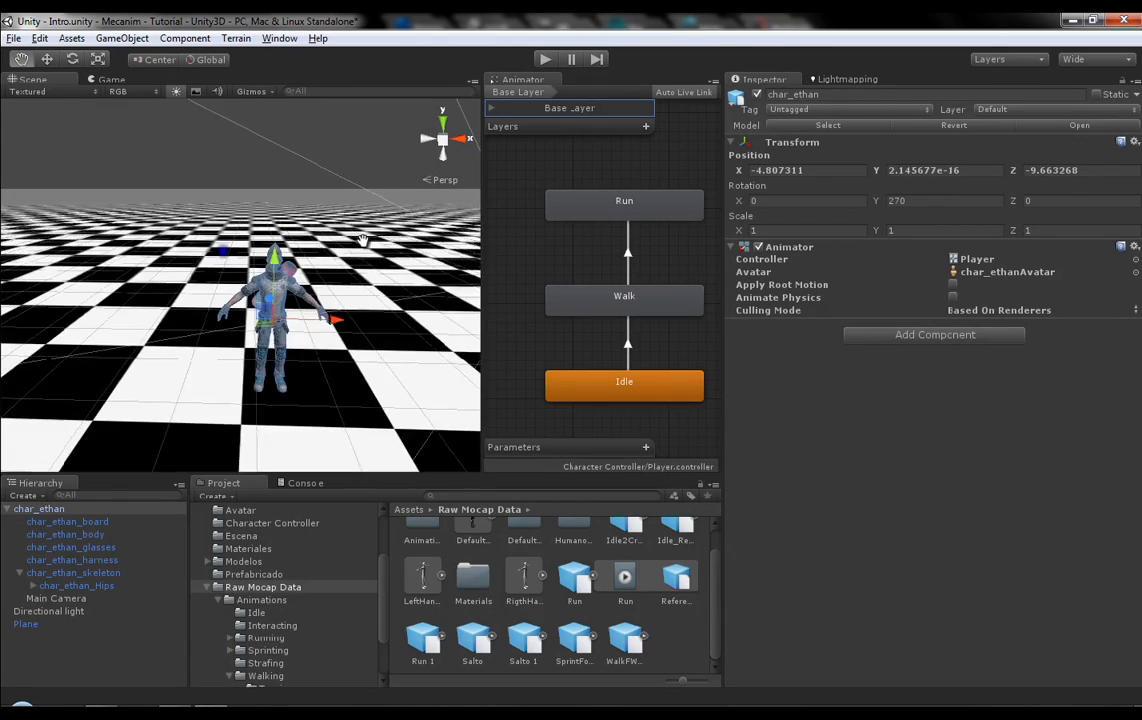
Step: Enlarge the Animator area by narrowing the Scene view, with char_ethan and the camera in sight and nothing selected
mouse_move(400, 275)
middle_mouse_down("alt")
mouse_move(262, 280)
mouse_move(385, 268)
middle_mouse_up("alt")
right_click_drag(405, 266, 380, 265, "alt")
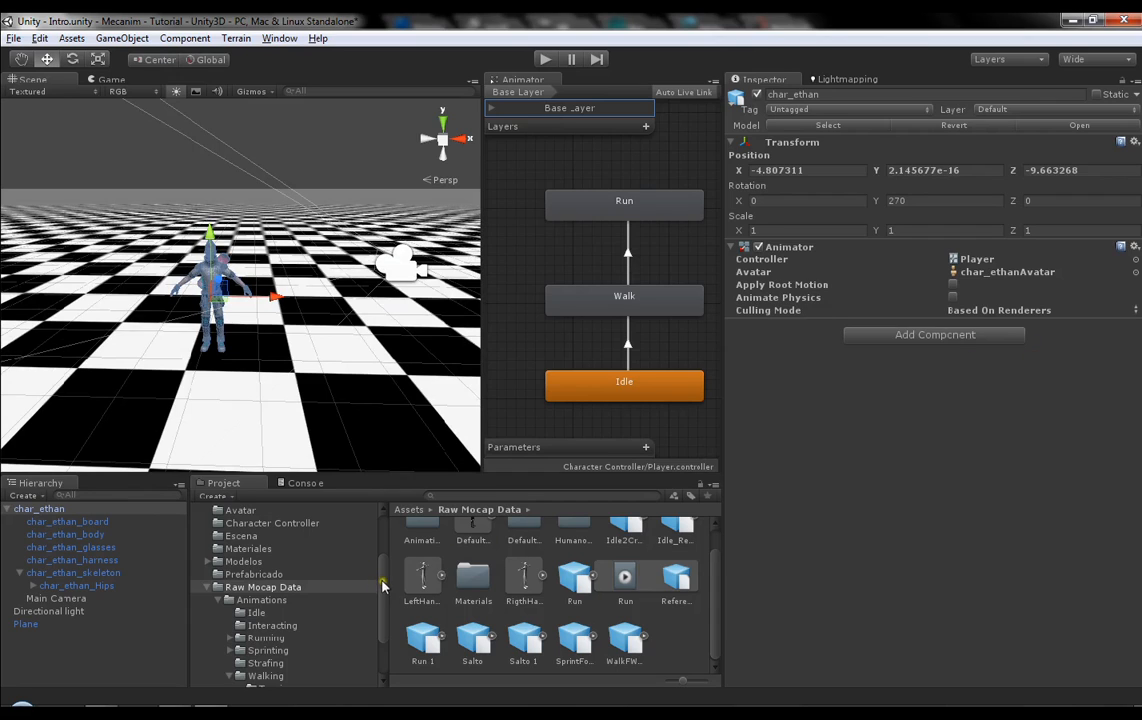
left_click_drag(383, 585, 377, 531)
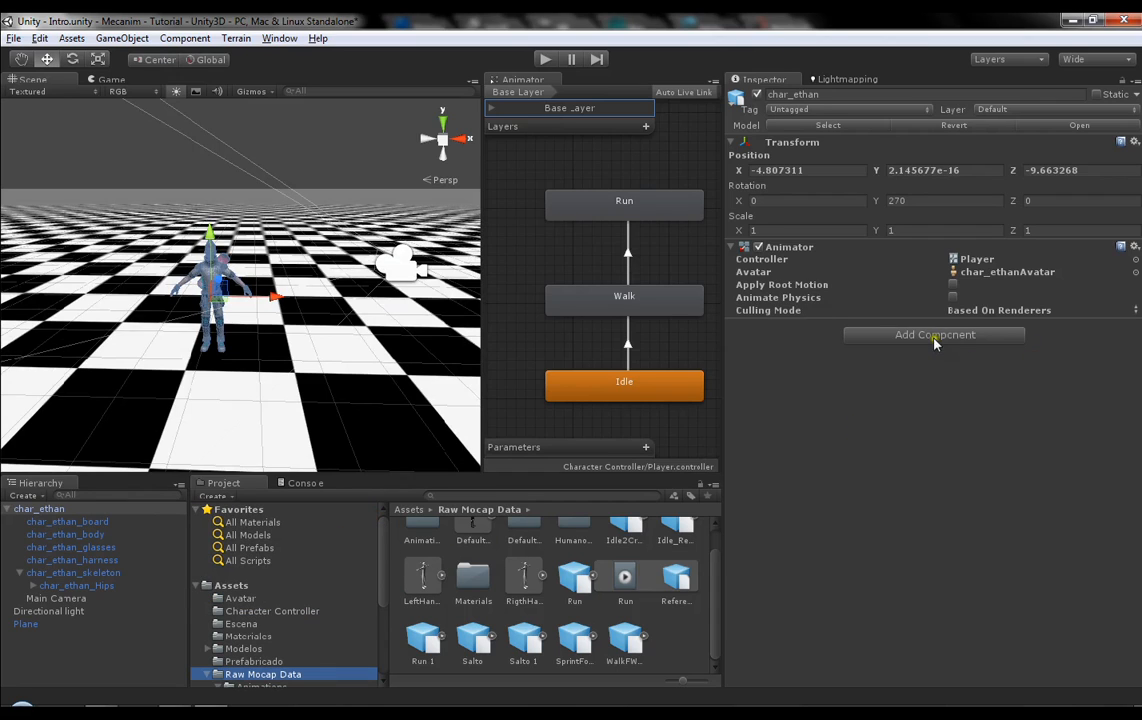
left_click(485, 384)
left_click_drag(476, 382, 440, 383)
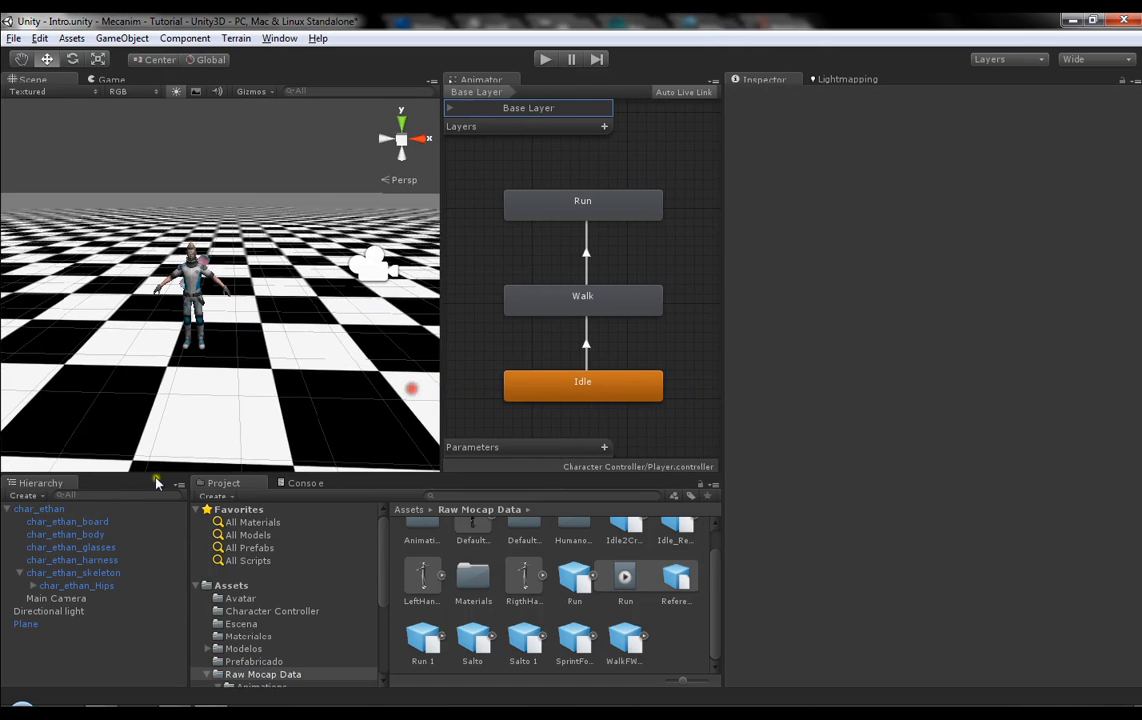
Step: Collapse the Raw Mocap Data folder and create a new folder named Script directly under Assets
scroll(240, 560, "down", 3)
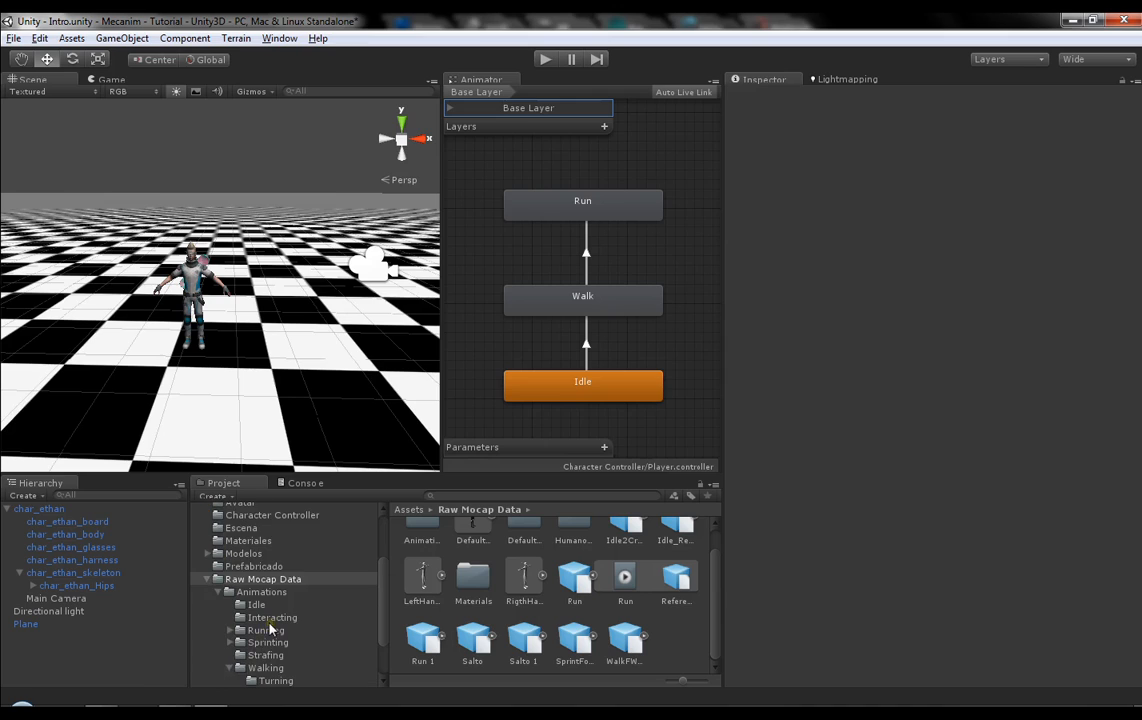
left_click(208, 580)
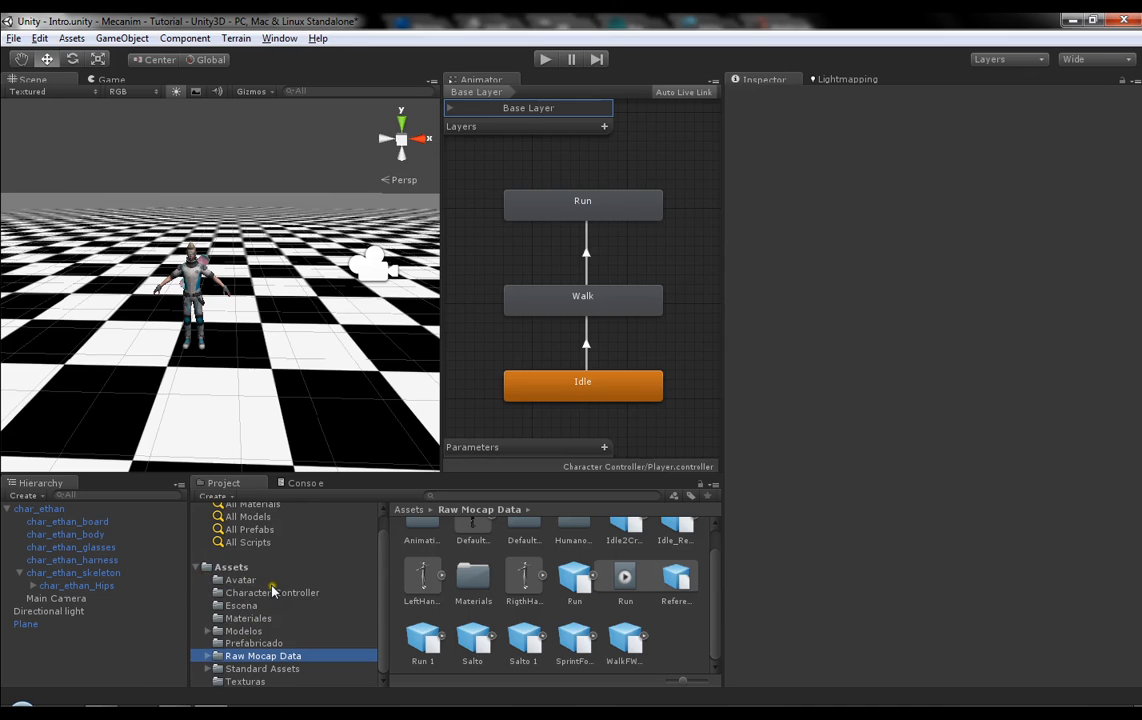
scroll(272, 590, "up", 1)
scroll(272, 591, "down", 1)
left_click(238, 567)
right_click(648, 614)
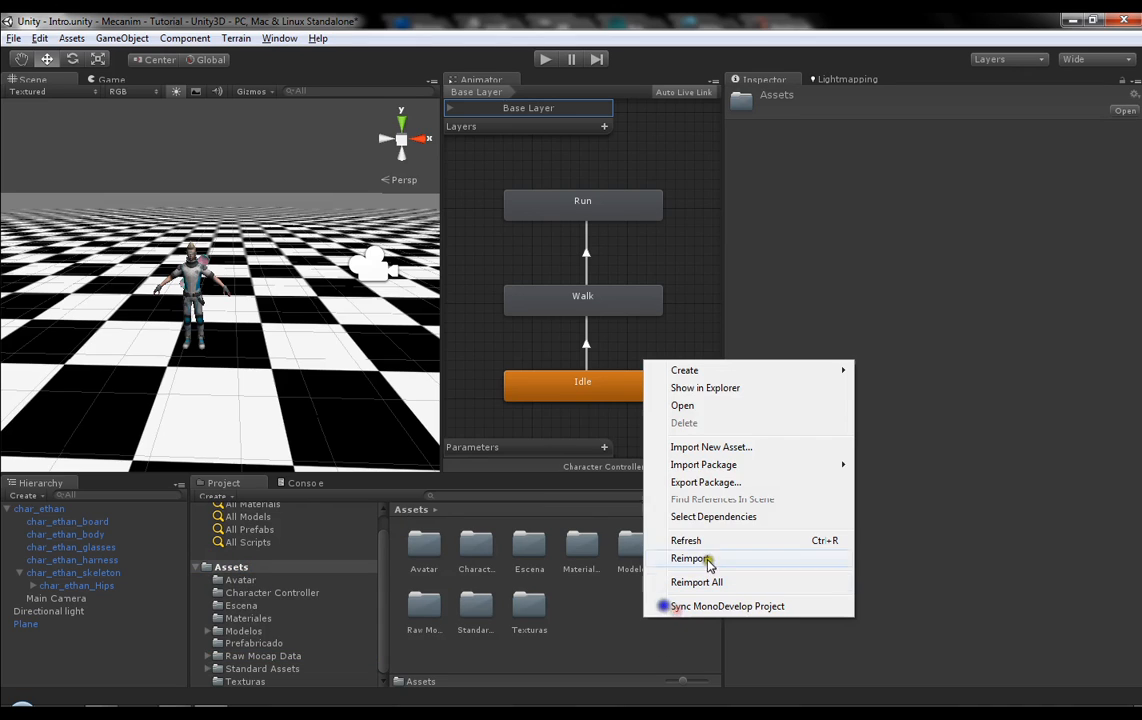
mouse_move(716, 370)
left_click(935, 367)
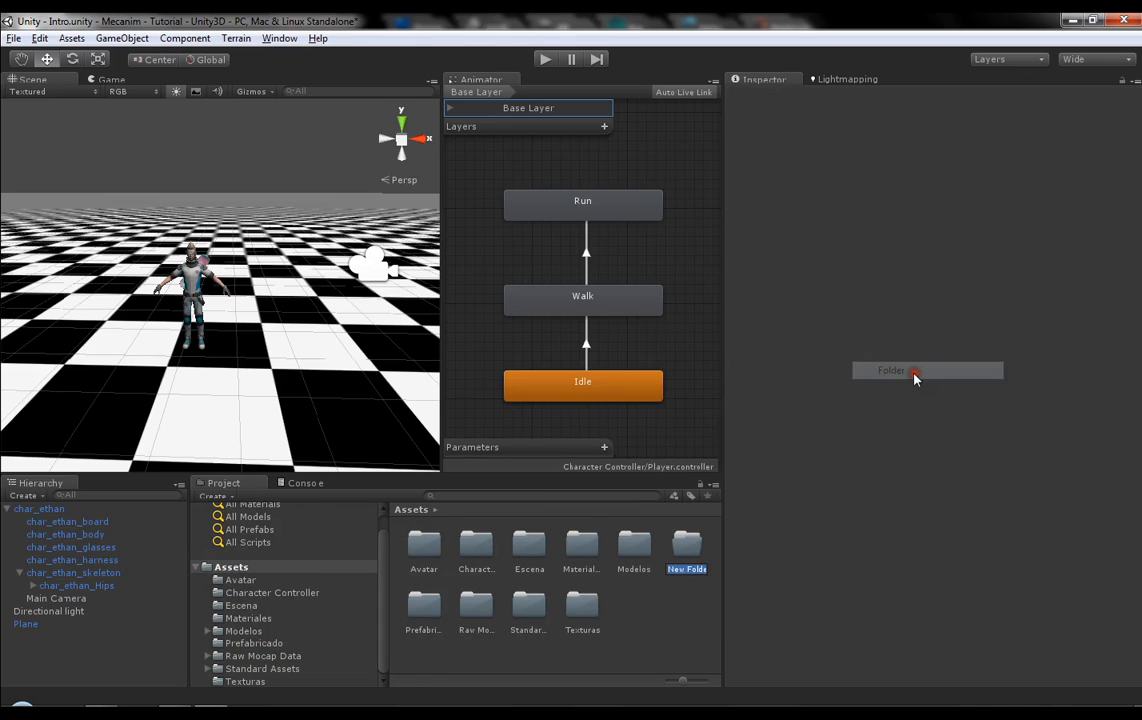
type("Scri")
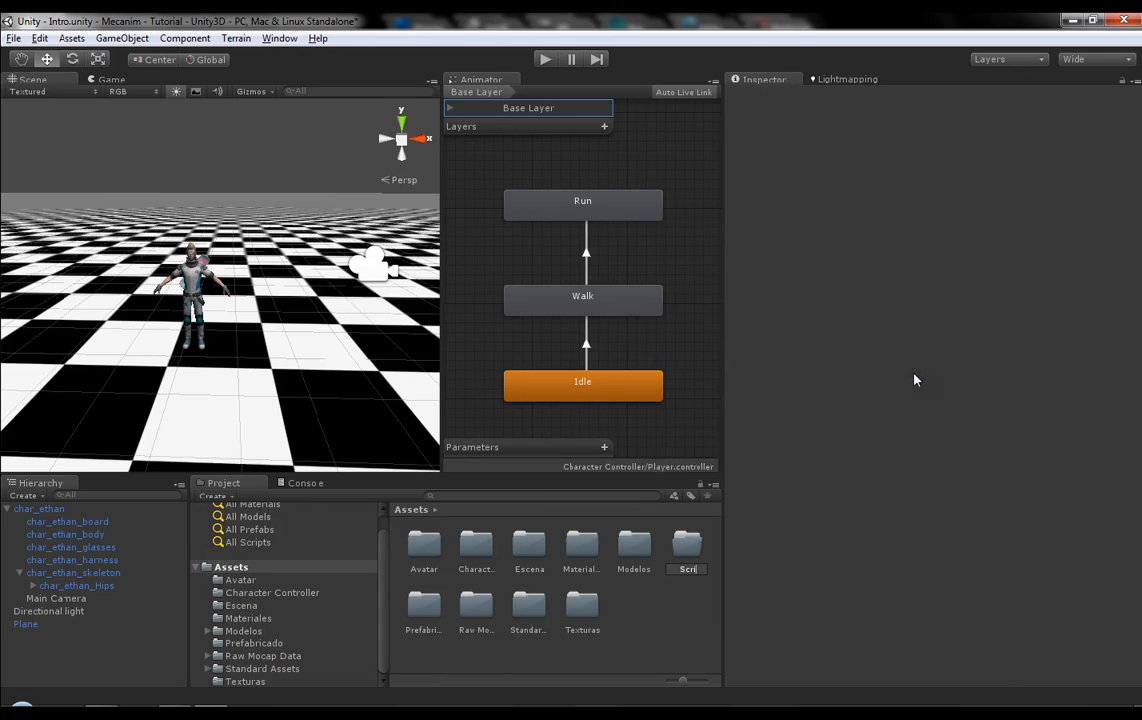
type("pt")
key("Return")
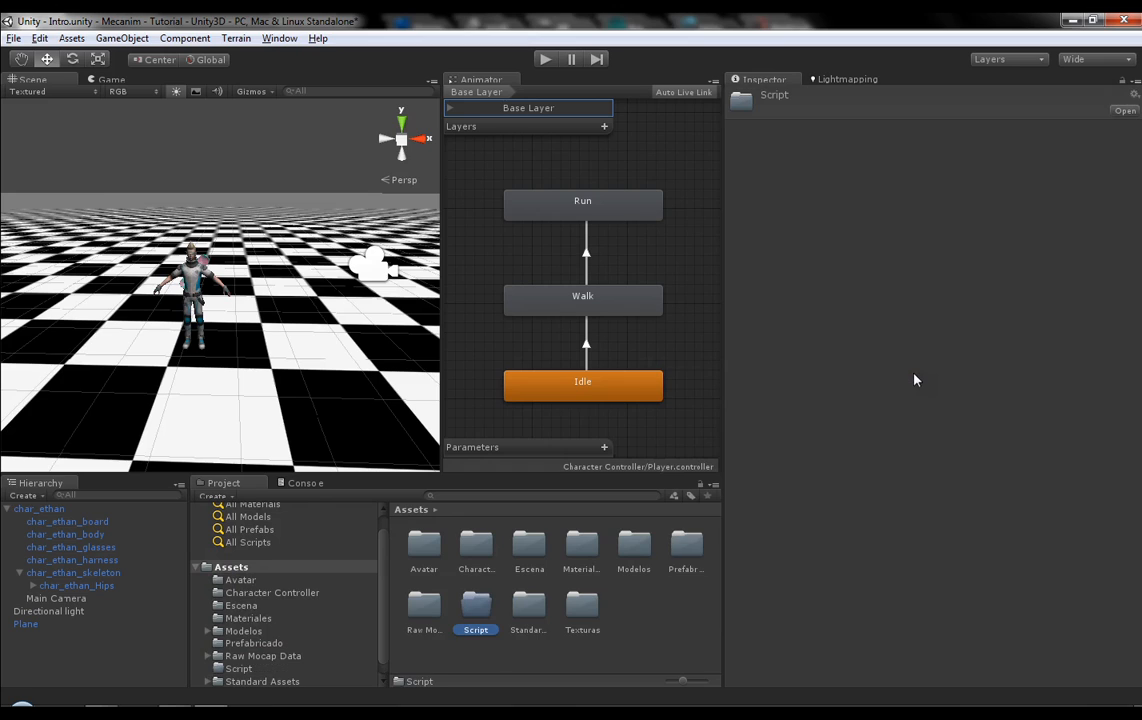
Step: Create a C# script named Player inside the Script folder and dismiss the security update notification
double_click(478, 605)
right_click(501, 575)
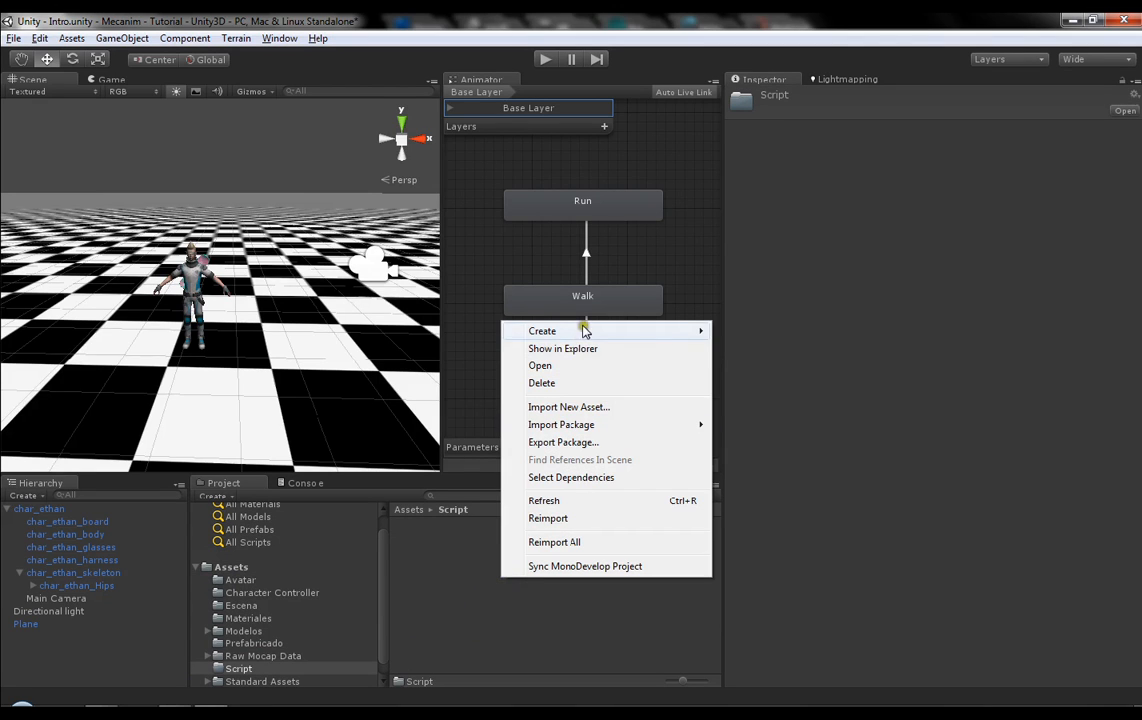
mouse_move(579, 330)
left_click(755, 372)
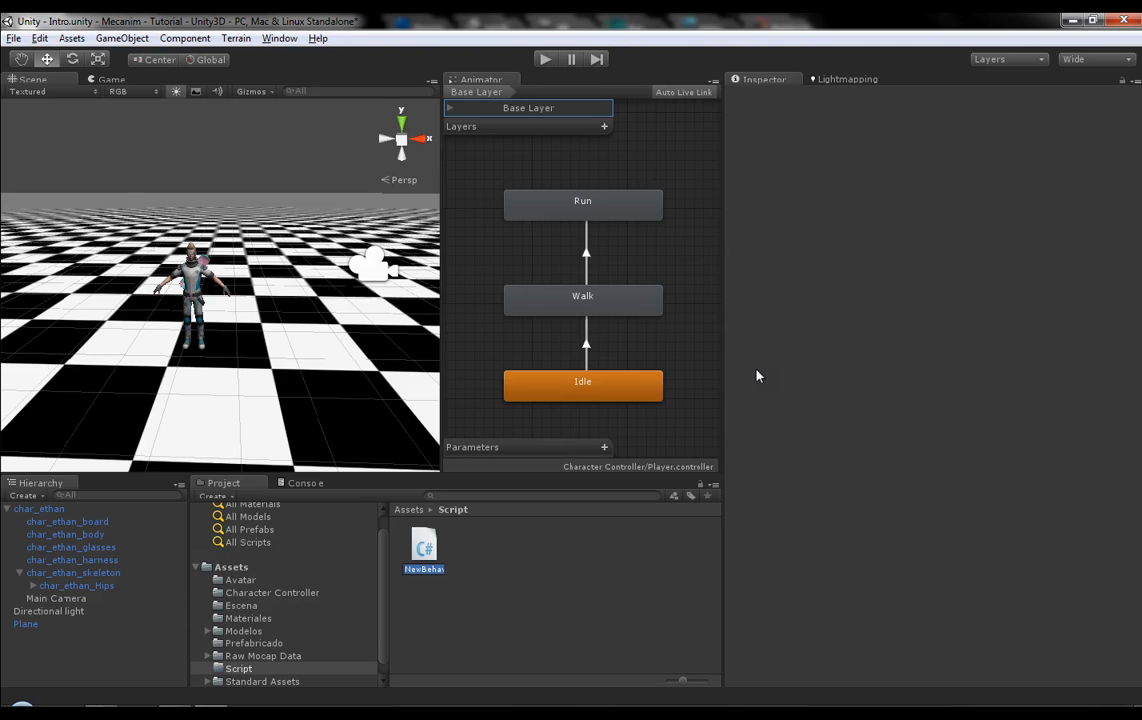
type("Player")
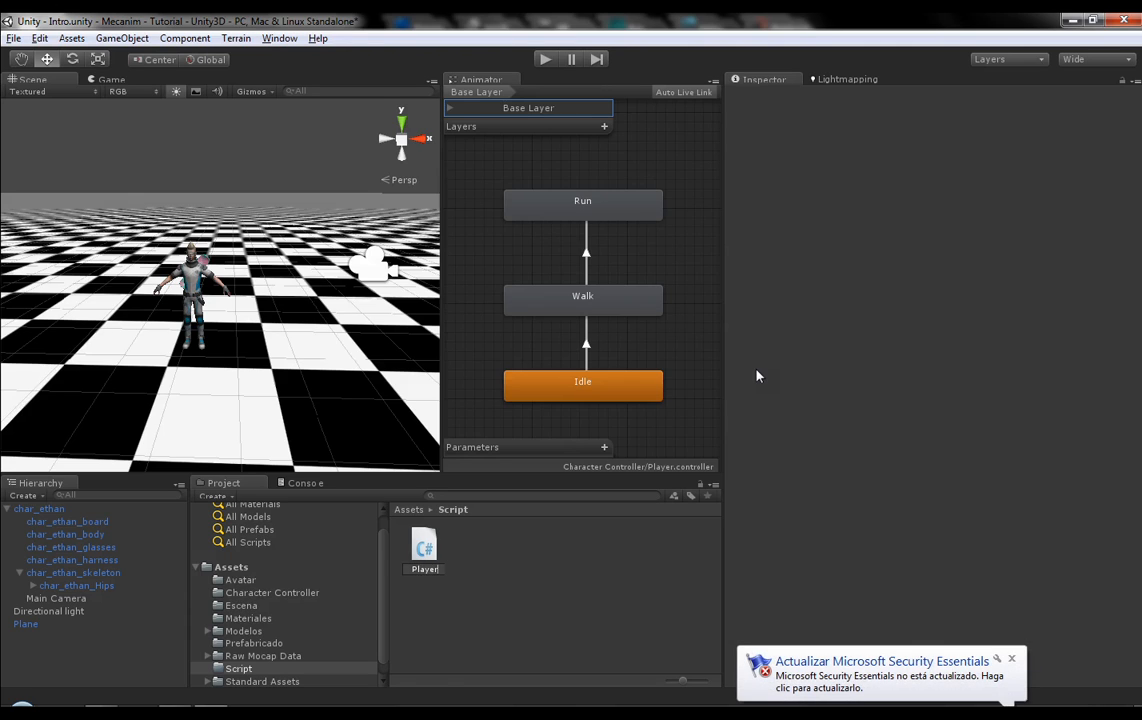
key("Return")
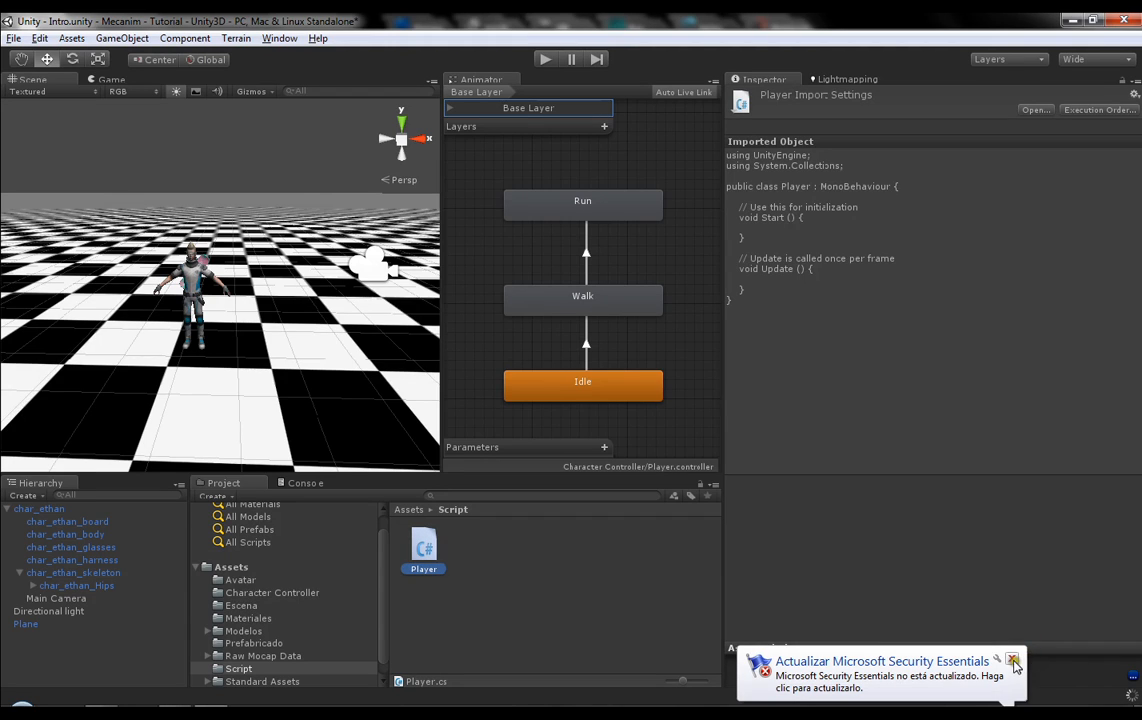
left_click(1013, 660)
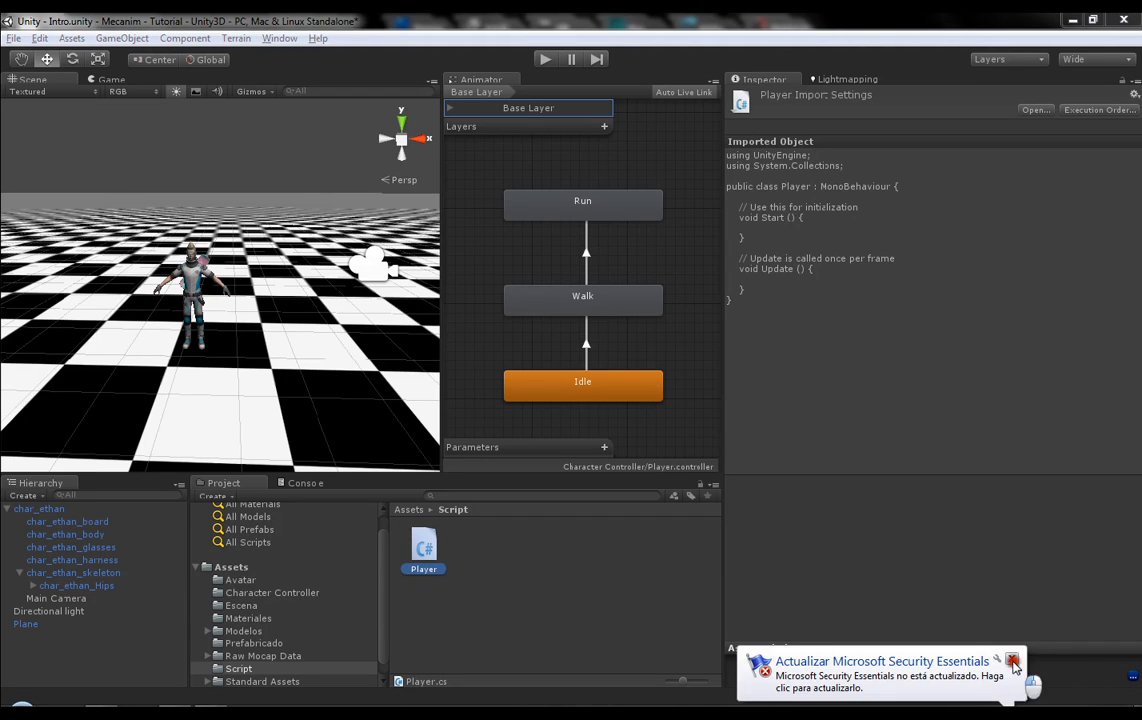
left_click(1013, 660)
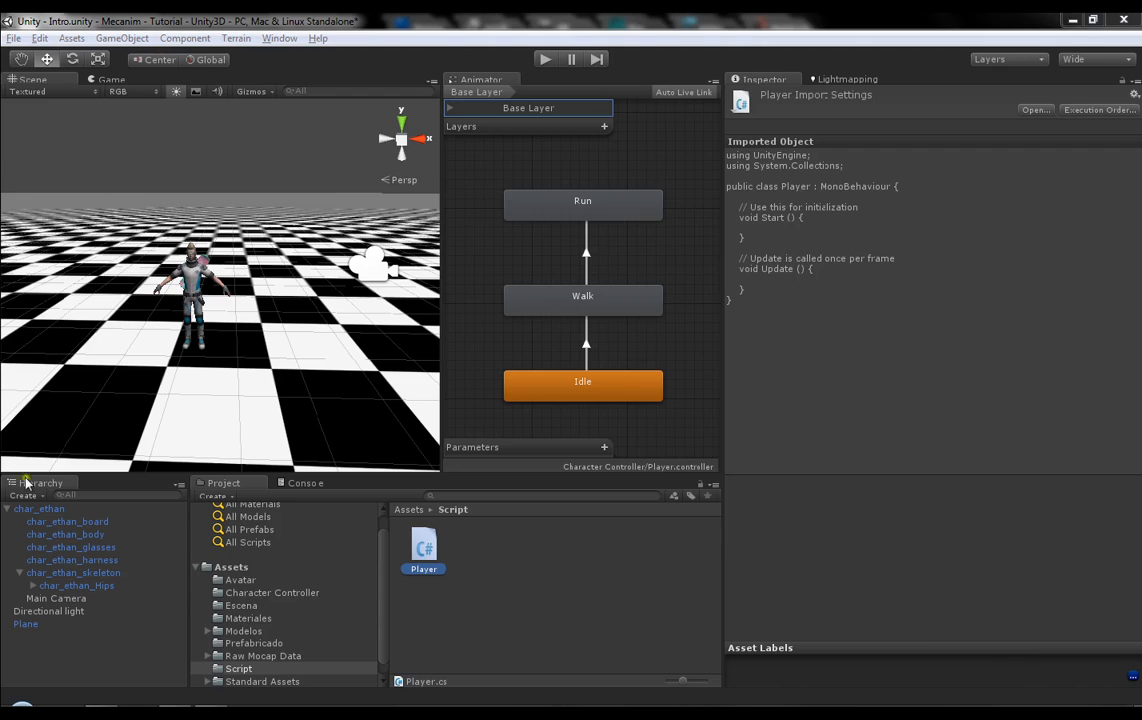
Step: Attach the Player script to char_ethan as a component
left_click(40, 509)
left_click_drag(424, 548, 842, 453)
left_click(985, 338)
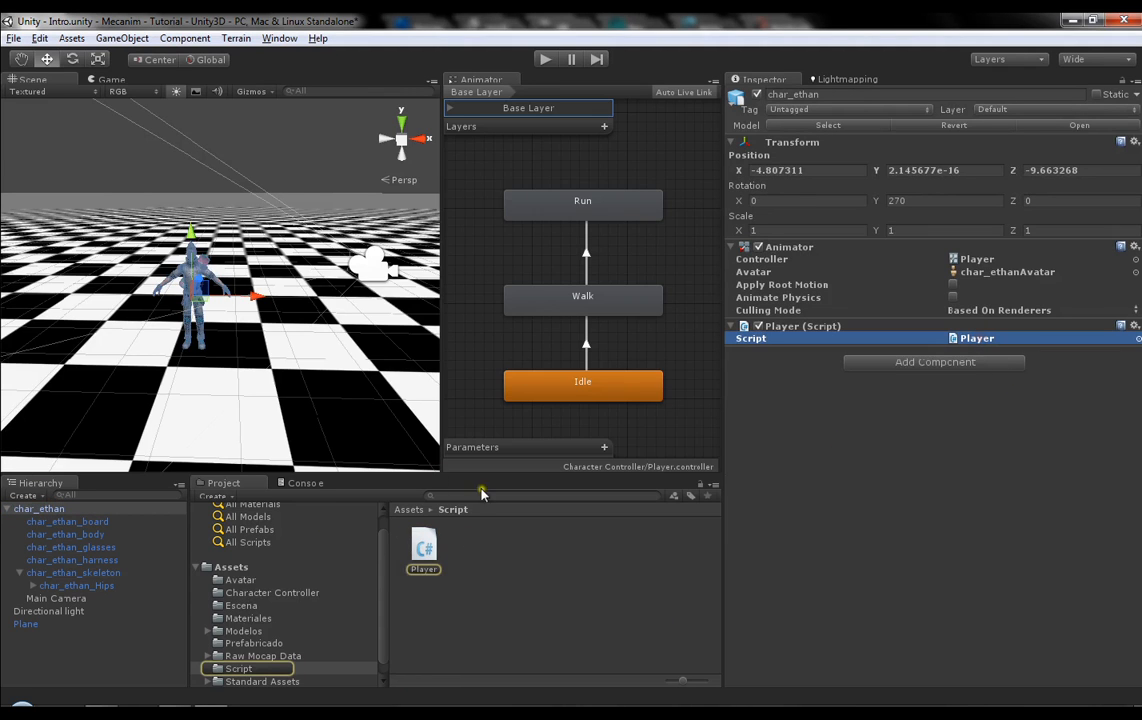
Step: Open the Player script in MonoDevelop and return to Unity while it loads
left_click(424, 548)
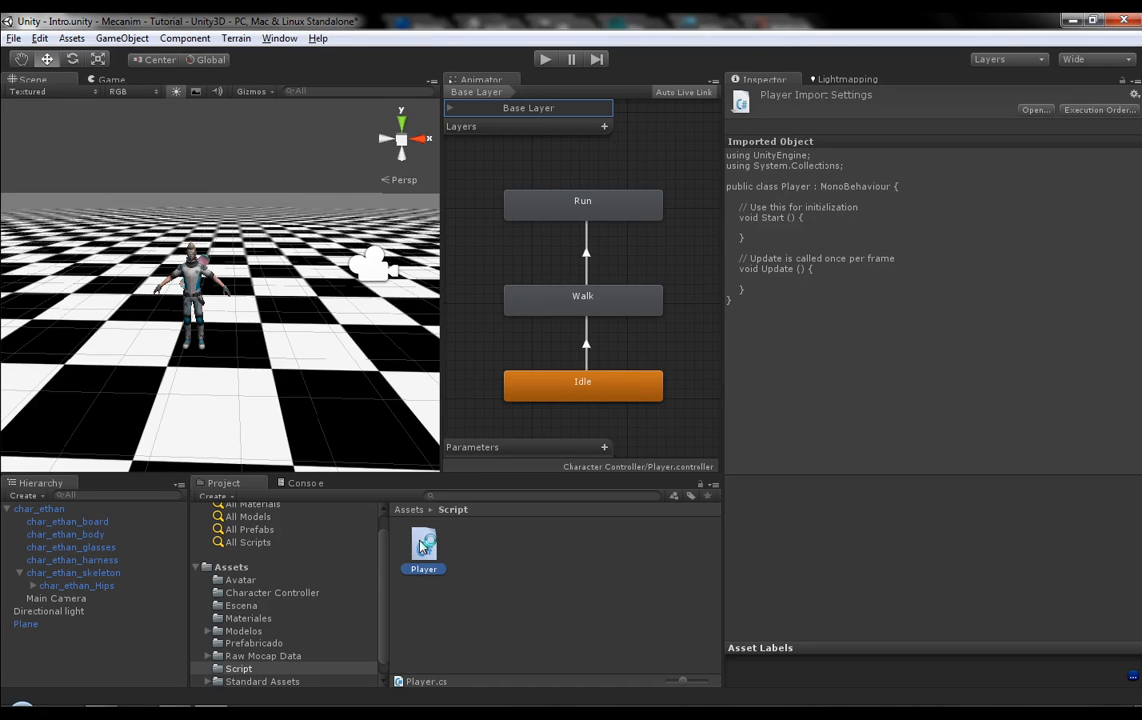
double_click(424, 548)
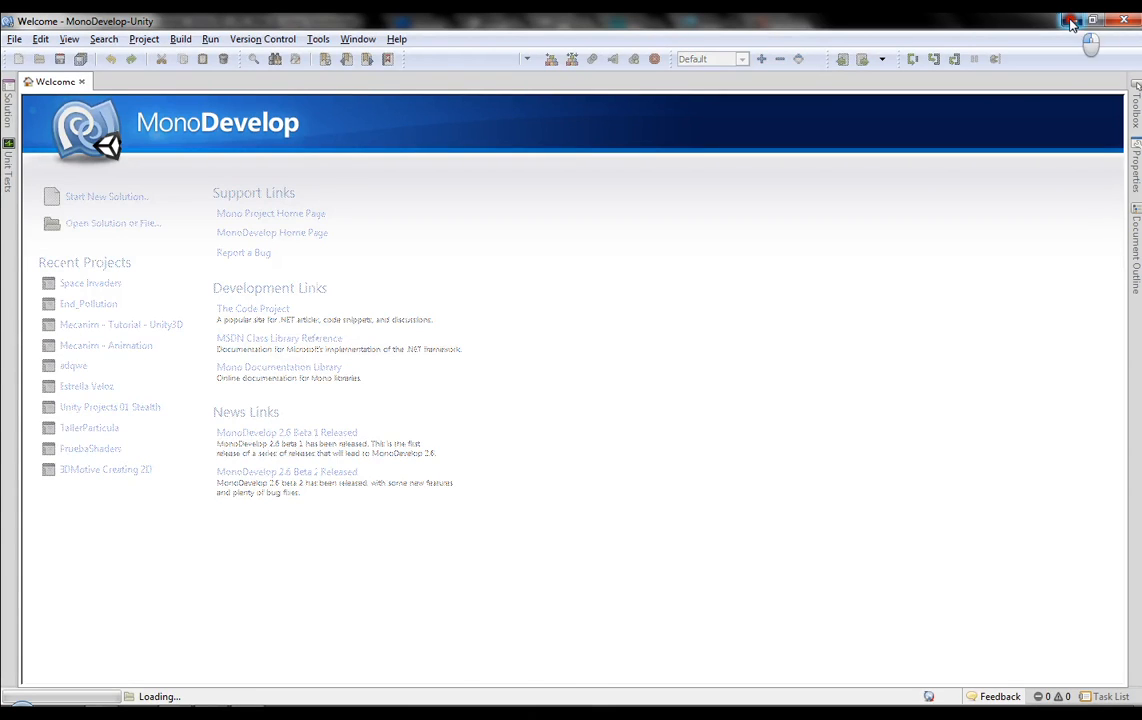
left_click(1070, 21)
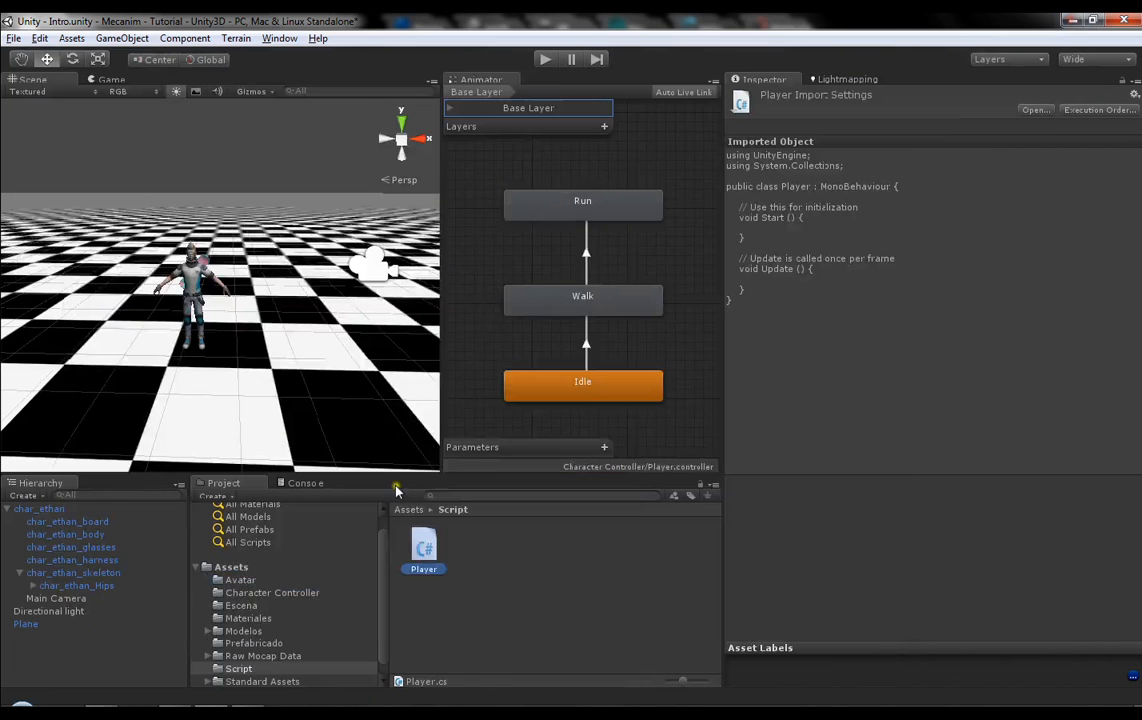
Step: Add a Bool parameter named Run to the Player animator controller, minimizing MonoDevelop when it comes to the front
left_click(604, 450)
left_click(635, 519)
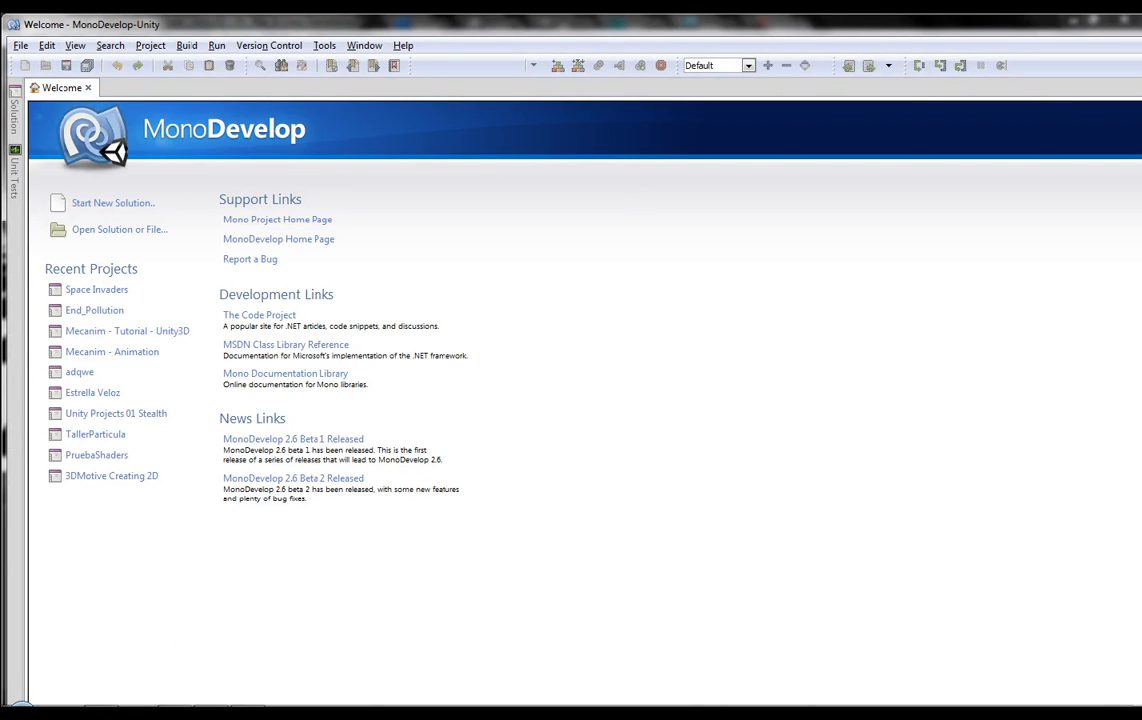
key("alt+Tab")
left_click(523, 451)
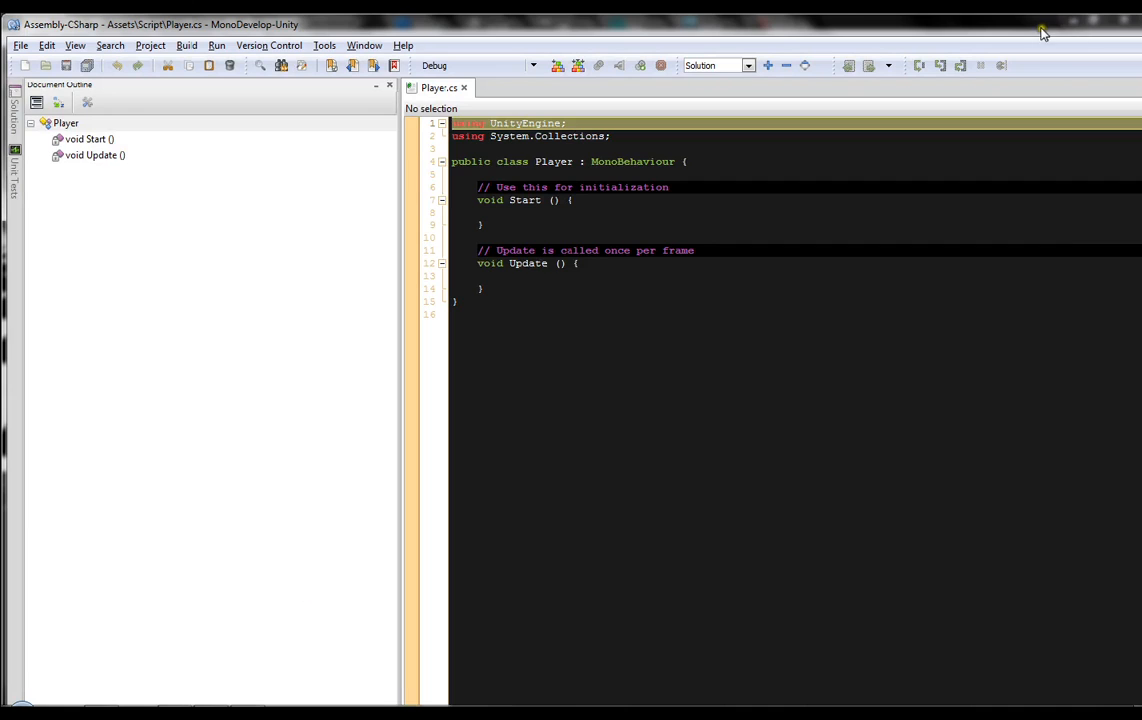
left_click_drag(1044, 28, 938, 27)
double_click(935, 26)
left_click(1070, 22)
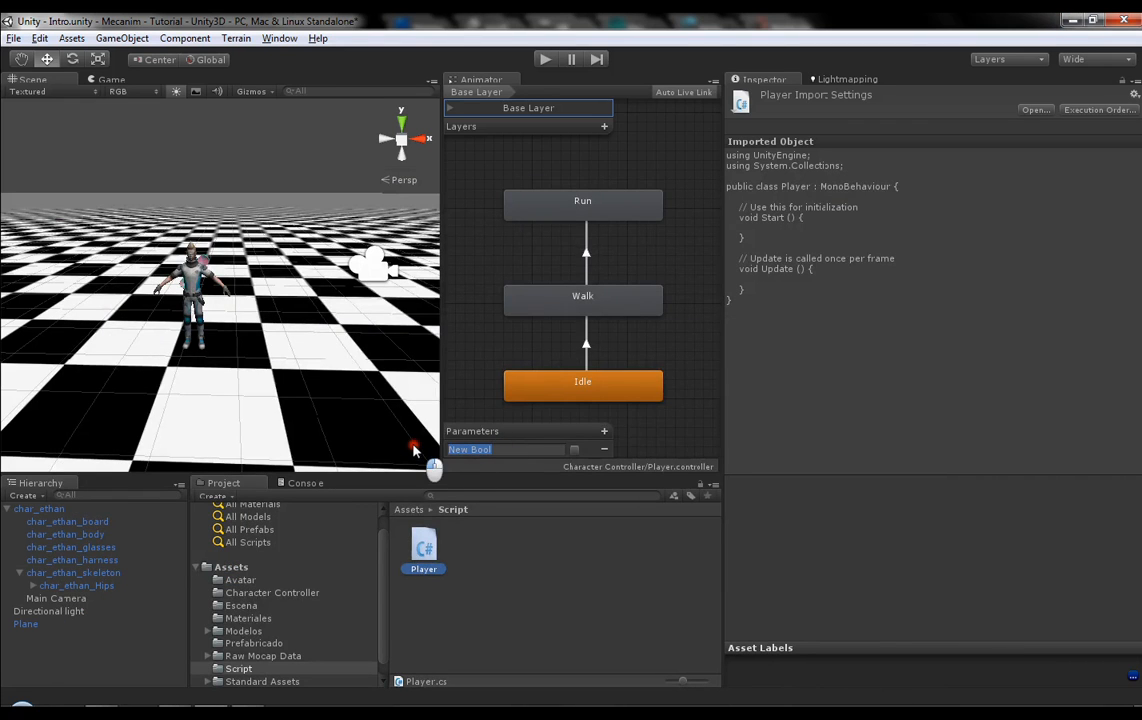
type("Run")
left_click(599, 337)
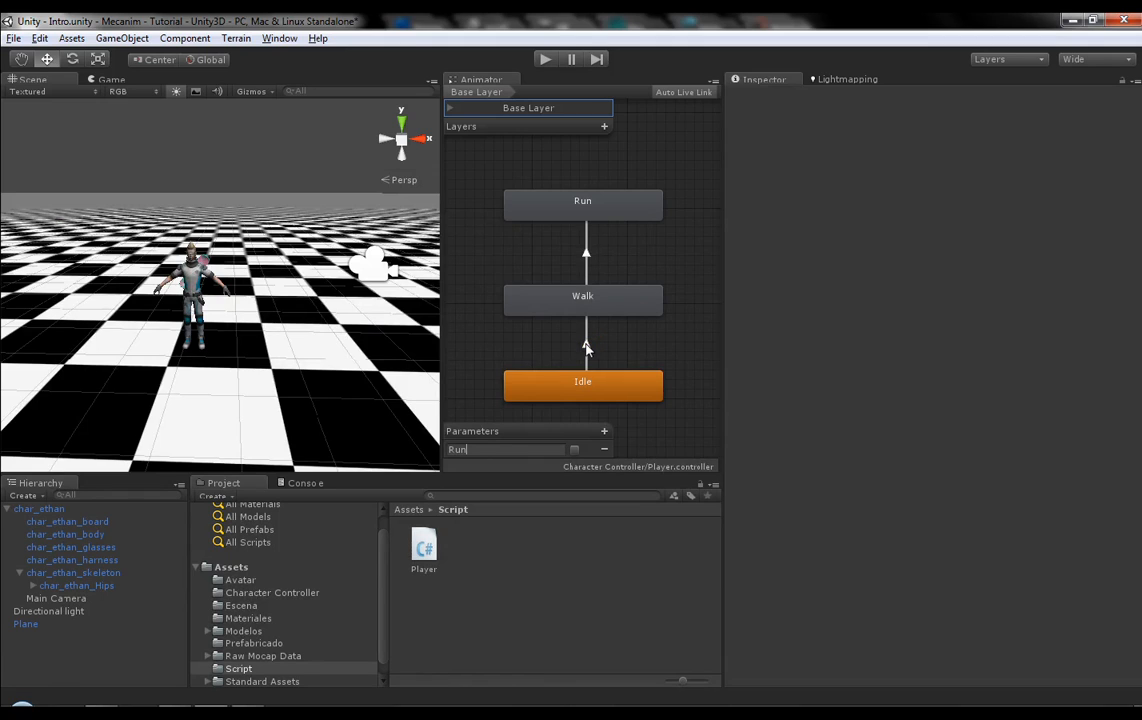
Step: Add a Float parameter named Walk to the animator controller
left_click(606, 433)
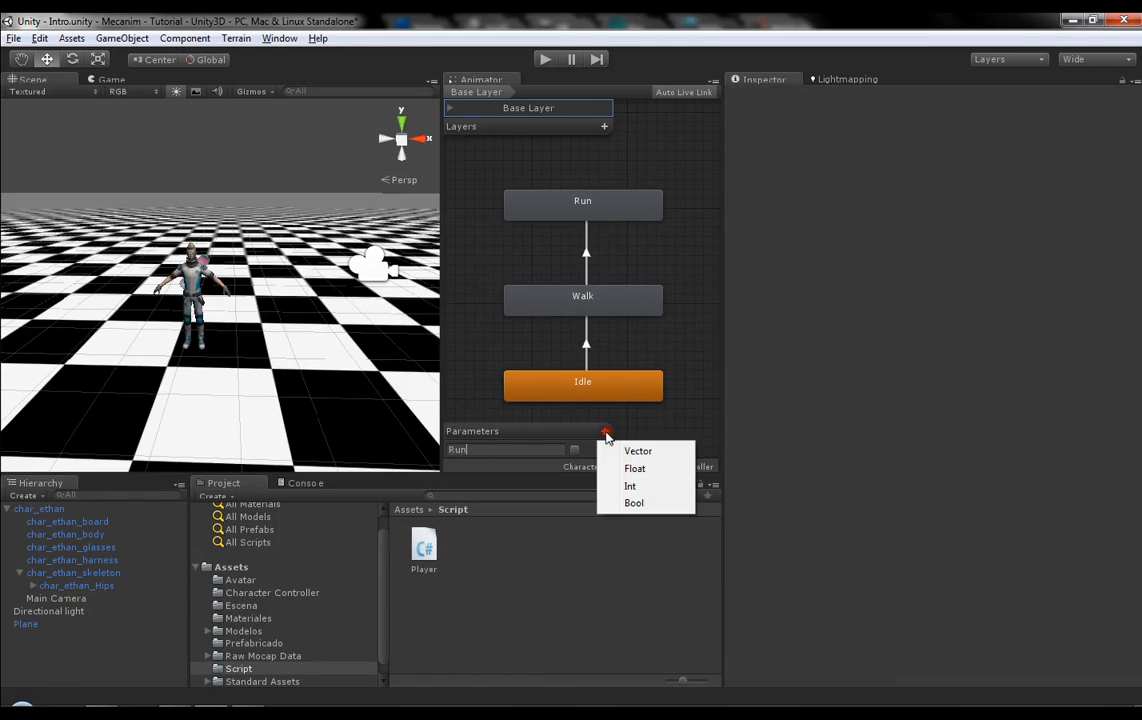
left_click(649, 468)
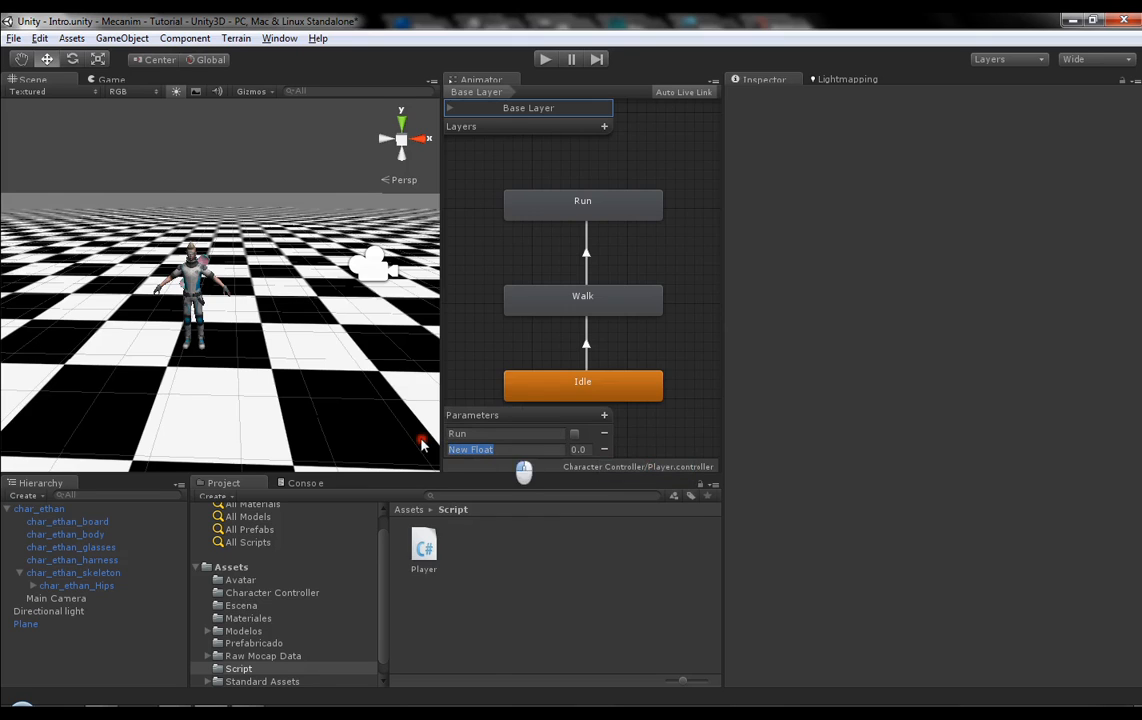
type("Walk")
key("Return")
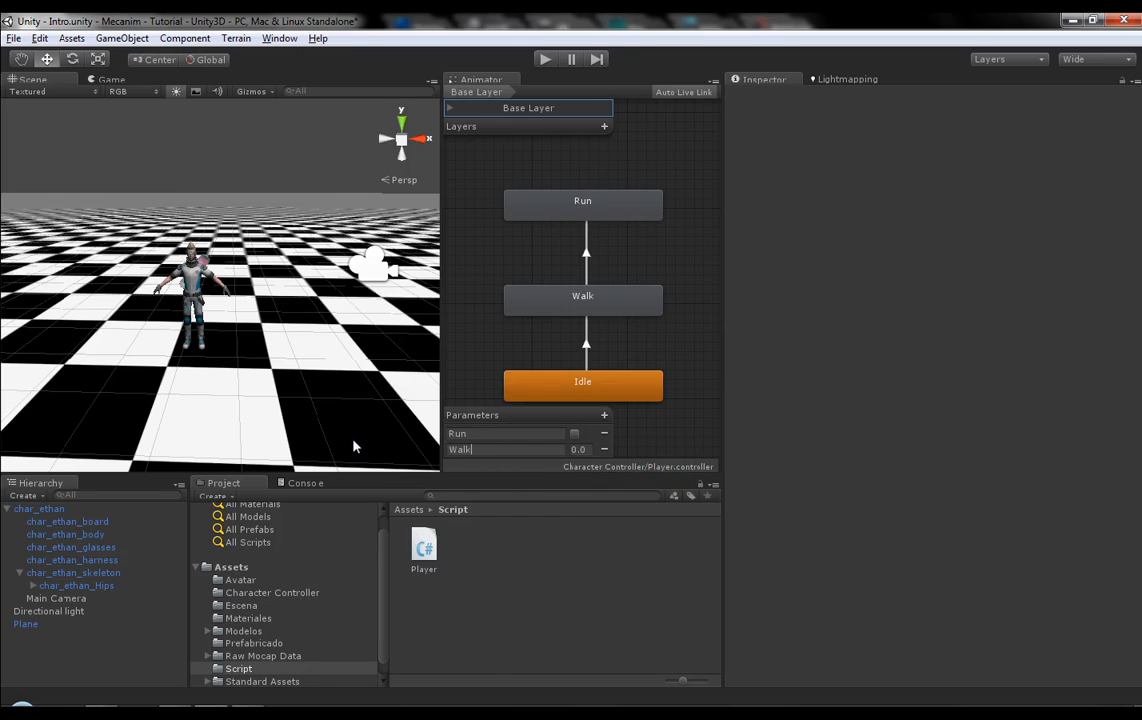
Step: Set the Idle to Walk transition's condition to the Walk parameter being Greater than 0.1
left_click(586, 348)
left_click(822, 384)
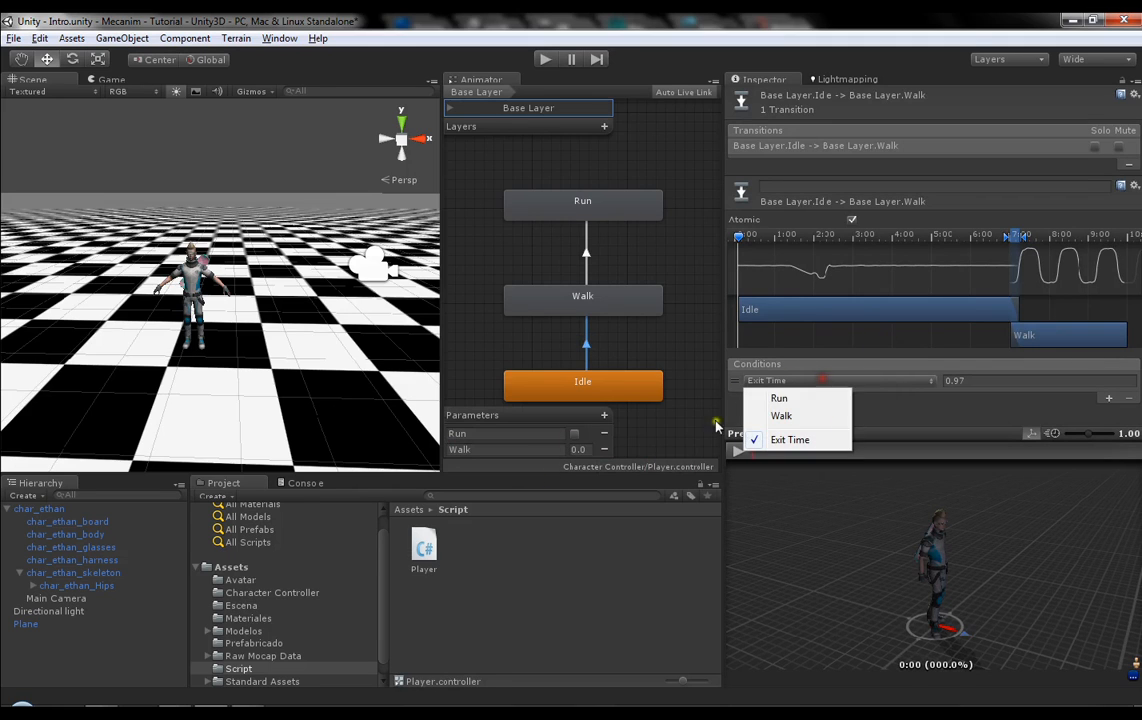
left_click(780, 416)
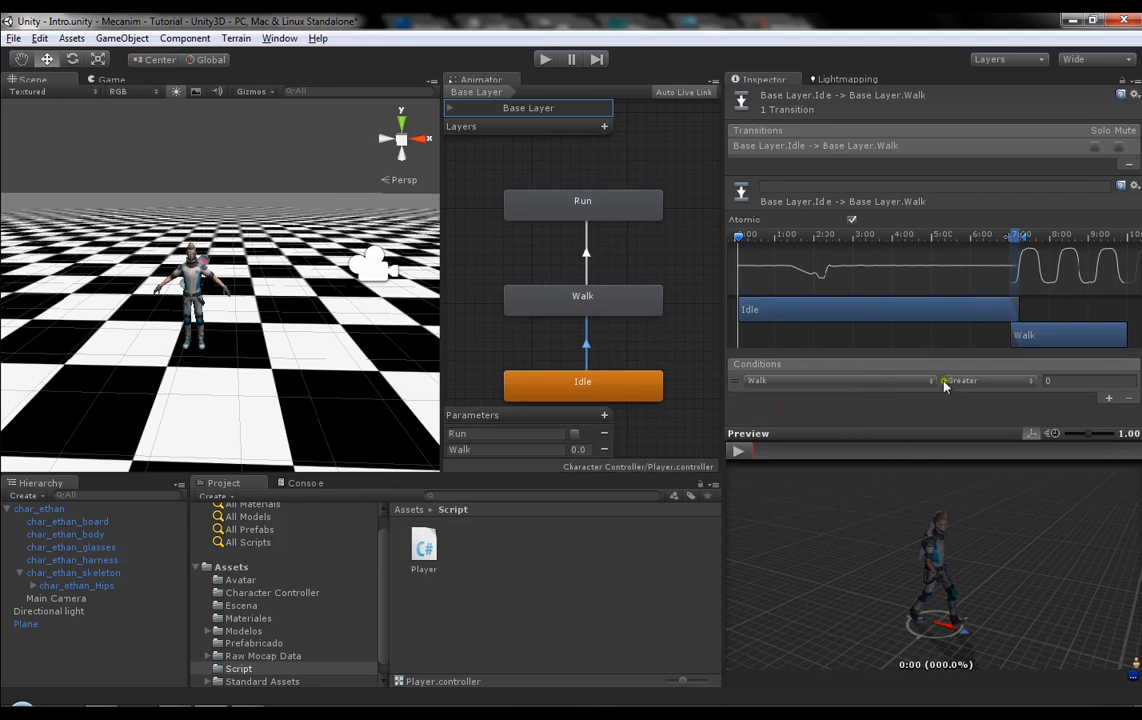
left_click(964, 381)
left_click(967, 397)
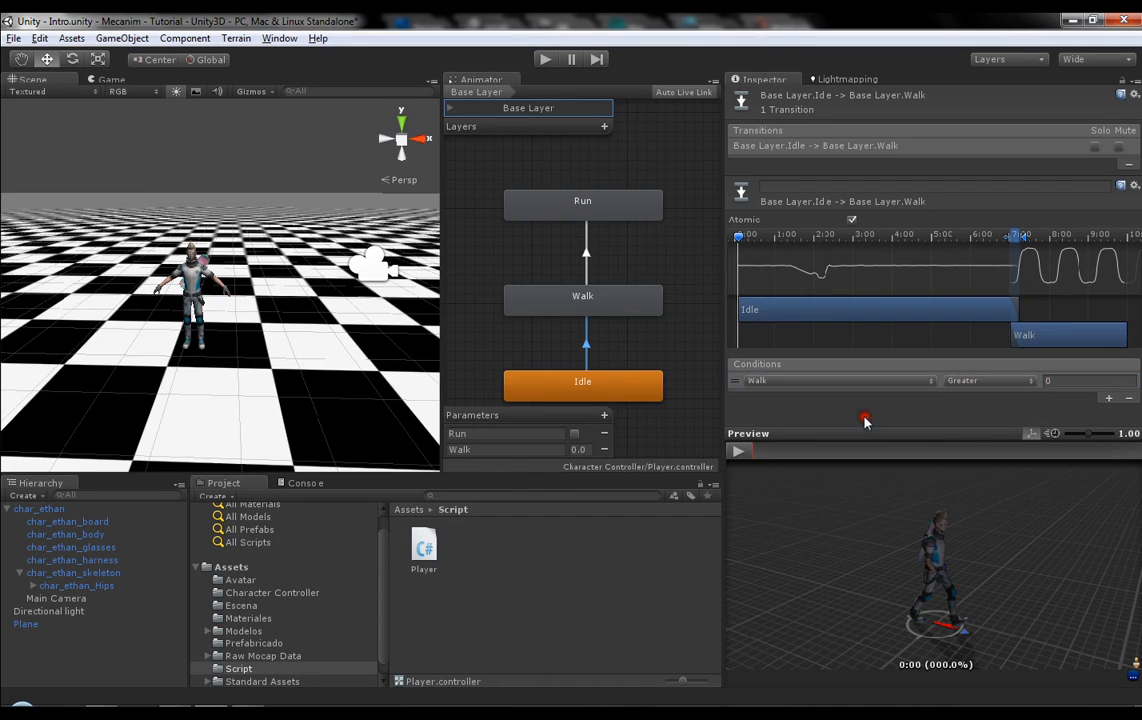
left_click(1071, 381)
type("0.1")
Step: Create a transition from the Walk state back to Idle
right_click(553, 307)
left_click(583, 312)
left_click(583, 378)
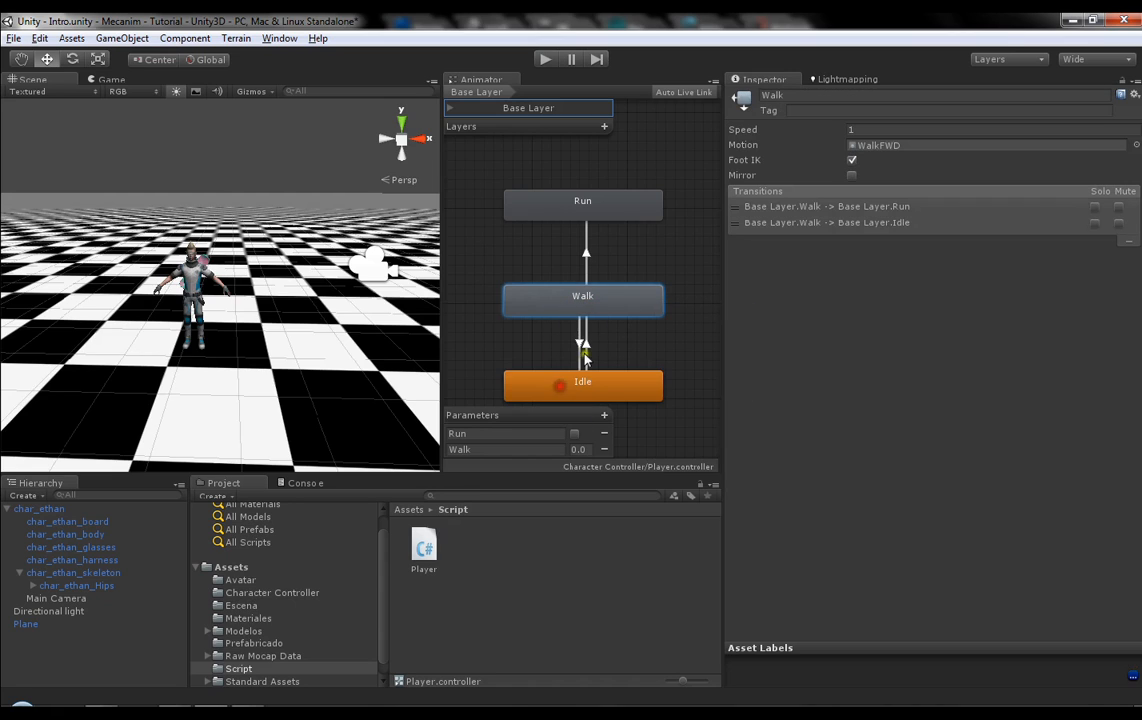
Step: Set the Walk to Idle transition's condition to the Walk parameter being Less than 0.1
left_click(580, 343)
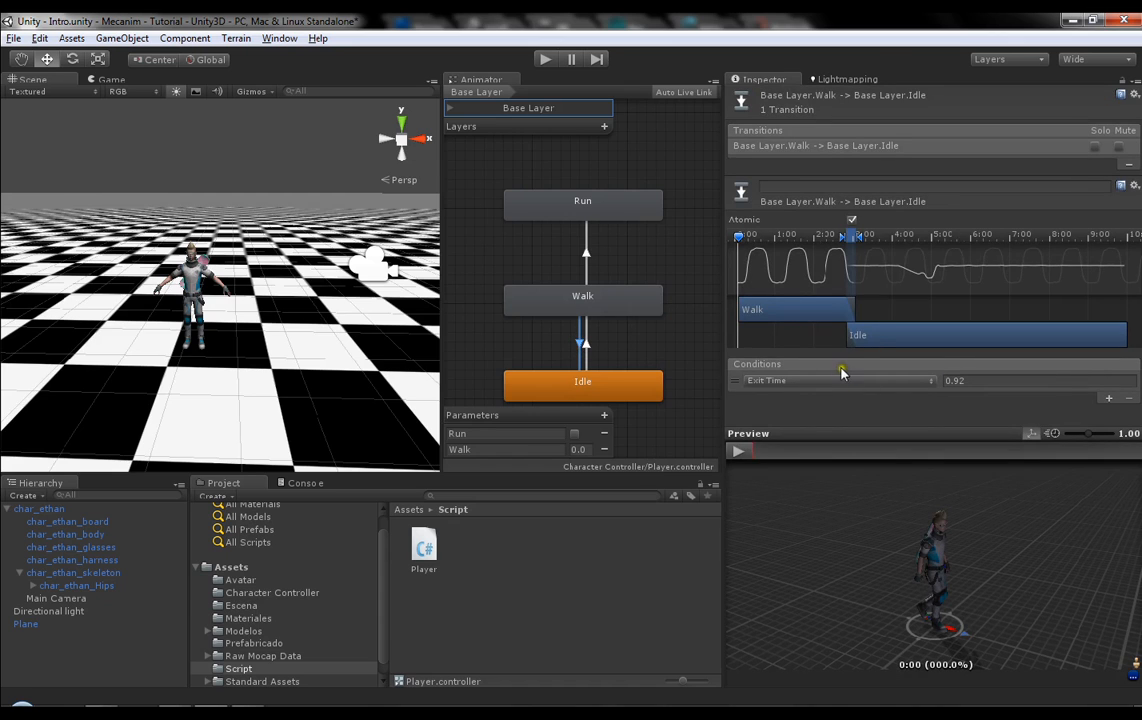
left_click(812, 381)
left_click(798, 421)
left_click(972, 381)
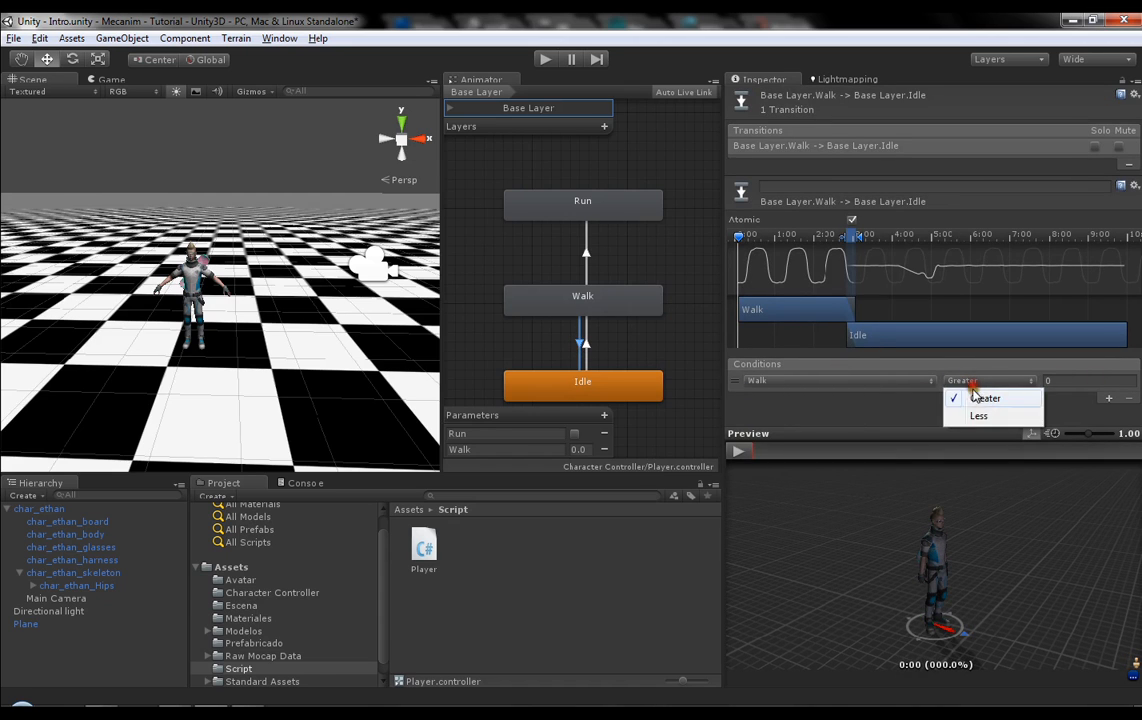
left_click(980, 416)
left_click(1095, 380)
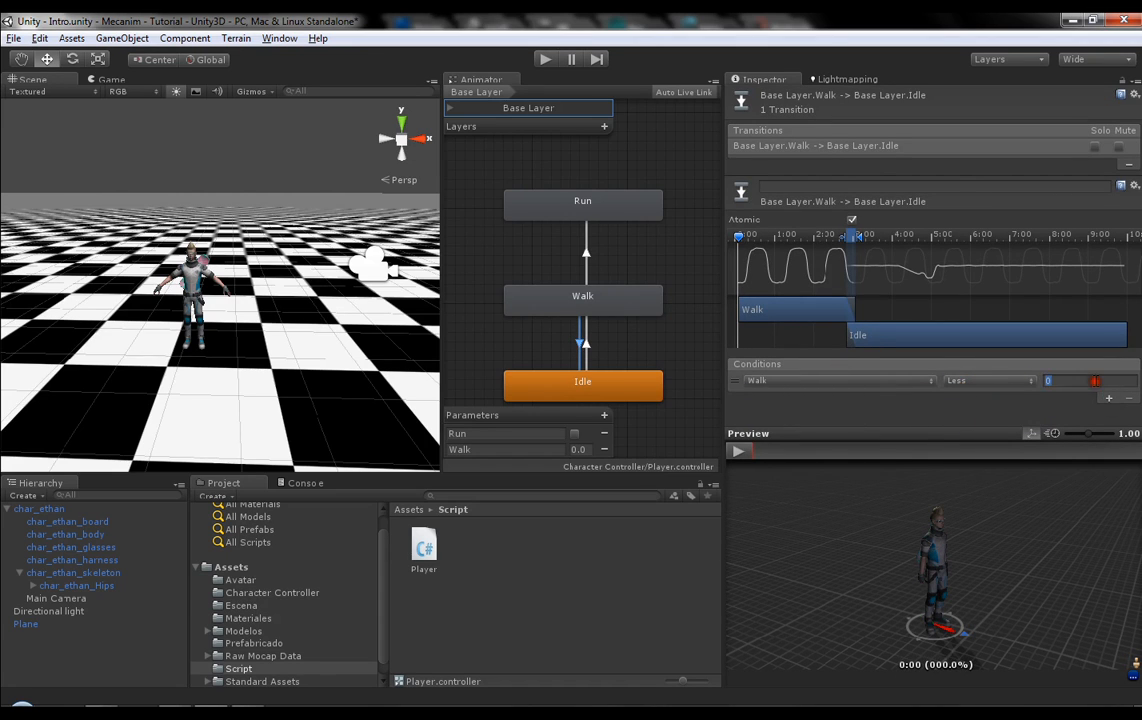
type("0.1")
Step: Set the Walk to Run transition's condition to the Run parameter being true
left_click(586, 254)
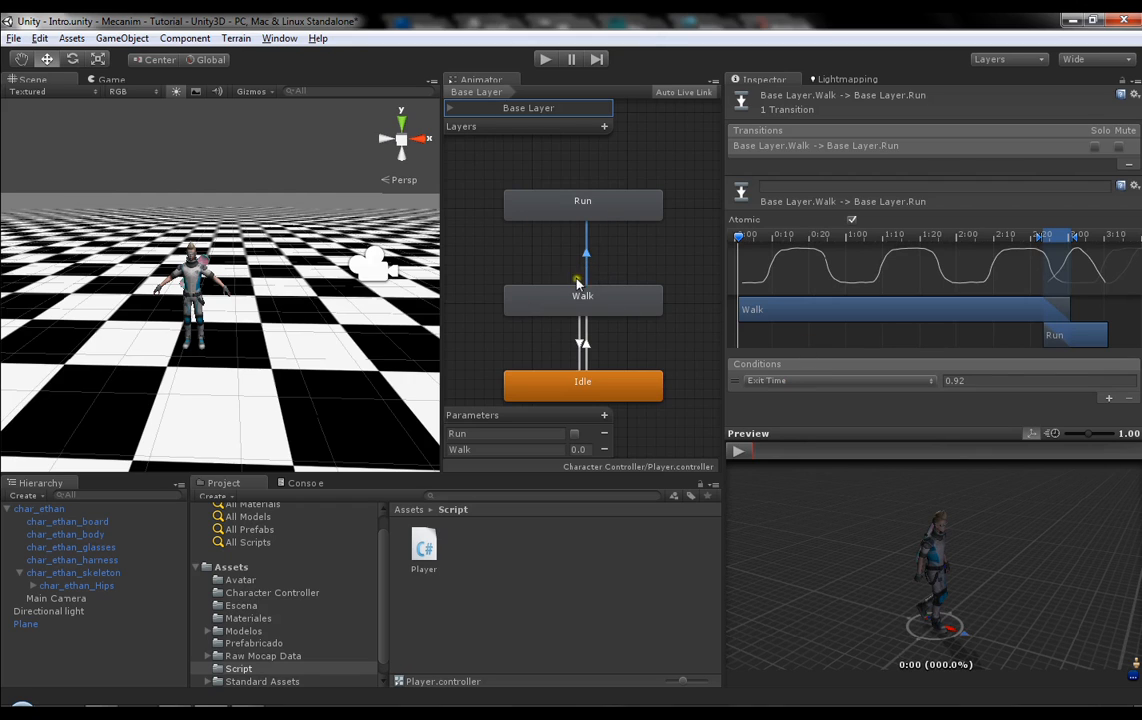
left_click(788, 389)
left_click(785, 398)
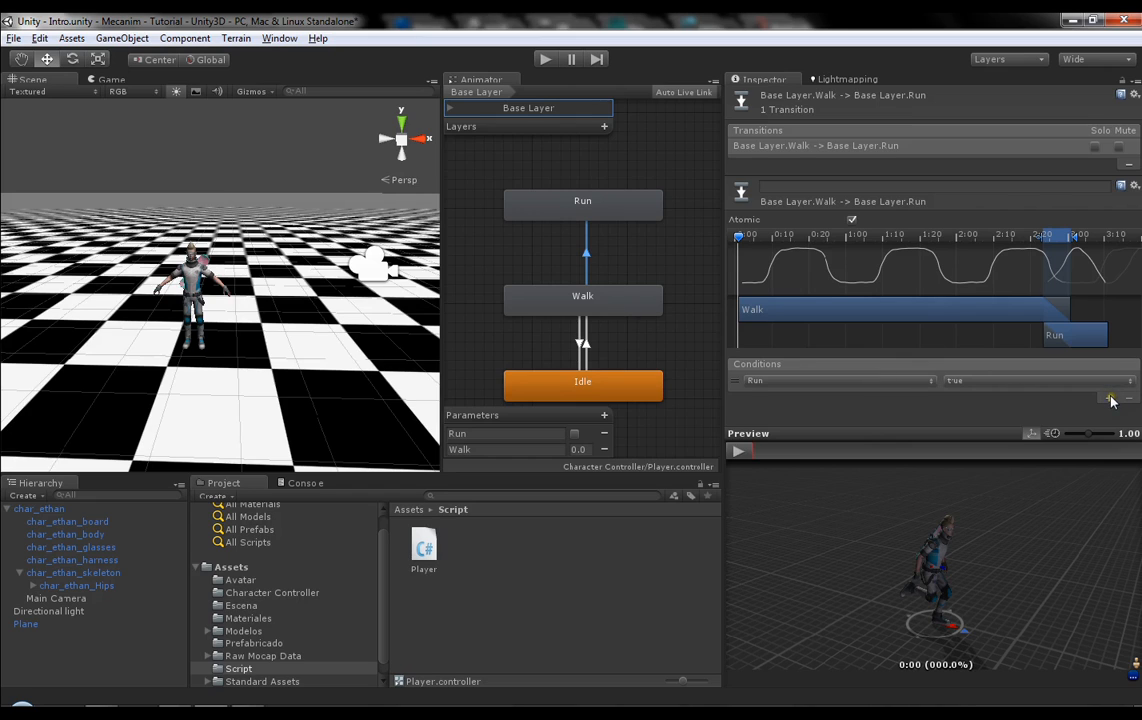
left_click(1110, 398)
left_click(806, 389)
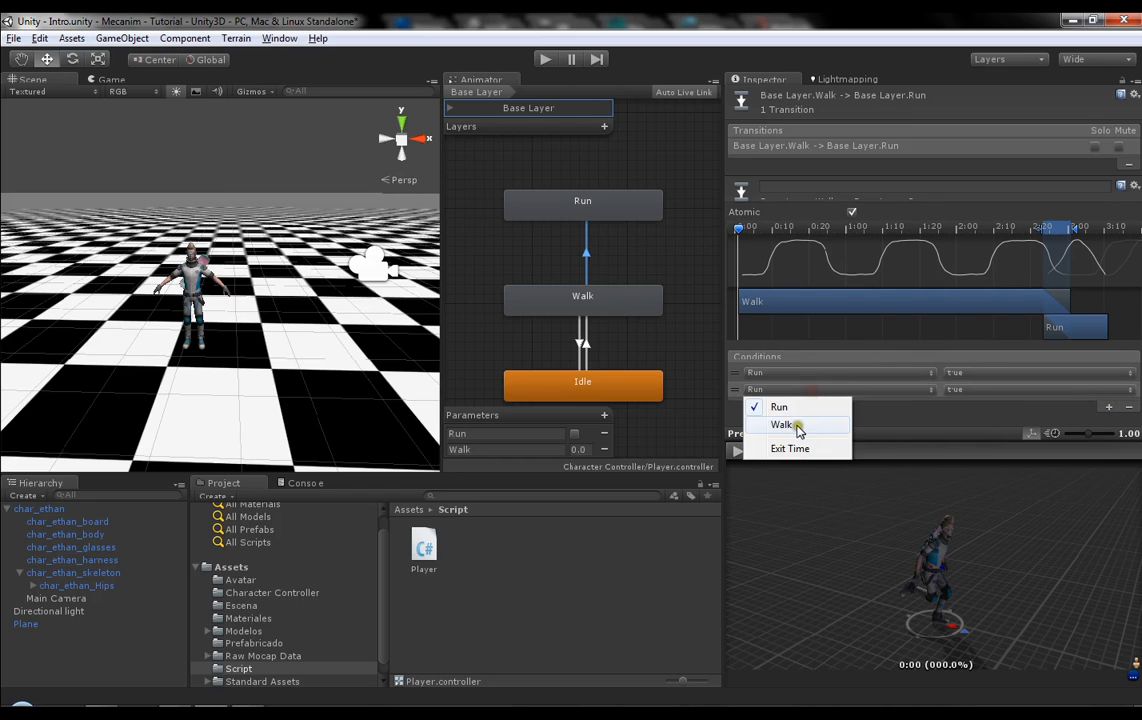
left_click(797, 426)
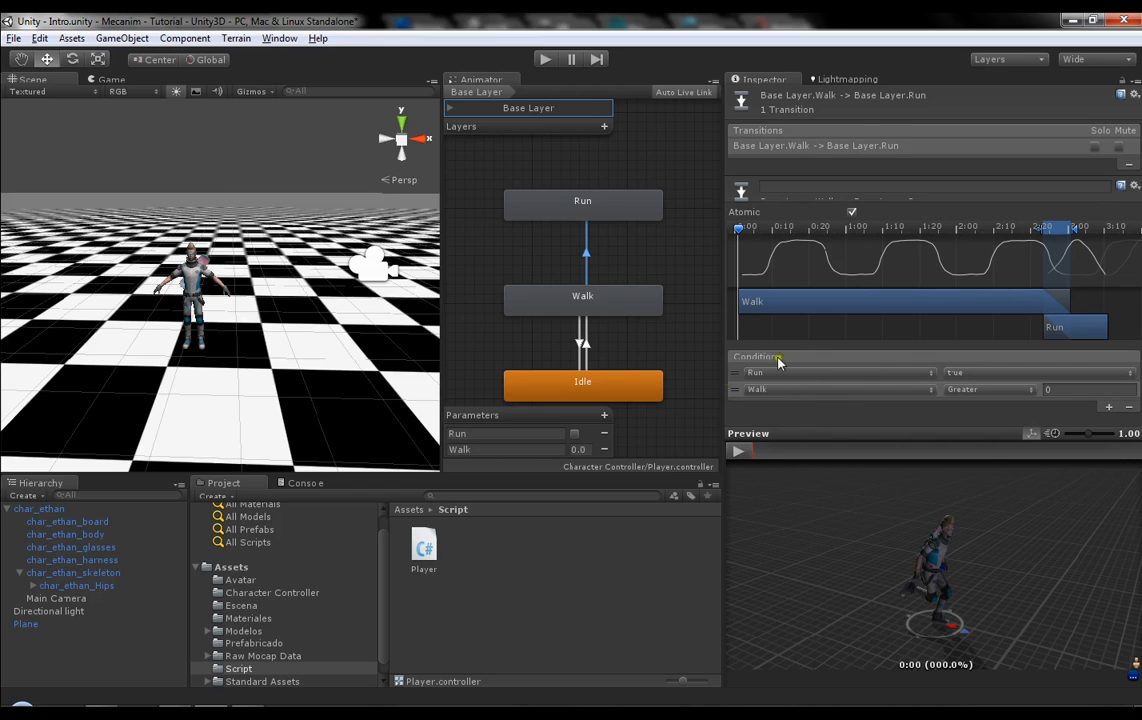
left_click(1128, 407)
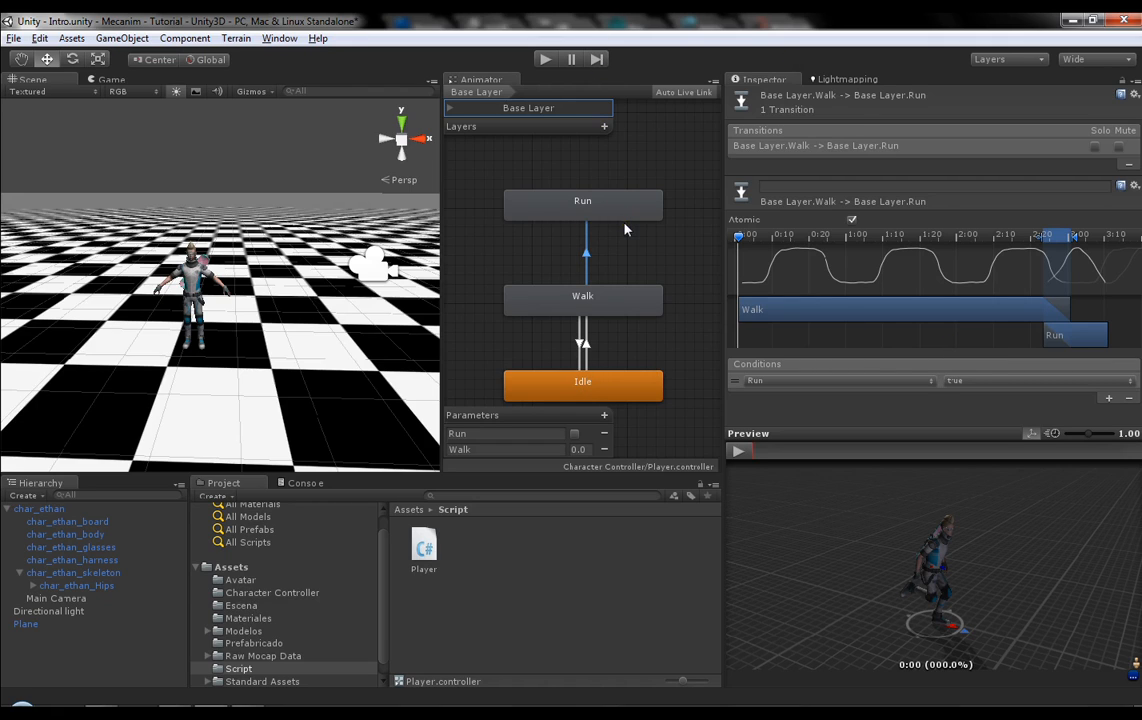
Step: Add a second condition to the Walk to Run transition requiring the Walk parameter to be Greater than 0.1
left_click(1109, 397)
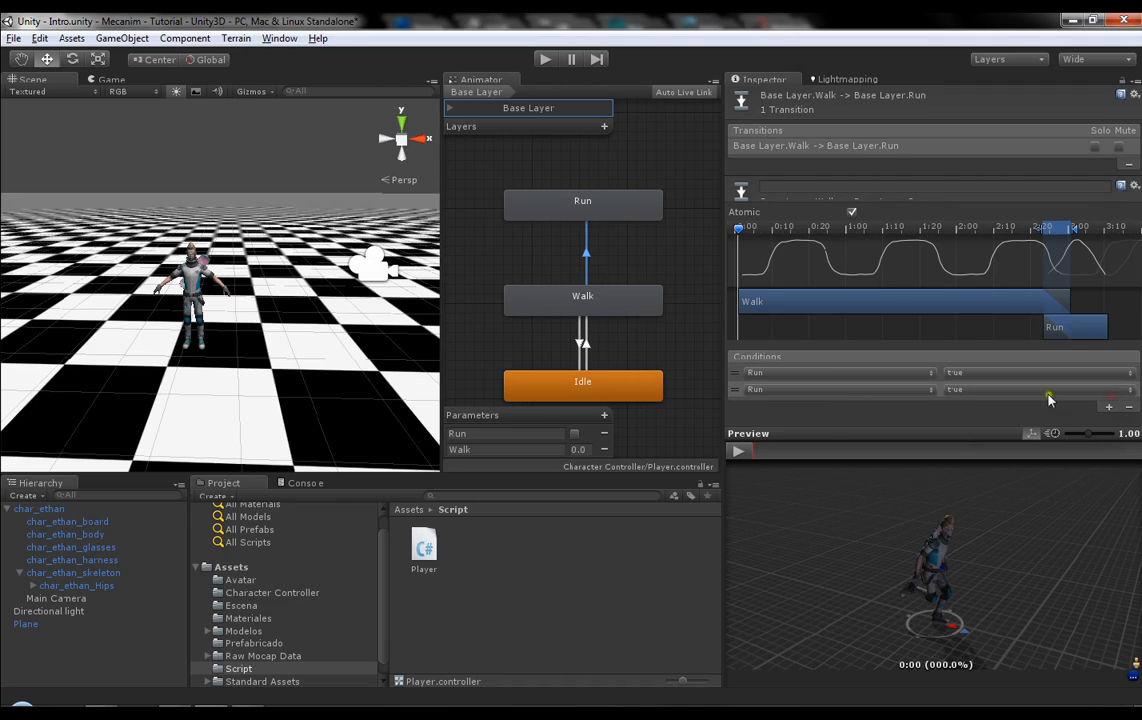
left_click(839, 389)
left_click(808, 425)
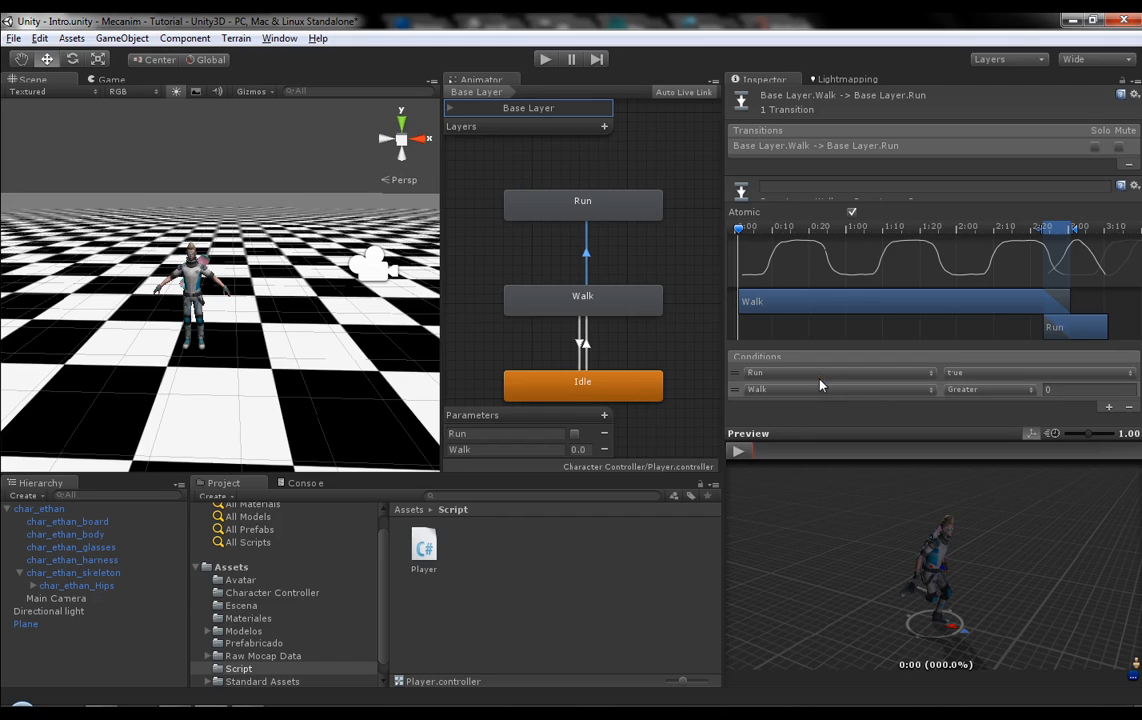
left_click(1053, 390)
type("0.1")
key("Return")
Step: Create a transition from the Run state back to Walk
left_click(575, 206)
right_click(575, 206)
left_click(612, 214)
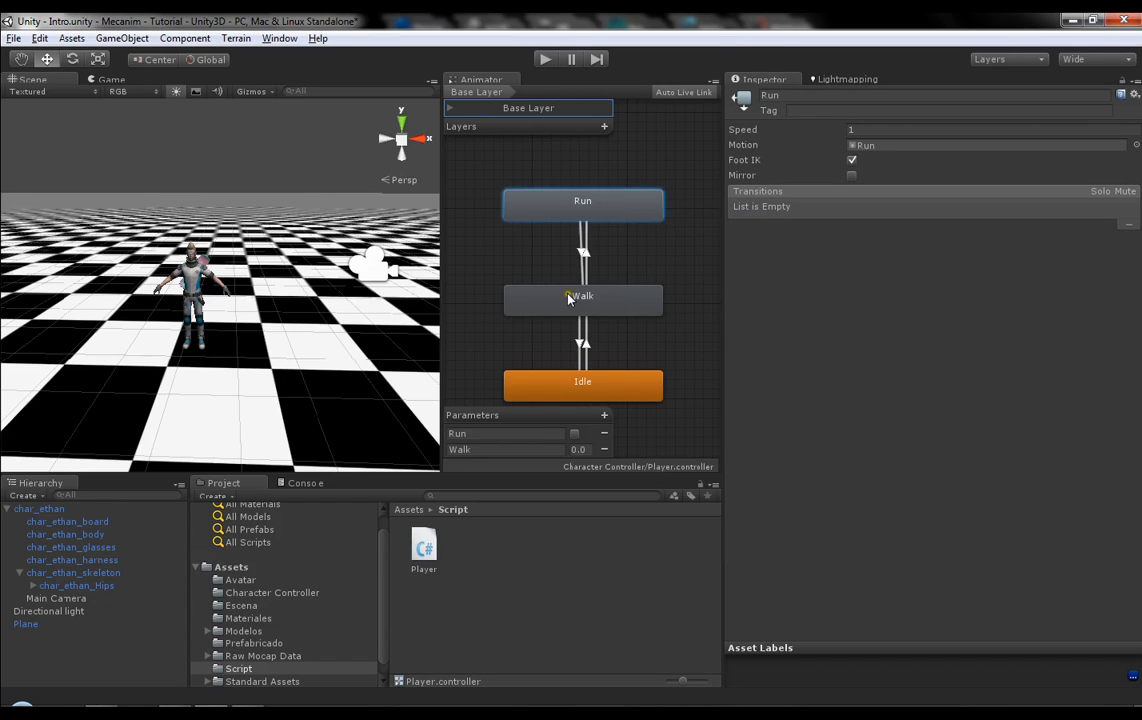
left_click(568, 294)
Step: Set the Run to Walk transition's condition to the Run parameter being false
left_click(581, 270)
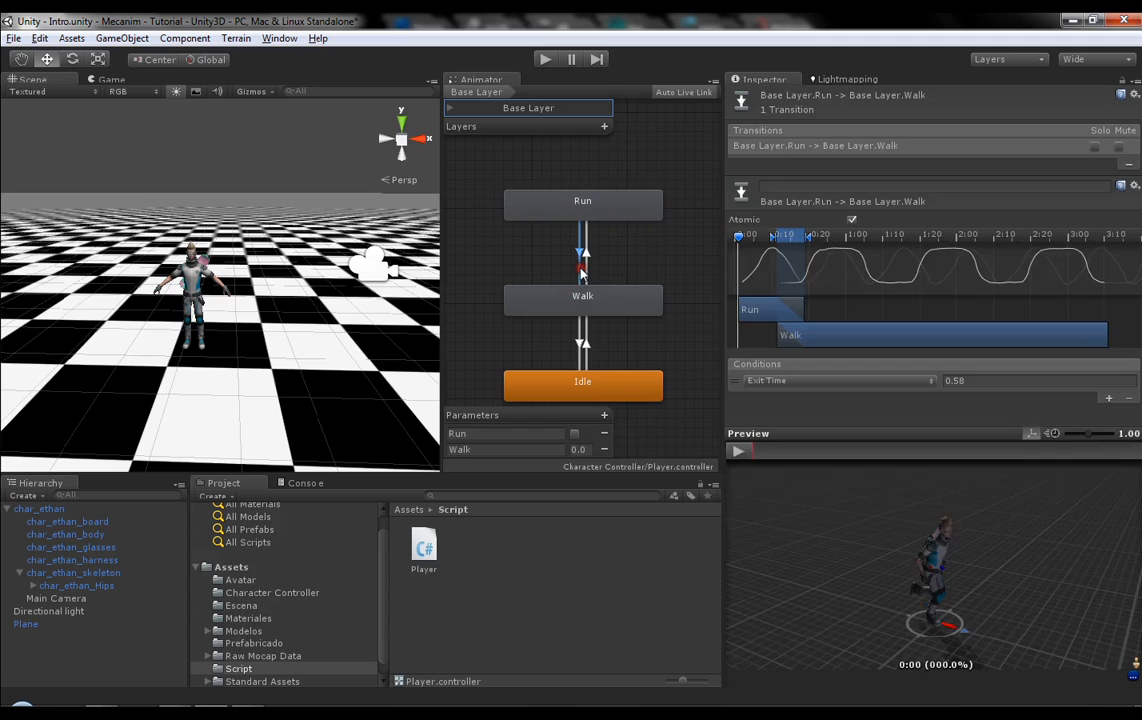
left_click(801, 381)
left_click(778, 397)
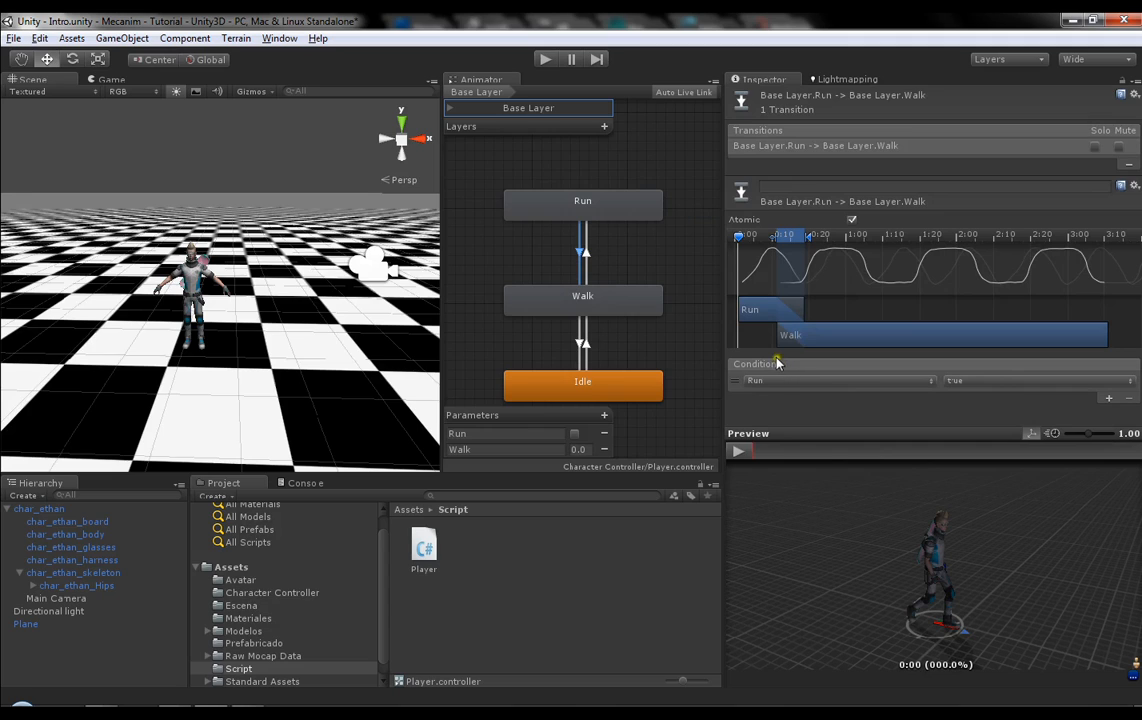
left_click(987, 381)
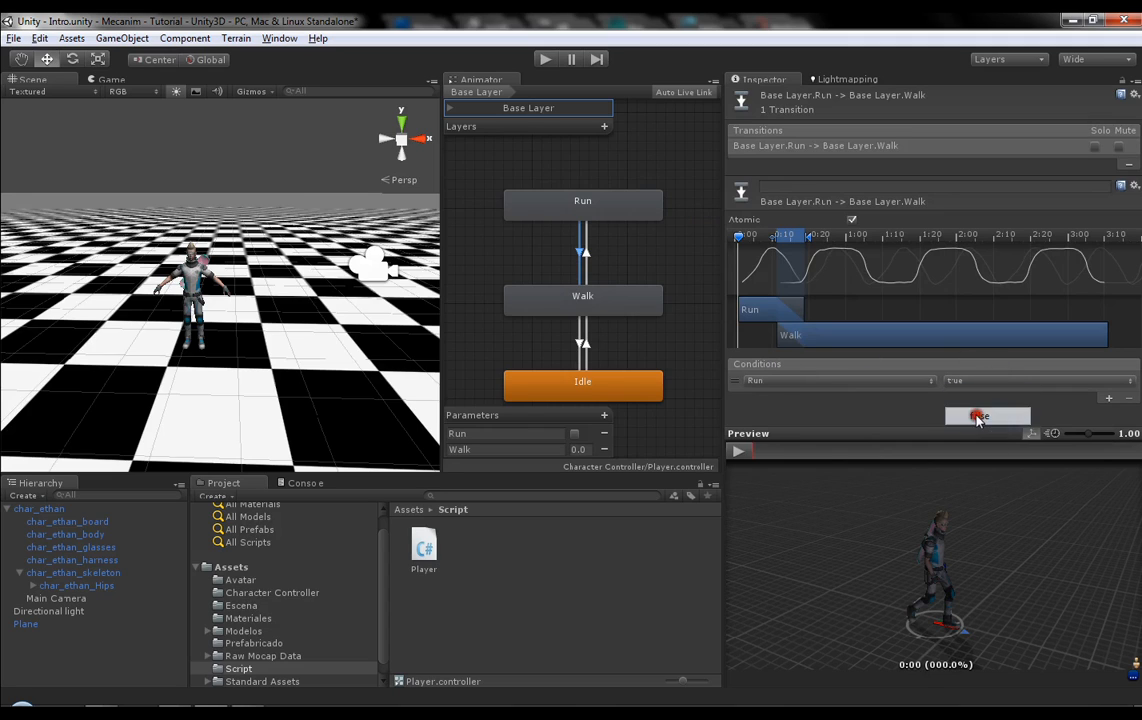
left_click(974, 414)
left_click(530, 295)
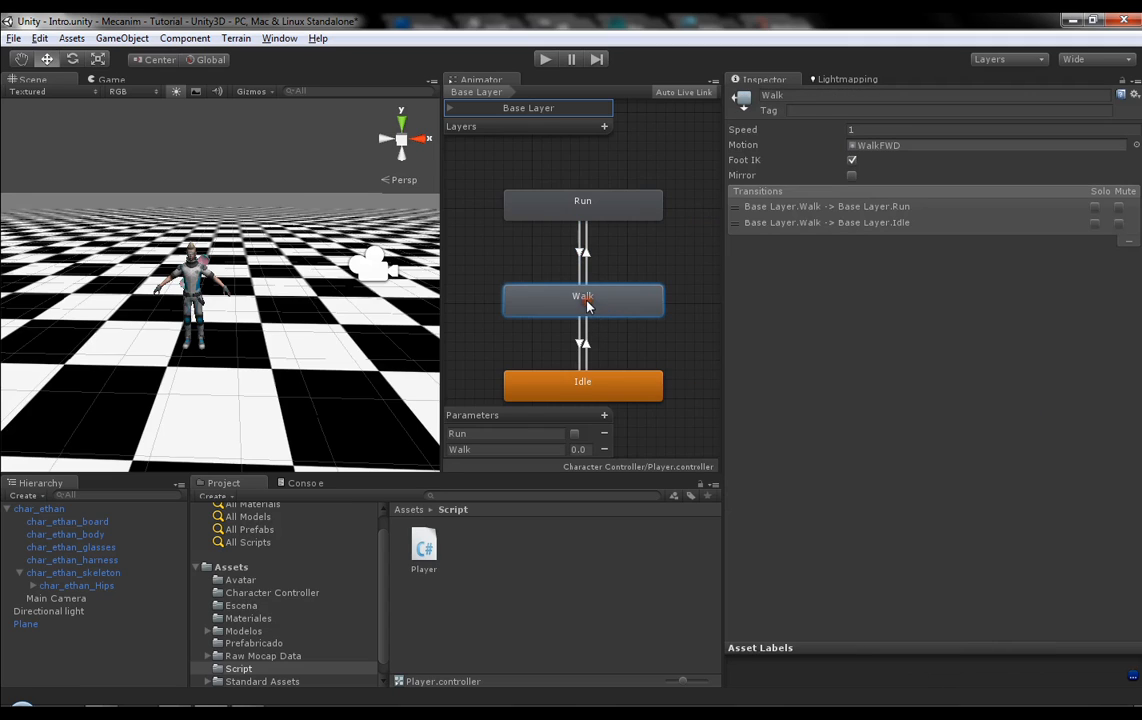
Step: Switch to Player.cs in MonoDevelop, put the class's opening brace on its own line and delete the template Start and Update methods
left_click(255, 704)
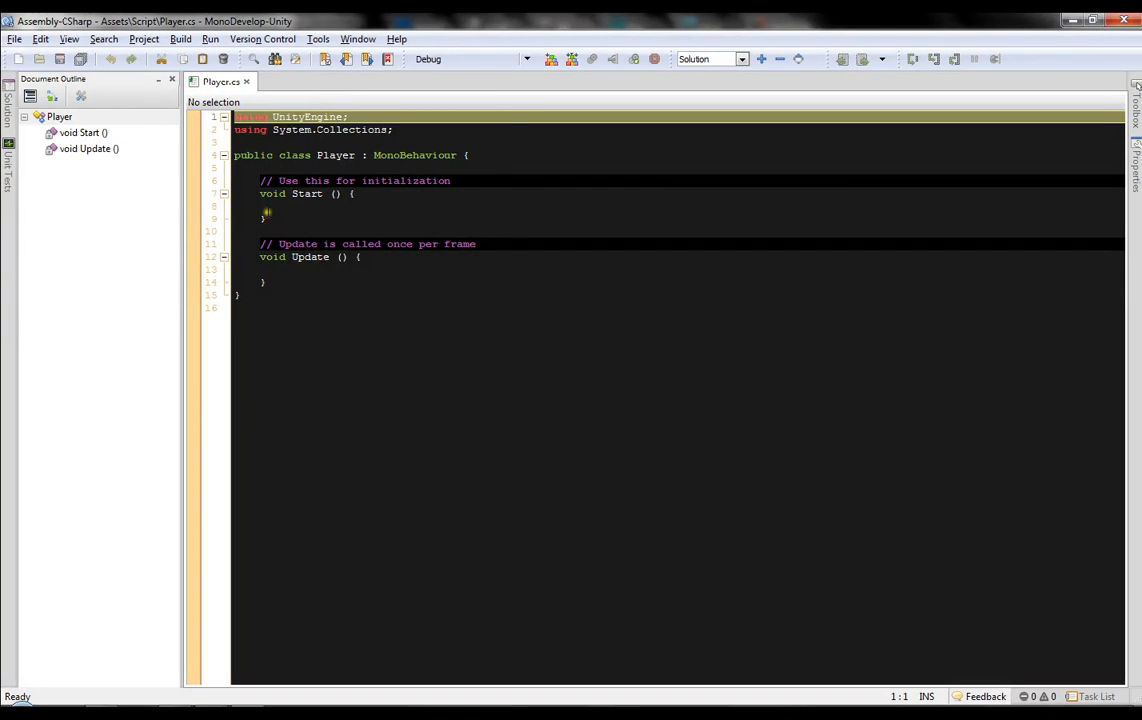
left_click_drag(183, 252, 123, 256)
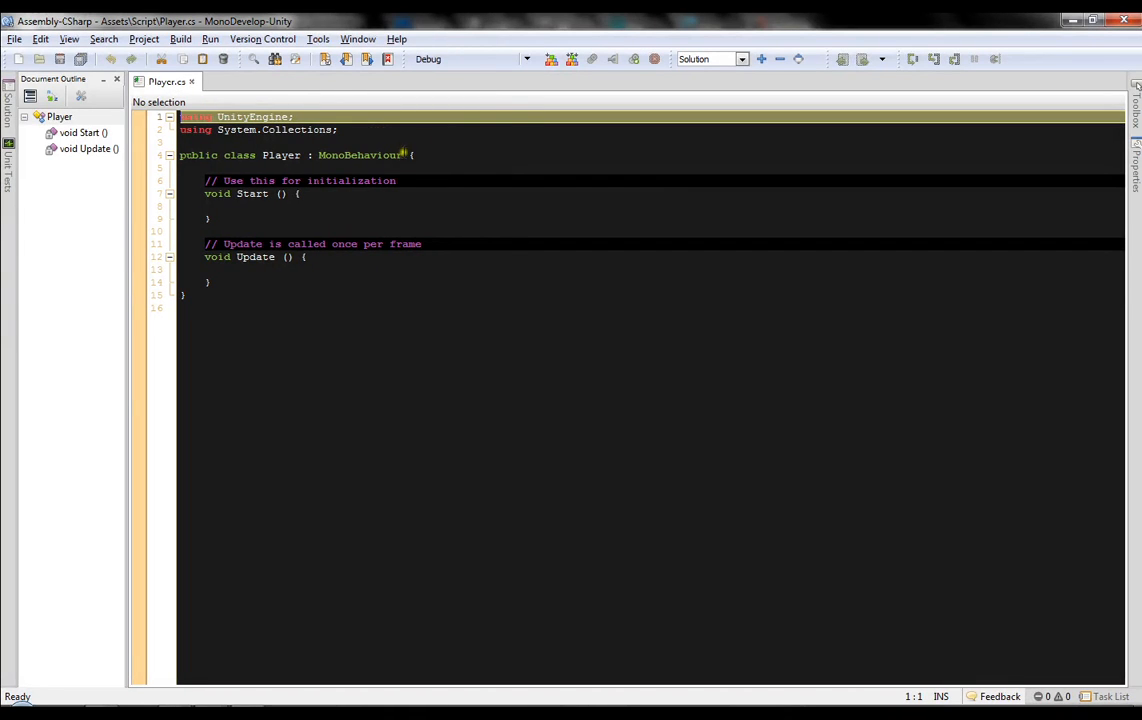
left_click(405, 155)
key("Return")
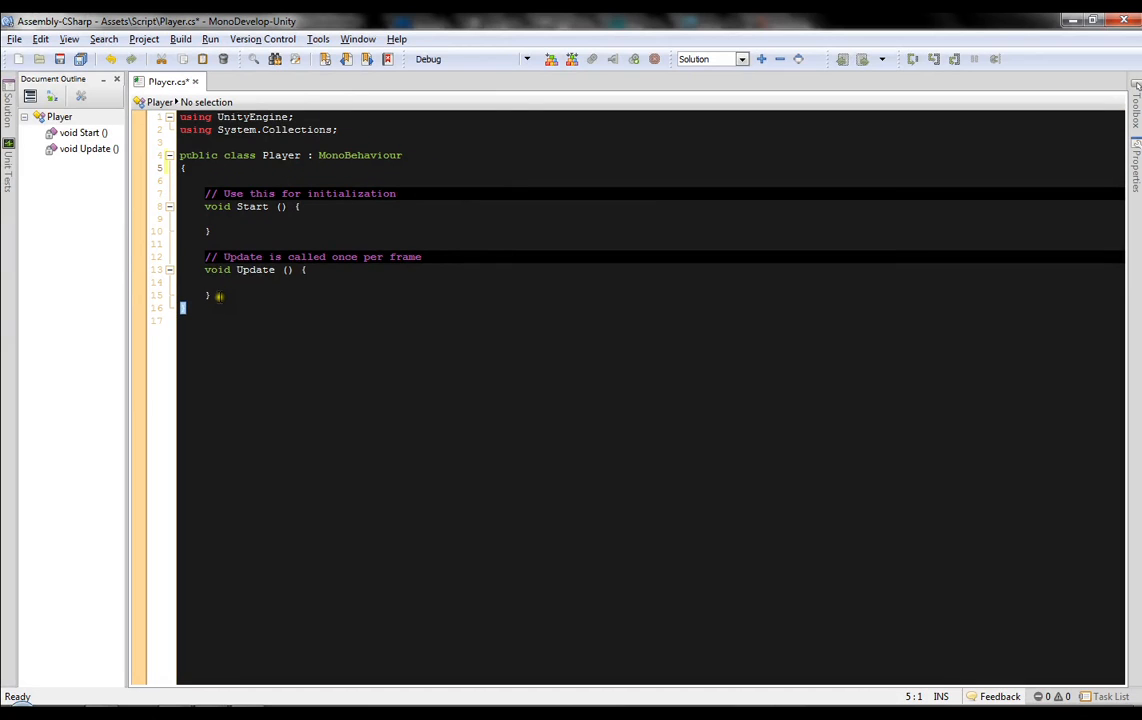
left_click_drag(212, 295, 172, 178)
key("Delete")
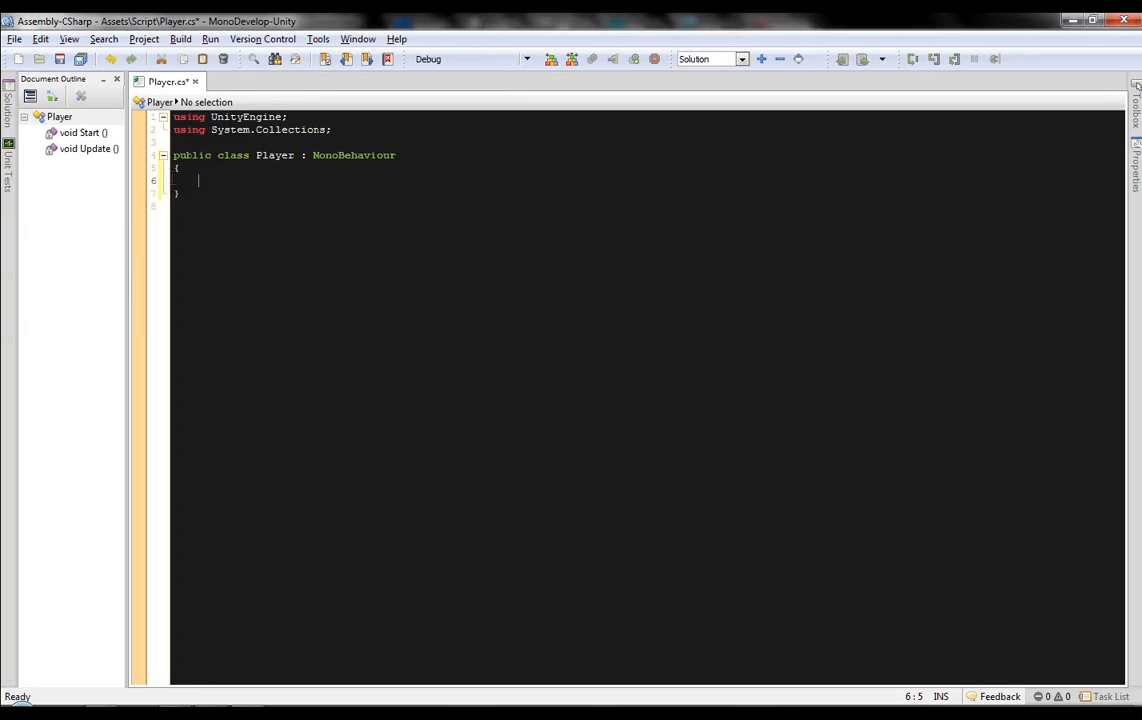
Step: Declare a public Animator variable named _animPlayer in the Player class
type("pu7blic")
key("ctrl+shift+Left")
type("pulic")
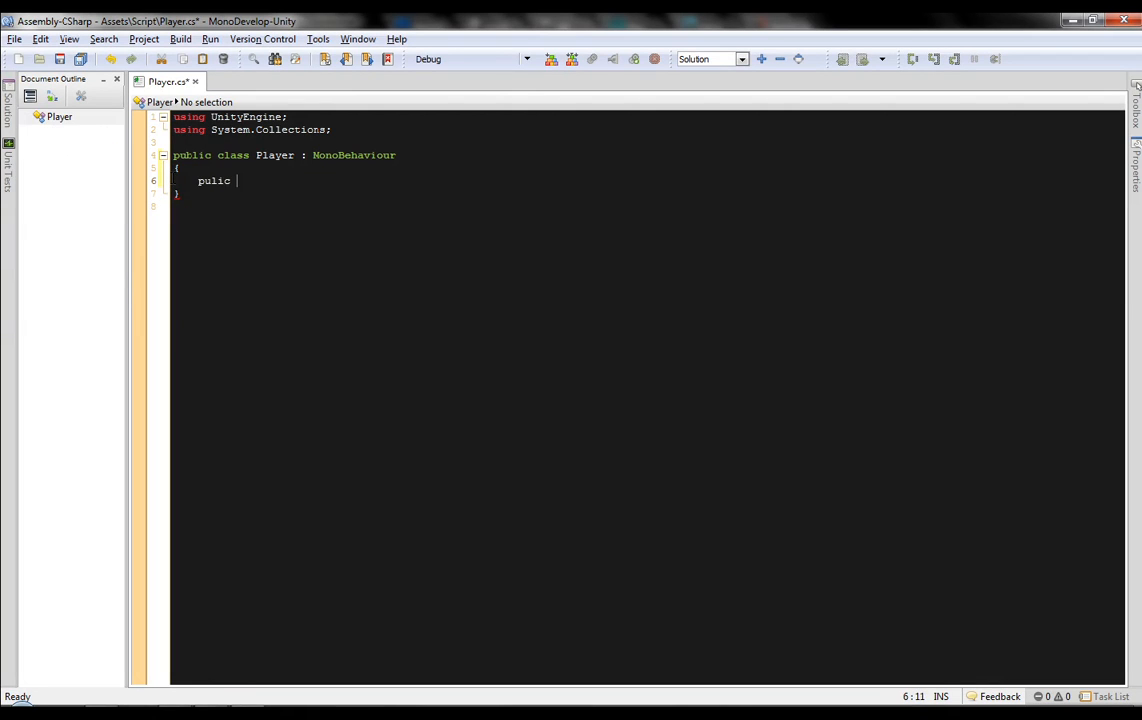
key("ctrl+shift+Left")
type("p")
key("BackSpace")
type("public Ani")
key("Return")
type("_anim")
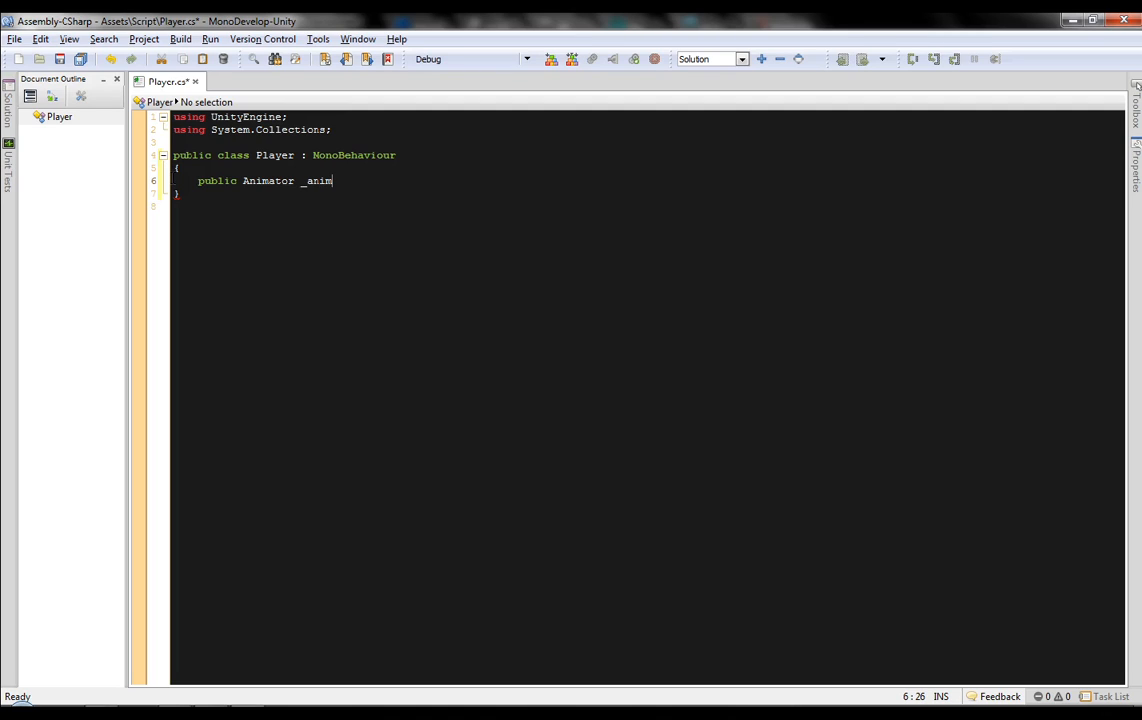
type("Player;")
key("Return")
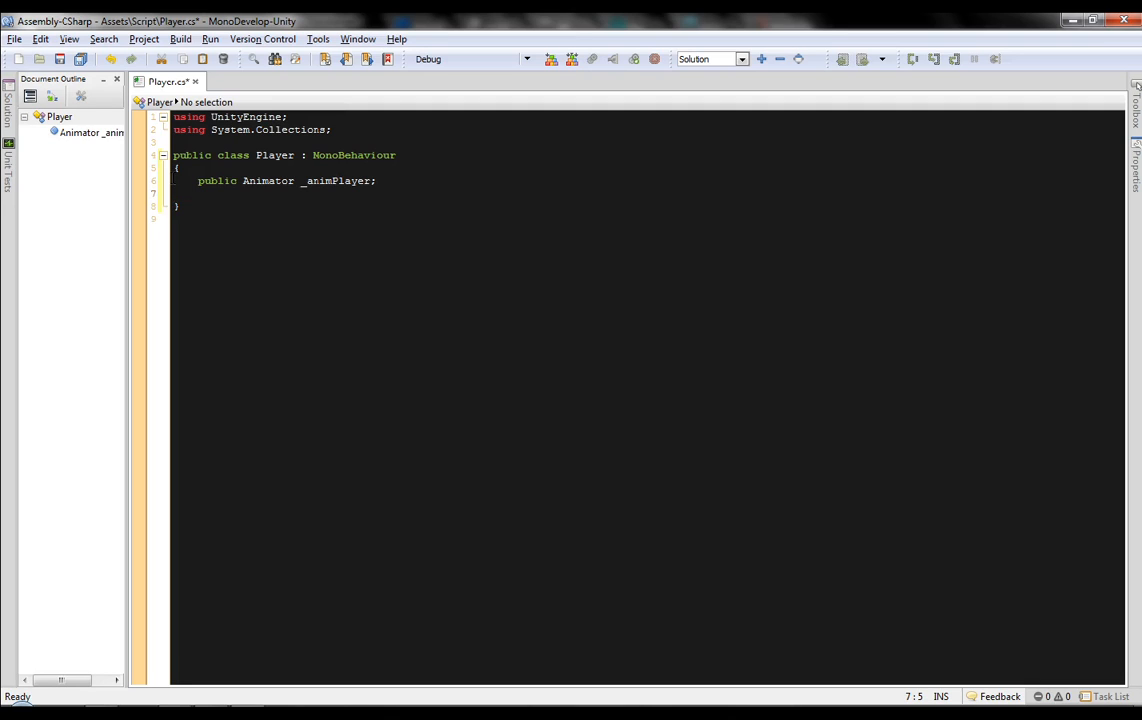
Step: Add an empty void Update () method below the _animPlayer declaration and save the script
key("Return")
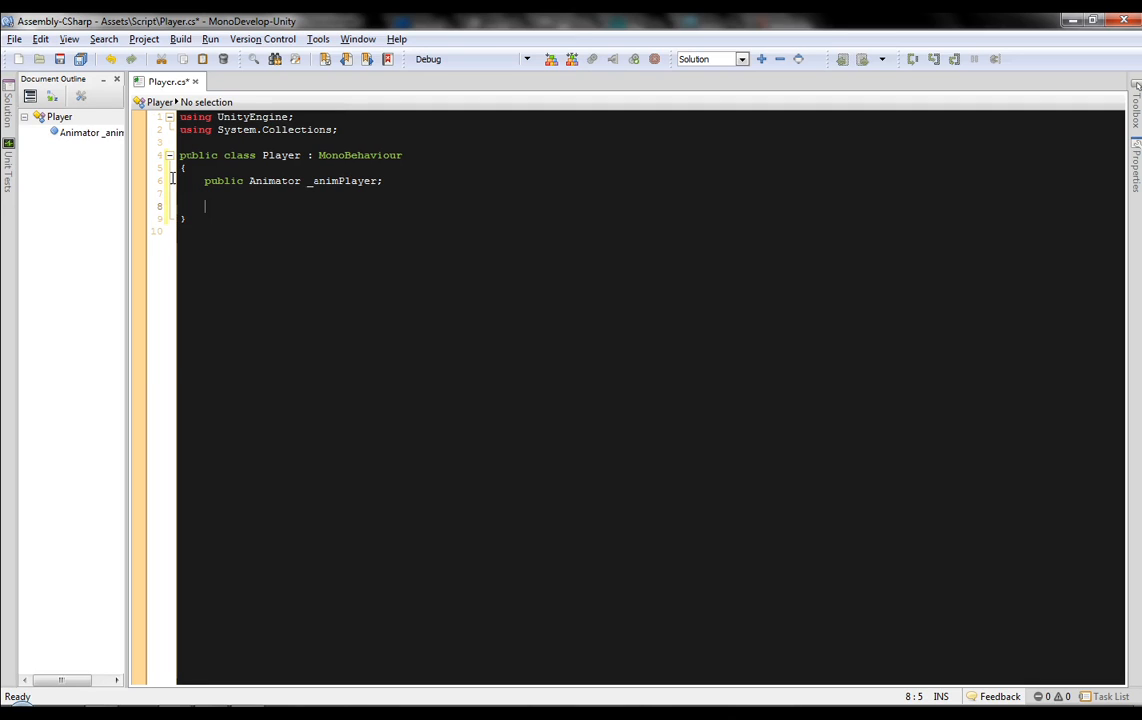
type("void Update ()")
key("Return")
type("{")
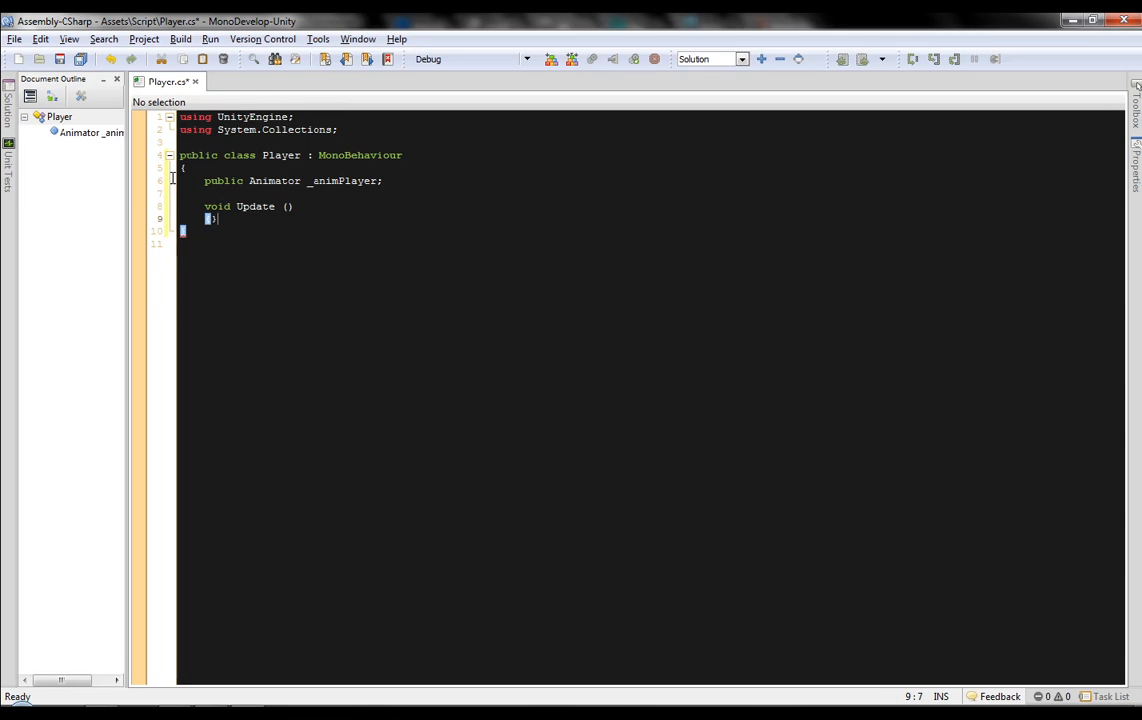
key("Return")
key("ctrl+s")
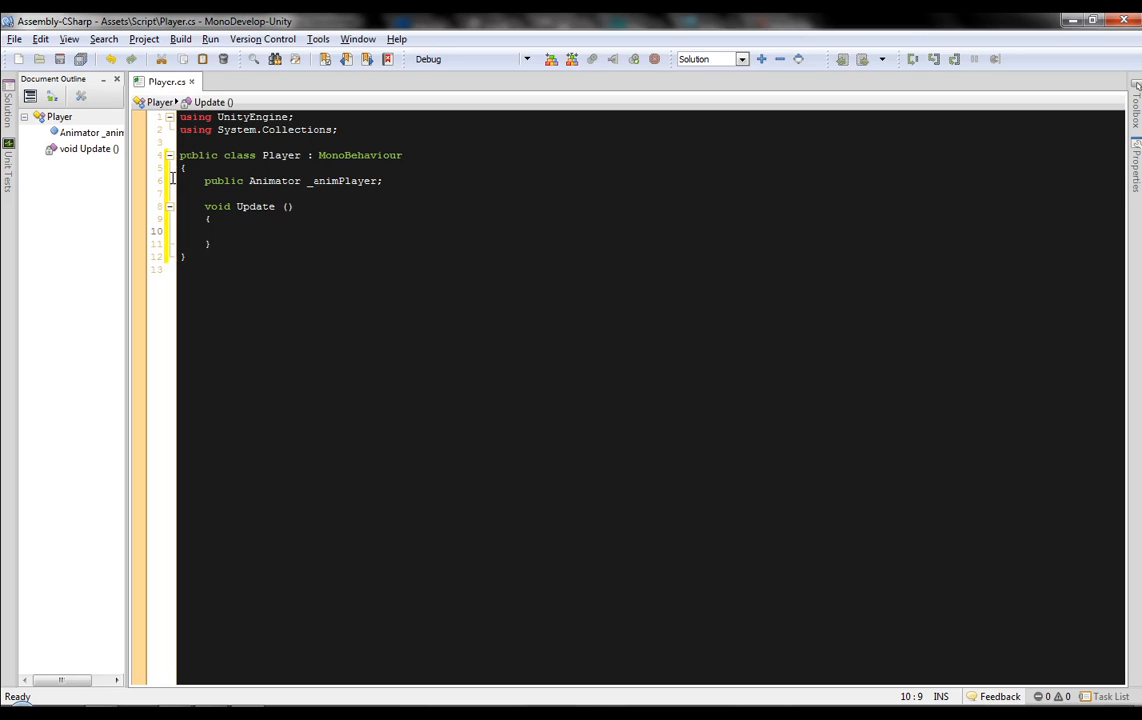
Step: Inside Update, add an if block that checks whether Input.GetAxis("Horizontal") is greater than 0.1
type("i")
key("BackSpace")
key("BackSpace")
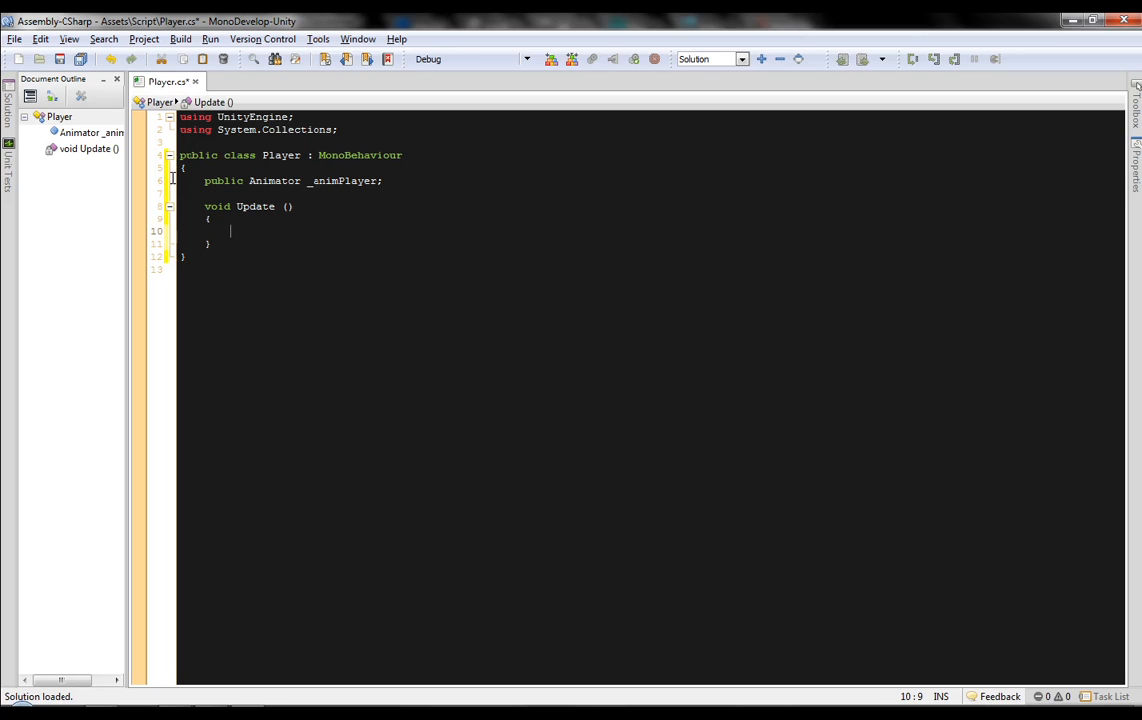
type("if( Input.")
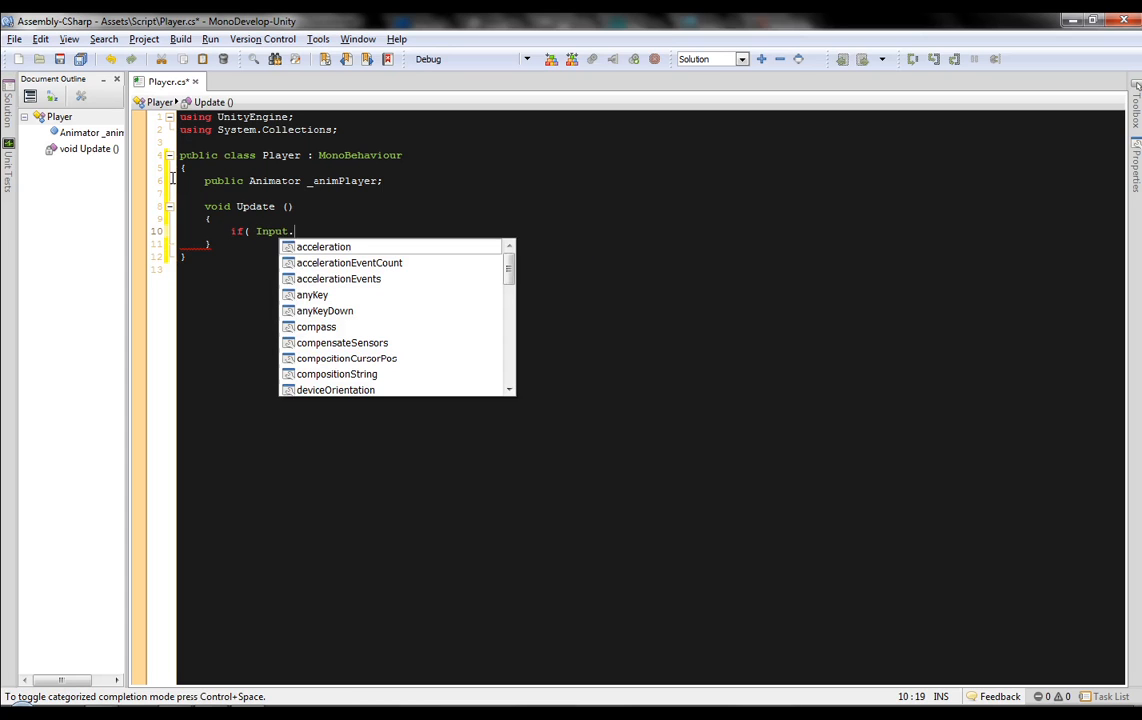
type("get")
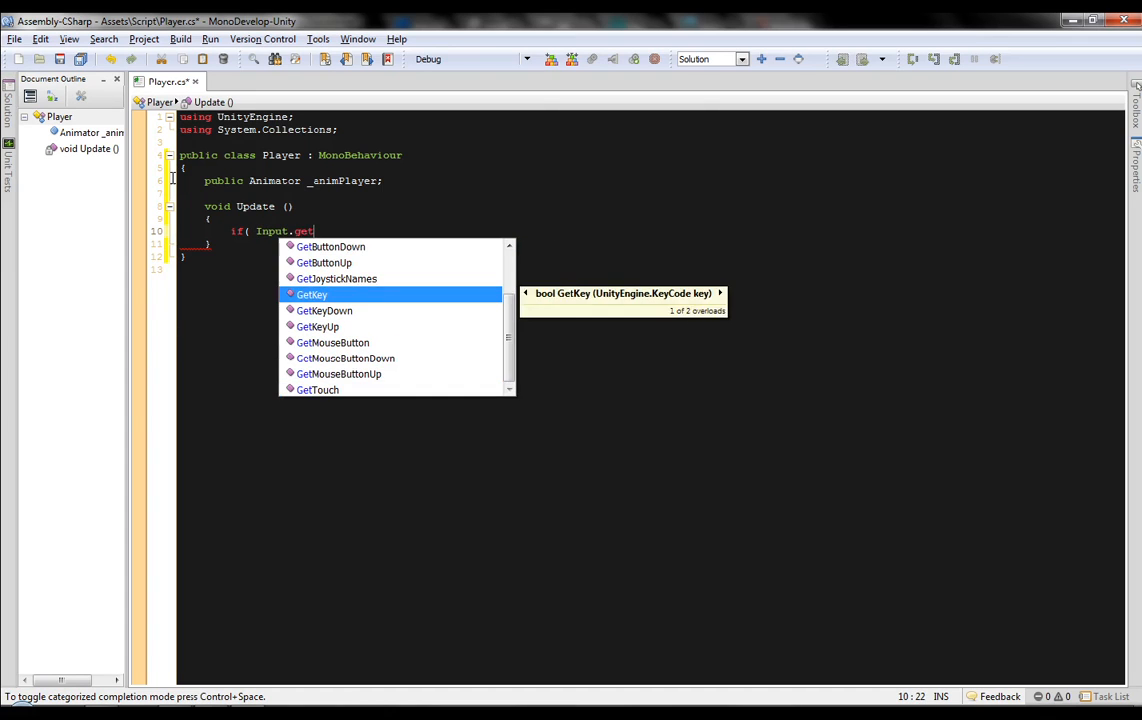
type("ax")
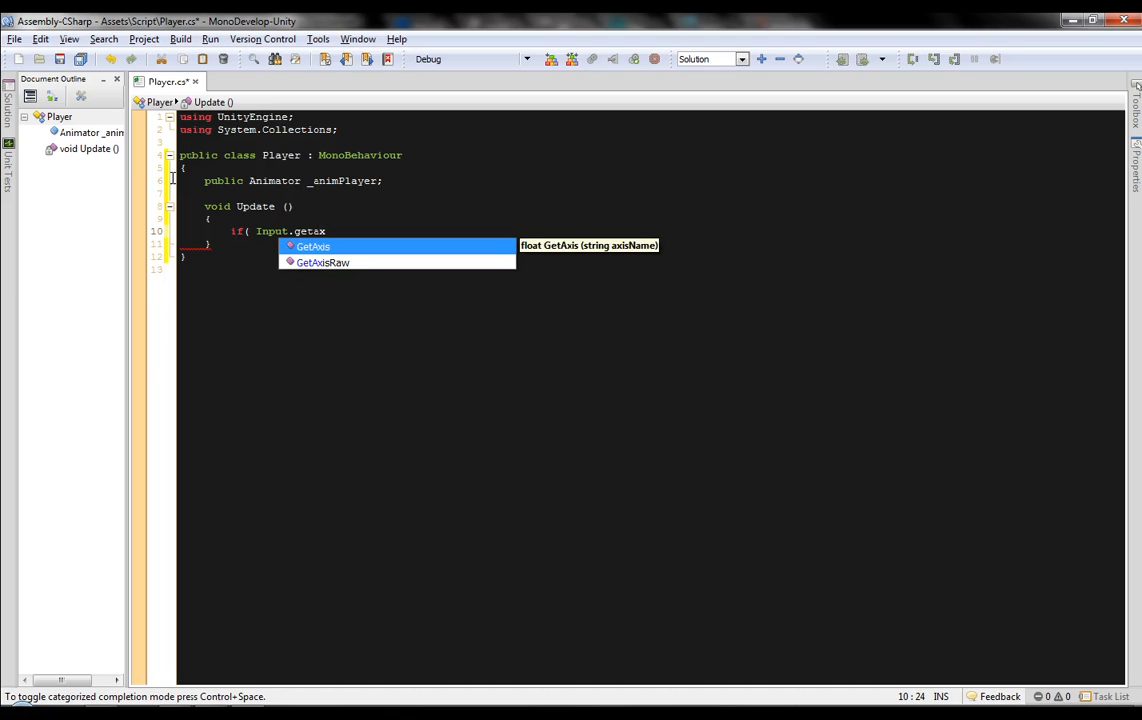
key("Return")
type("(")
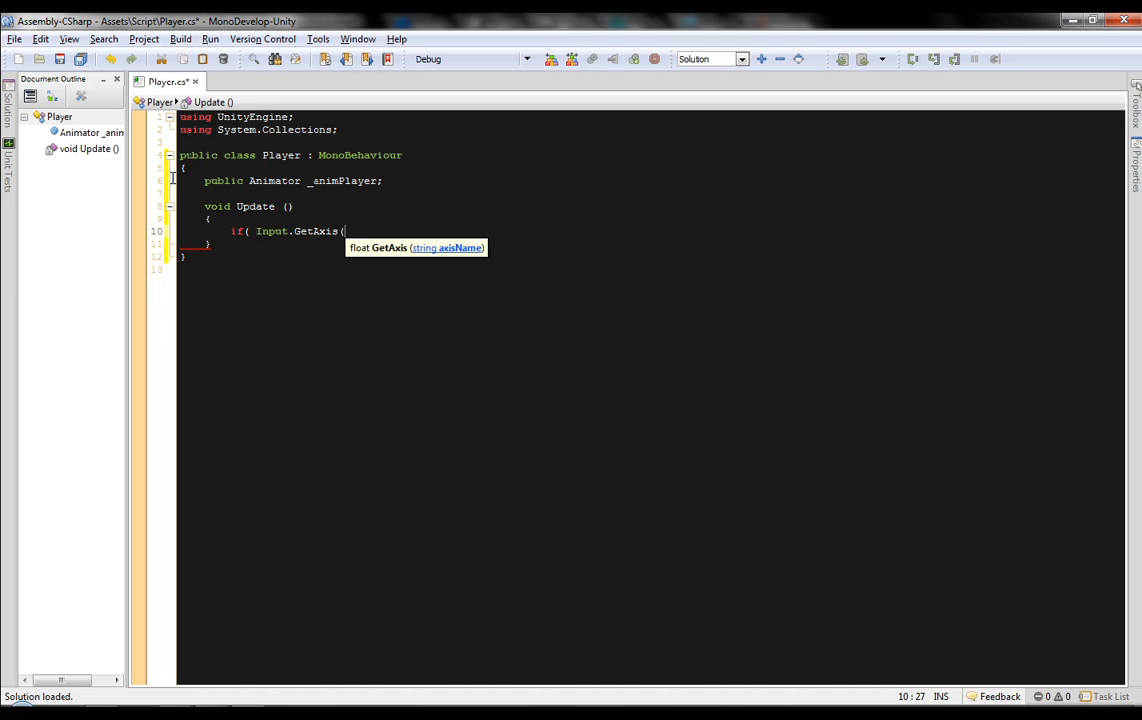
type("\"Ho")
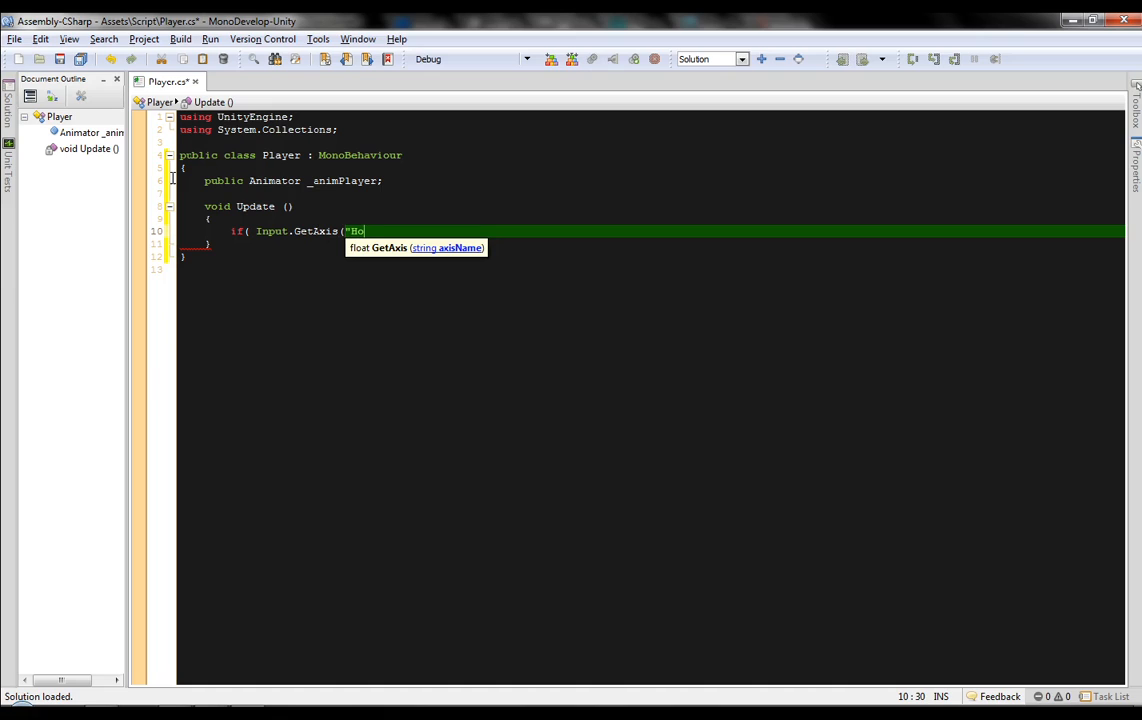
type("rizontal\")")
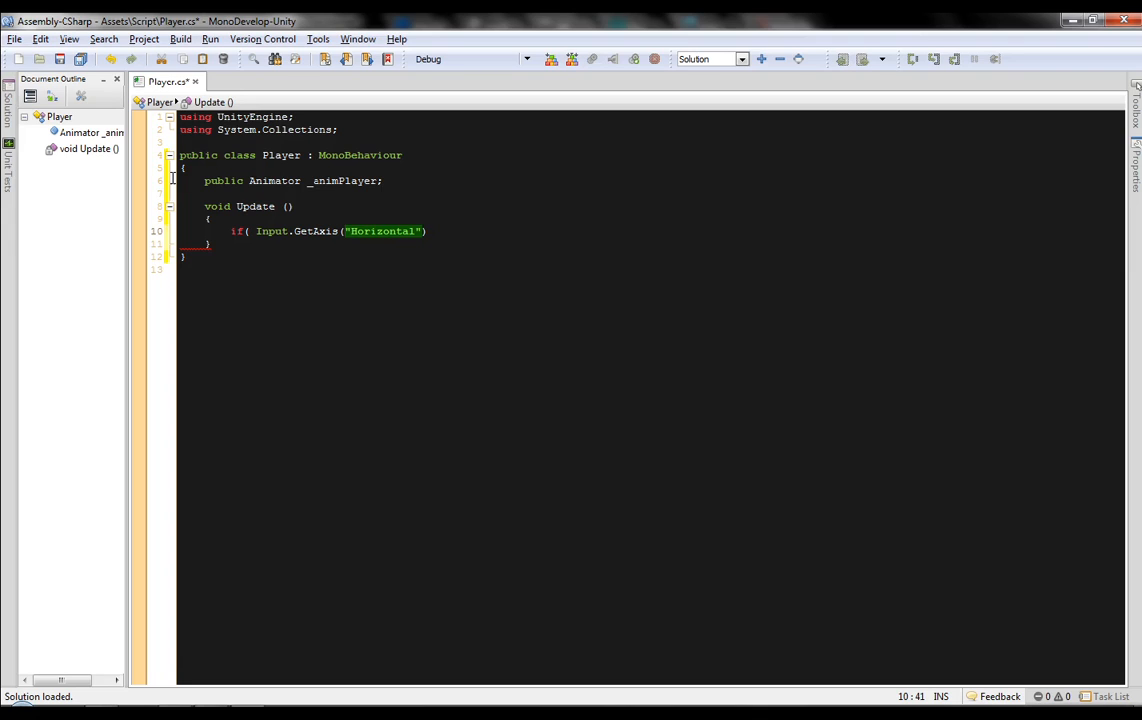
type("> 0.1")
type(")")
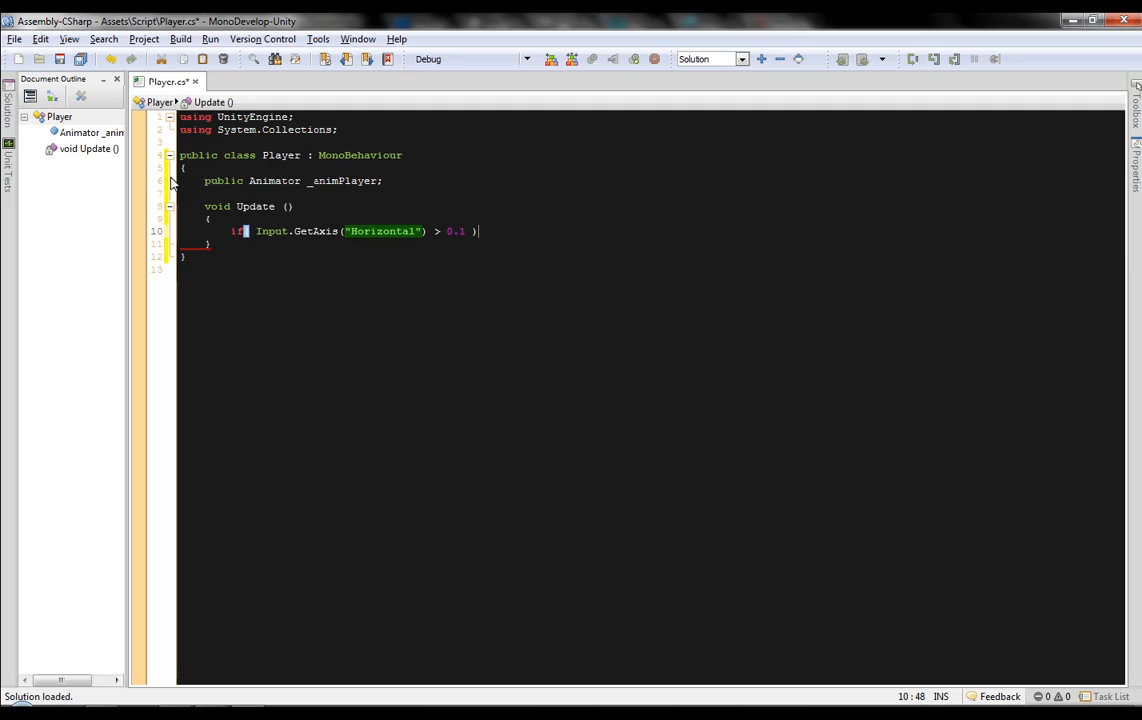
key("Return")
type("{")
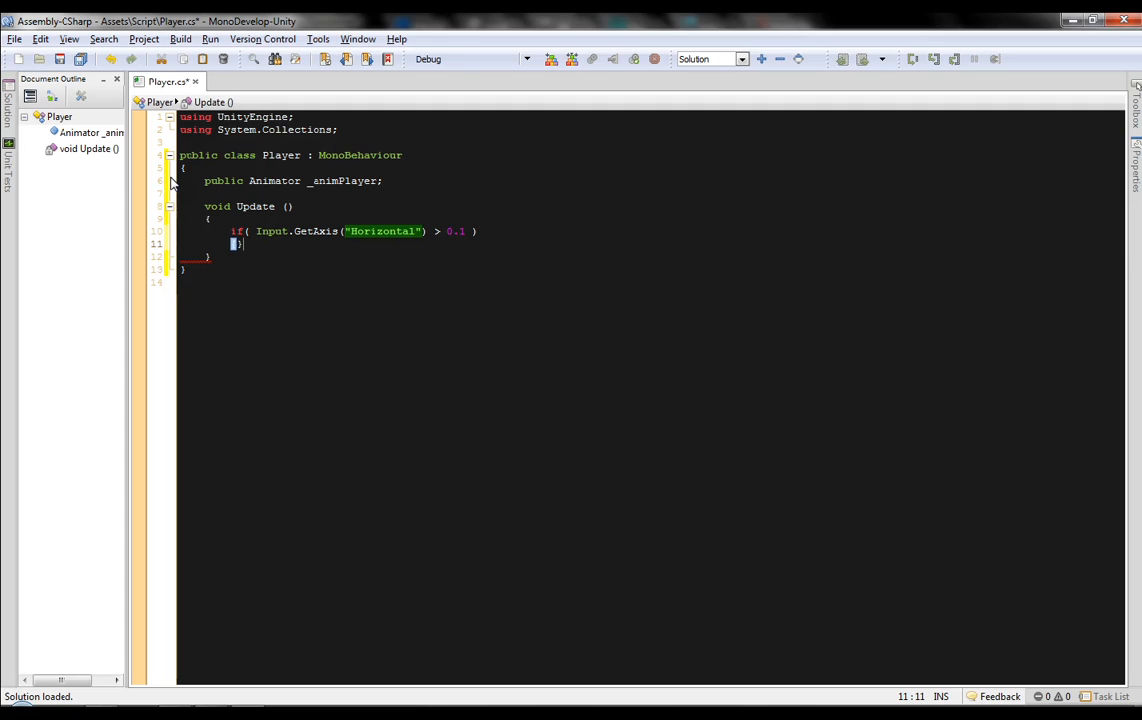
key("Return")
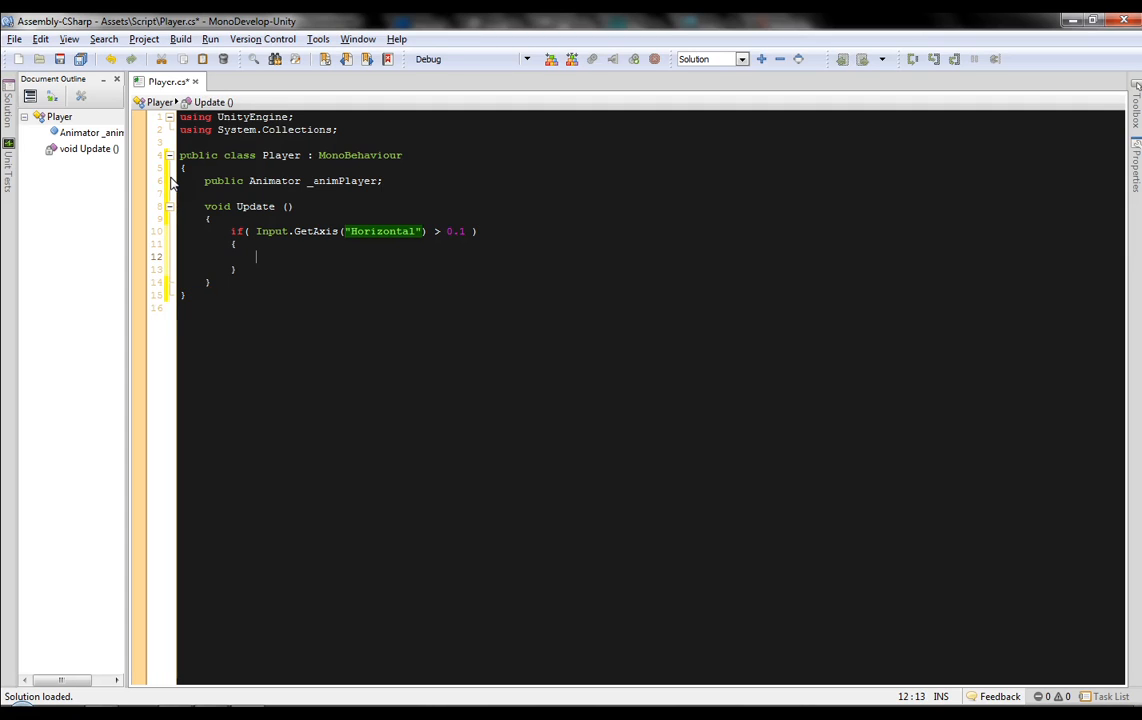
Step: Inside the if block, begin a SetFloat call on _animPlayer
type("_ani")
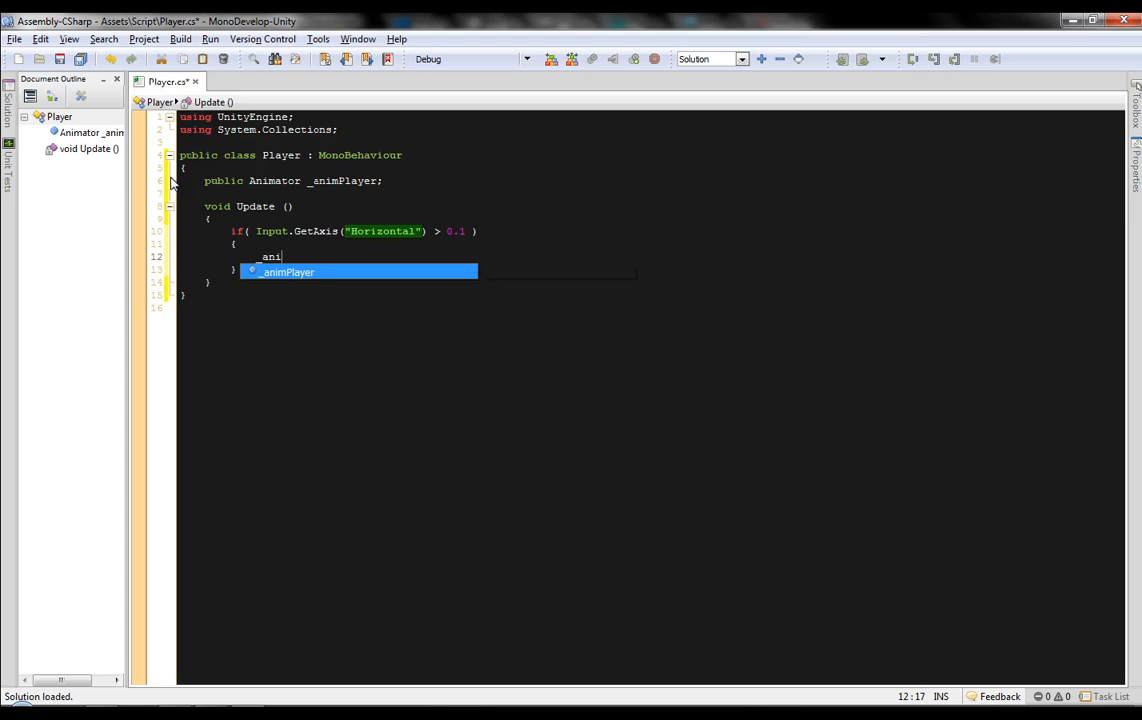
type("mPlayer.")
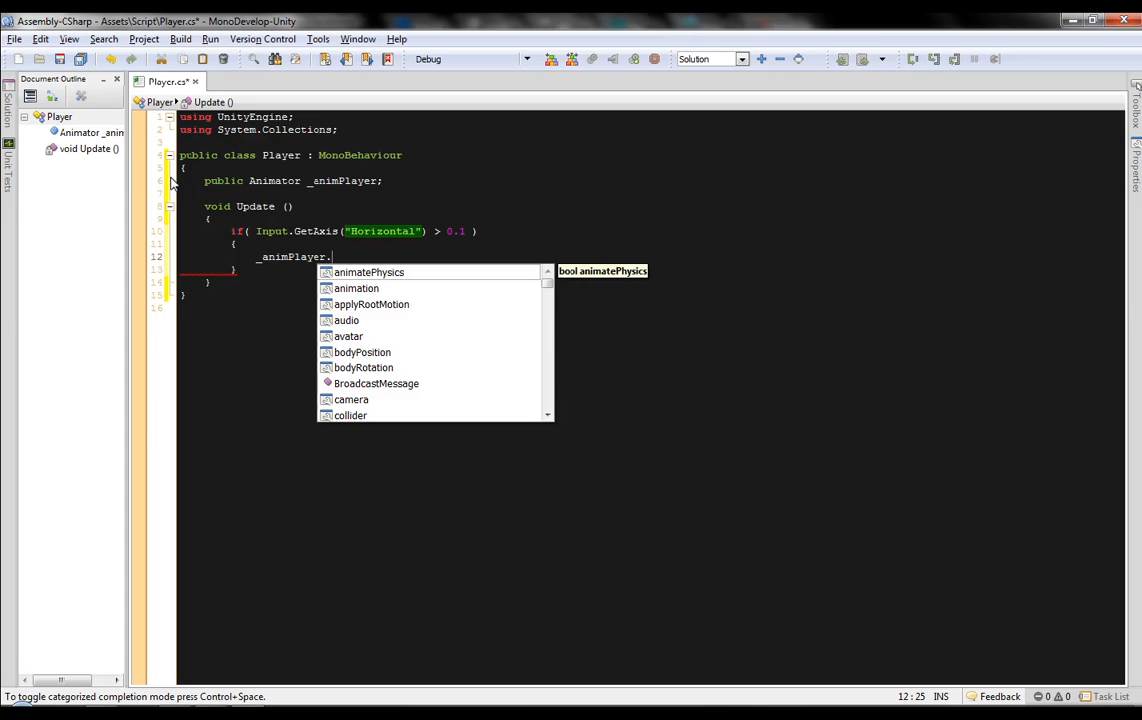
type("set")
type("flo")
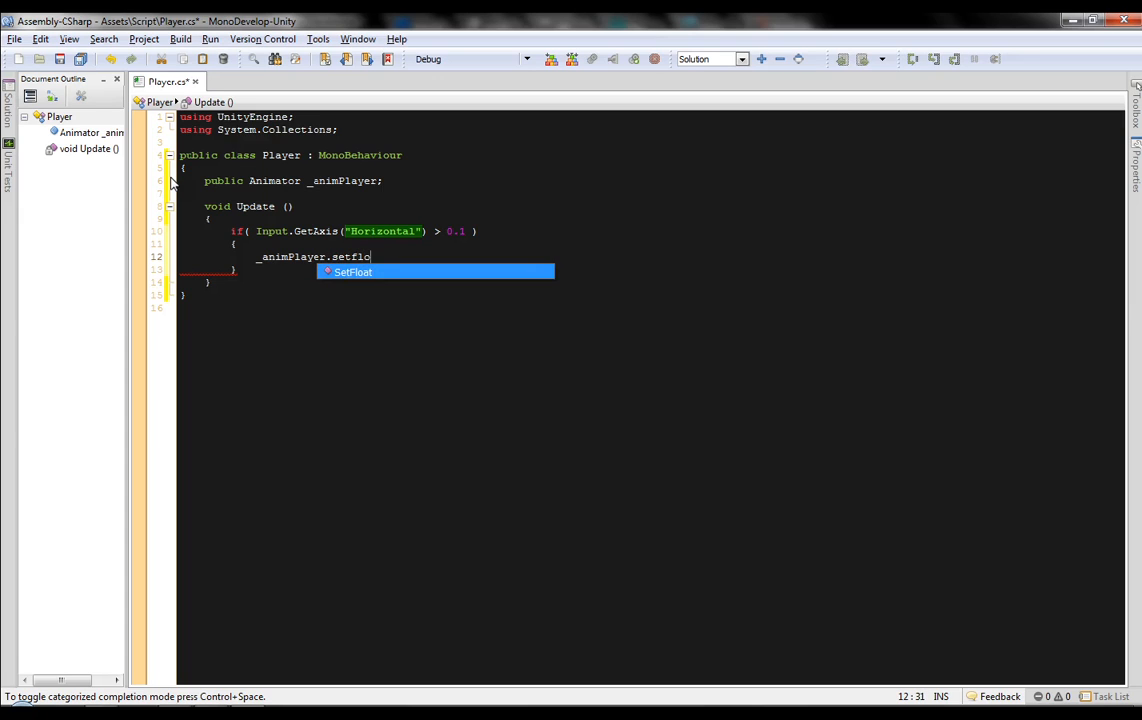
key("Return")
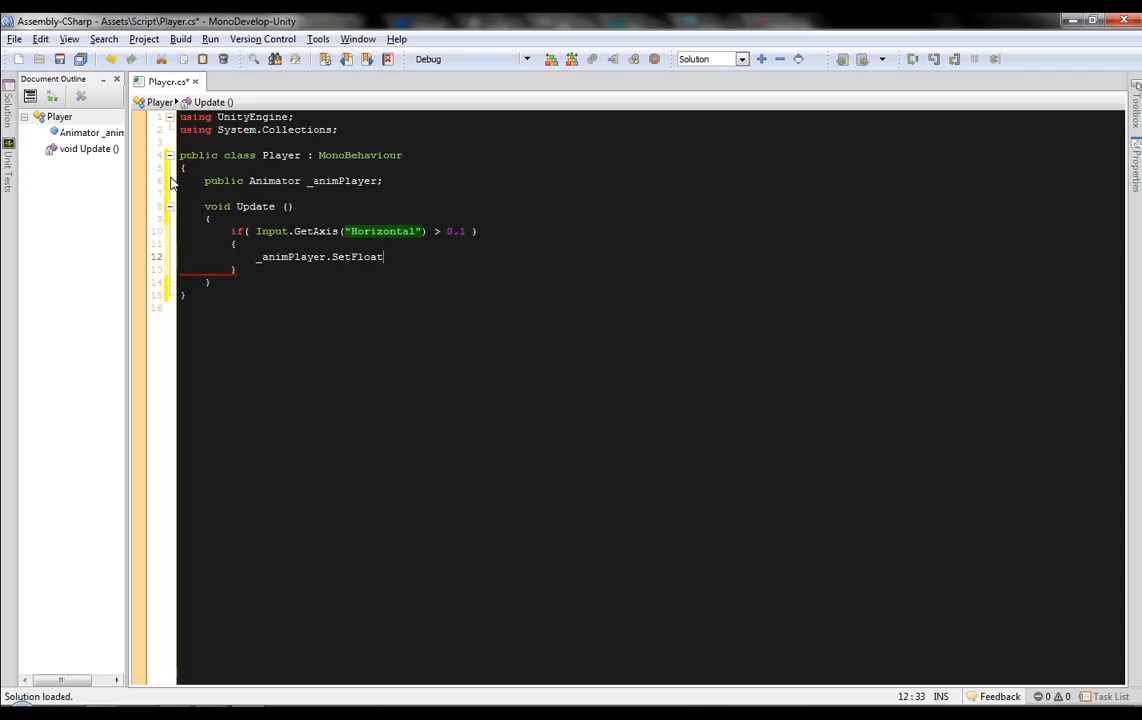
type("(")
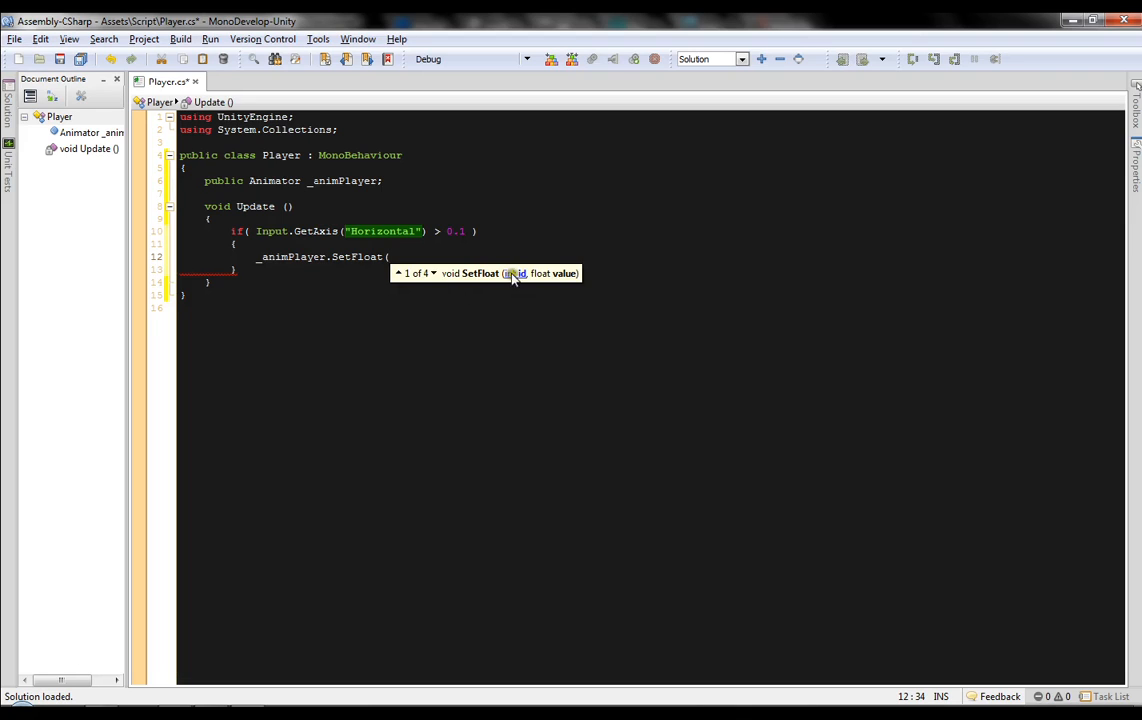
Step: Browse the SetFloat overloads and enter "Walk" as the call's first argument, followed by a comma
left_click(433, 274)
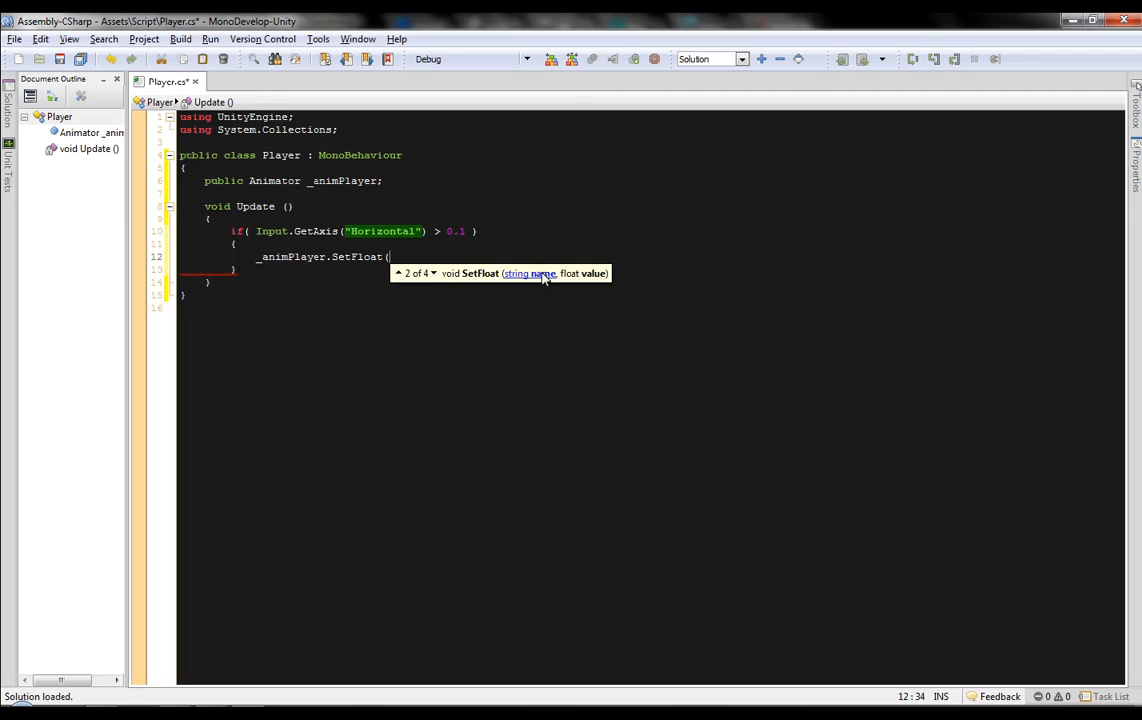
key("Down")
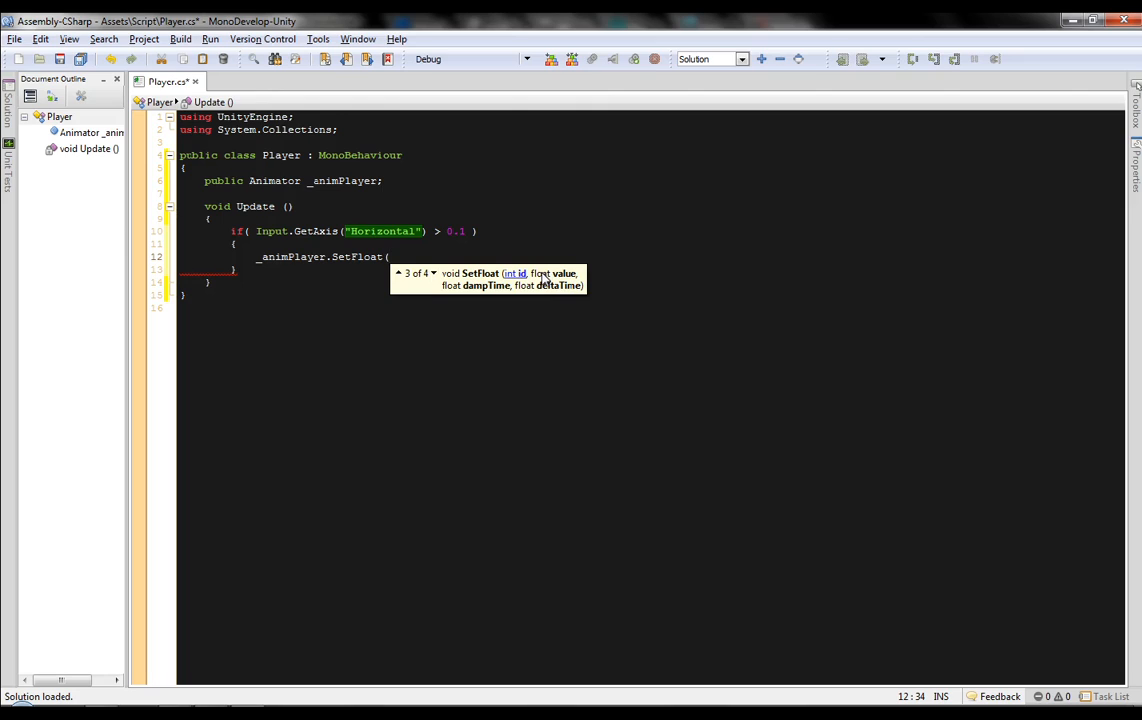
key("Down")
key("Up")
key("Up")
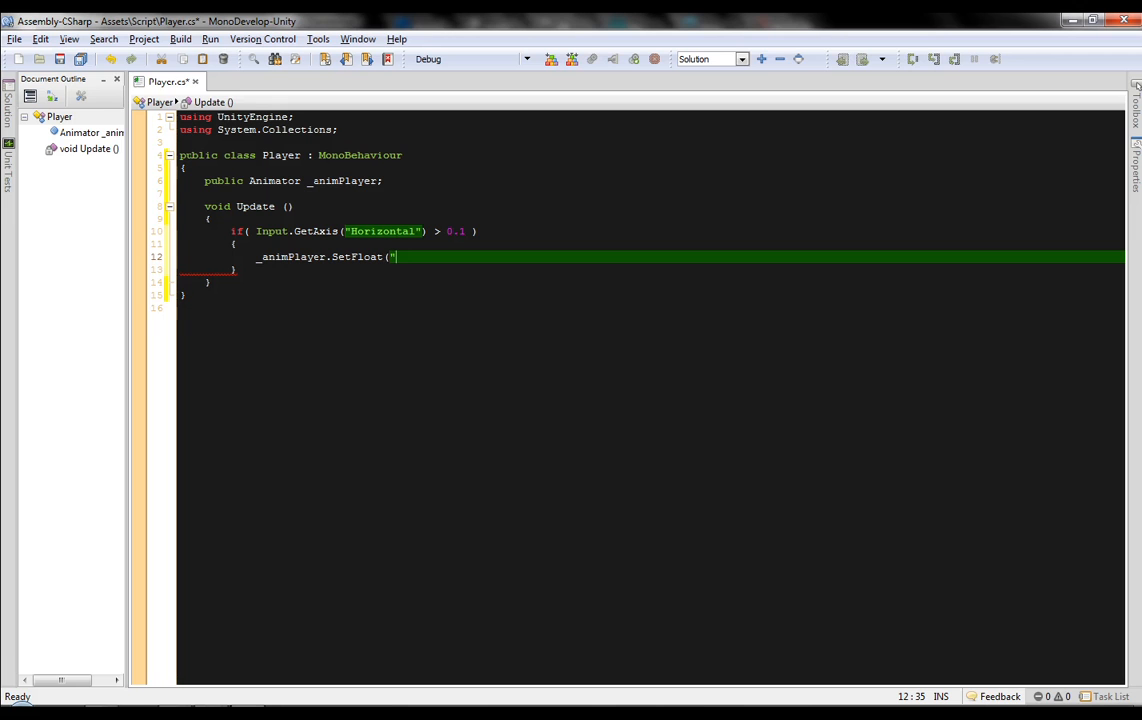
type("alk\"")
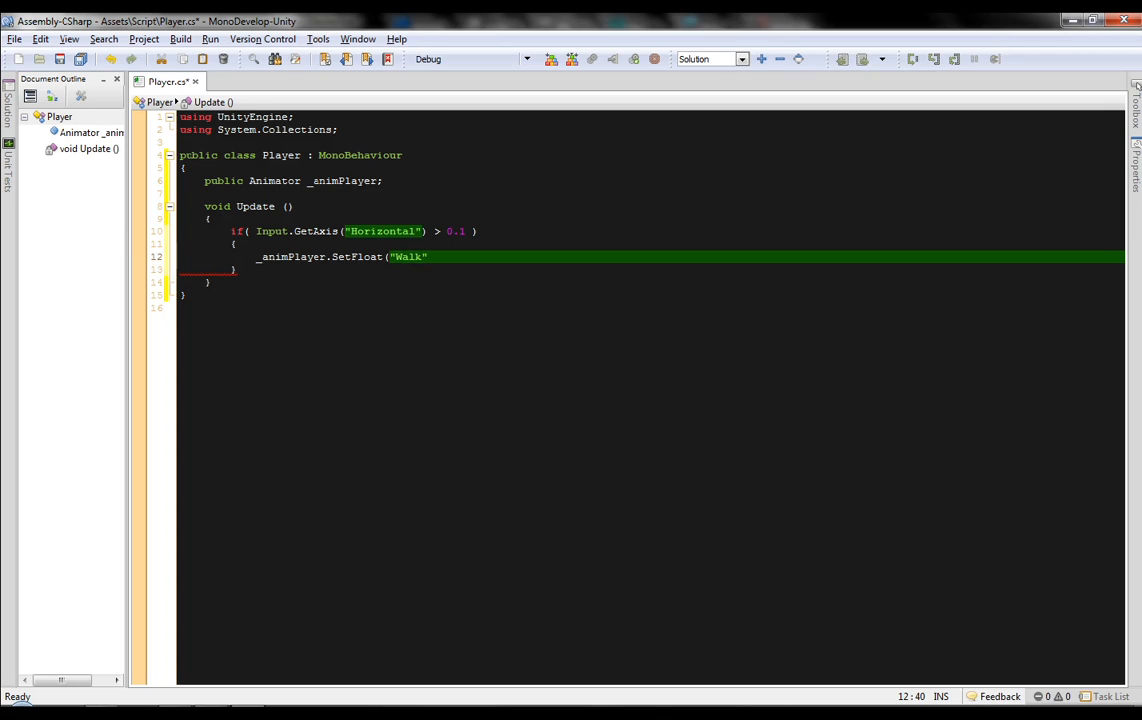
type(",")
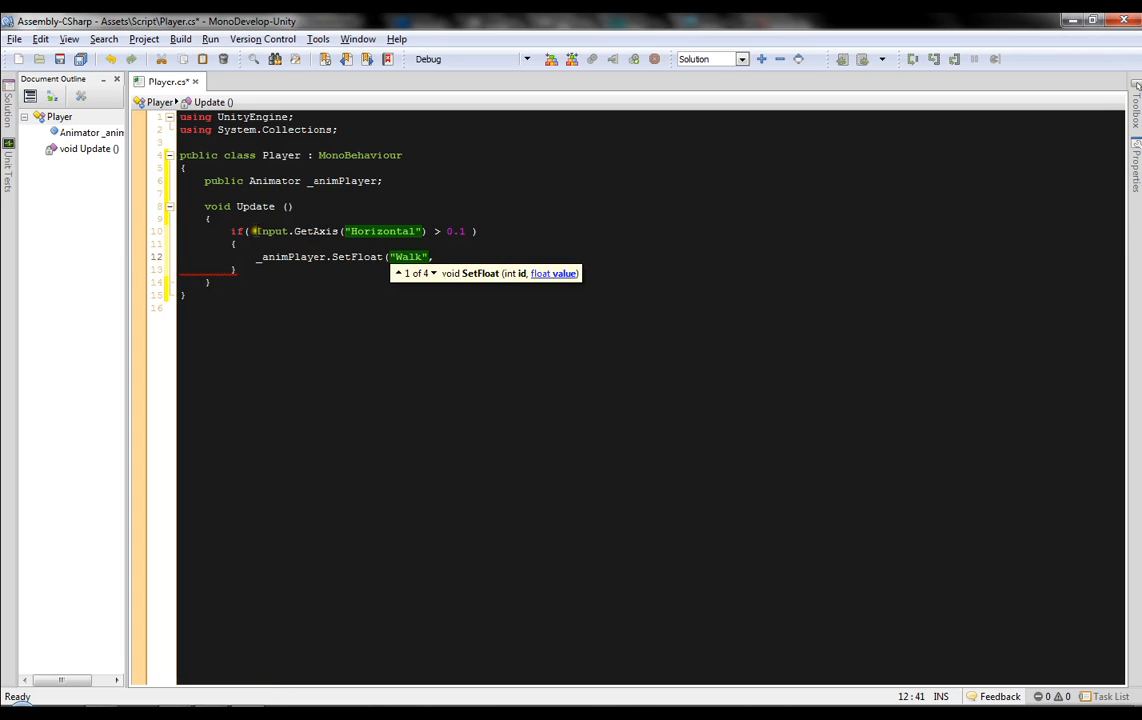
Step: Declare a public float variable named _axisH below the _animPlayer declaration
left_click_drag(256, 231, 428, 231)
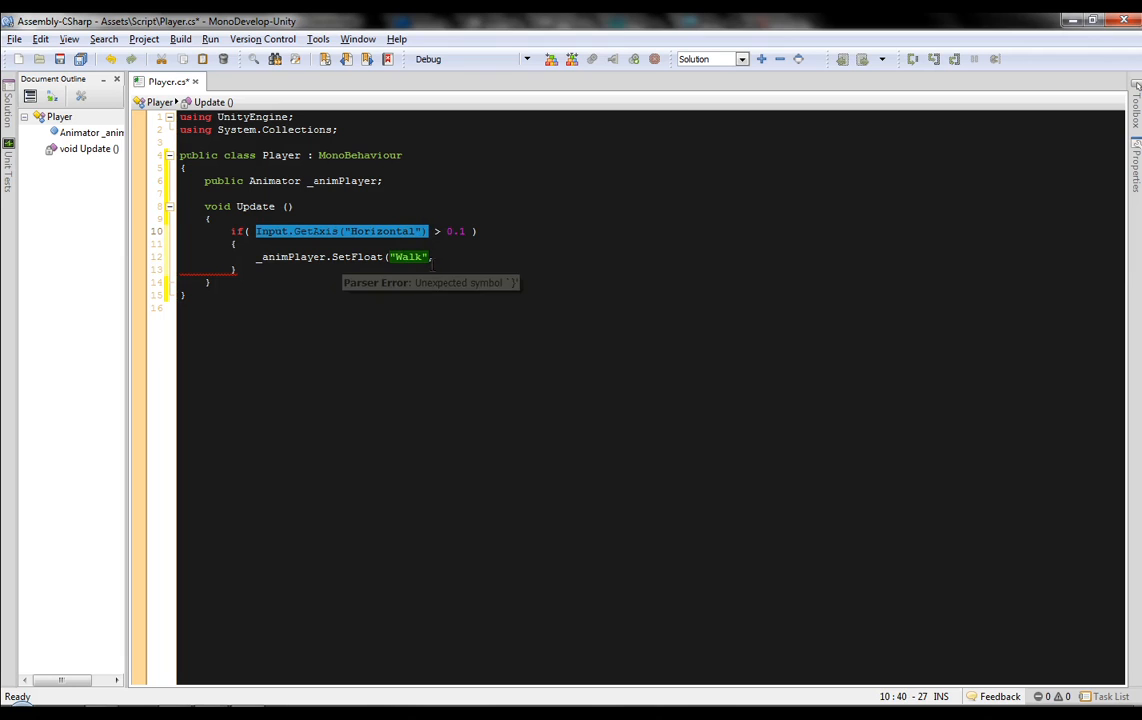
left_click(404, 181)
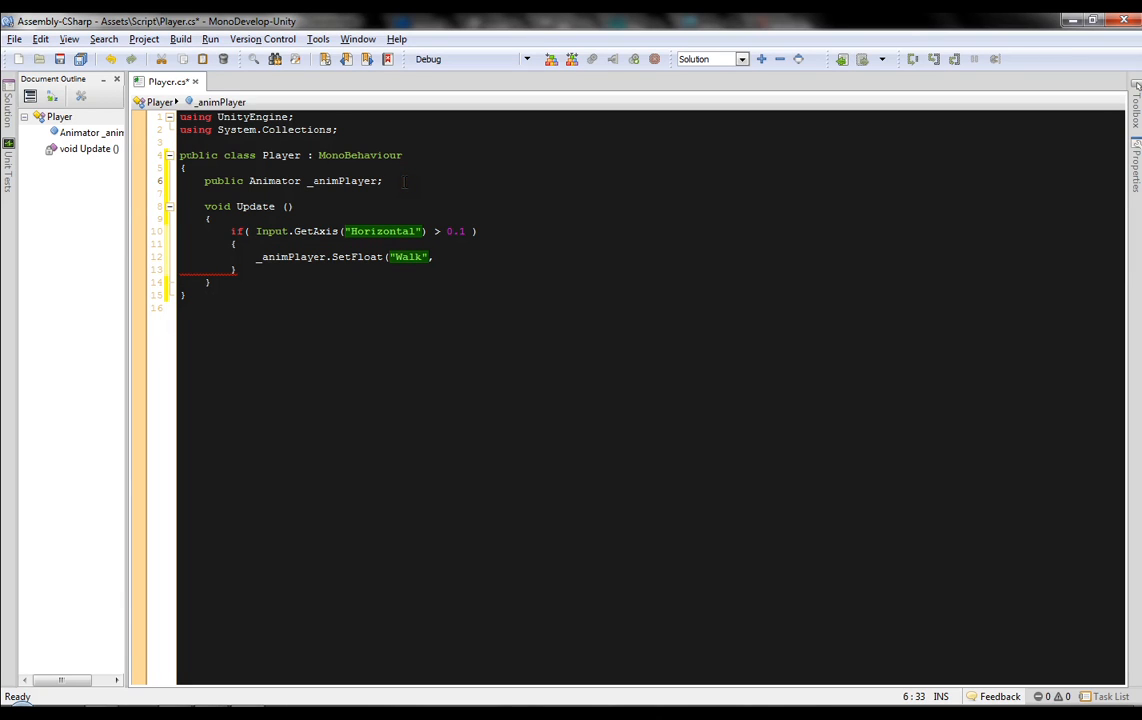
key("Return")
type("pu")
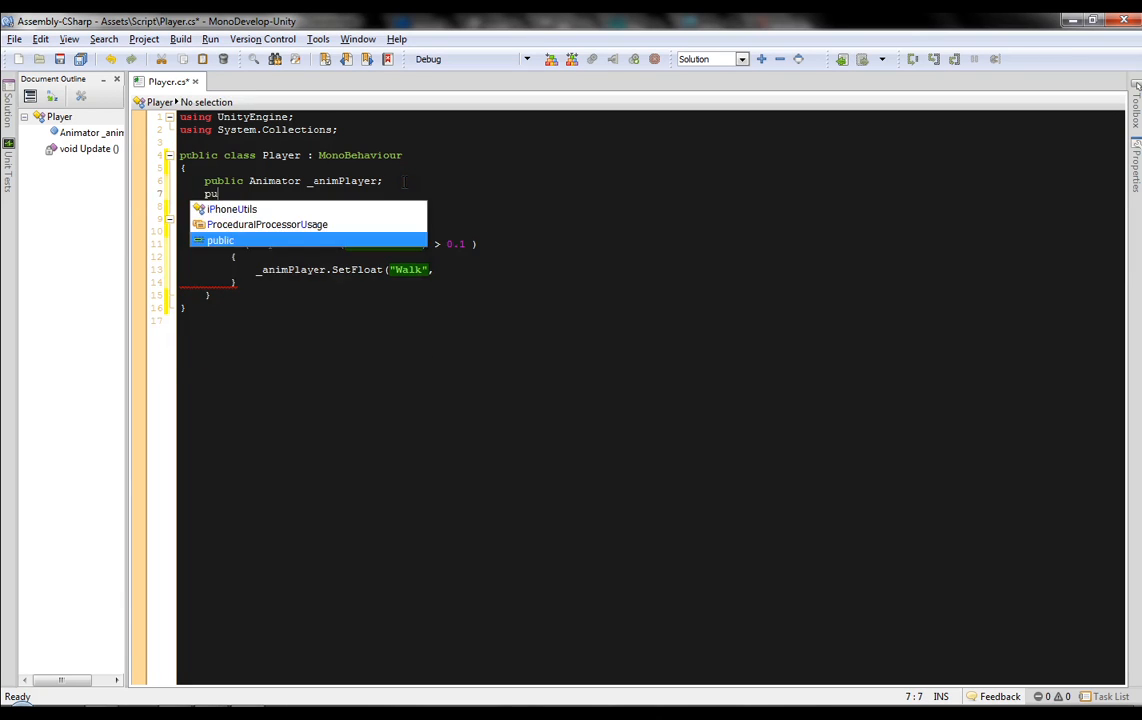
type("blic")
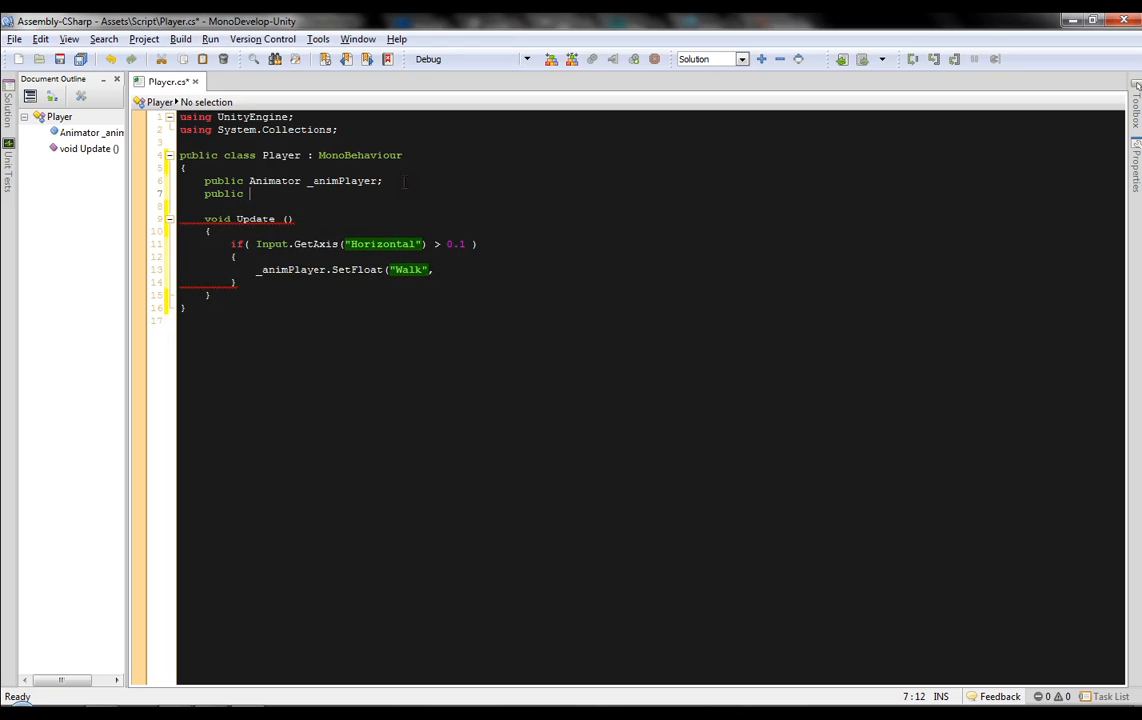
type(" float _axisH")
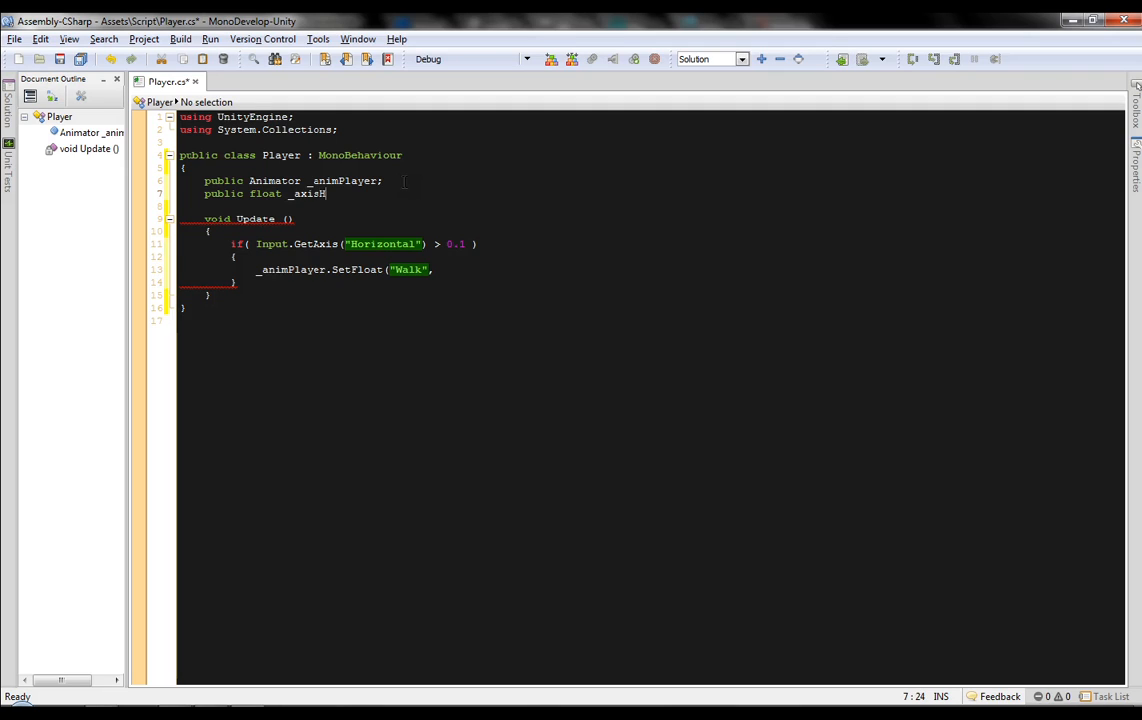
type(";")
Step: Add a line at the start of Update, above the if statement, that begins assigning an Input value to _axisH
left_click(273, 231)
key("Return")
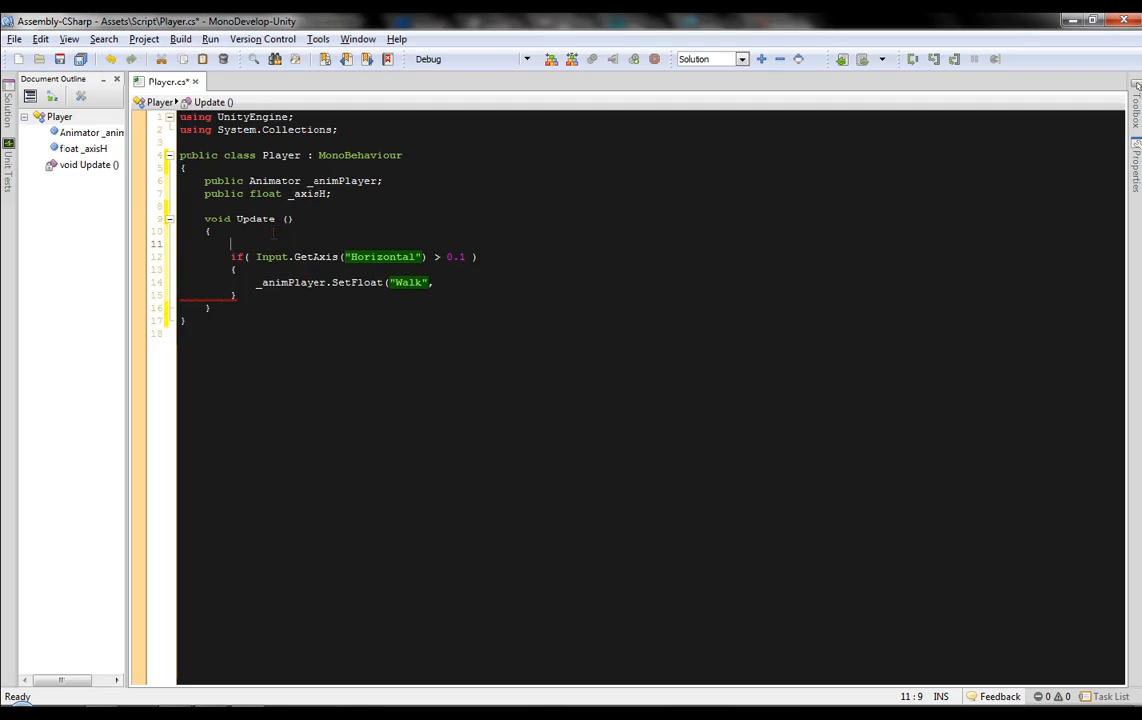
type("_")
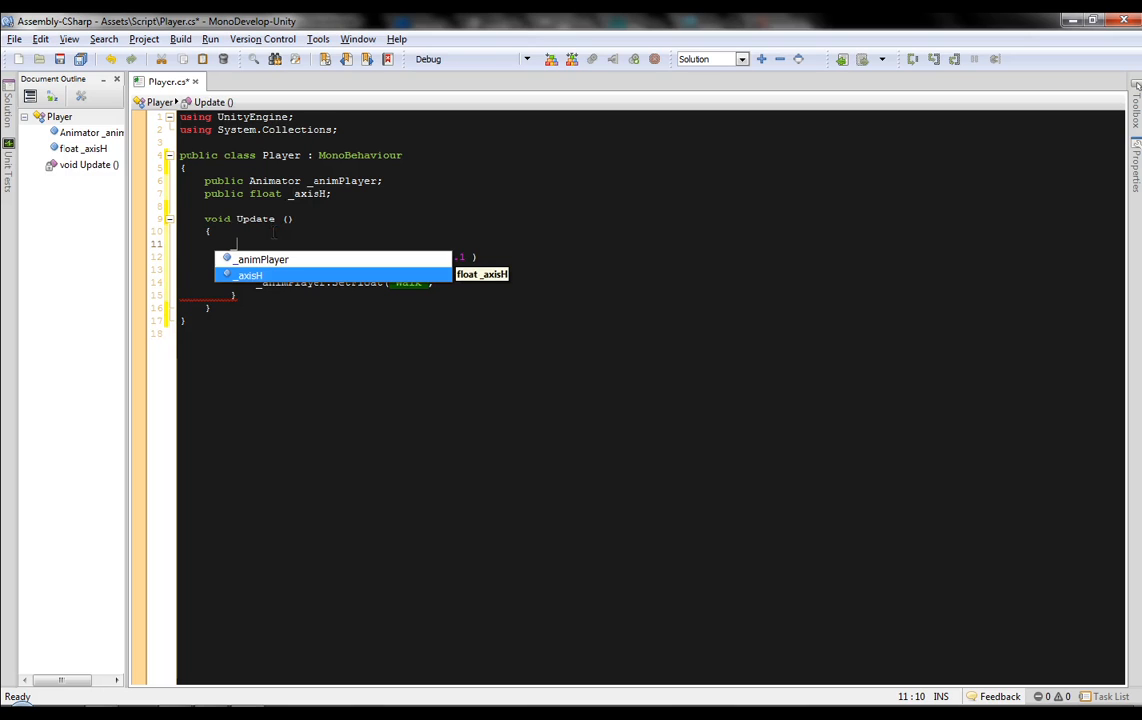
key("Return")
type("= Input")
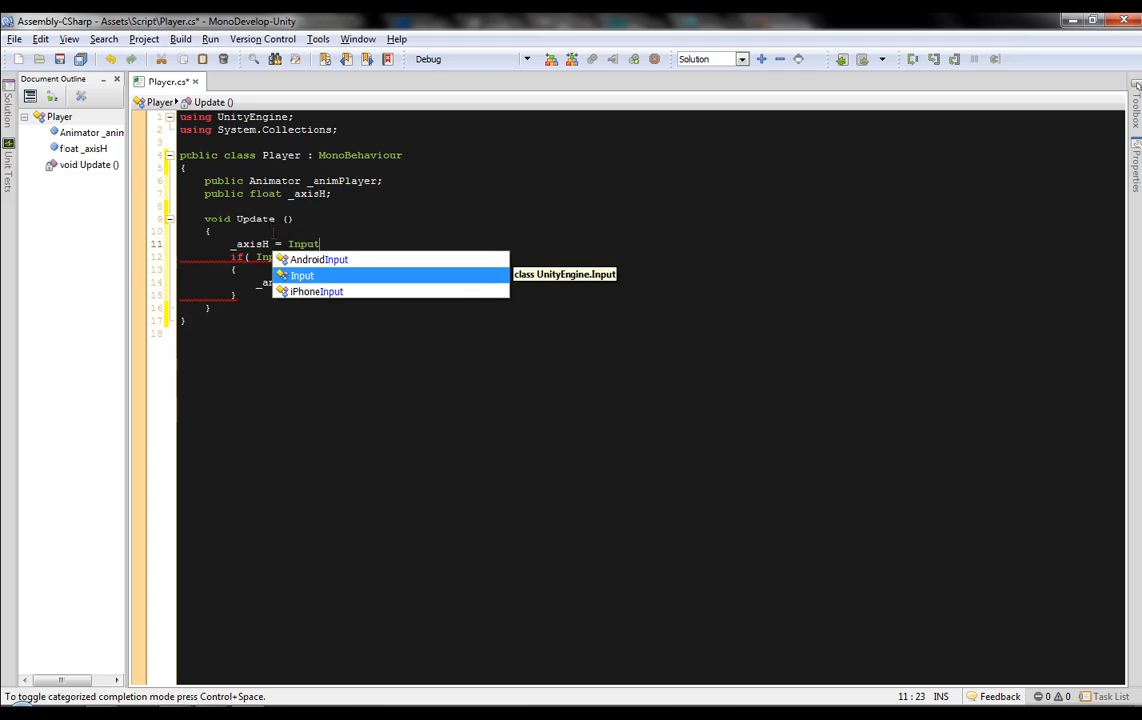
type(".get")
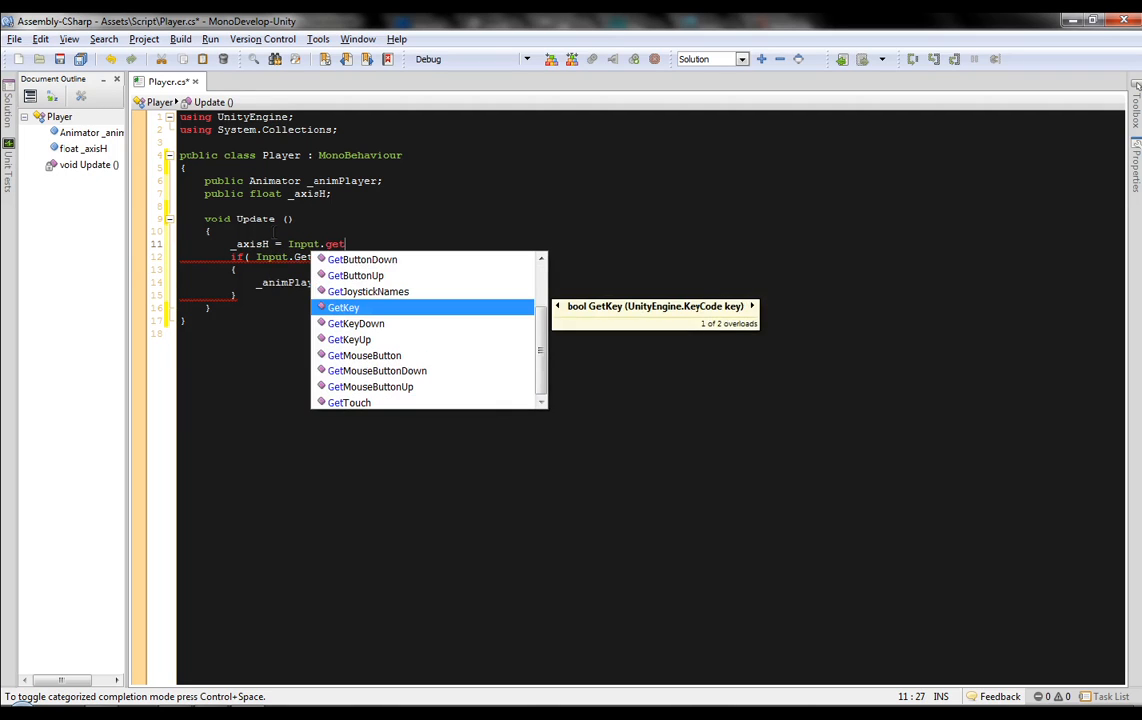
key("Escape")
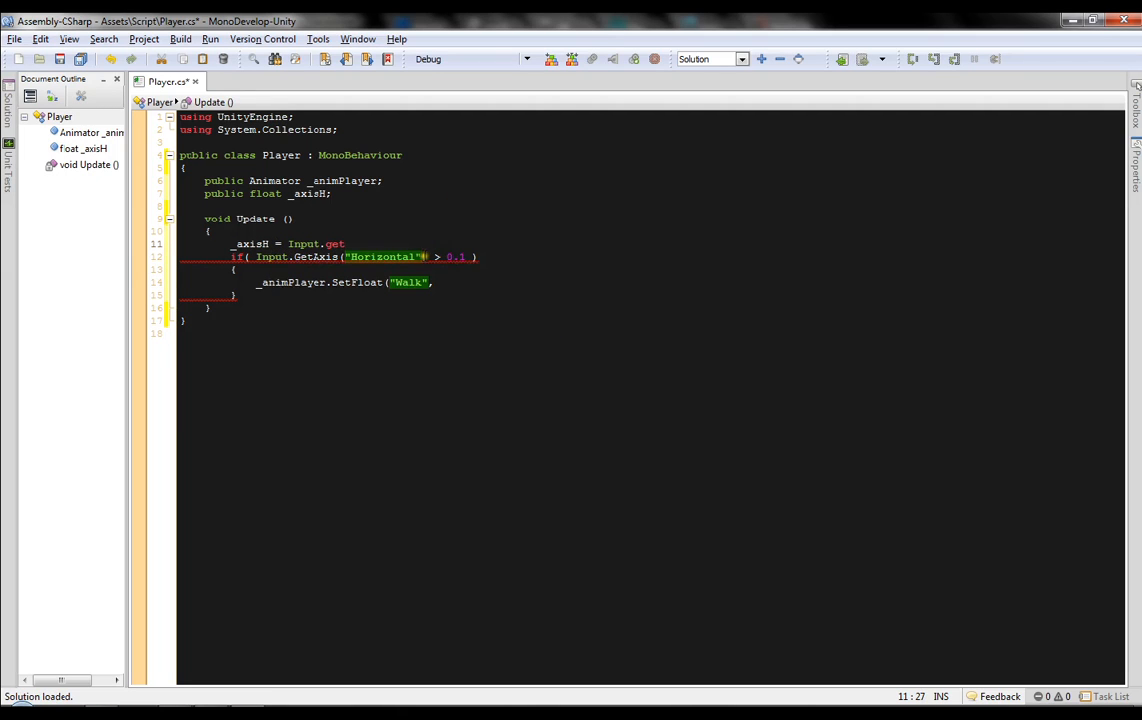
Step: Complete the _axisH assignment with Input.GetAxis("Horizontal") copied from the if condition, ending it with a semicolon
left_click(427, 257)
key("ctrl+shift+Left")
key("ctrl+shift+Left")
key("ctrl+shift+Left")
key("ctrl+shift+Left")
key("ctrl+shift+Left")
key("ctrl+shift+Left")
key("ctrl+c")
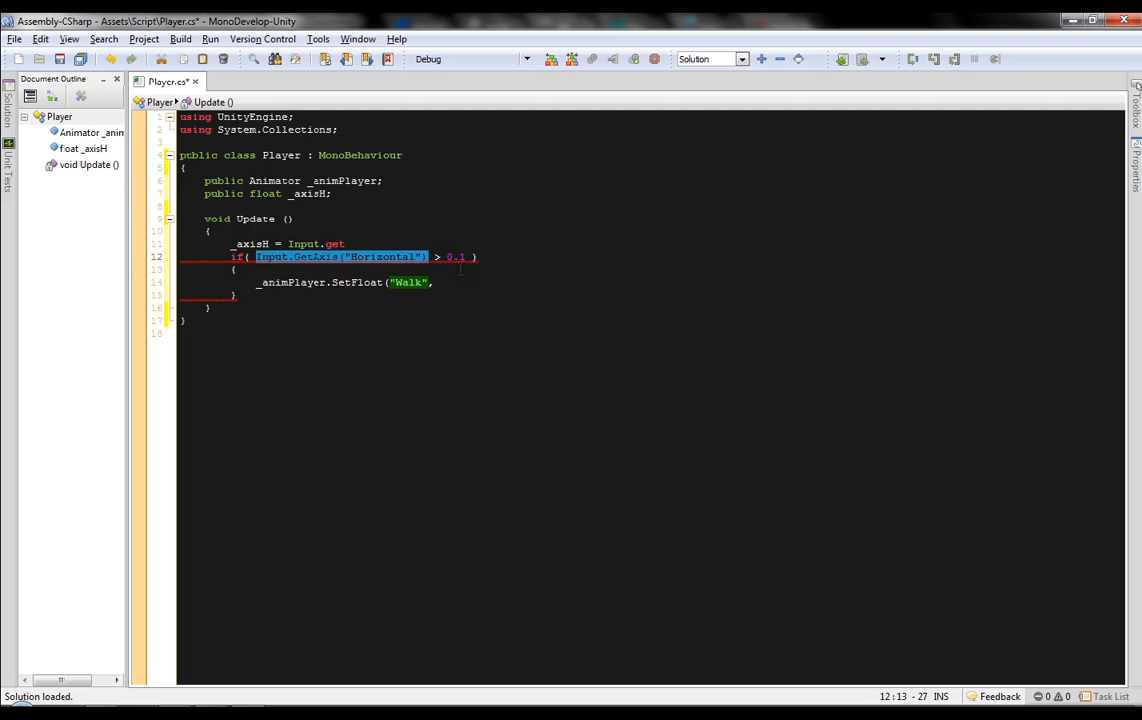
left_click(404, 245)
key("ctrl+shift+Left")
key("ctrl+shift+Left")
key("ctrl+shift+Left")
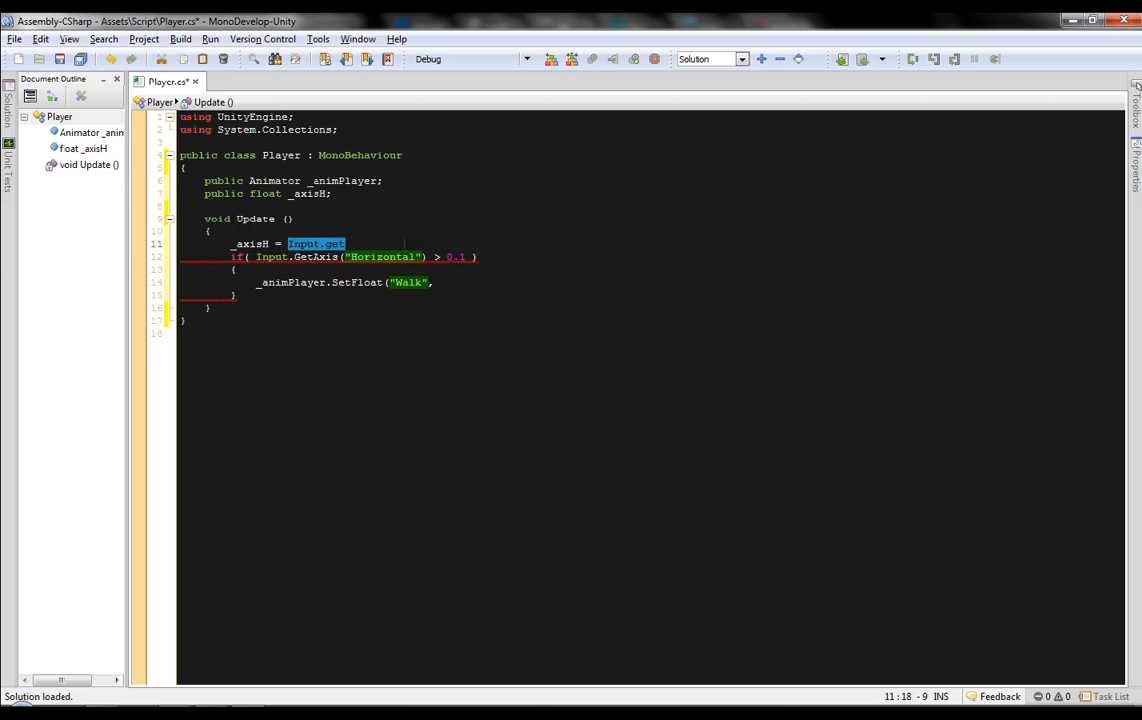
key("ctrl+v")
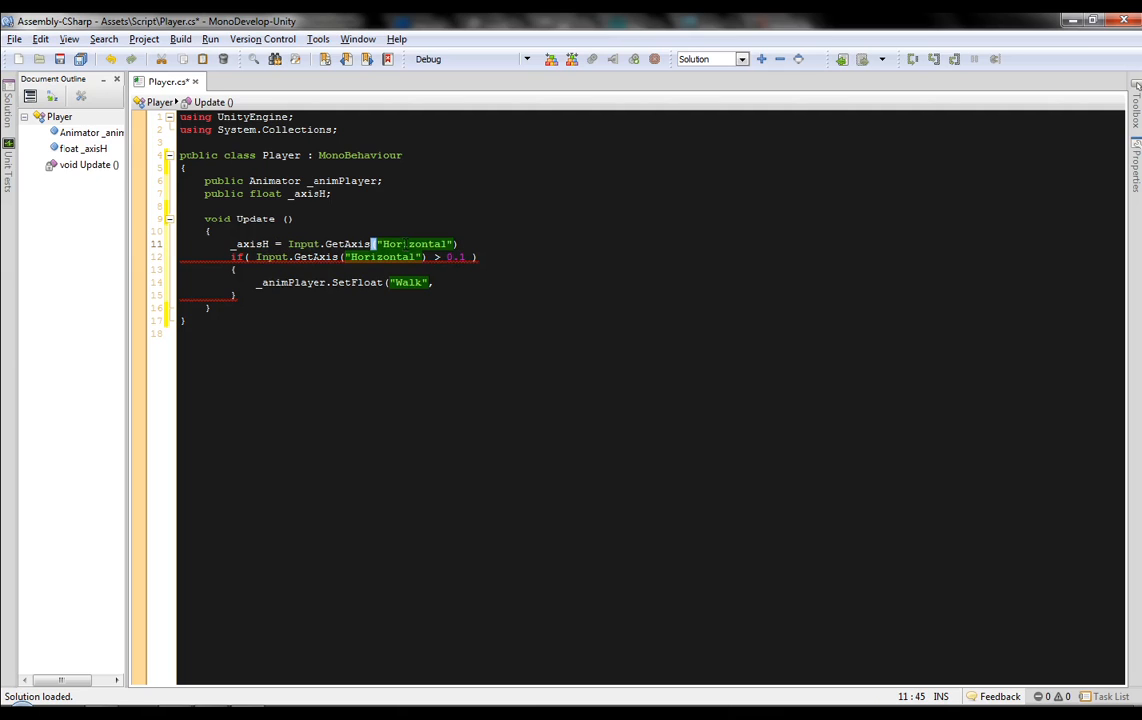
type(";")
Step: Replace Input.GetAxis("Horizontal") in the if condition with _axisH
key("Down")
key("Left")
key("Left")
key("Left")
key("Left")
key("Left")
key("Left")
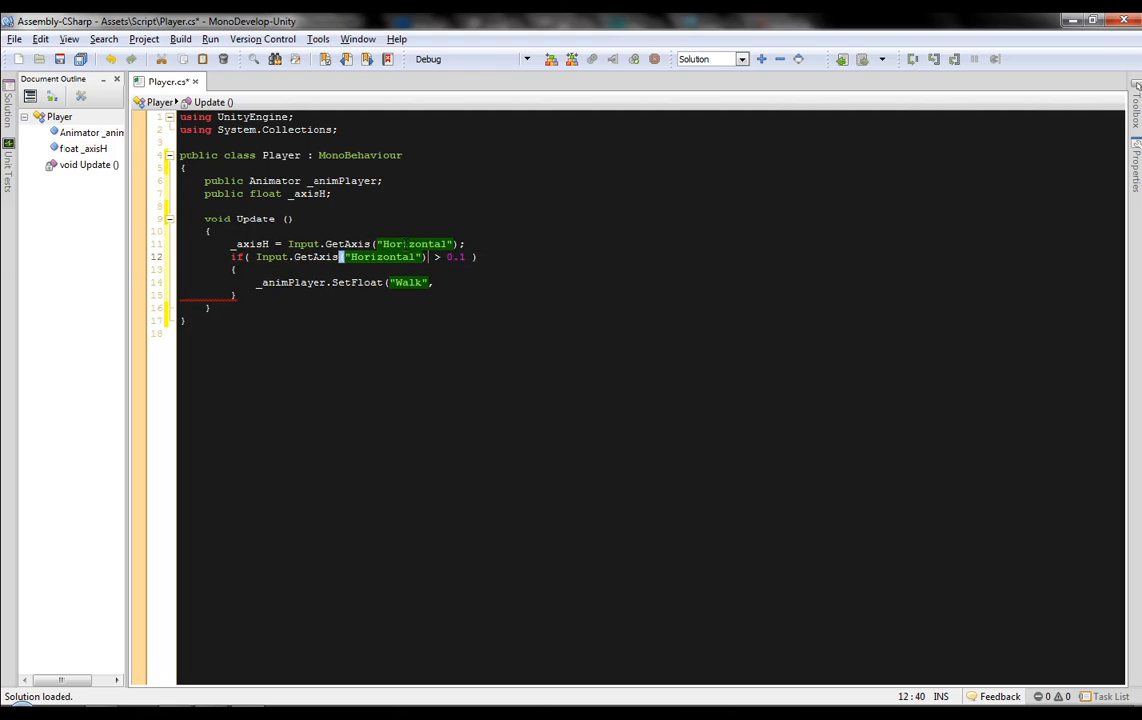
key("ctrl+shift+Left")
key("ctrl+shift+Left")
key("ctrl+shift+Left")
key("ctrl+shift+Left")
key("ctrl+shift+Left")
key("ctrl+shift+Left")
type("_ax")
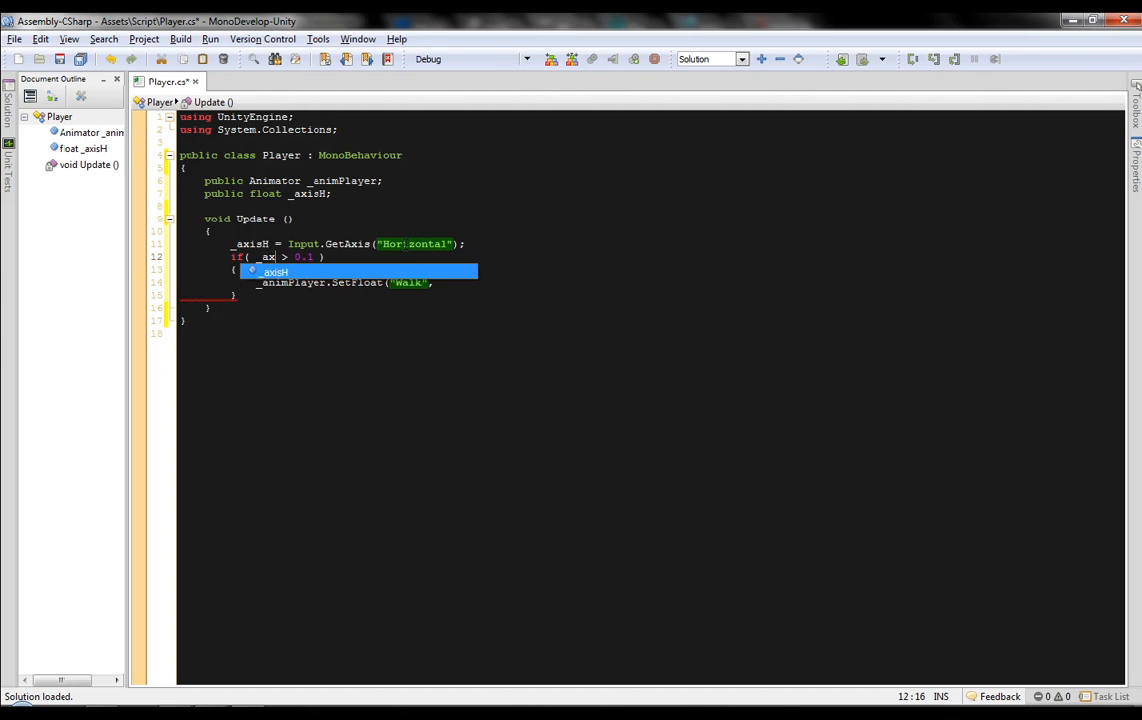
key("Return")
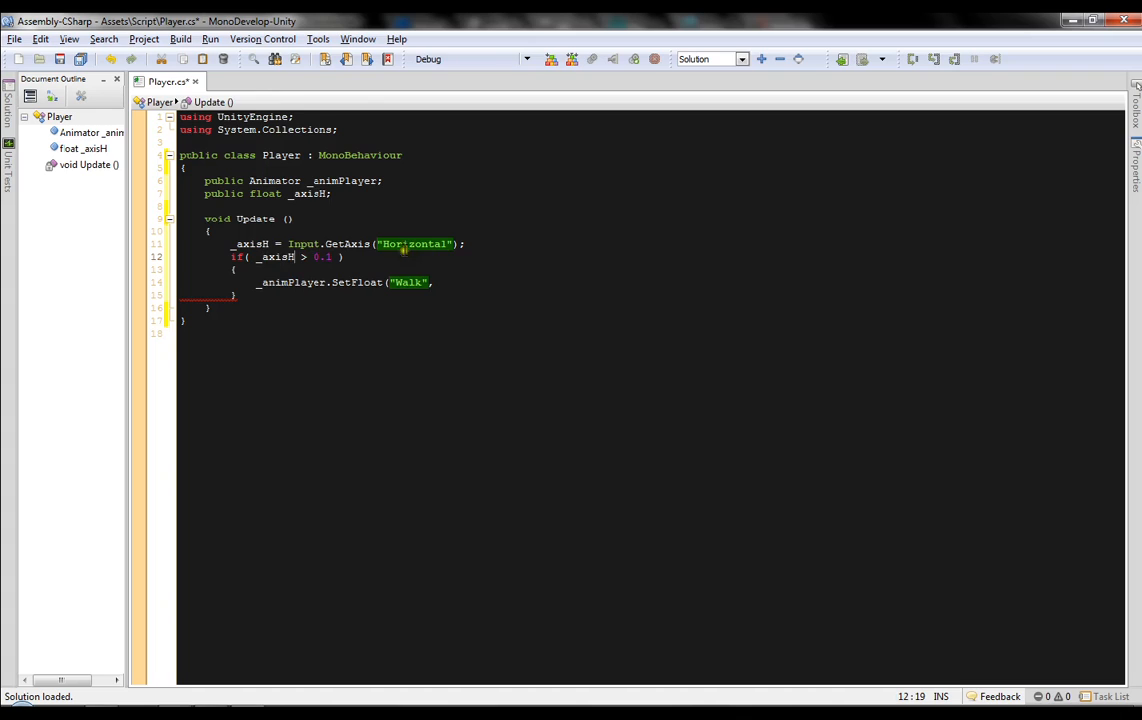
Step: Finish the SetFloat("Walk", ...) call with _axisH as its second argument and save the script
left_click(450, 281)
type("_ax")
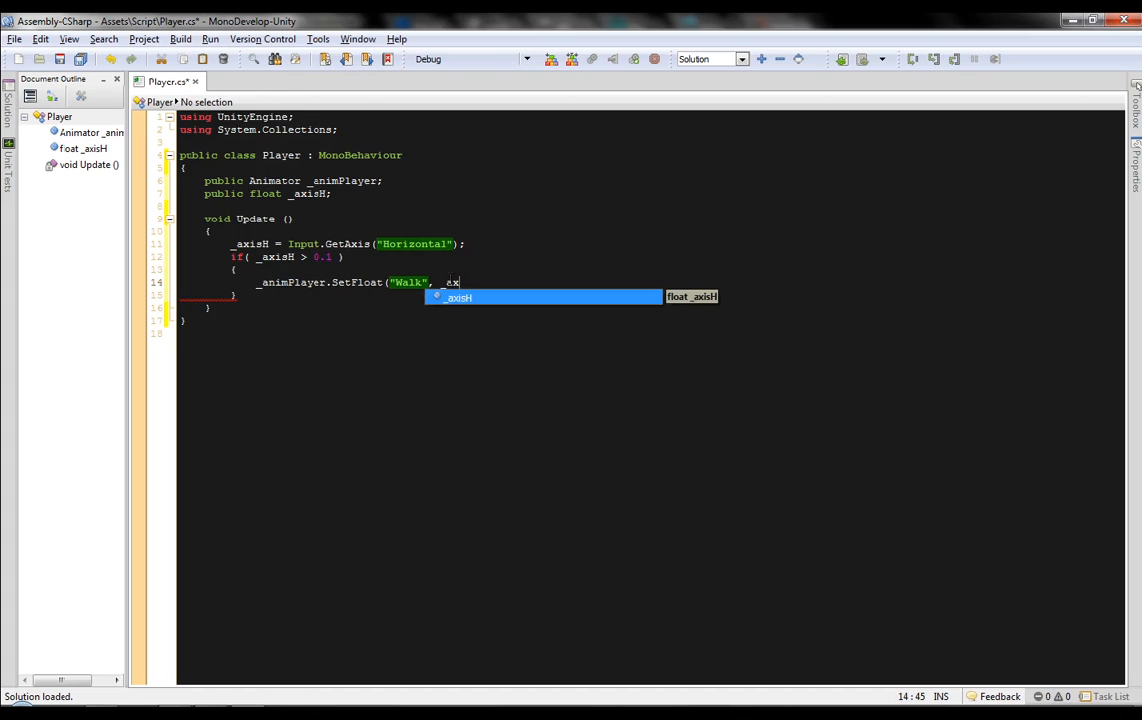
key("Return")
type(");")
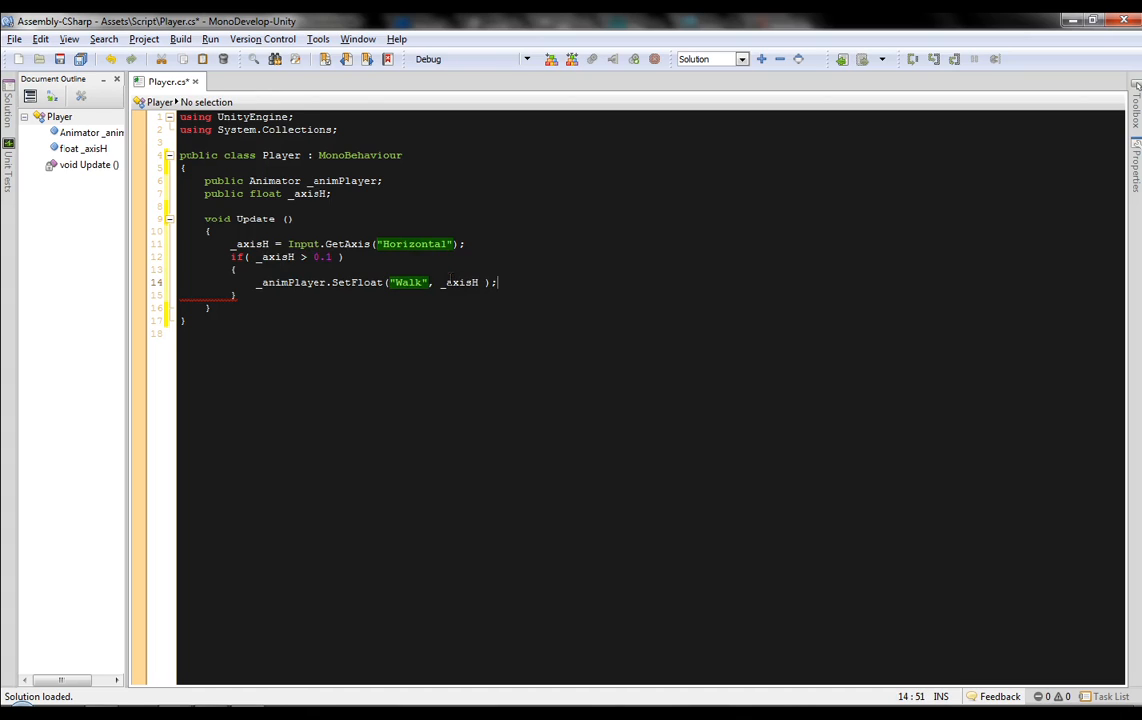
key("ctrl+s")
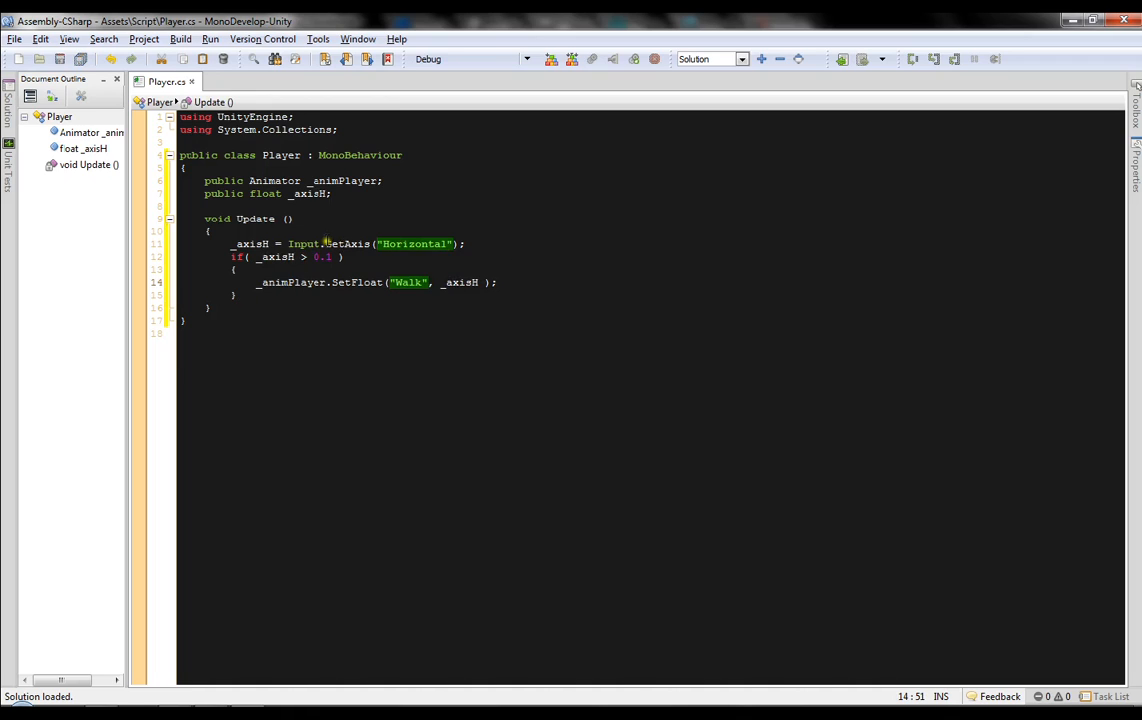
Step: Look at the Animator state machine in Unity, return to Player.cs in MonoDevelop and add an empty line after the if block
left_click(268, 290)
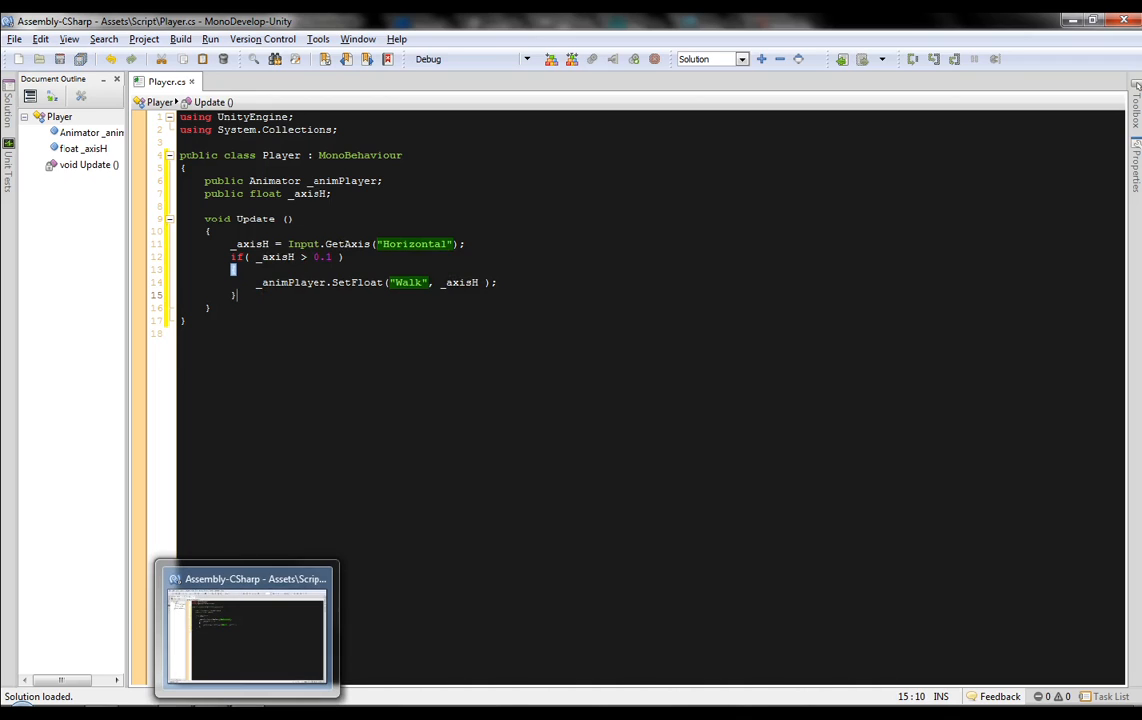
left_click(247, 707)
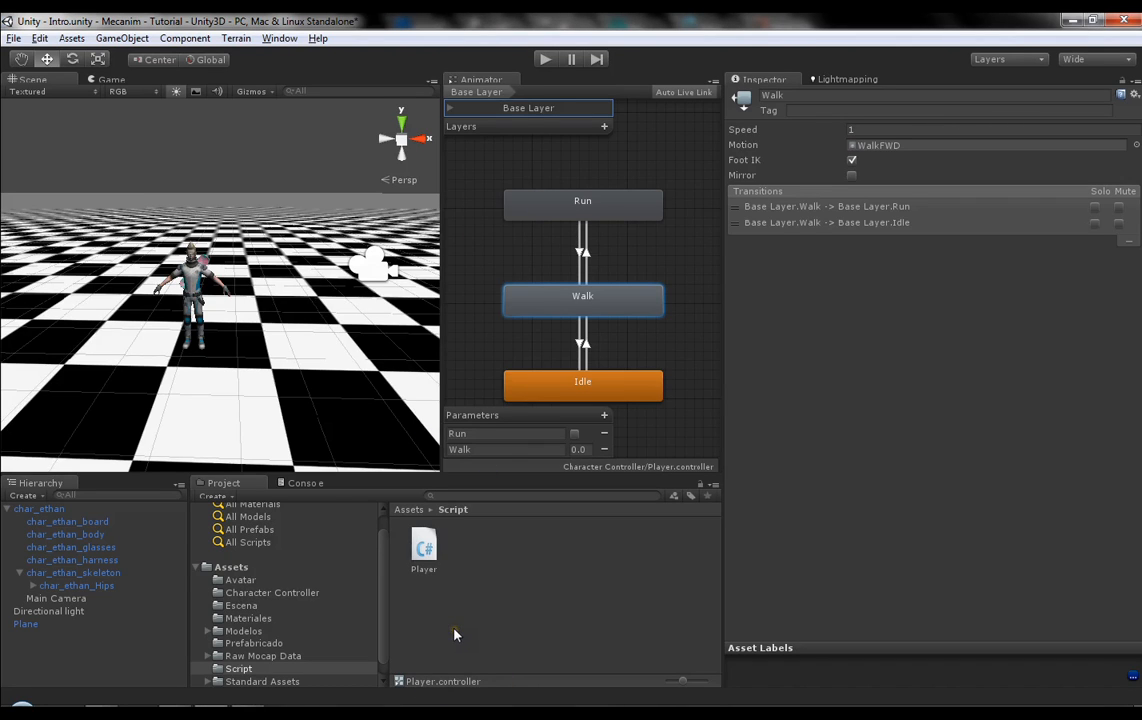
left_click(247, 707)
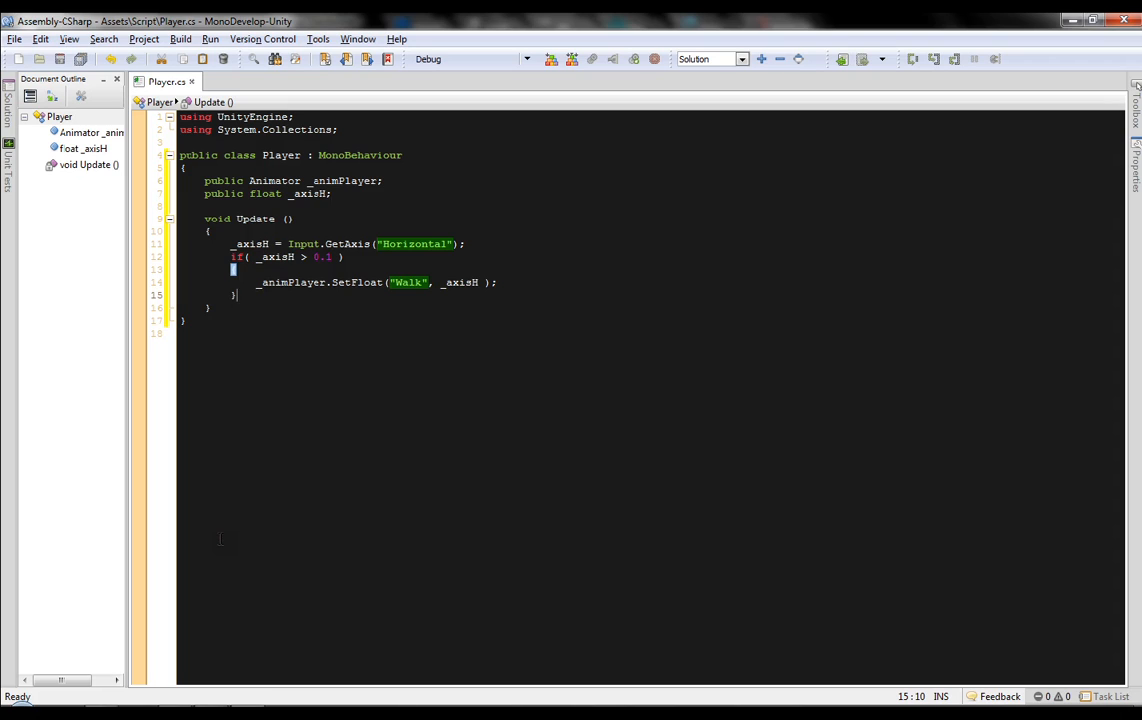
key("Return")
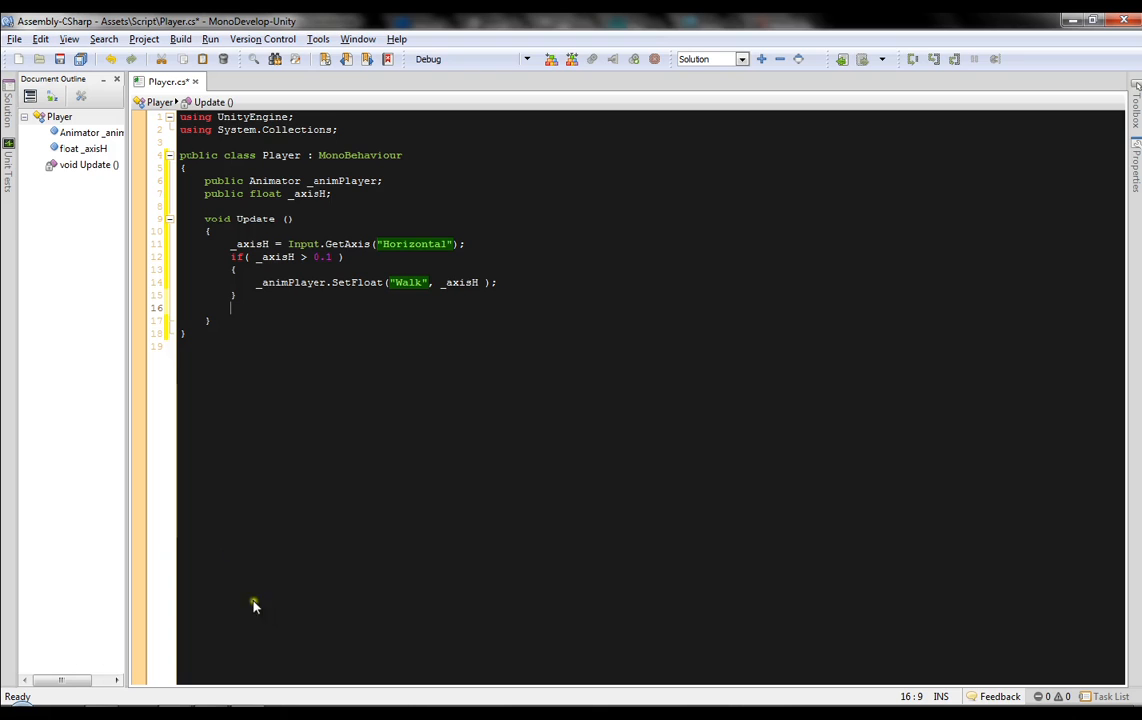
left_click(175, 714)
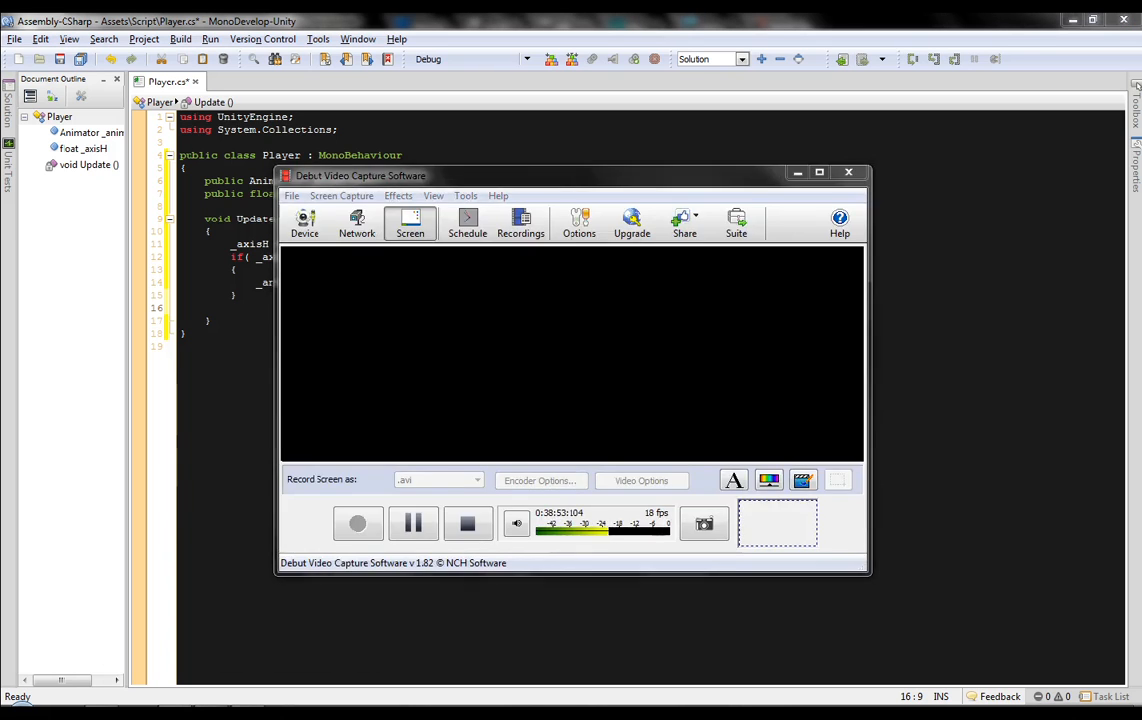
left_click(175, 714)
left_click(175, 714)
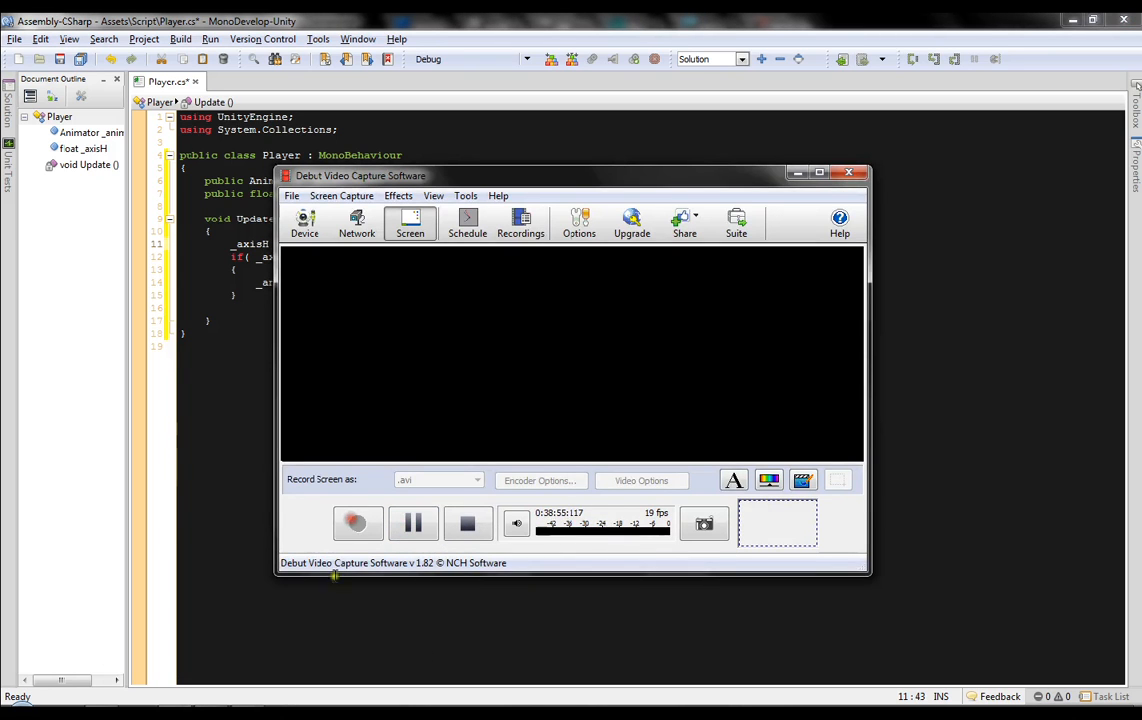
Step: Change the axis name in the Input.GetAxis call from "Horizontal" to "Vertical"
left_click(785, 176)
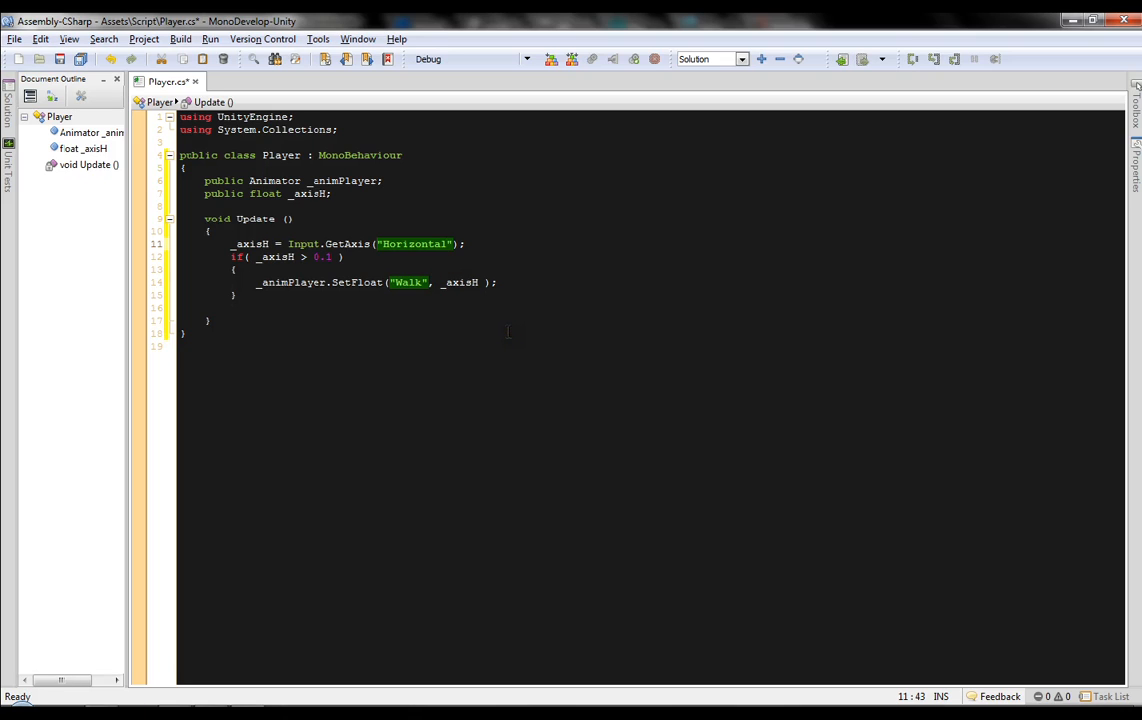
key("ctrl+shift+Left")
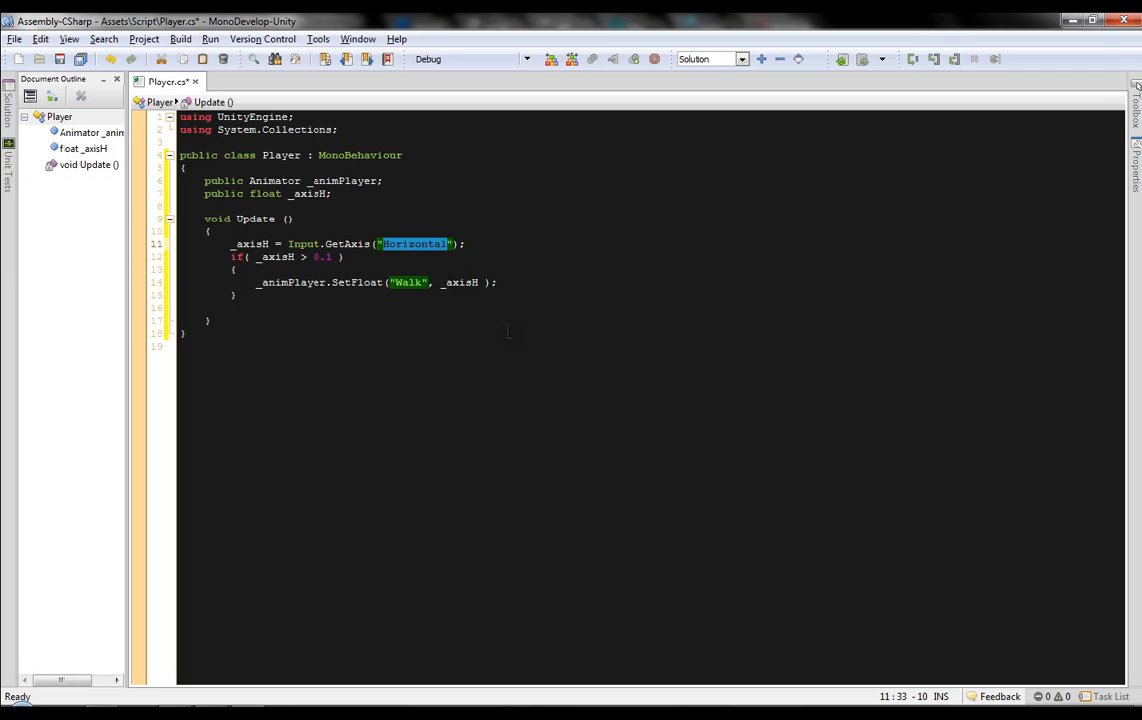
type("Vert")
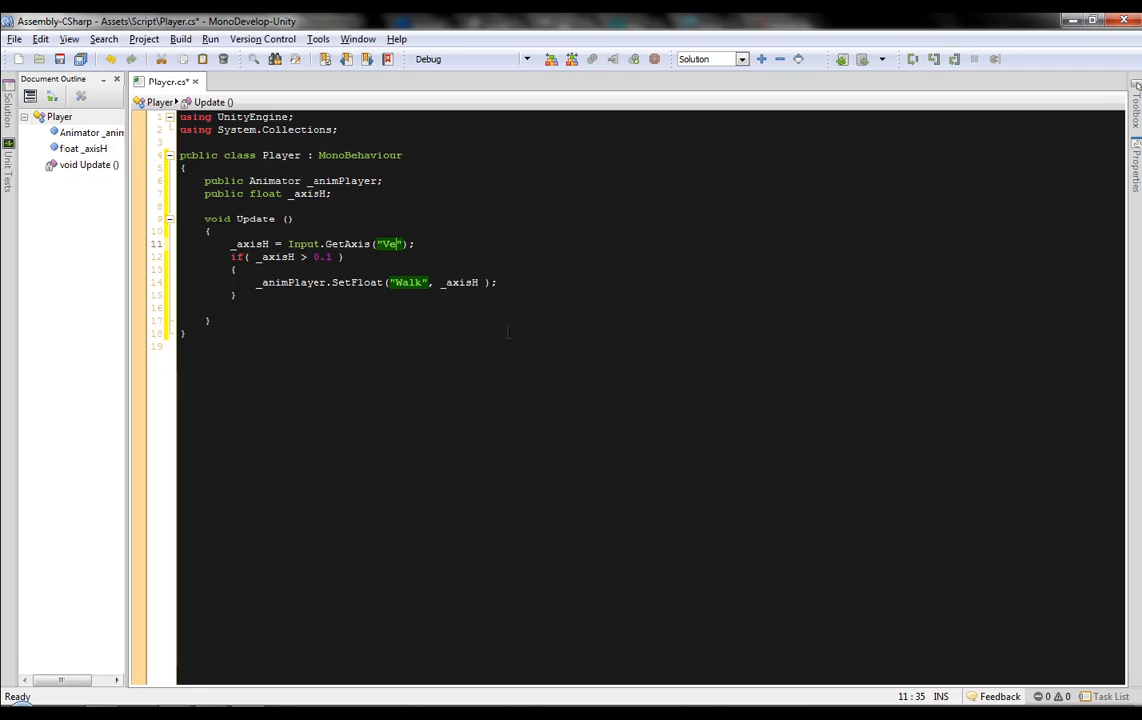
type("ical")
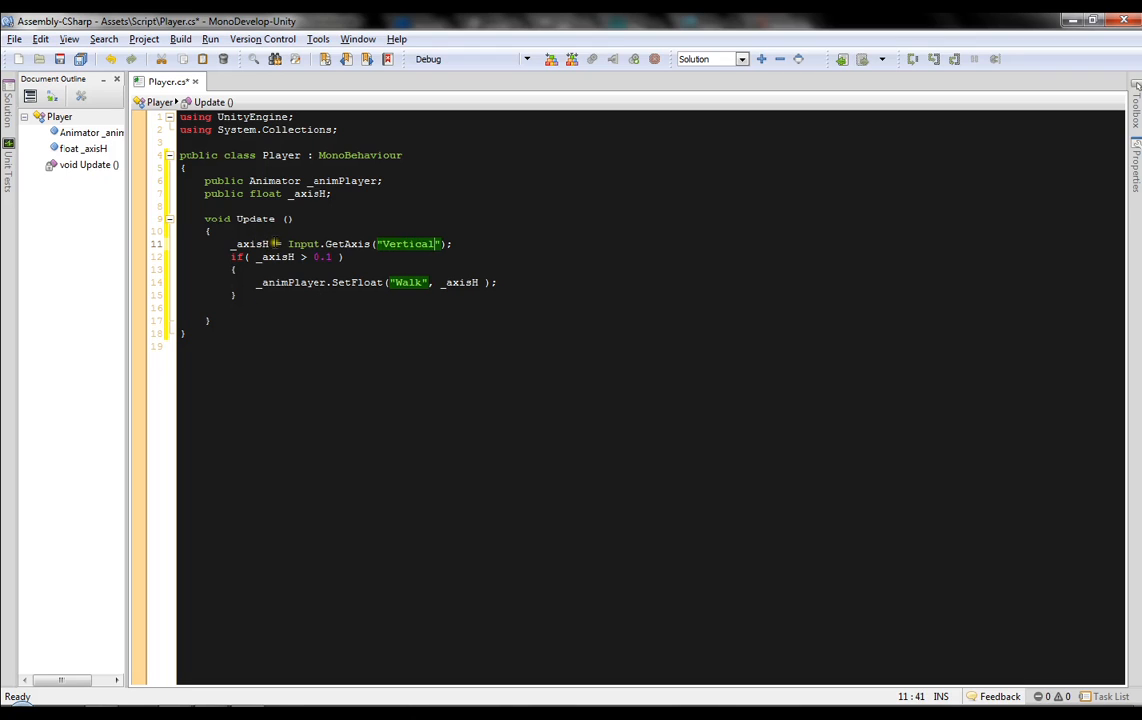
Step: Rename the float field _axisH to _axisY throughout Player.cs and save the script
left_click(312, 181)
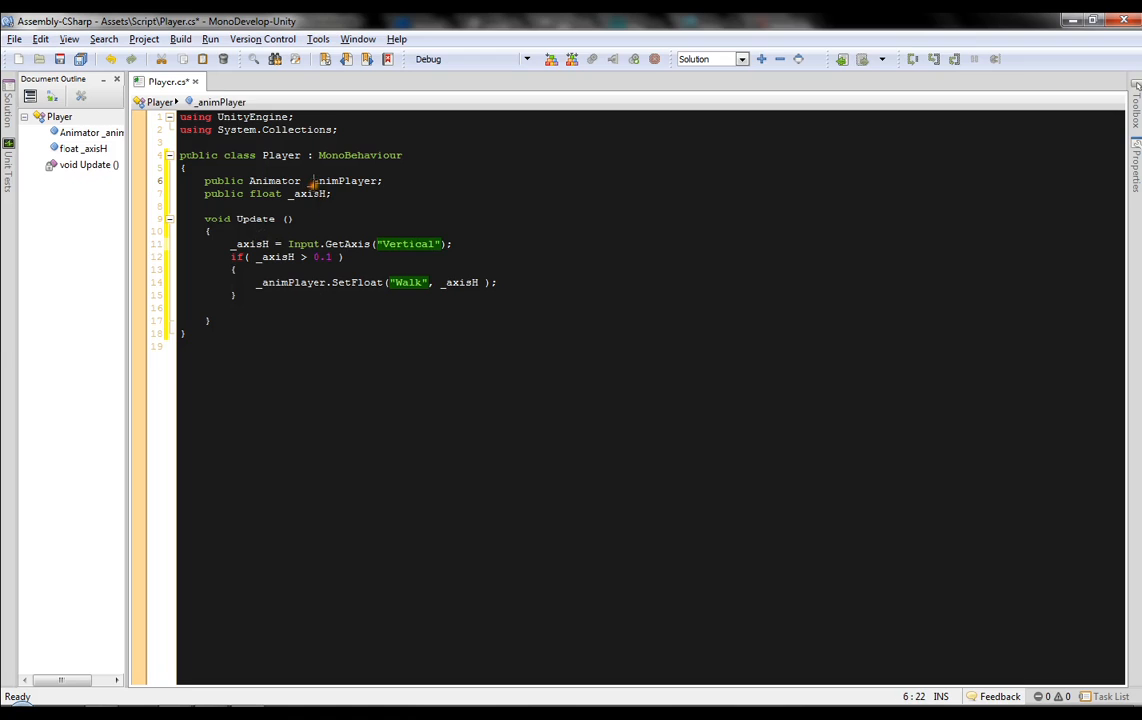
left_click(318, 194)
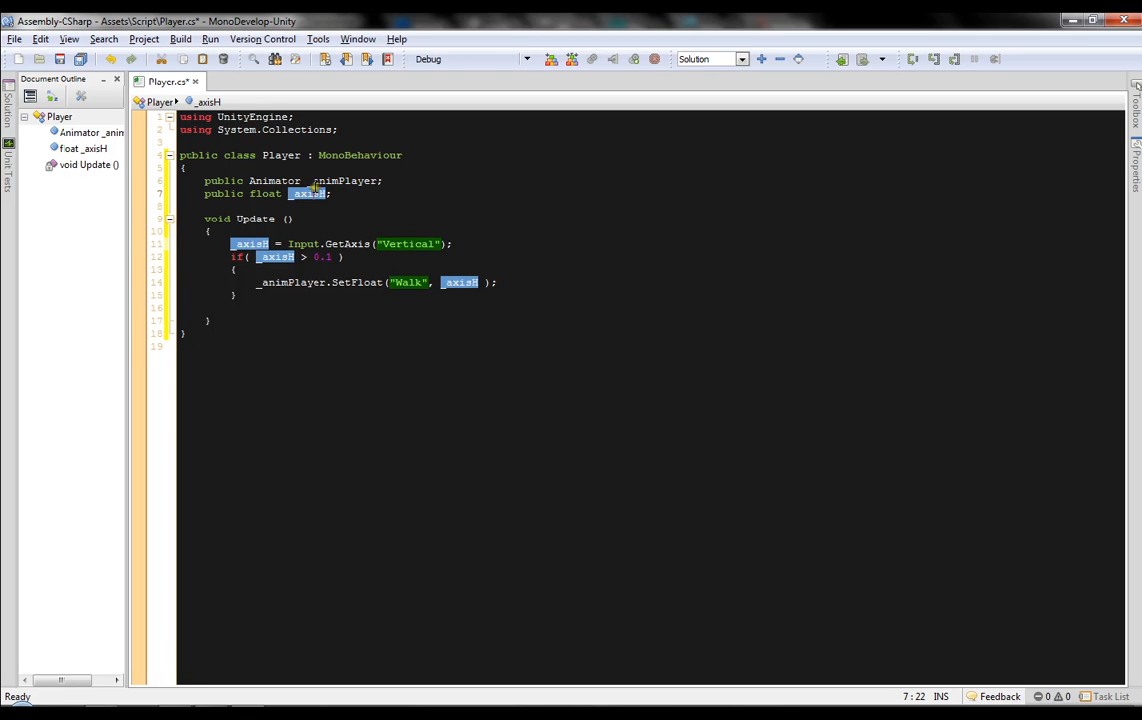
double_click(305, 193)
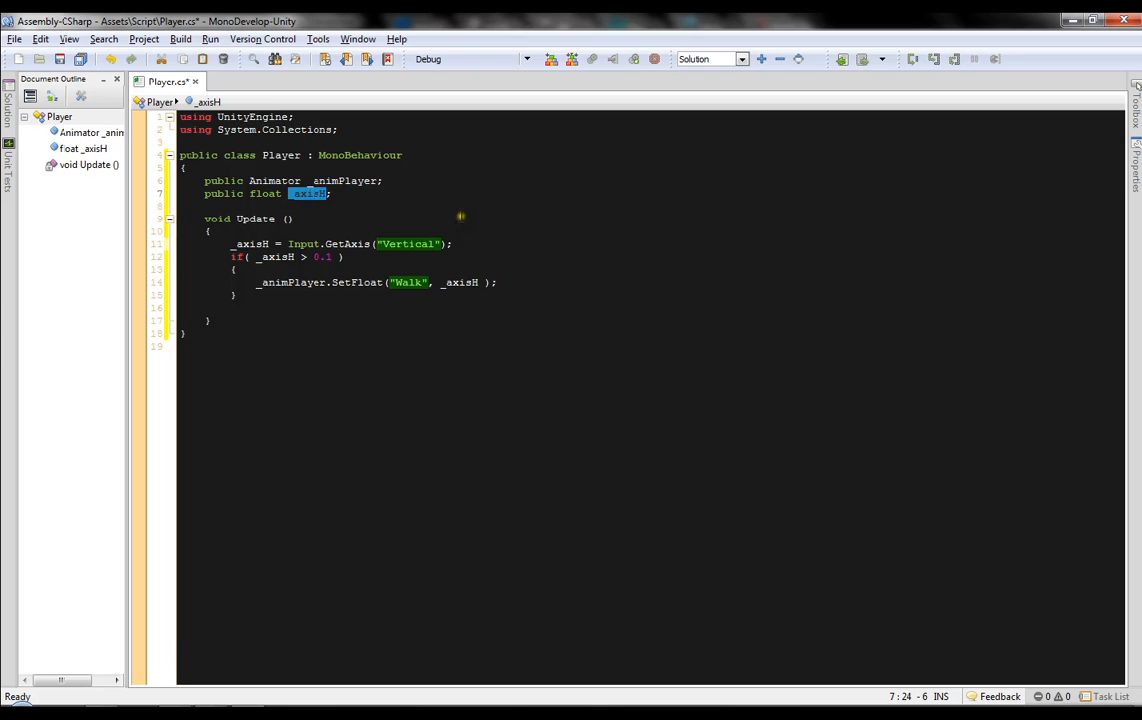
key("F2")
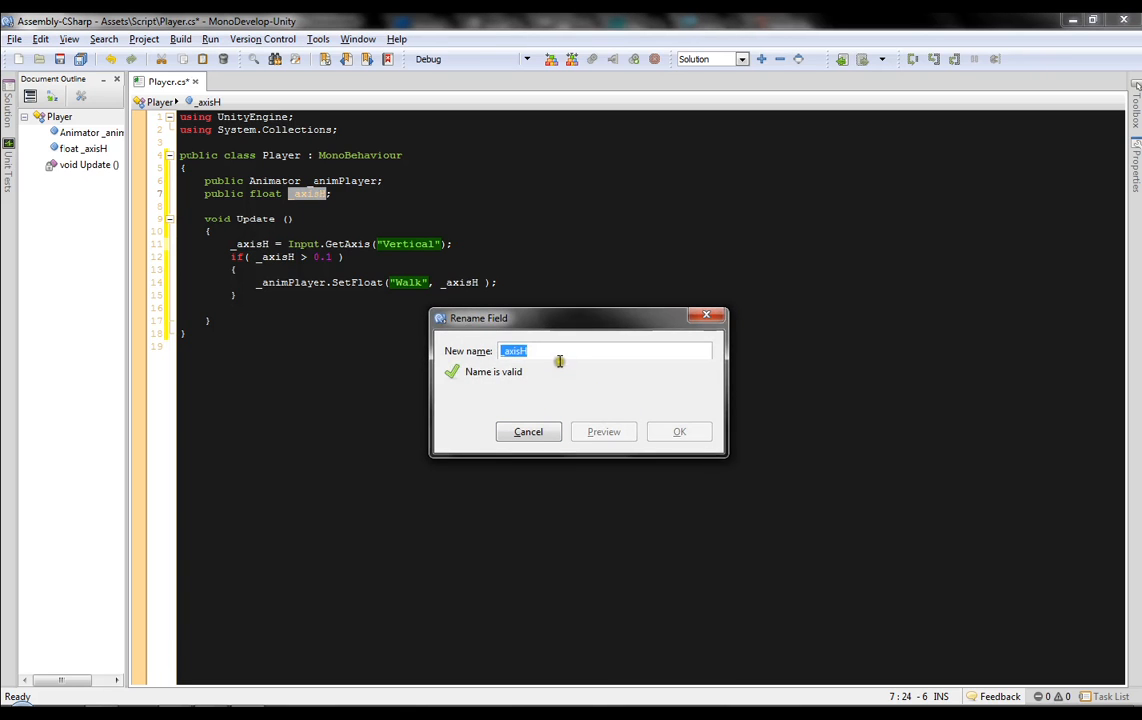
left_click(637, 354)
key("BackSpace")
type("Y")
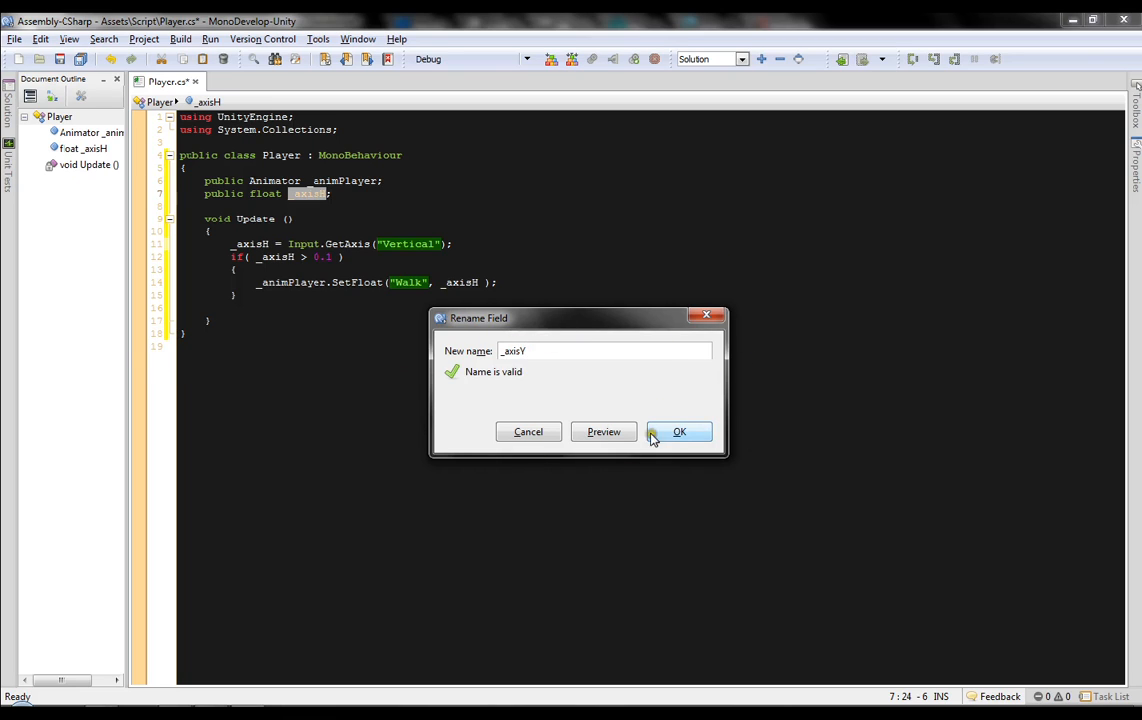
left_click(684, 431)
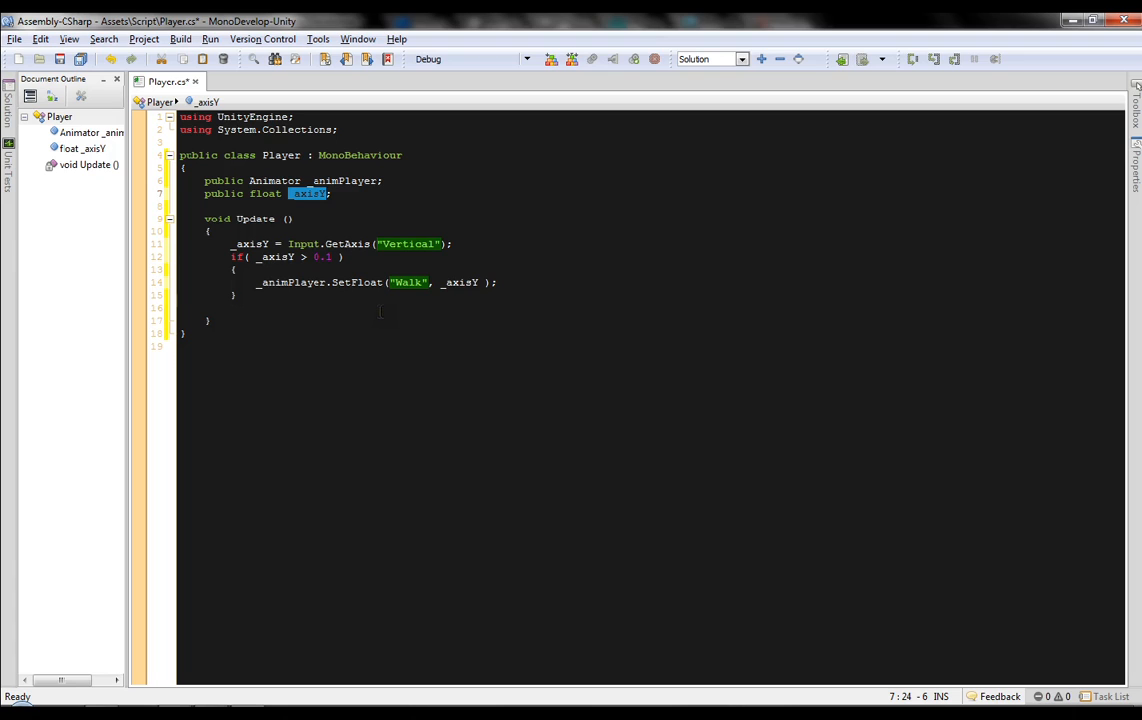
key("ctrl+s")
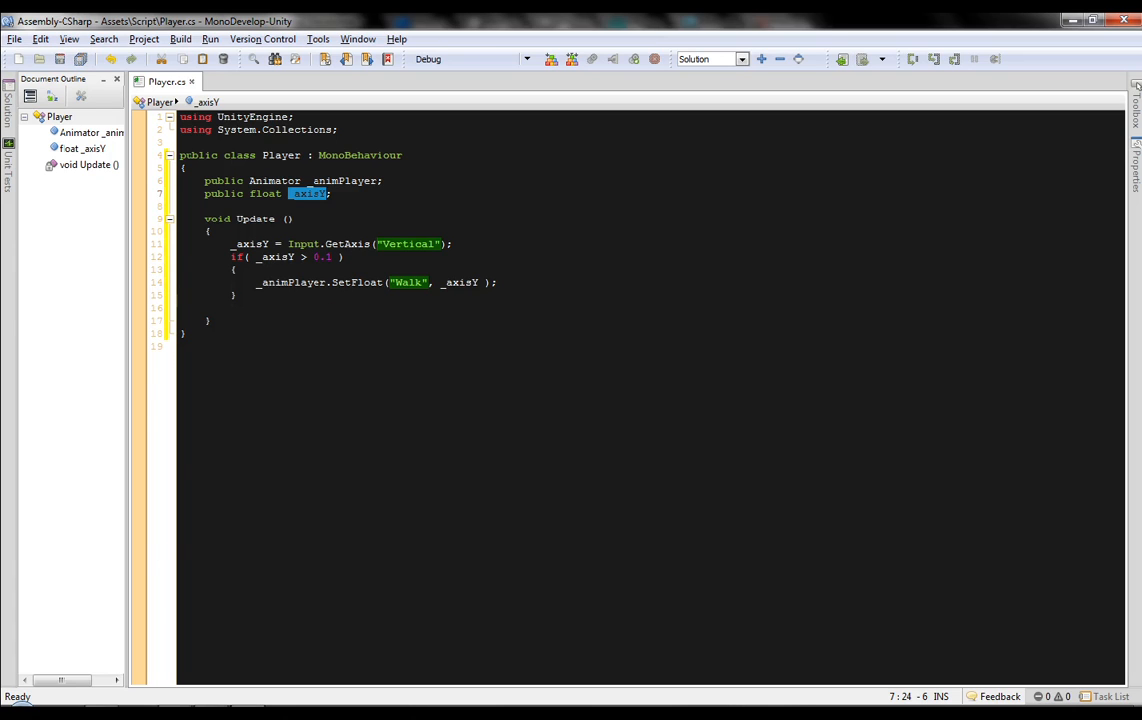
Step: Switch to Unity and assign char_ethan to the Player script's Anim Player field
key("alt+Tab")
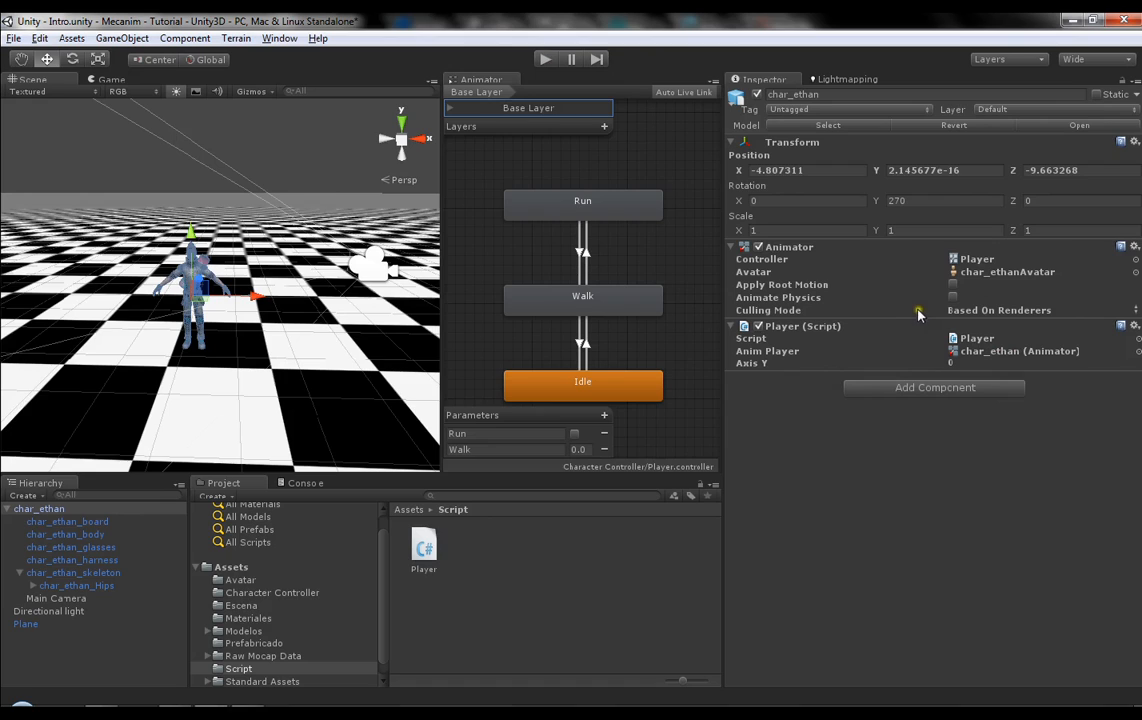
left_click(40, 510)
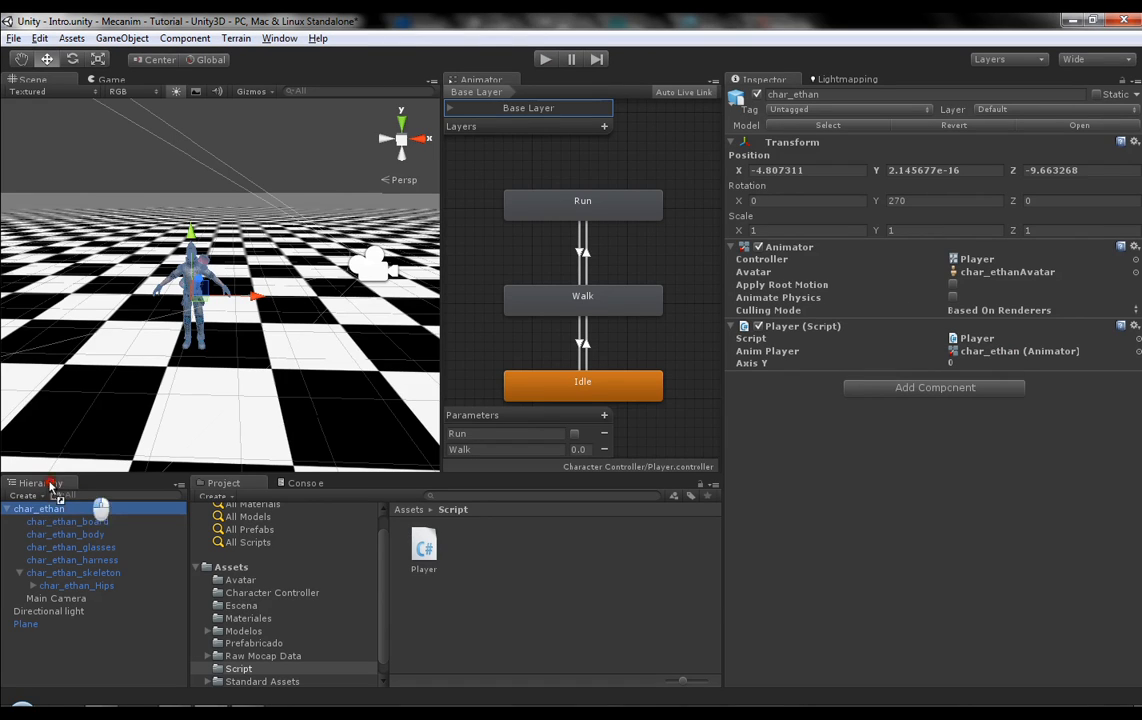
left_click_drag(57, 510, 1046, 352)
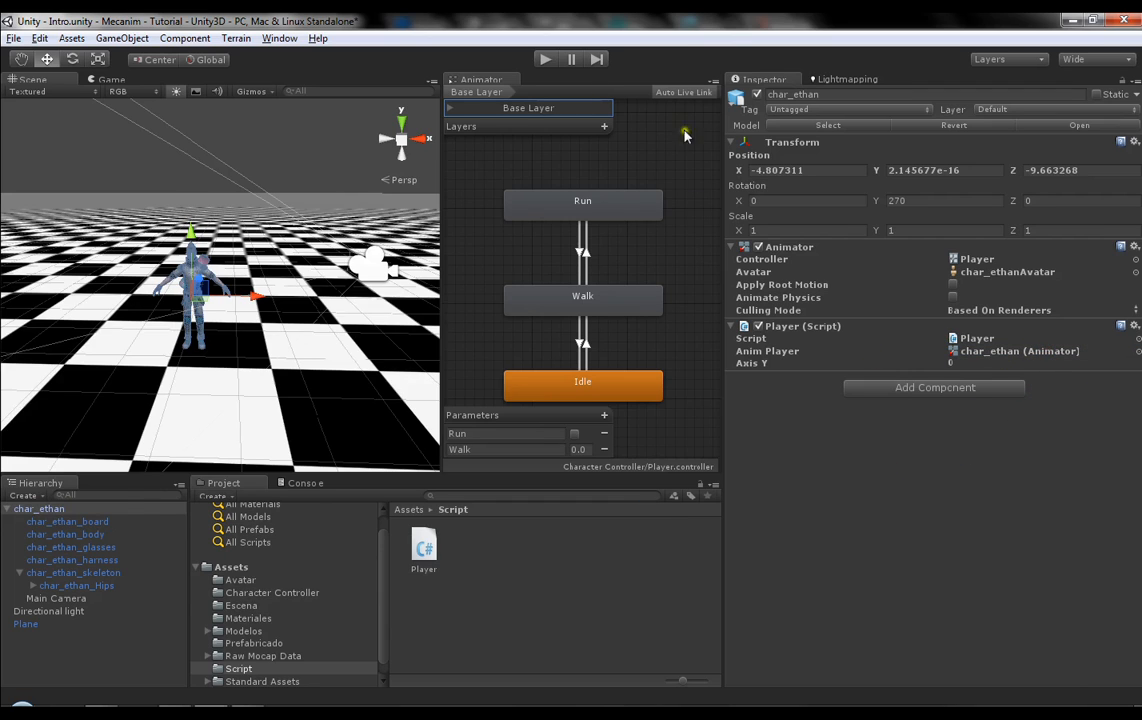
Step: Run the scene, inspect the Idle-to-Walk transition, and test forward input with char_ethan selected
left_click(544, 57)
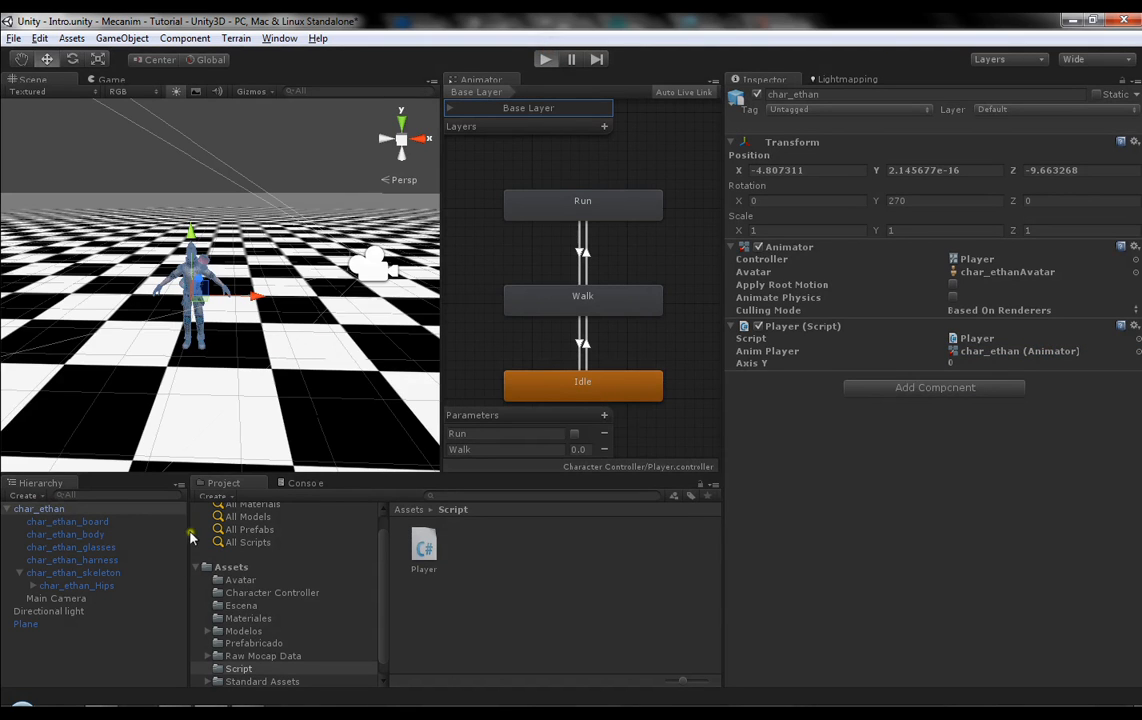
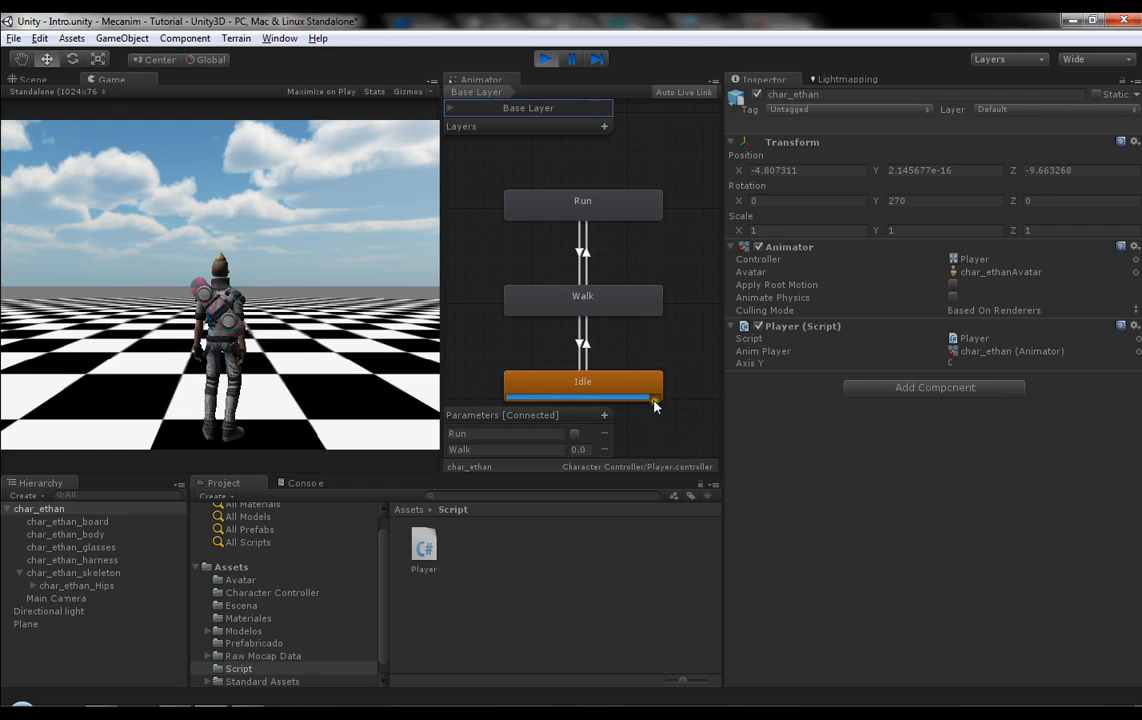
left_click(583, 345)
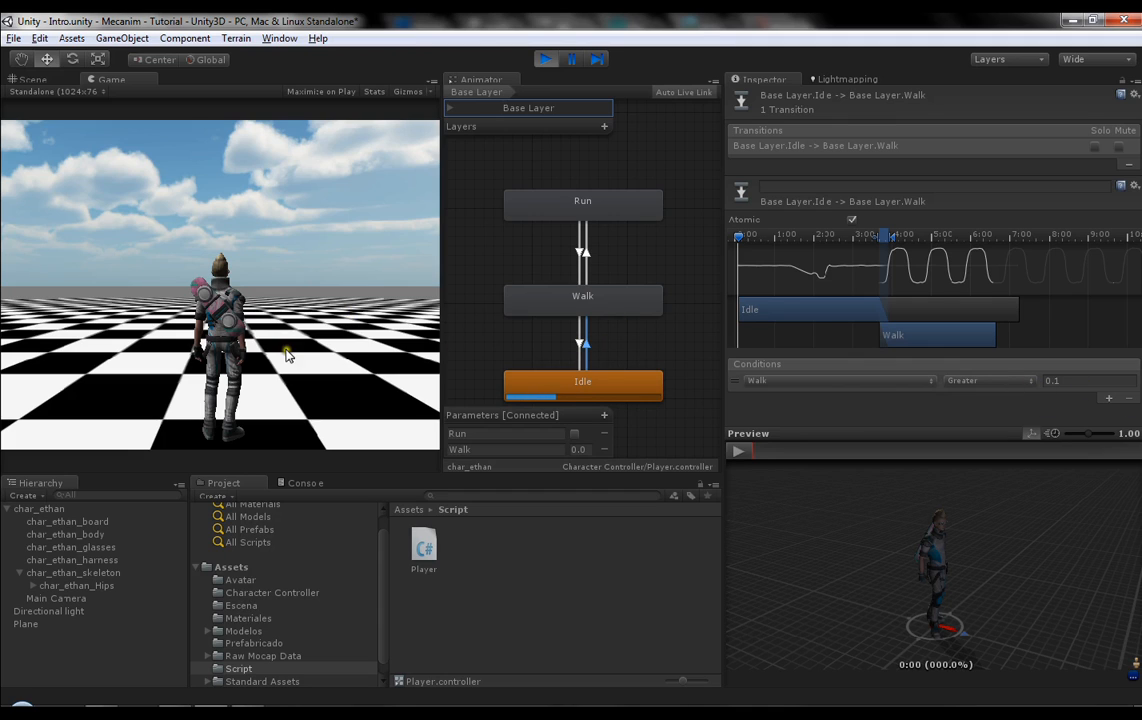
left_click(66, 506)
left_click(311, 395)
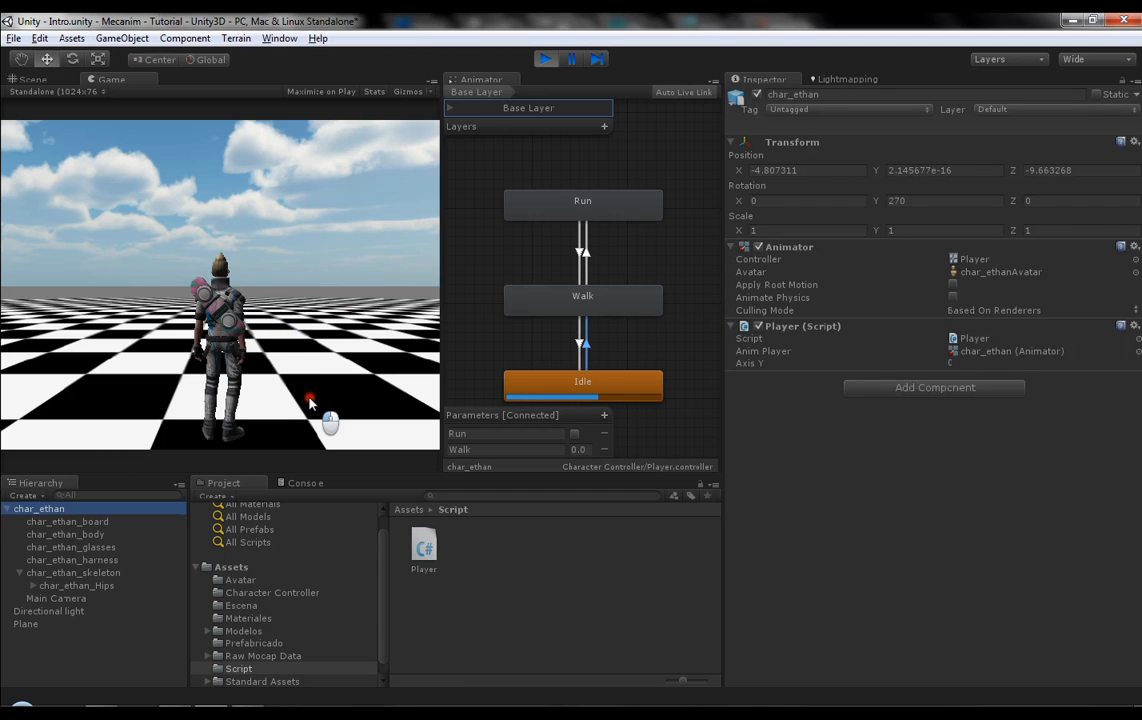
key("w")
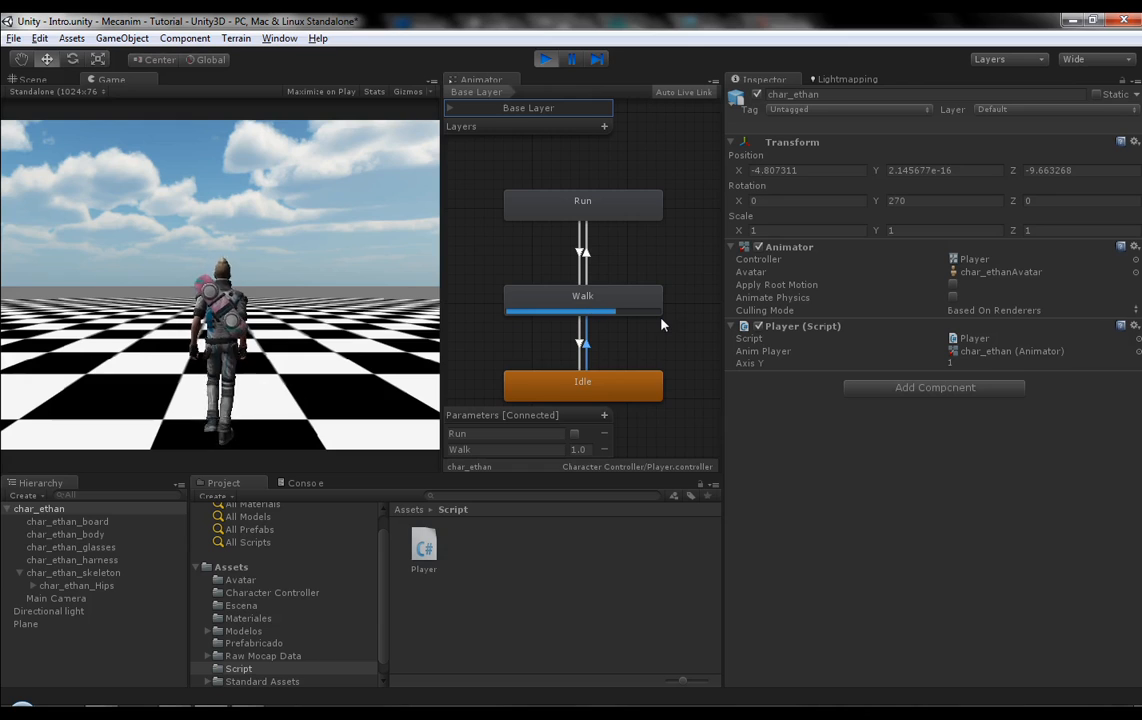
Step: Inspect the conditions of the Walk-to-Idle and Idle-to-Walk transitions during play, and stop the scene
left_click(634, 302)
left_click(582, 346)
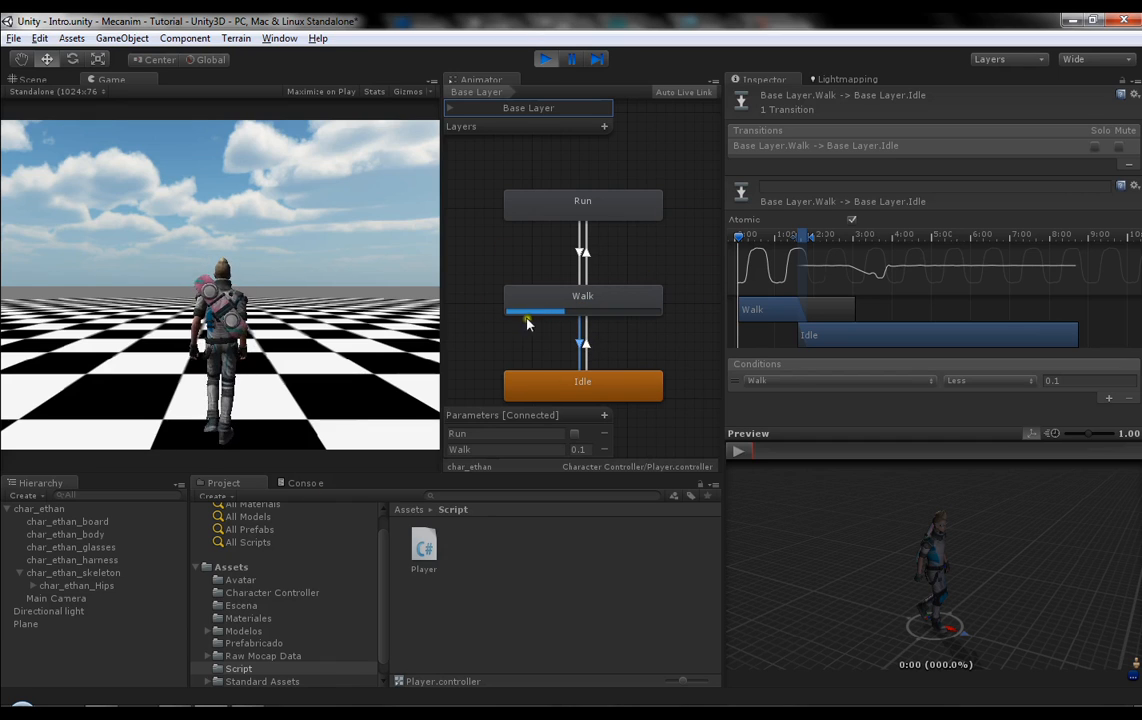
left_click(606, 300)
left_click(588, 343)
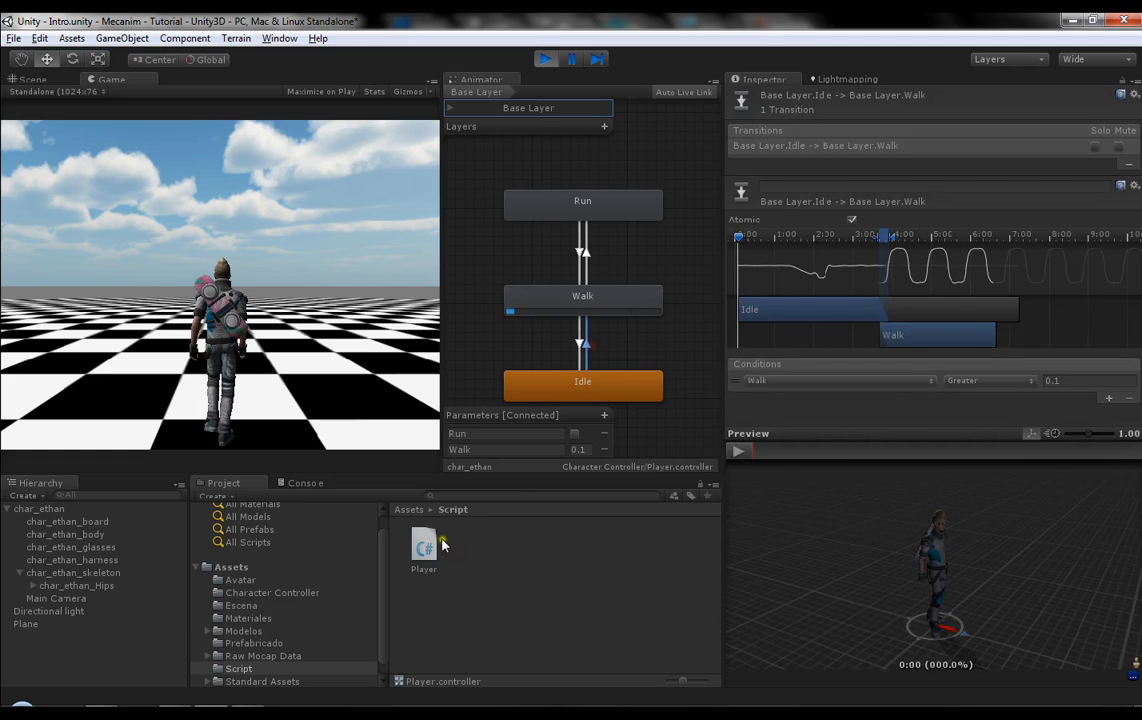
left_click(545, 59)
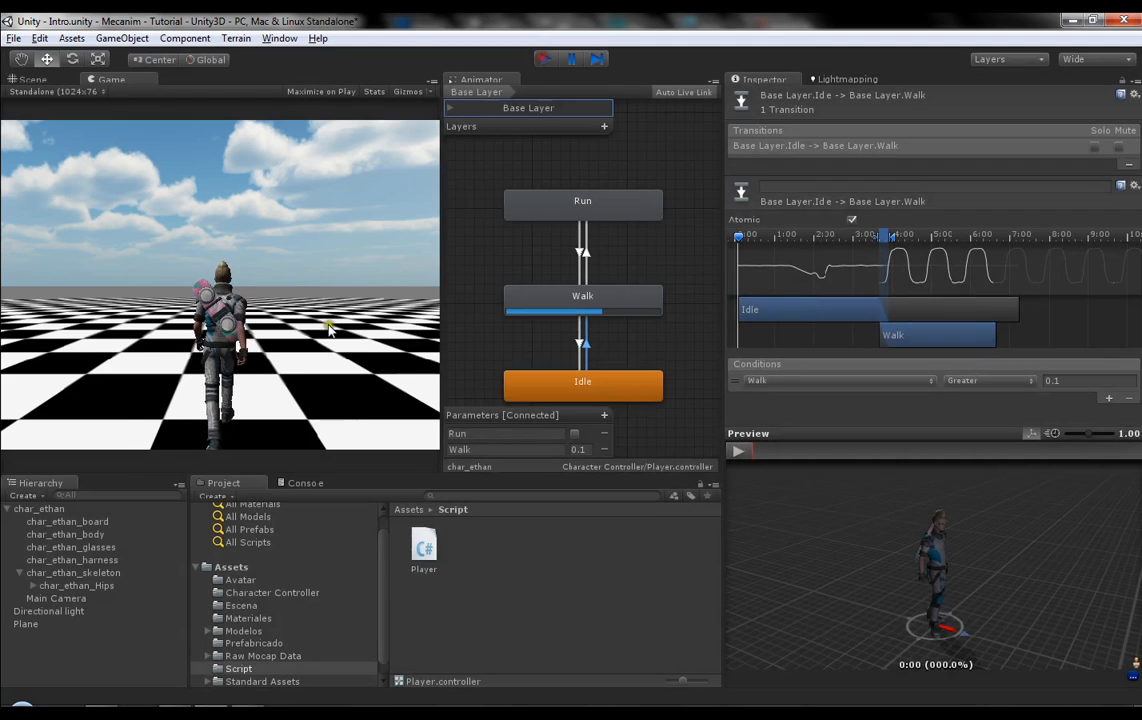
Step: Return to Player.cs in MonoDevelop, review the SetFloat("Walk", _axisY) call and add a line after the if block
key("alt+Tab")
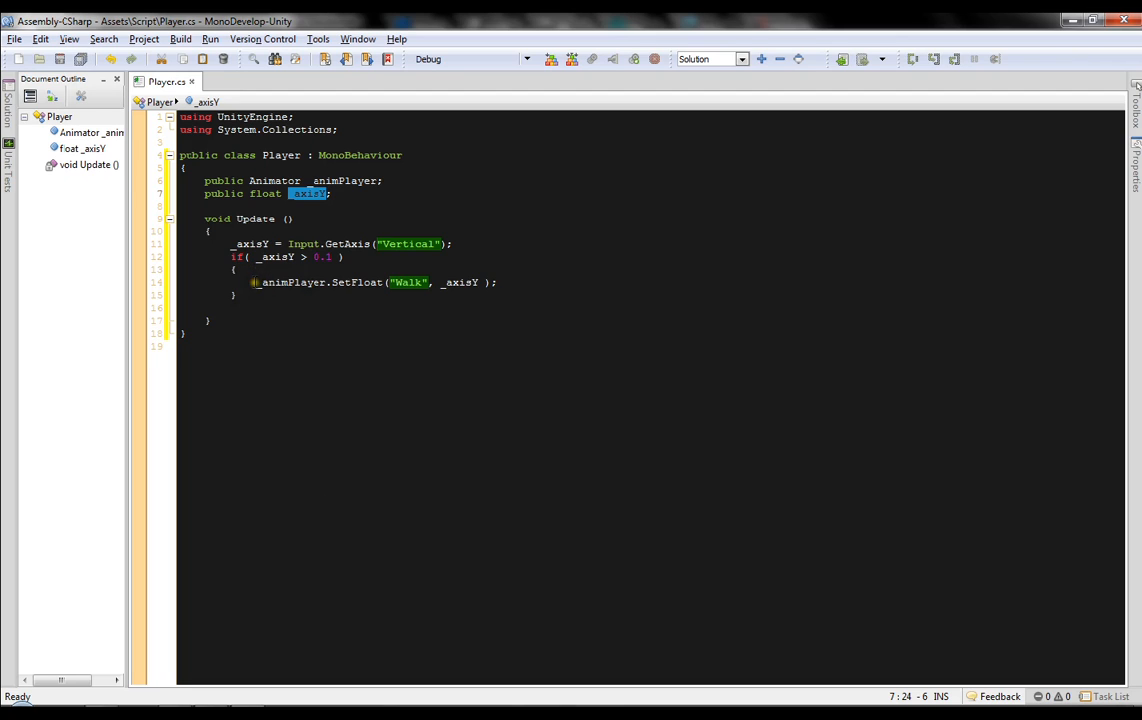
left_click_drag(254, 282, 334, 284)
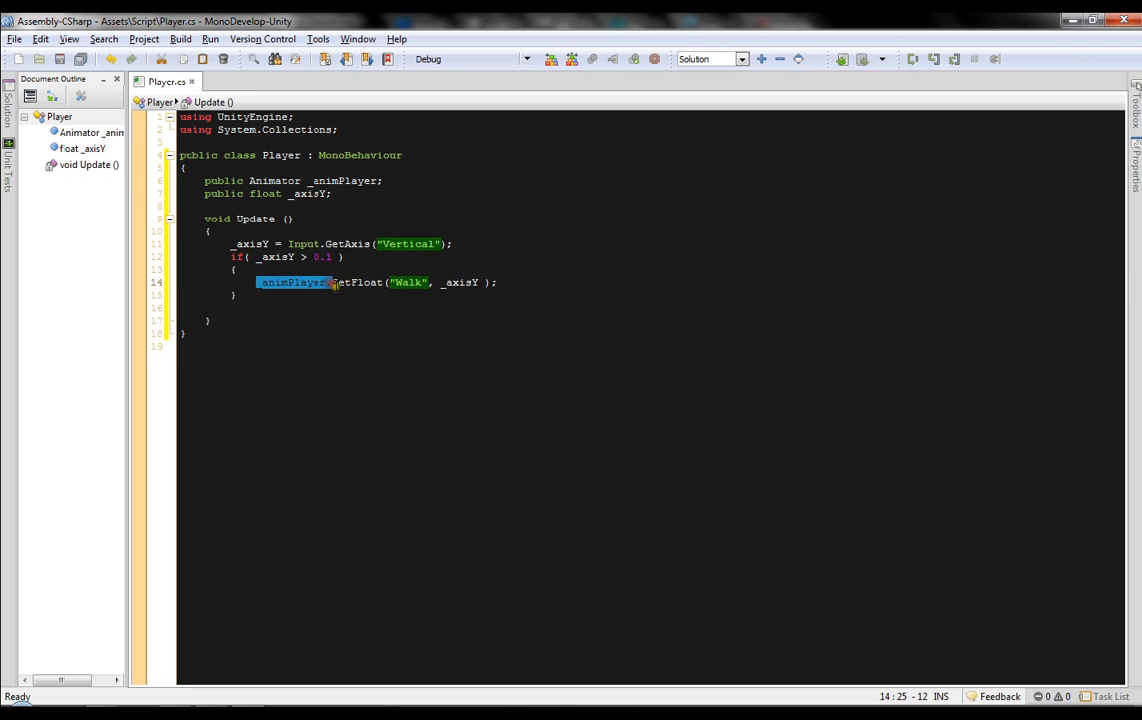
mouse_move(368, 280)
left_click_drag(416, 283, 410, 283)
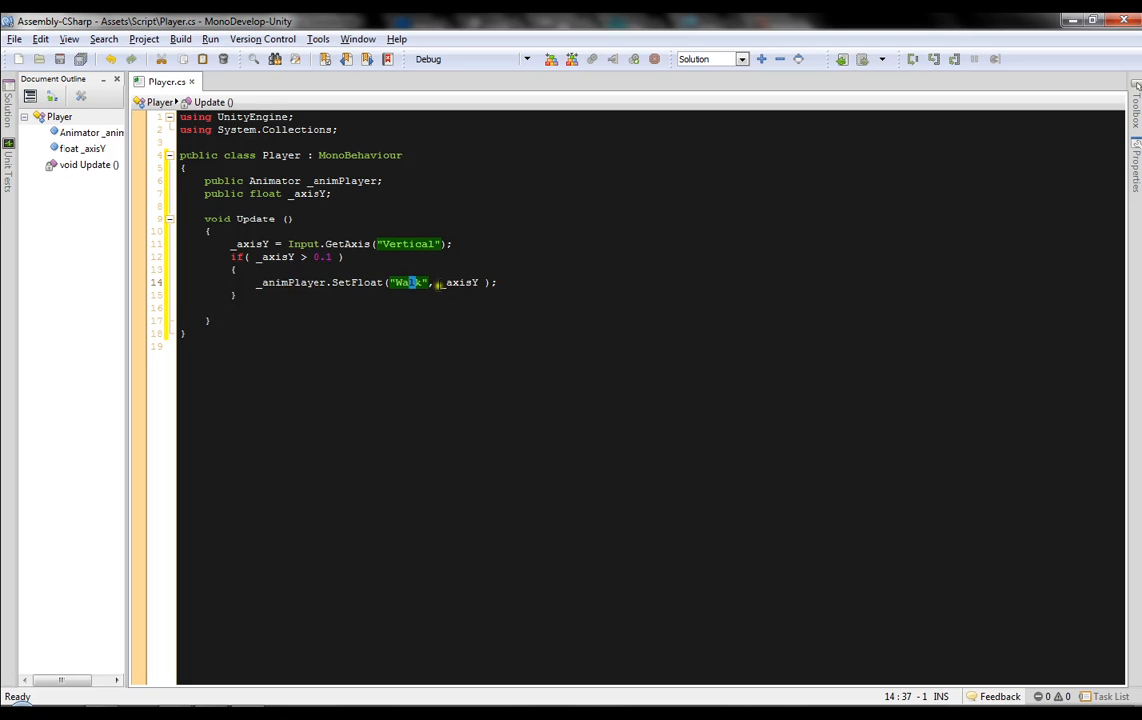
left_click_drag(256, 285, 521, 297)
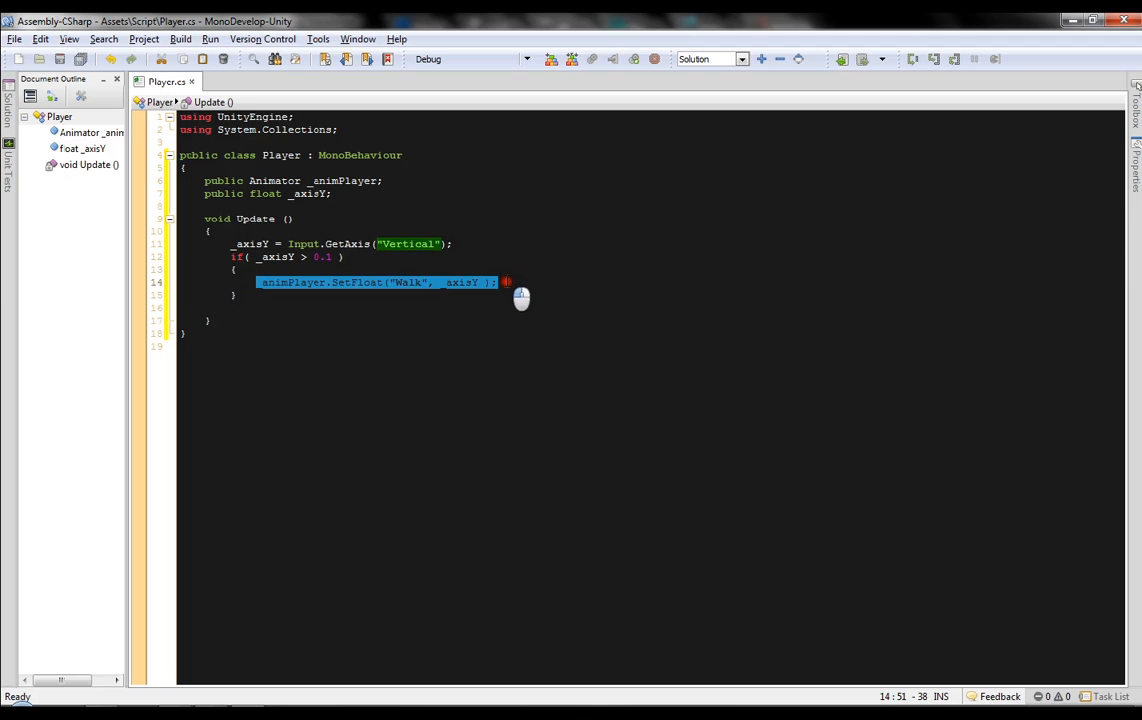
left_click(268, 294)
key("Return")
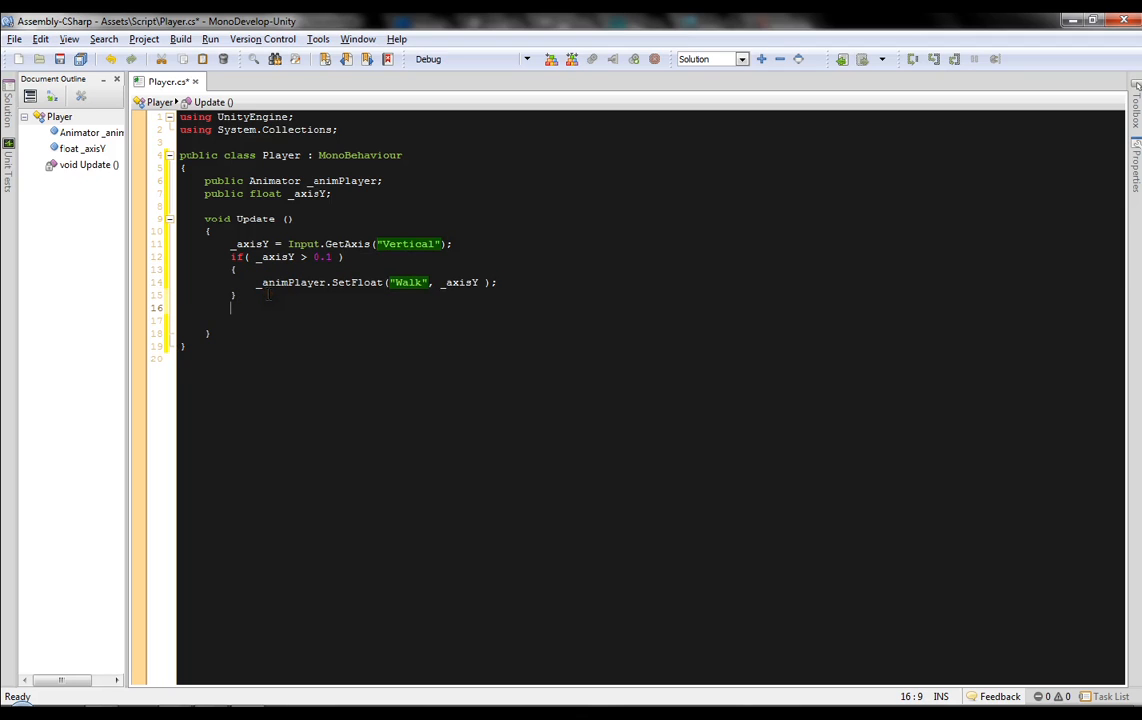
Step: Add a second condition, if ( _axisY < 0.1 ), with an empty braced body below the first if block
type("if")
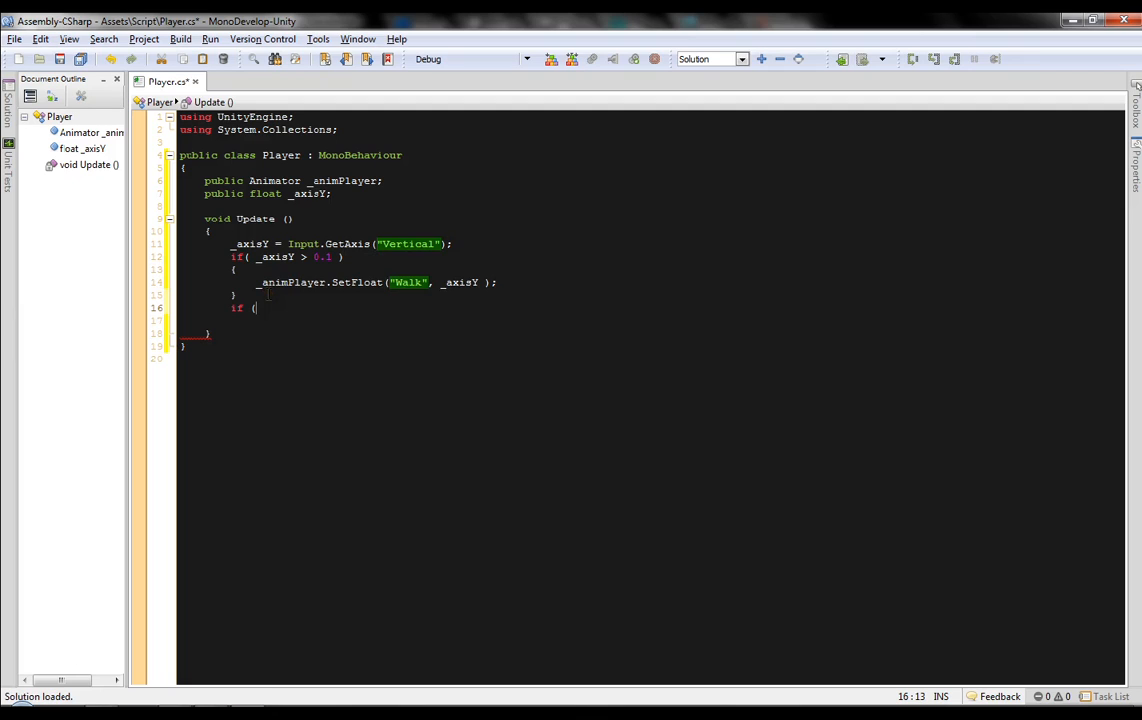
type(" ( _")
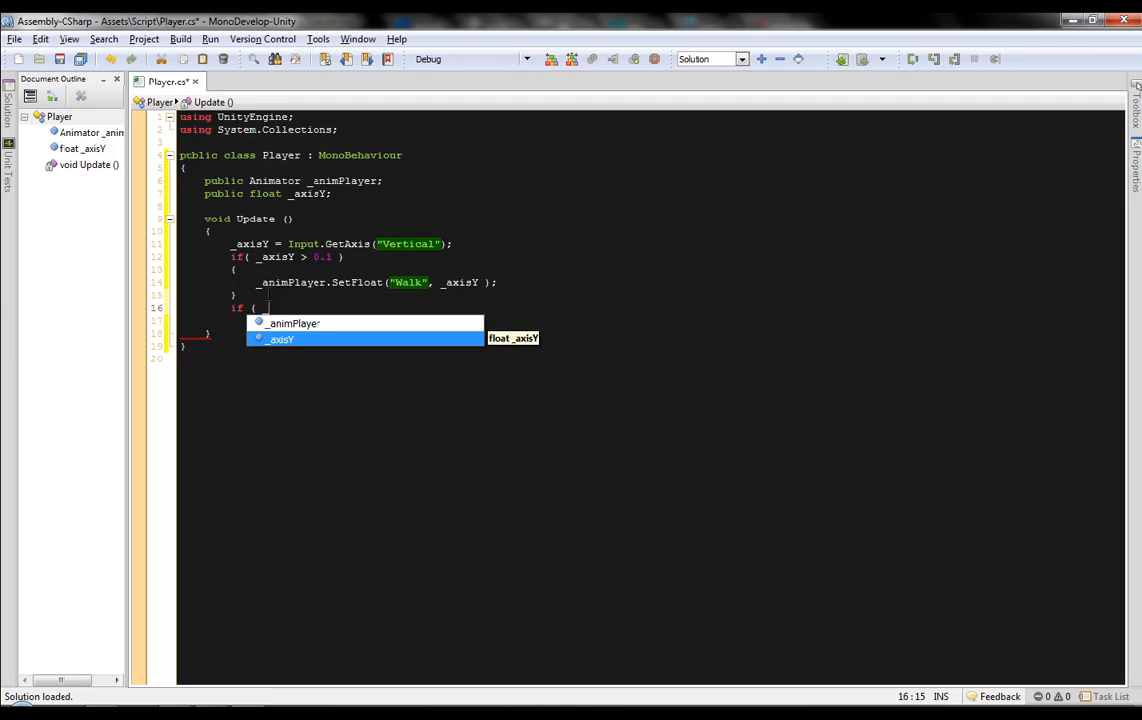
type("a")
key("Return")
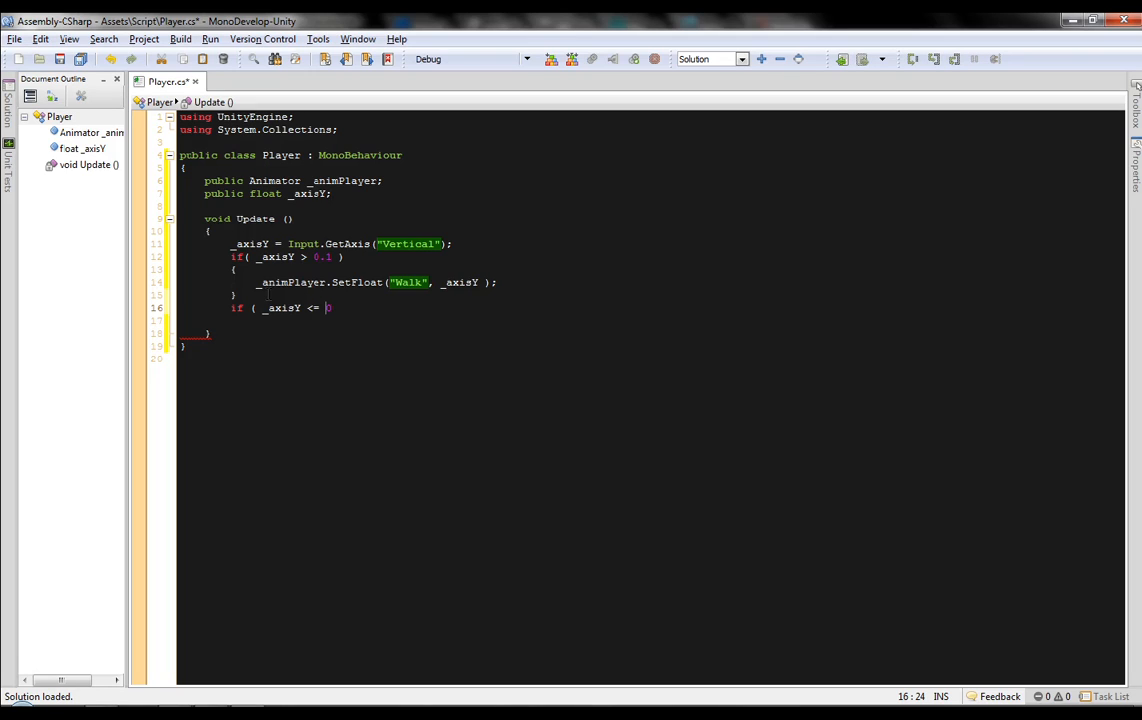
key("shift+Left")
key("shift+Left")
key("shift+Left")
key("shift+Left")
key("shift+Left")
type(")")
key("Return")
type("{")
key("Return")
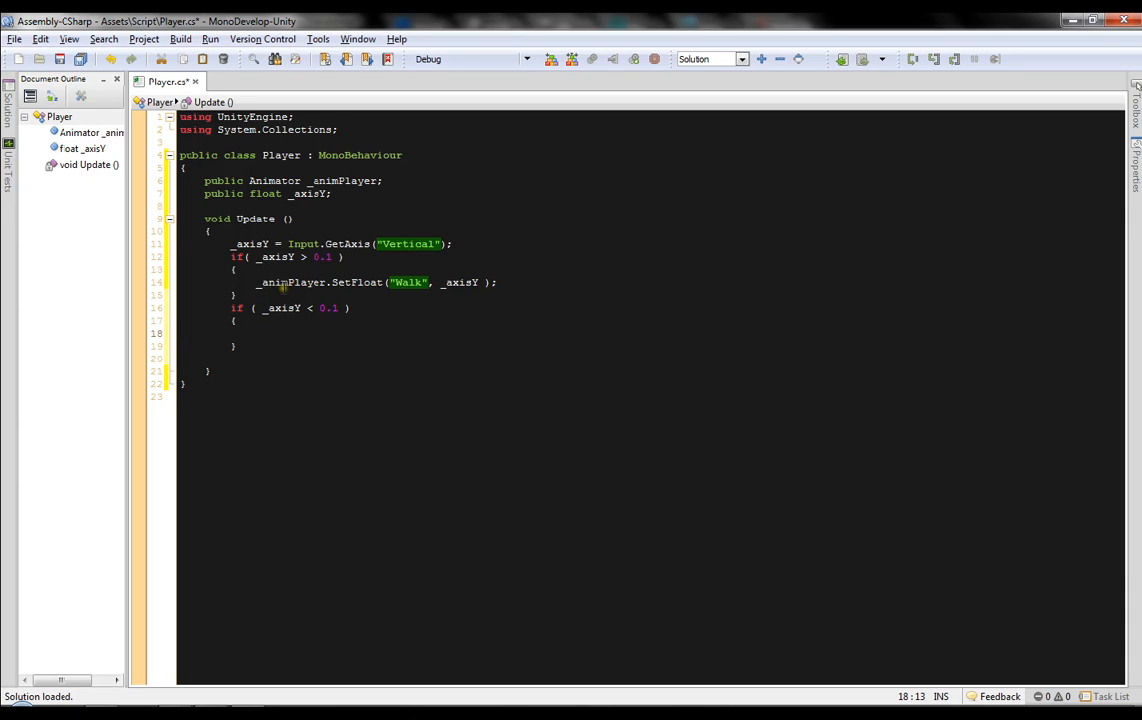
Step: Separate the two if blocks with an empty line and save the script
left_click(280, 295)
key("Return")
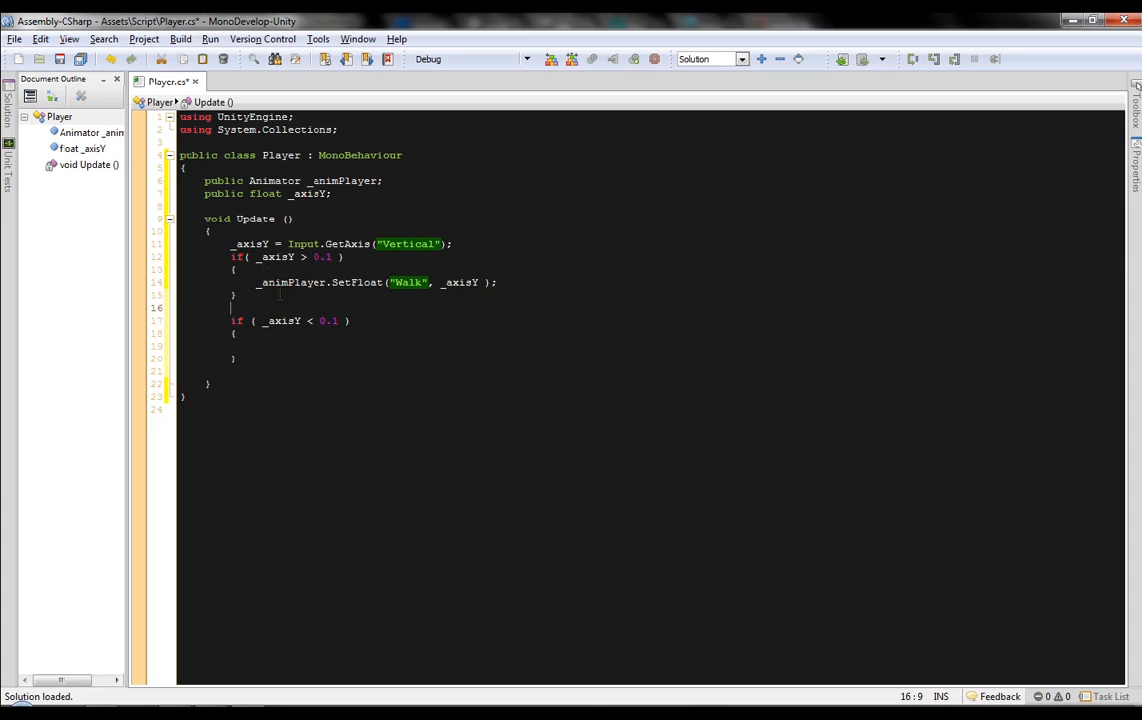
key("ctrl+s")
Step: Fill the _axisY < 0.1 block with _animPlayer.SetFloat("Walk", _axisY ); and save the script
left_click(295, 345)
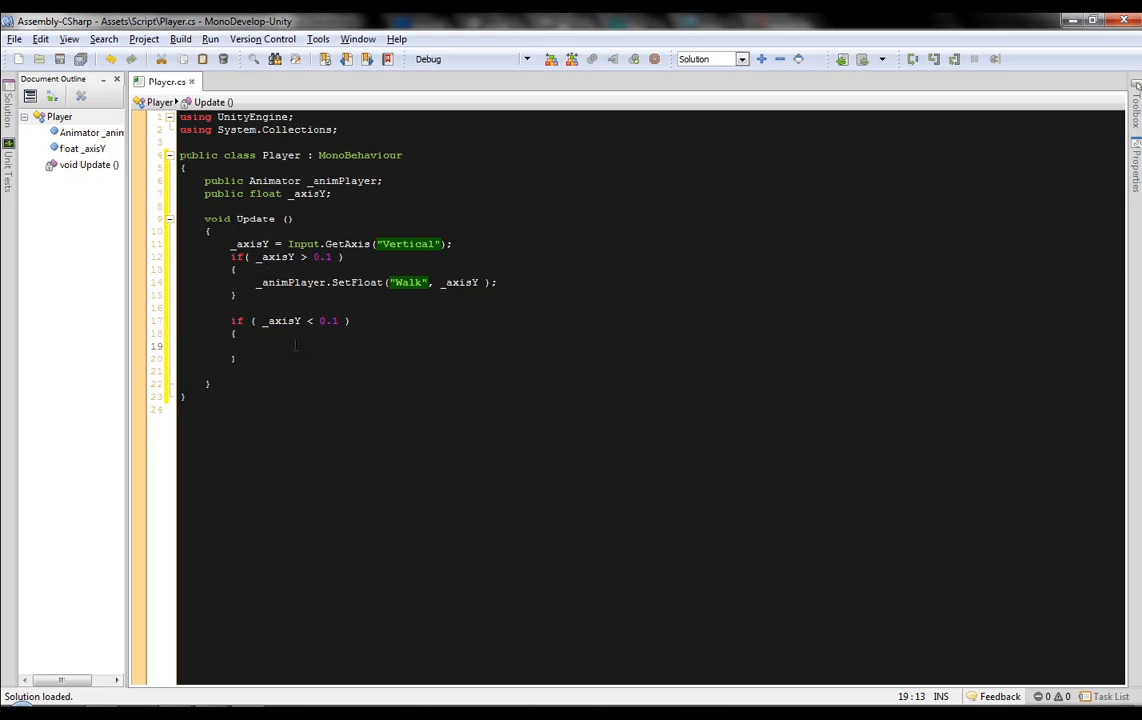
type("_")
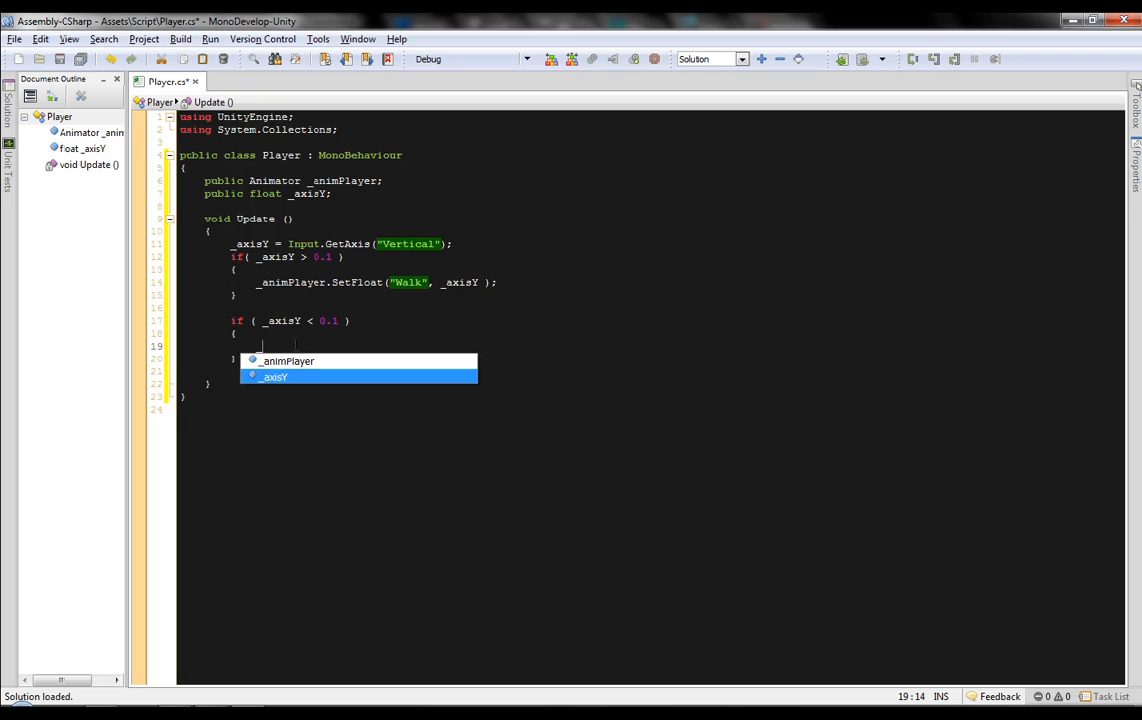
type("animPlayer.set")
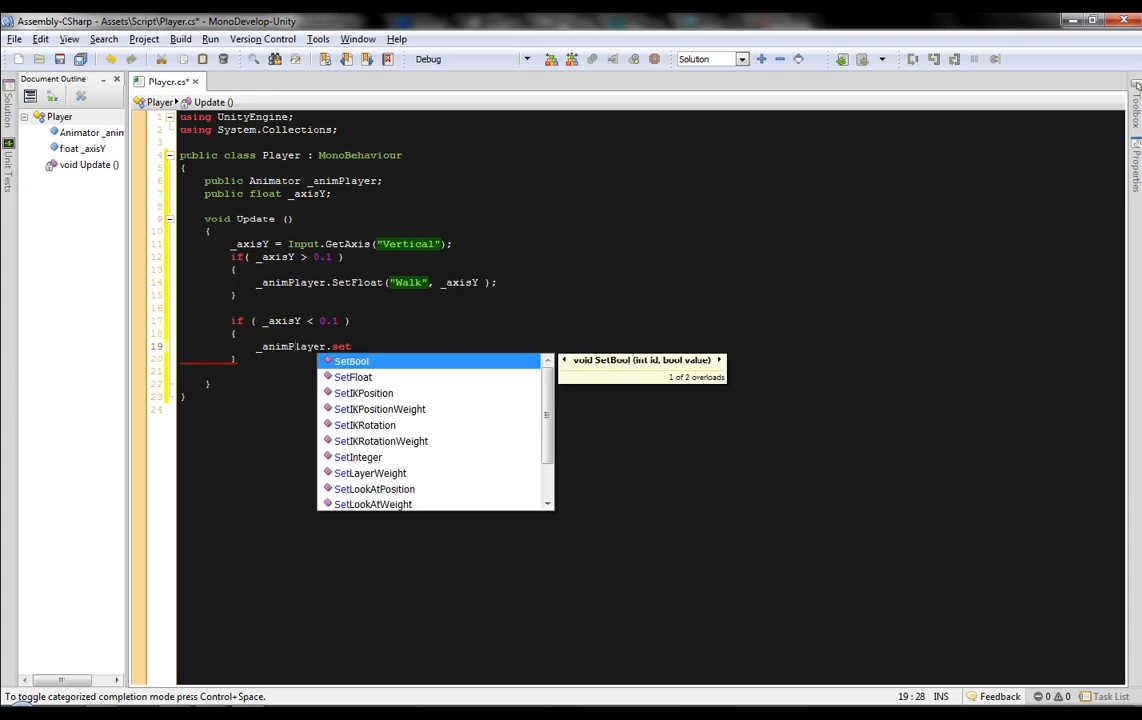
key("Down")
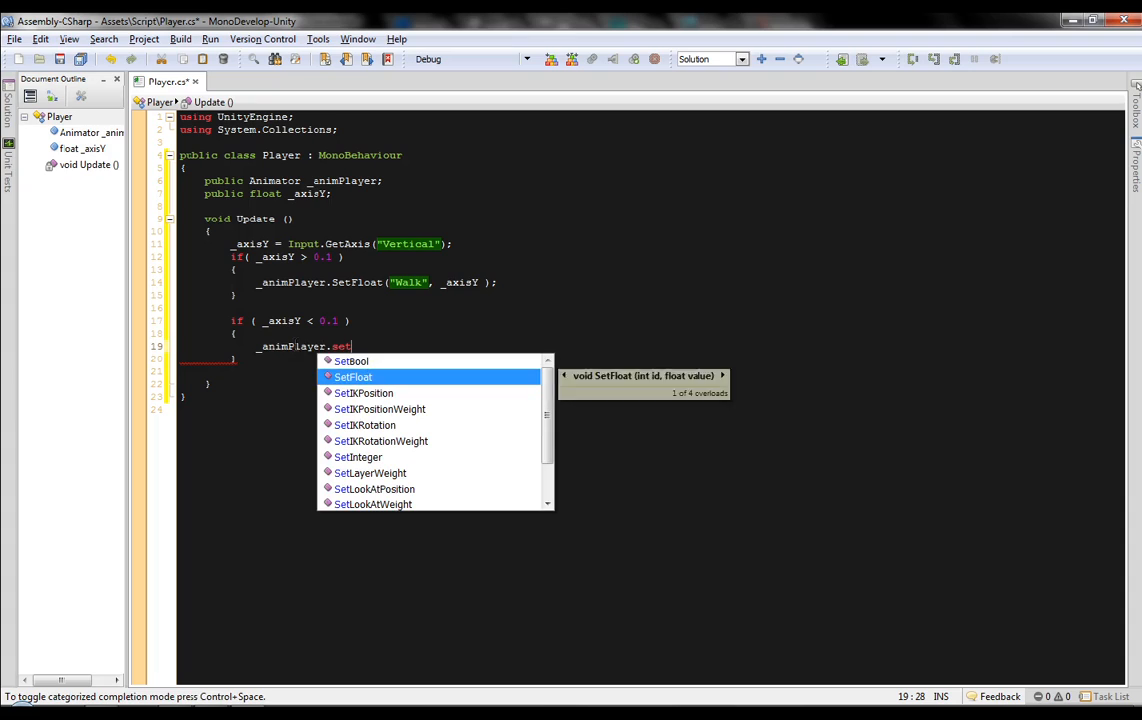
key("Return")
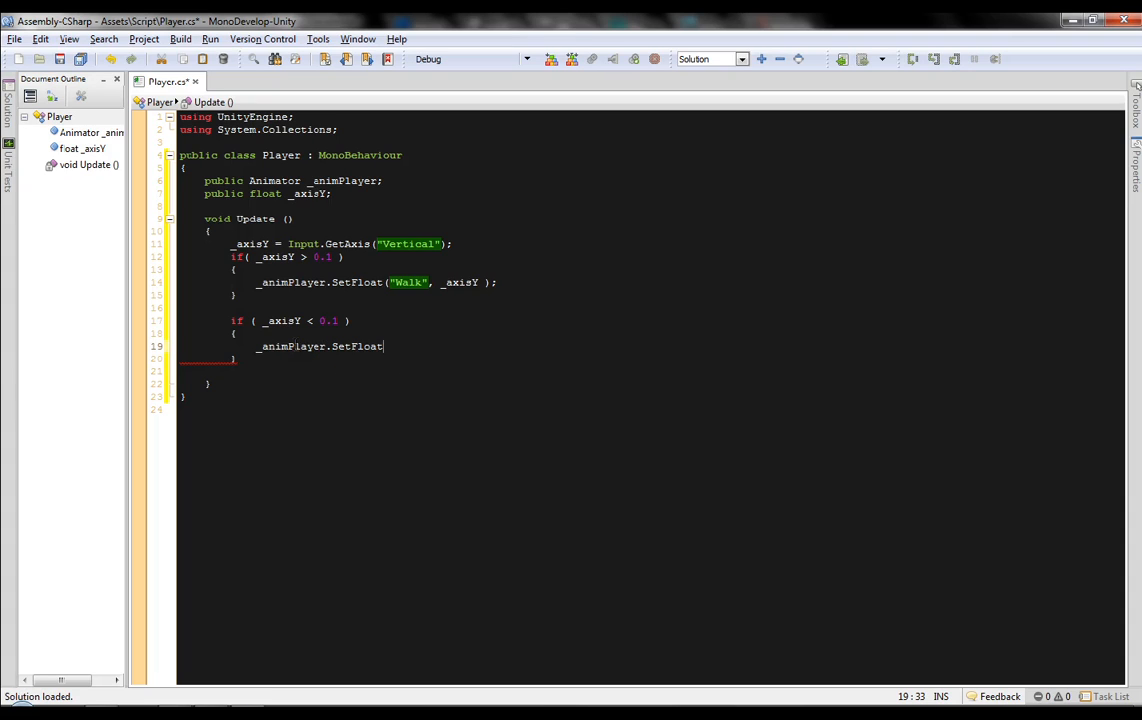
type("(\"")
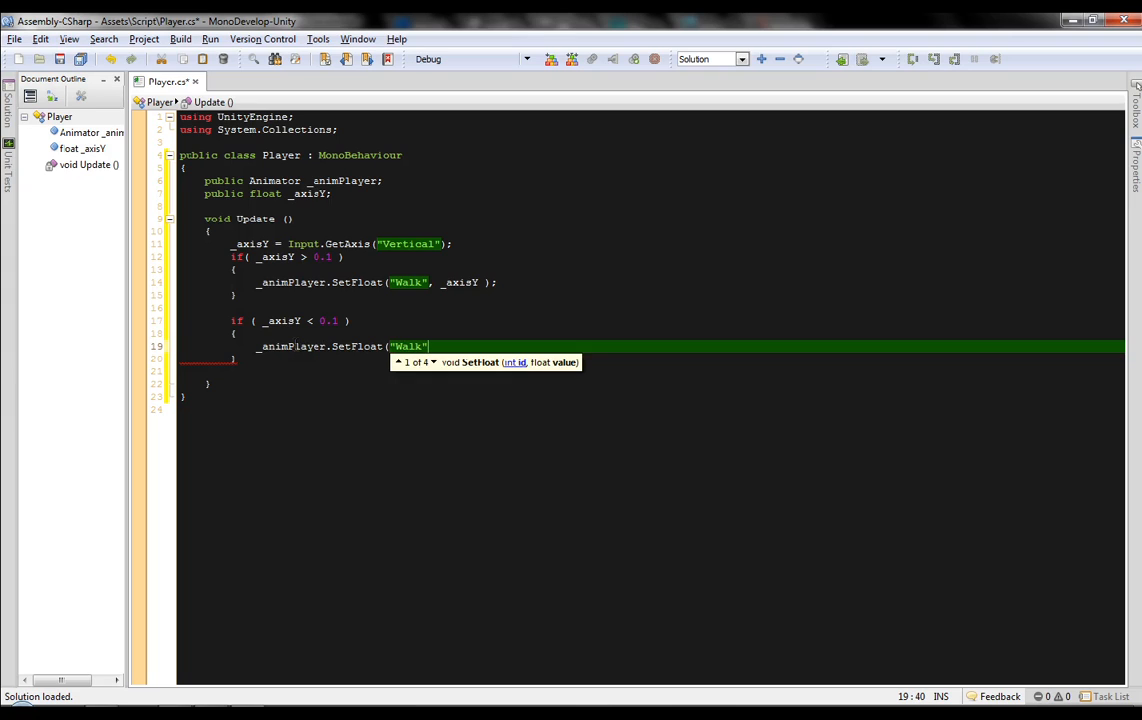
type("Walk\", ")
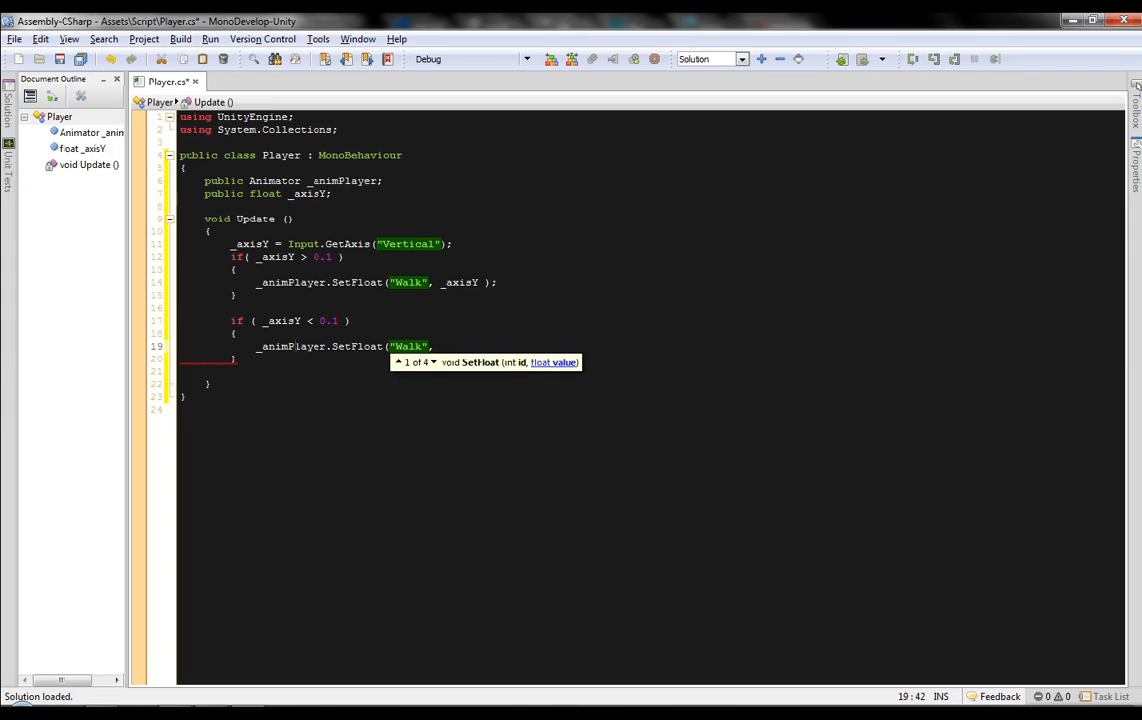
type("_axisY")
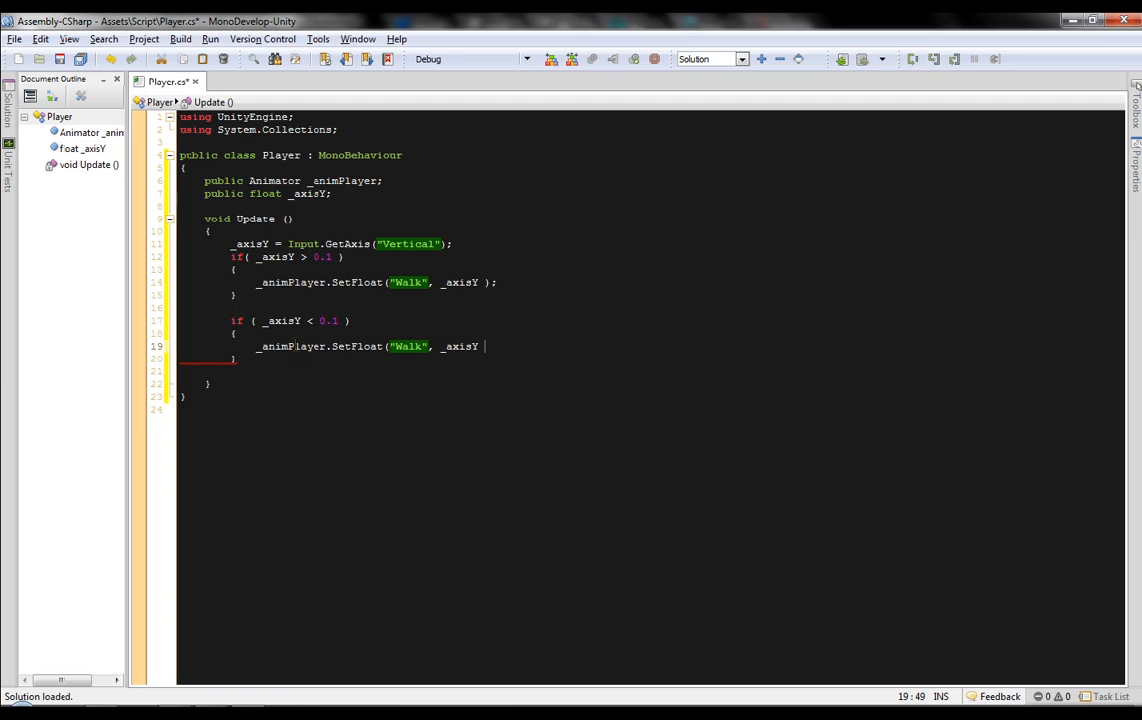
type(" );")
key("ctrl+s")
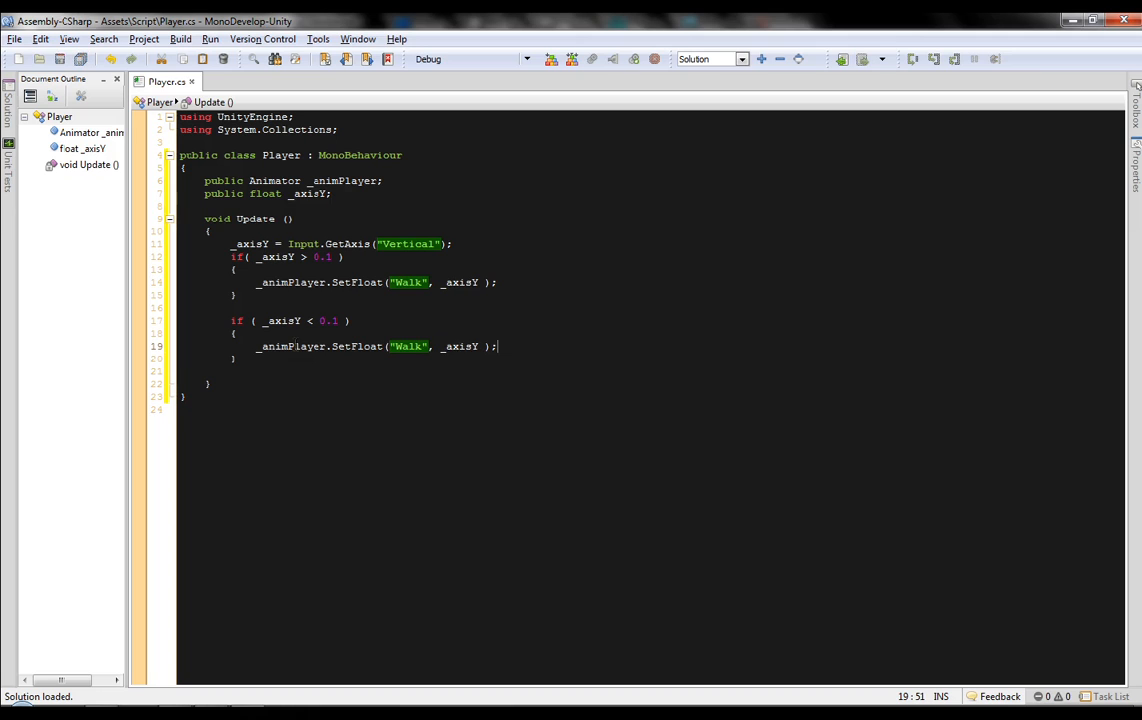
Step: Switch to Unity, select char_ethan, play the scene and test walking forward and stopping with the vertical-axis input
key("alt+Tab")
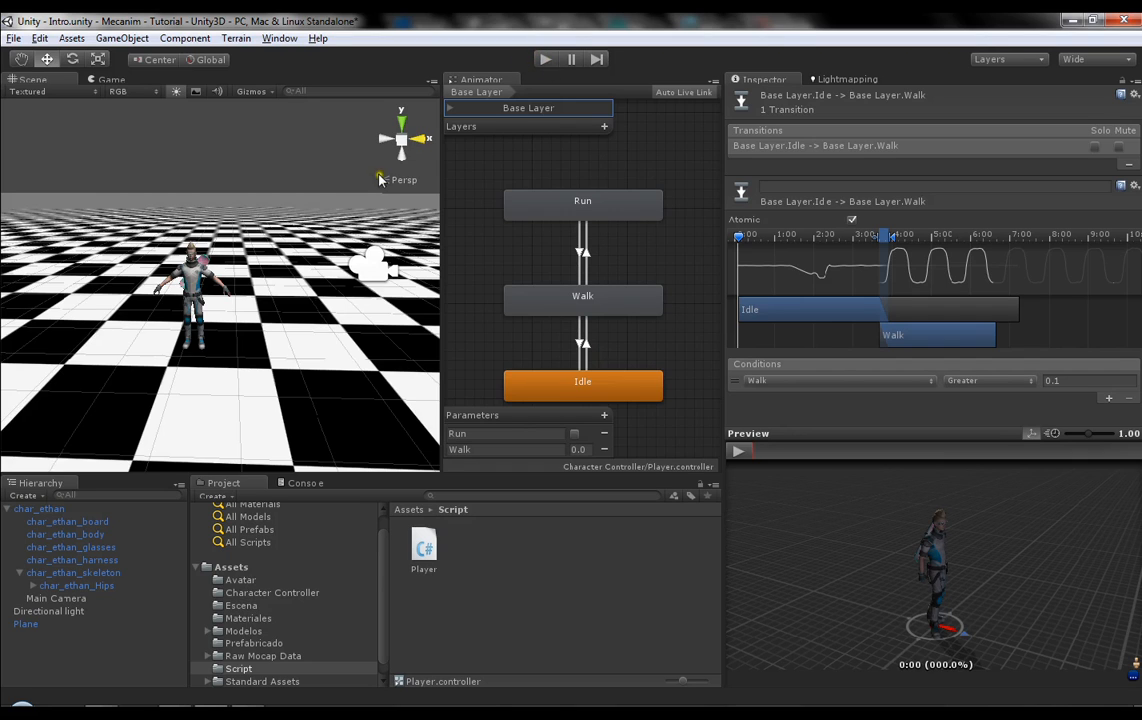
left_click(59, 496)
left_click(35, 509)
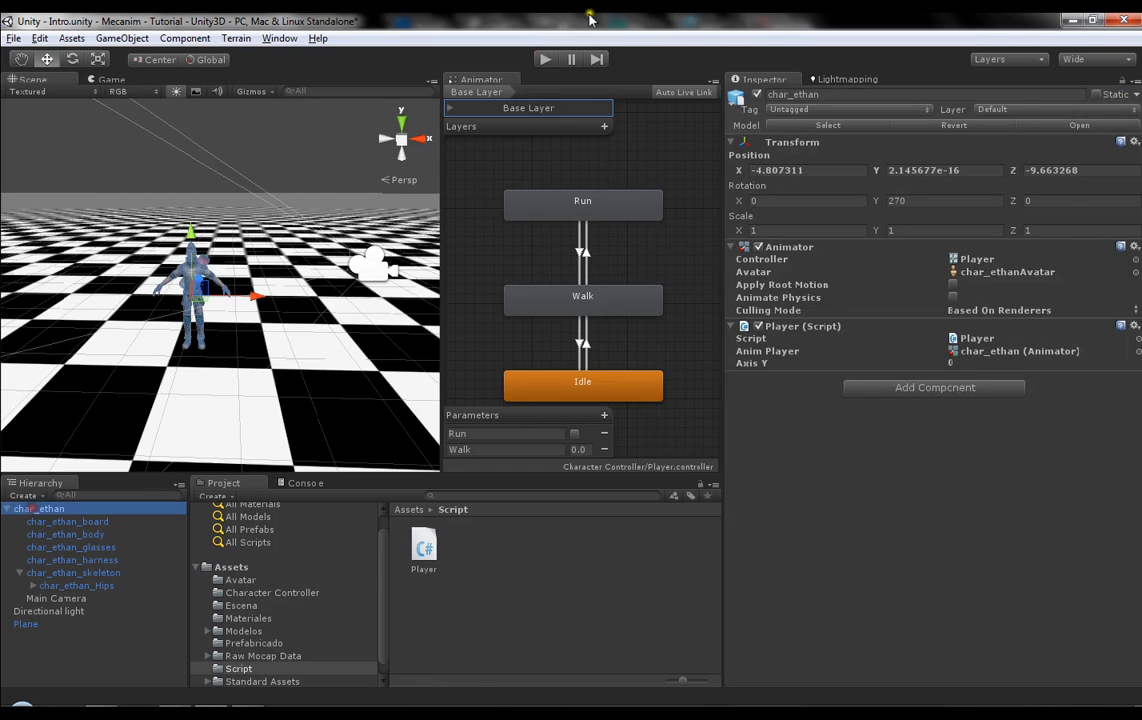
left_click(545, 59)
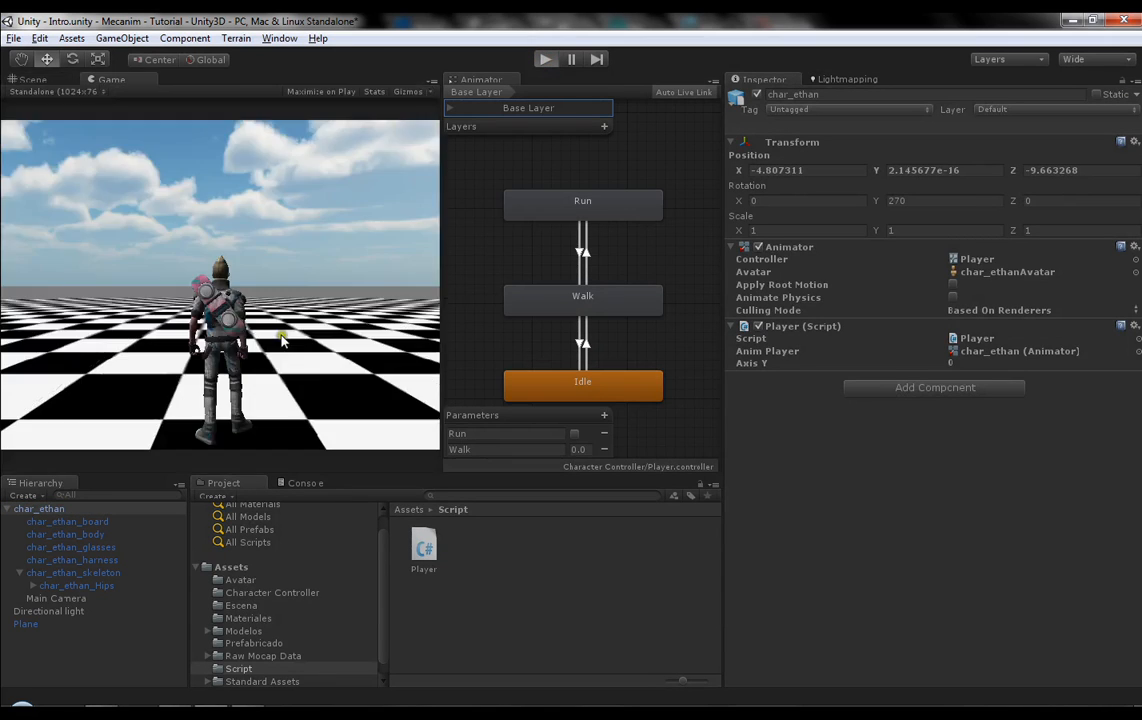
left_click(277, 332)
key("Up")
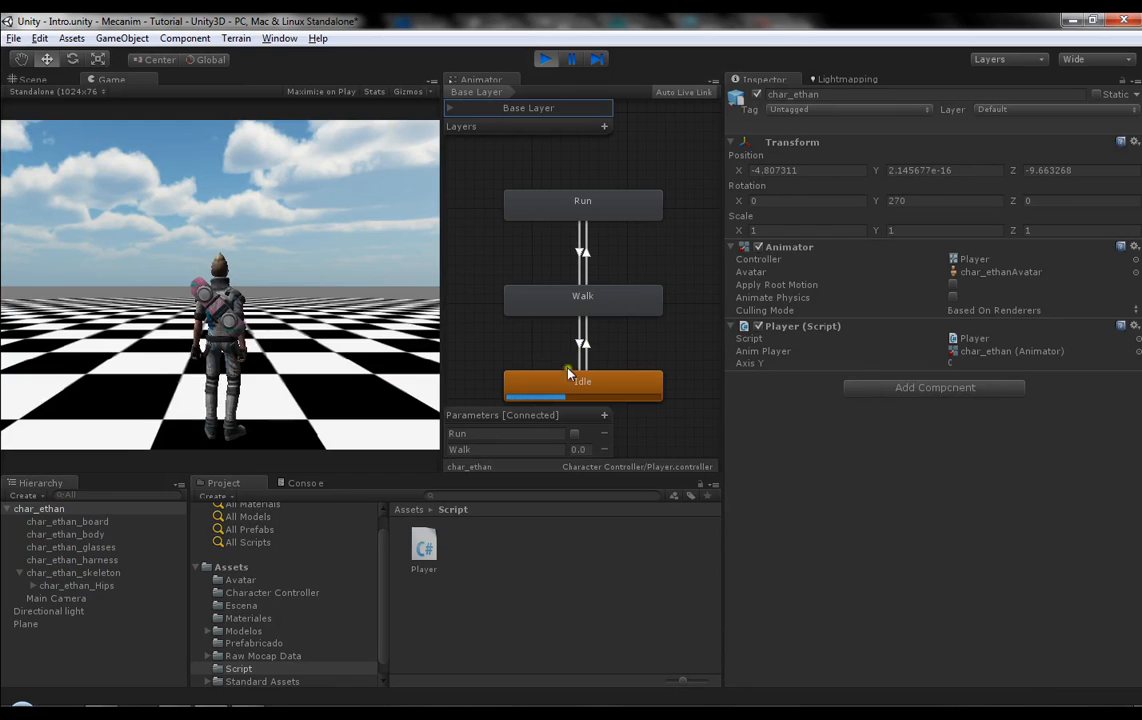
left_click(338, 362)
key("Up")
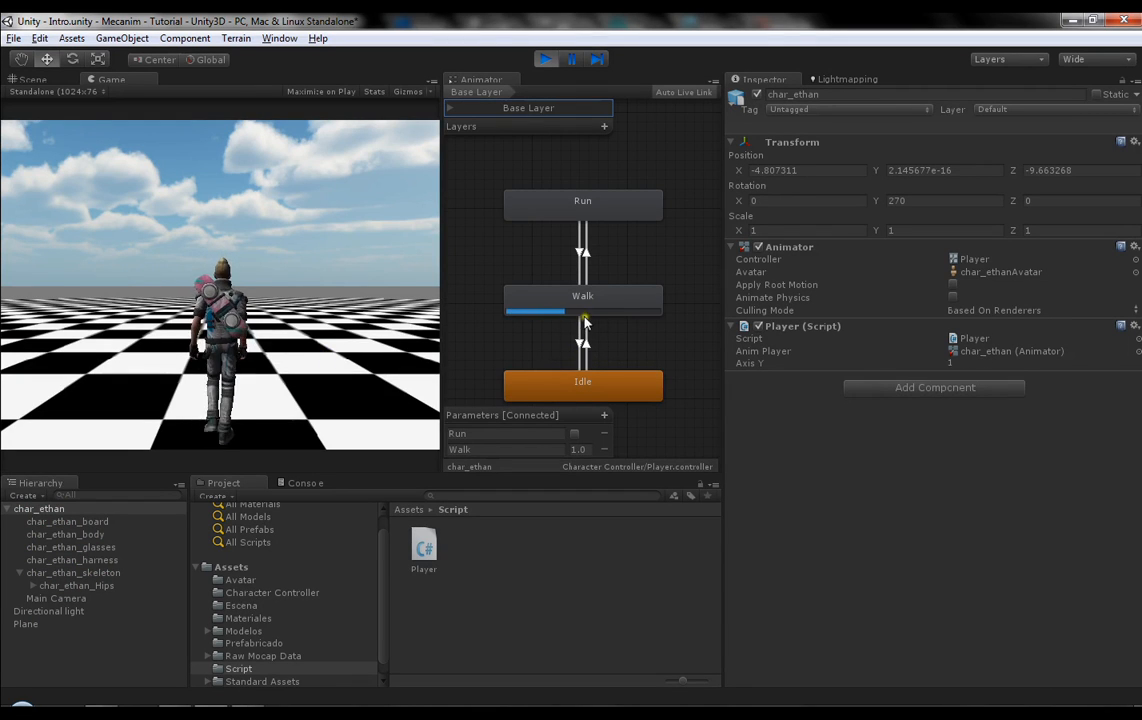
key("Up")
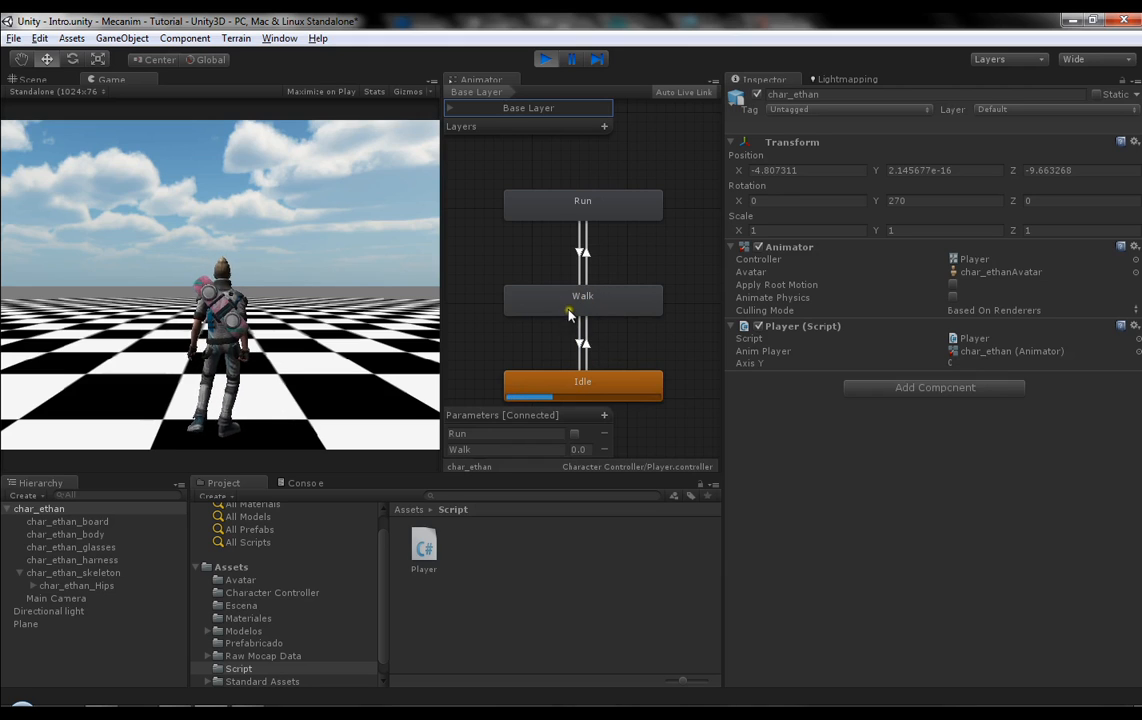
Step: Inspect the Walk-to-Idle transition's condition during play, test the forward input again and stop the scene
left_click(583, 332)
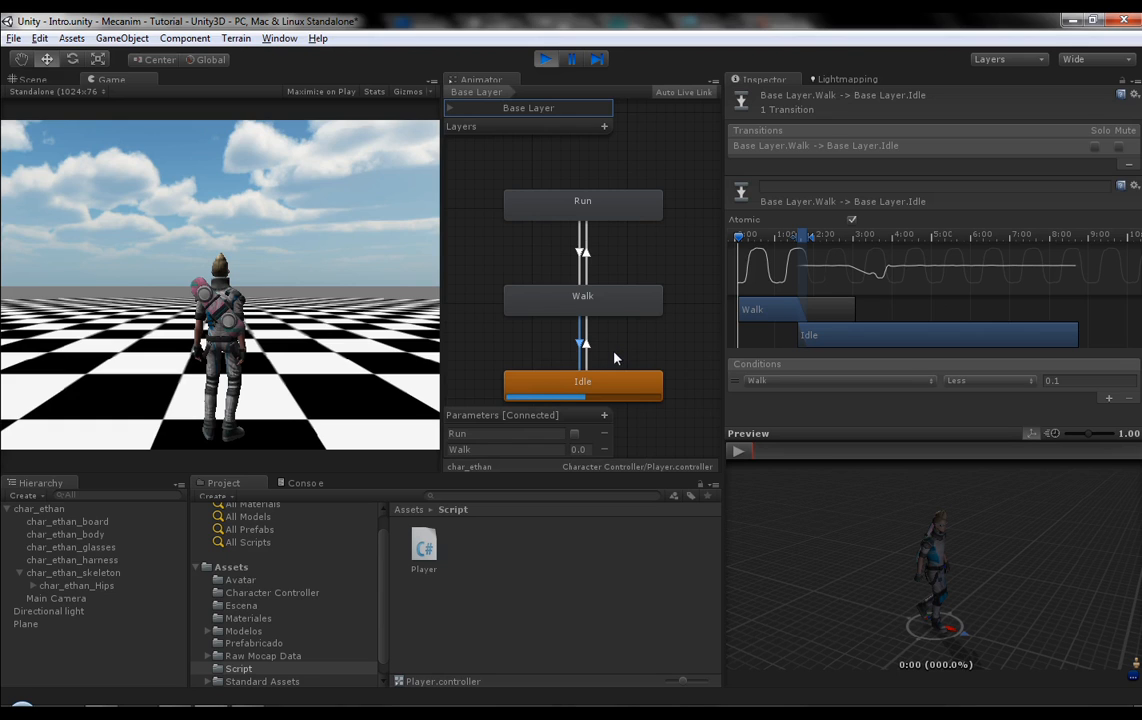
left_click(321, 291)
key("w")
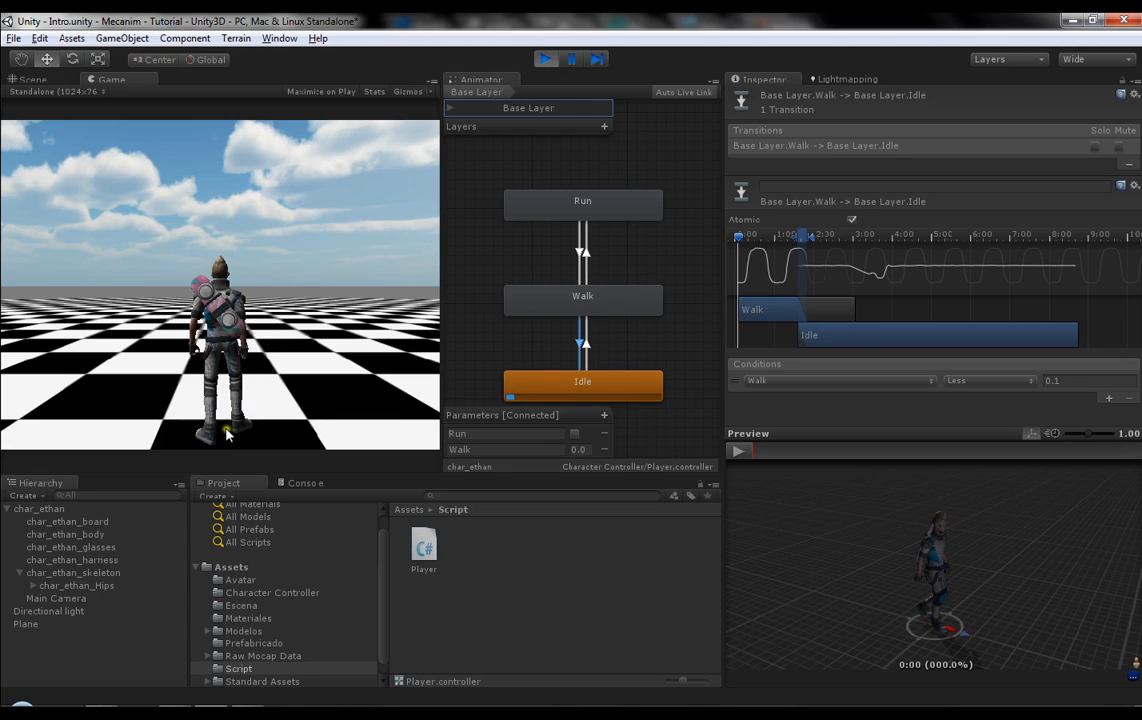
left_click(543, 60)
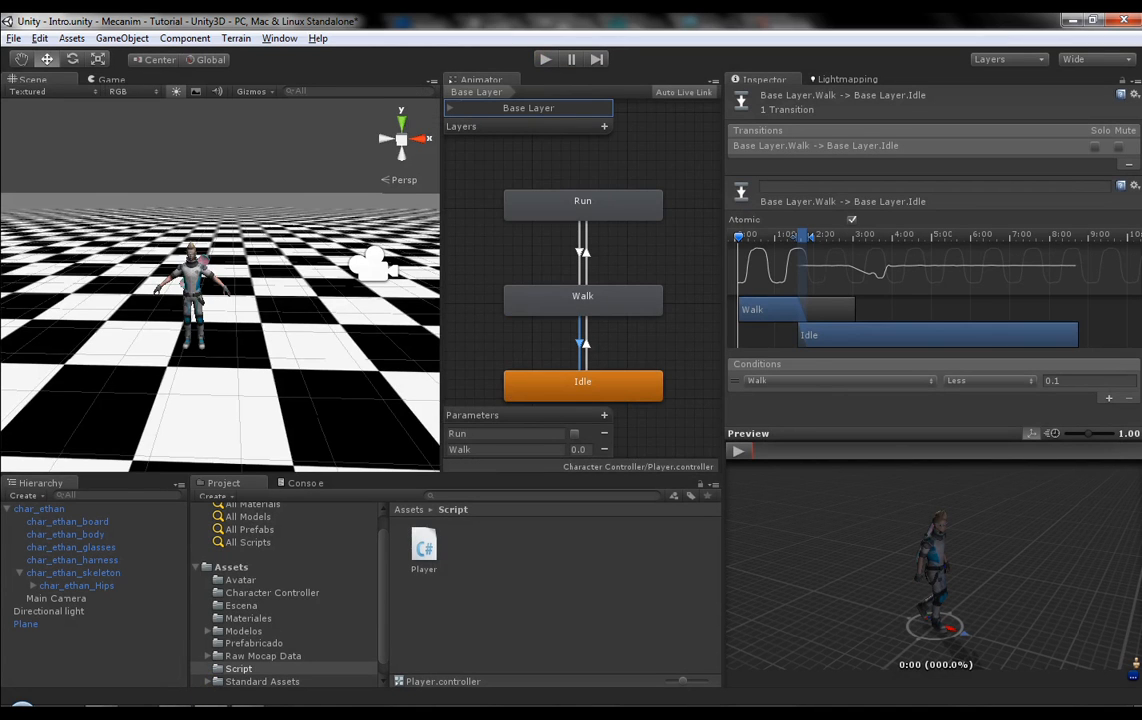
Step: Return to Player.cs in MonoDevelop, review the first if block and add empty lines below the second one
key("alt+Tab")
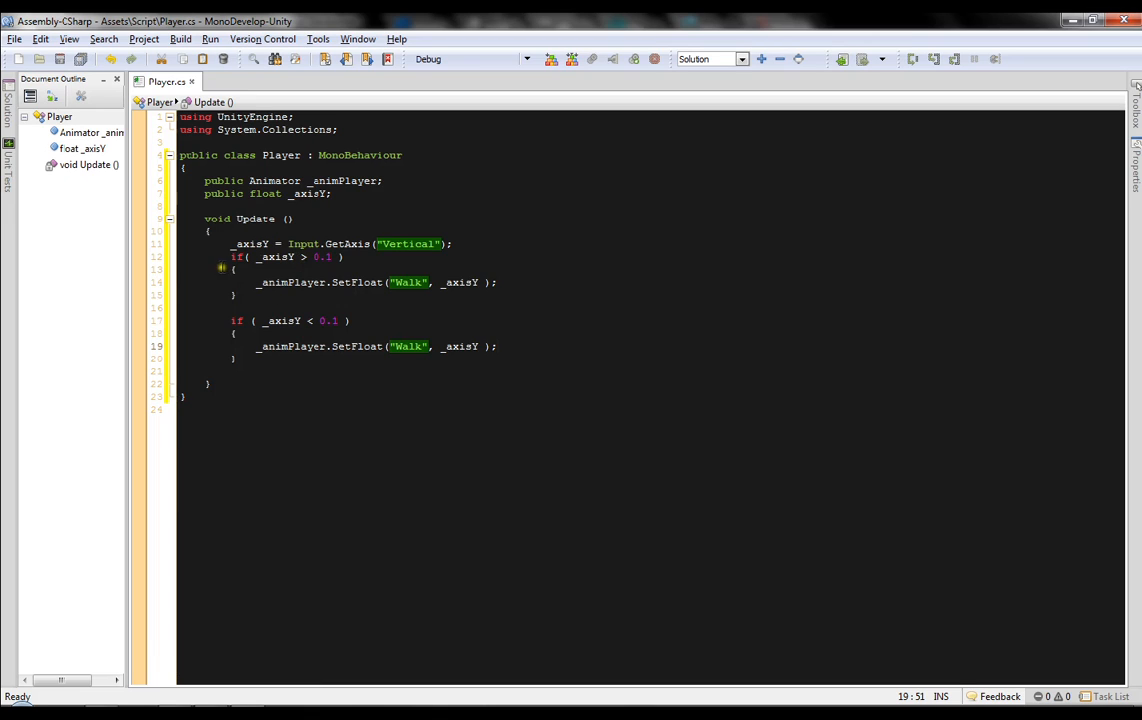
left_click_drag(221, 258, 311, 298)
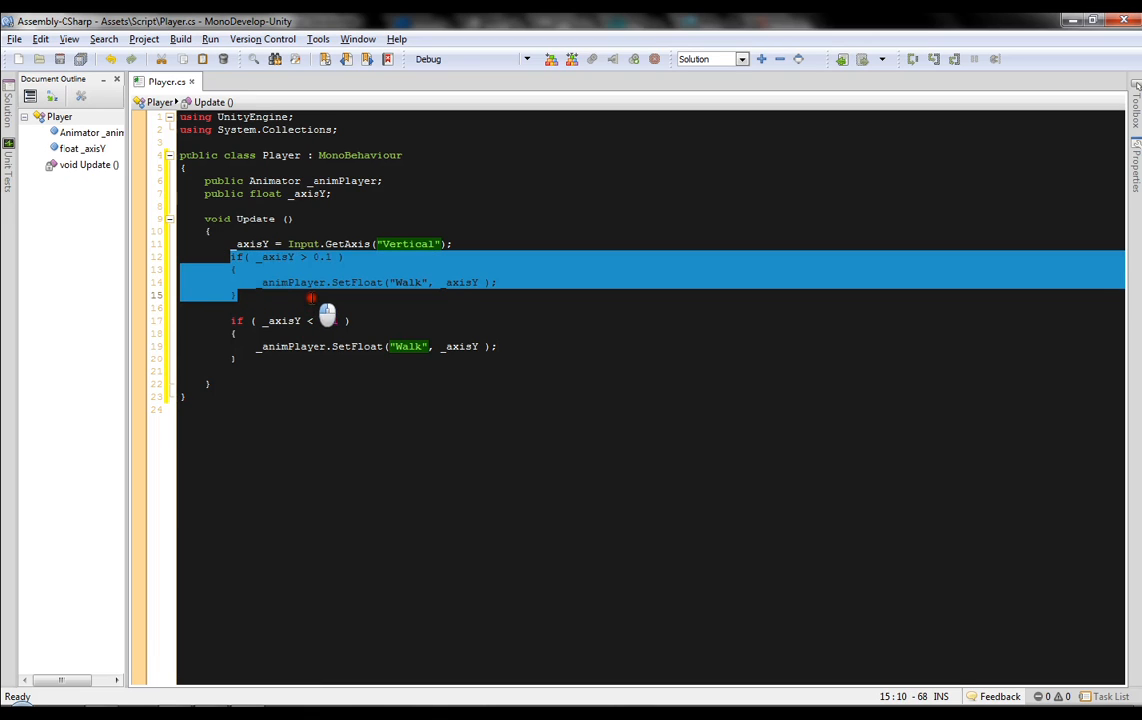
left_click(566, 293)
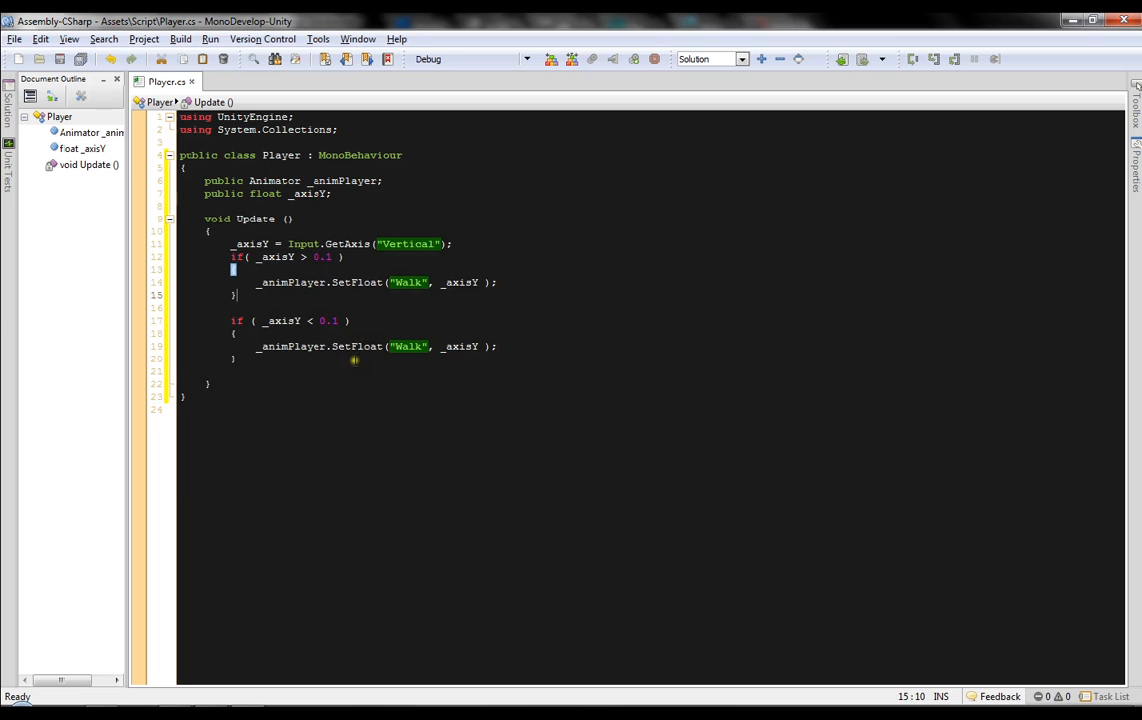
left_click(287, 356)
key("Return")
key("Return")
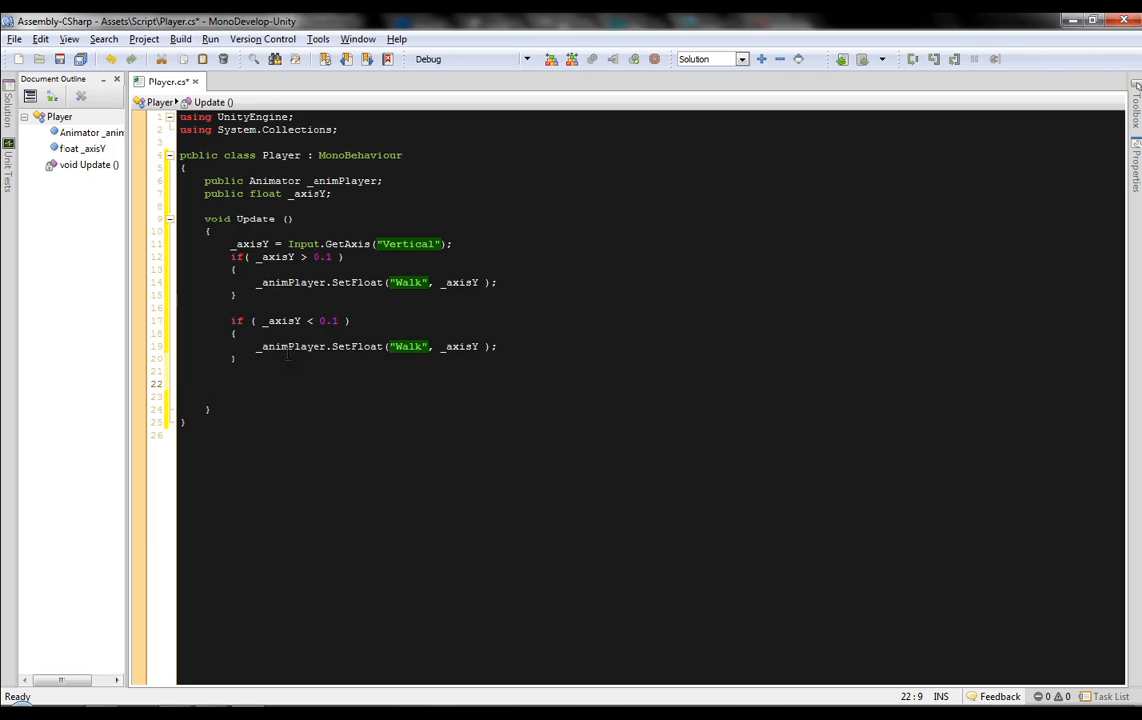
Step: Add a third condition, if ( Input.GetButtonDown("Fire1") ), with a braced body below the second if block
type("if (")
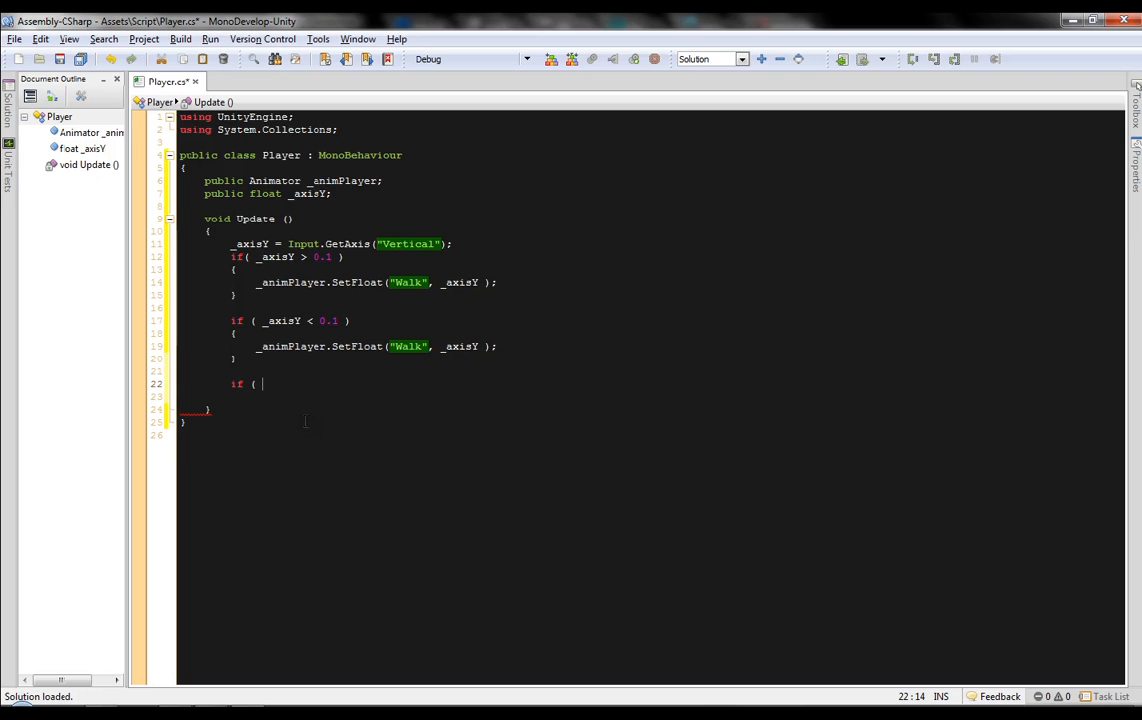
type("Input.")
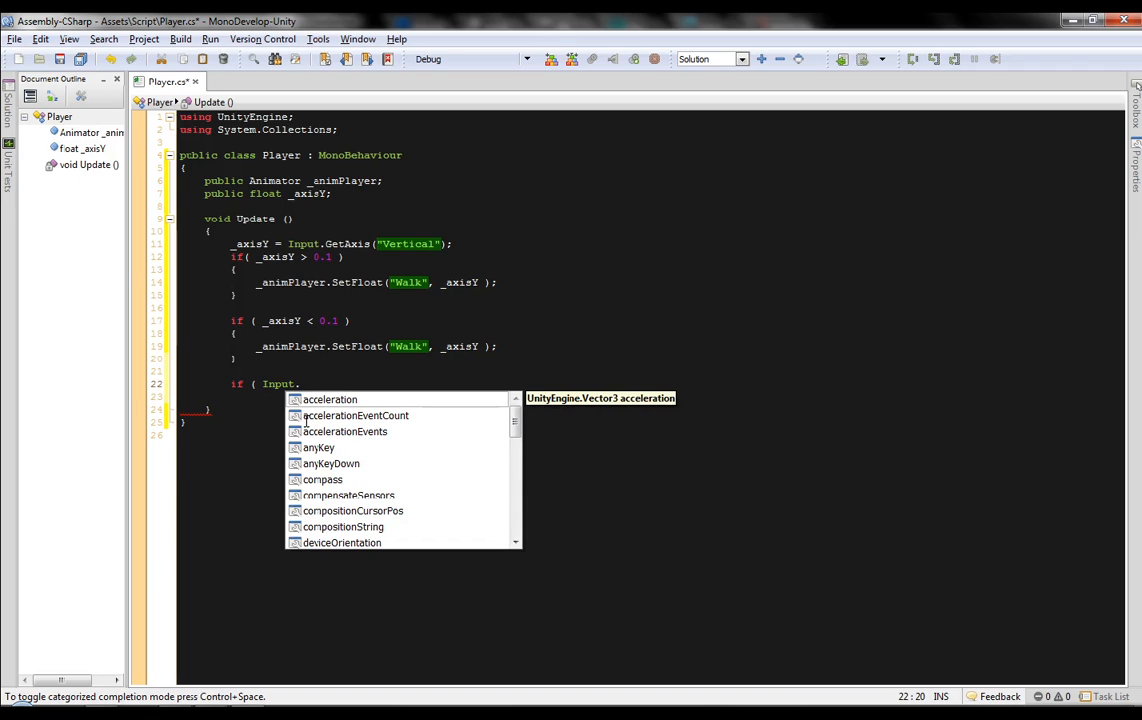
type("getb")
left_click(305, 418)
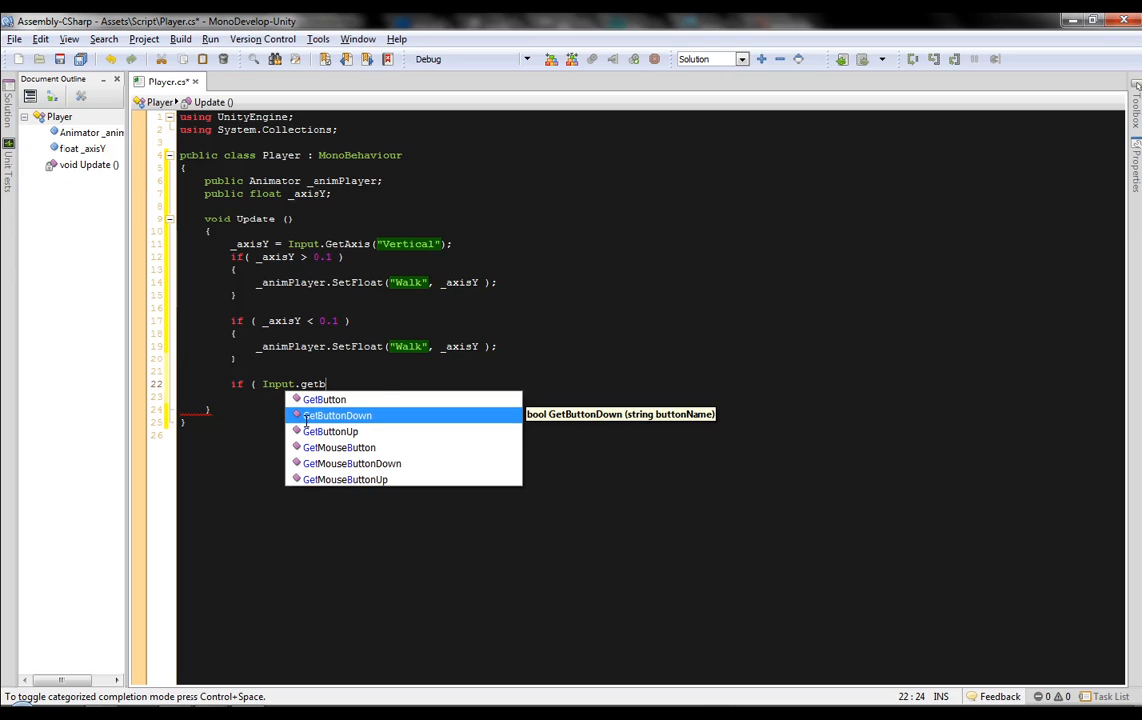
double_click(305, 418)
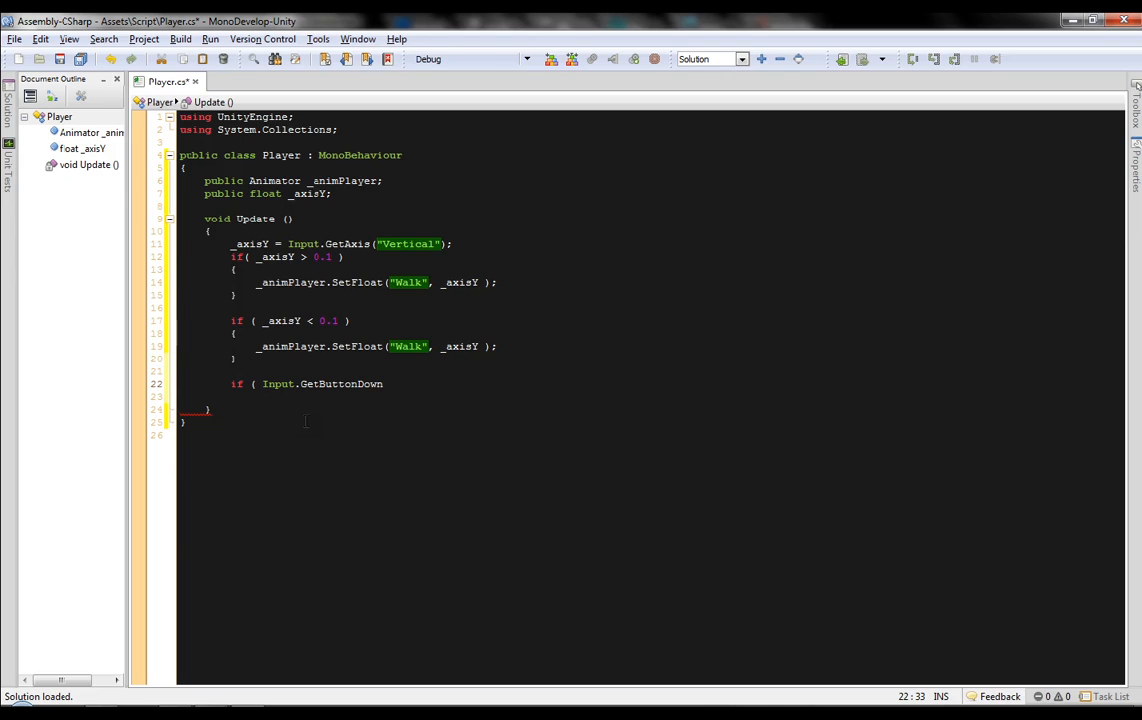
type("(\"Fire")
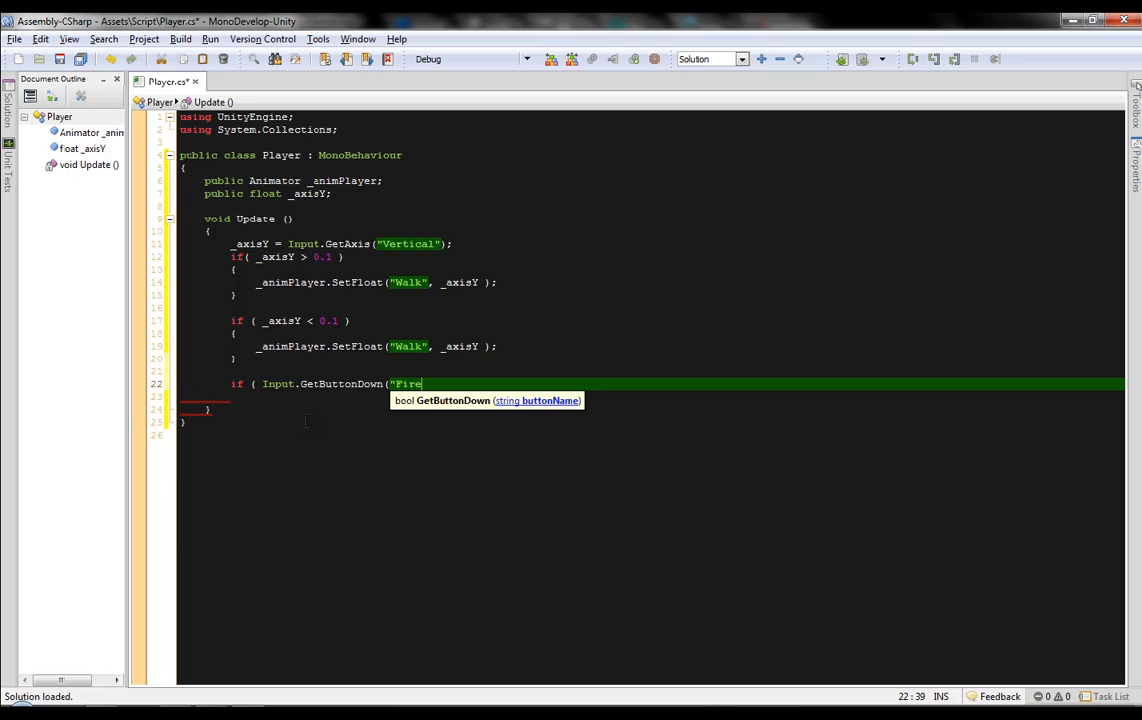
type("1\")")
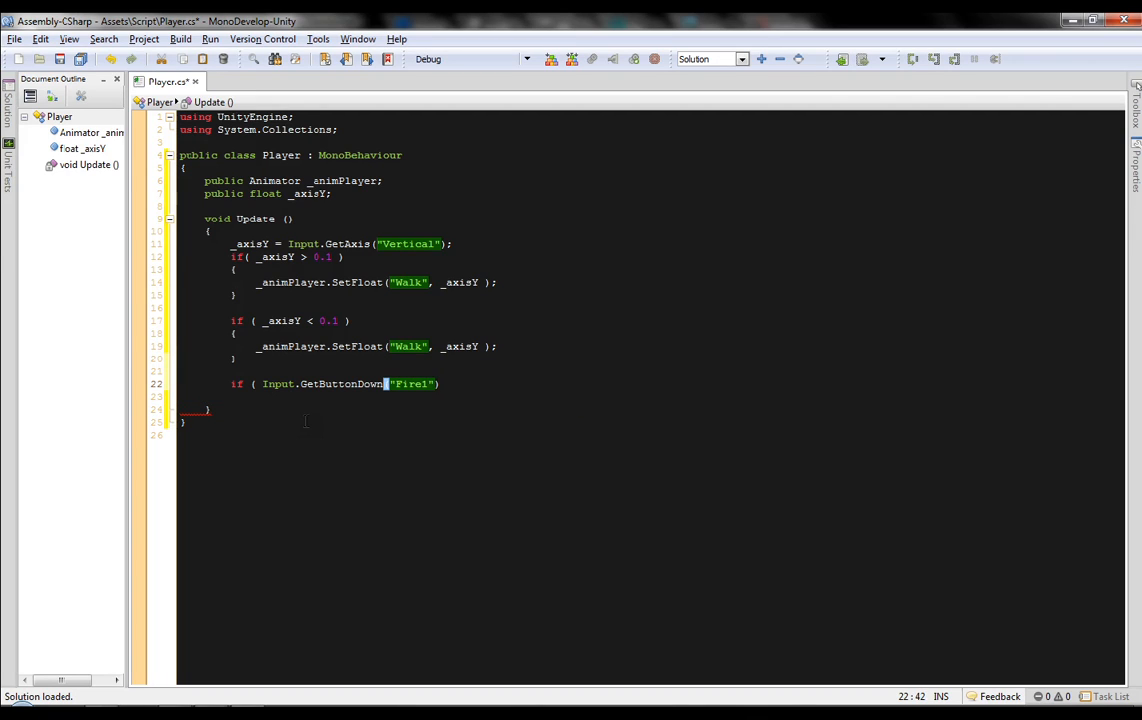
type(" )")
key("Return")
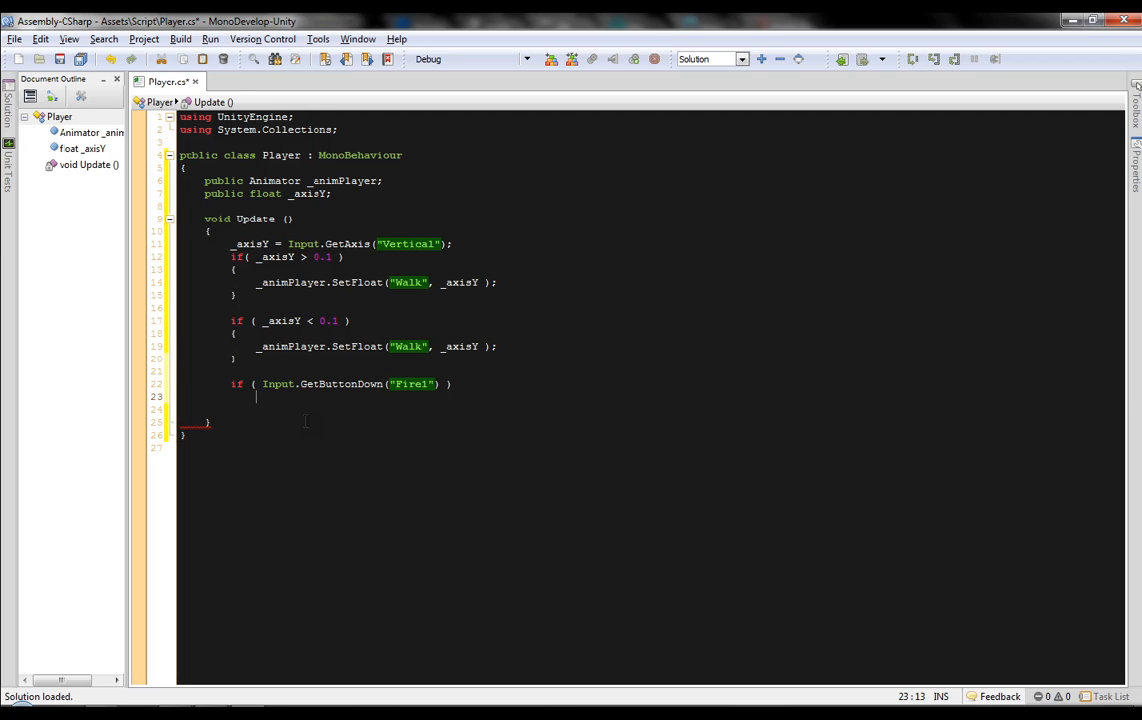
type("{")
key("Return")
Step: Inside the Fire1 block, add the call _animPlayer.SetBool("Run", true );
type("_ani")
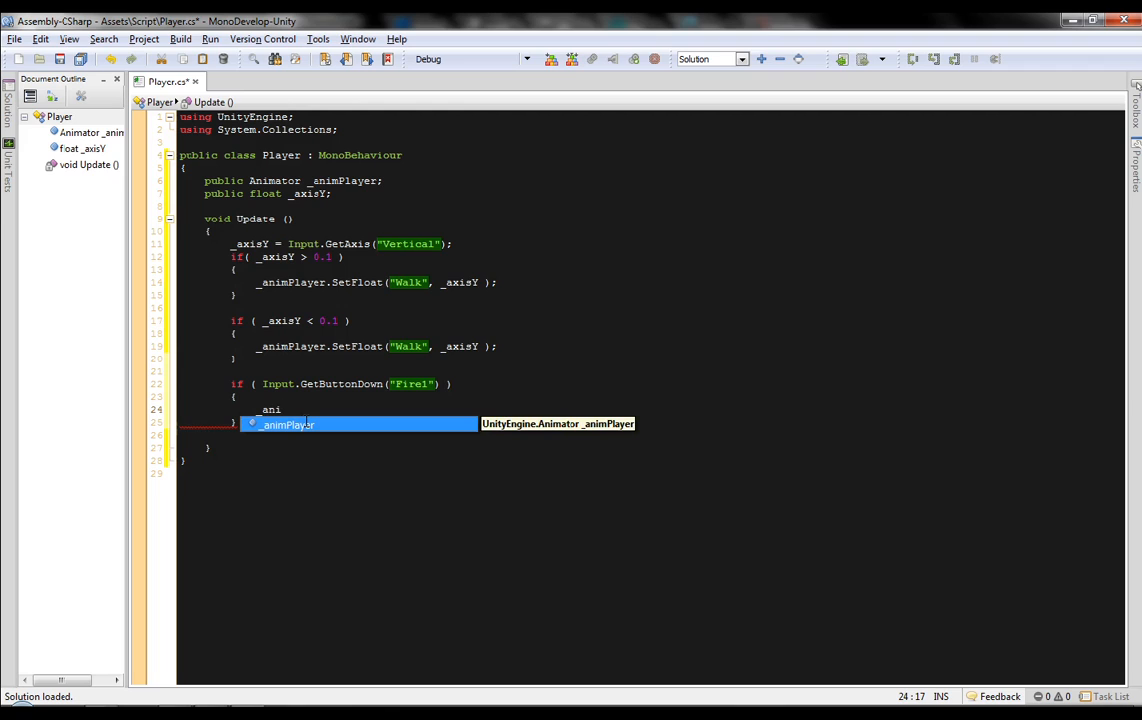
type("mPlayer.setb")
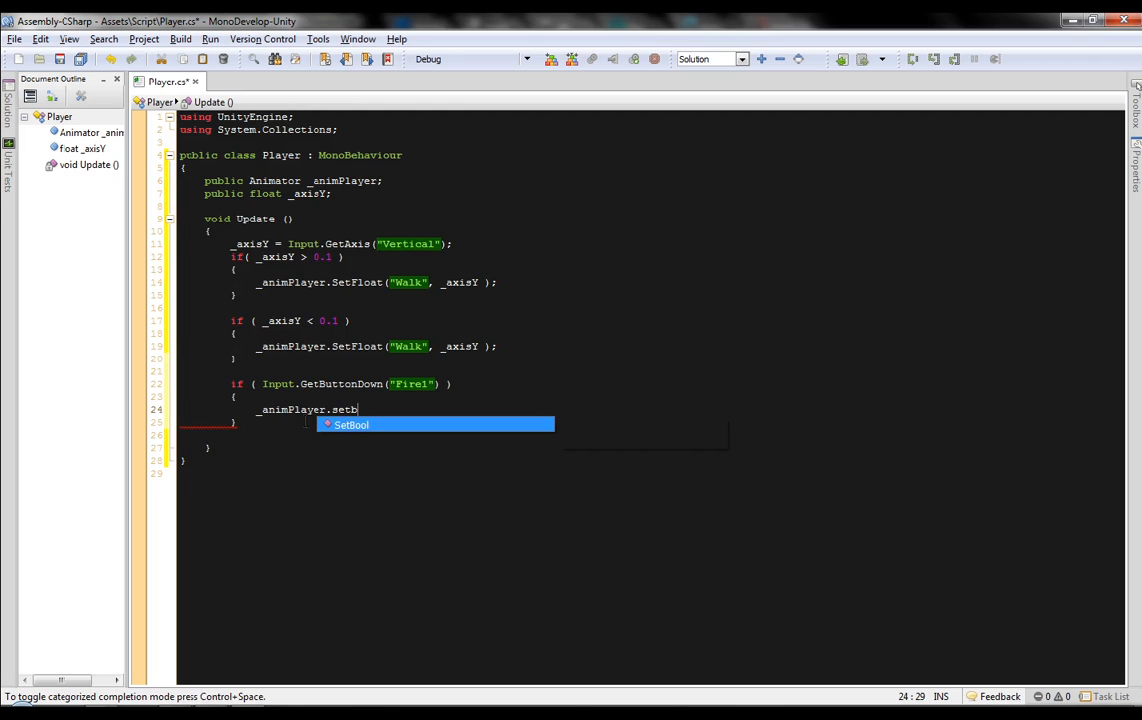
type("o")
key("Return")
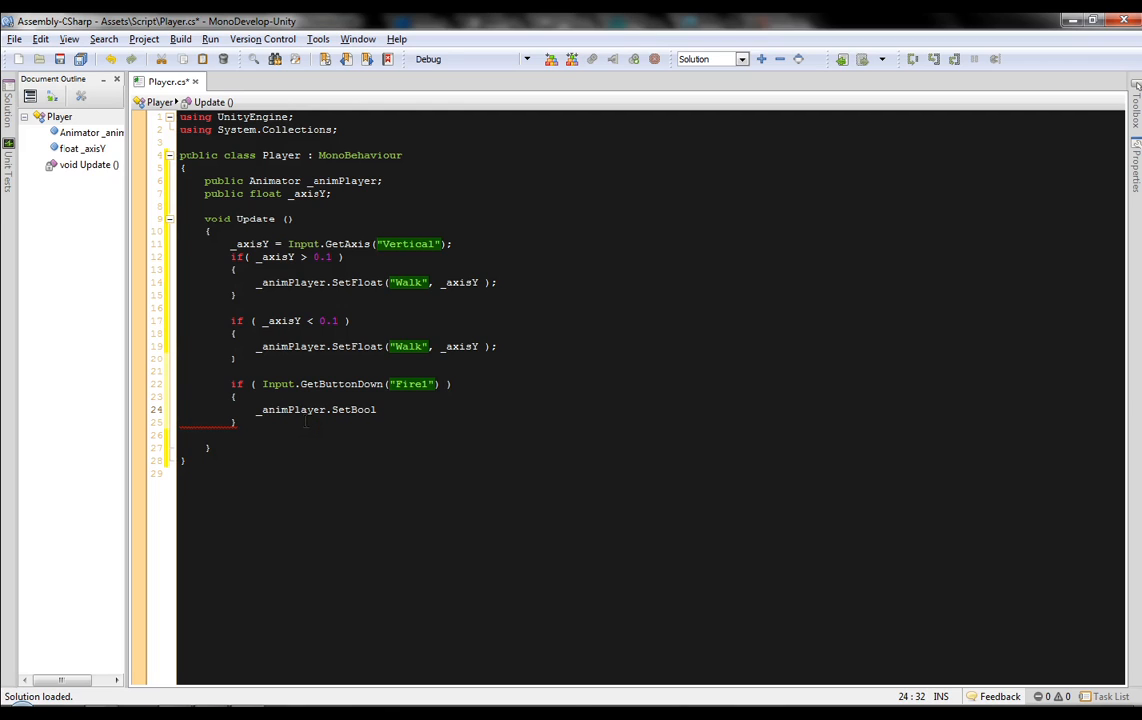
type("(\"R")
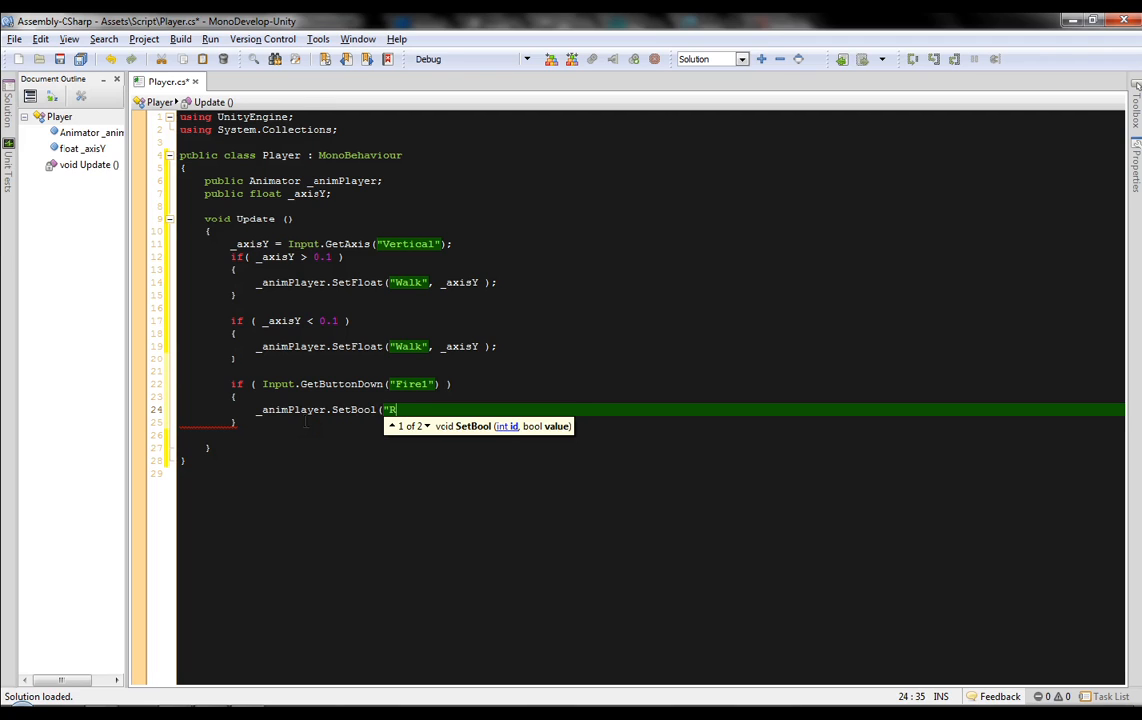
type("un")
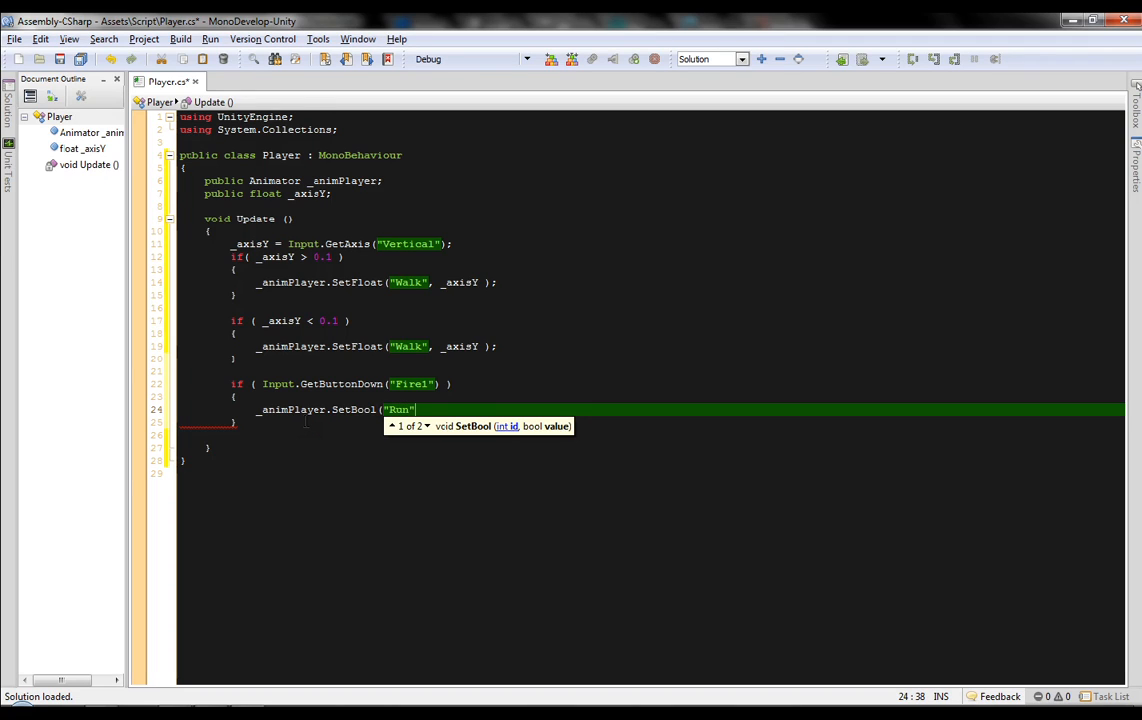
type("\",")
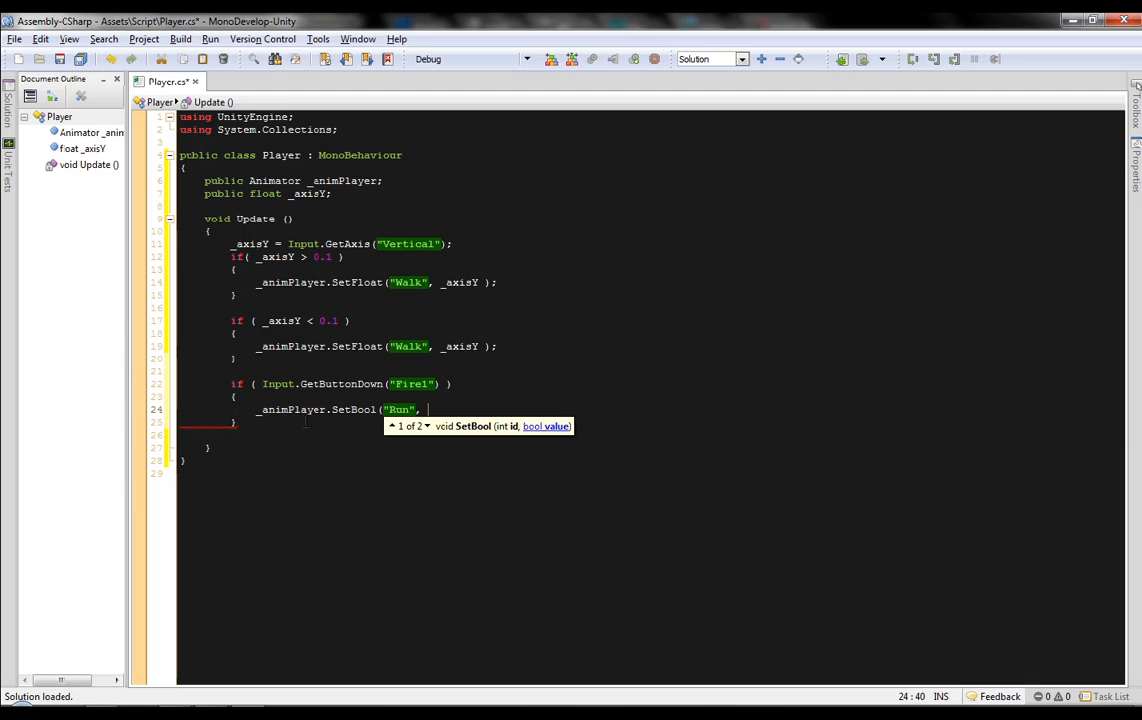
type(" true )")
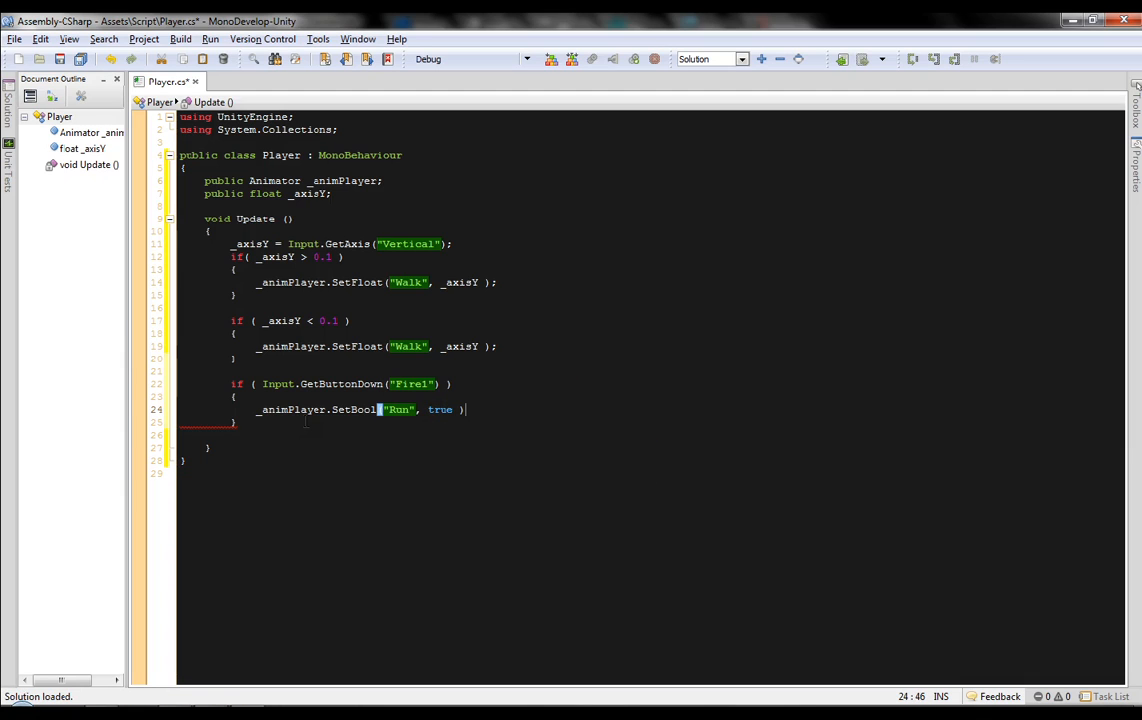
type(";")
Step: Add an else branch with an empty braced body below the Fire1 block
left_click(305, 422)
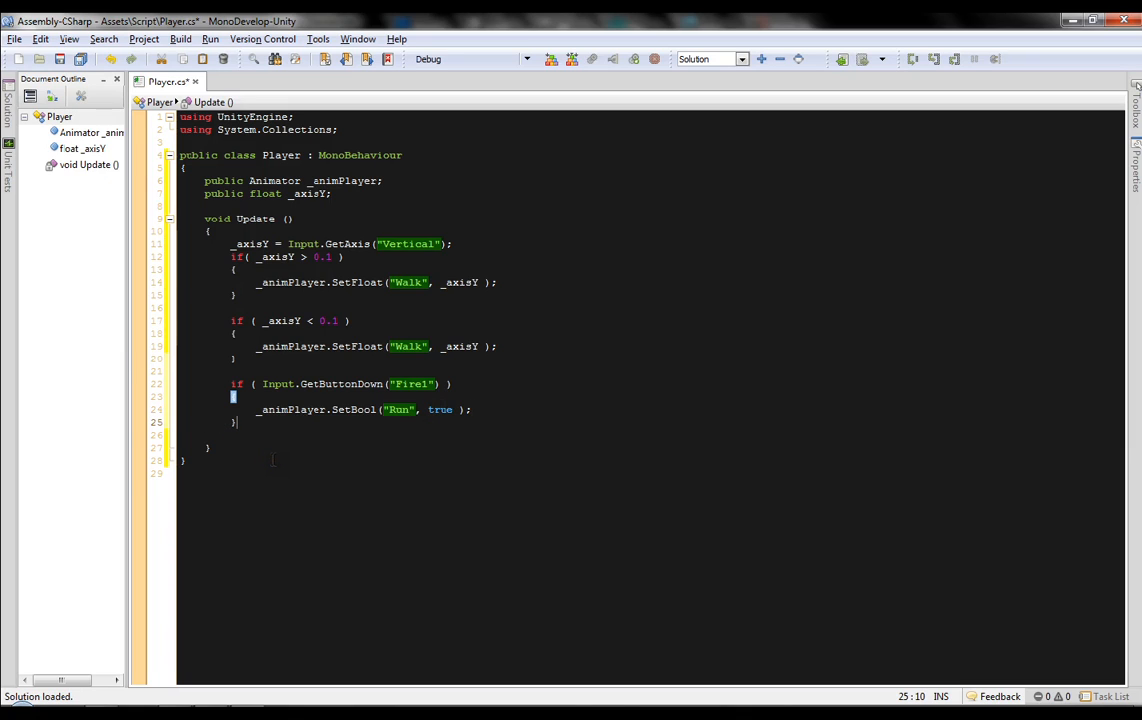
key("Return")
type("else")
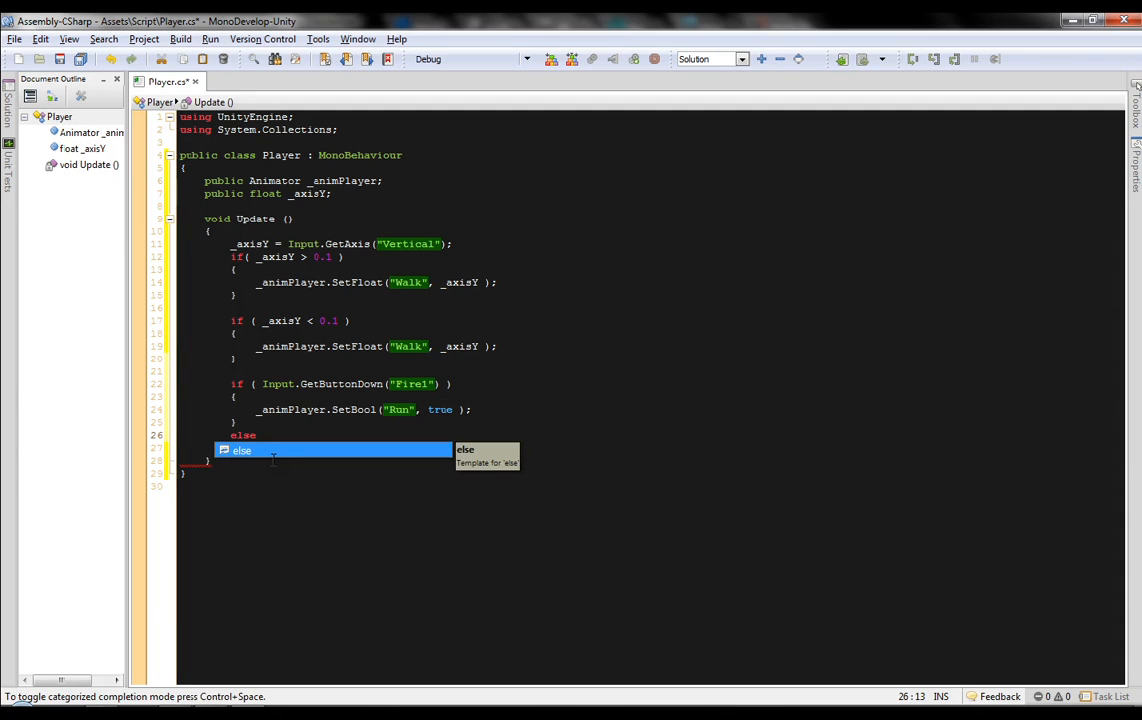
key("Return")
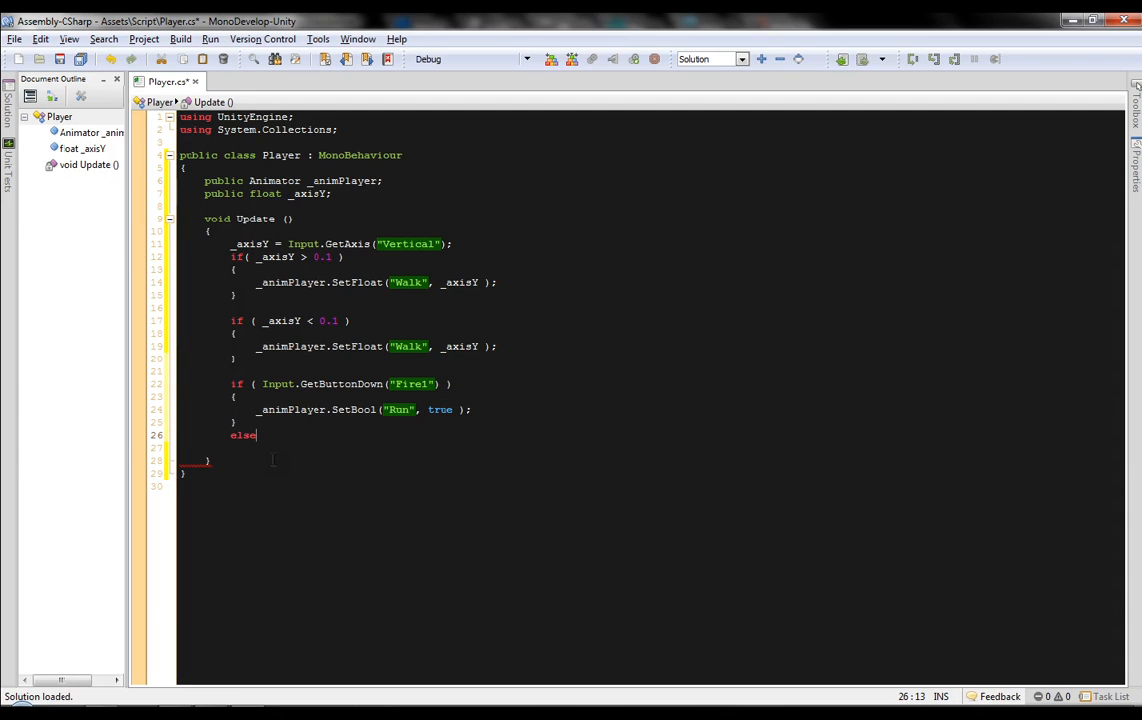
key("Return")
type("{")
key("Return")
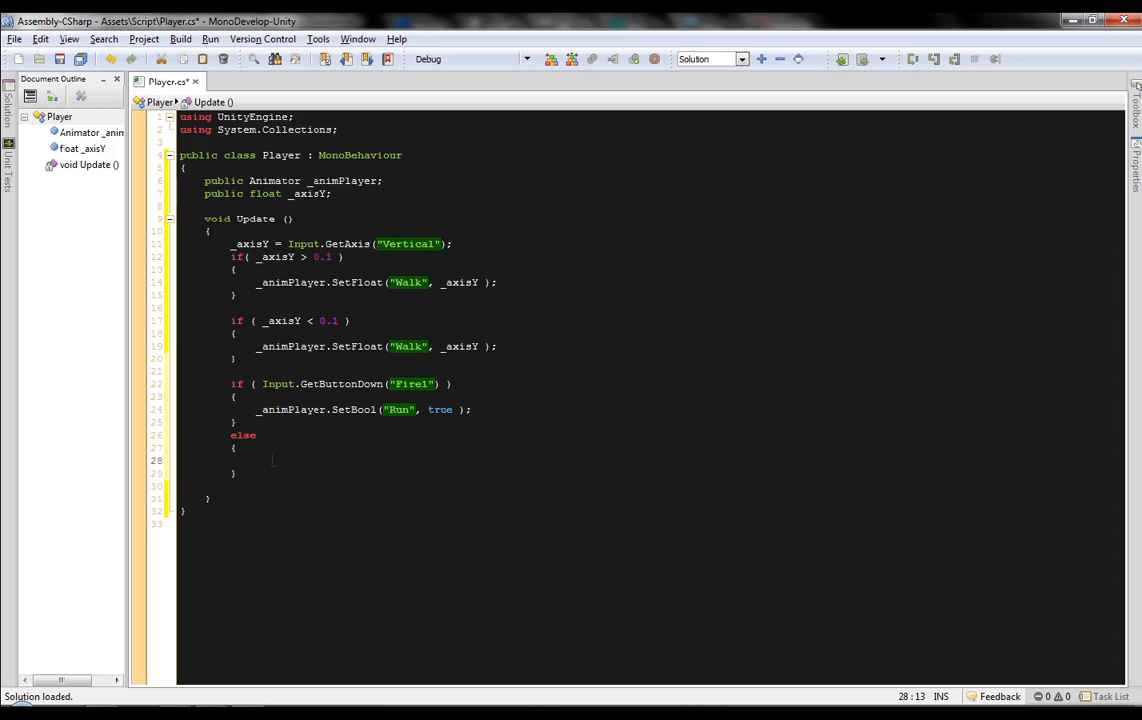
Step: Fill the else branch with _animPlayer.SetBool("Run", false); and save Player.cs
type("ani")
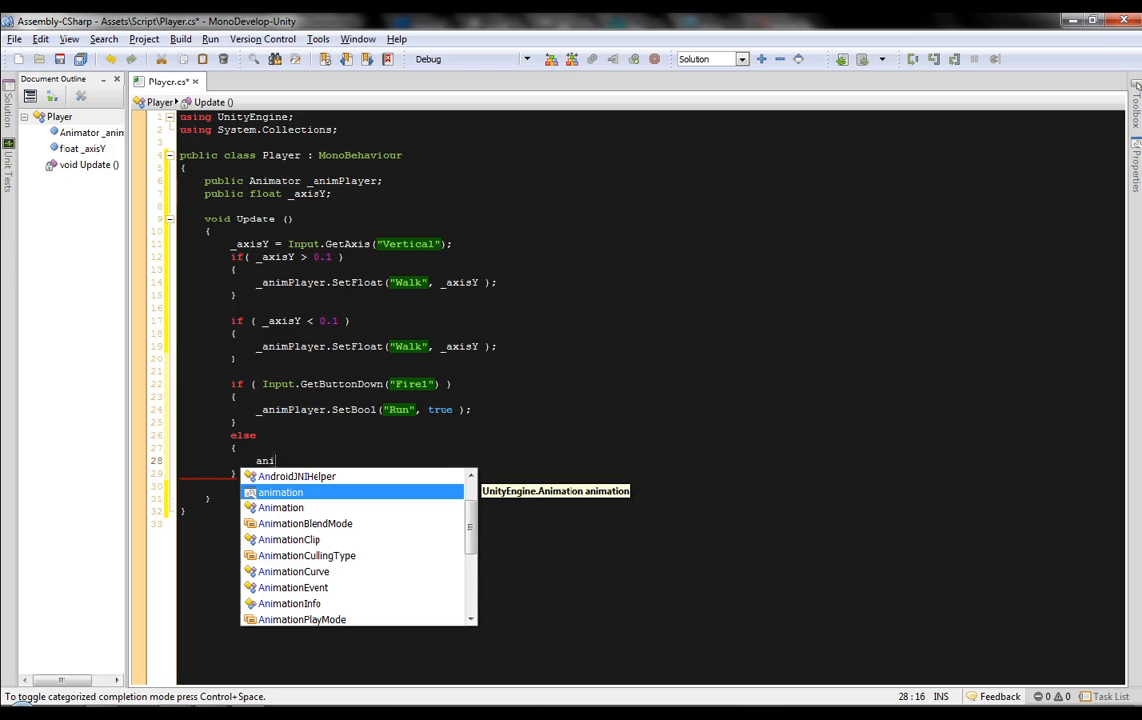
key("shift+Home")
type("_ani")
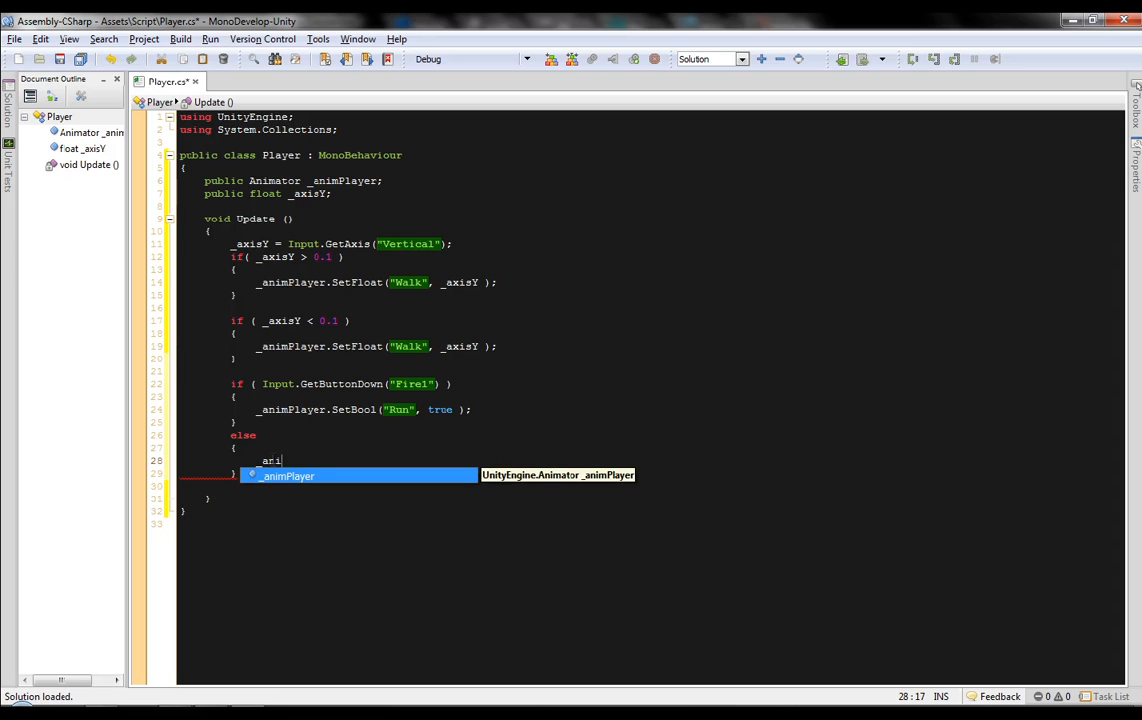
type("mPlayer.SetBool")
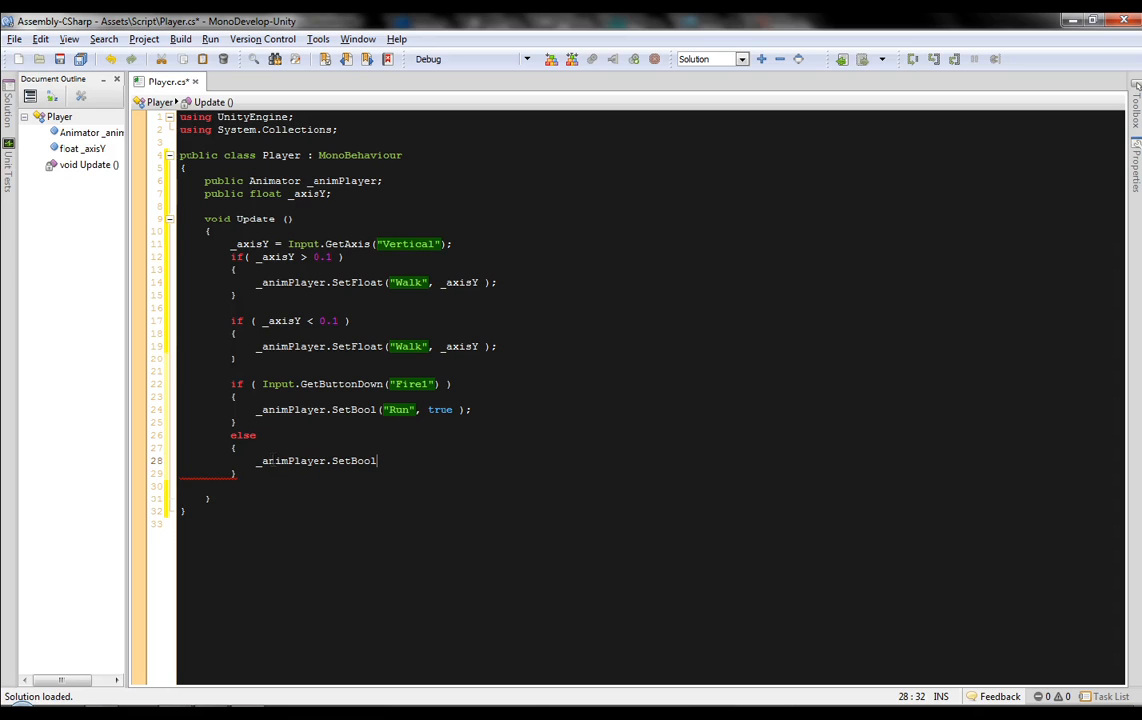
type("(\"Run")
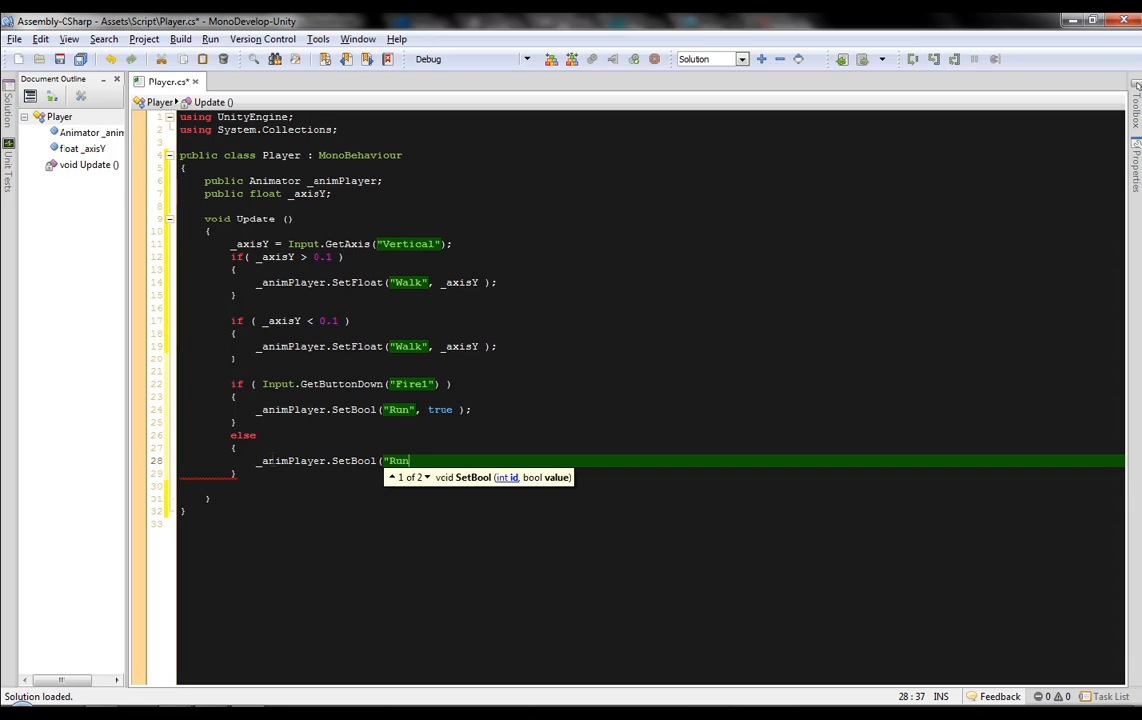
type("\", false)")
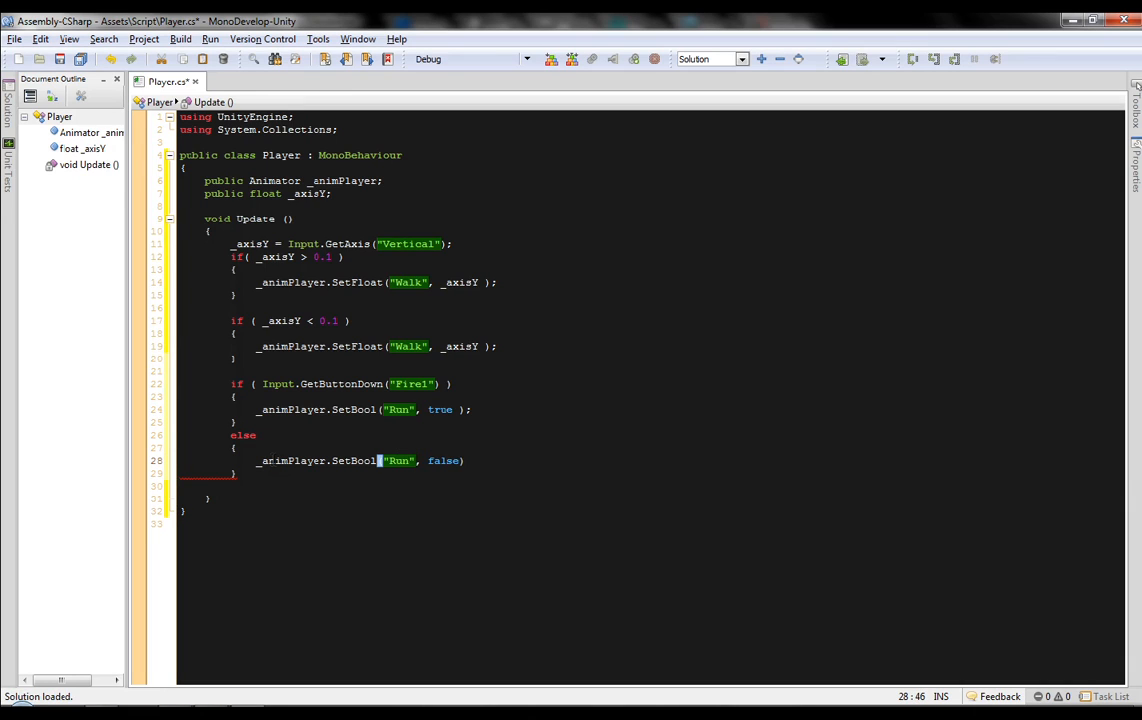
type(";")
key("ctrl+s")
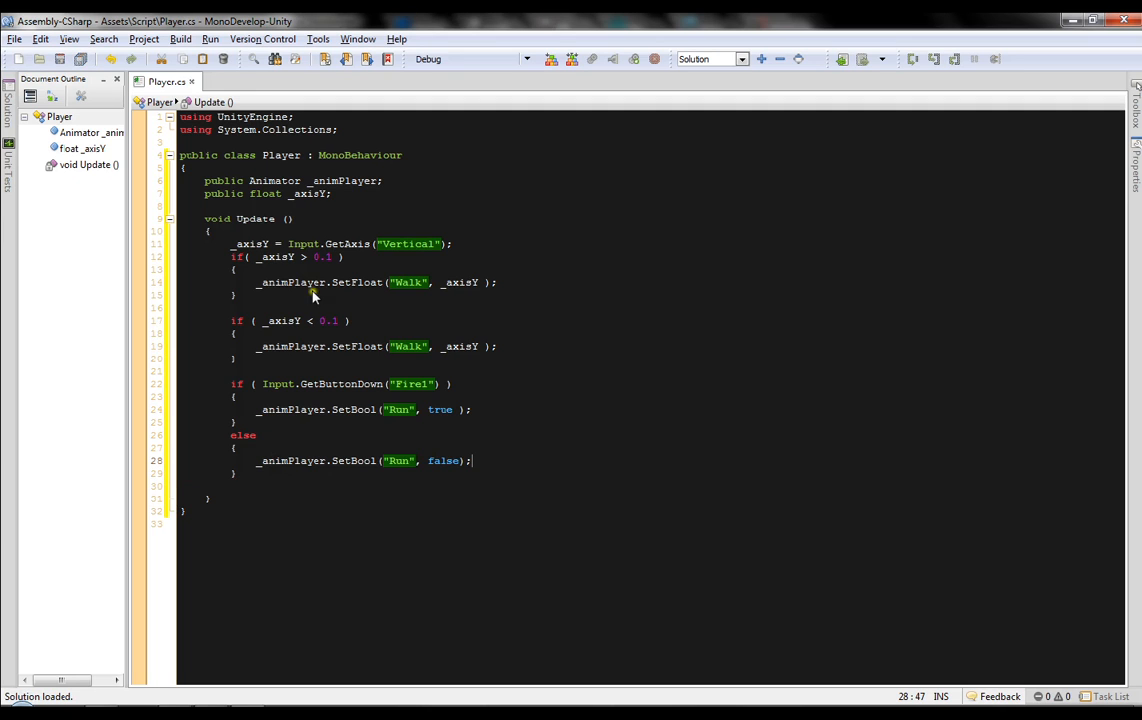
Step: Switch to Unity, play the scene, test the forward and Fire1 inputs on the character and stop the scene
left_click(200, 708)
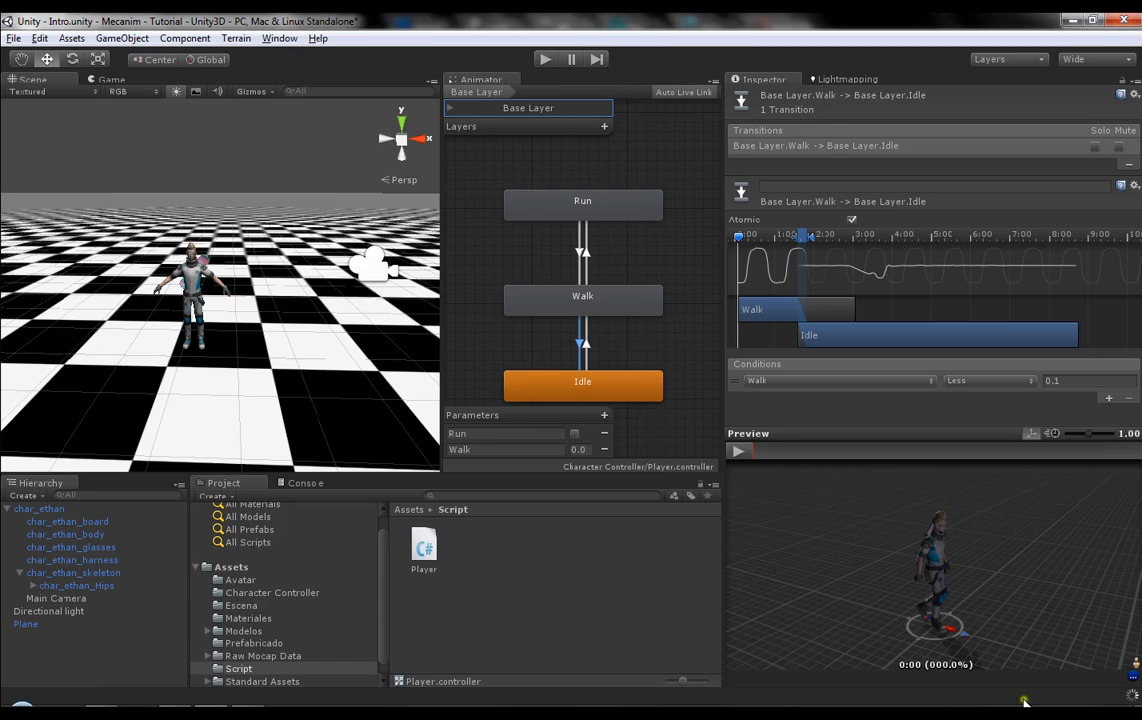
left_click(543, 58)
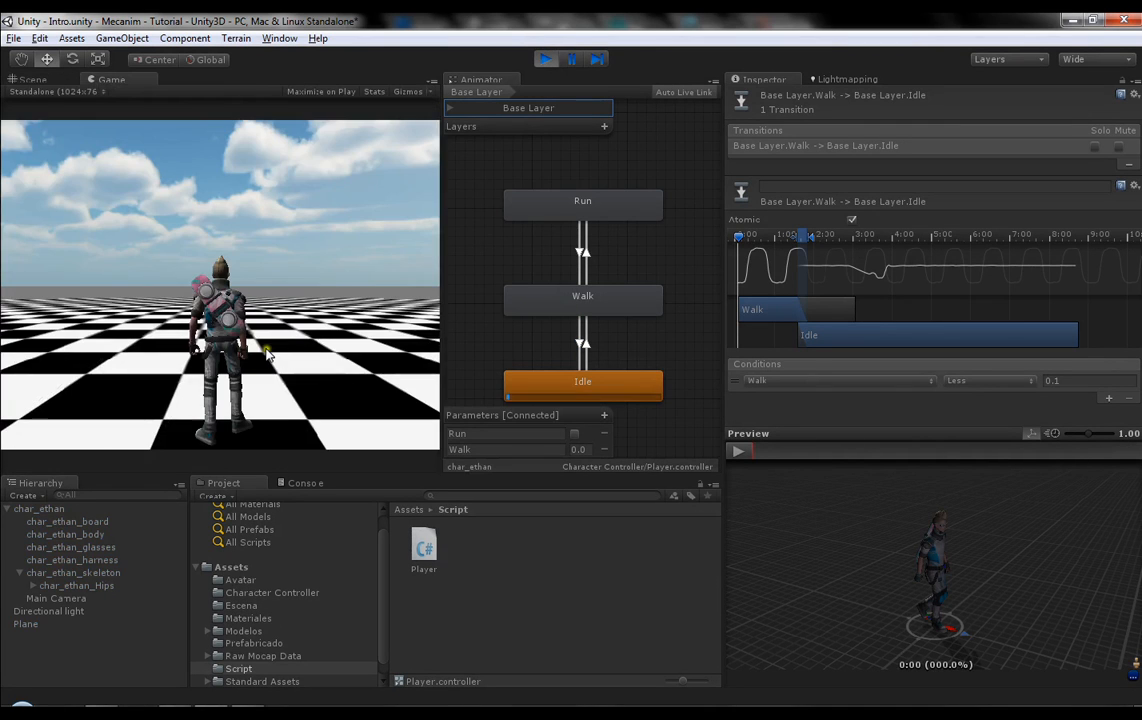
left_click(277, 362)
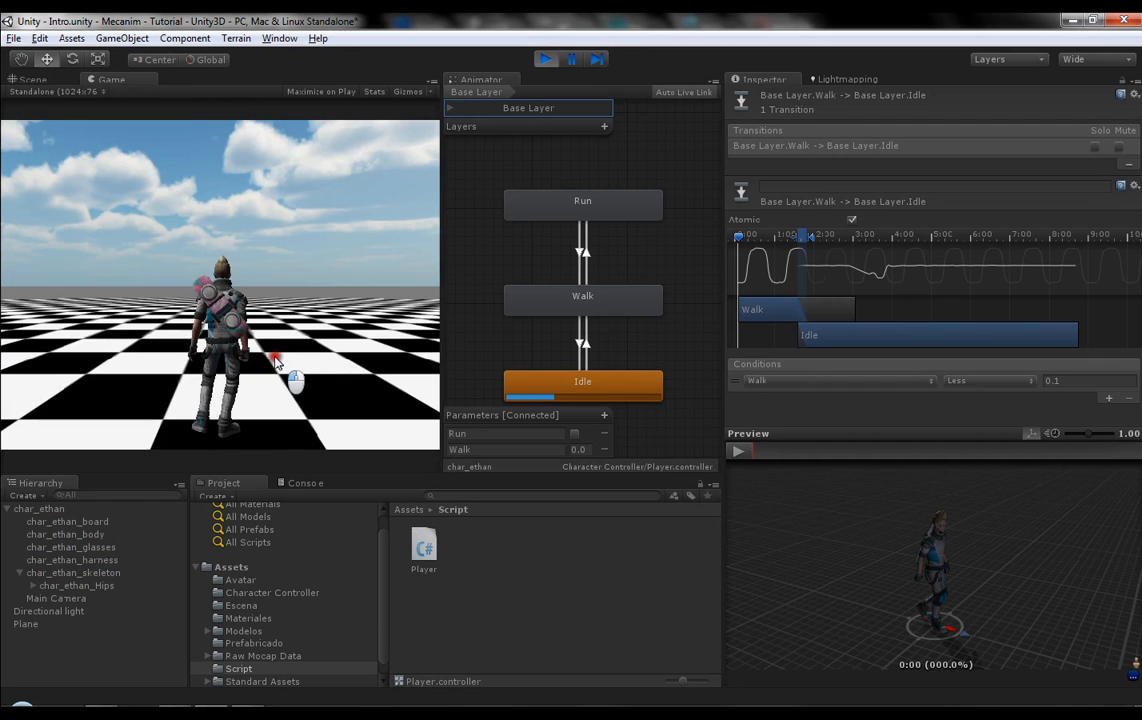
left_click(583, 450)
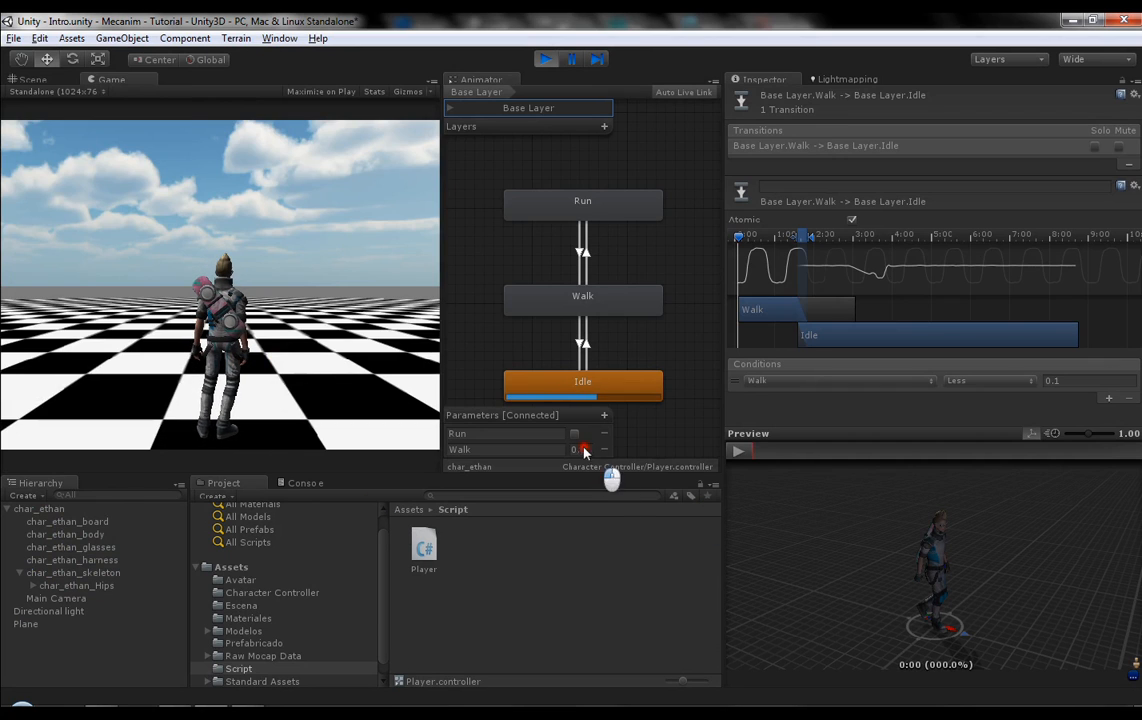
left_click(244, 328)
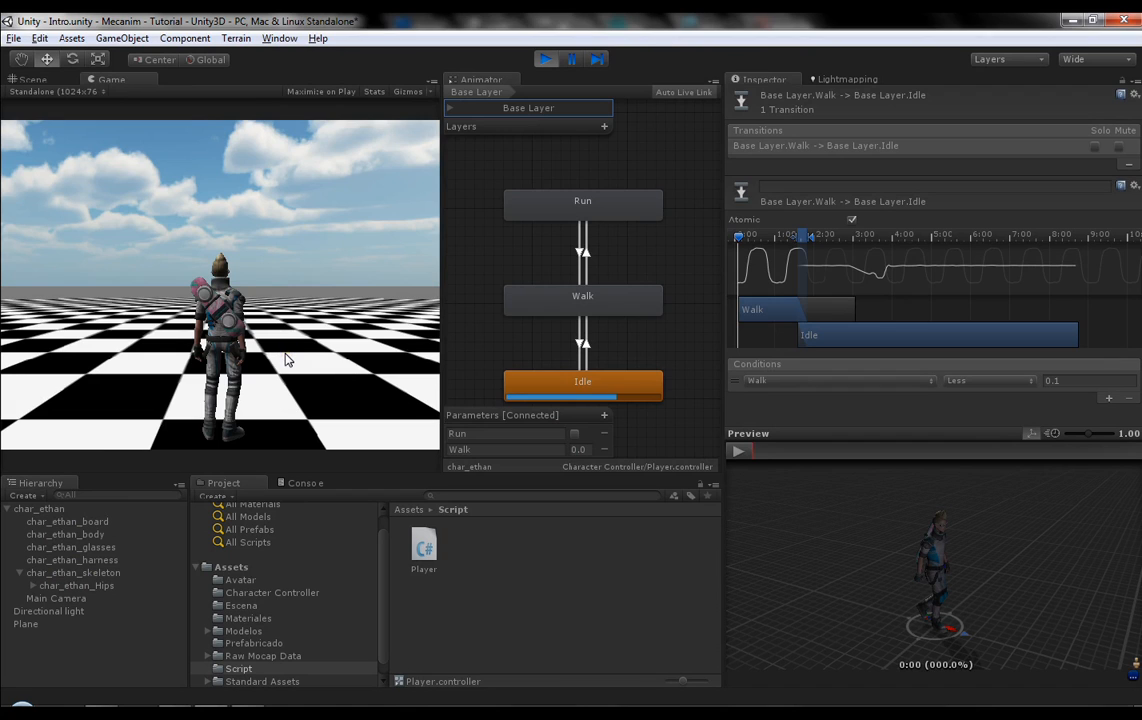
key("w")
left_click(264, 368)
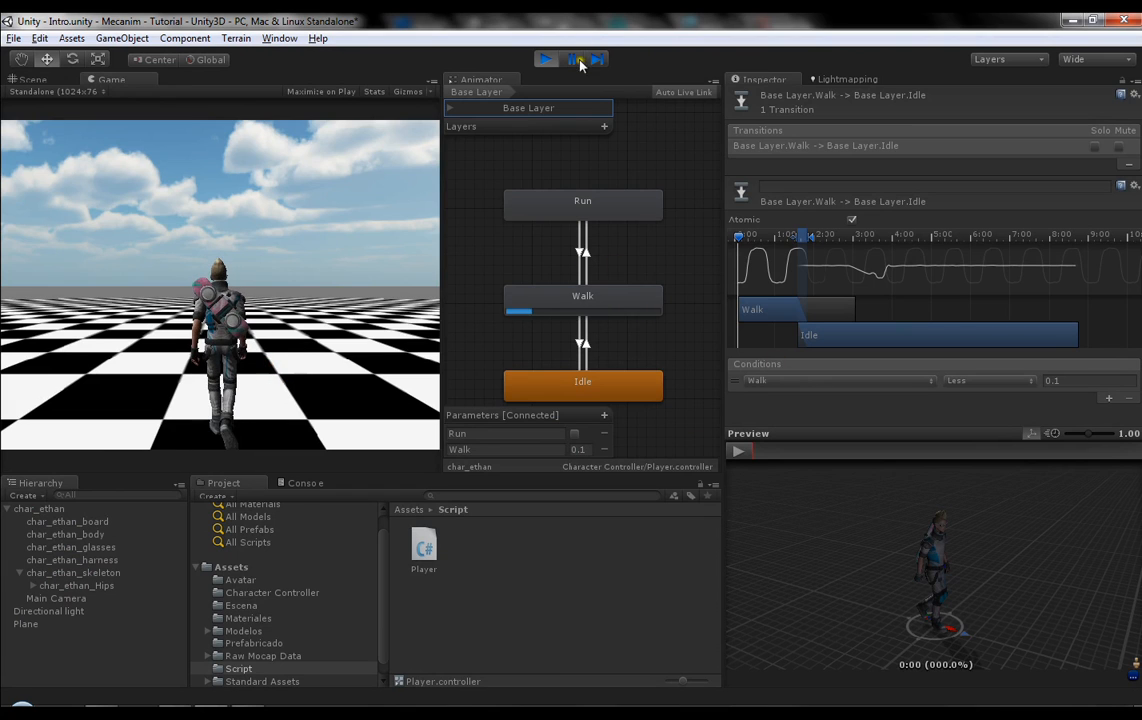
left_click(548, 62)
Step: Return to Player.cs in MonoDevelop and extend the Fire1 condition with == true
left_click(205, 708)
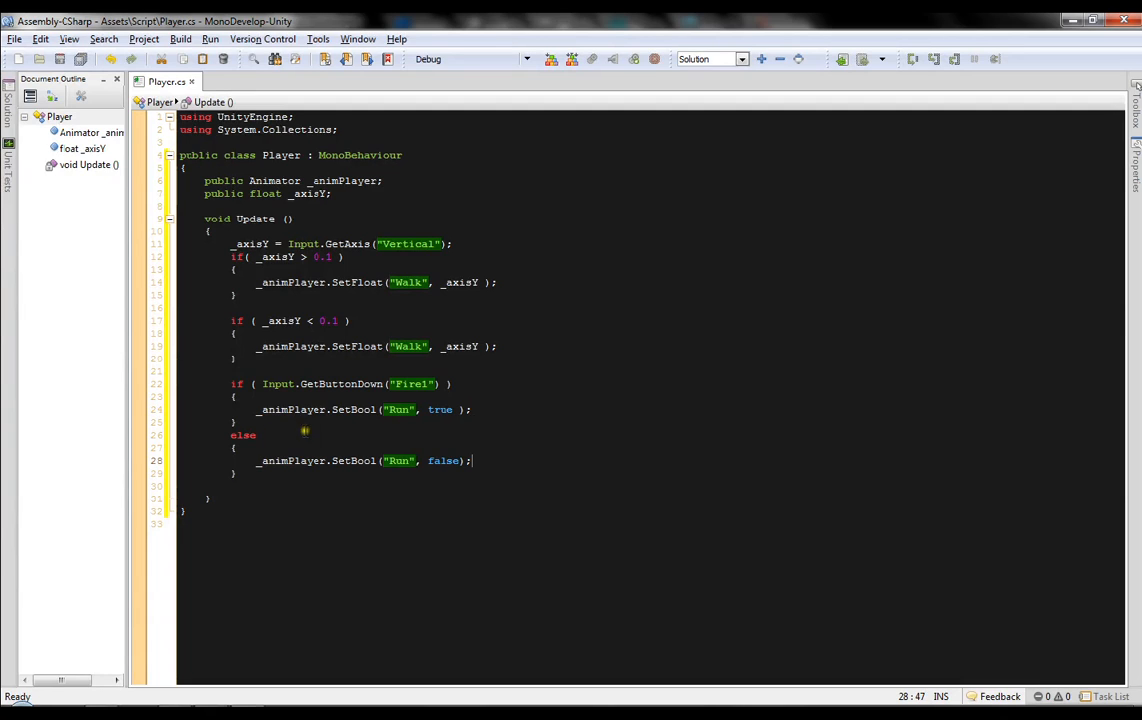
left_click(386, 384)
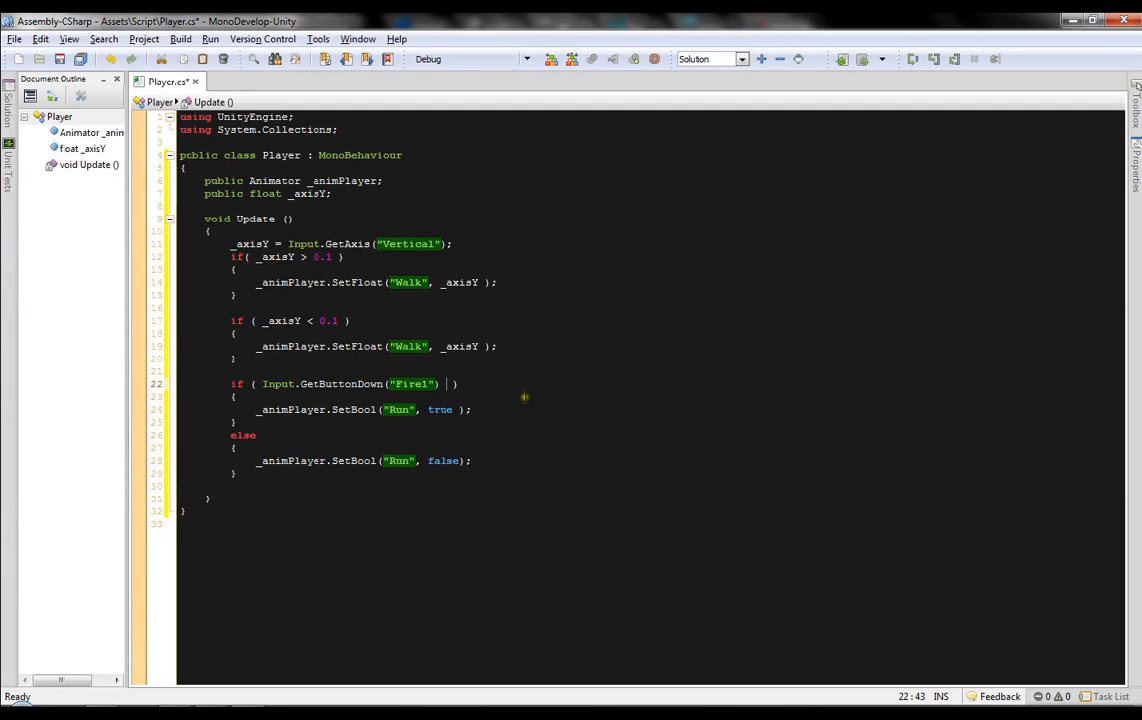
type("== true")
Step: Replace the whole else block with a copy of the Fire1 if block
left_click_drag(241, 422, 231, 384)
key("ctrl+c")
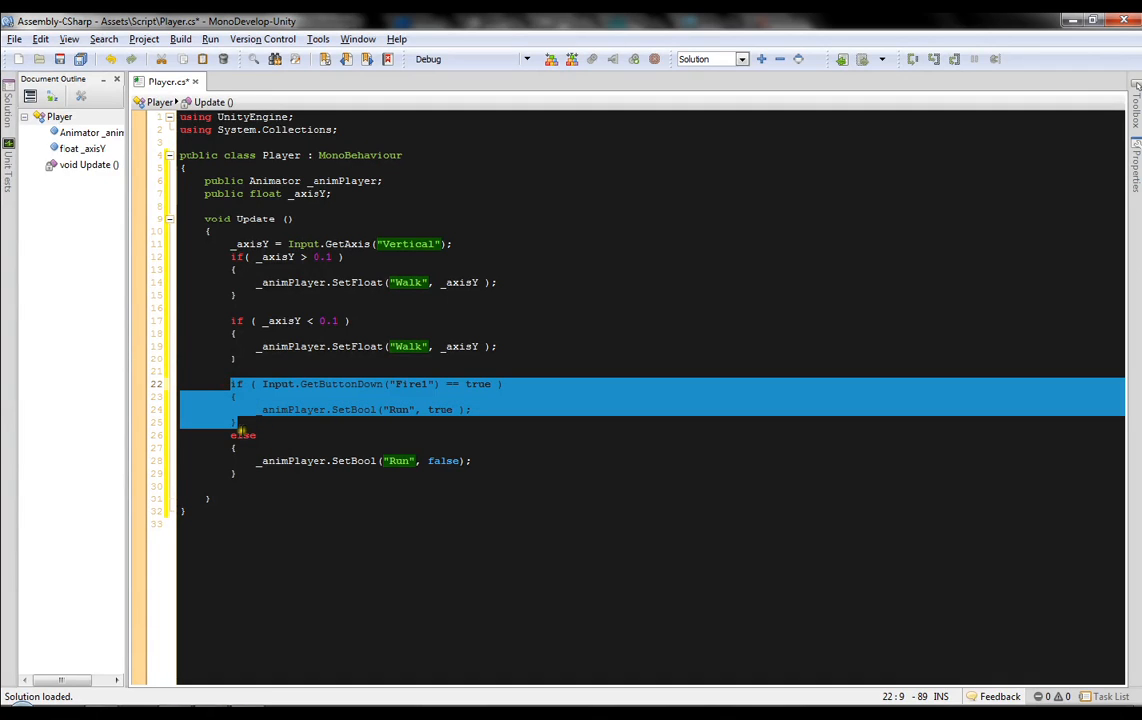
left_click_drag(238, 472, 232, 432)
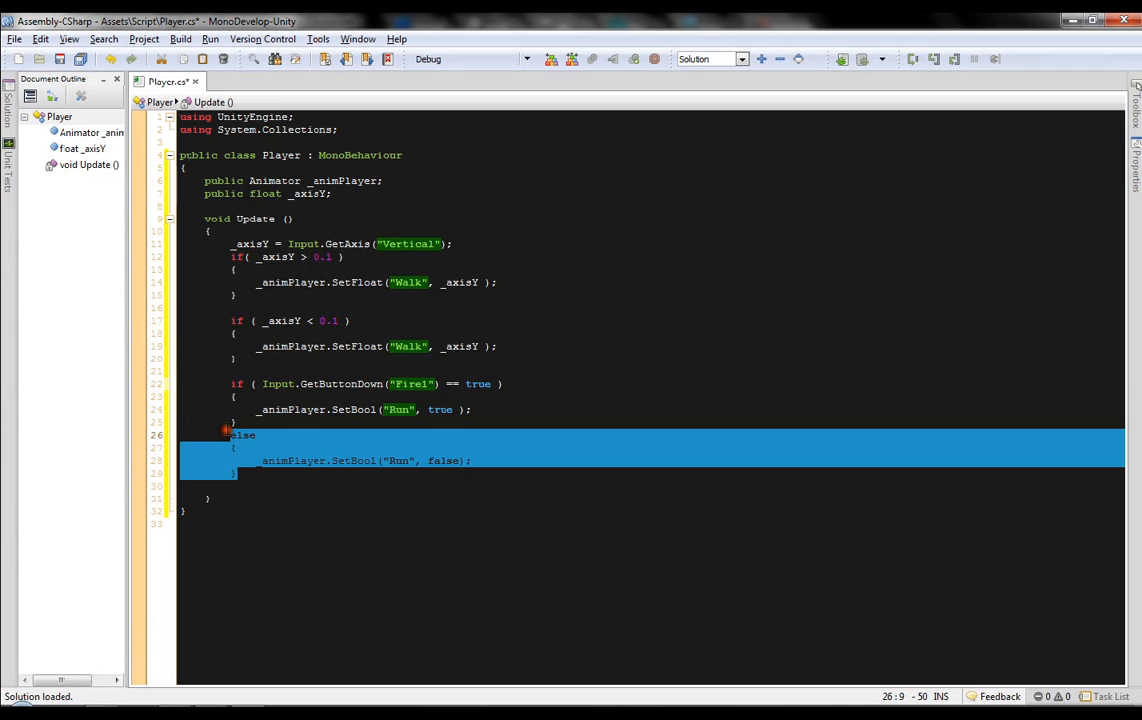
key("ctrl+v")
double_click(478, 435)
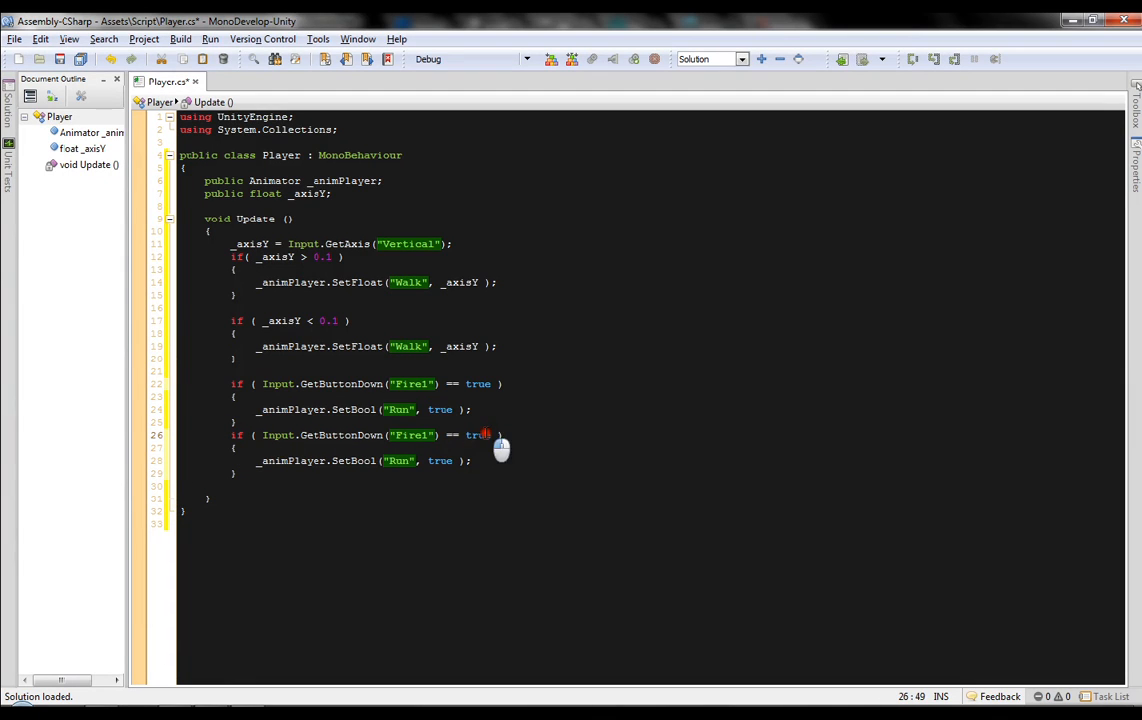
type("fals")
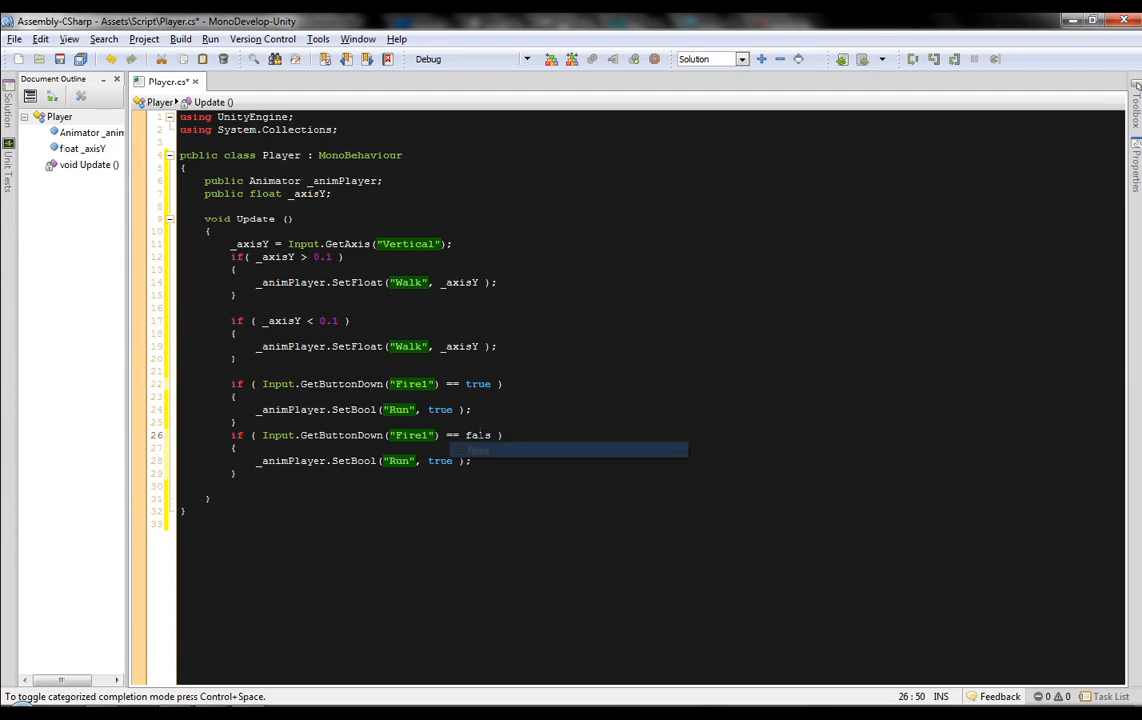
key("BackSpace")
key("BackSpace")
key("BackSpace")
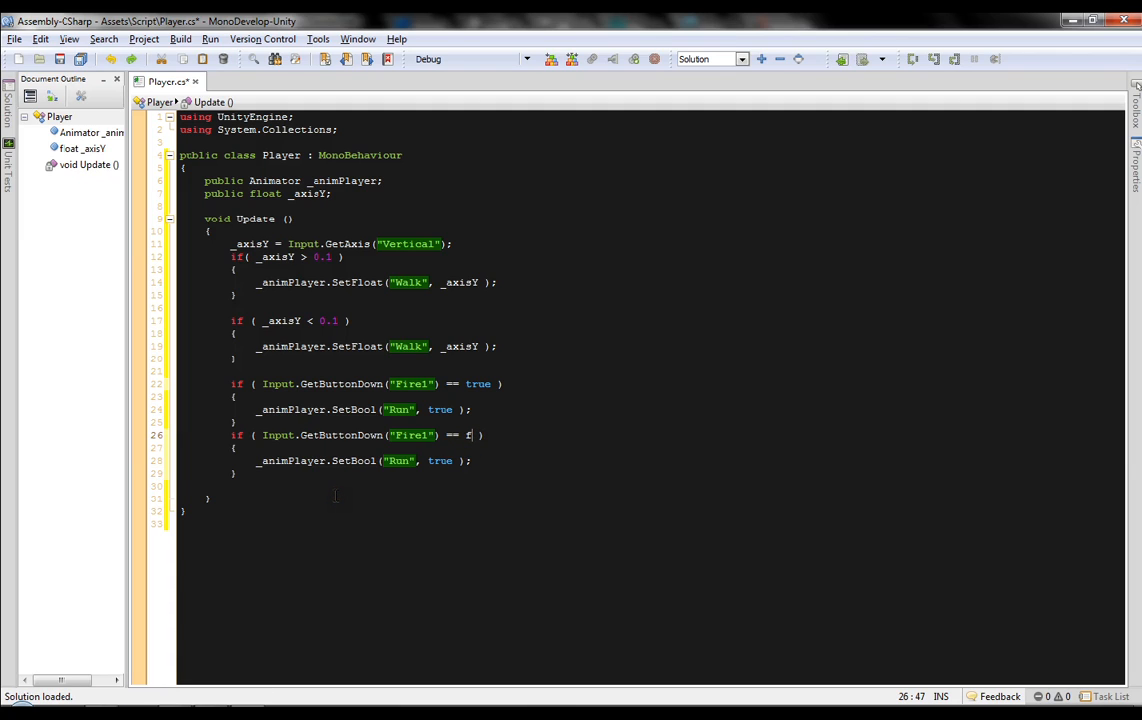
key("ctrl+z")
key("ctrl+z")
key("ctrl+z")
key("ctrl+v")
Step: Change the copied Fire1 block's condition to compare with false
left_click(479, 427)
double_click(478, 435)
type("fa")
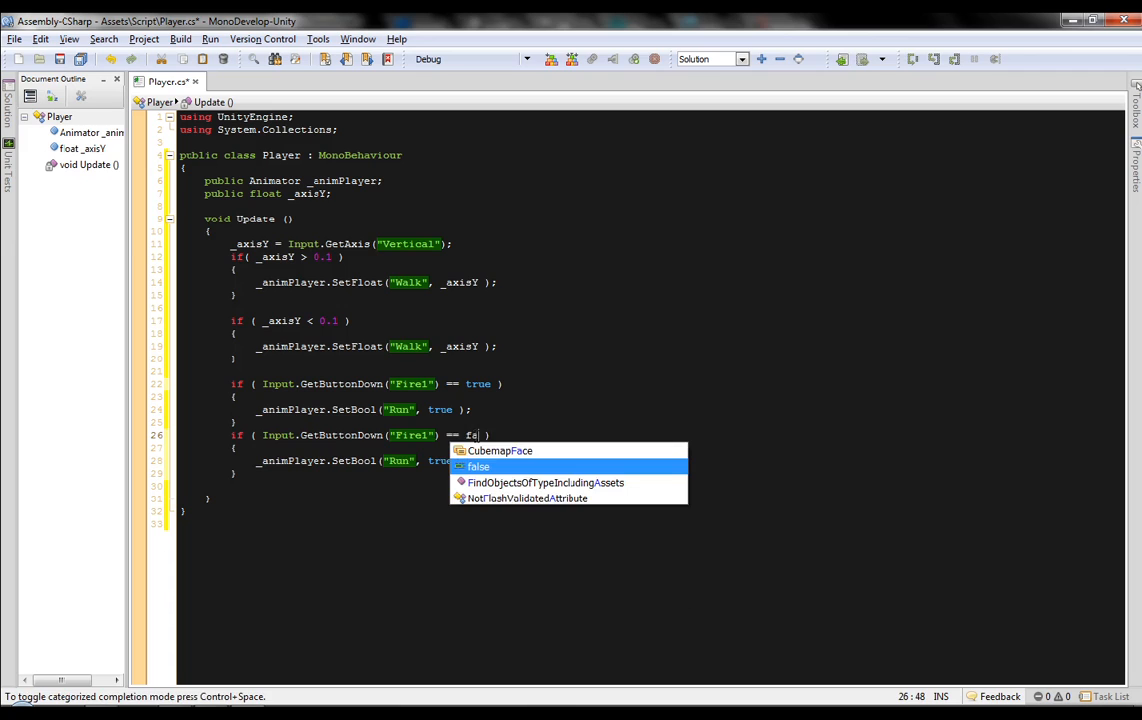
key("Return")
Step: Set the copied block's "Run" SetBool value to false and save Player.cs
double_click(440, 460)
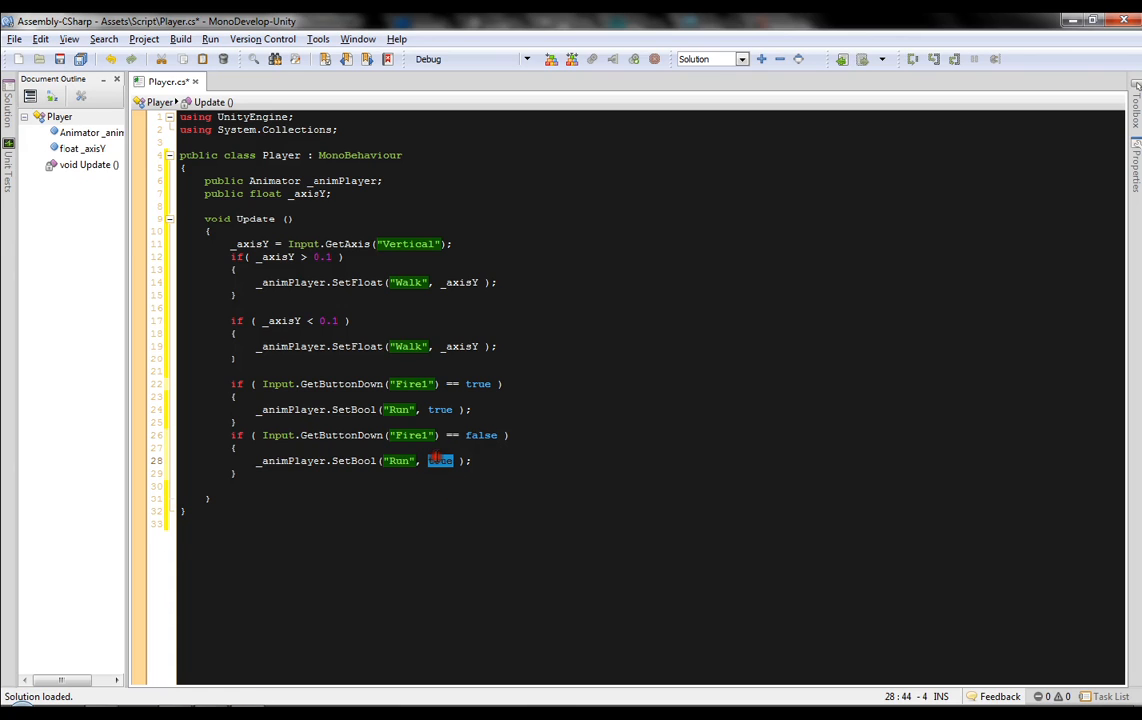
type("fl")
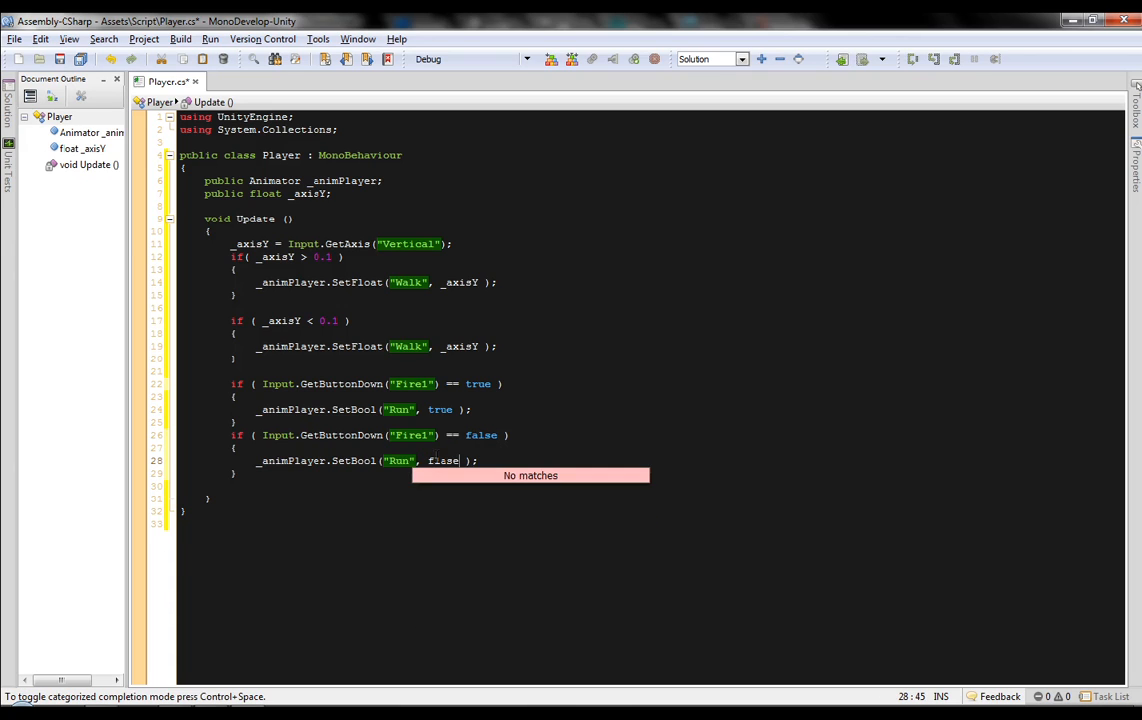
key("BackSpace")
type("a")
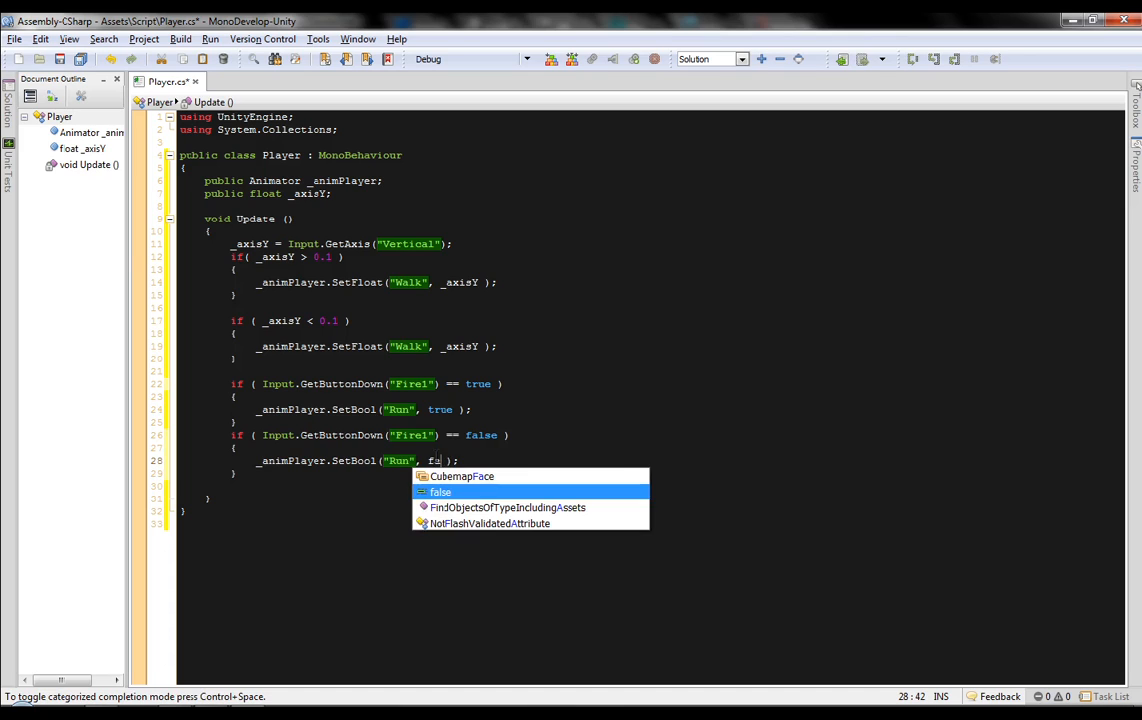
key("Return")
key("ctrl+s")
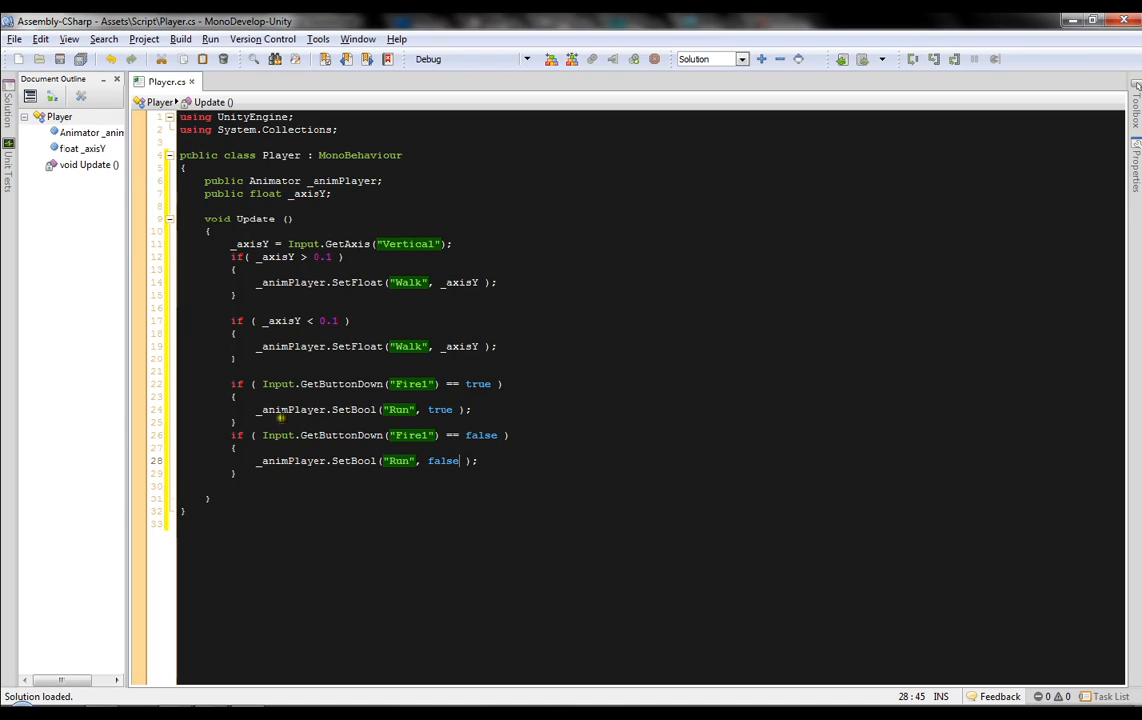
Step: Switch to Unity, play the scene to test walking forward and Fire1, and stop play mode
left_click(217, 701)
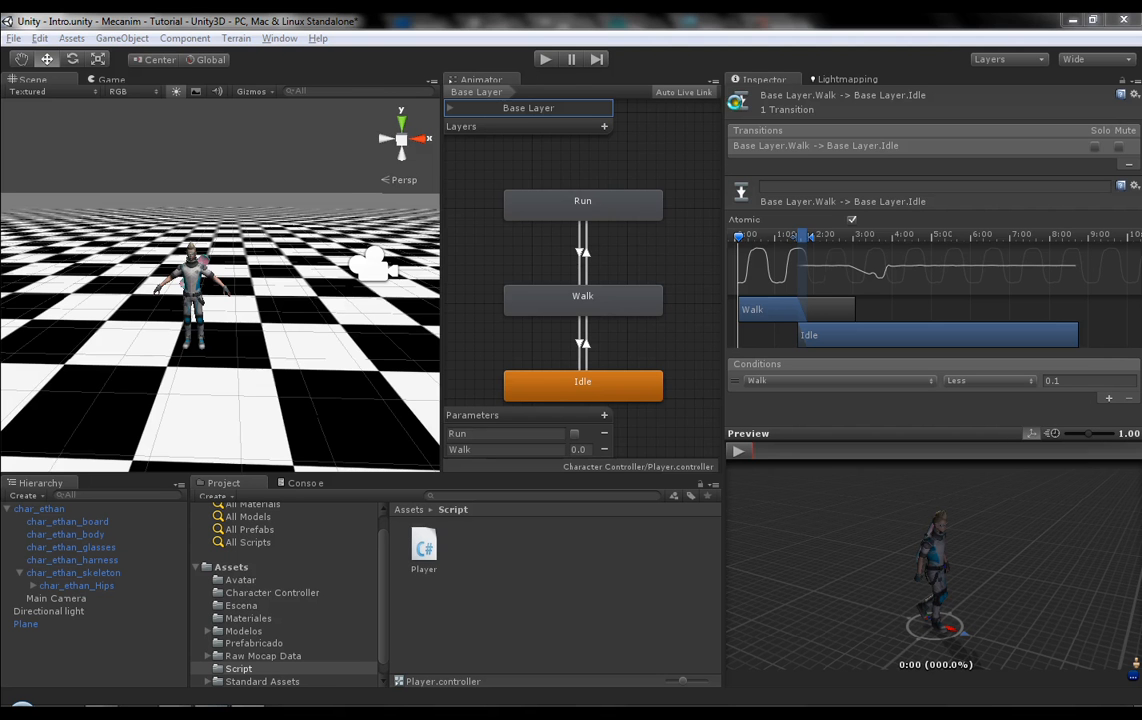
left_click(547, 58)
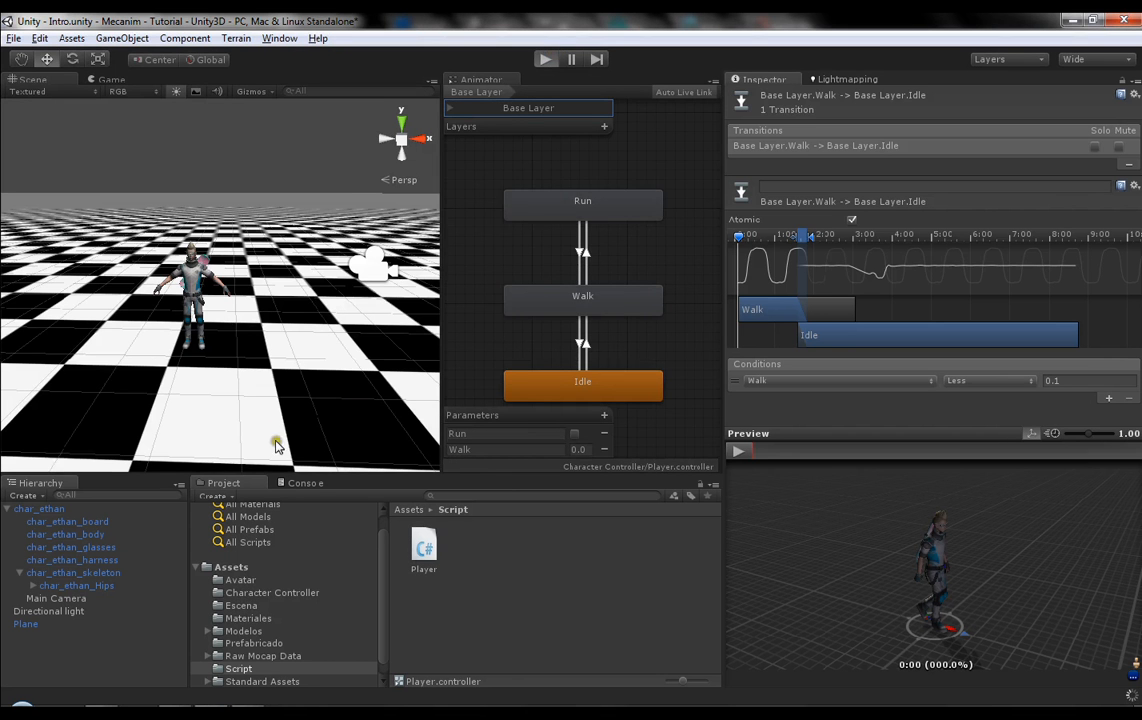
key("Up")
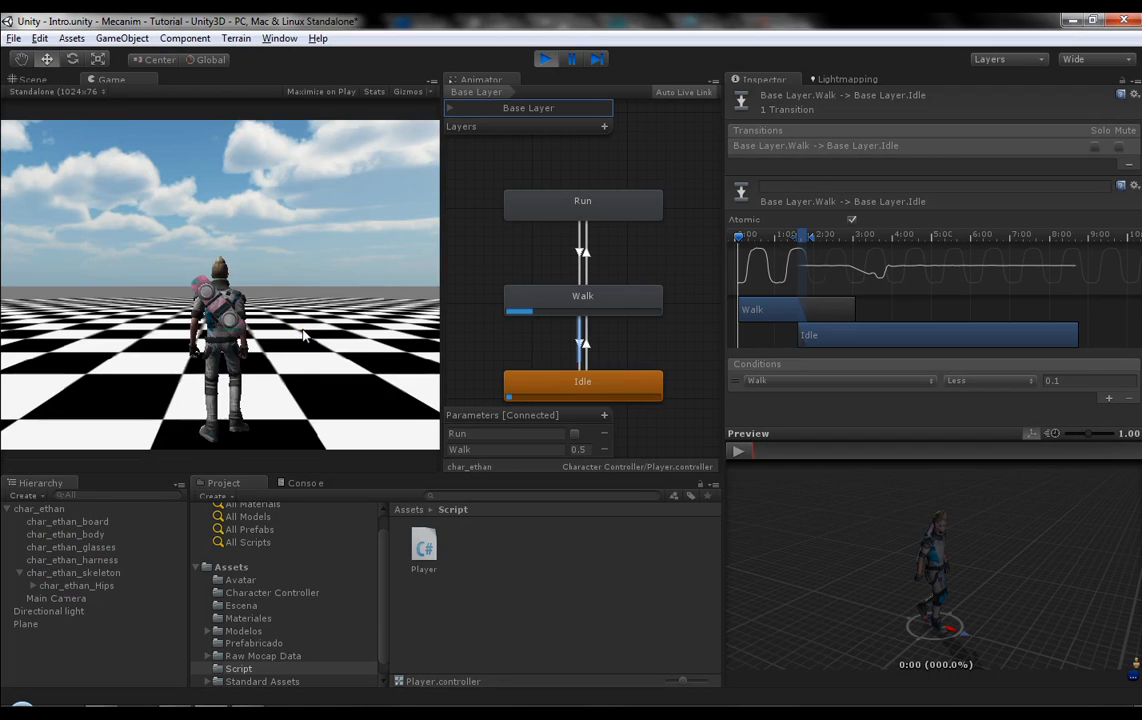
left_click(303, 332)
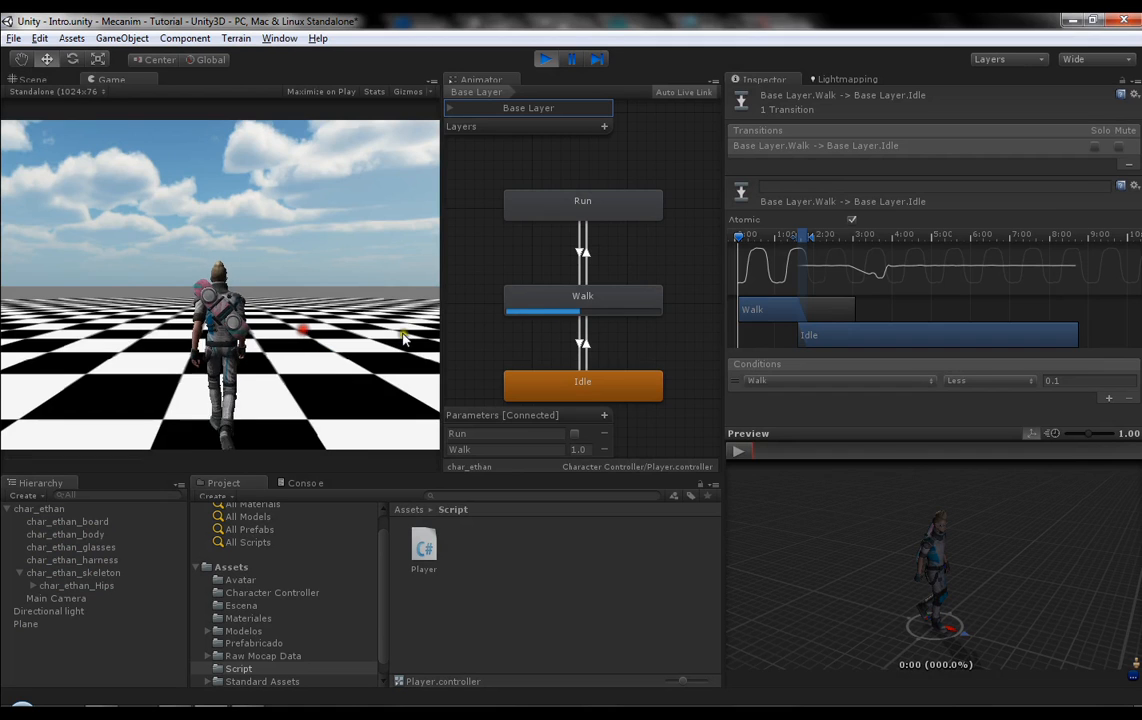
left_click(545, 59)
Step: Check the transitions between Run and Walk, and return to Player.cs in MonoDevelop
left_click(580, 252)
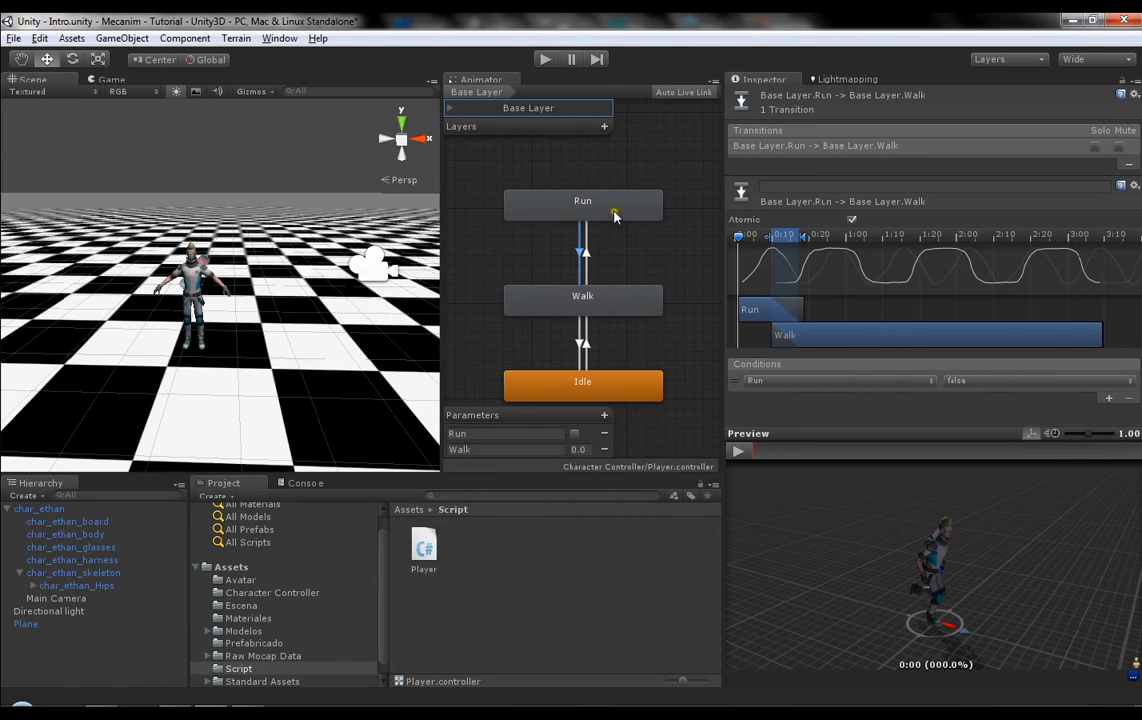
left_click(584, 246)
left_click(246, 705)
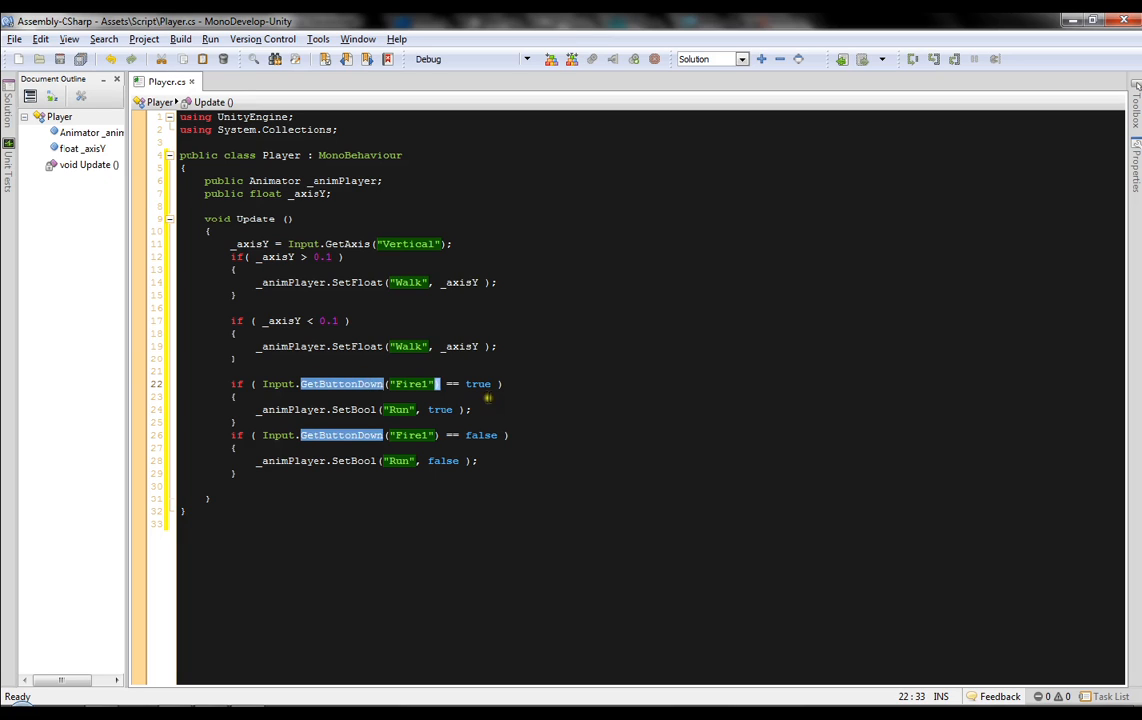
left_click(496, 384)
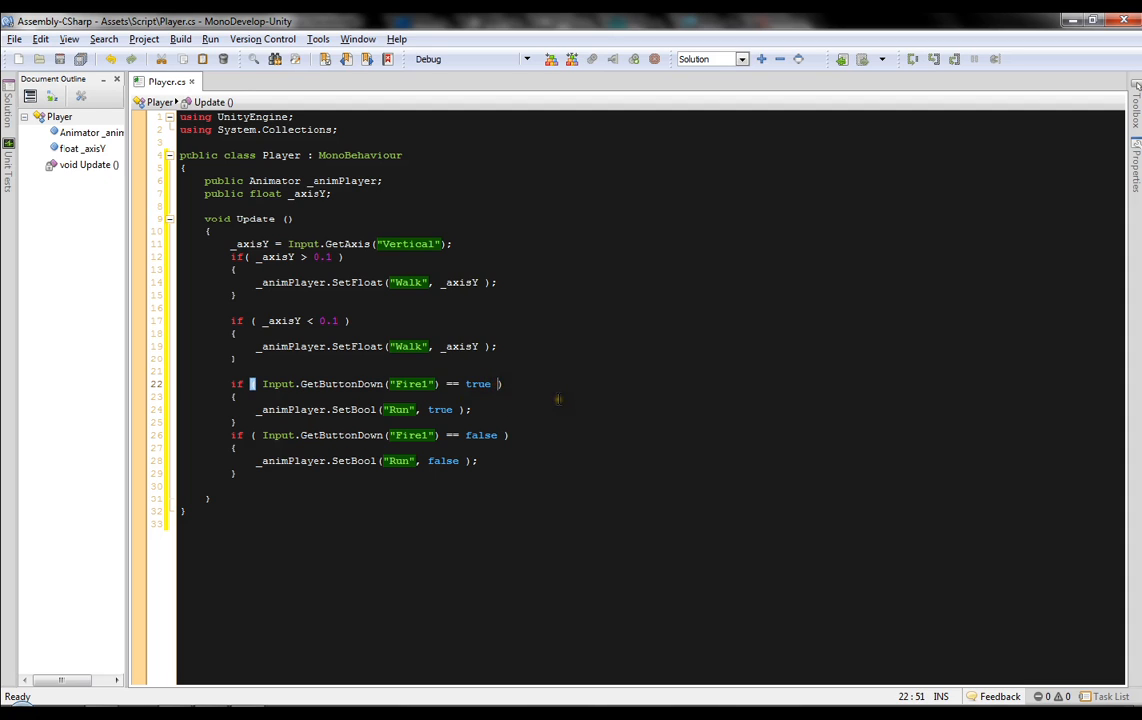
key("shift+Left")
key("shift+Left")
key("shift+Left")
key("shift+Left")
key("shift+Left")
key("shift+Left")
key("shift+Left")
key("shift+Left")
key("shift+Left")
key("shift+Left")
key("shift+Left")
key("shift+Left")
key("shift+Left")
key("shift+Left")
key("shift+Left")
key("shift+Left")
key("shift+Right")
key("shift+Right")
key("shift+Right")
key("shift+Right")
key("shift+Right")
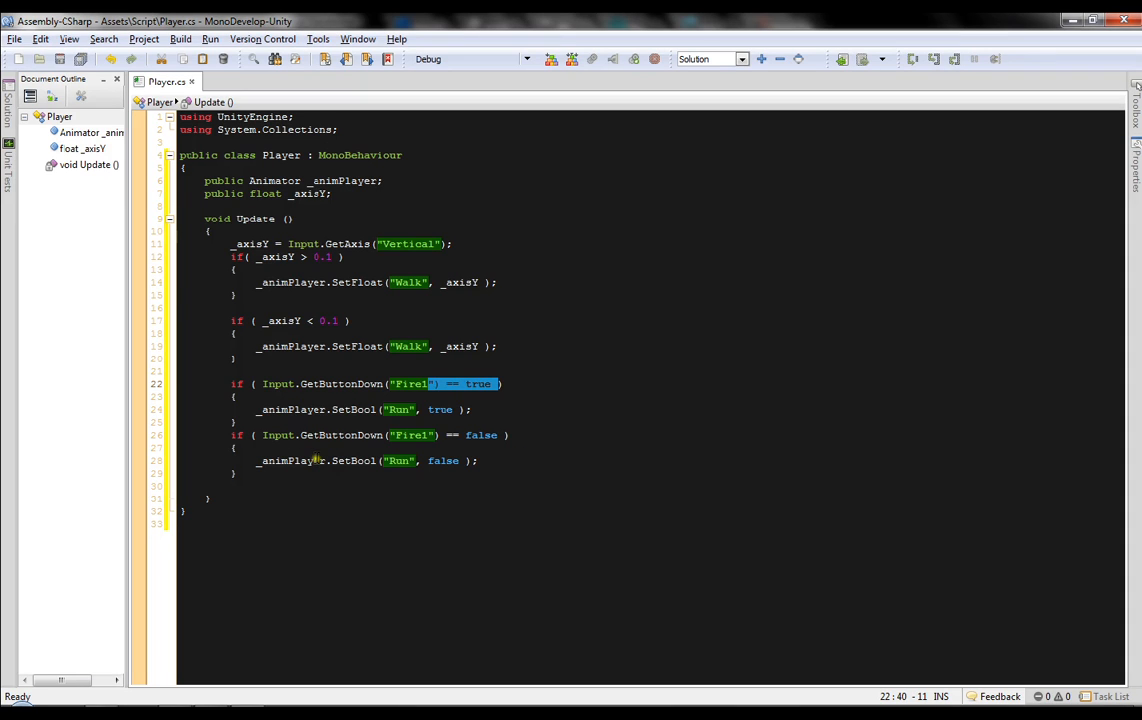
Step: Change Input.GetButtonDown to Input.GetButton in both Fire1 conditions and save Player.cs
left_click(383, 384)
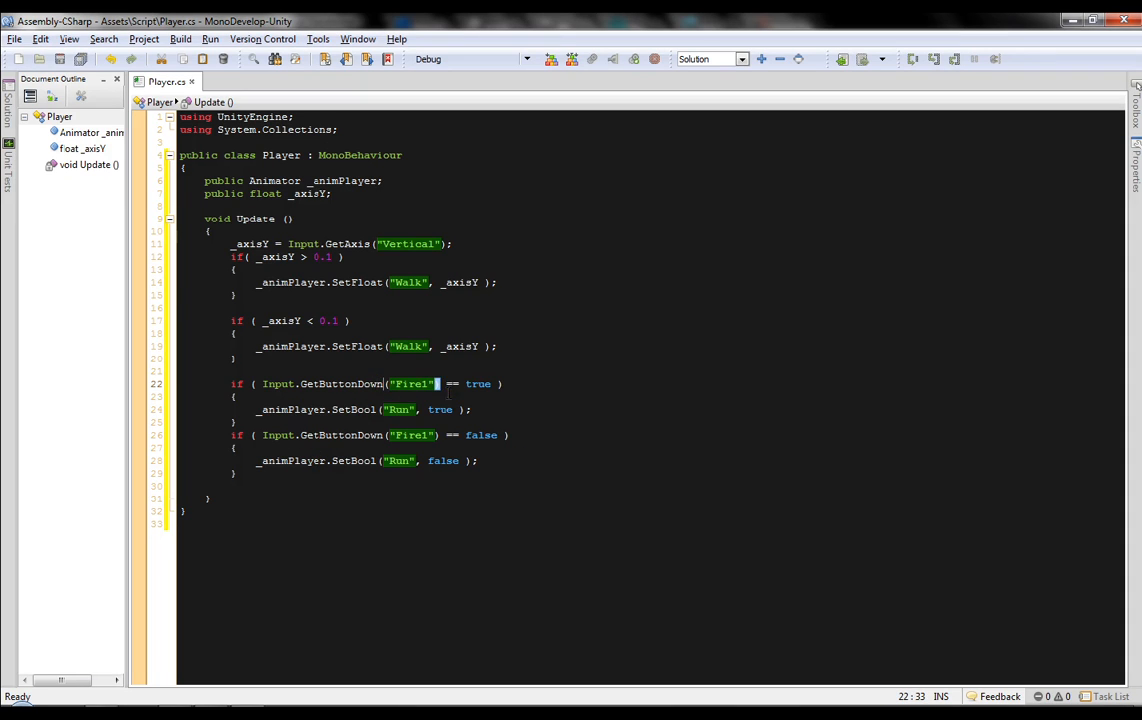
key("shift+Left")
key("shift+Left")
key("shift+Left")
key("BackSpace")
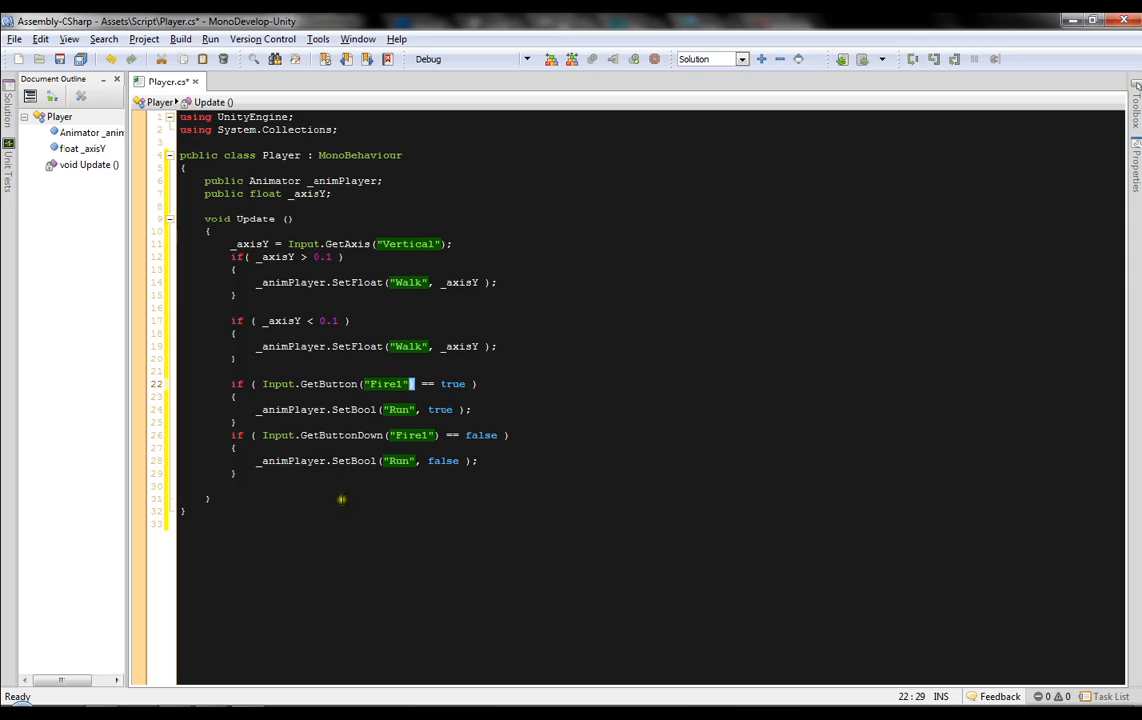
left_click(383, 437)
key("shift+Left")
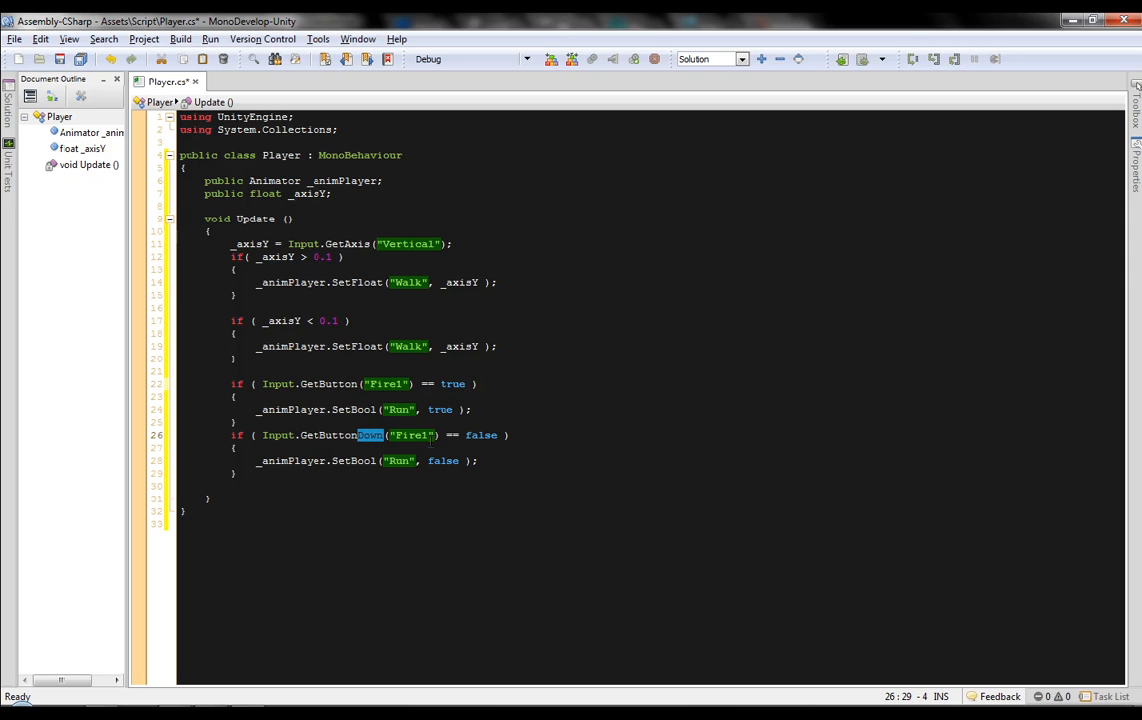
key("BackSpace")
key("ctrl+s")
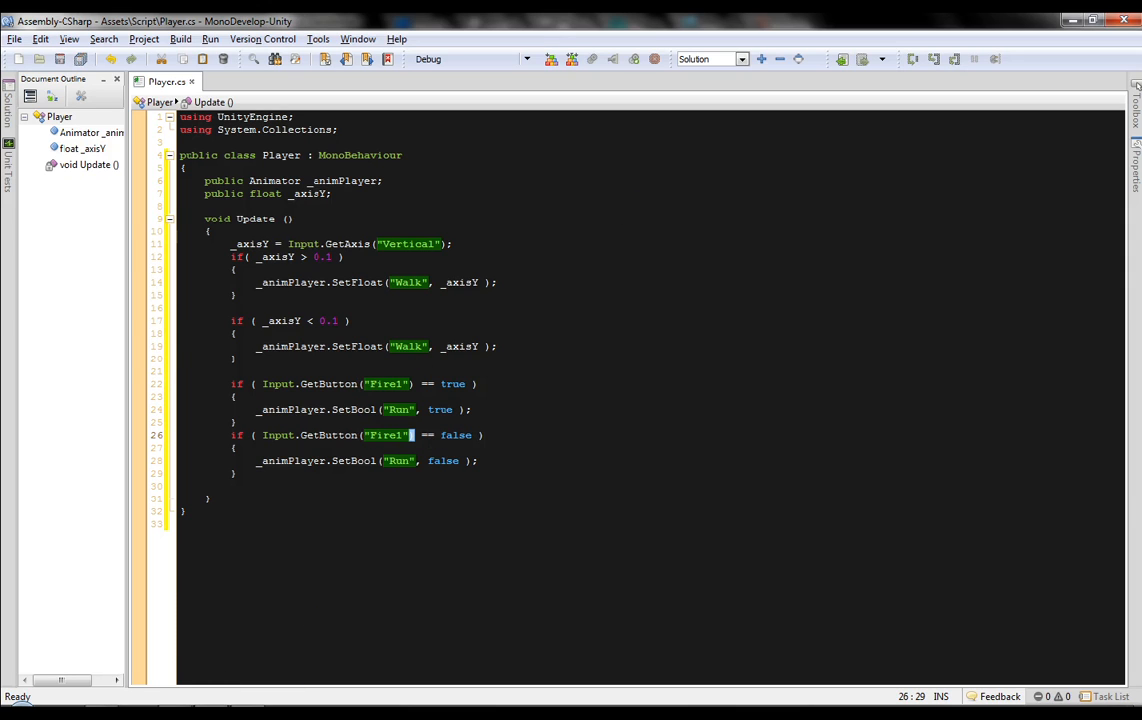
Step: Switch to Unity and play the scene to test walking forward combined with Fire1
key("alt+Tab")
left_click(543, 60)
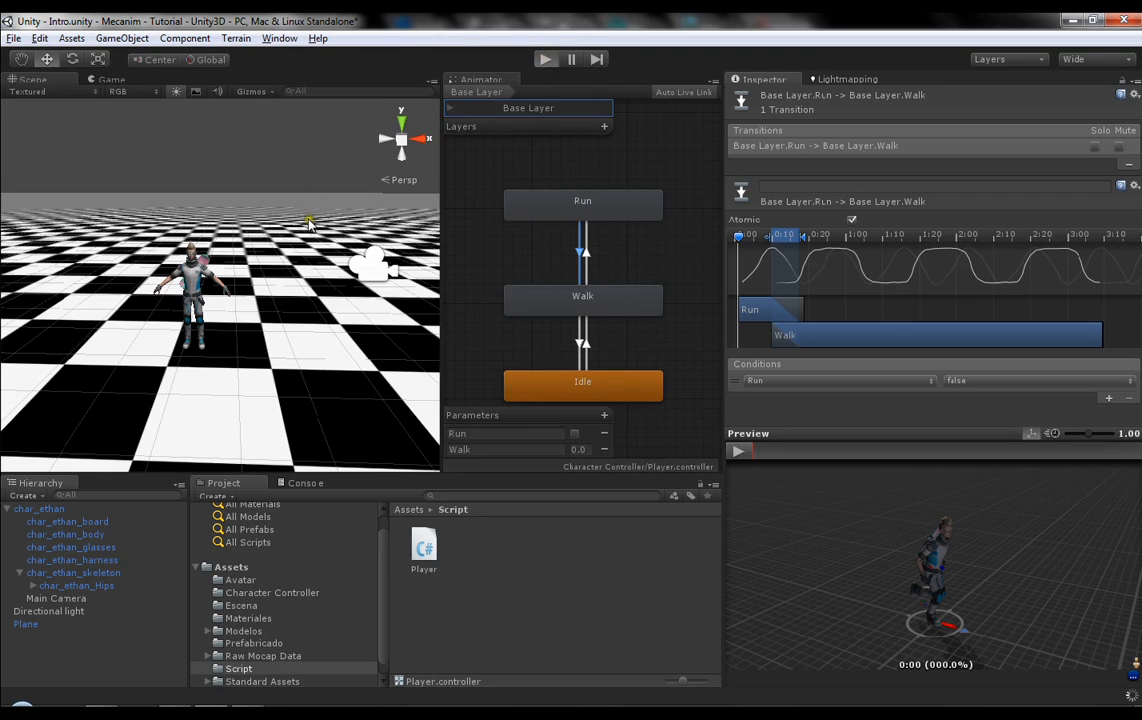
key("w")
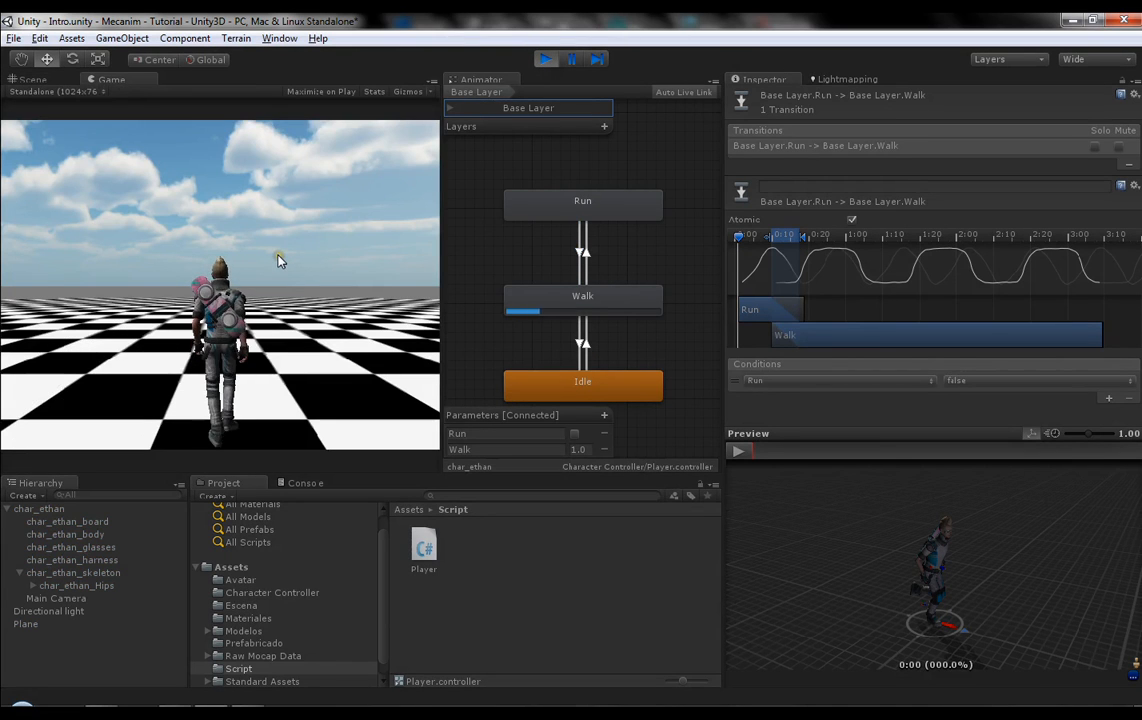
left_click(279, 260)
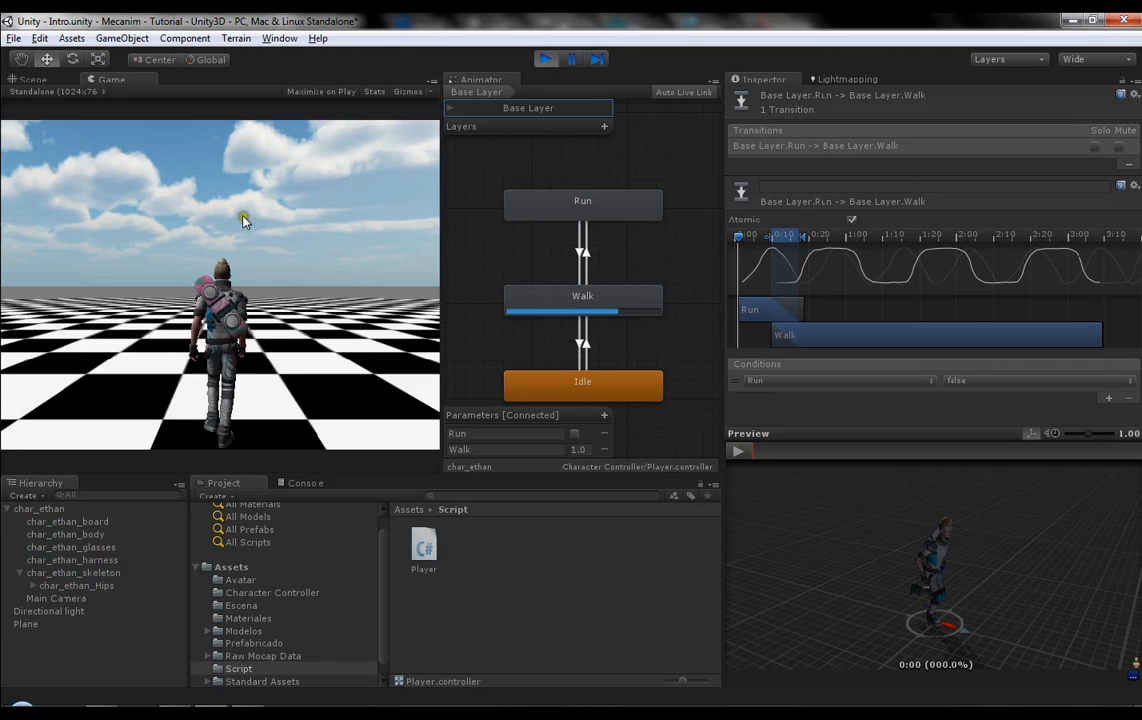
Step: Return to Player.cs in MonoDevelop and remove the == true comparison from the first Fire1 condition
key("alt+Tab")
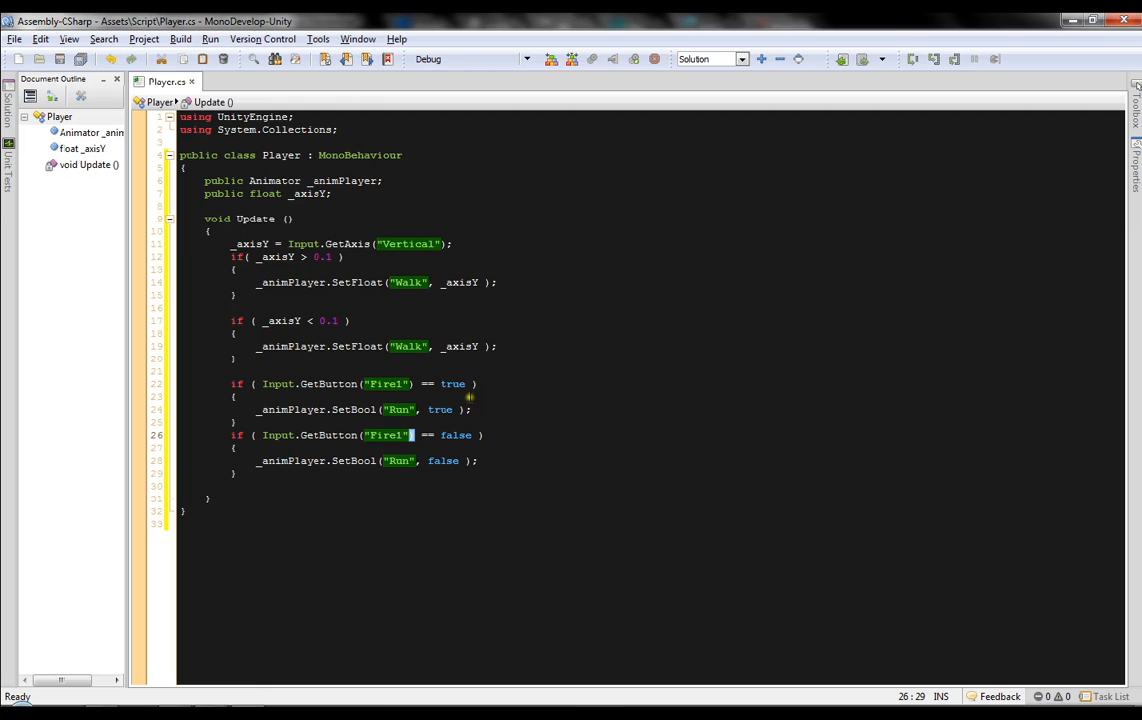
left_click(473, 386)
key("ctrl+shift+Left")
key("ctrl+shift+Left")
key("ctrl+shift+Left")
key("ctrl+shift+Left")
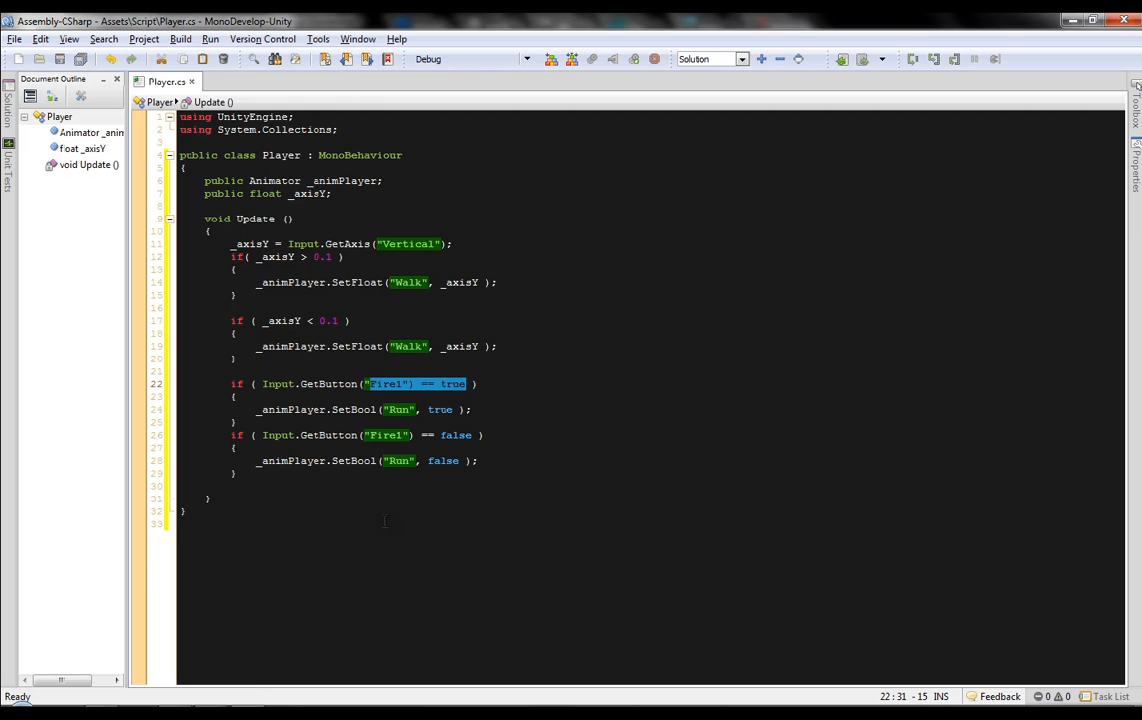
key("ctrl+shift+Right")
key("ctrl+shift+Right")
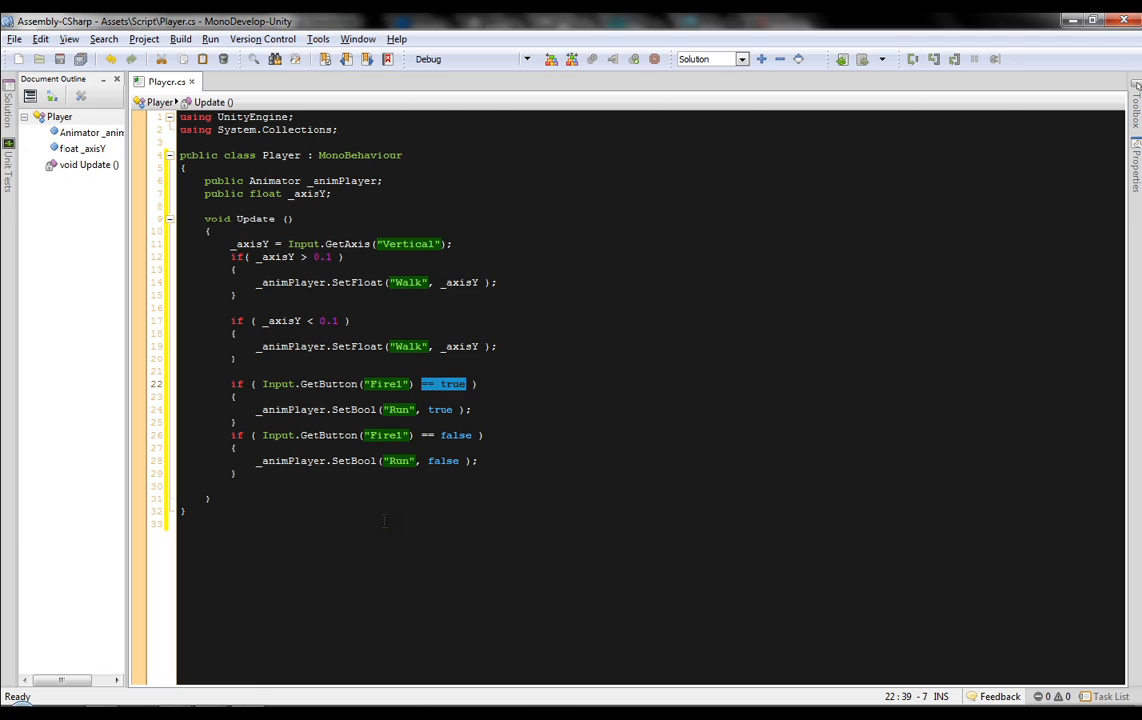
key("BackSpace")
key("BackSpace")
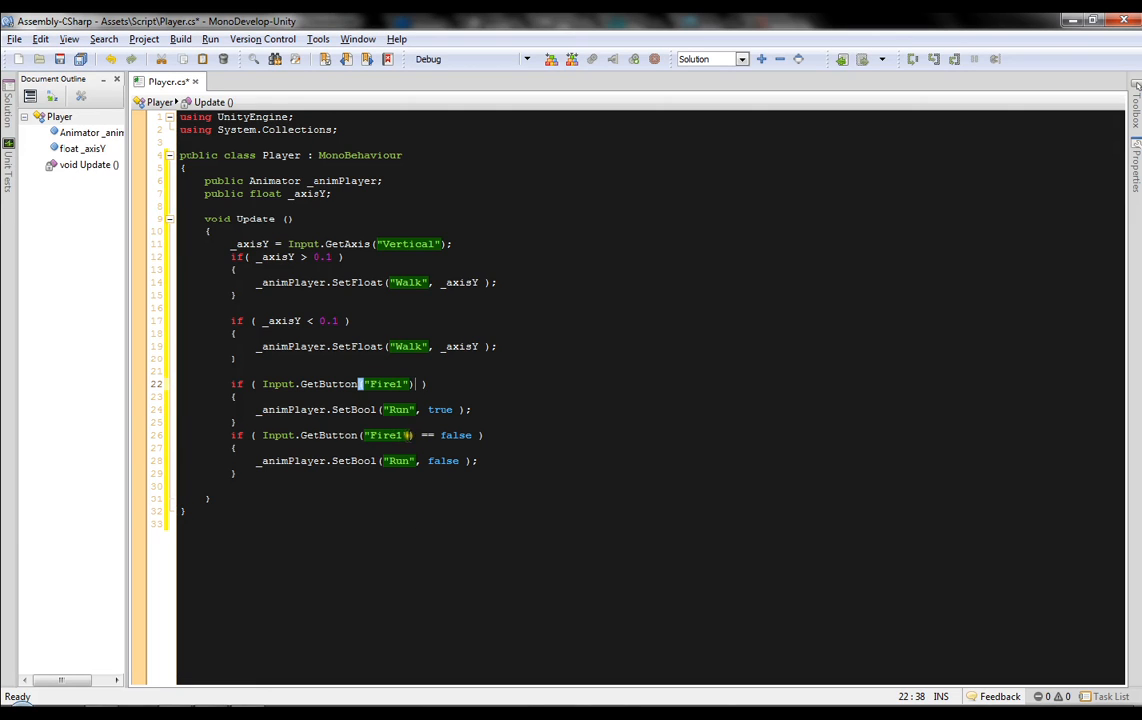
Step: Remove == false from the second Fire1 condition, negate its Input.GetButton call with !, and save Player.cs
key("Down")
key("Down")
key("Down")
key("Down")
key("ctrl+shift+Right")
key("ctrl+shift+Right")
key("BackSpace")
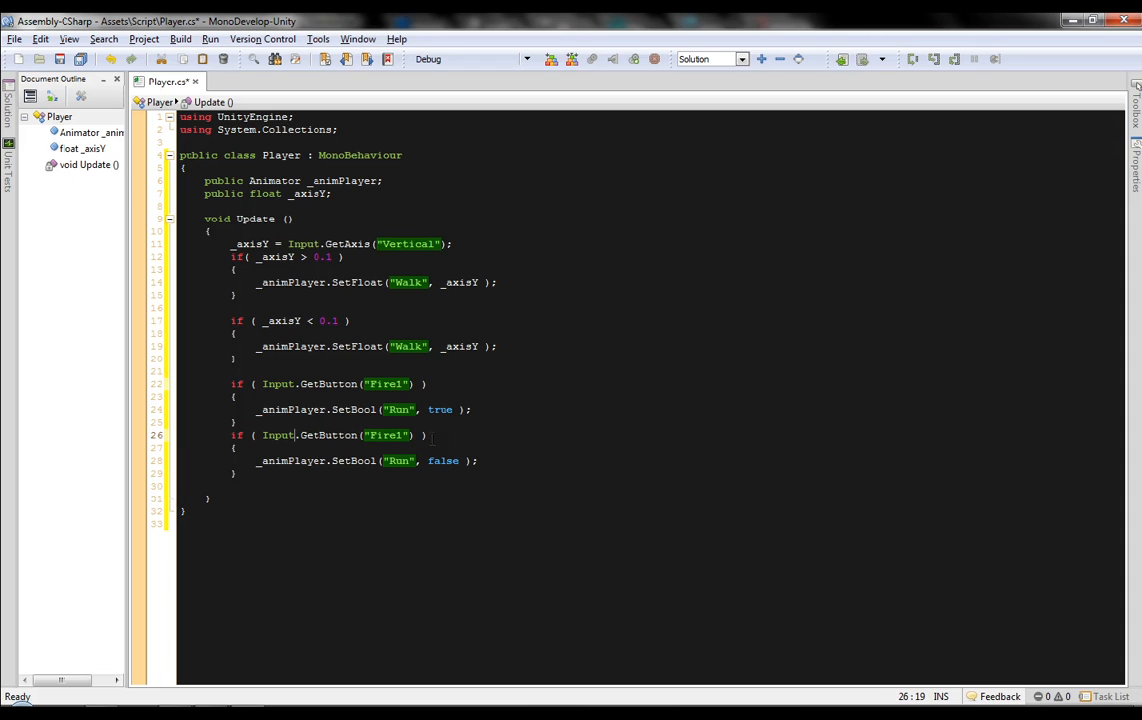
type("!")
key("ctrl+s")
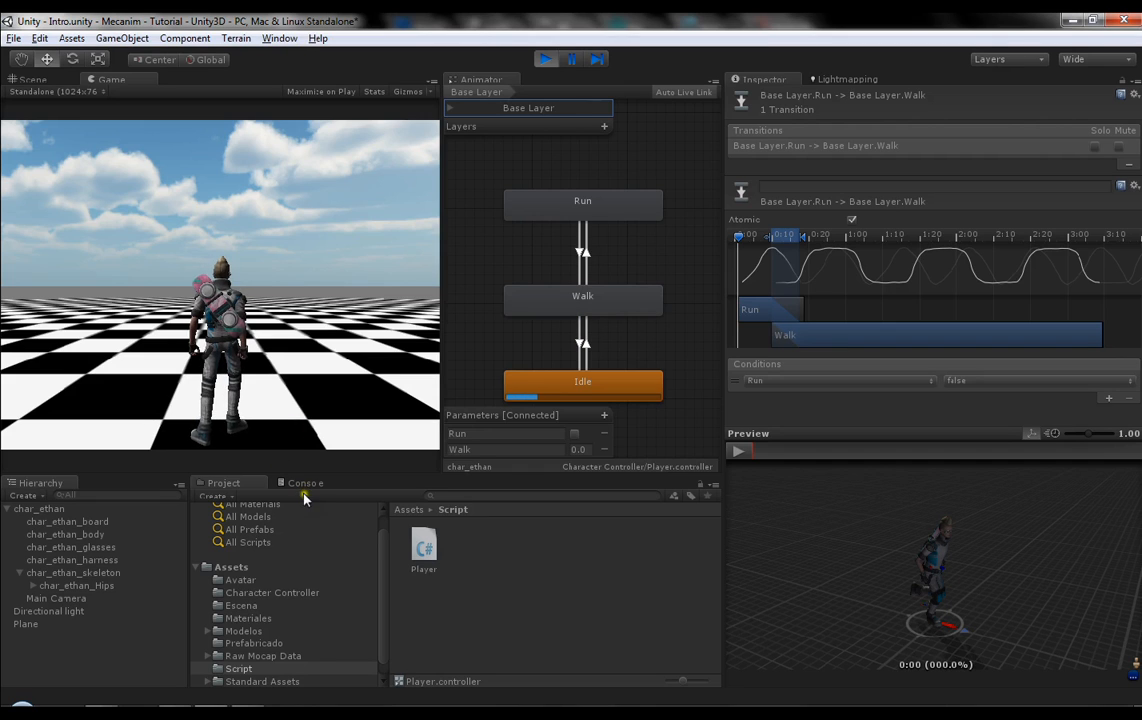
Step: Switch to Unity, test walking and Fire1 against the animator states in the running scene, and stop play mode
key("w")
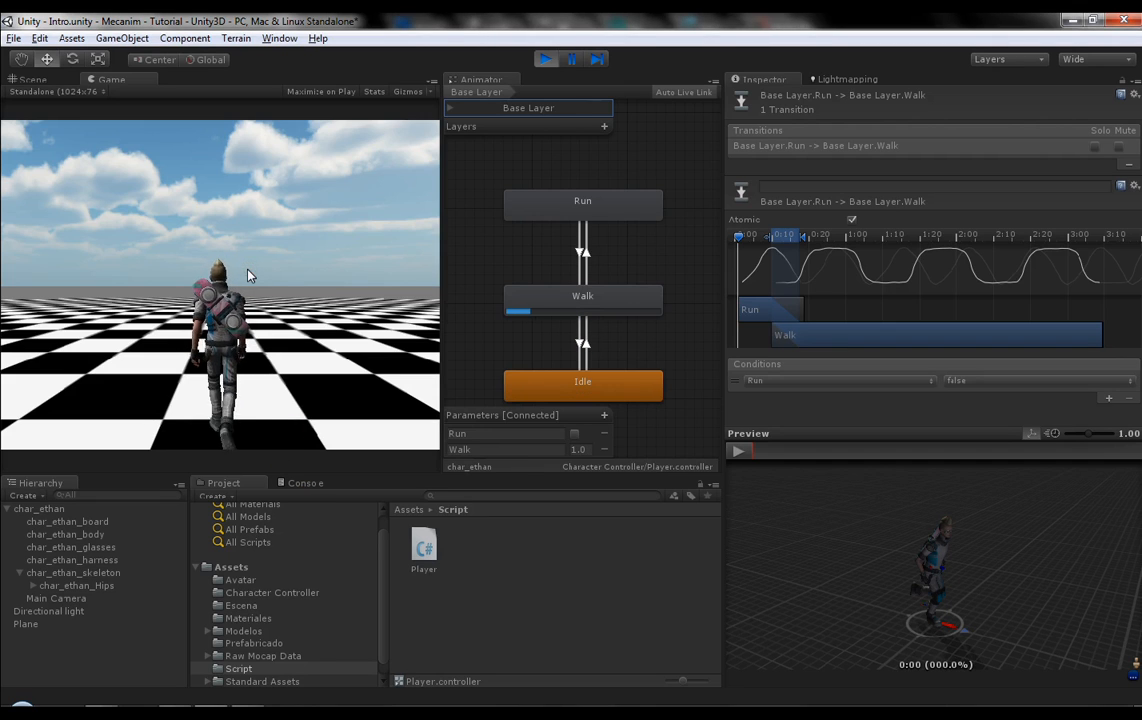
left_click(257, 281)
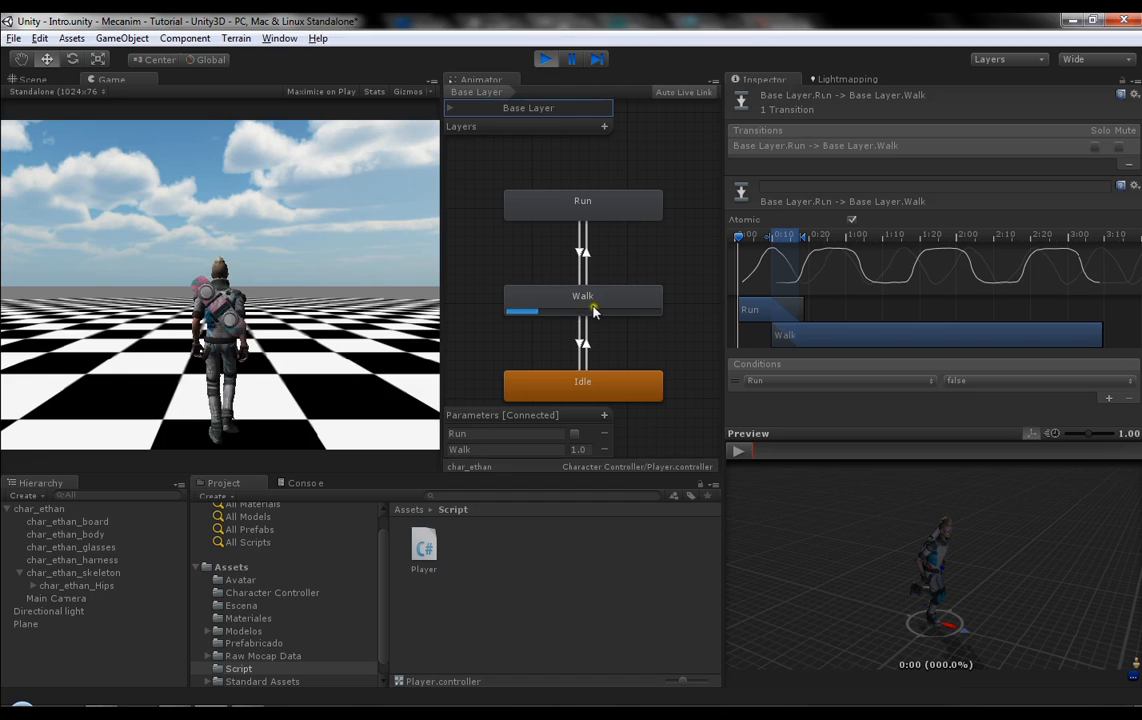
left_click(298, 312)
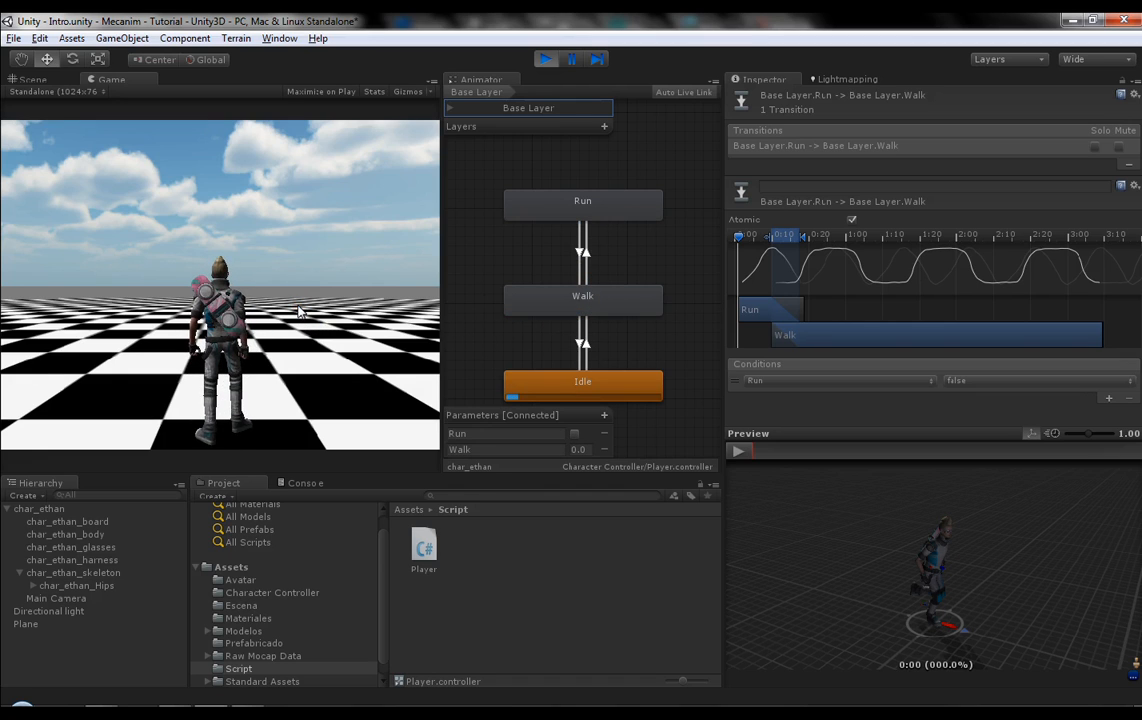
left_click(298, 312)
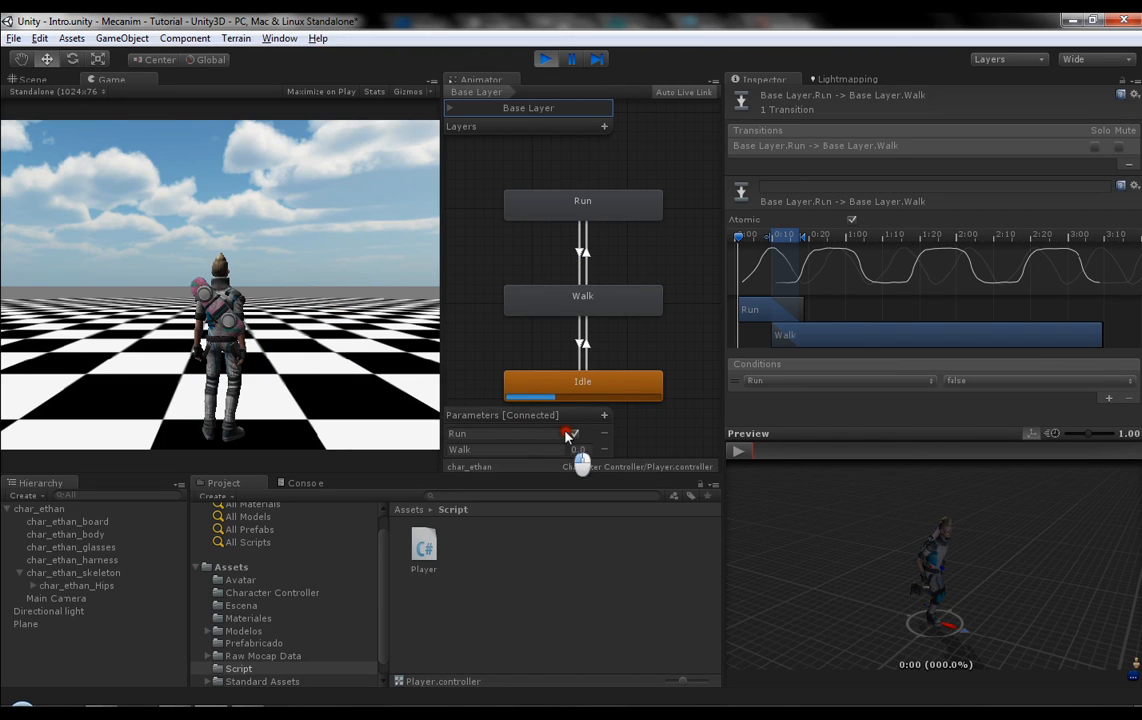
left_click(584, 253)
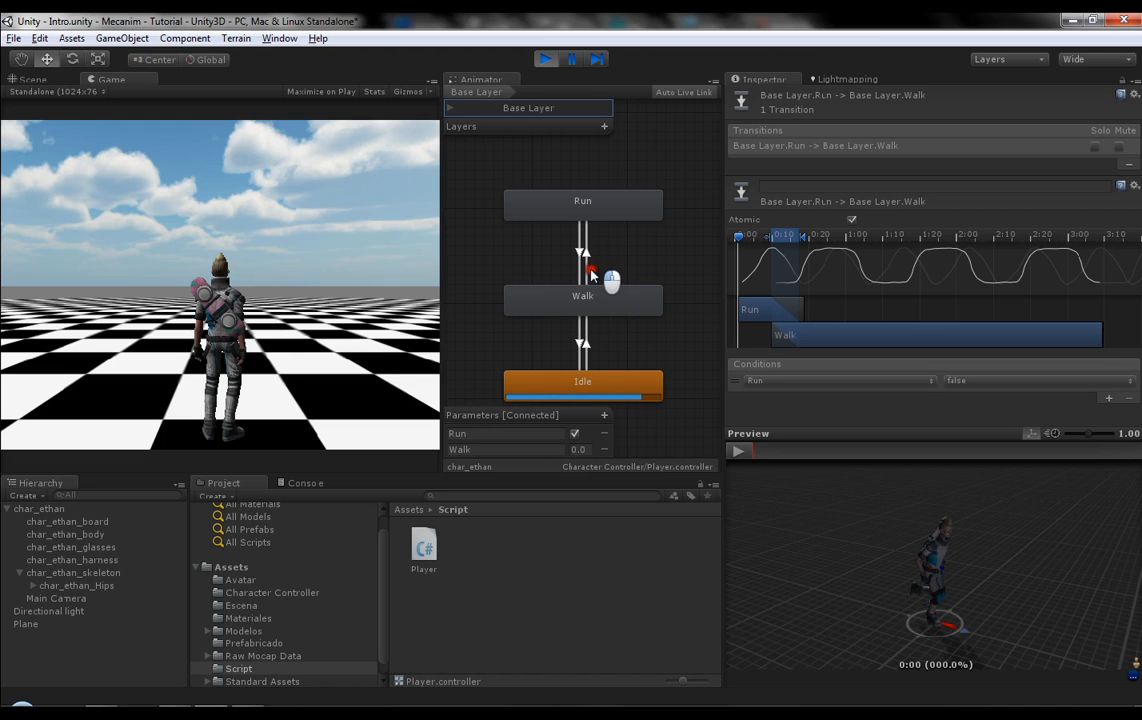
left_click_drag(591, 272, 592, 272)
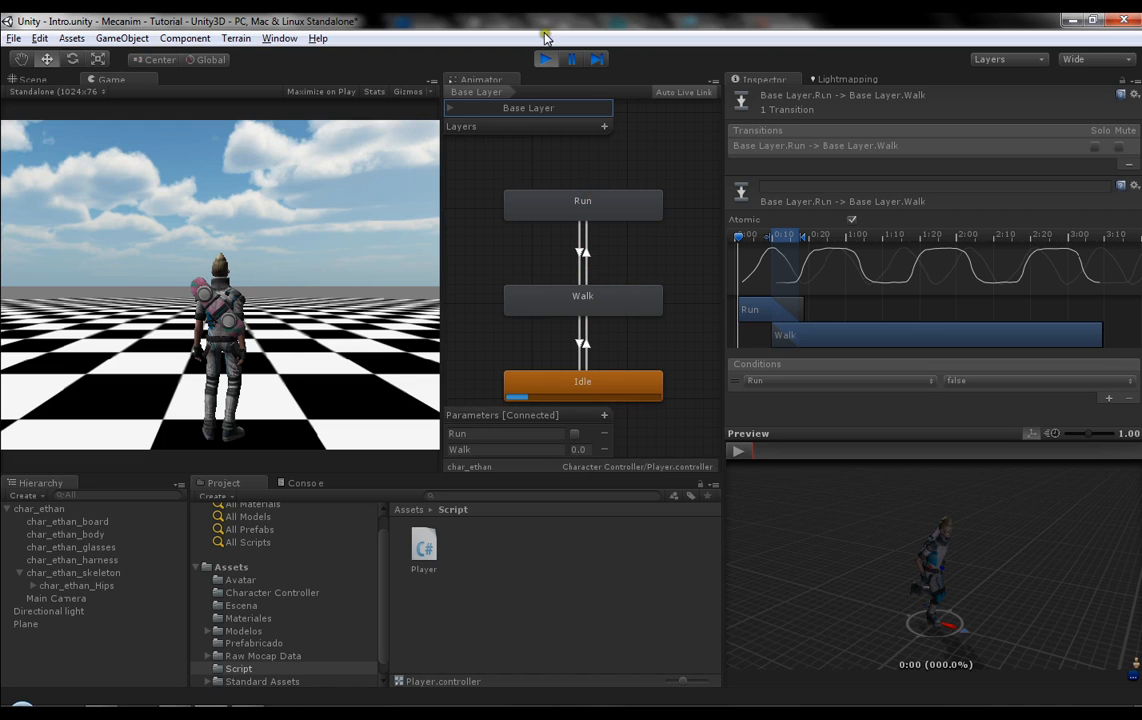
left_click(545, 59)
Step: Remove the Walk Greater 0.1 condition from the Walk -> Run transition
left_click(587, 255)
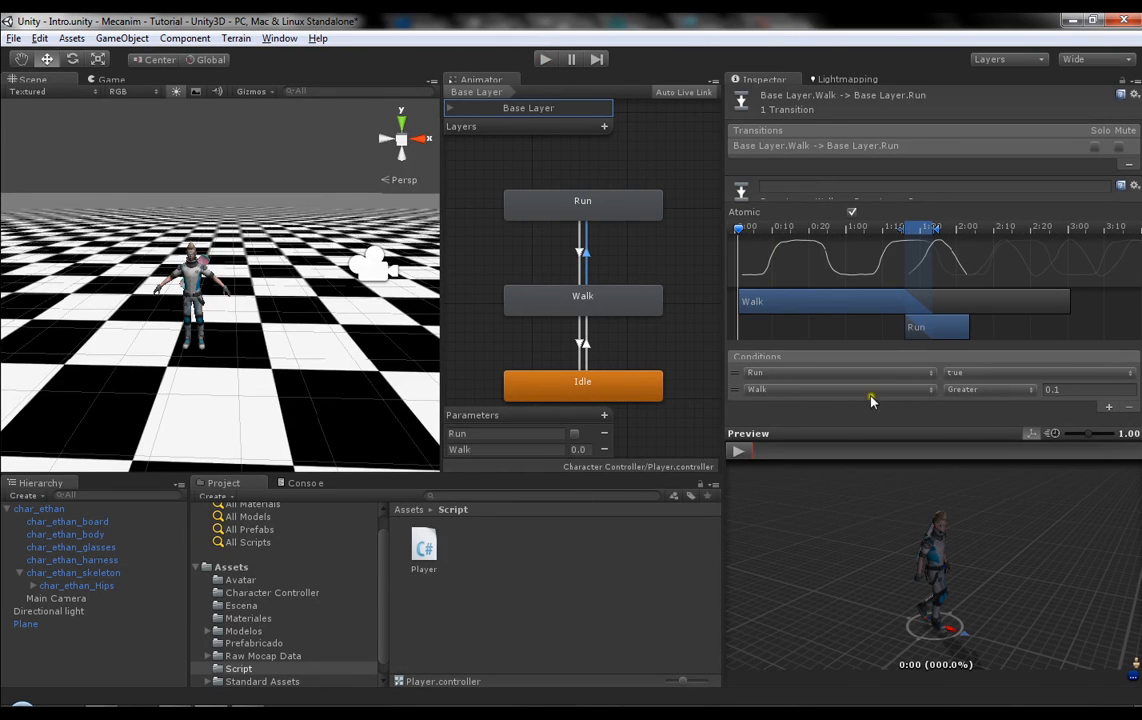
left_click(737, 391)
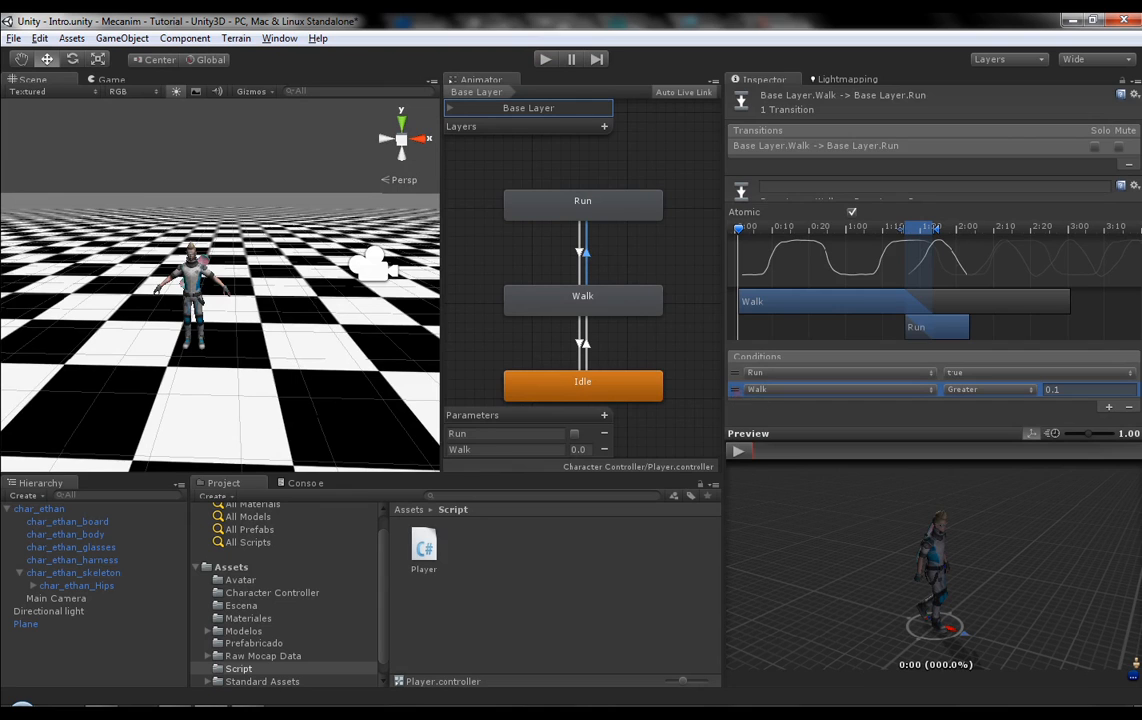
left_click(1130, 408)
Step: Play the scene and test Fire1 and forward movement with the revised Walk -> Run transition
left_click(545, 59)
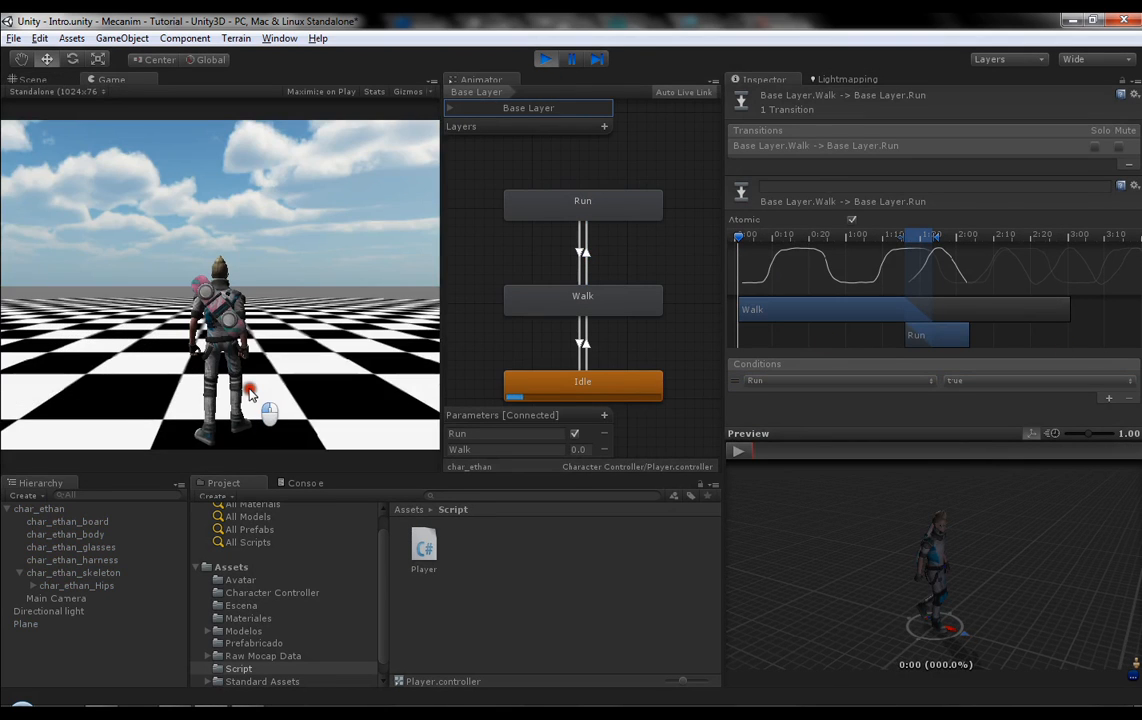
left_click(266, 352)
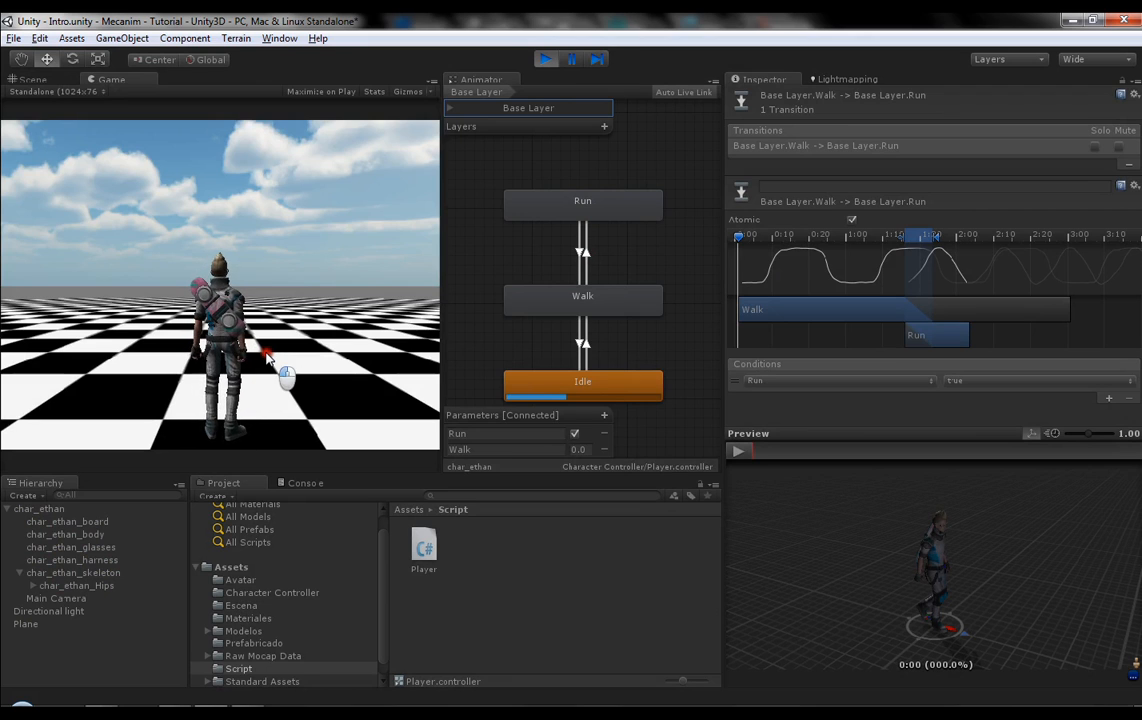
key("Up")
left_click(321, 386)
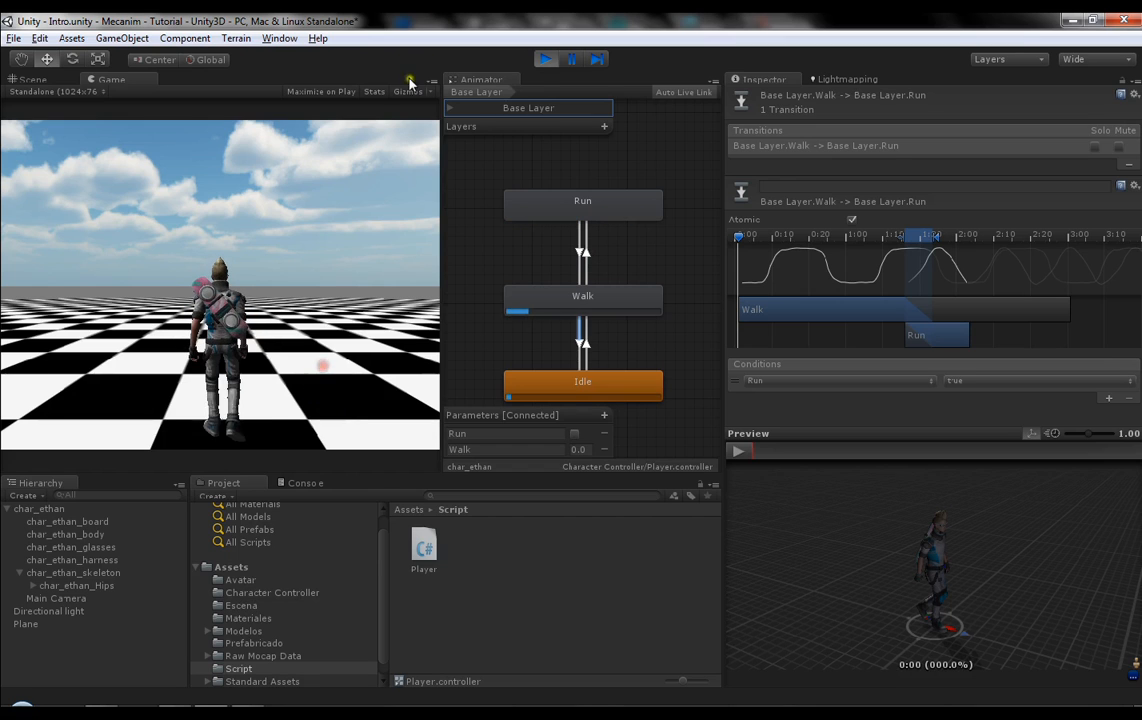
left_click(288, 359)
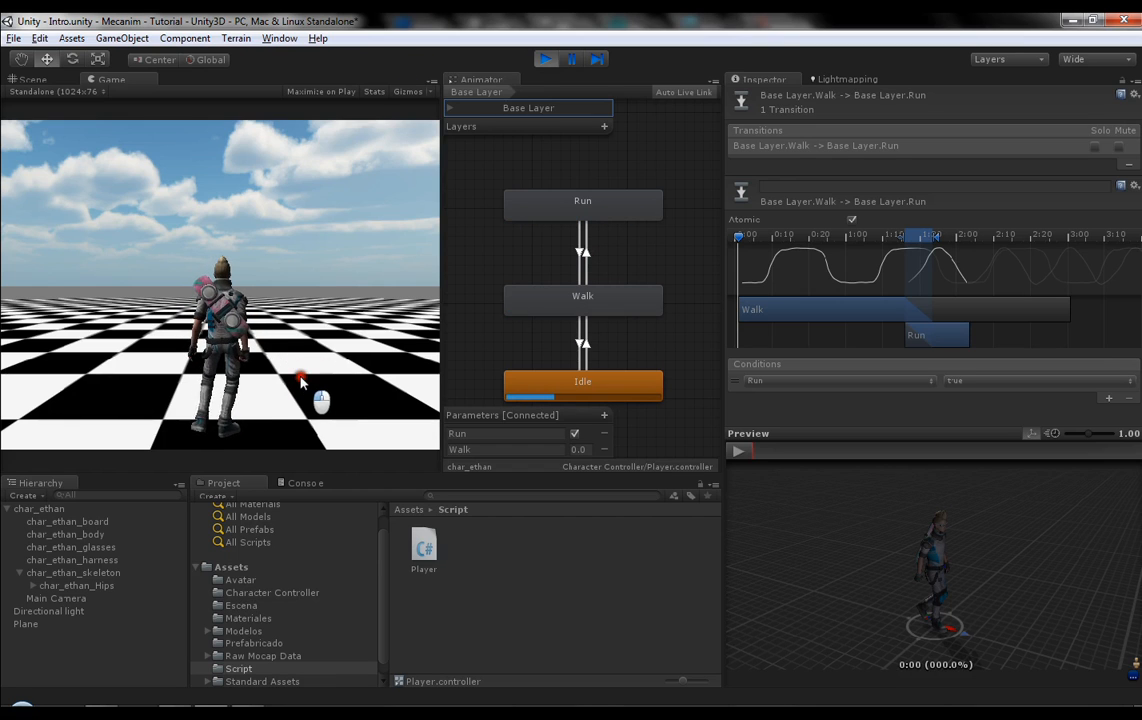
left_click(566, 421)
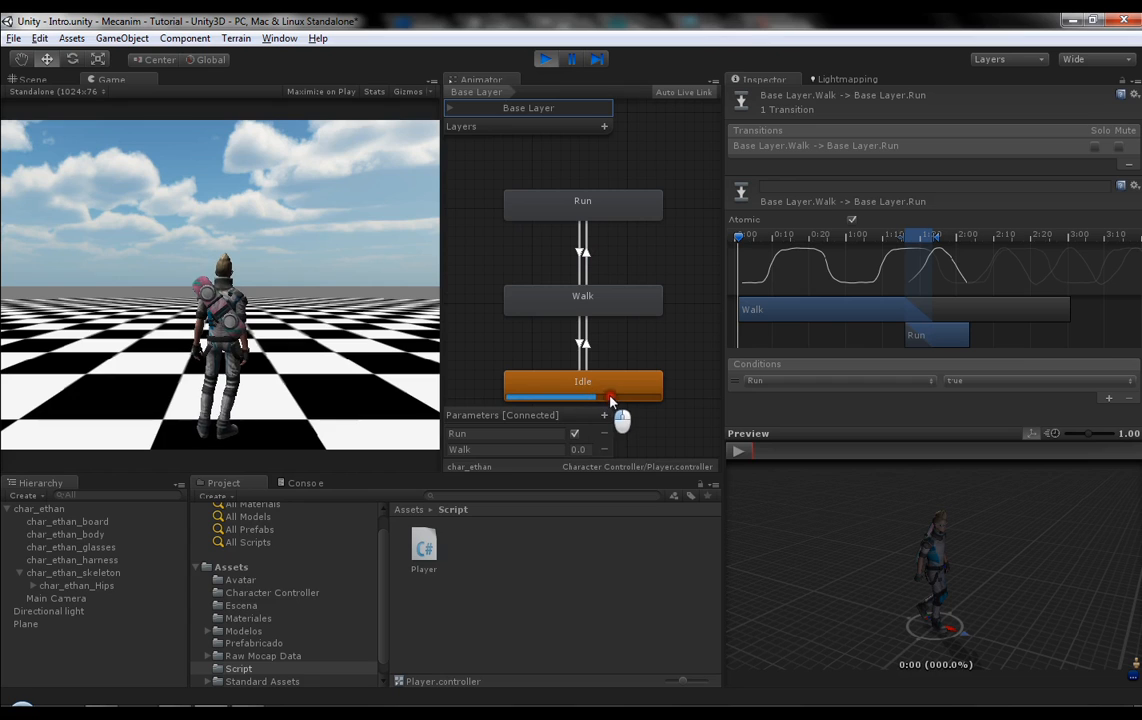
key("w")
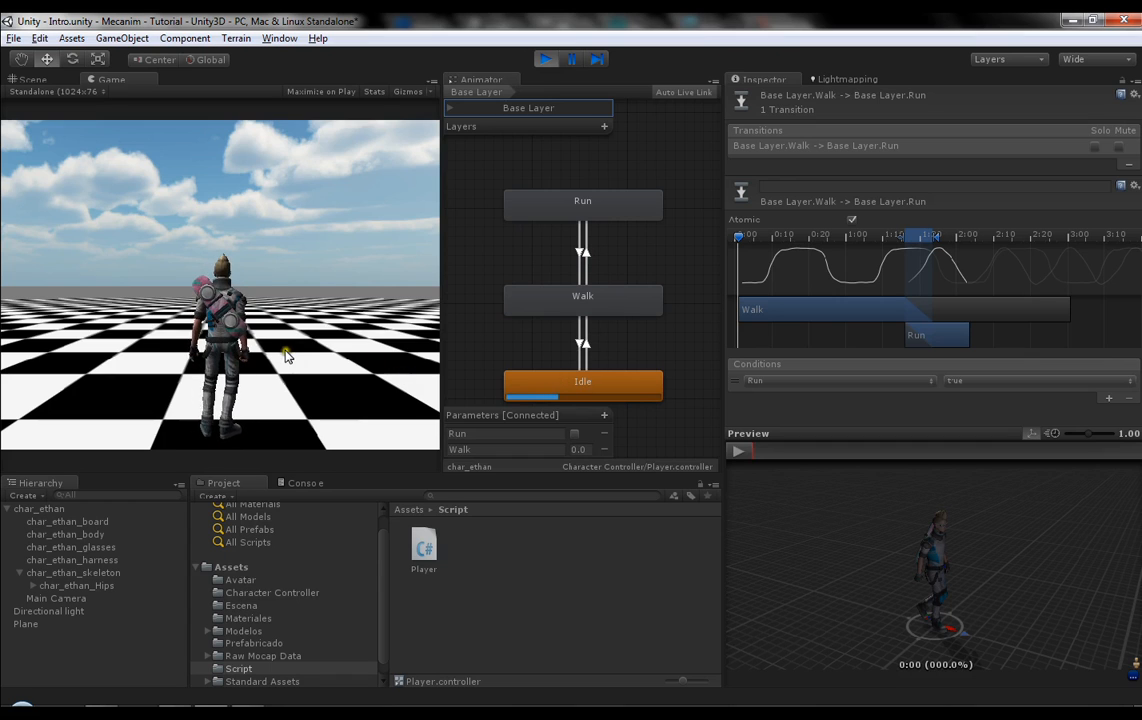
Step: Walk char_ethan forward and hold Fire1 to examine the Run state without forward input, and stop play mode
key("w")
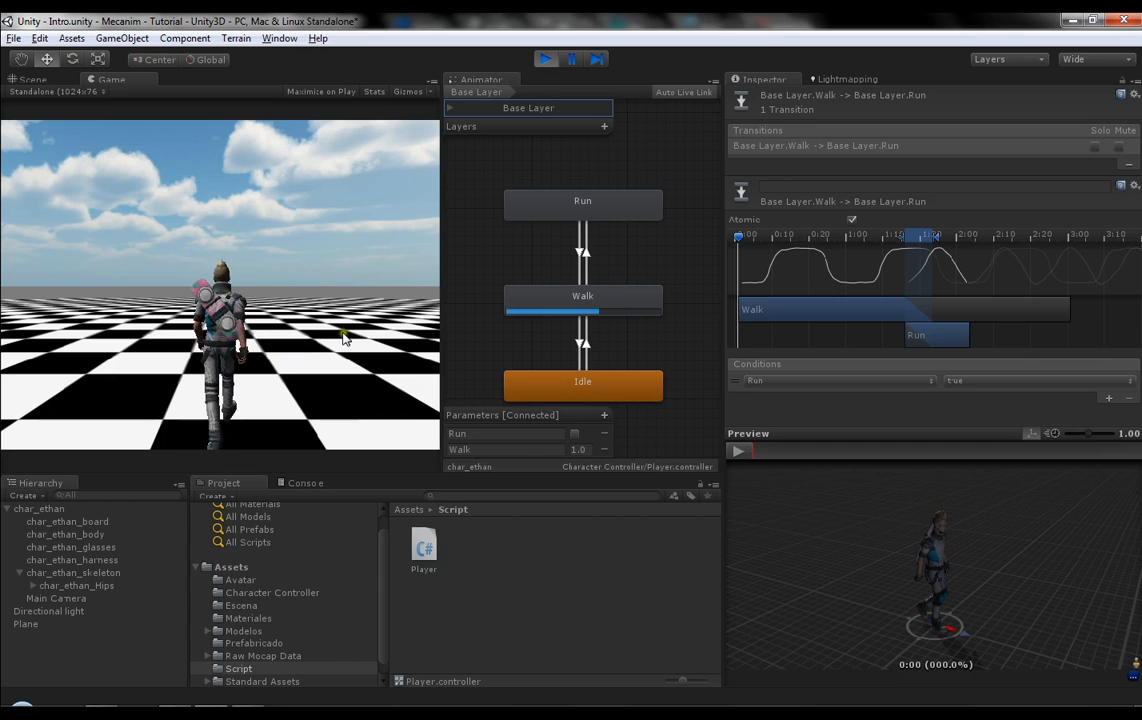
left_click(342, 338)
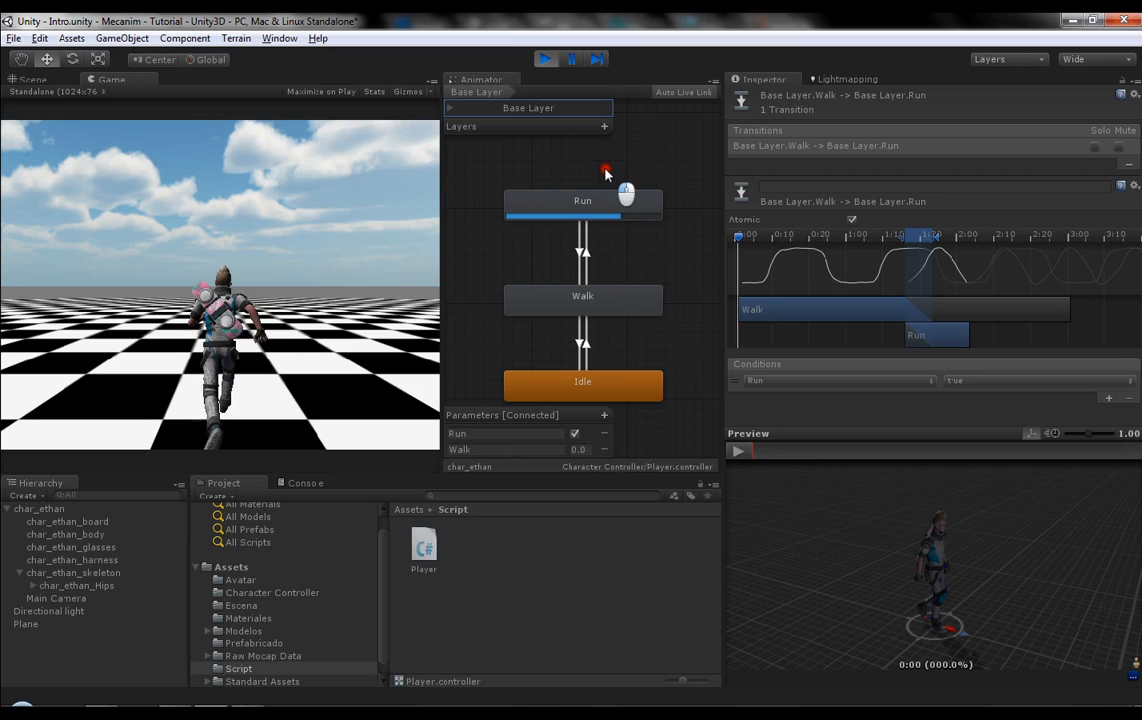
left_click(545, 59)
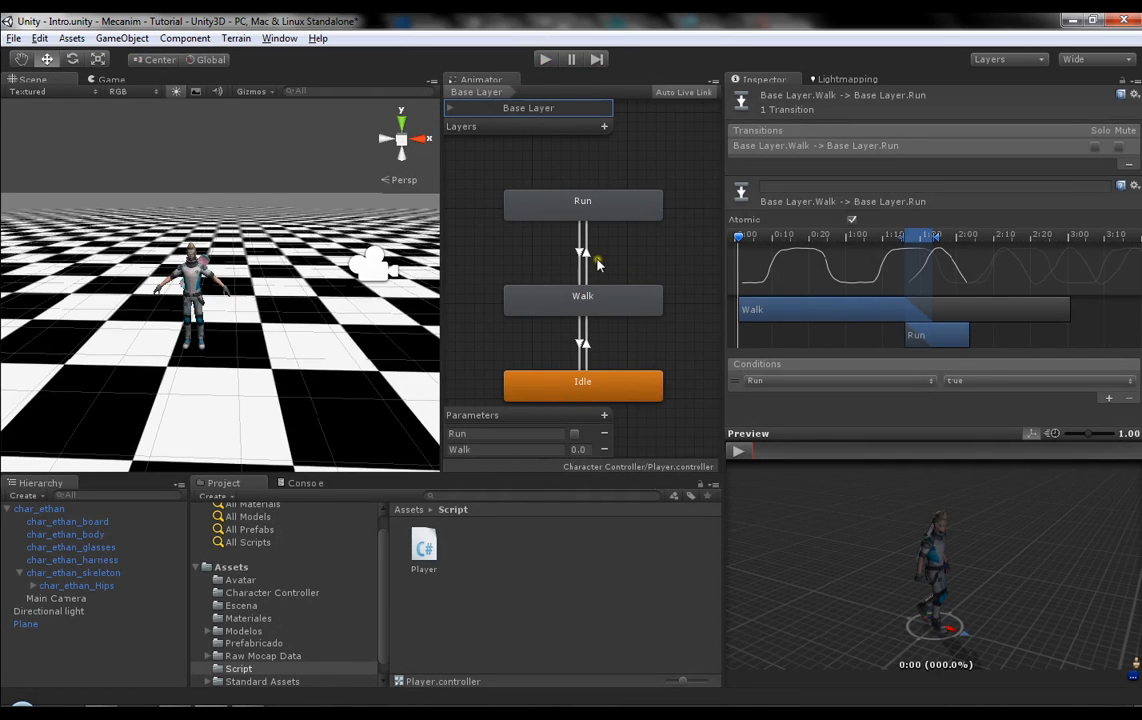
Step: Add a Walk Greater 0.1 condition to the Walk -> Run transition alongside the Run condition
left_click(1112, 399)
left_click(781, 393)
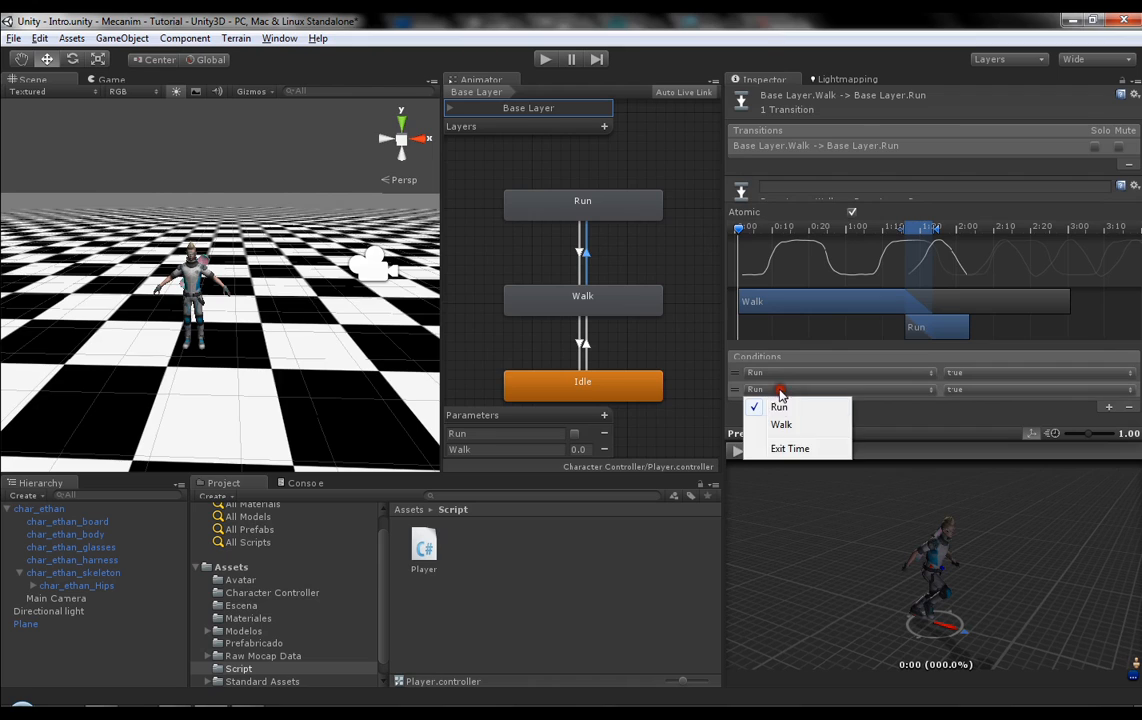
left_click(782, 424)
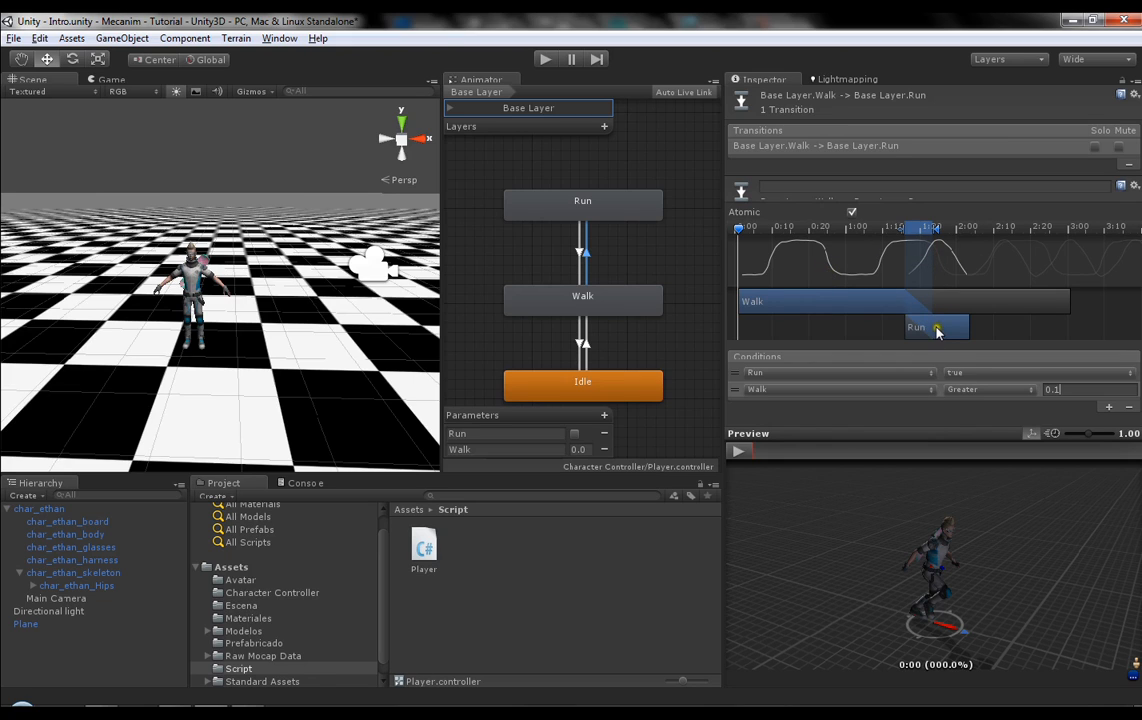
mouse_move(937, 333)
left_mouse_down()
mouse_move(923, 325)
mouse_move(944, 324)
mouse_move(921, 326)
mouse_move(947, 326)
mouse_move(934, 326)
left_mouse_up()
middle_click_drag(641, 253, 643, 232)
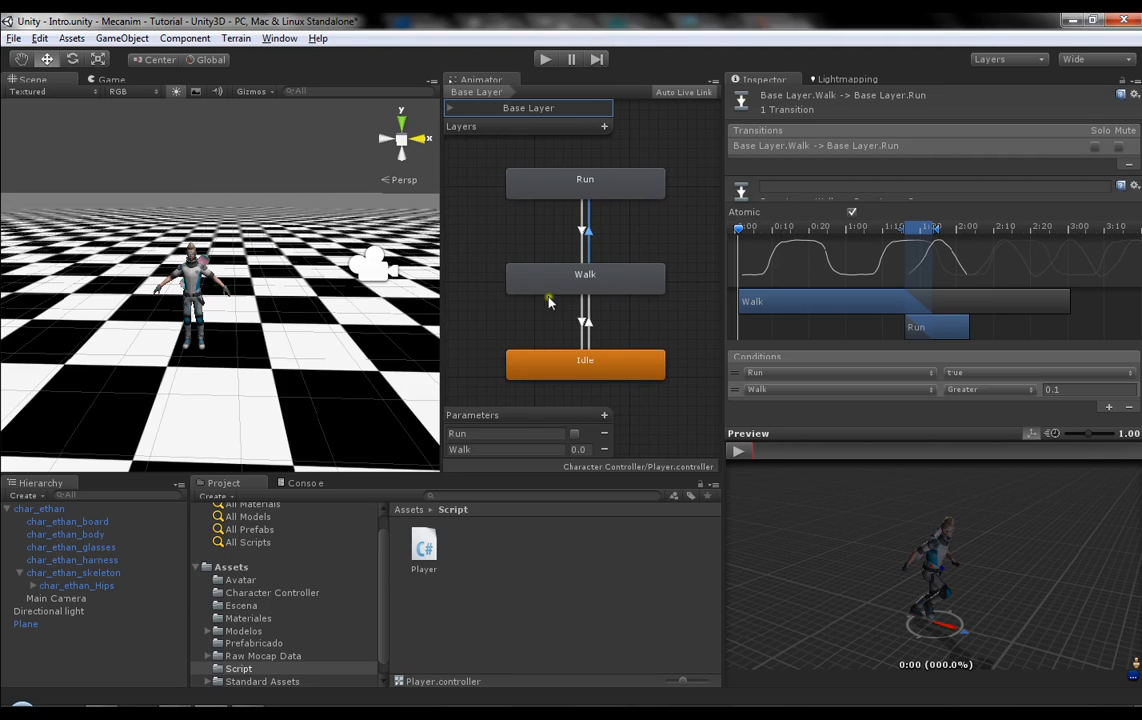
Step: Glance at the Idle state and Player.cs, return to Unity, and enable Apply Root Motion on char_ethan's Animator
left_click(628, 368)
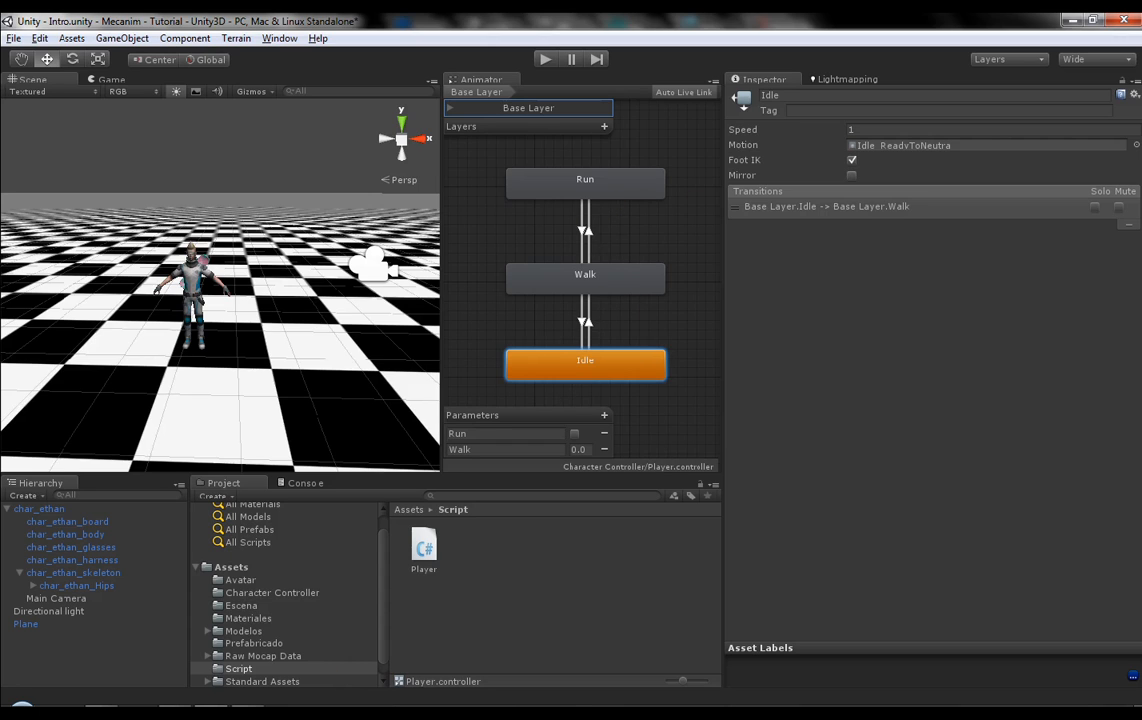
left_click(254, 705)
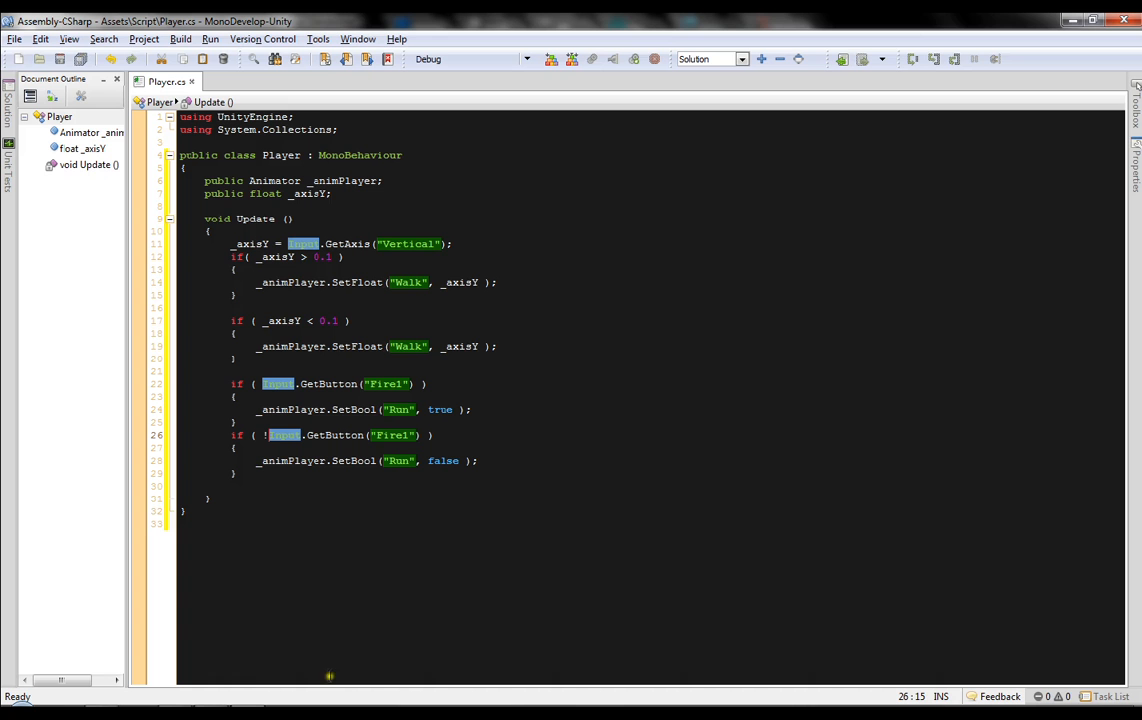
left_click(211, 706)
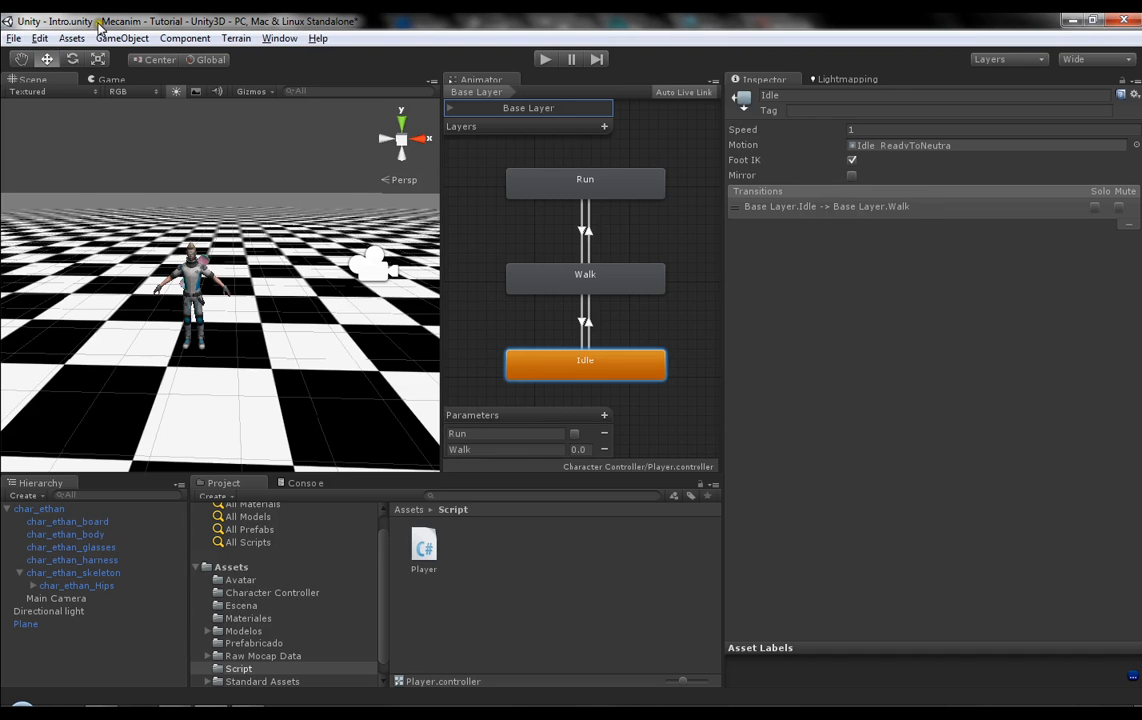
left_click(30, 511)
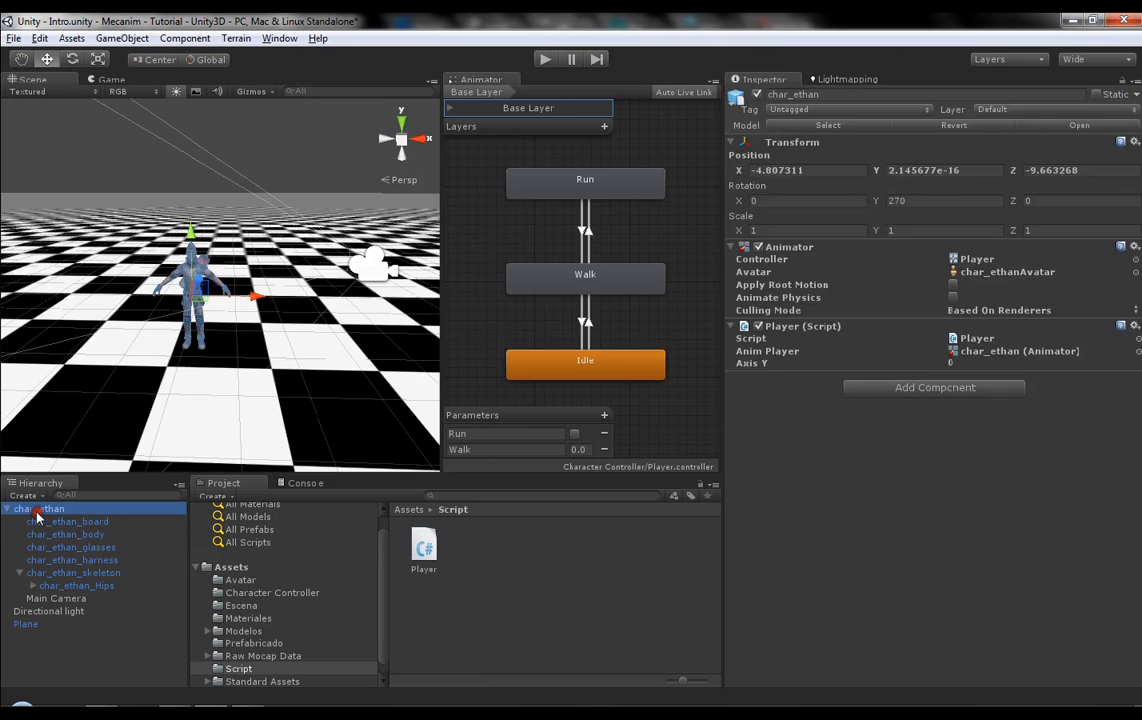
left_click(953, 285)
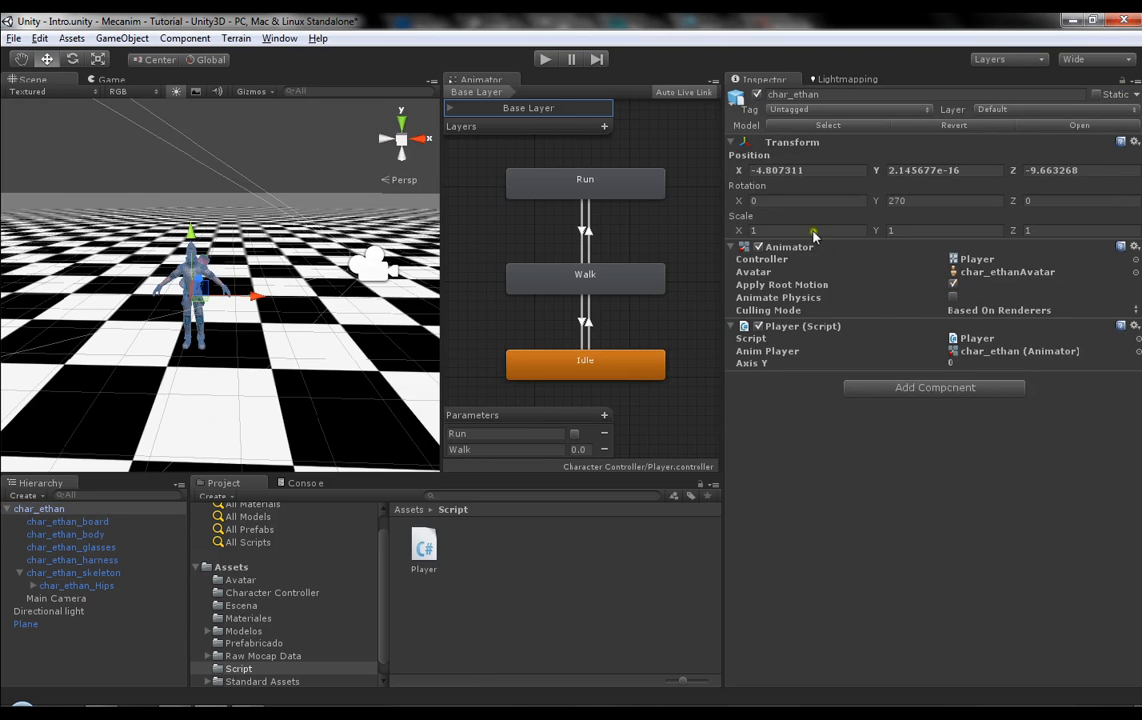
Step: Play the scene, test walking and running with root motion applied, and stop play mode
left_click(546, 60)
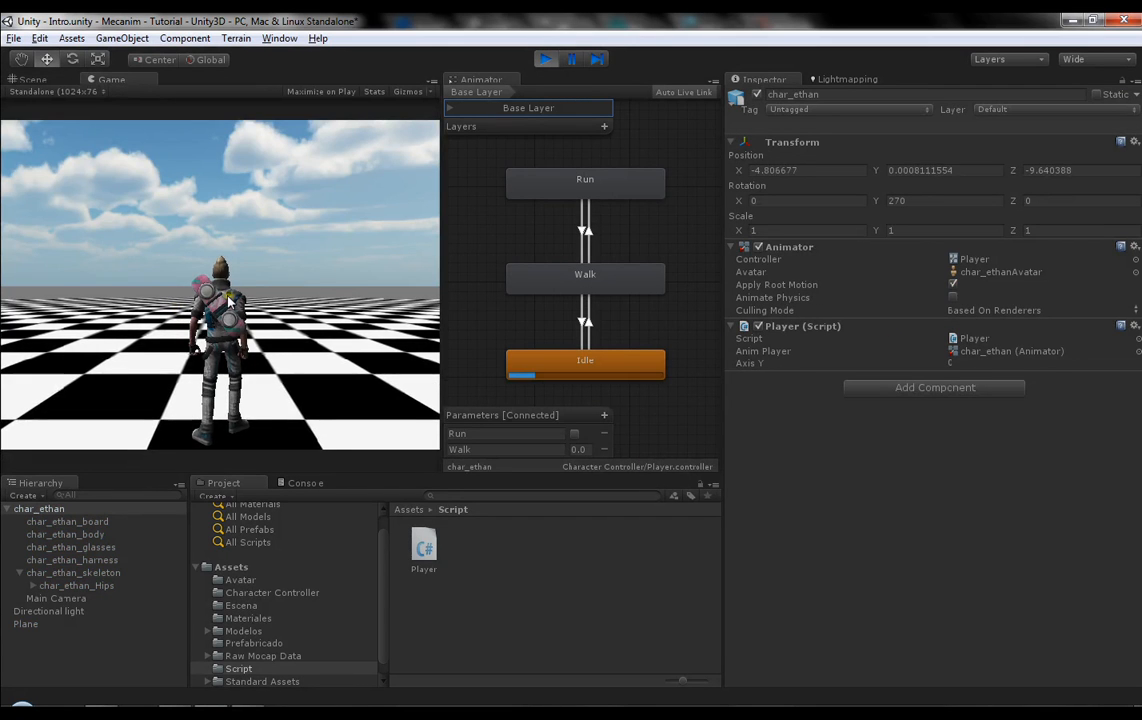
key("w")
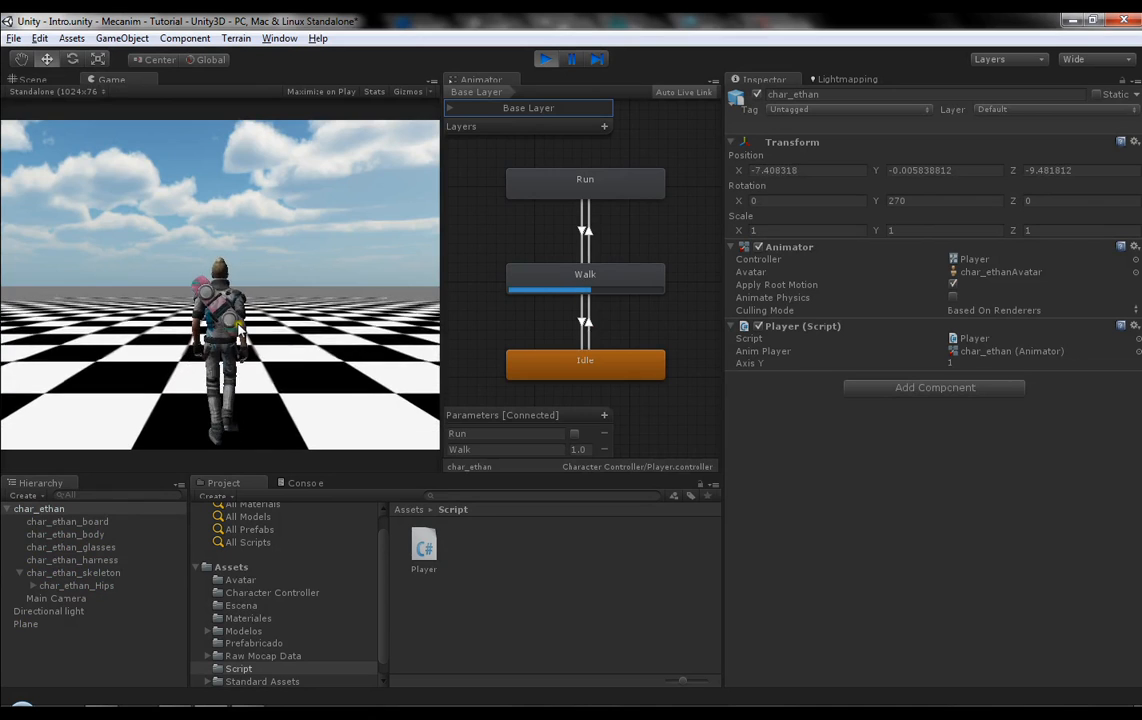
key("shift")
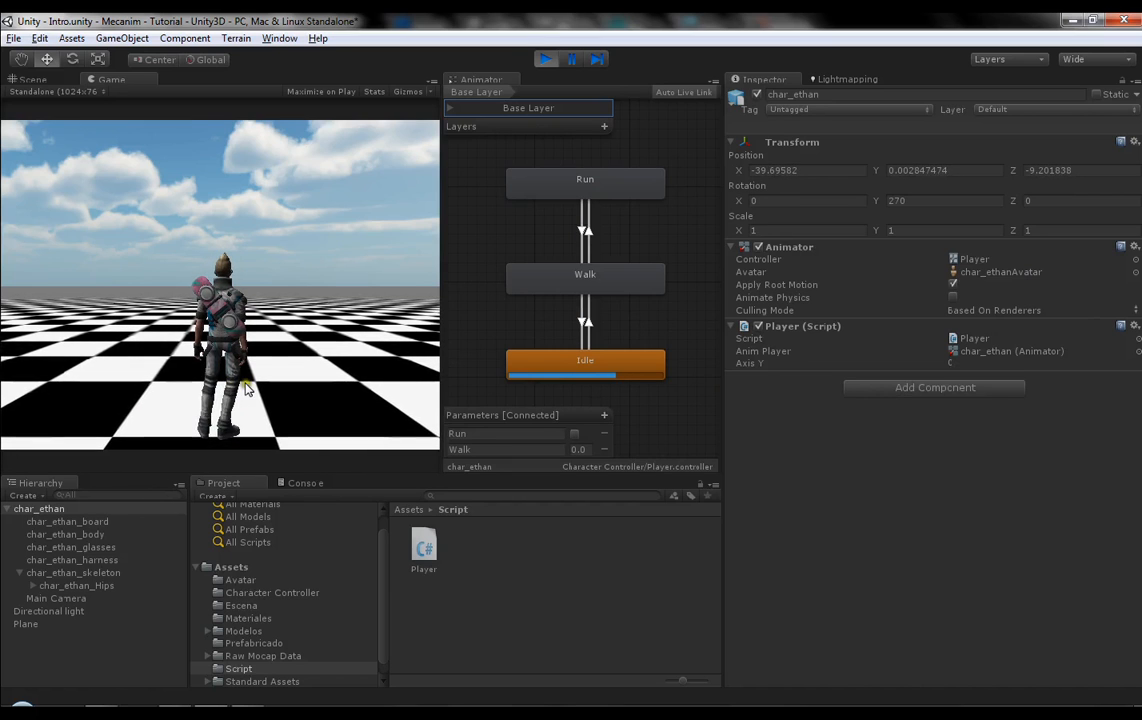
key("w")
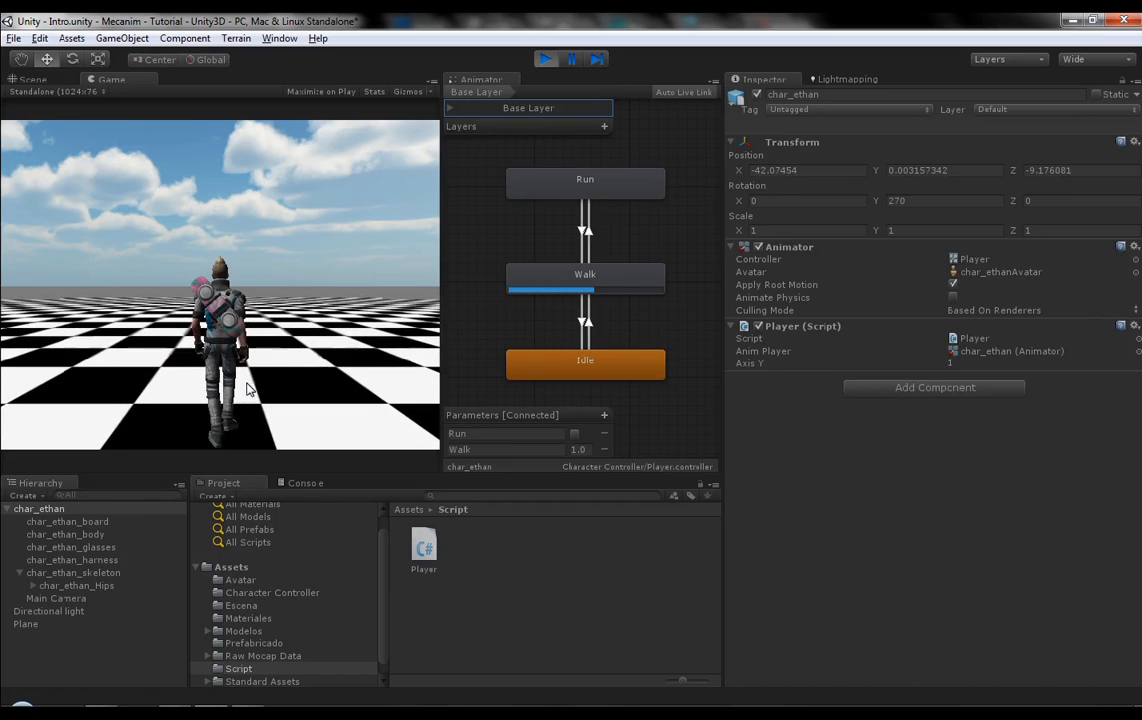
left_click(250, 380)
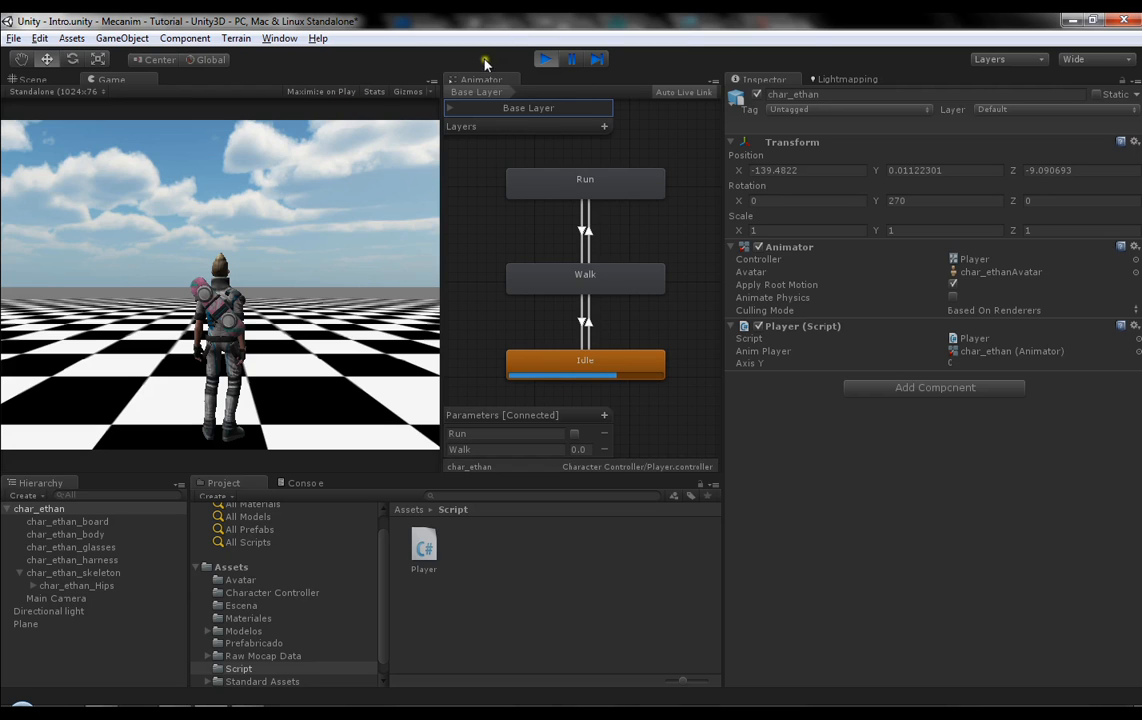
left_click(545, 60)
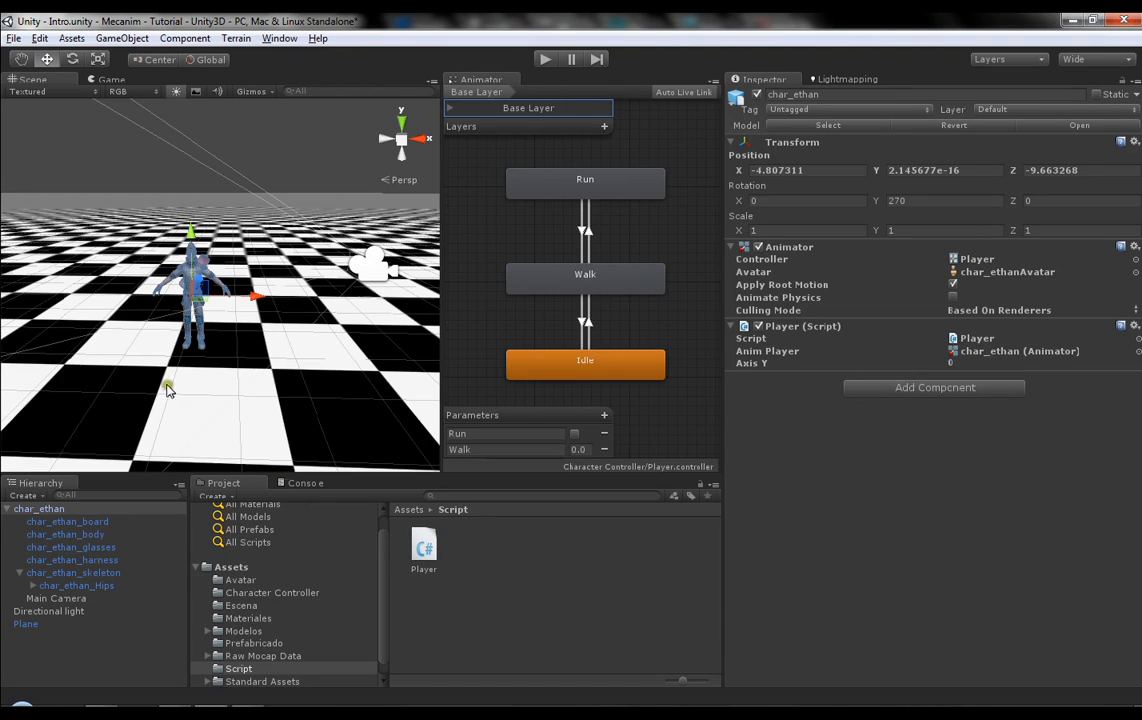
Step: Examine the char_ethan model from several angles and distances in the scene, and open the Raw Mocap Data folder
key("alt")
left_click_drag(316, 258, 305, 345, "alt")
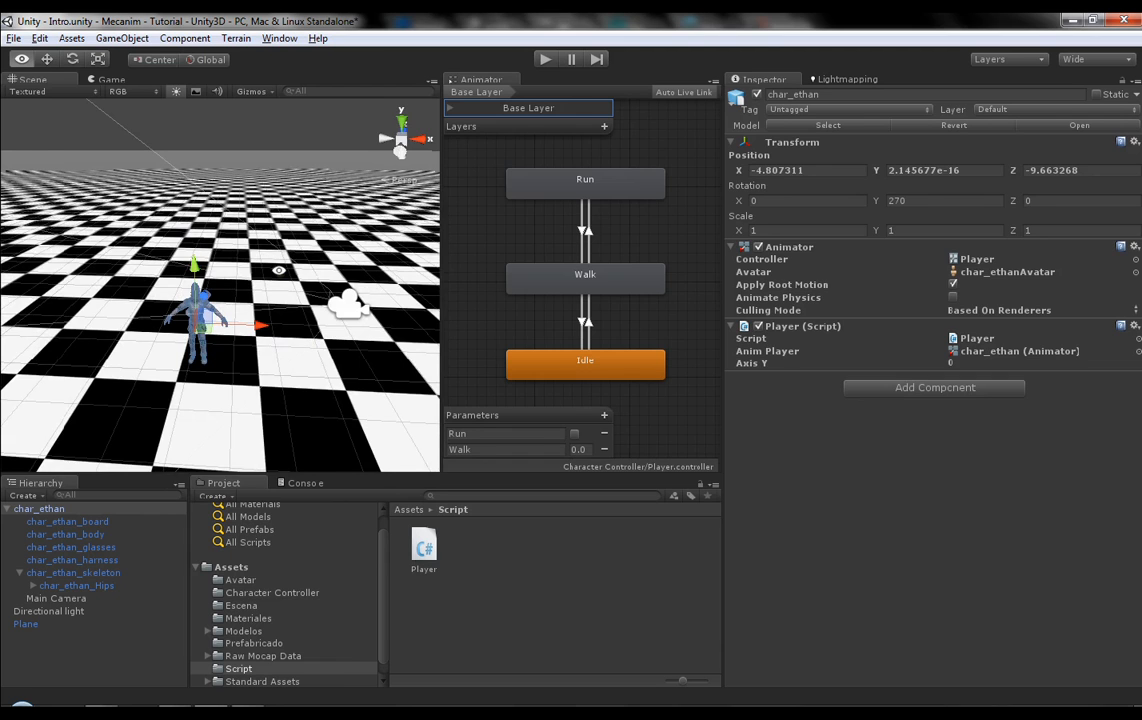
left_click_drag(224, 175, 258, 236, "alt")
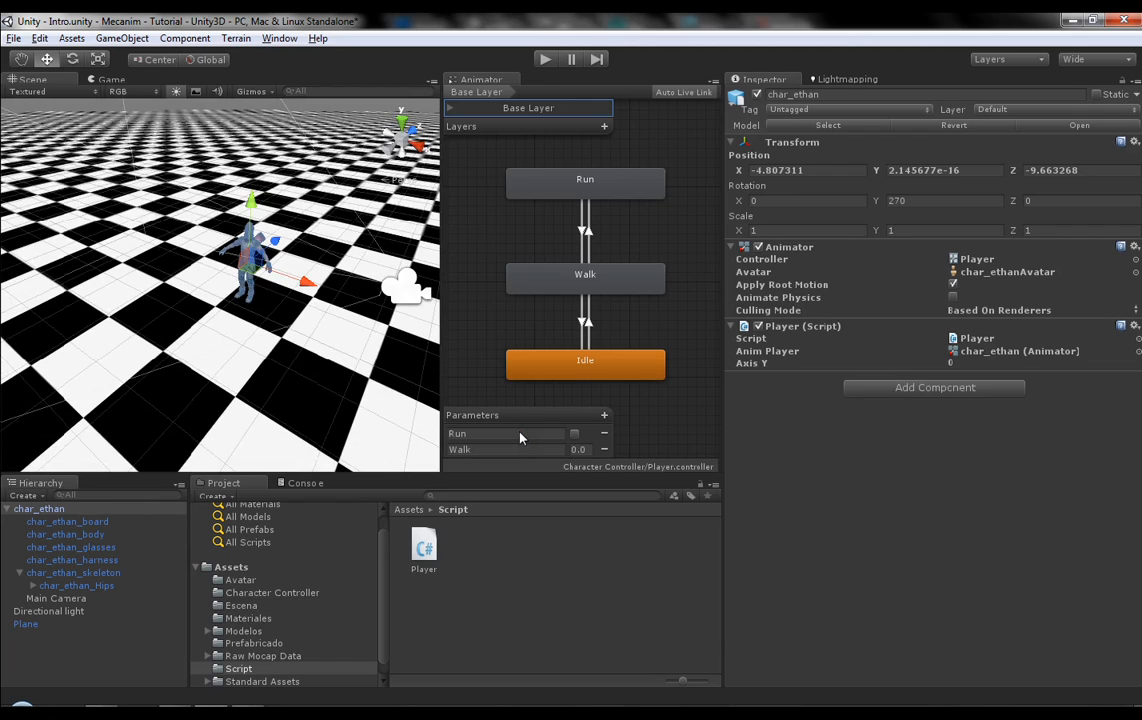
left_click(449, 641)
right_click_drag(300, 330, 228, 333, "alt")
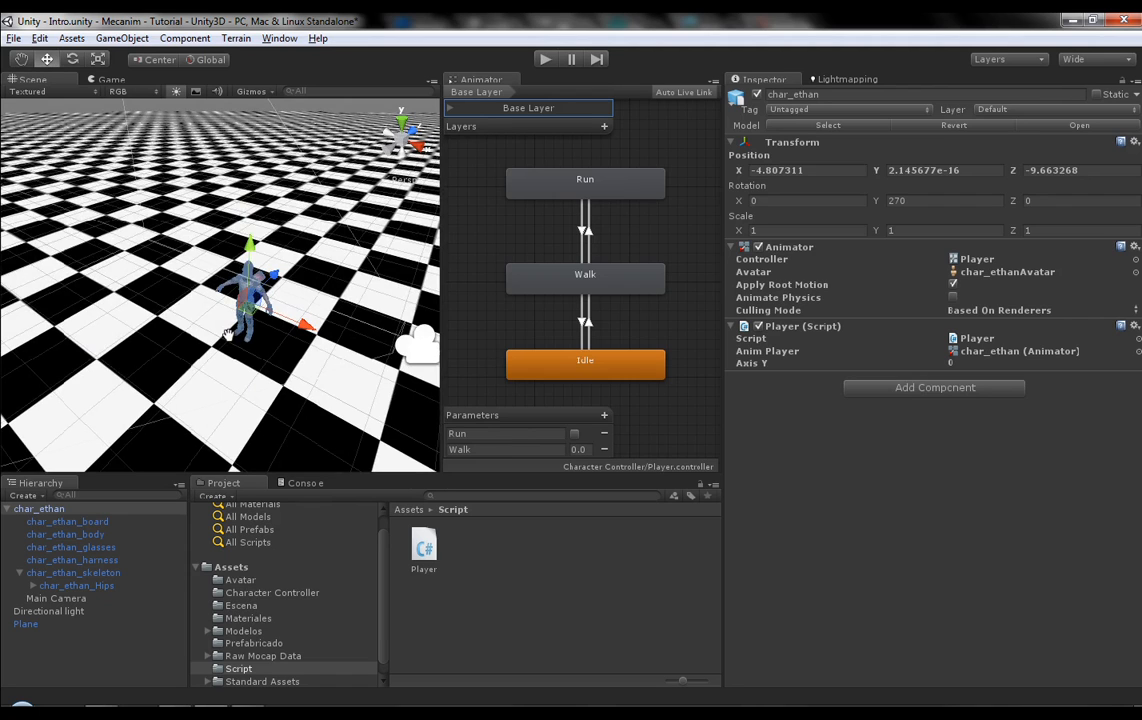
left_click_drag(228, 334, 271, 298, "alt")
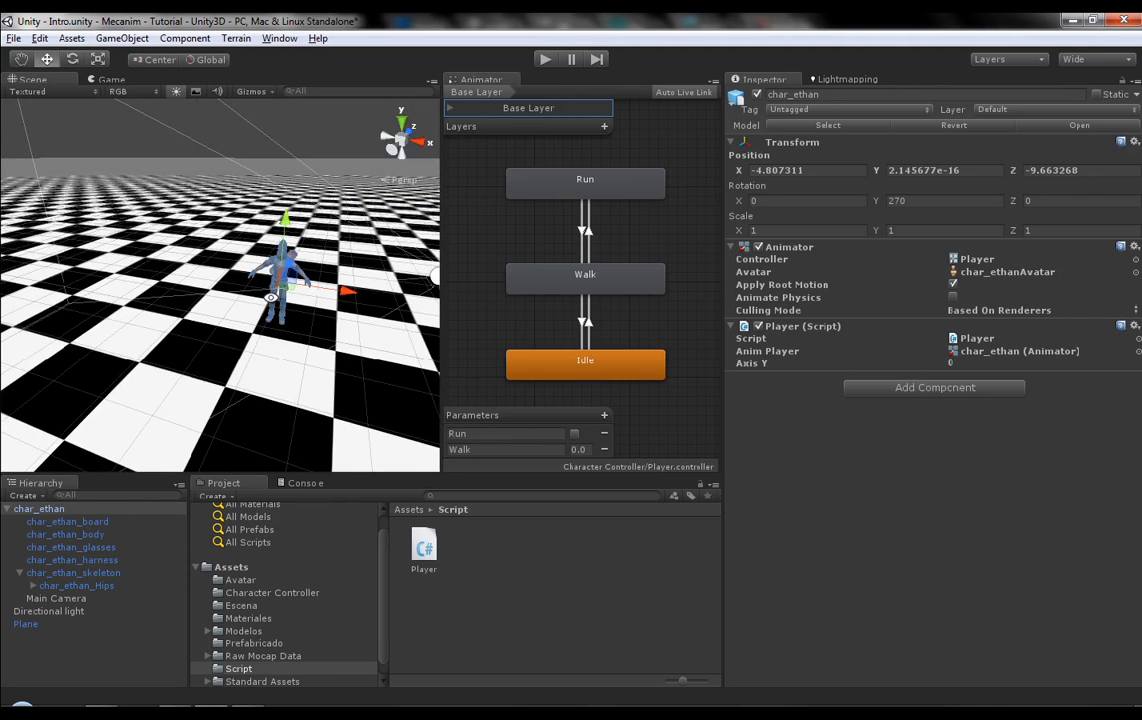
left_click_drag(270, 297, 266, 287, "alt")
middle_click_drag(244, 256, 164, 312)
scroll(166, 311, "up", 8)
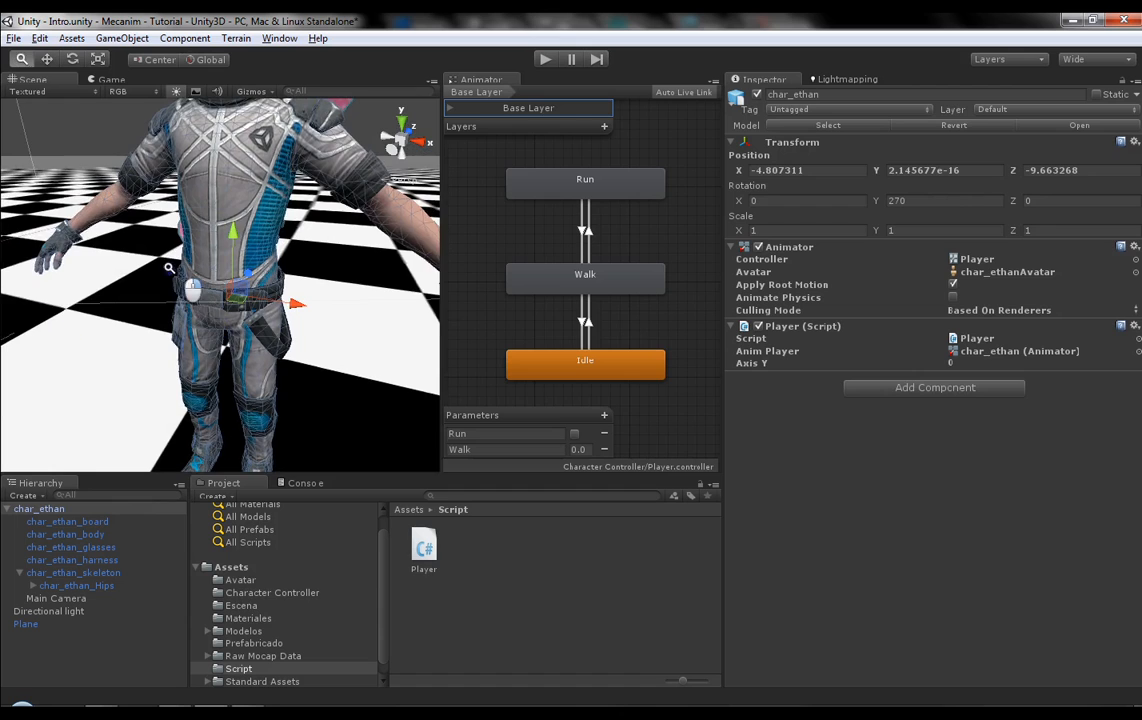
right_click_drag(378, 284, 254, 292, "alt")
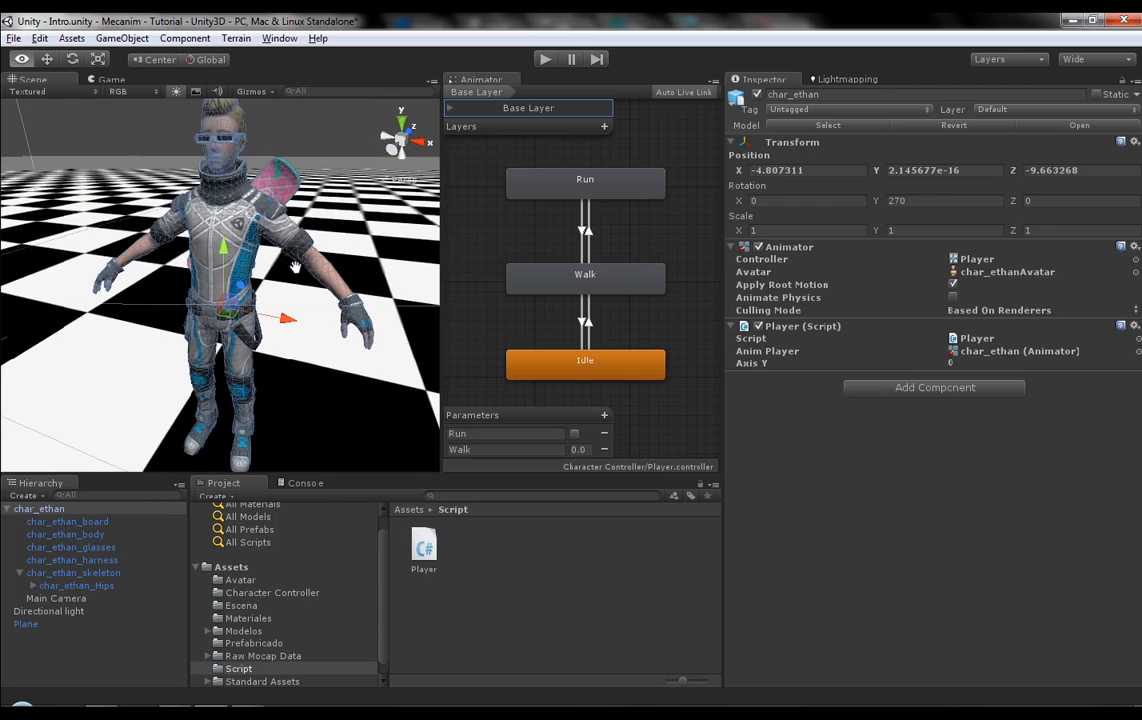
left_click_drag(254, 292, 242, 263, "alt")
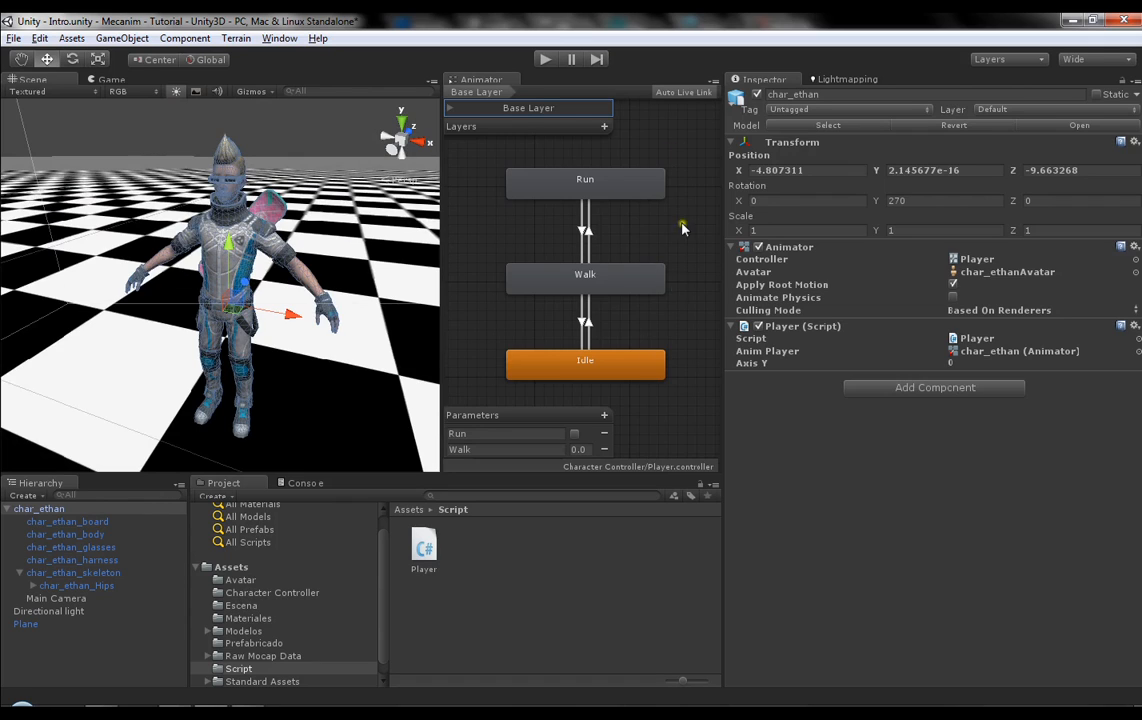
scroll(362, 605, "up", 1)
scroll(380, 610, "down", 2)
left_click(262, 643)
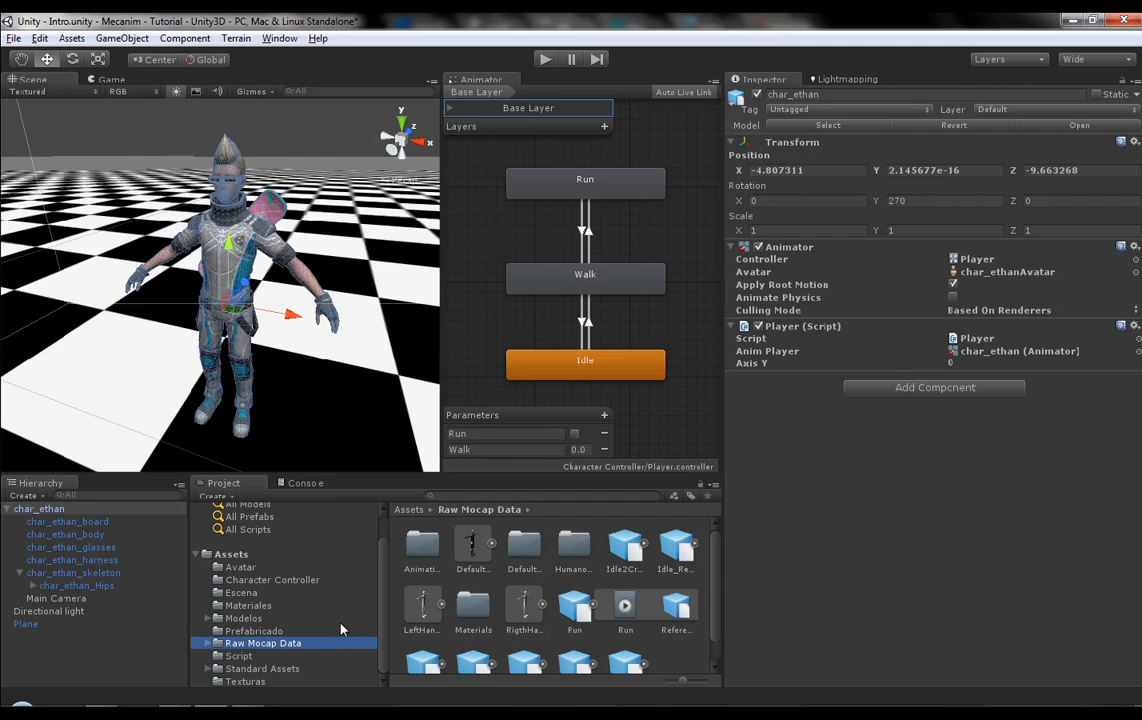
left_click_drag(230, 357, 272, 288, "alt")
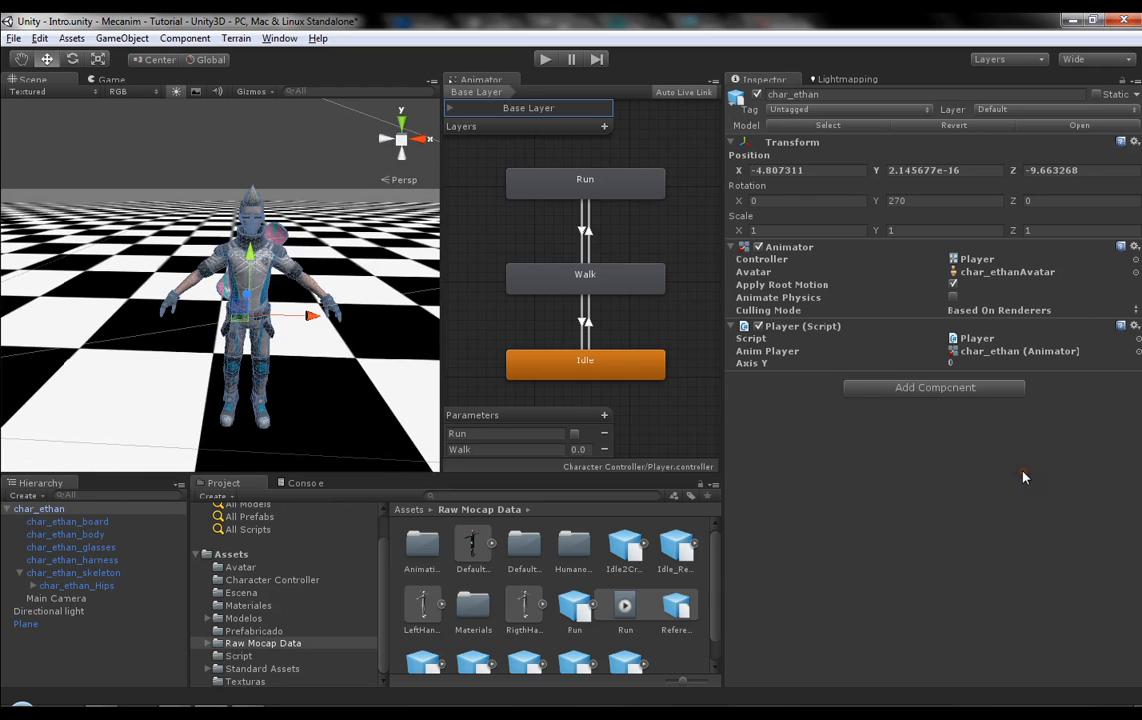
Step: Try a Character Controller component on char_ethan, check its capsule against the model, and remove the component
left_click(935, 387)
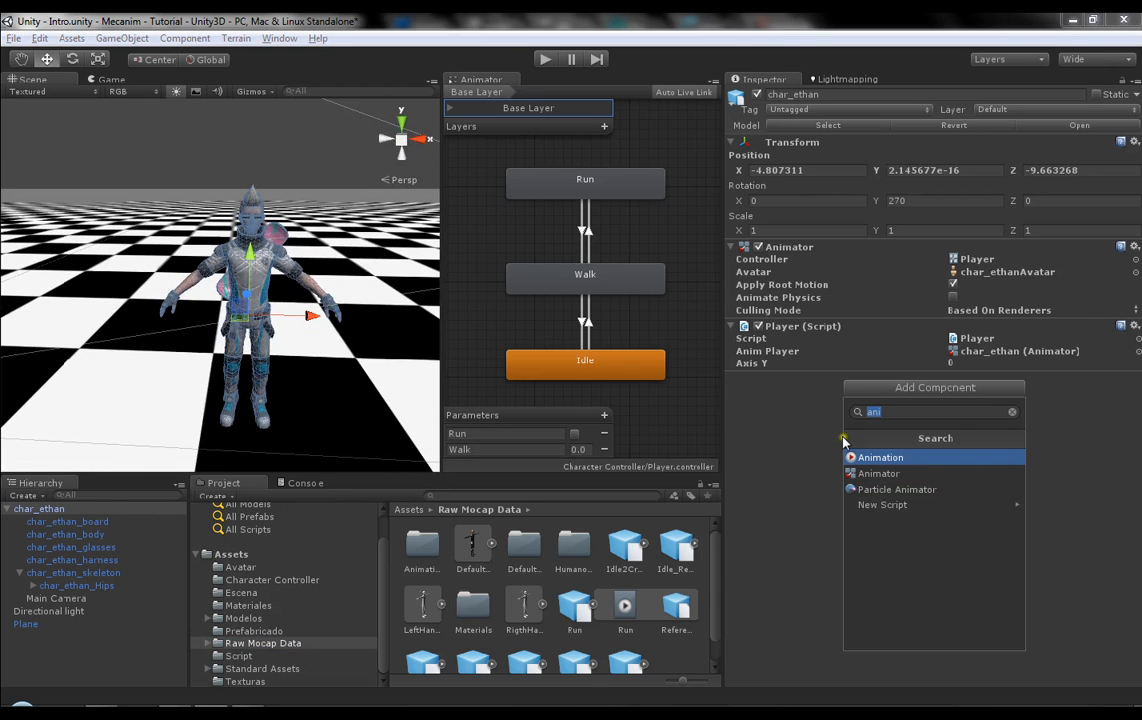
type("ch")
key("Return")
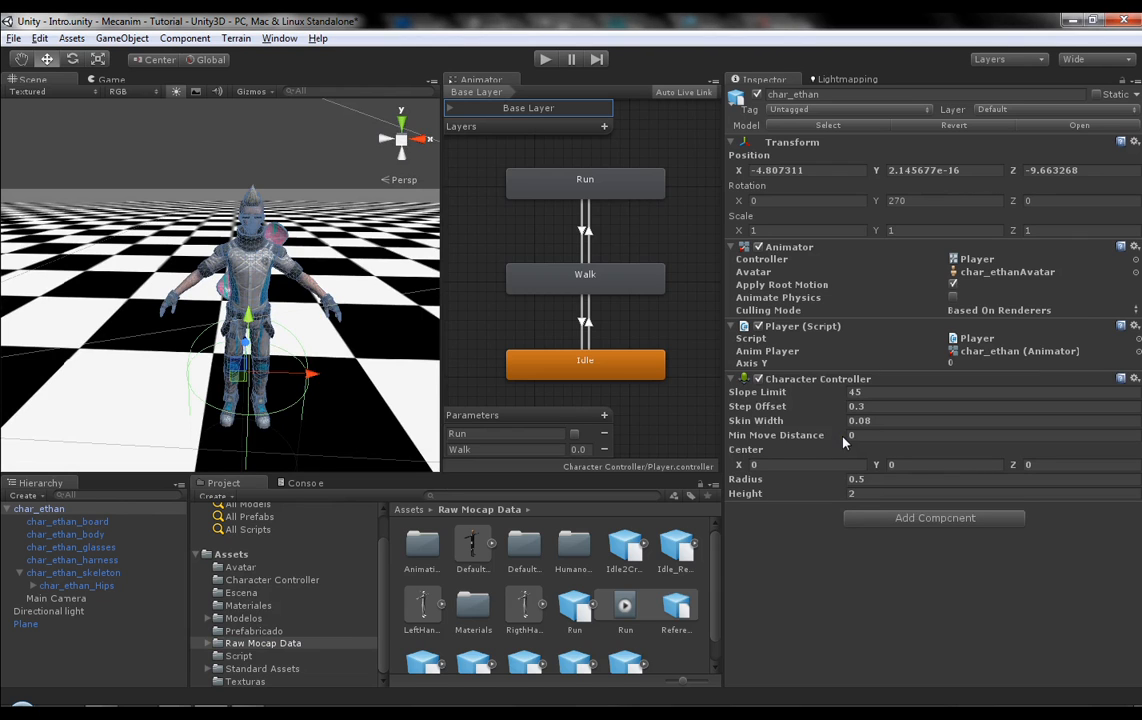
left_click_drag(310, 298, 338, 278, "alt")
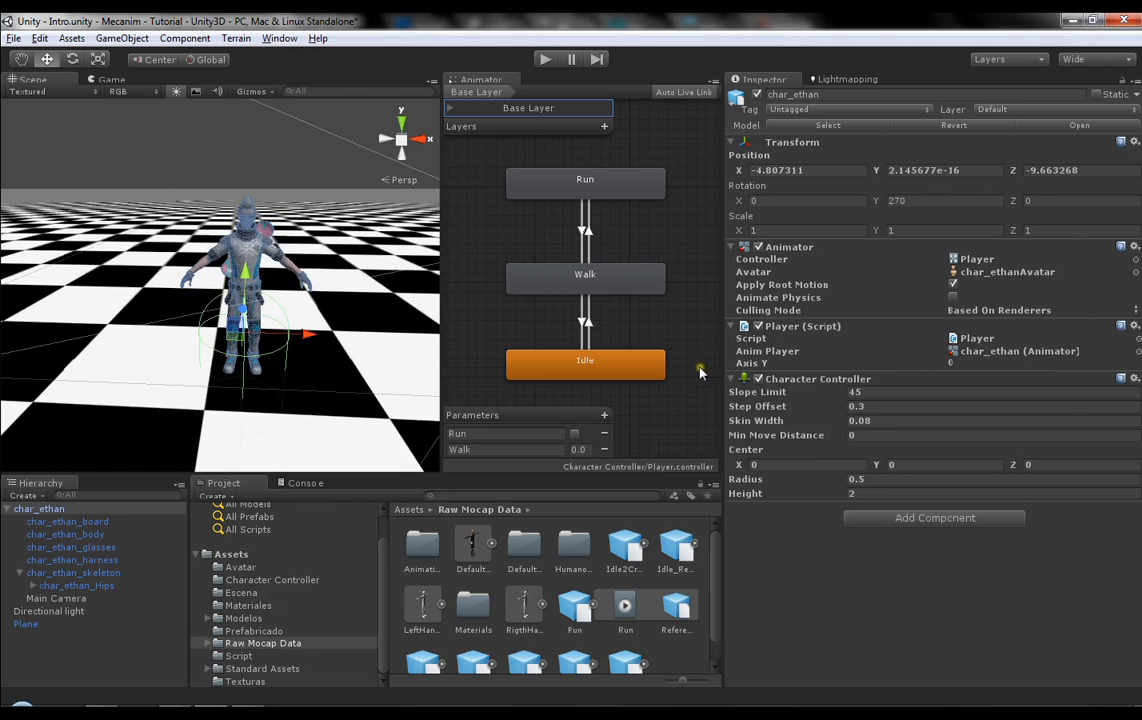
right_click(958, 385)
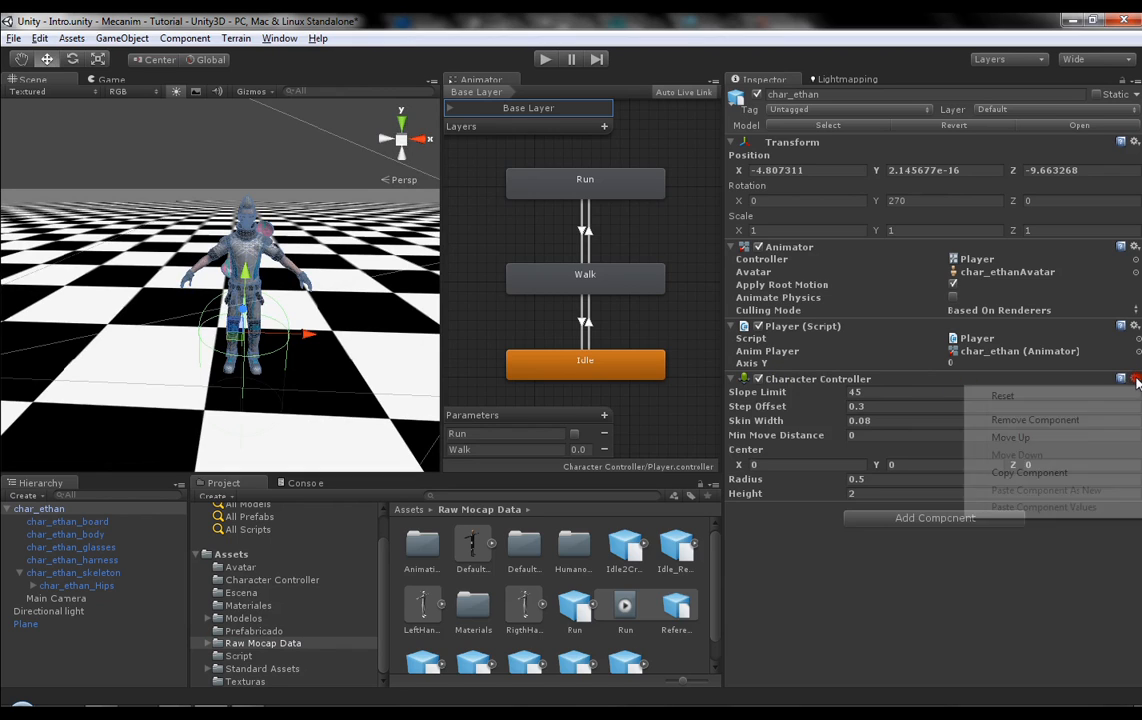
left_click(1043, 425)
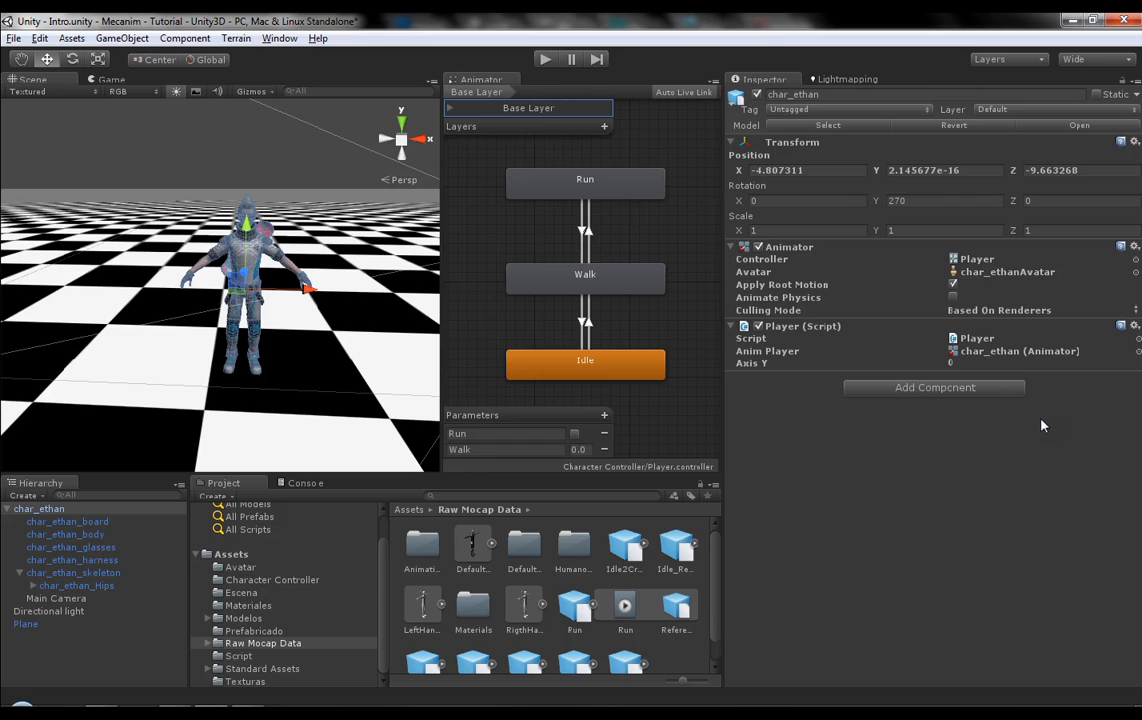
Step: Expand the Raw Mocap Data folder to examine its animation subfolders, and view char_ethan from another angle
left_click(201, 647)
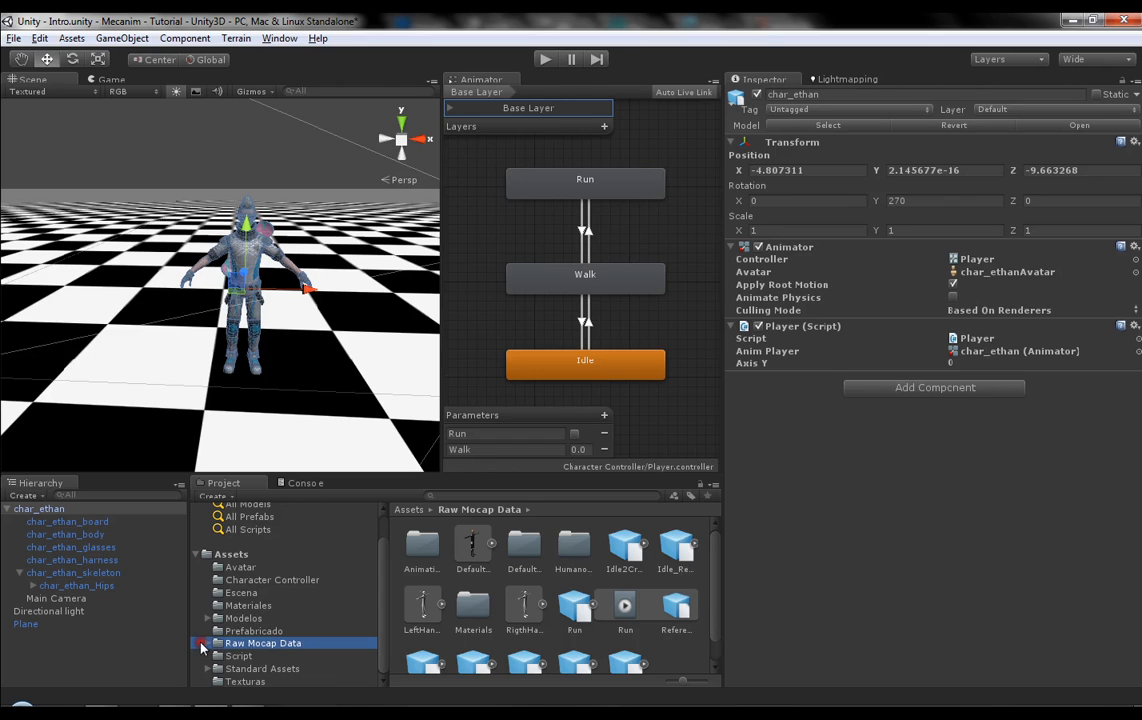
left_click(201, 647)
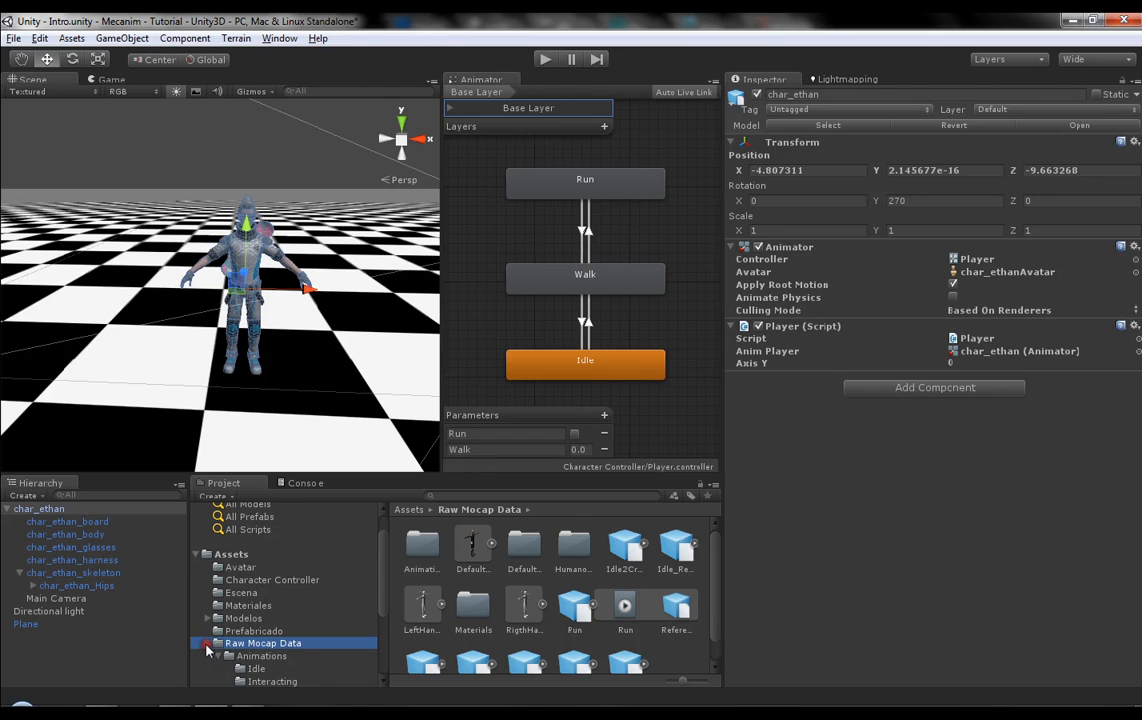
scroll(214, 647, "down", 1)
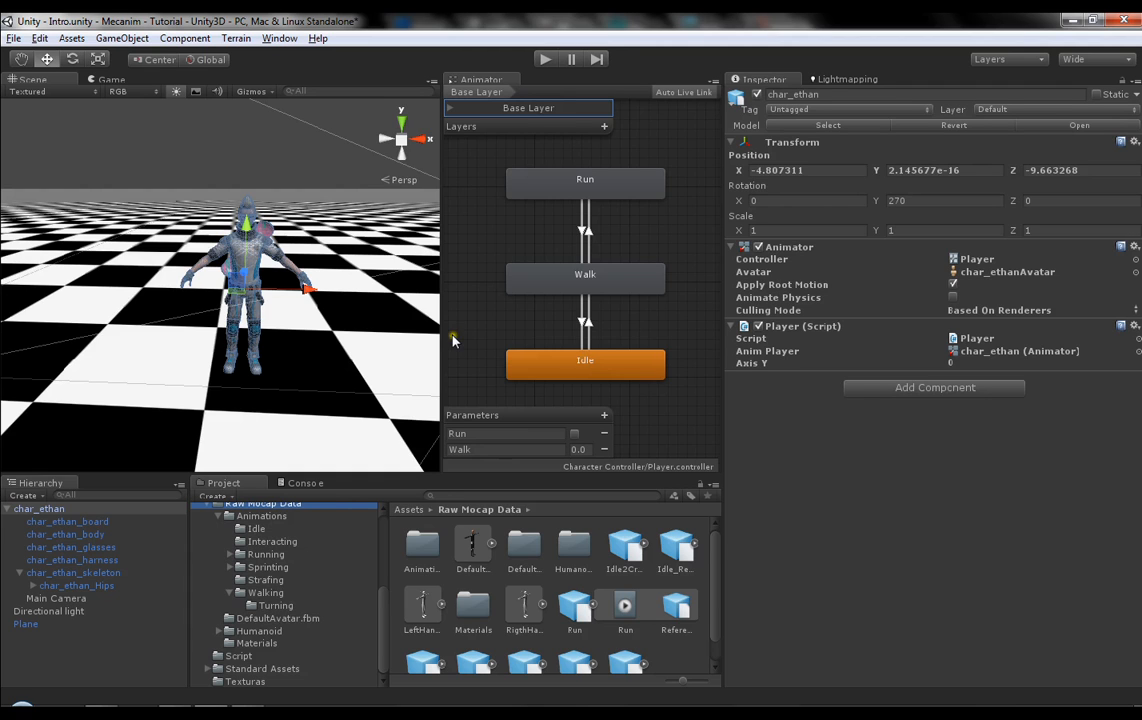
middle_click_drag(248, 271, 252, 301)
left_click_drag(253, 301, 339, 320, "alt")
middle_click_drag(202, 300, 144, 279)
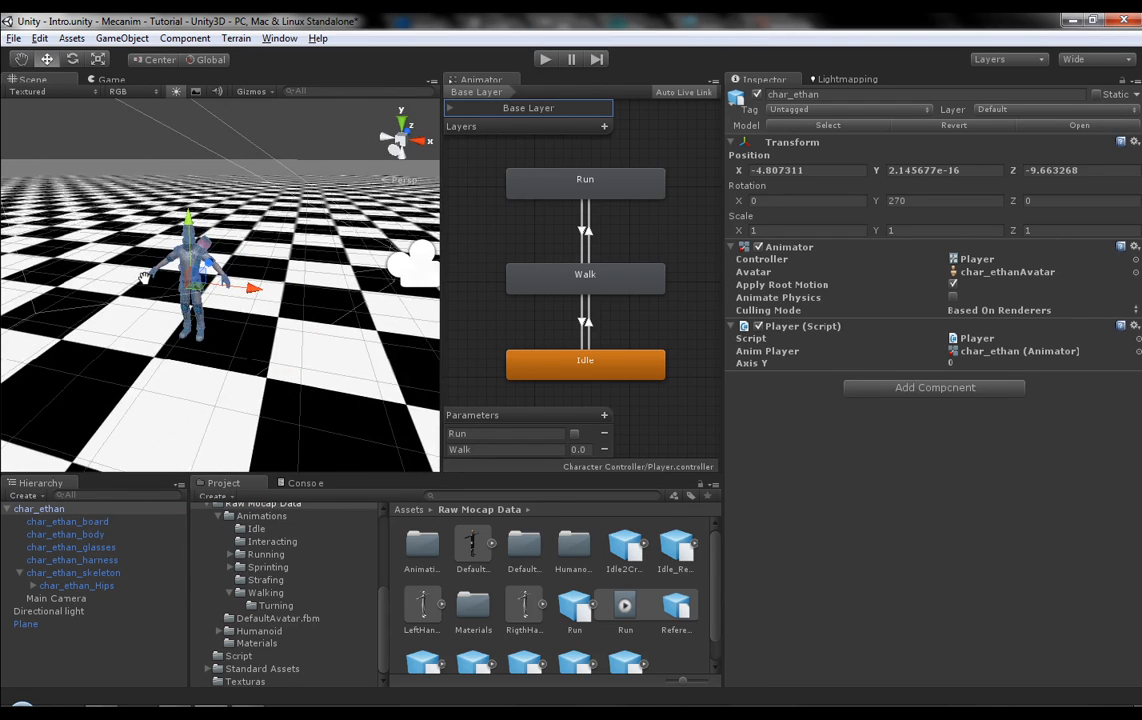